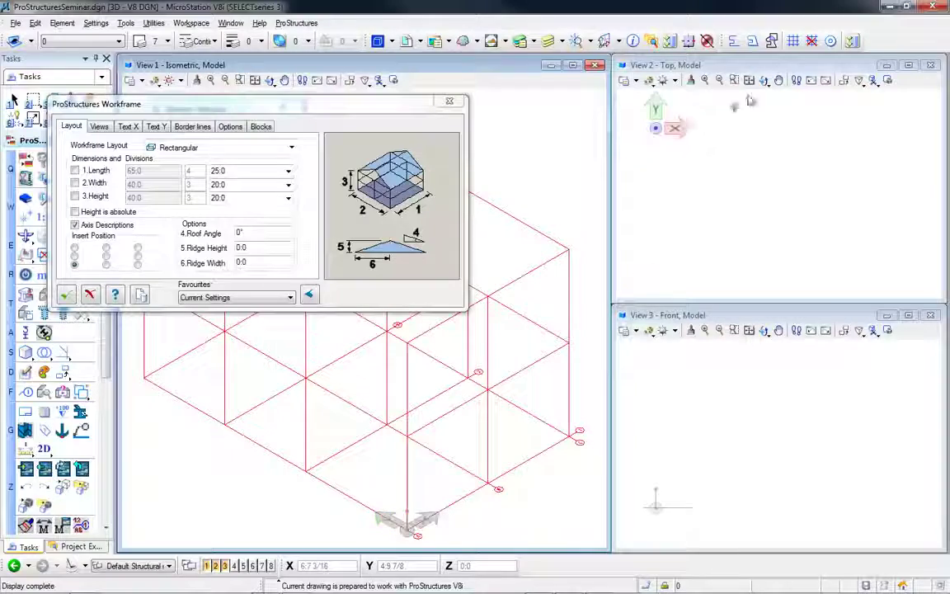
- Fit the whole workframe in the Top and Front views and rotate the isometric view of the frame
click(748, 80)
click(769, 457)
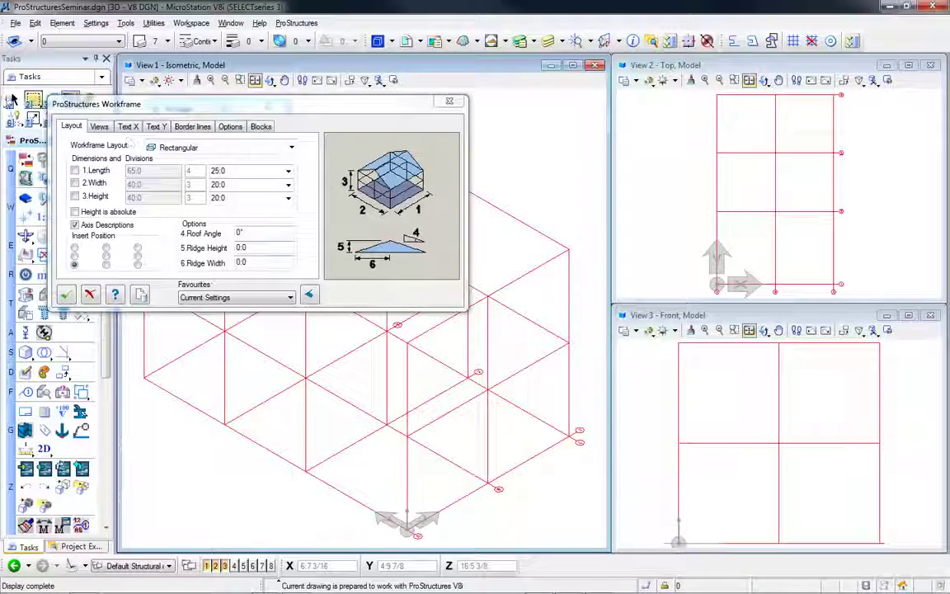
click(13, 100)
shift+middle_drag(535, 354, 286, 340)
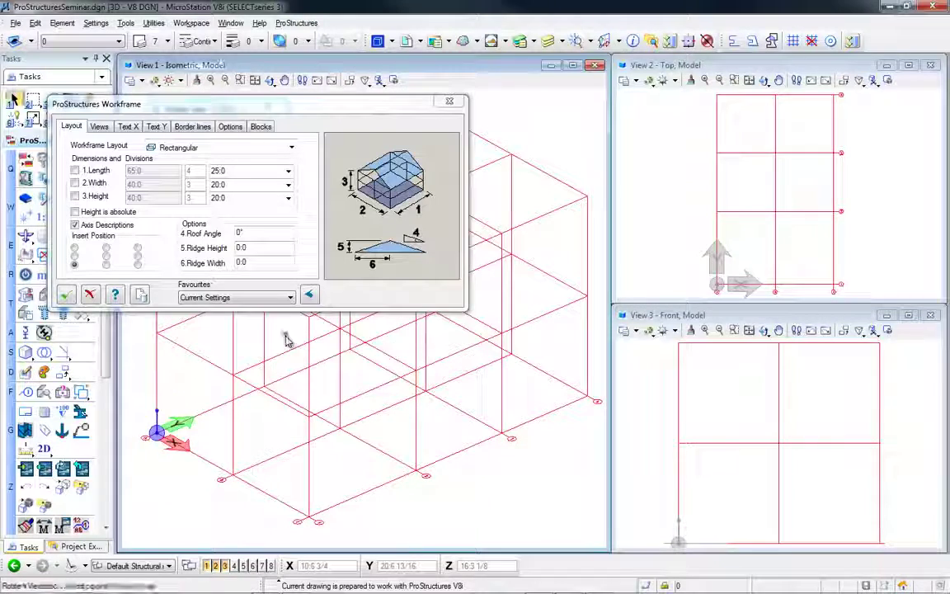
- Set the workframe's length division to 35:0
click(288, 171)
click(252, 193)
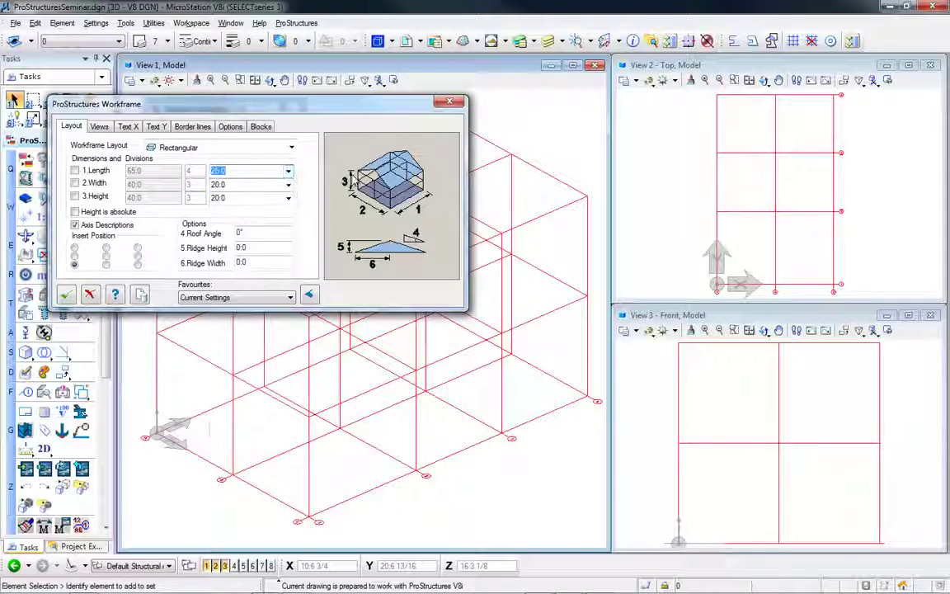
text(3*)
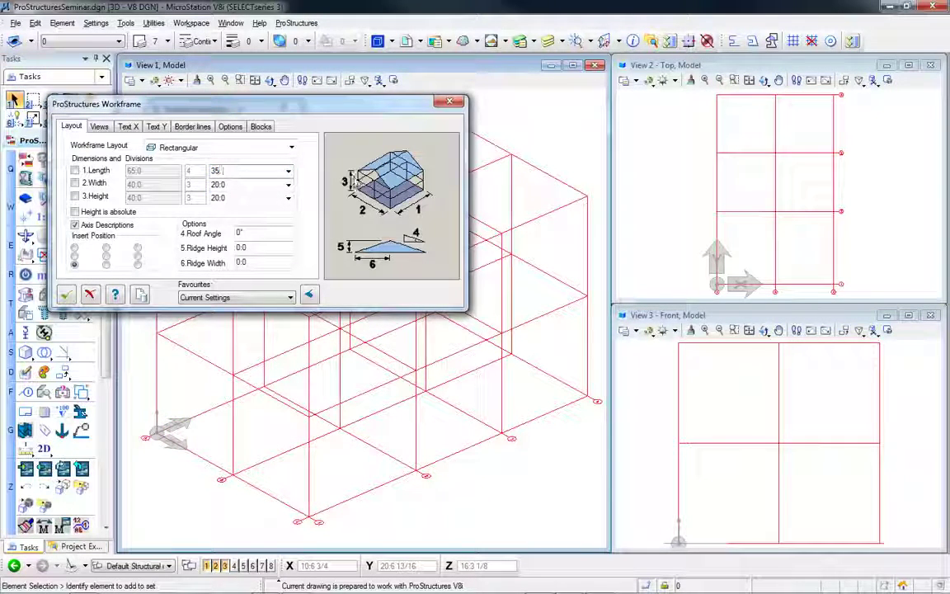
click(259, 235)
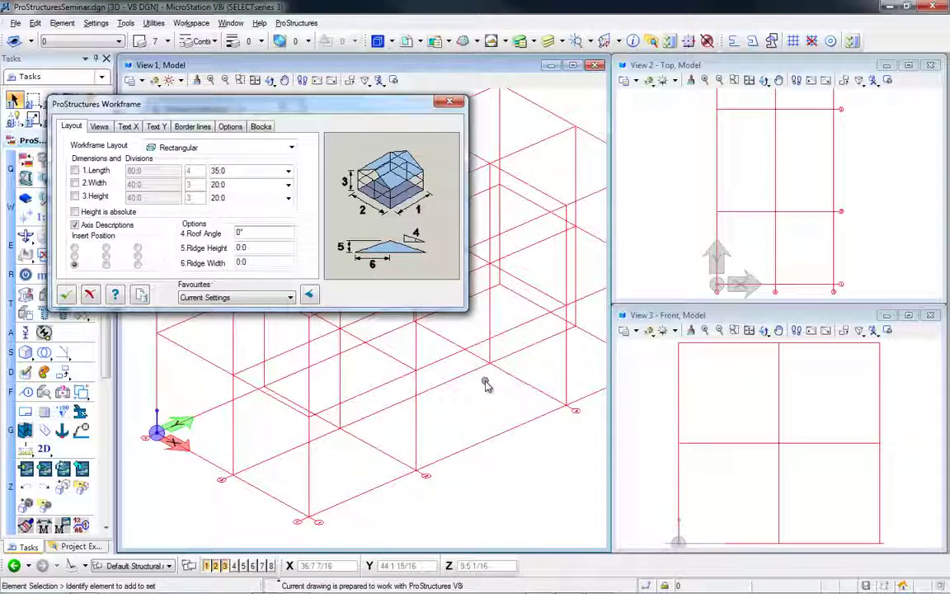
scroll(486, 385, down, 3)
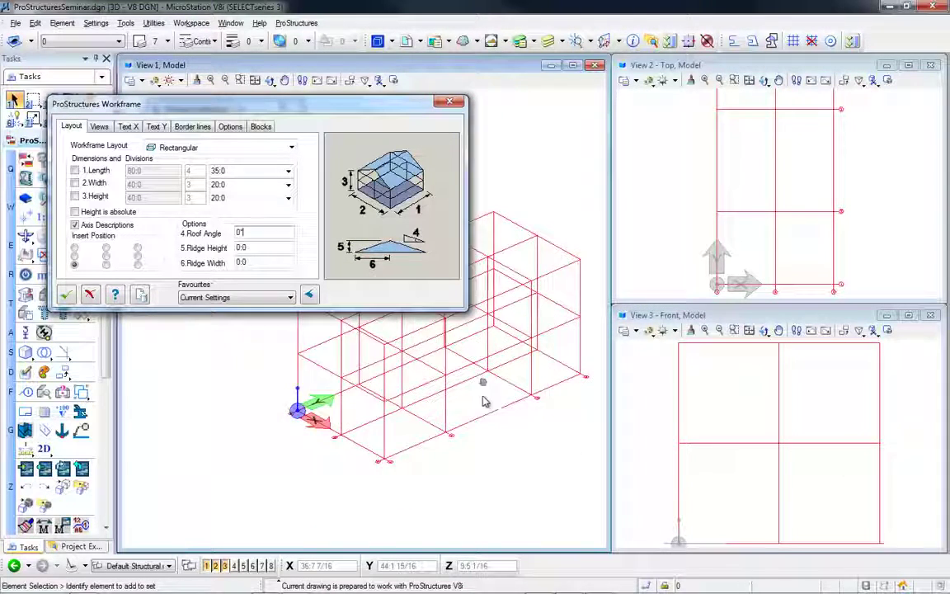
- Try the Cylindrical, Wedge and Pyramid workframe layouts and return to the Rectangular layout
click(227, 155)
click(205, 174)
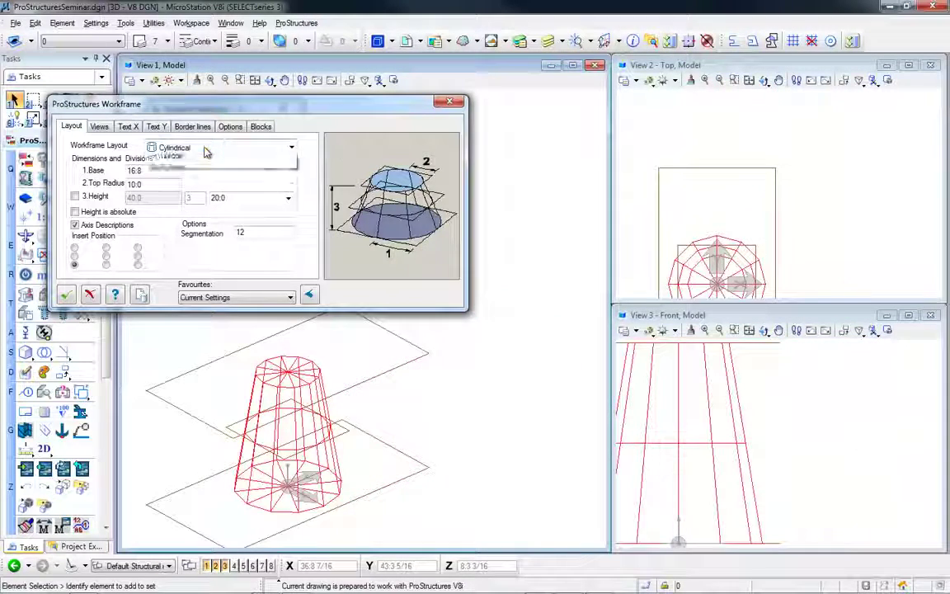
click(208, 148)
click(196, 189)
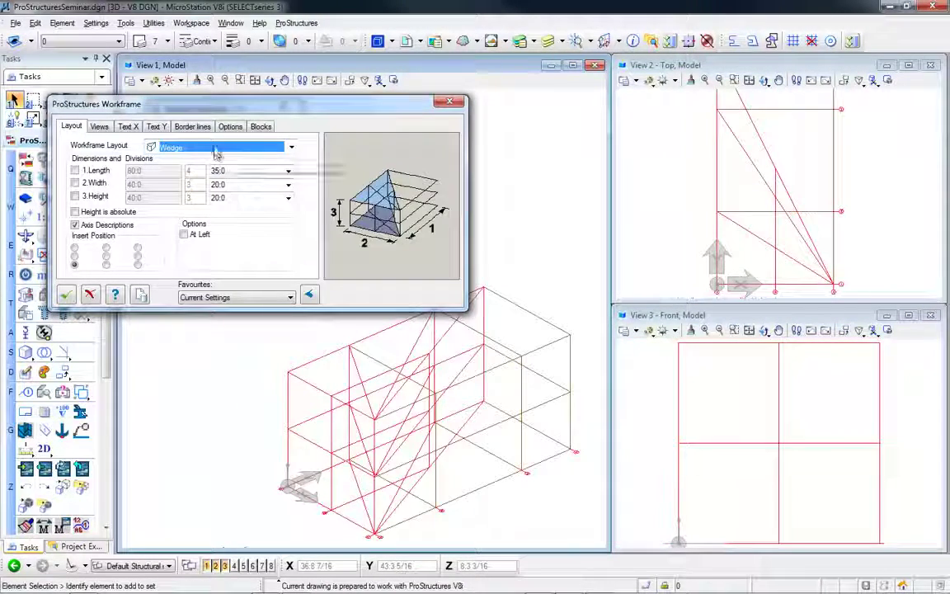
click(217, 155)
click(204, 202)
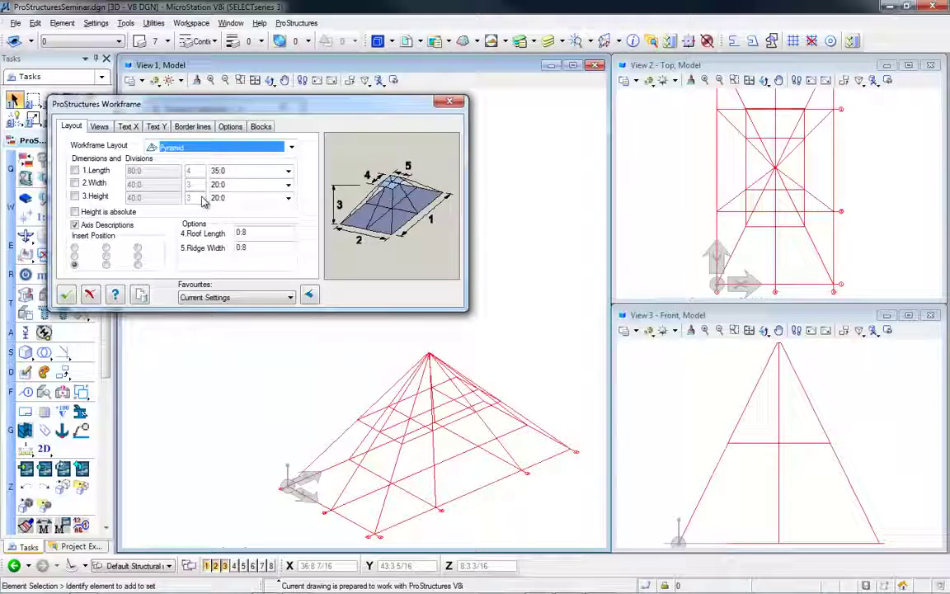
click(216, 153)
click(202, 160)
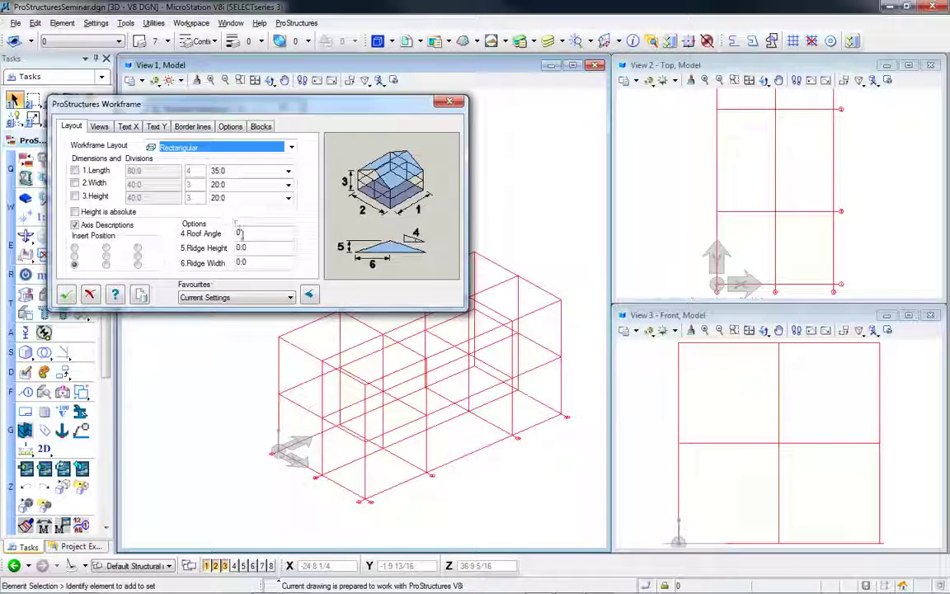
- Save the current workframe settings as a new template named Demo1 in the ProSteel folder
click(140, 295)
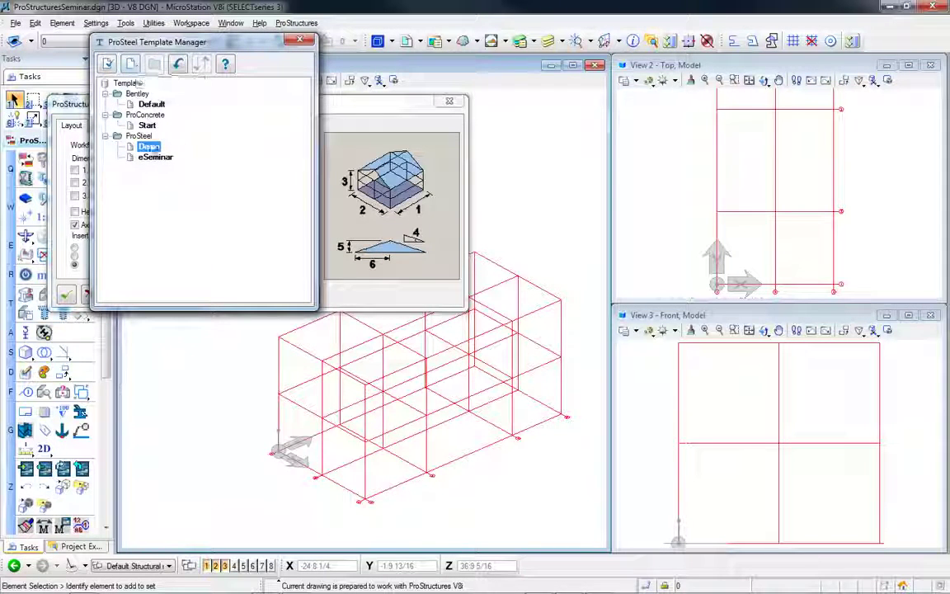
click(130, 64)
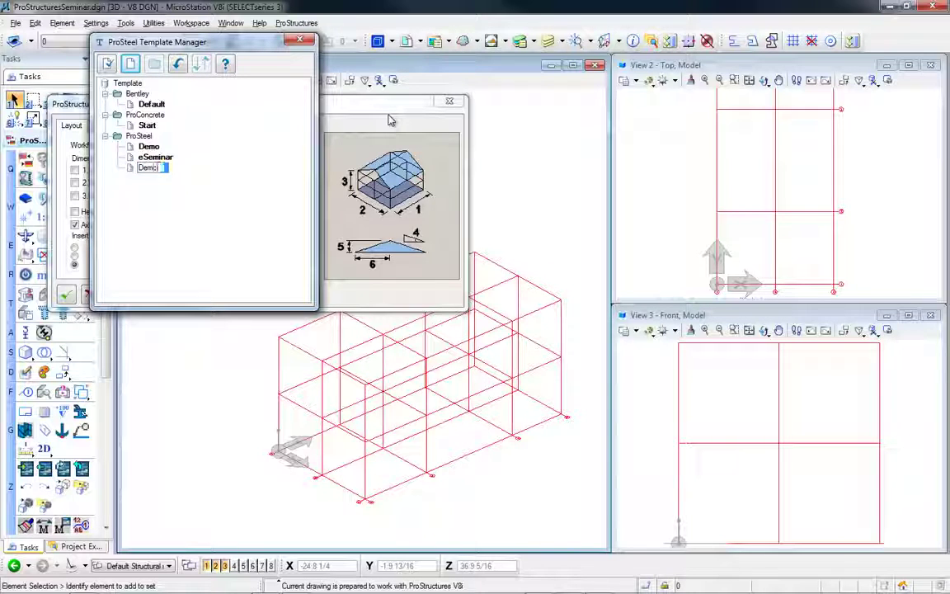
text(Demo1)
right_click(161, 168)
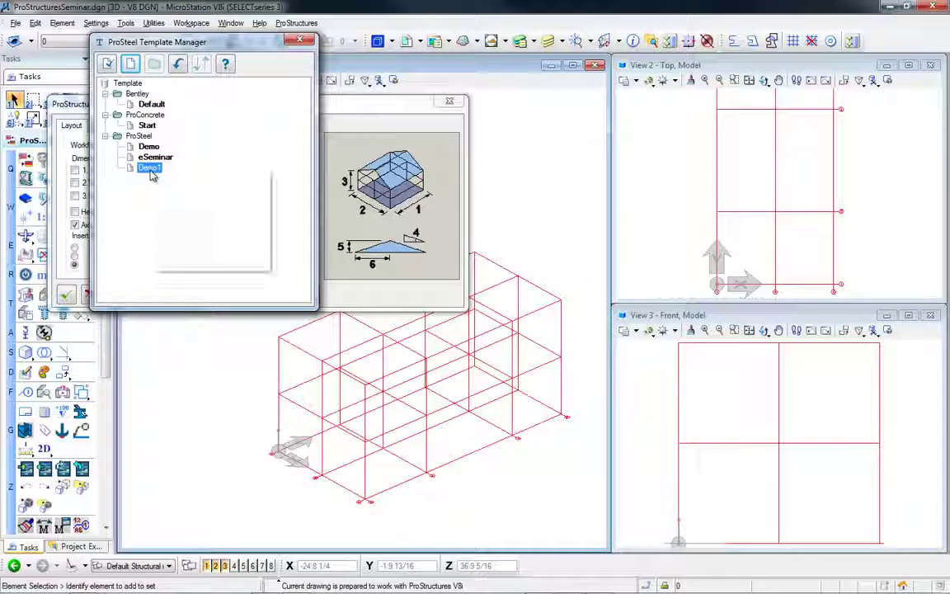
click(182, 212)
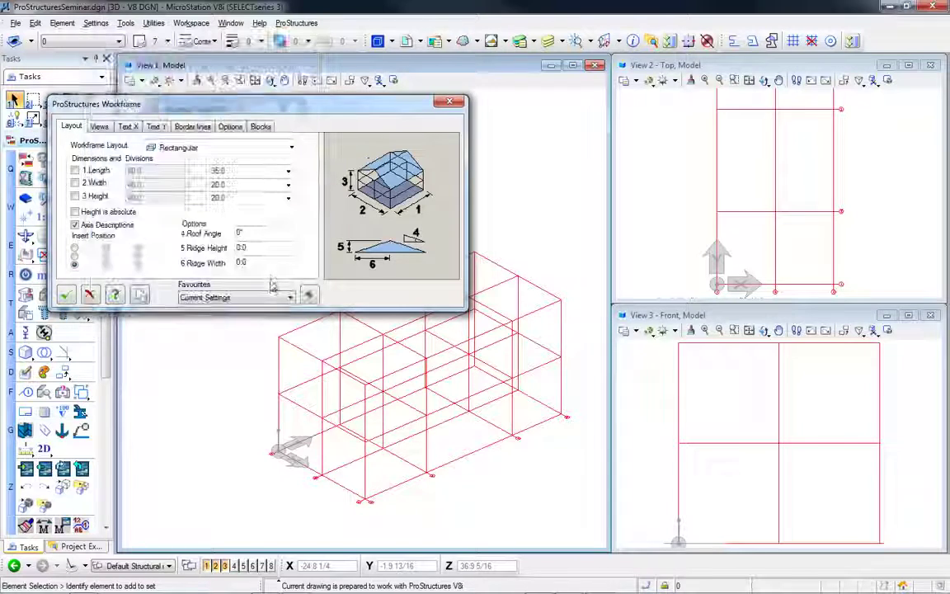
- Compare the ProSteel/eSeminar and ProSteel/Demo1 favourites and create the workframe with the ProSteel/eSeminar settings
click(263, 298)
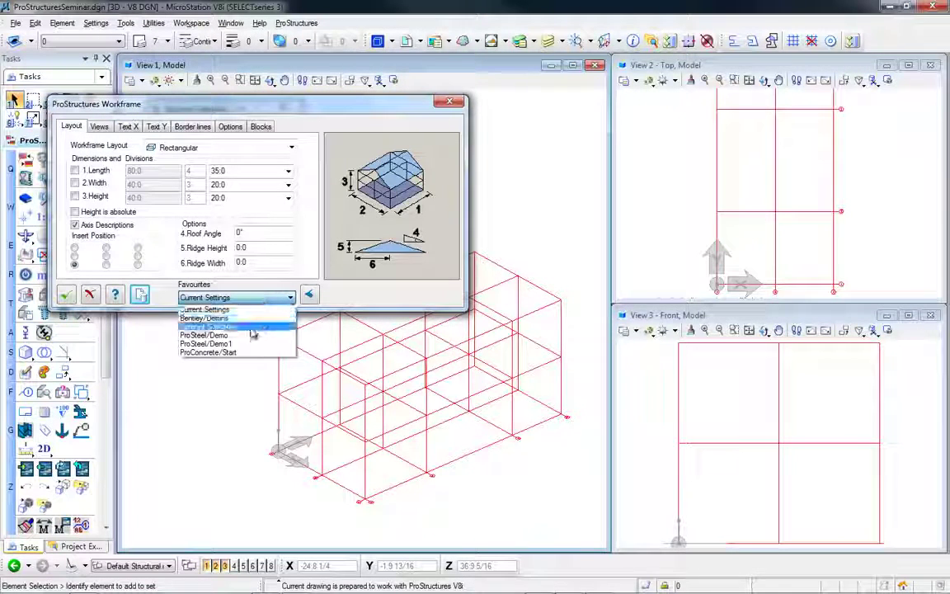
click(248, 327)
click(247, 302)
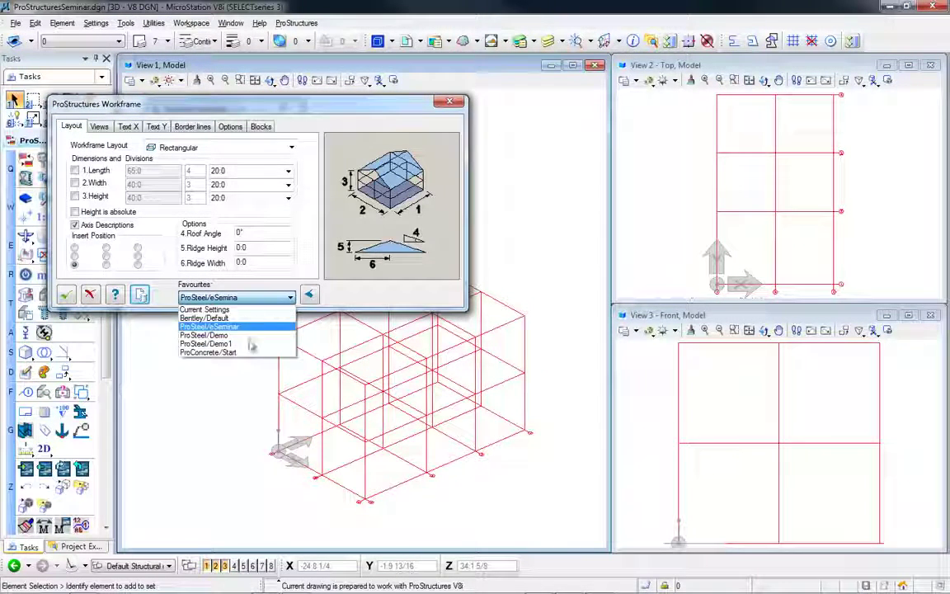
click(250, 349)
click(248, 298)
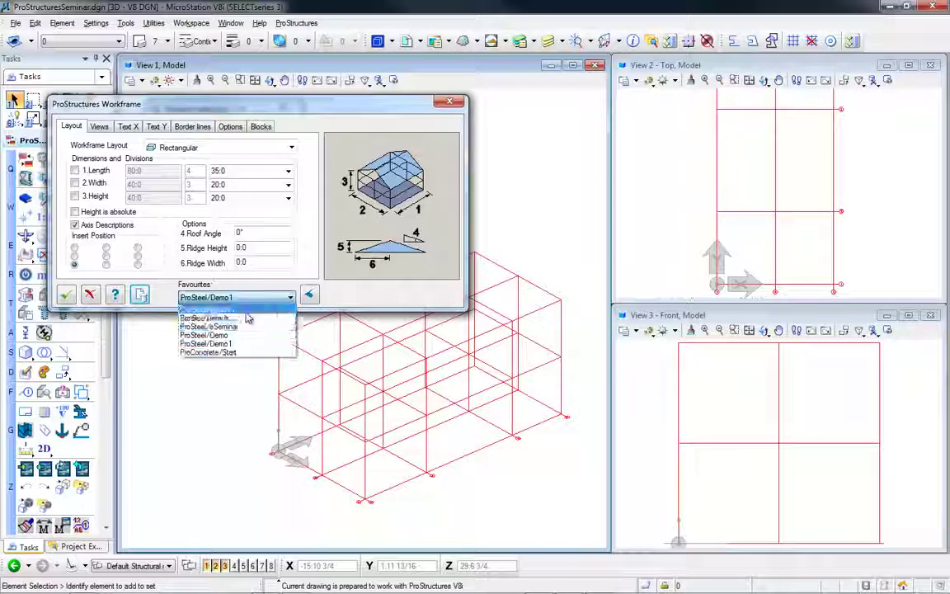
click(248, 327)
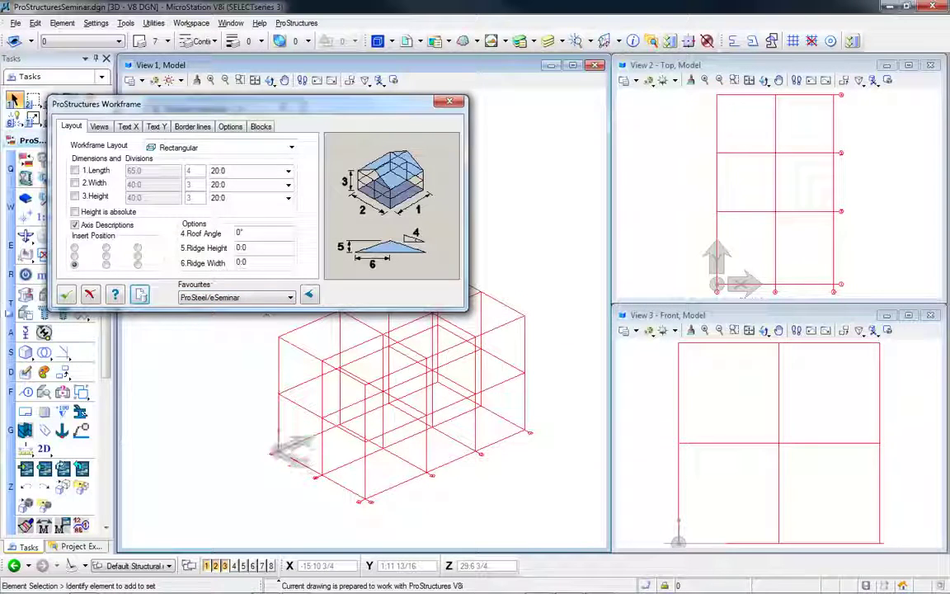
click(66, 295)
- Open the ProSteel straight shapes settings and load the ProSteel/Column W12x79 favourite
drag(104, 274, 103, 429)
click(41, 341)
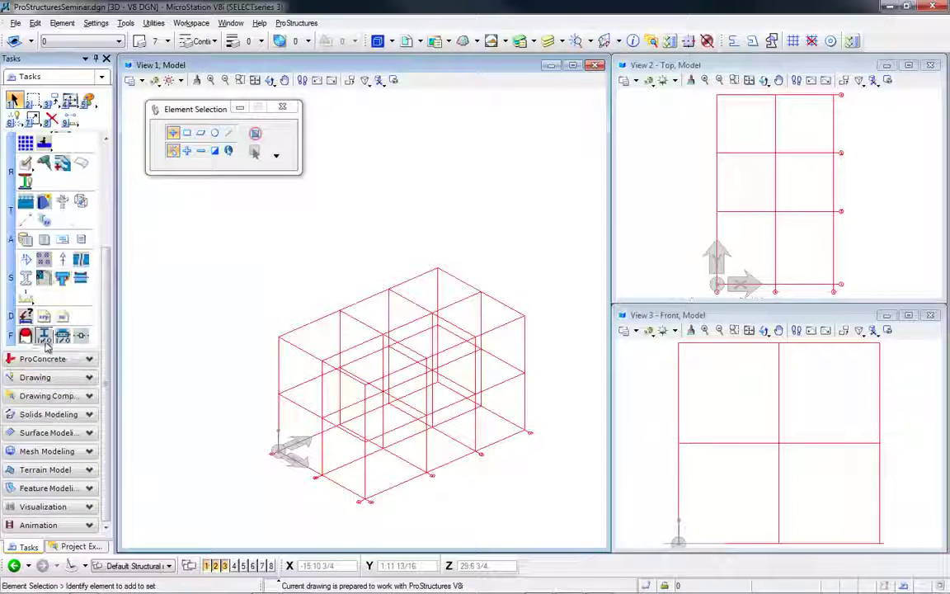
click(105, 148)
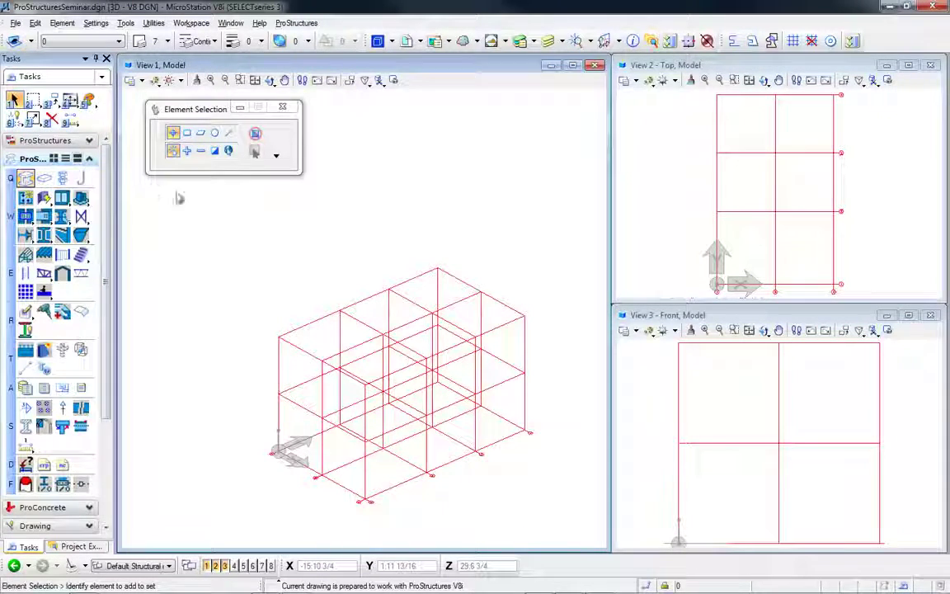
click(463, 354)
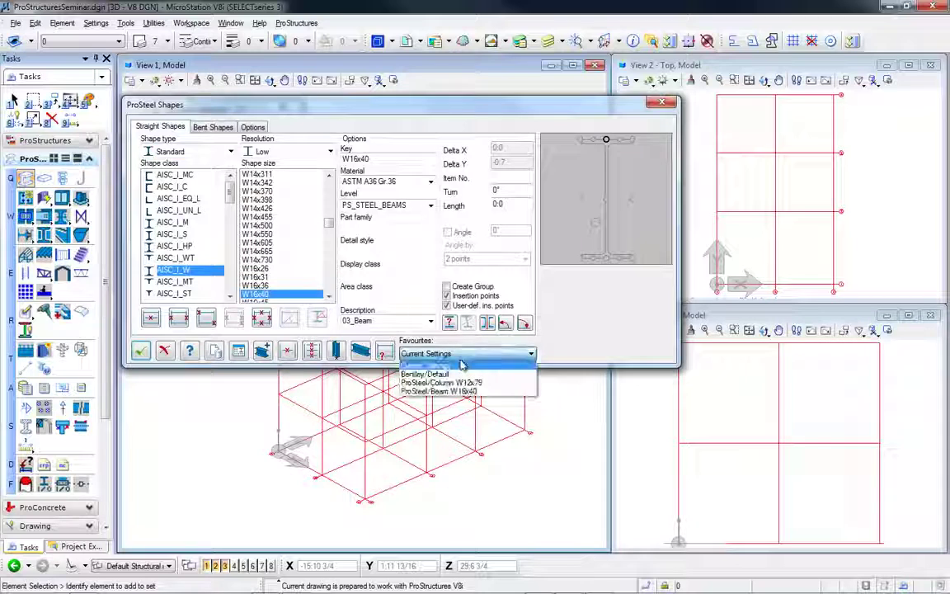
click(461, 383)
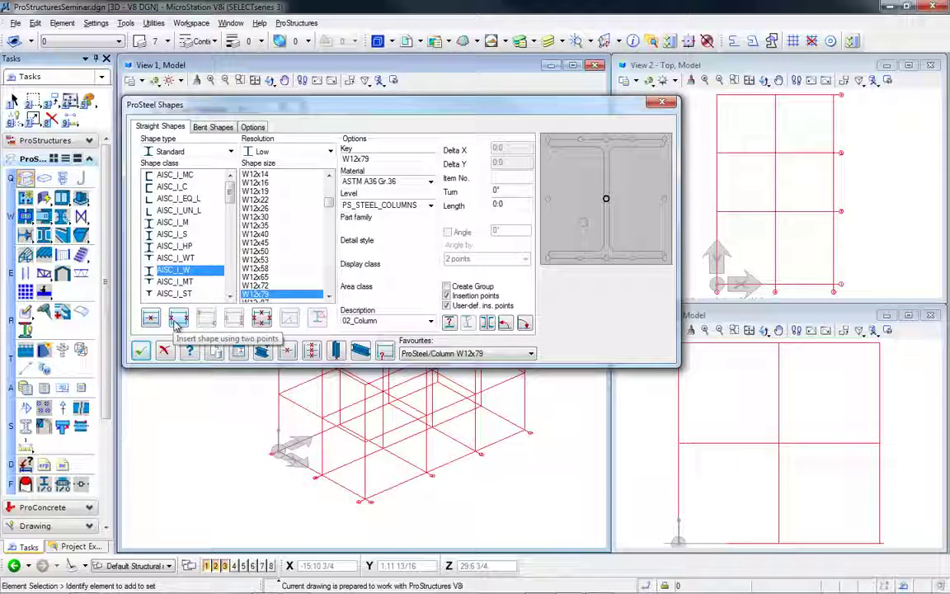
- Insert W12x79 columns from height 0:0 to 40:0 at the workframe axis intersections of the two front grid rows, using a two-point window
click(335, 352)
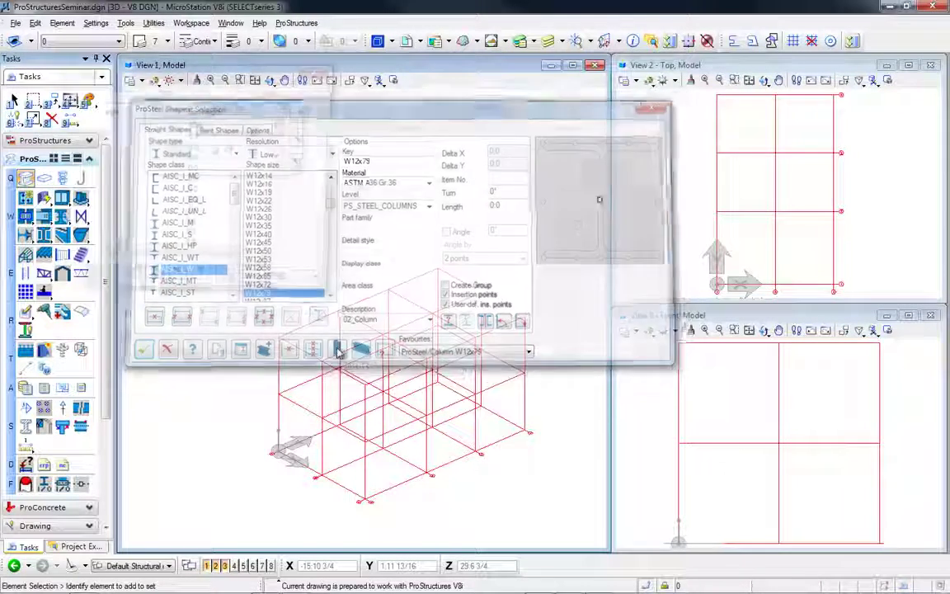
click(198, 125)
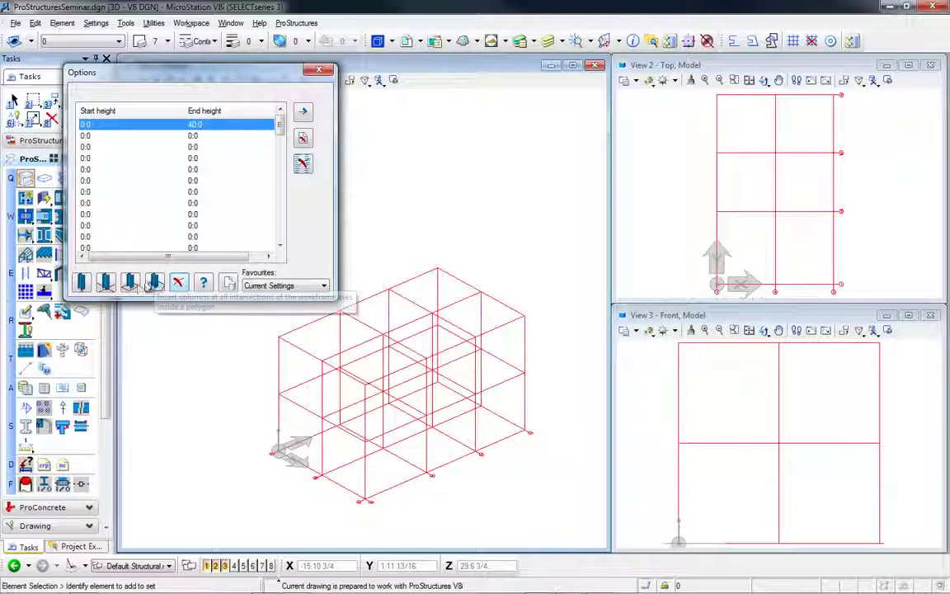
click(225, 463)
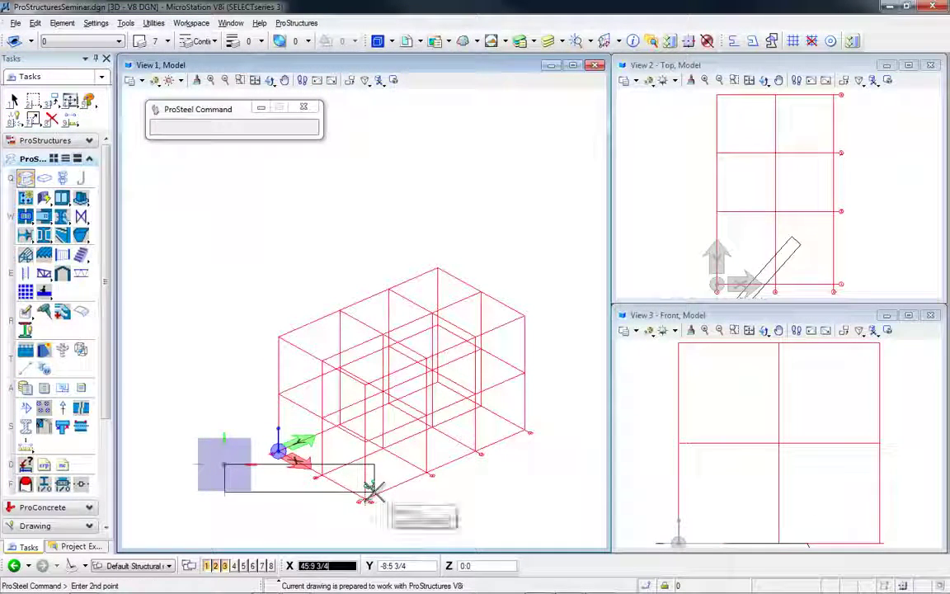
click(472, 502)
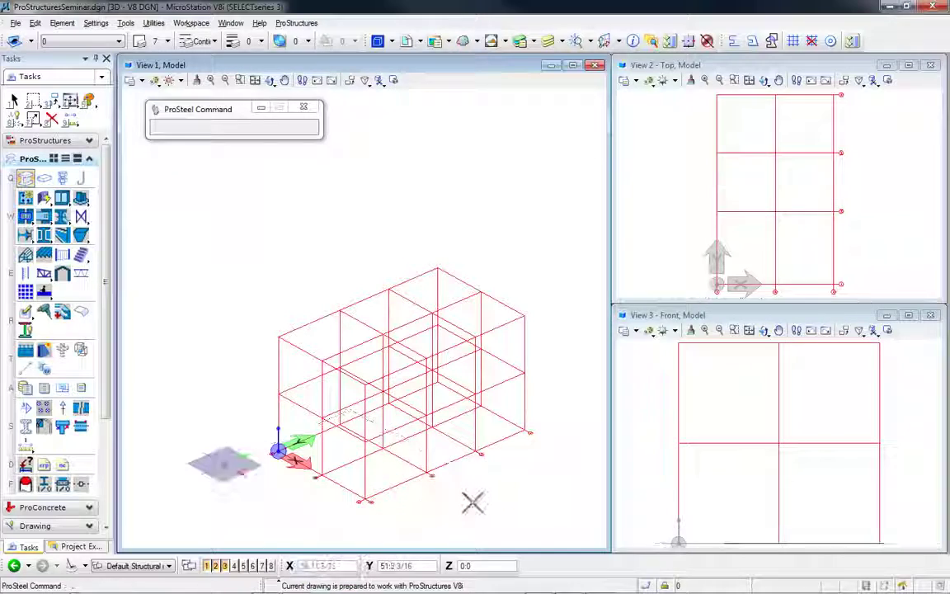
right_click(490, 497)
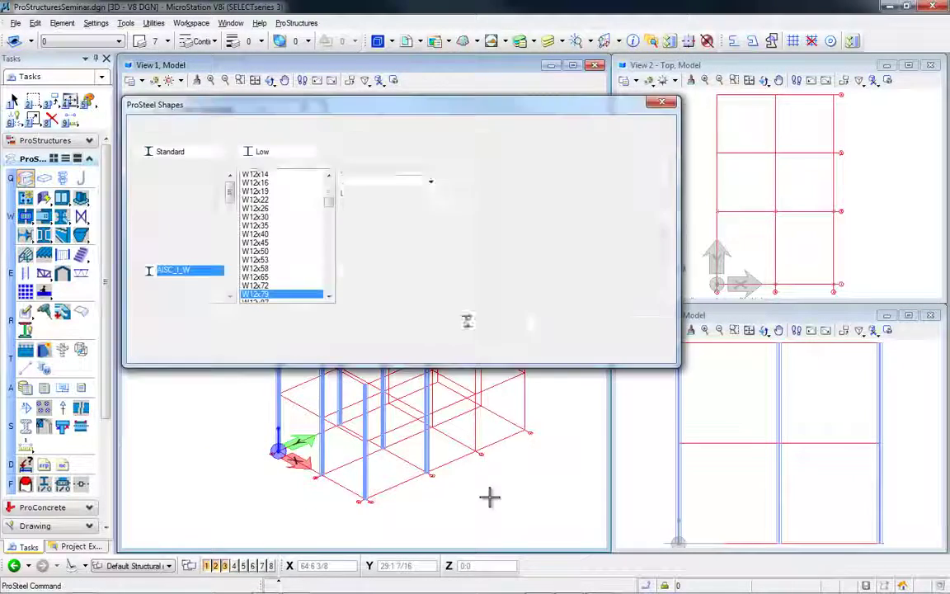
click(141, 353)
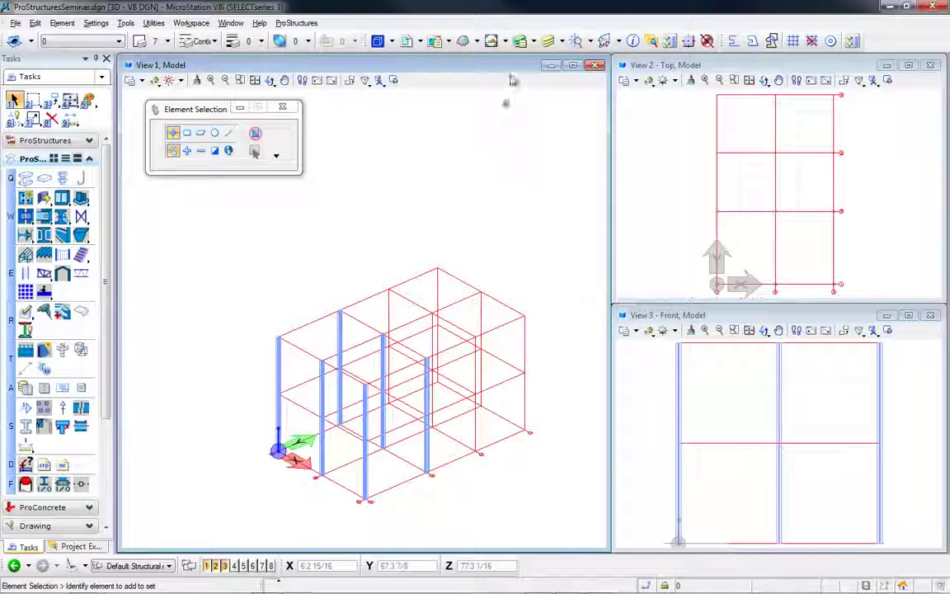
- Move the auxiliary coordinate system origin to the corner column at the 20:0 mid-height level of the workframe
click(604, 40)
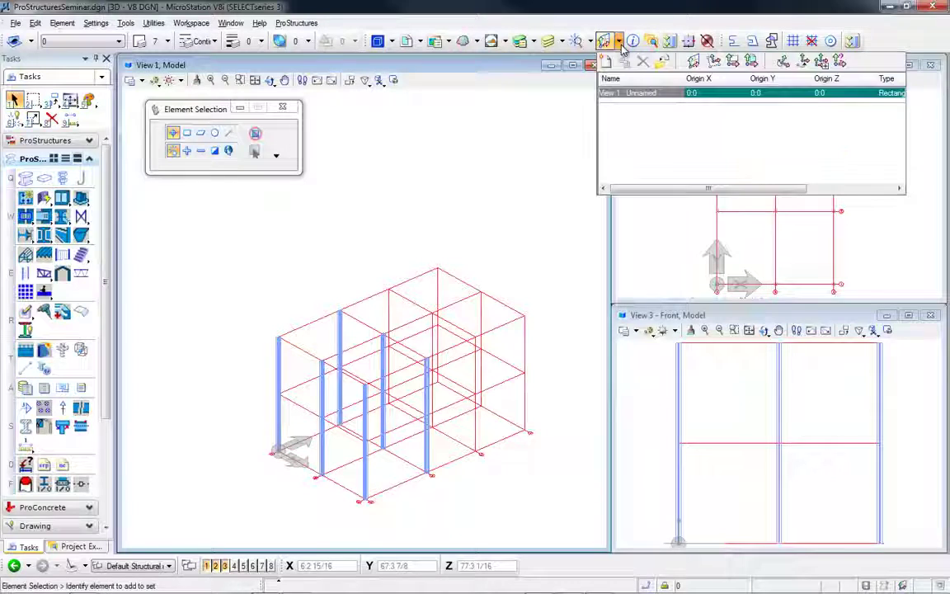
click(802, 68)
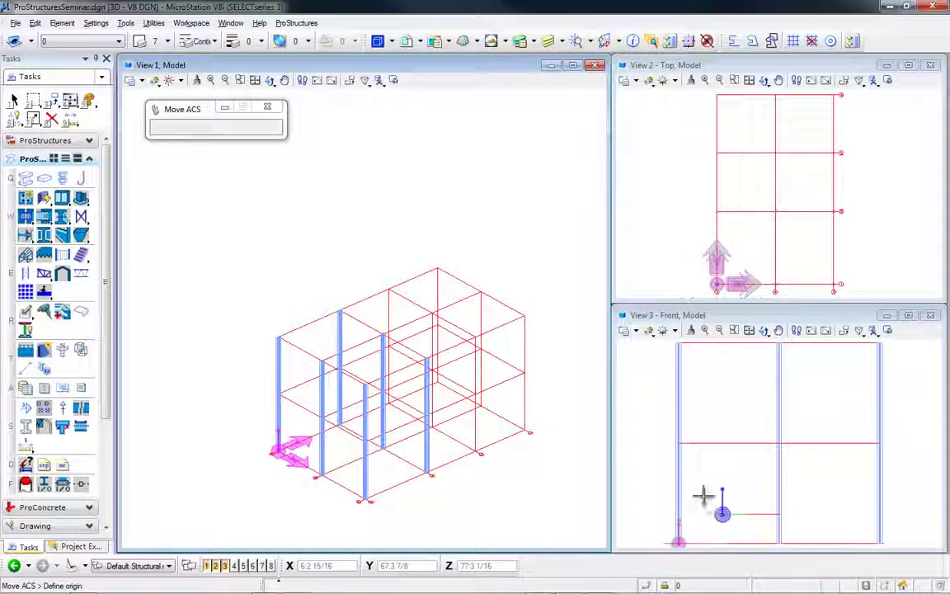
click(678, 441)
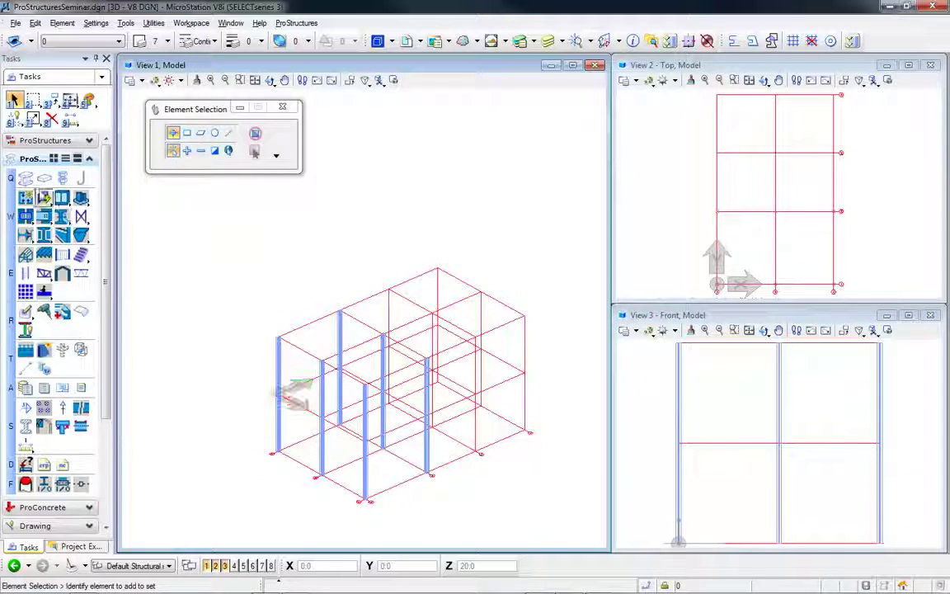
- Open the ProSteel straight shapes settings again and load the ProSteel/Beam W16x40 favourite
click(26, 179)
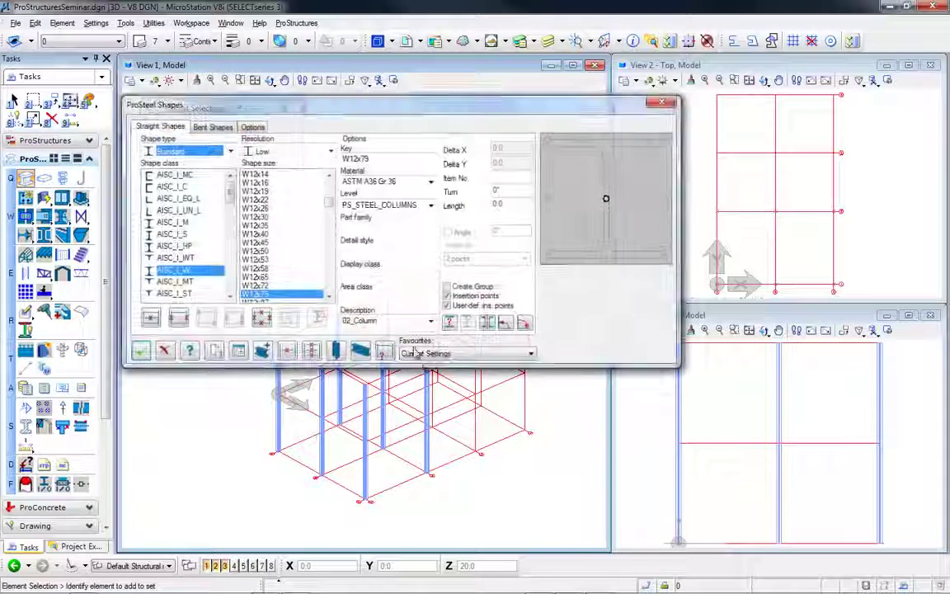
click(425, 355)
click(437, 389)
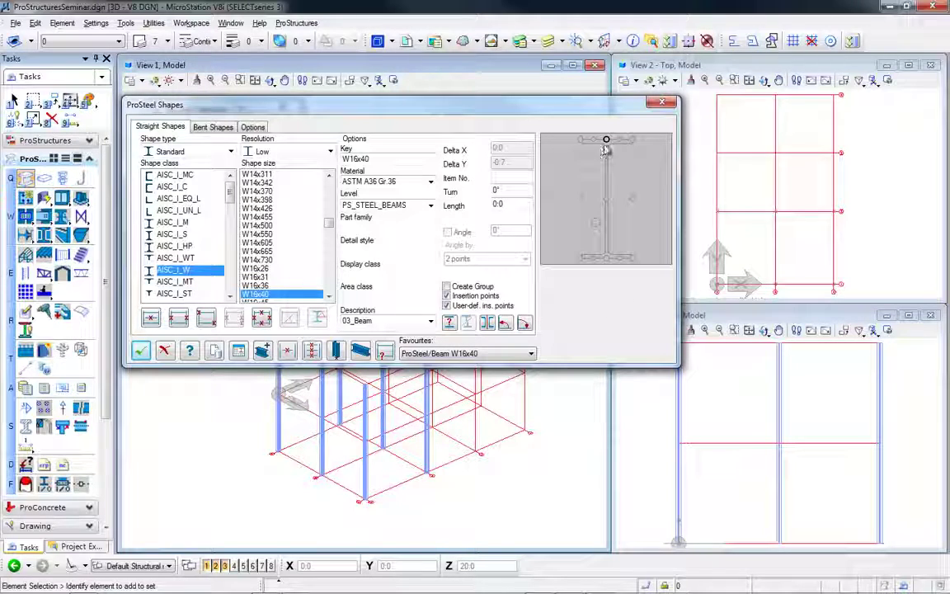
- Insert W16x40 beams along the workframe axes of the front bay at the 20:0 level, using a two-point window
click(360, 352)
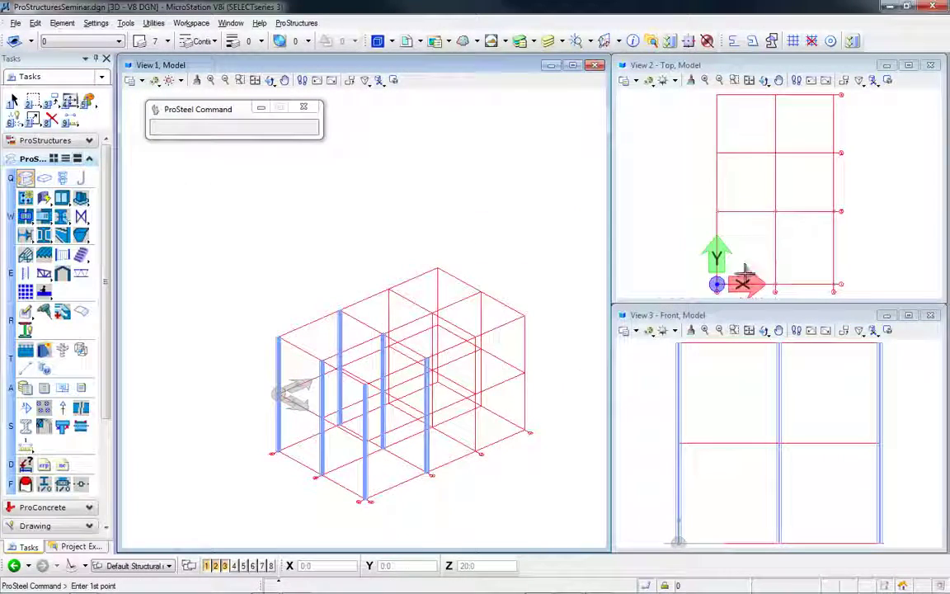
scroll(729, 218, up, 2)
click(640, 271)
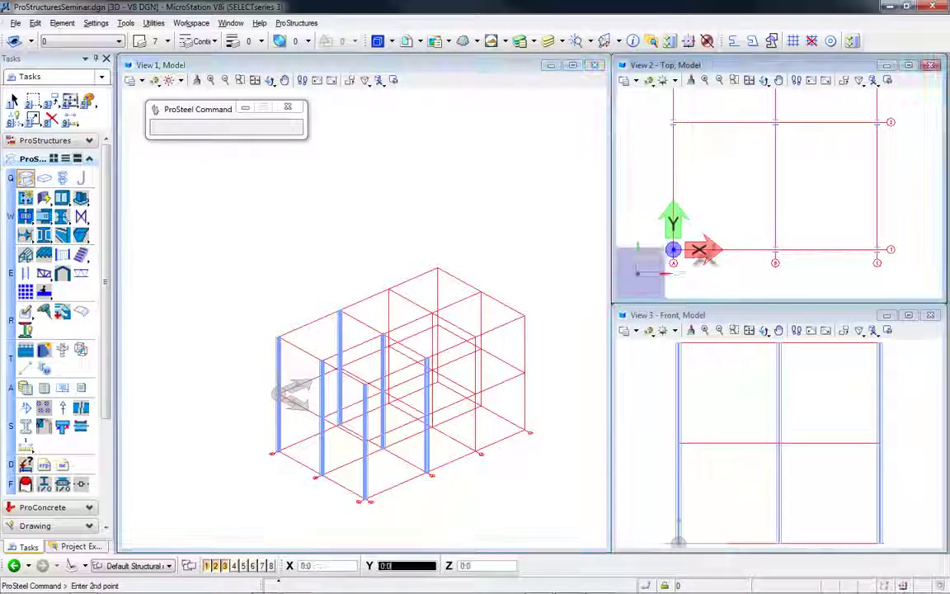
click(903, 114)
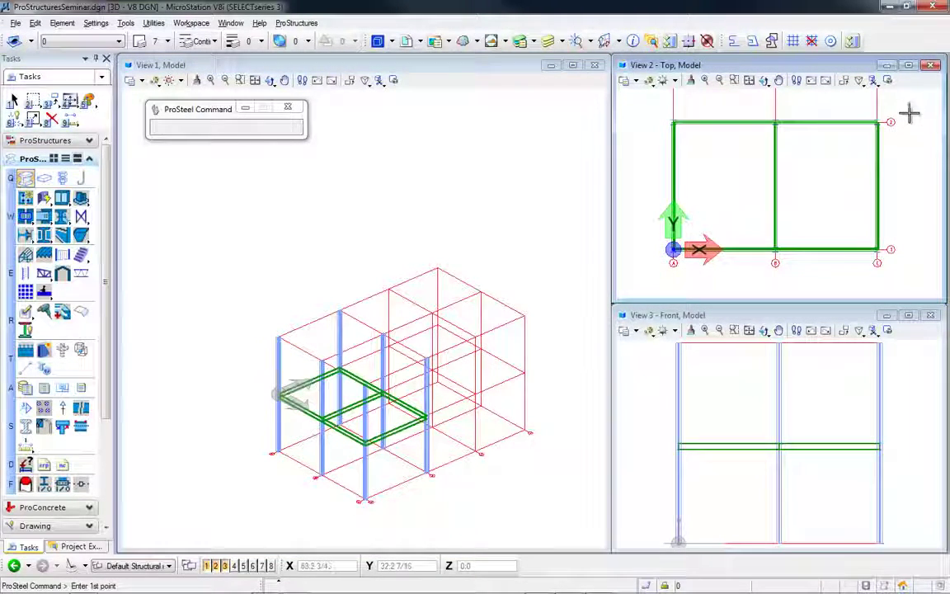
right_click(838, 173)
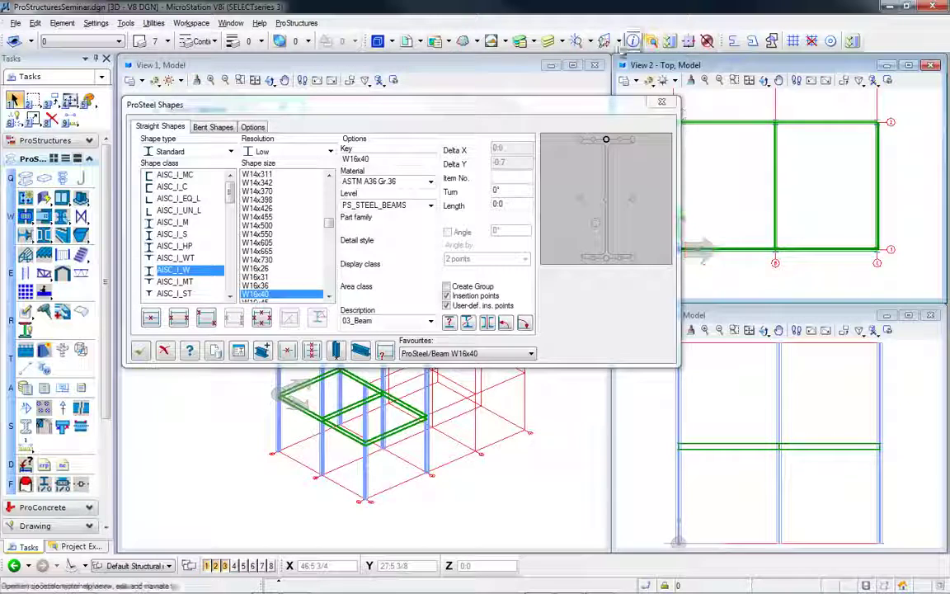
- Move the auxiliary coordinate system origin to the top of the axis C corner column at the 40:0 level
click(619, 42)
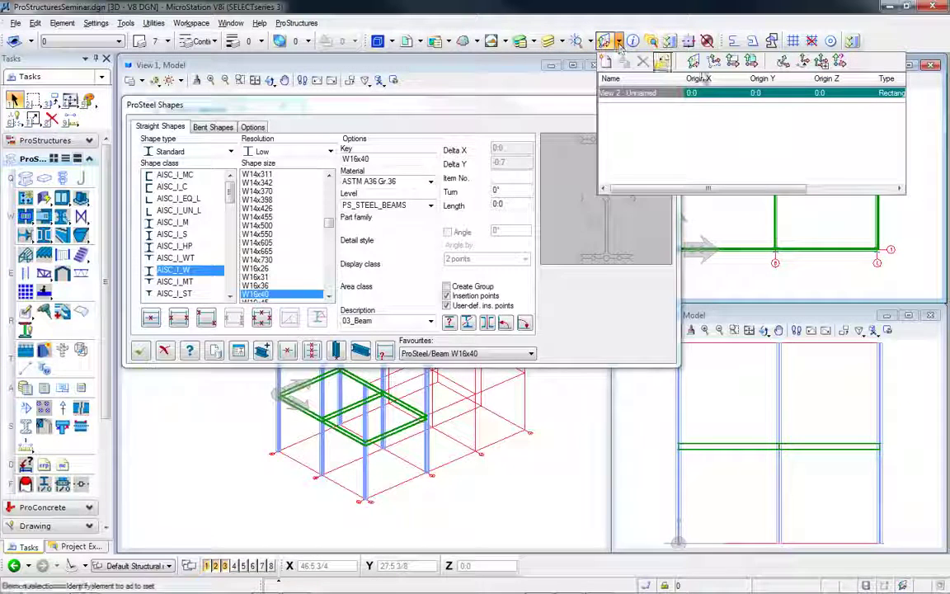
click(804, 64)
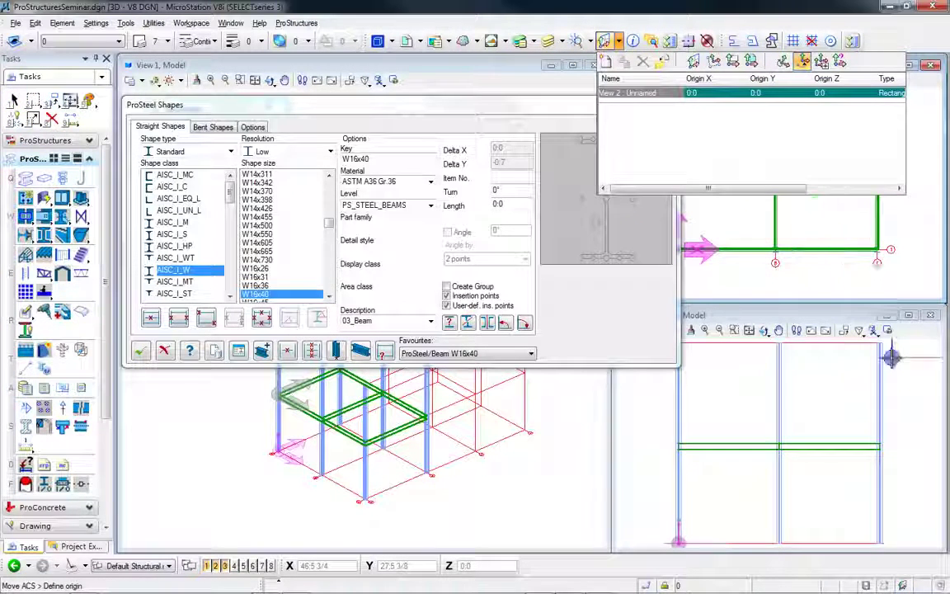
click(880, 344)
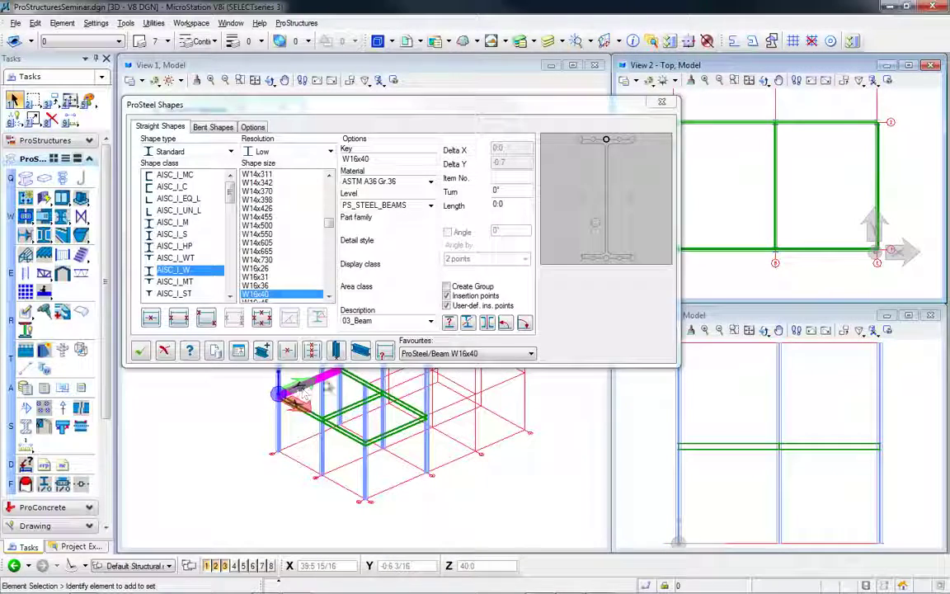
- Insert W16x40 beams along the workframe axes of the front bay at the 40:0 level, using a two-point window
click(140, 350)
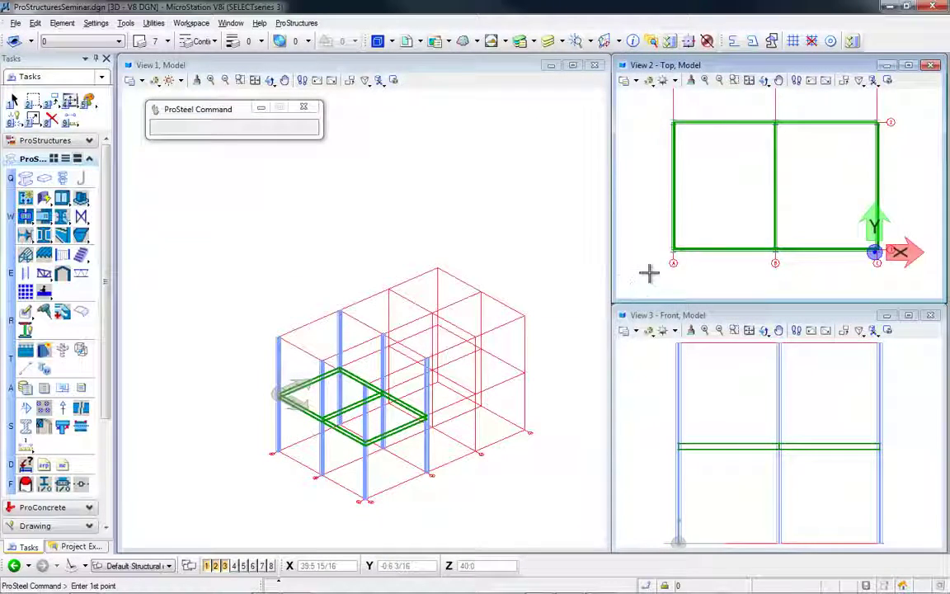
click(649, 274)
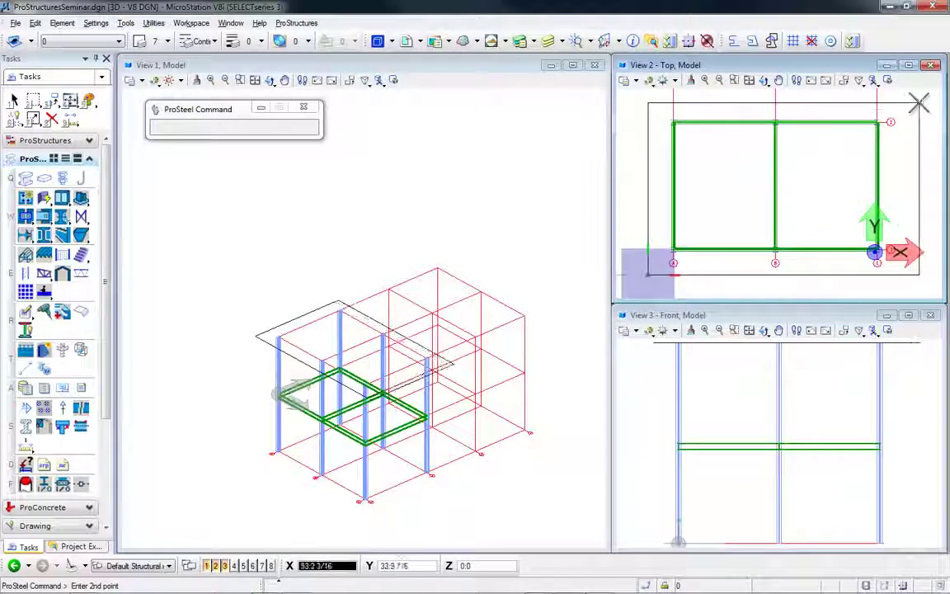
click(879, 123)
right_click(318, 217)
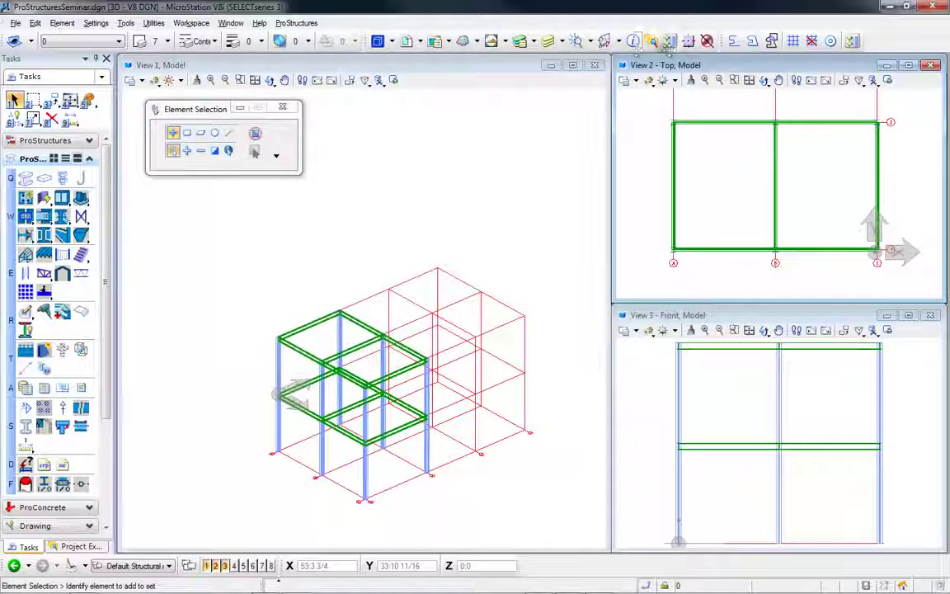
- Move the auxiliary coordinate system origin back to the base of the corner column at axes A and 1
click(619, 44)
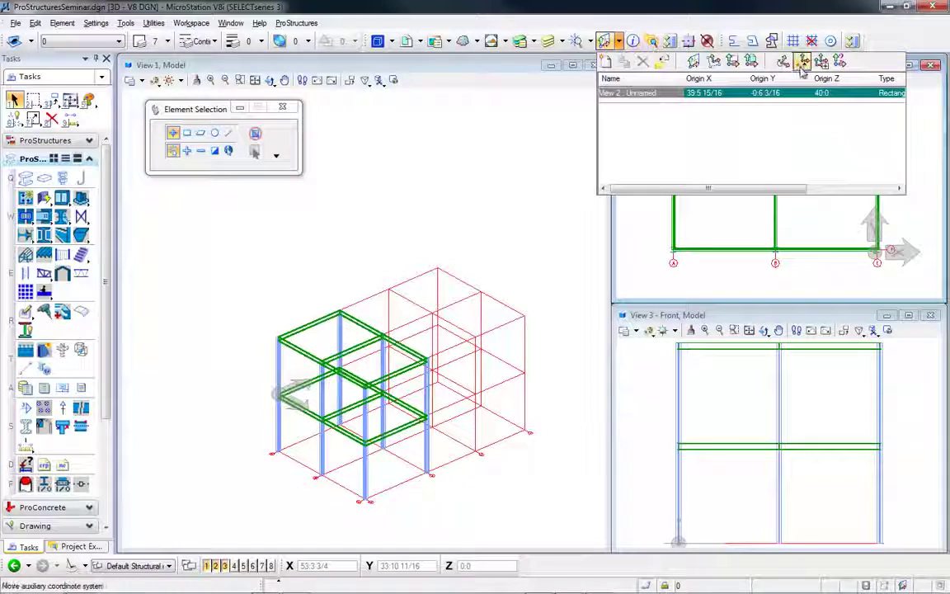
click(802, 61)
click(278, 451)
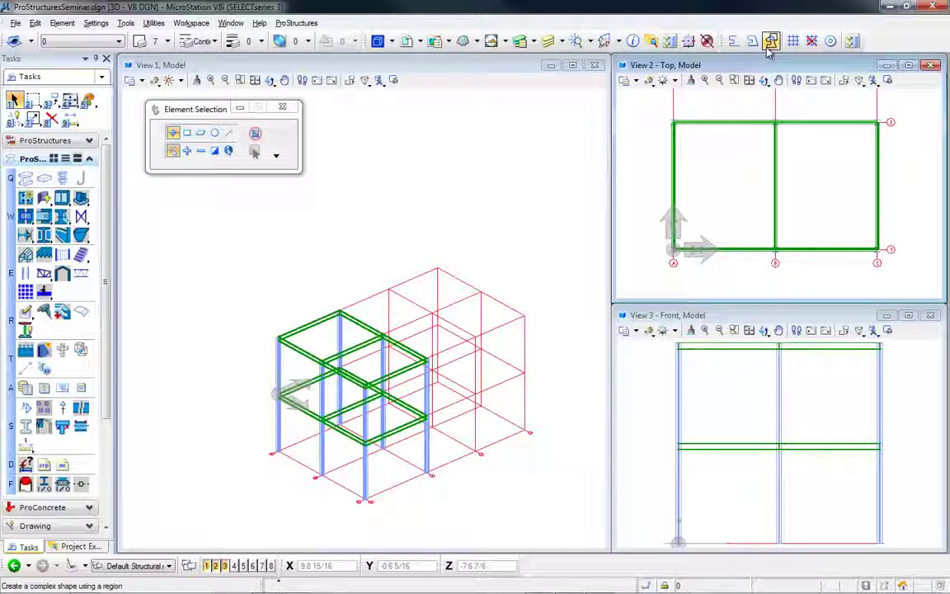
click(606, 43)
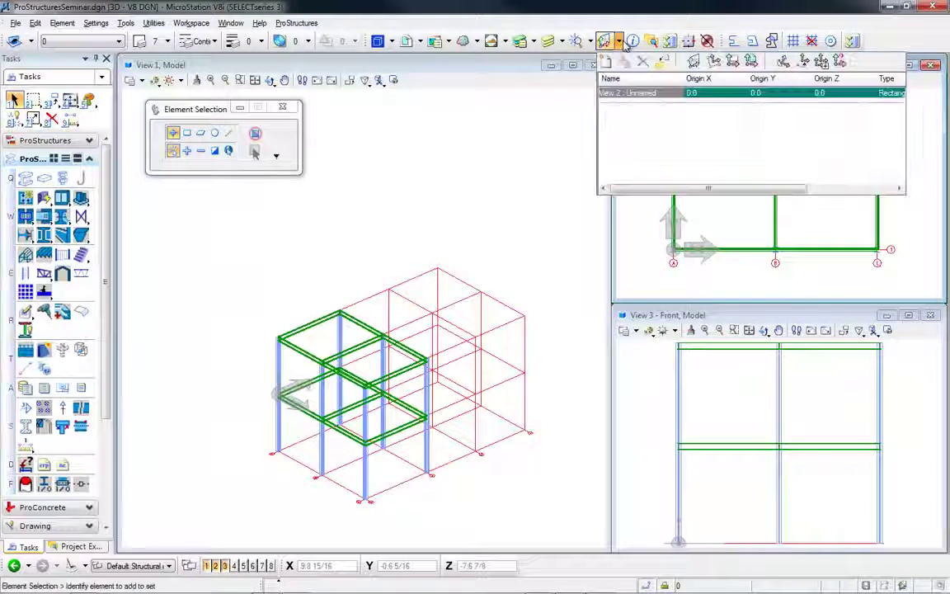
click(803, 61)
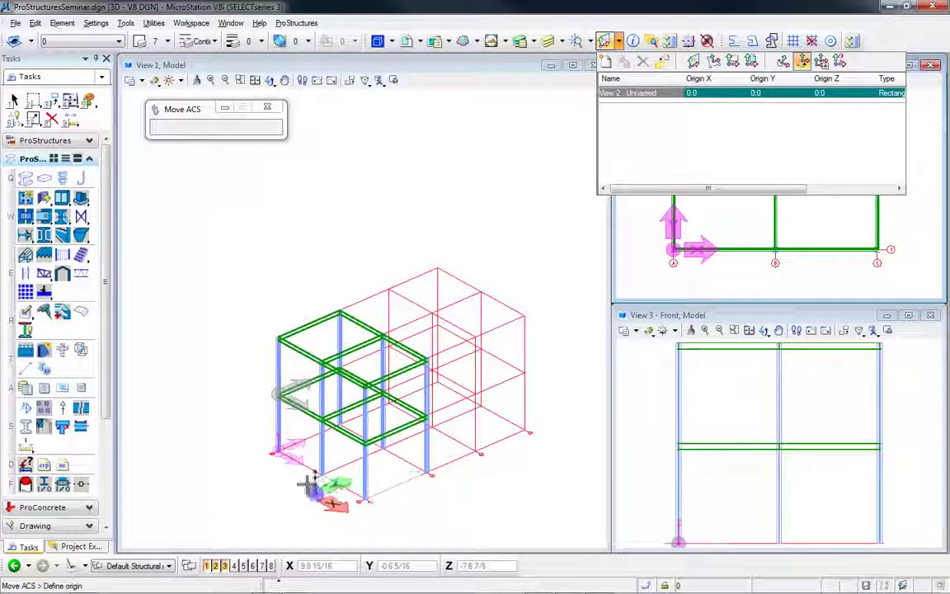
click(280, 449)
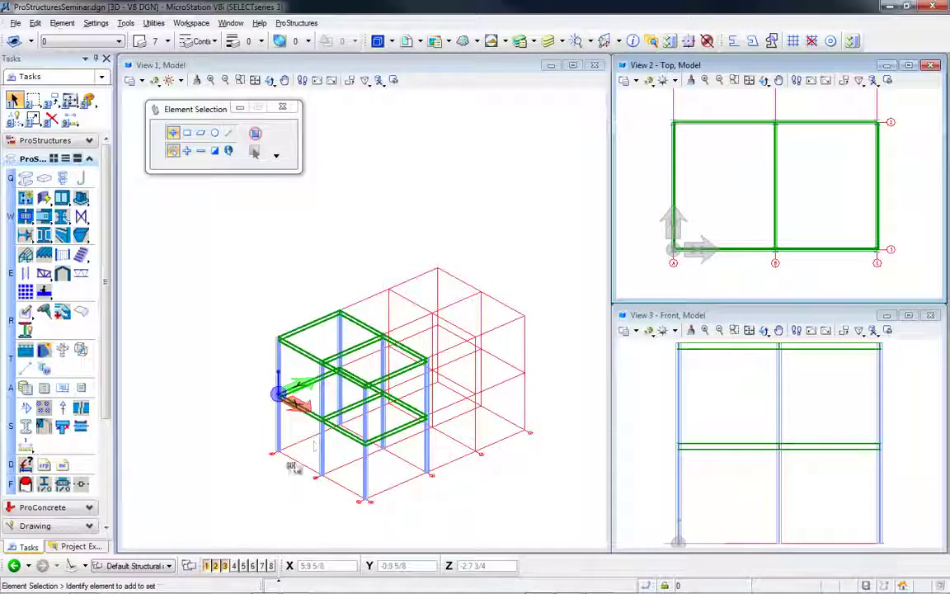
- Maximize the isometric View 1 and apply the Monochrome display style to it
scroll(314, 442, up, 5)
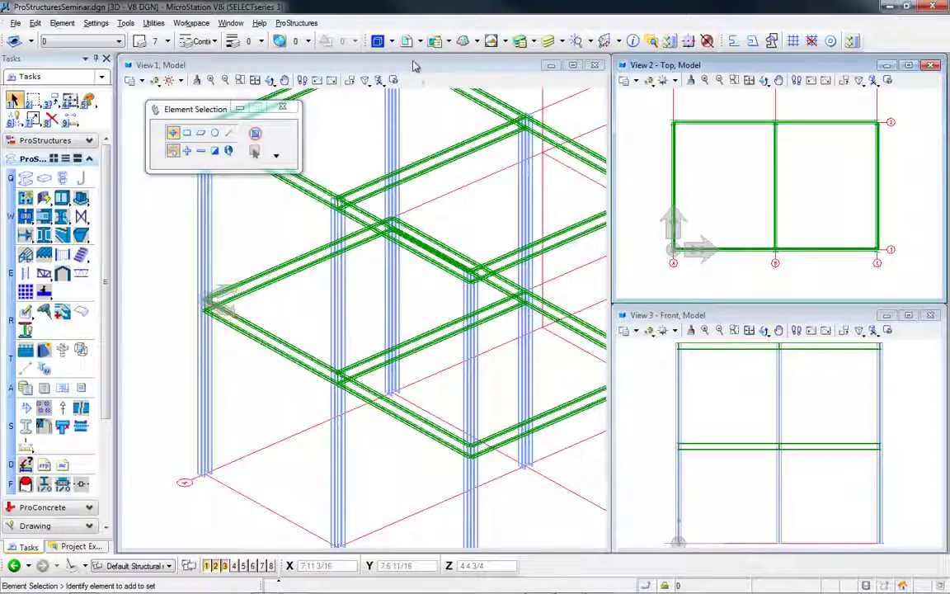
double_click(414, 64)
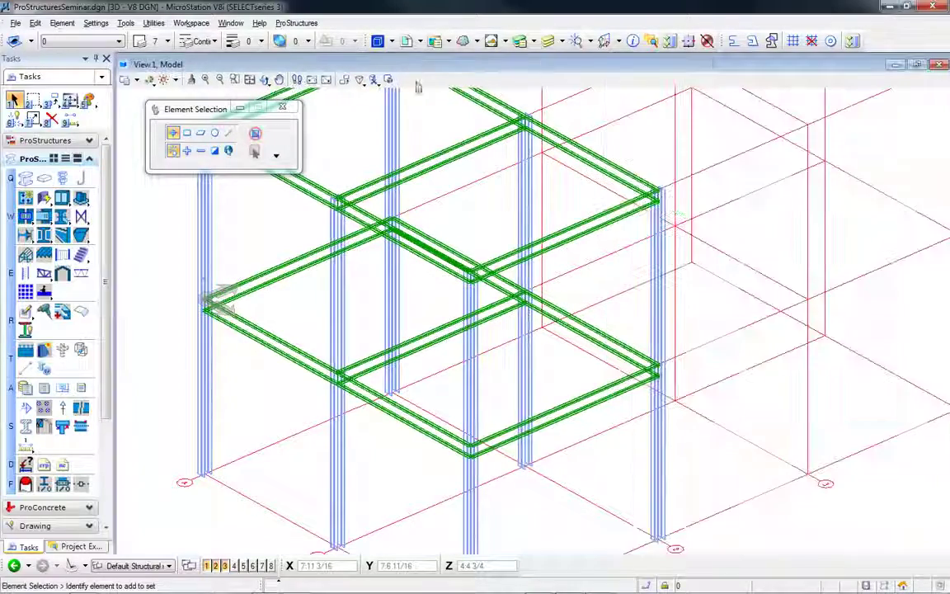
click(165, 80)
click(259, 134)
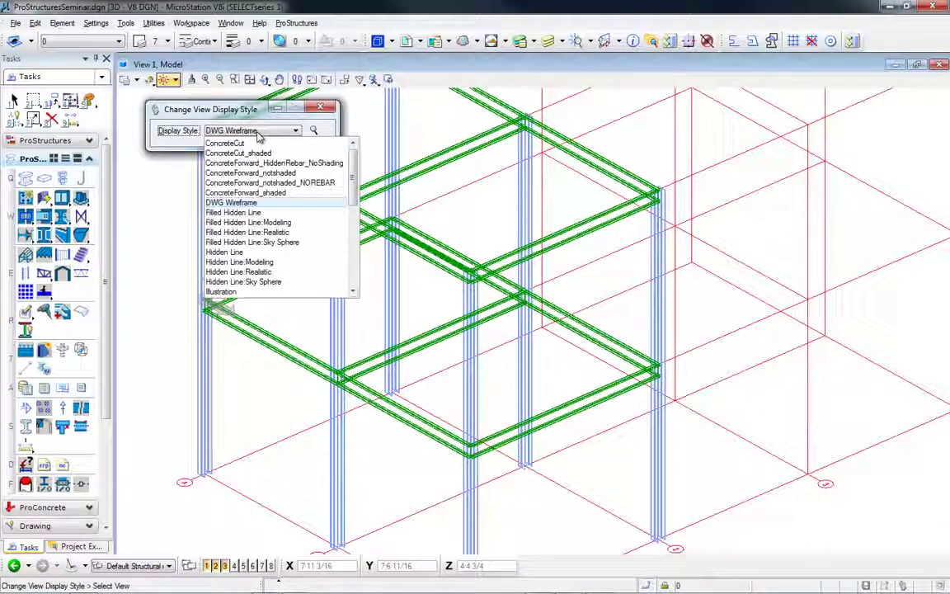
scroll(266, 206, down, 4)
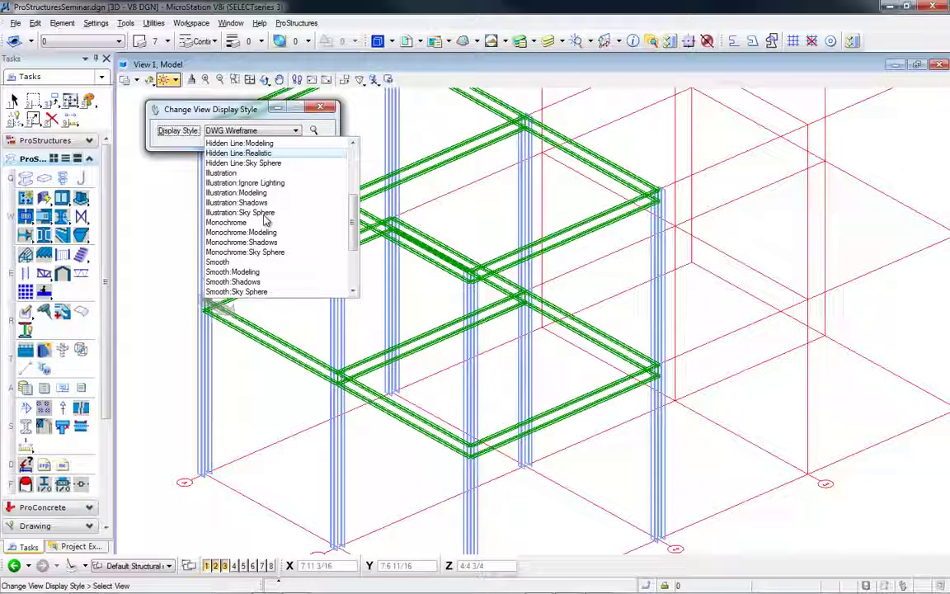
click(227, 223)
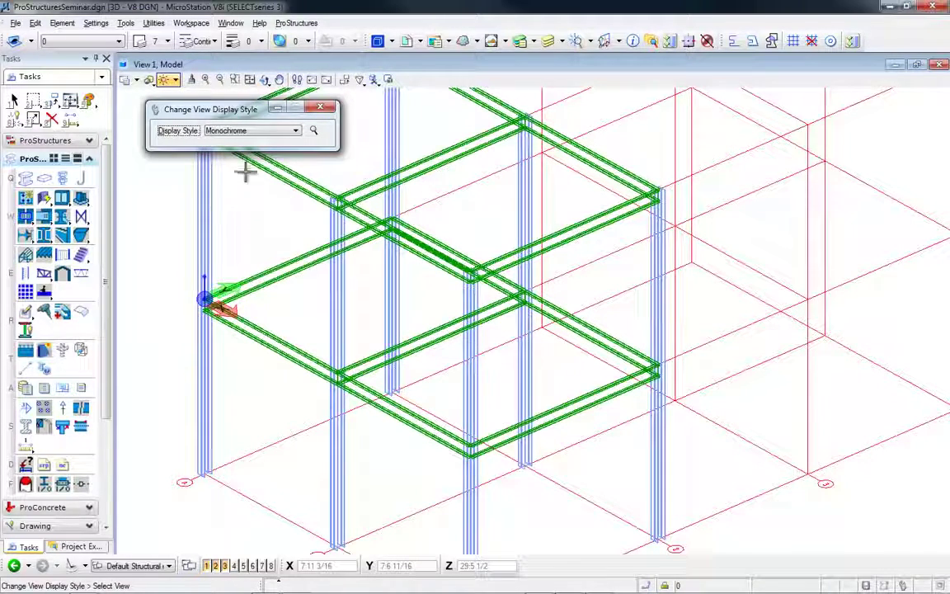
- Switch View 1's display style to Smooth:Shadows and brighten its default lighting
click(250, 132)
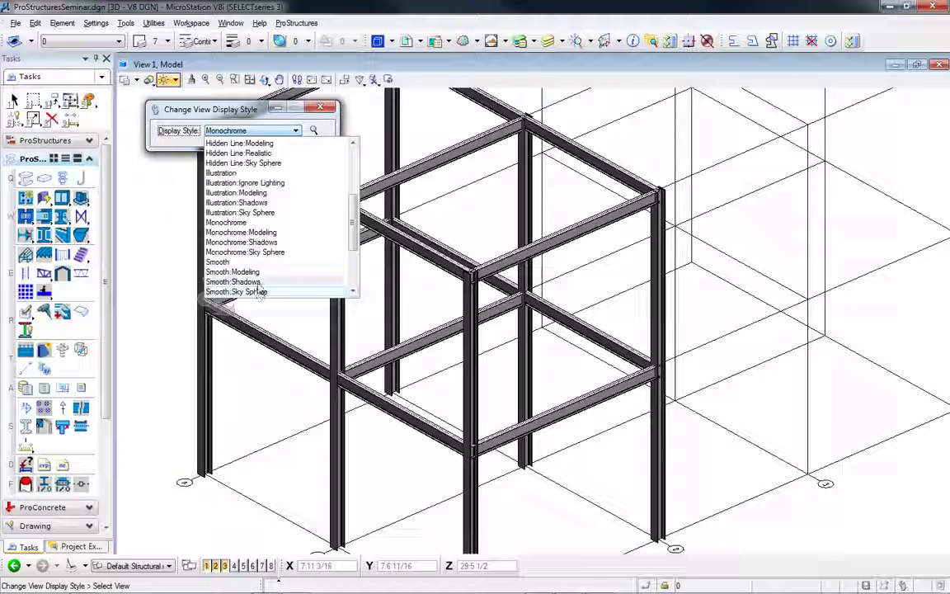
scroll(260, 282, down, 1)
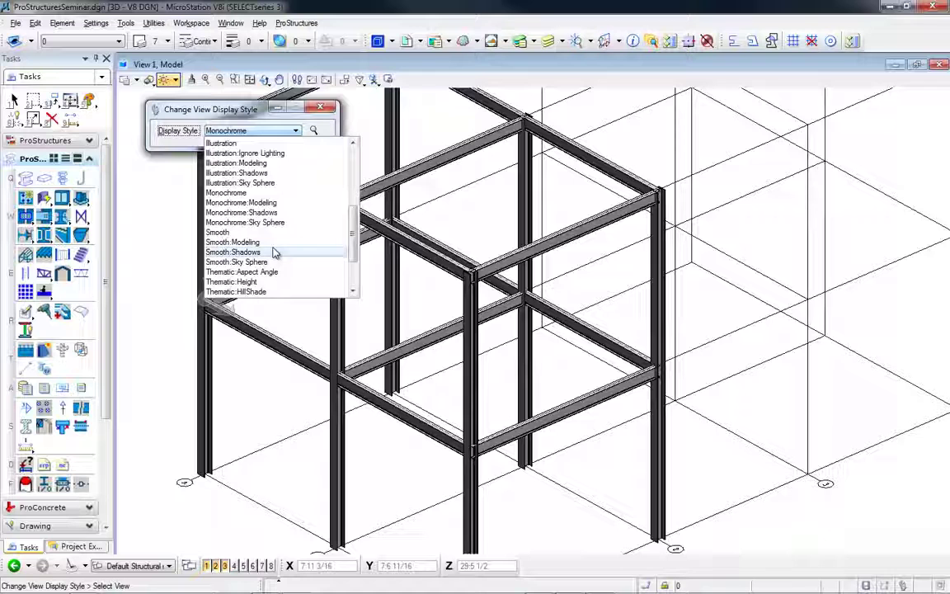
click(274, 252)
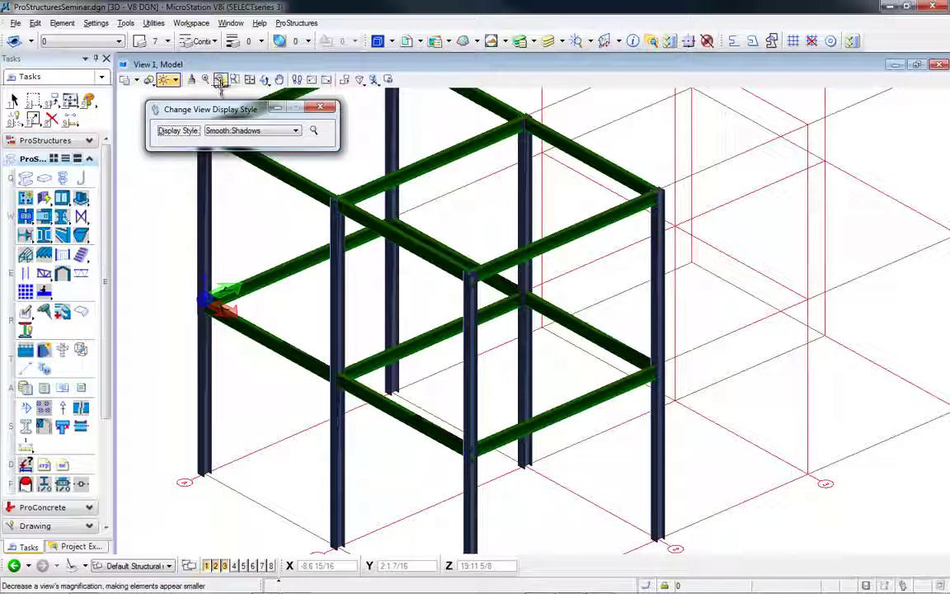
click(175, 79)
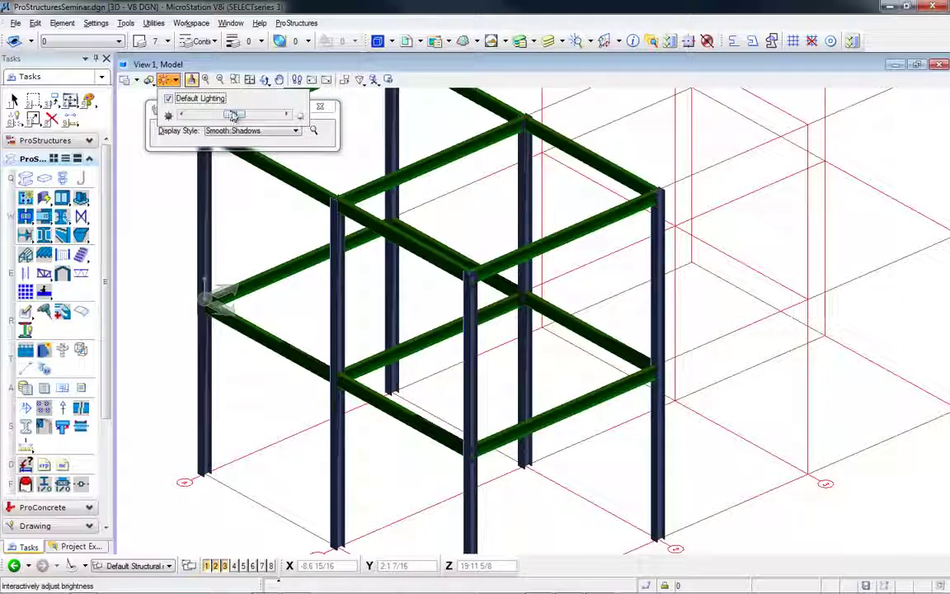
click(14, 100)
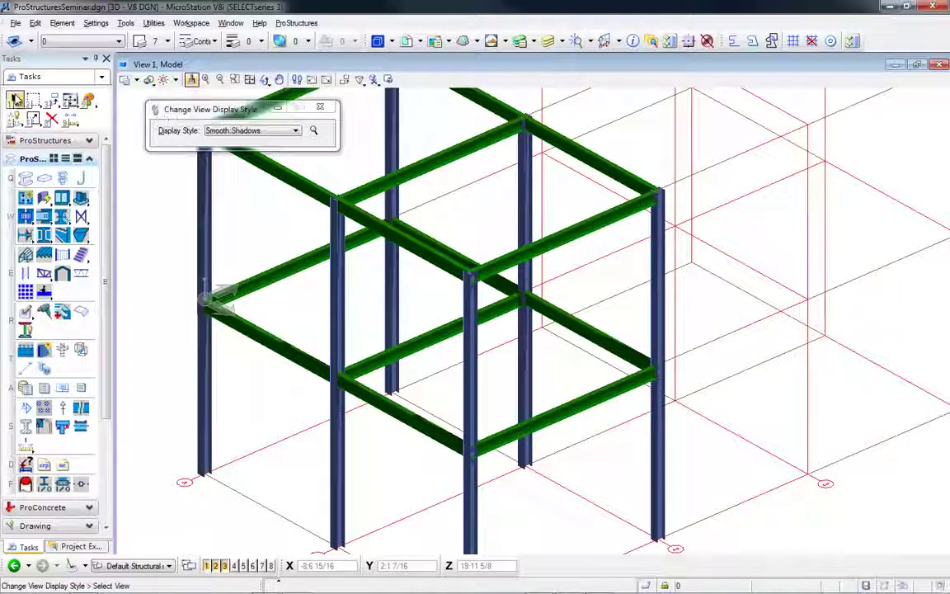
- Add a ProSteel DSTV baseplate to the foot of the frontmost W12x79 corner column
shift+middle_drag(442, 417, 513, 298)
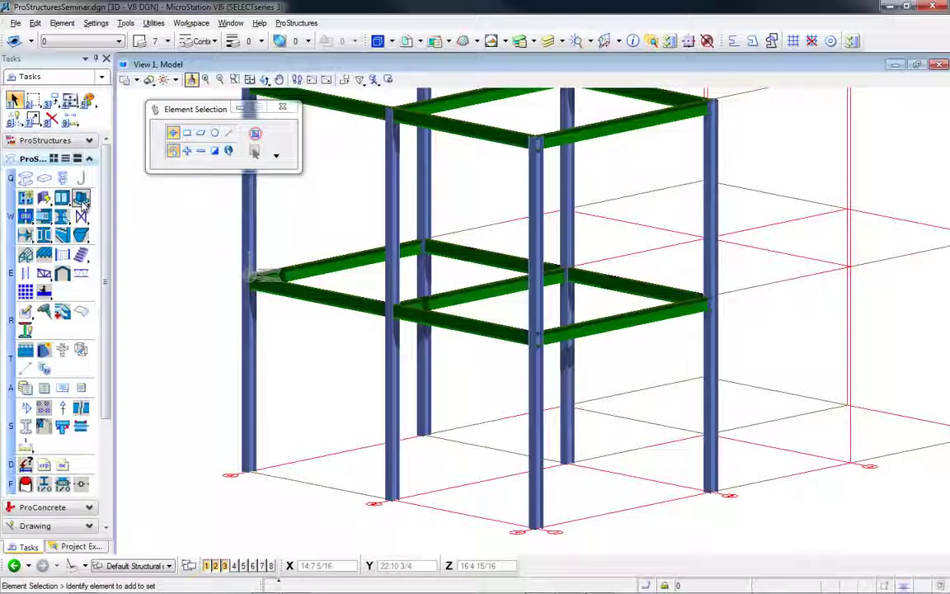
click(82, 200)
click(130, 212)
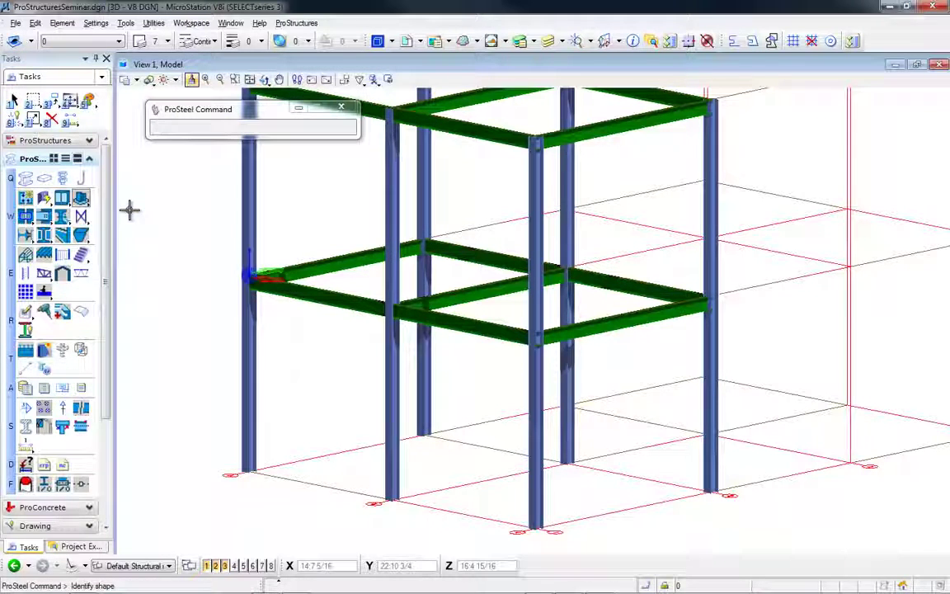
click(540, 499)
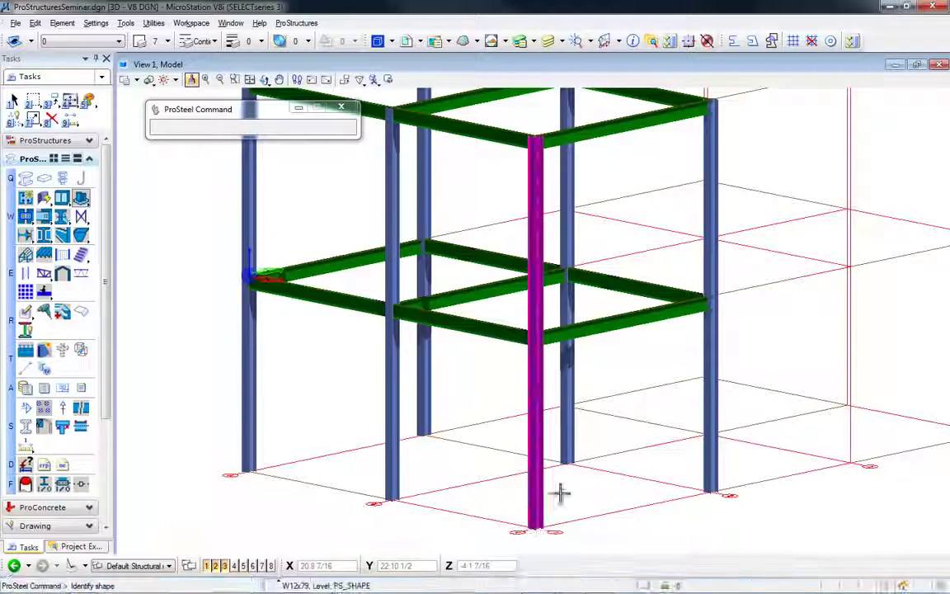
click(571, 494)
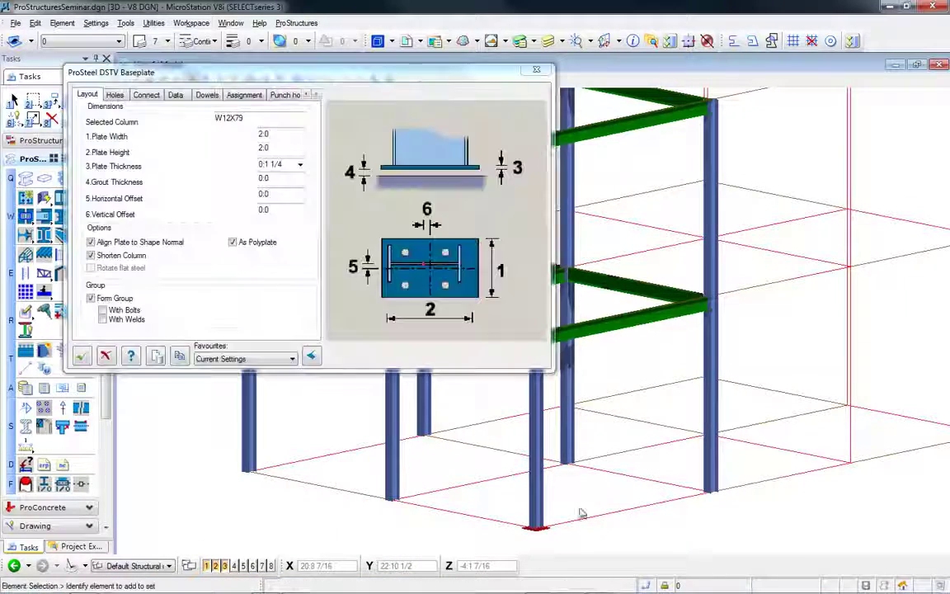
- Examine the new baseplate up close and review its layout, hole, bolt and weld settings
scroll(537, 532, up, 5)
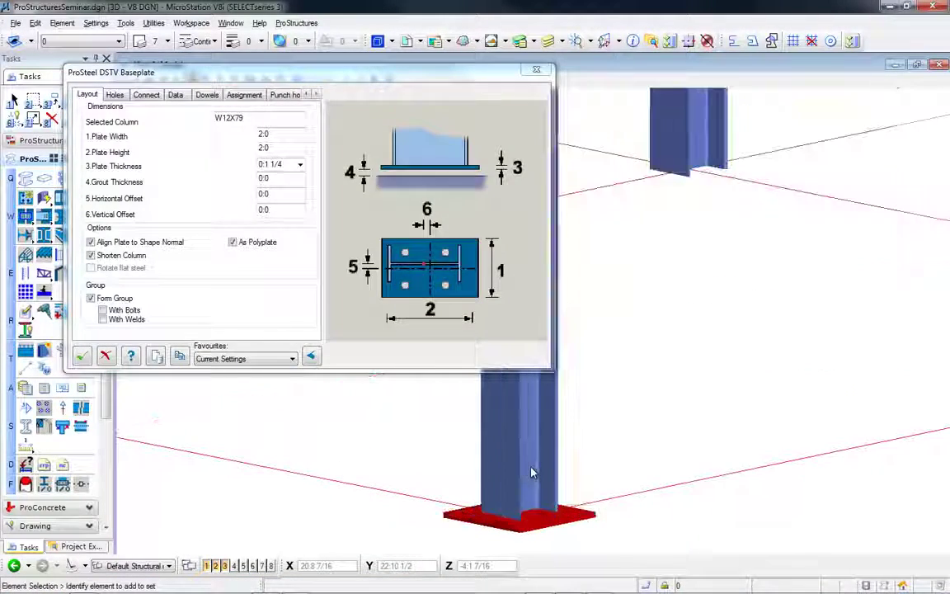
shift+middle_drag(531, 470, 561, 508)
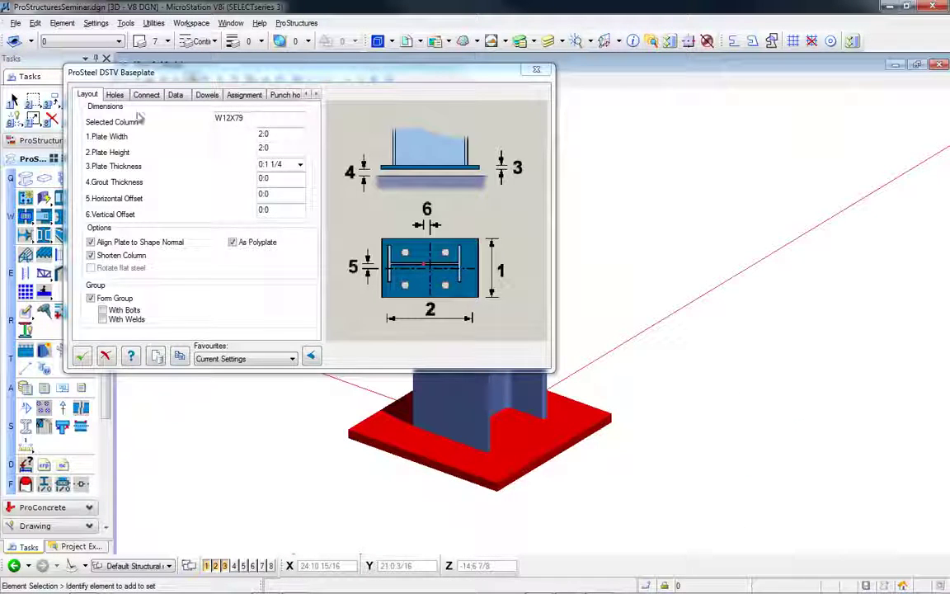
click(114, 95)
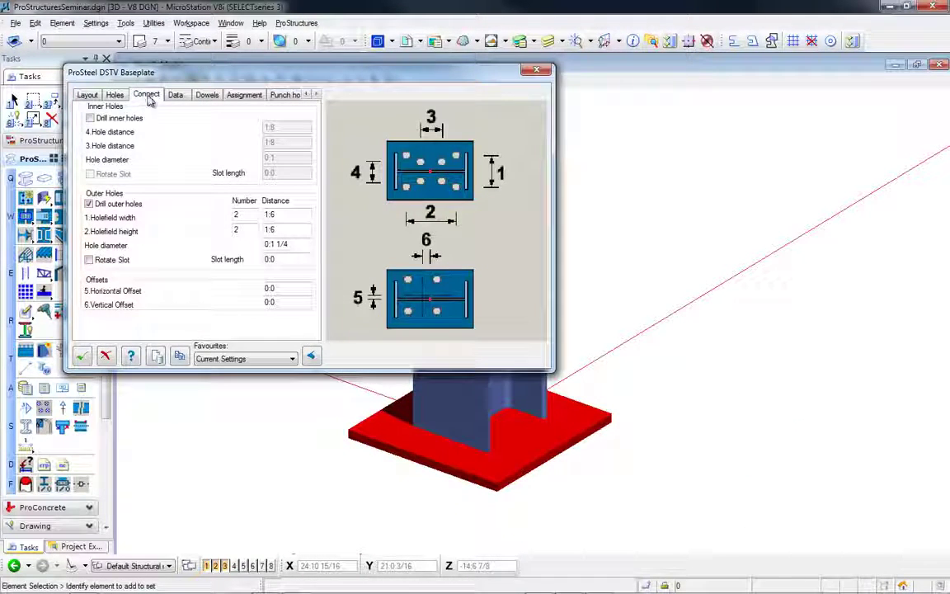
click(147, 97)
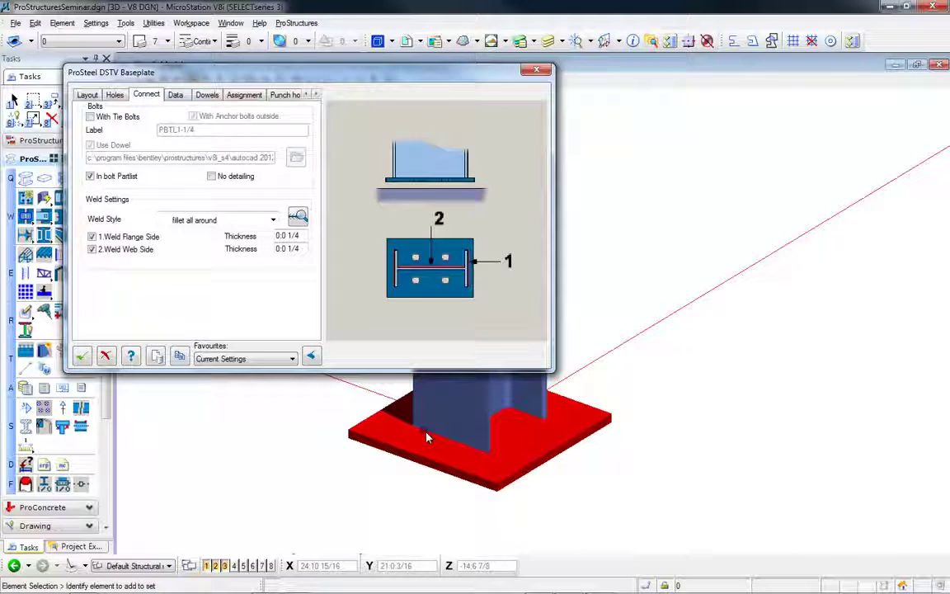
click(82, 95)
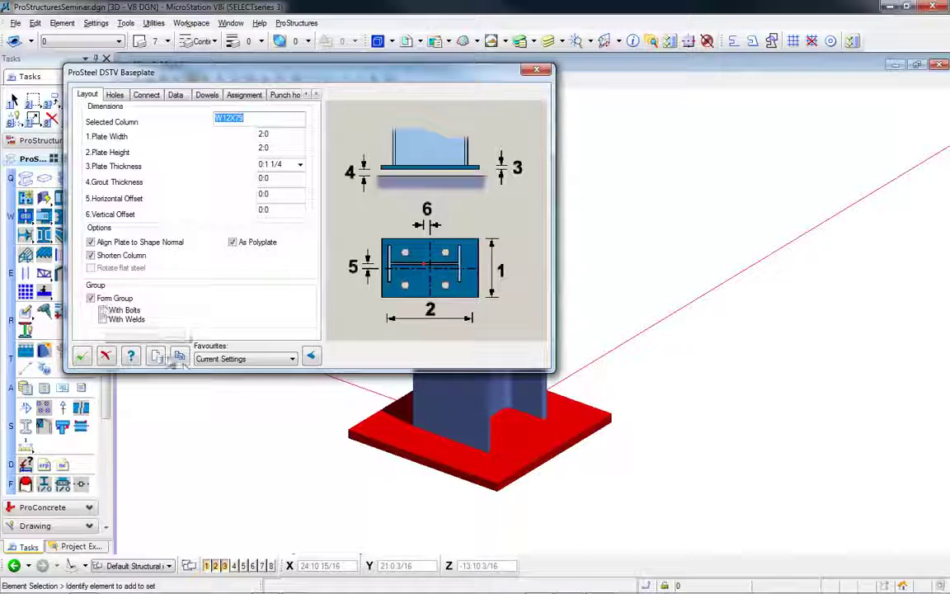
click(297, 456)
scroll(189, 375, down, 2)
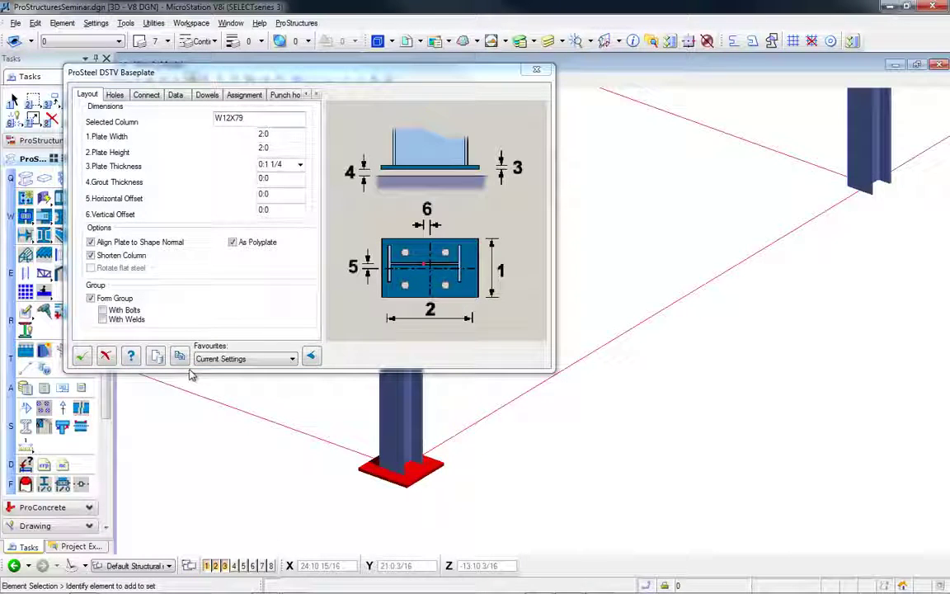
- Copy the corner column's DSTV baseplate settings onto four of the other W12x79 columns and accept the new baseplates
click(179, 357)
scroll(495, 466, down, 4)
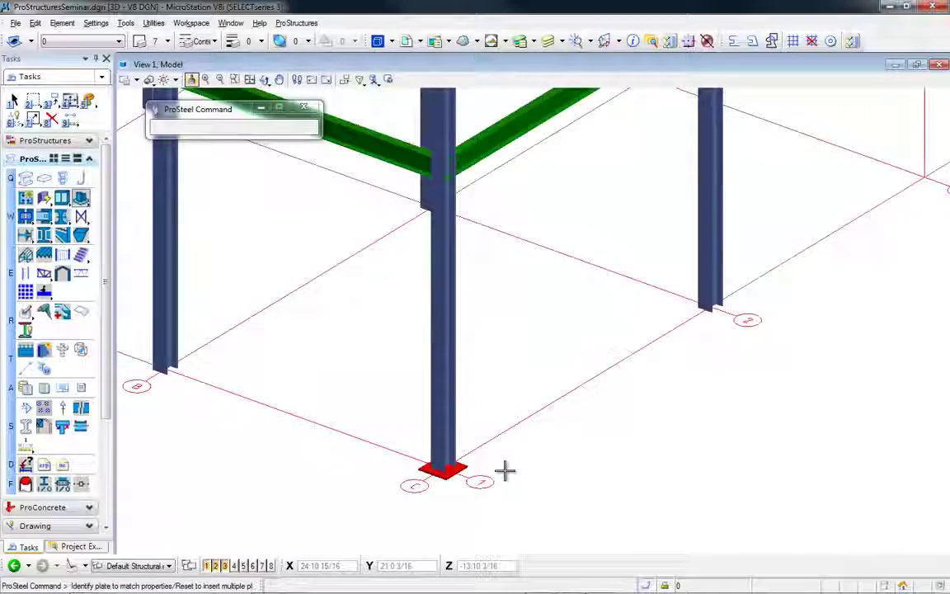
shift+middle_drag(504, 468, 464, 472)
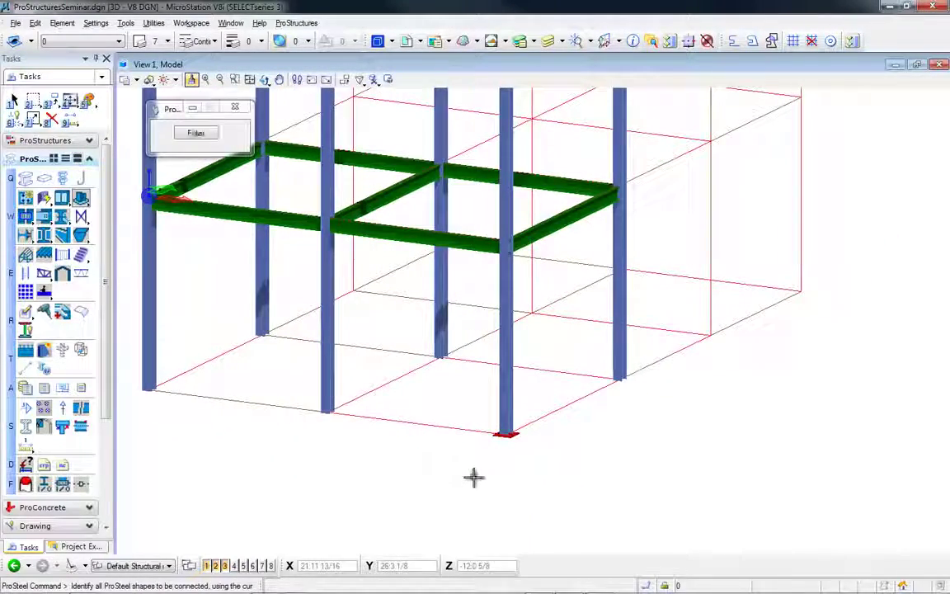
drag(473, 476, 142, 302)
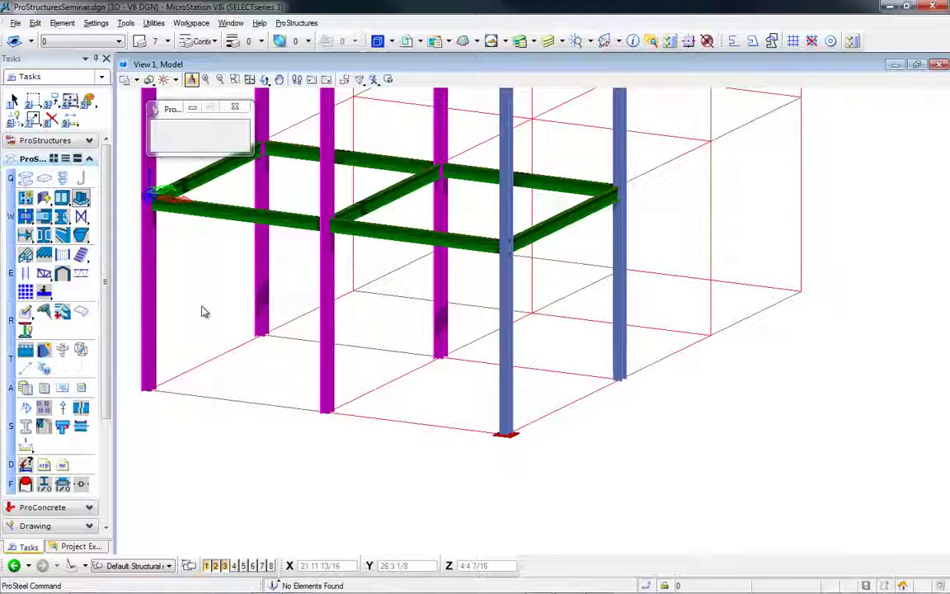
click(204, 312)
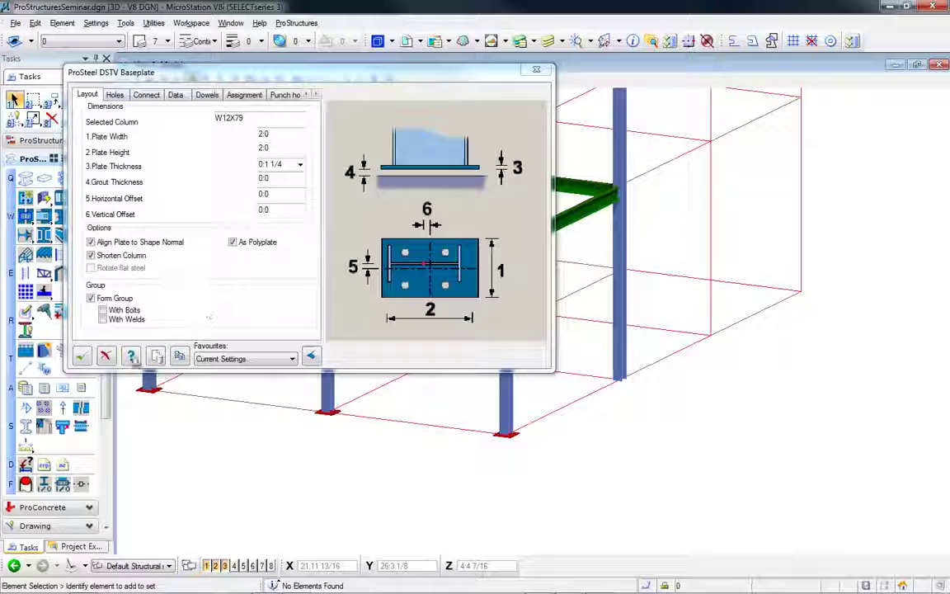
click(81, 355)
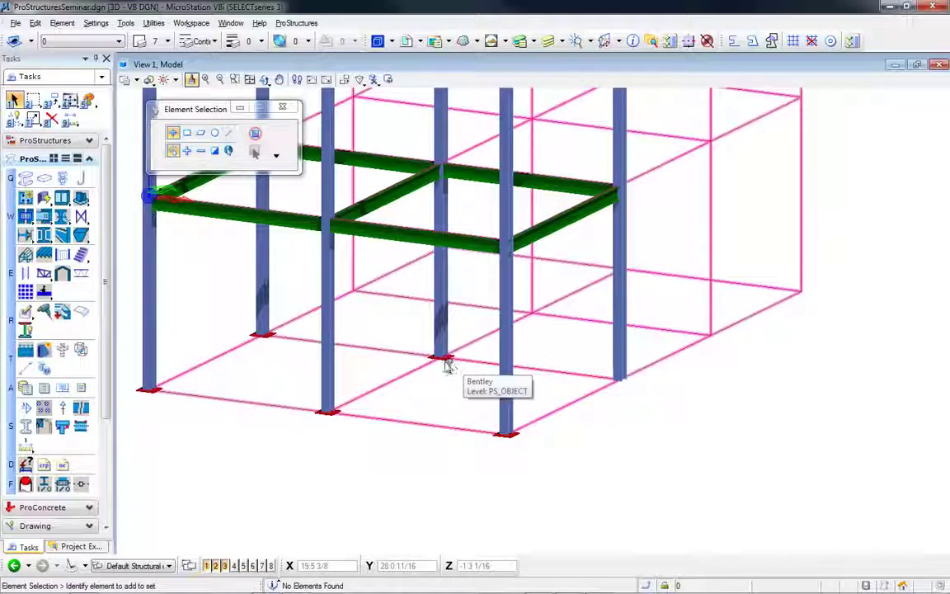
- Insert a general BasePlate Connection at the foot of the one W12x79 corner column still without a baseplate
scroll(520, 445, up, 5)
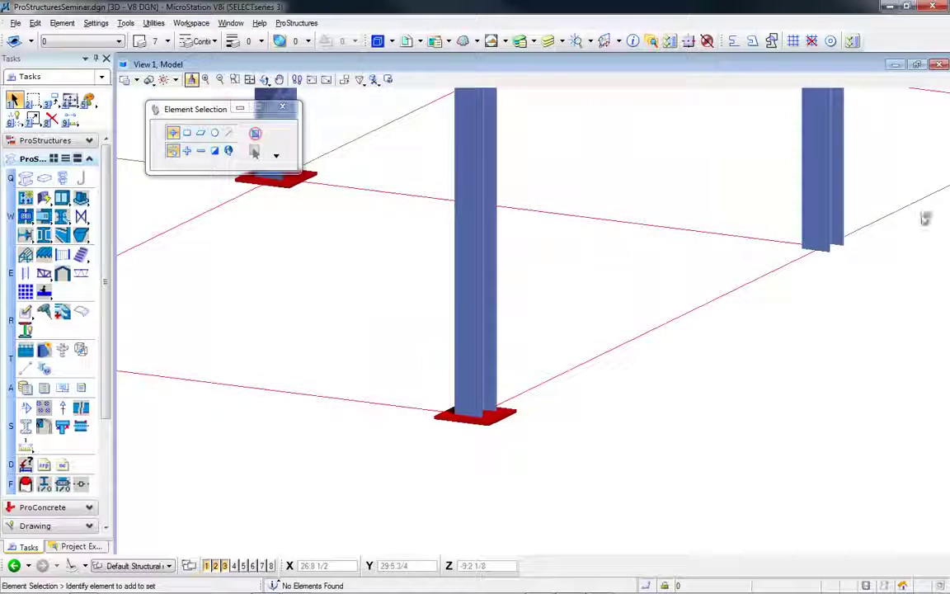
scroll(907, 223, up, 5)
scroll(841, 247, down, 3)
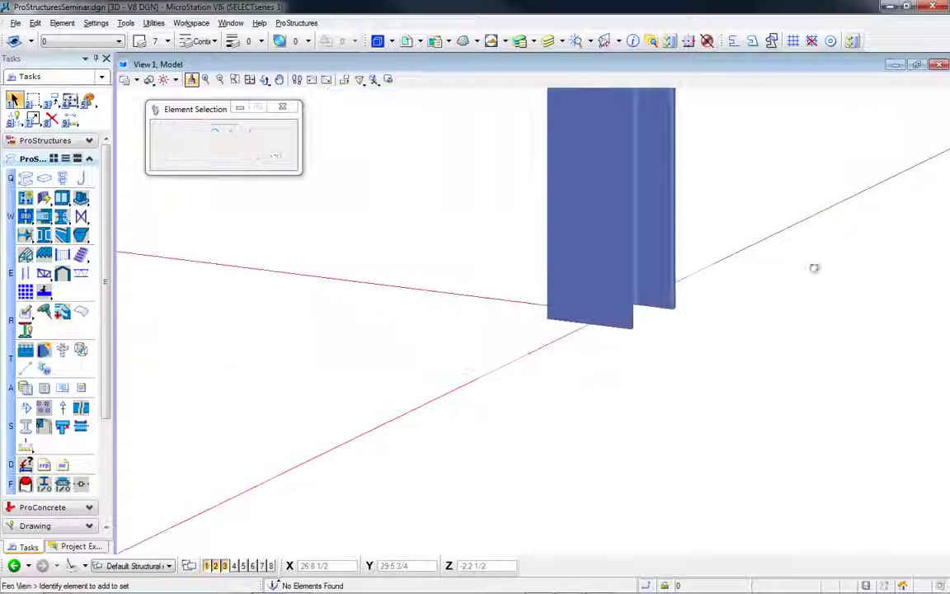
middle_drag(813, 264, 854, 318)
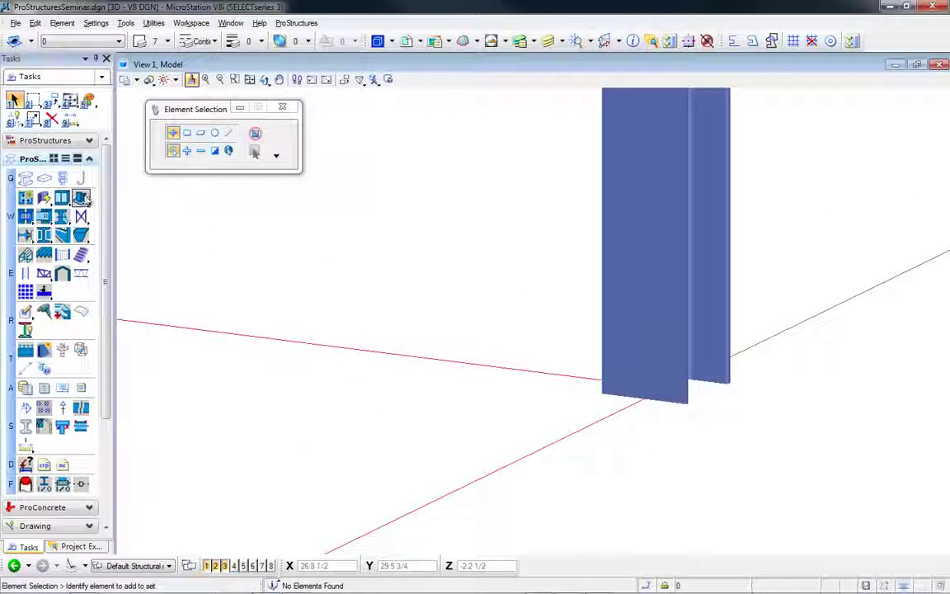
drag(86, 200, 124, 231)
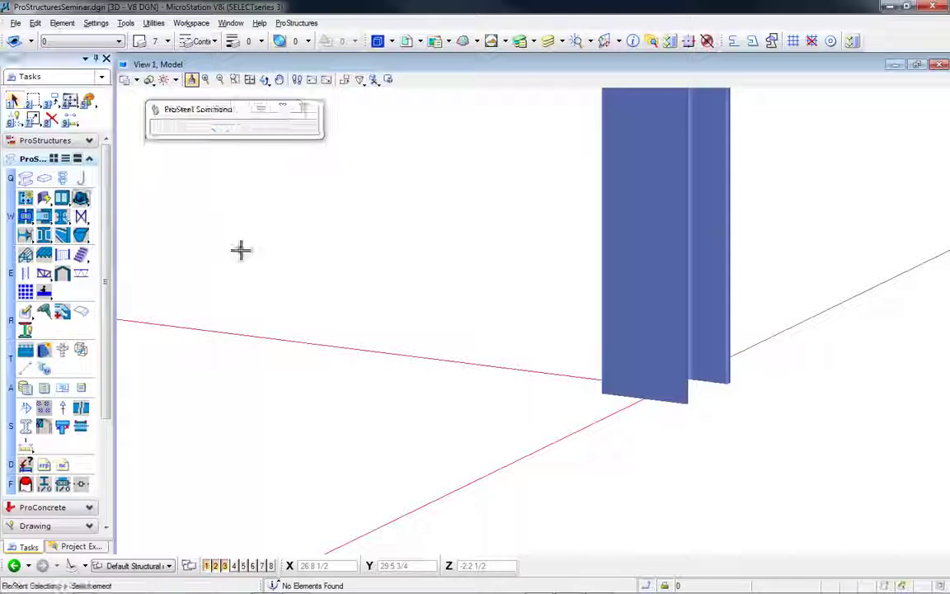
click(601, 360)
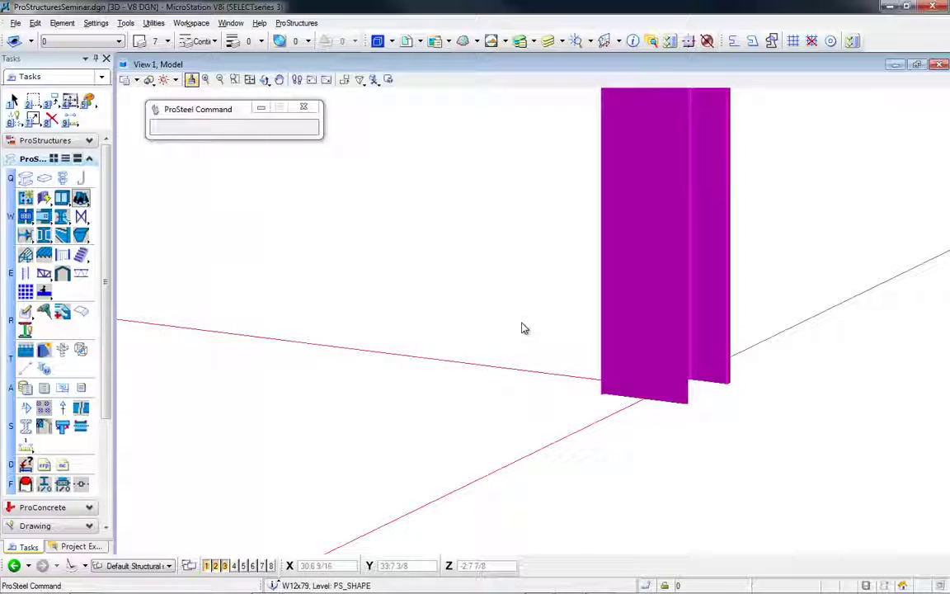
right_click(522, 328)
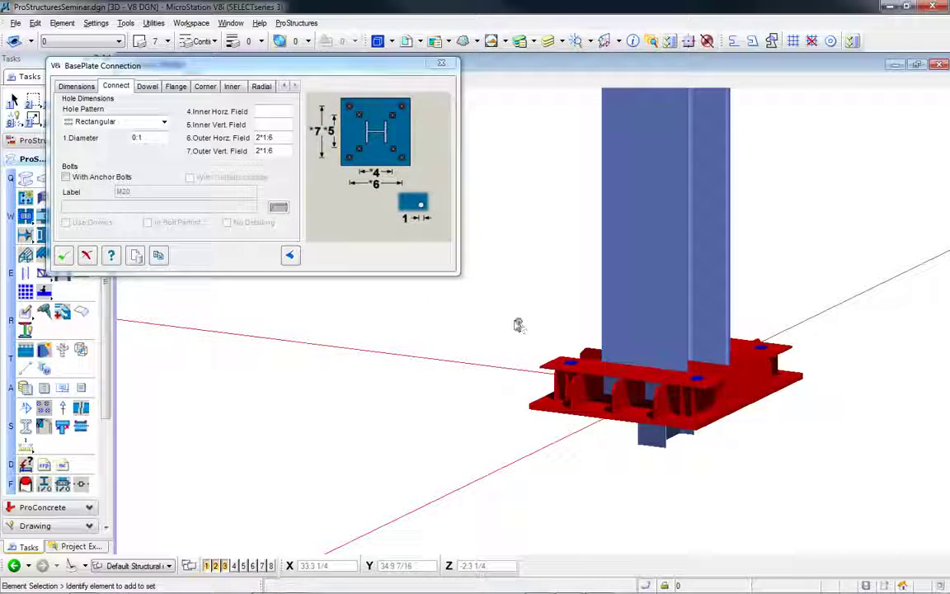
- Review the general baseplate's dimension, hole, dowel and gusset settings, disable its middle flange gusset and accept the connection
click(75, 86)
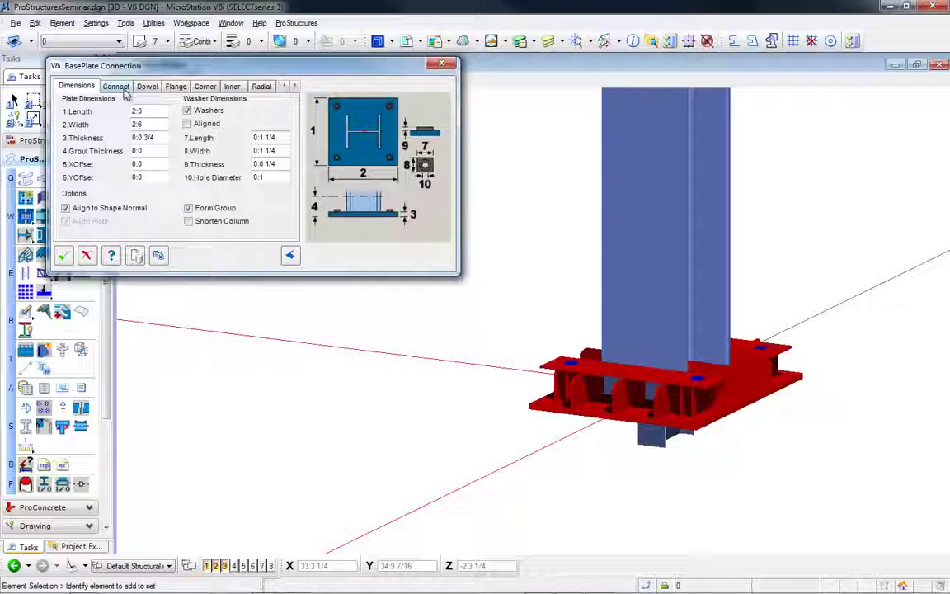
click(117, 86)
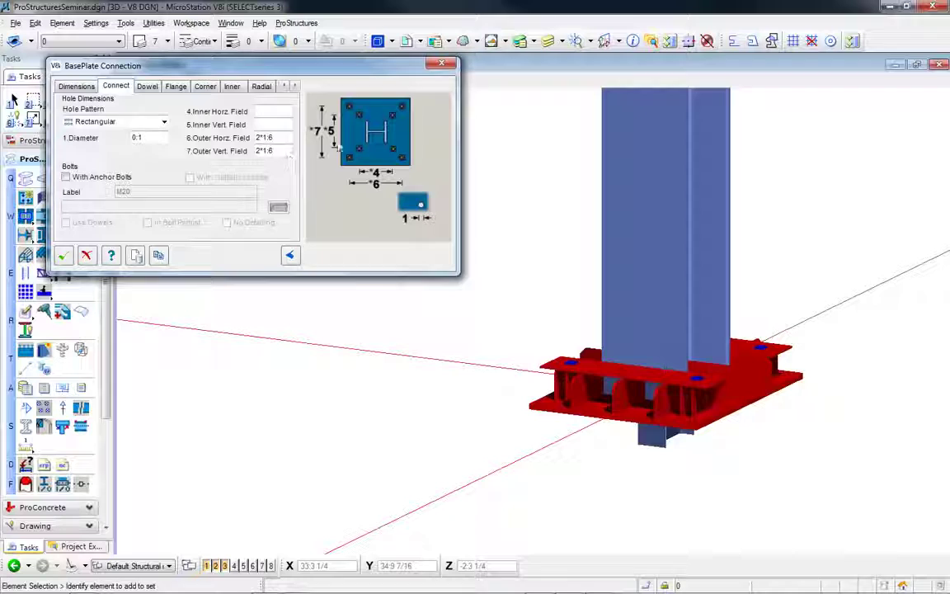
click(147, 87)
click(175, 87)
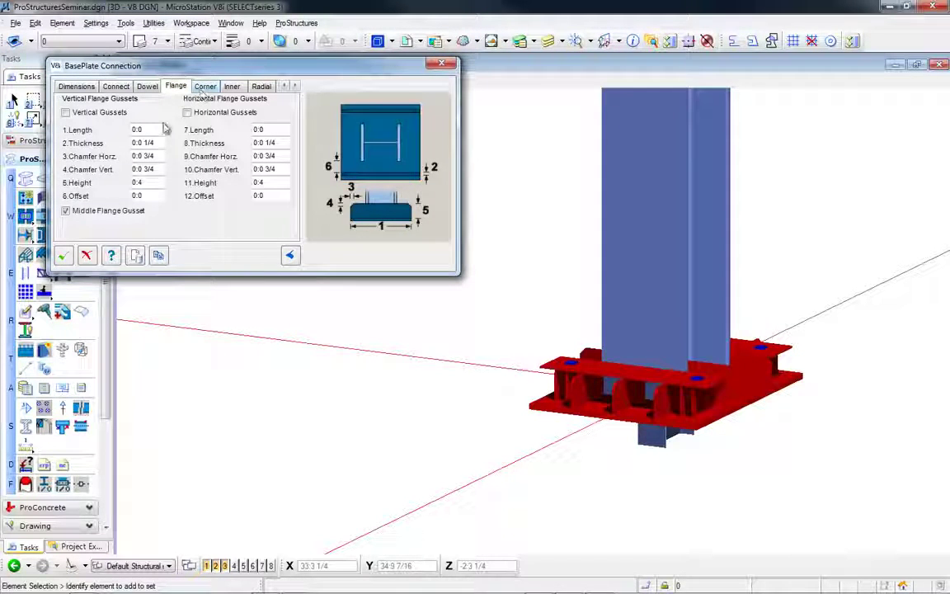
click(204, 88)
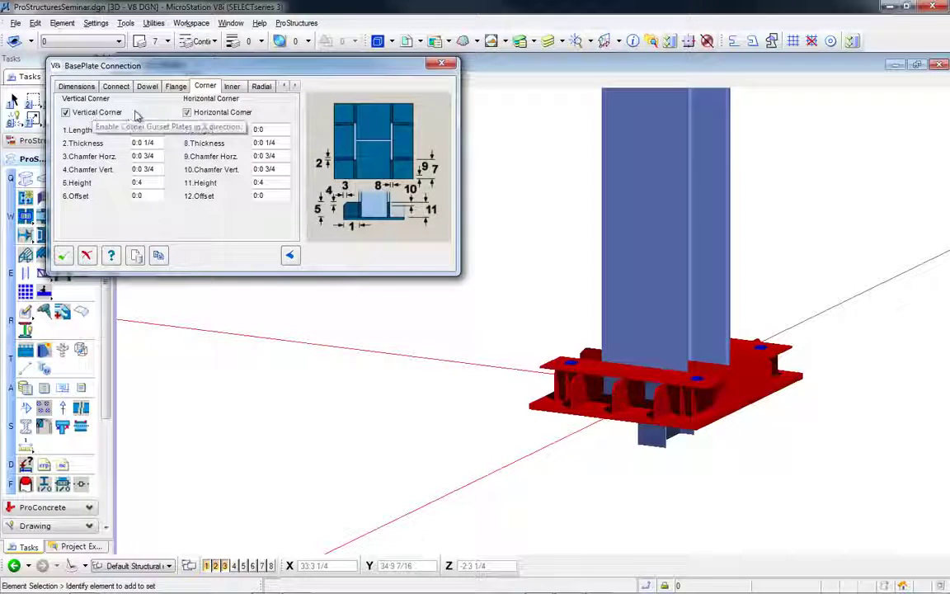
click(233, 87)
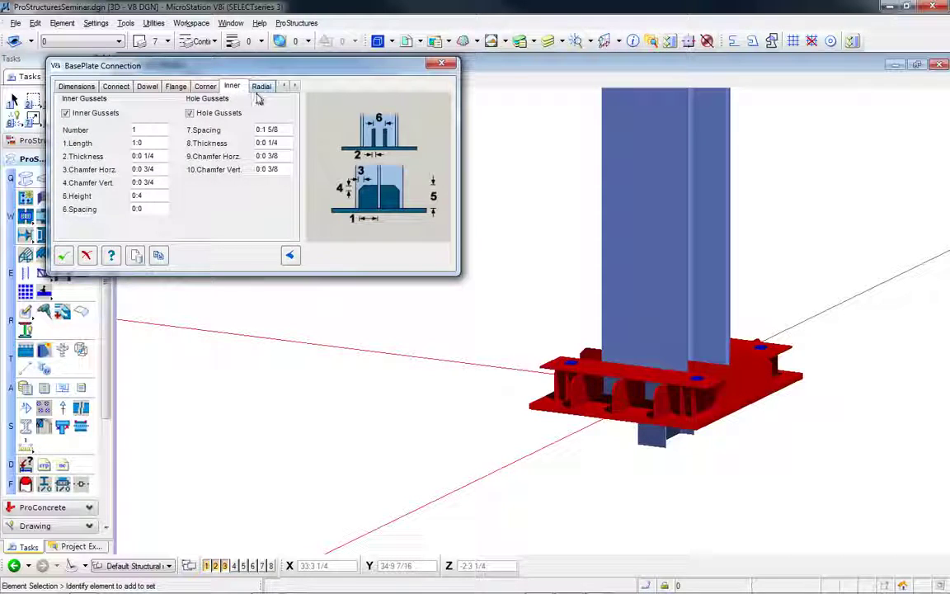
click(177, 87)
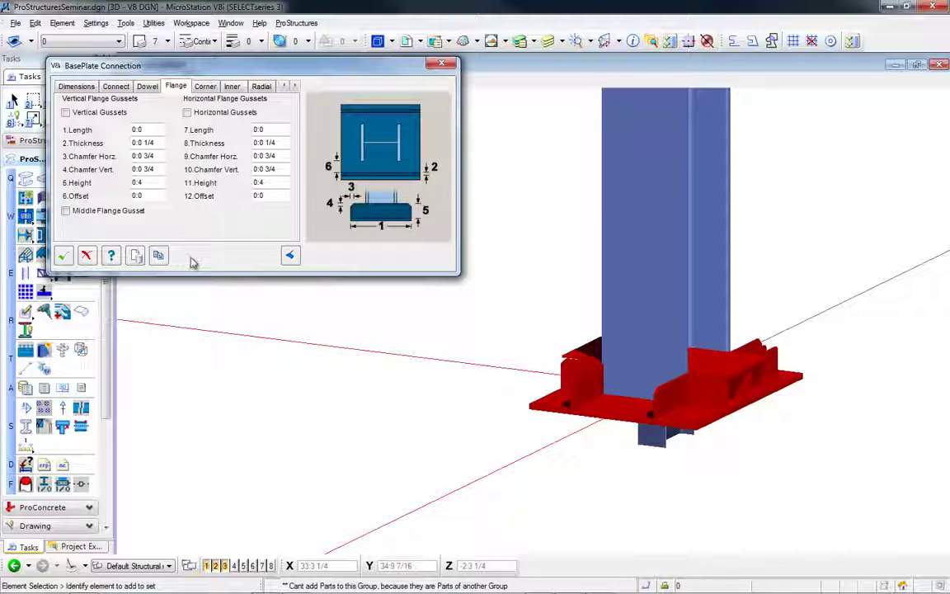
click(63, 257)
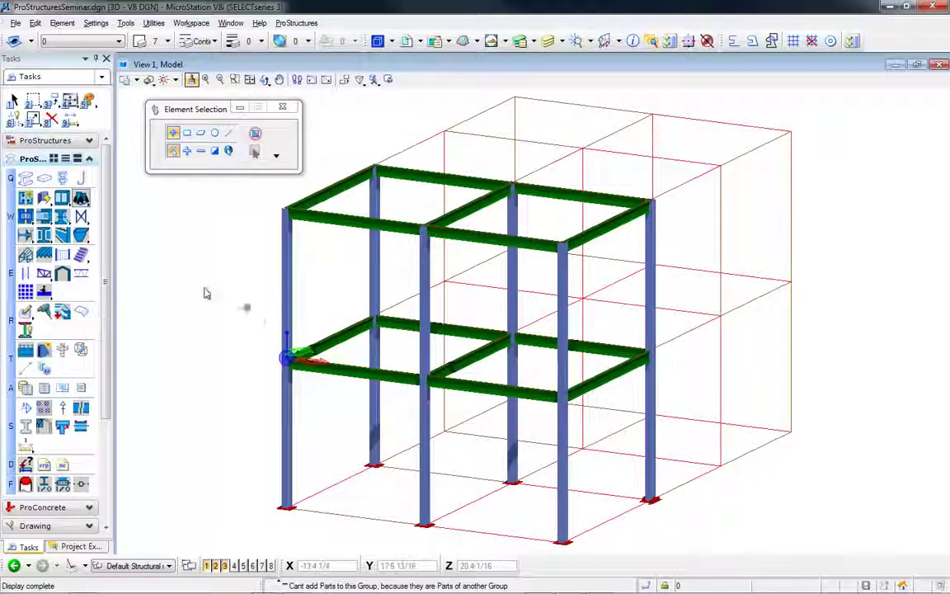
- Open the ConnectionCenter beside the model and run AutoConnect with the Sample-Imperial project for all members except base plates
click(25, 198)
drag(683, 120, 580, 120)
click(44, 198)
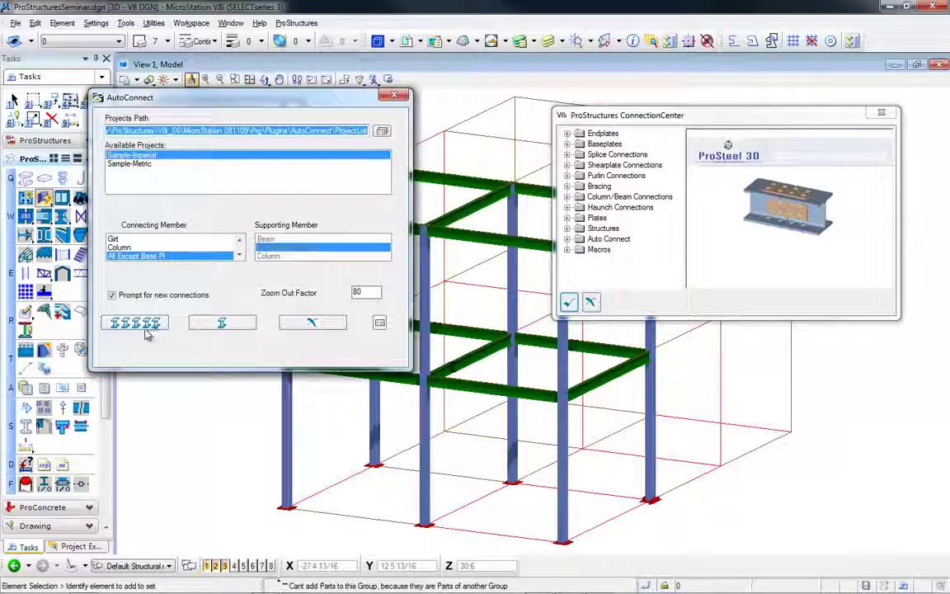
click(143, 325)
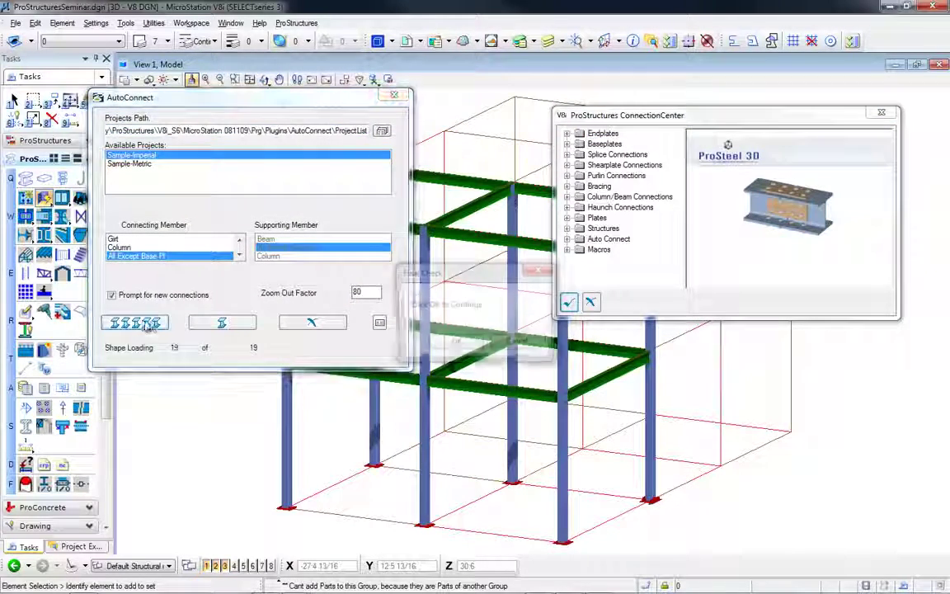
click(452, 343)
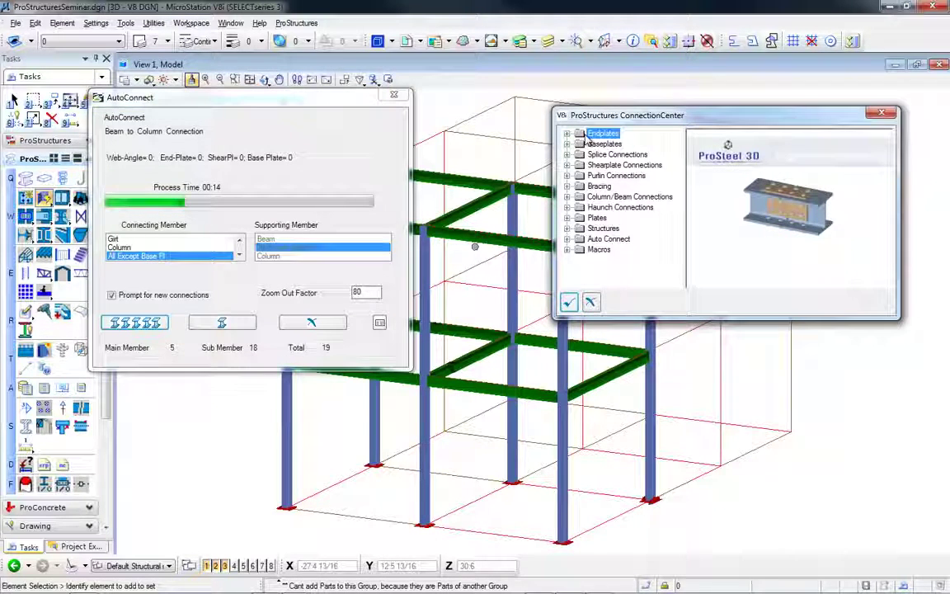
- Examine the endplate and baseplate connection types in the ConnectionCenter, including previews of individual general baseplate variants
click(568, 134)
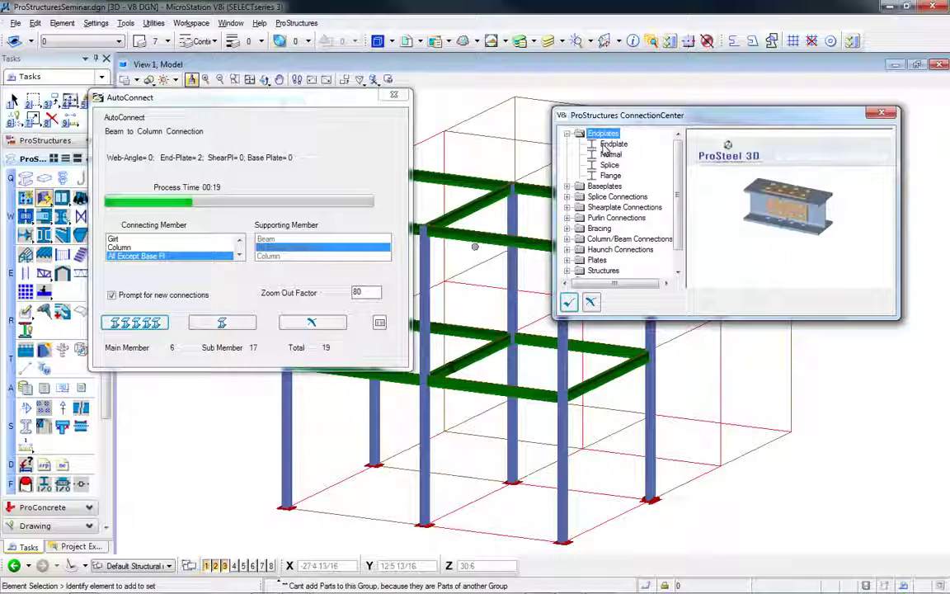
click(611, 154)
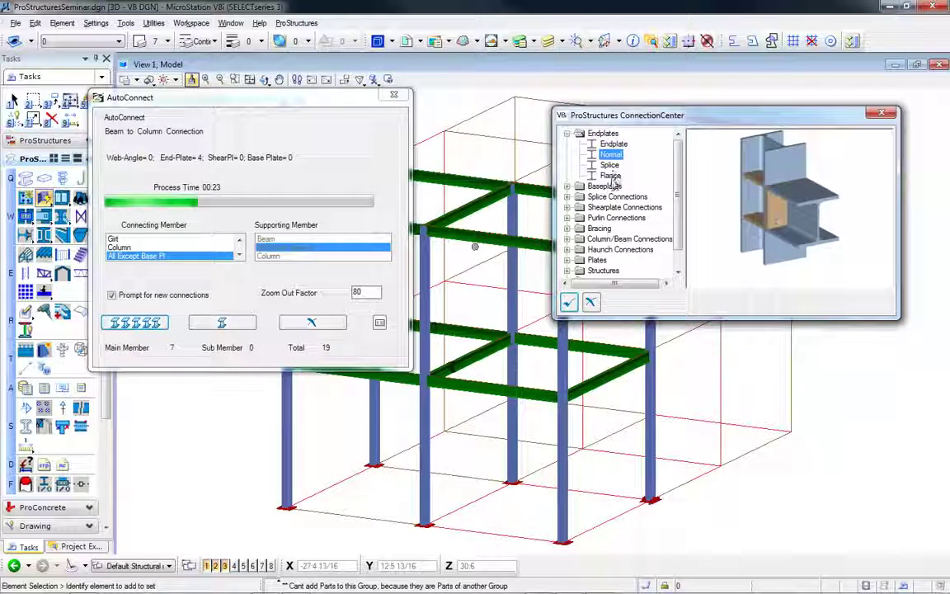
click(610, 175)
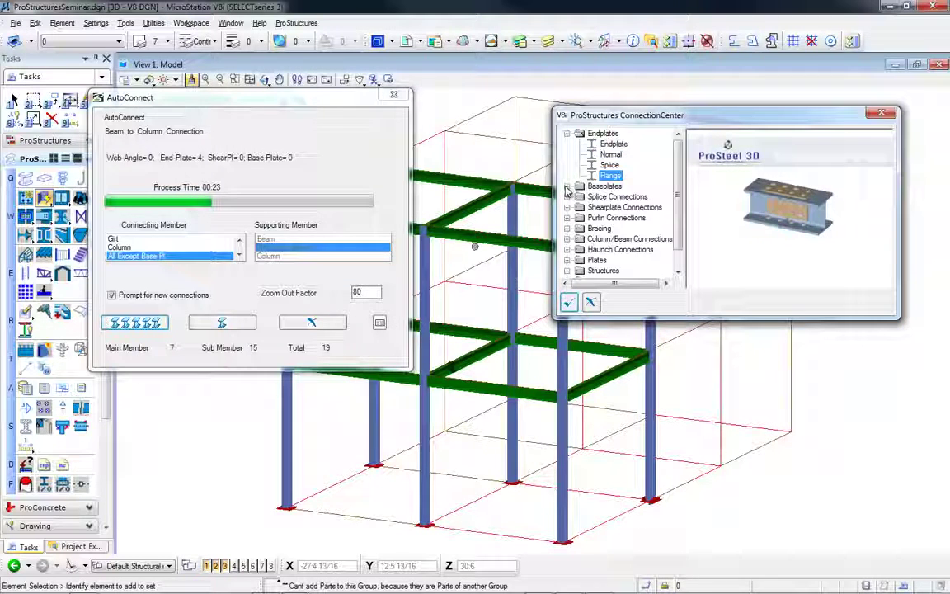
click(567, 187)
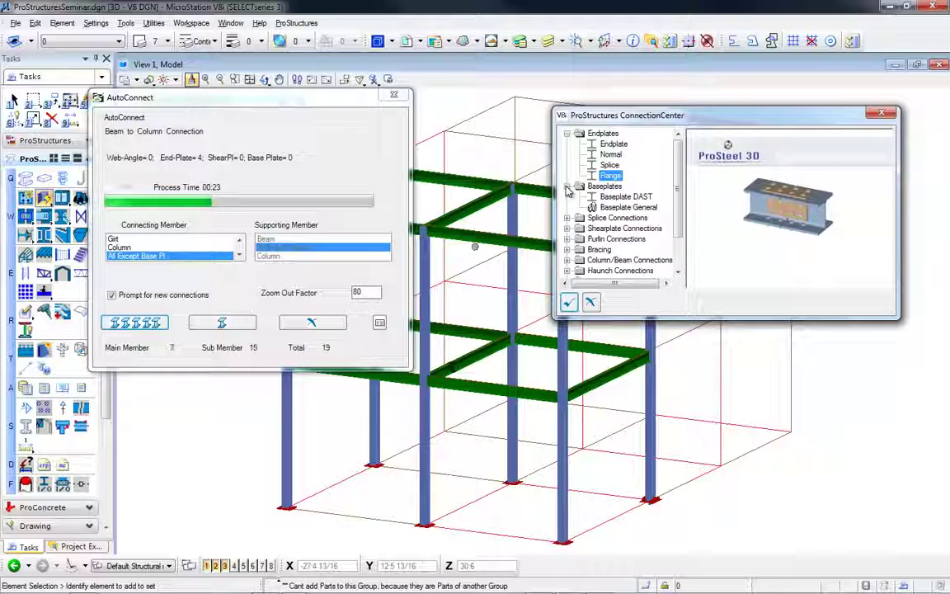
click(612, 197)
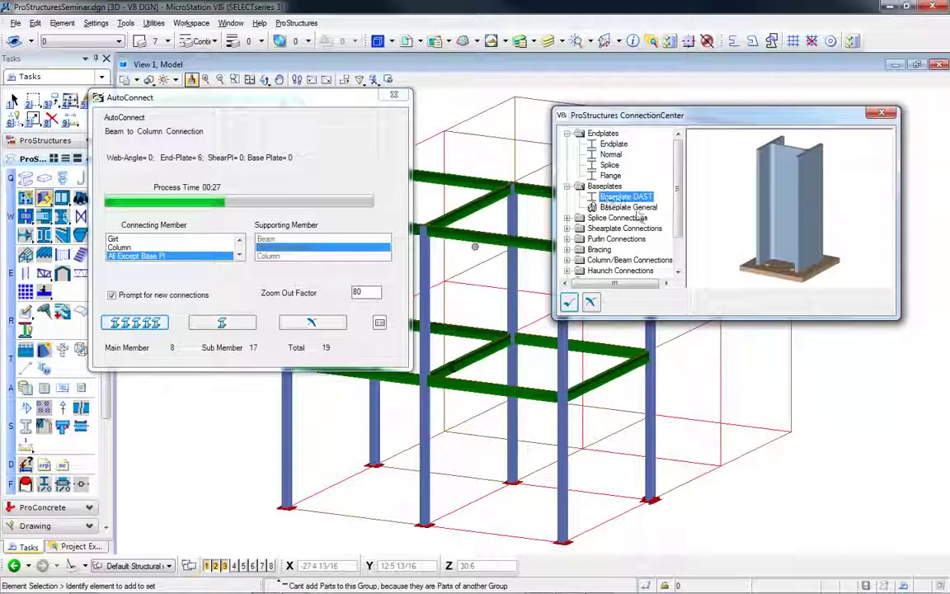
click(630, 208)
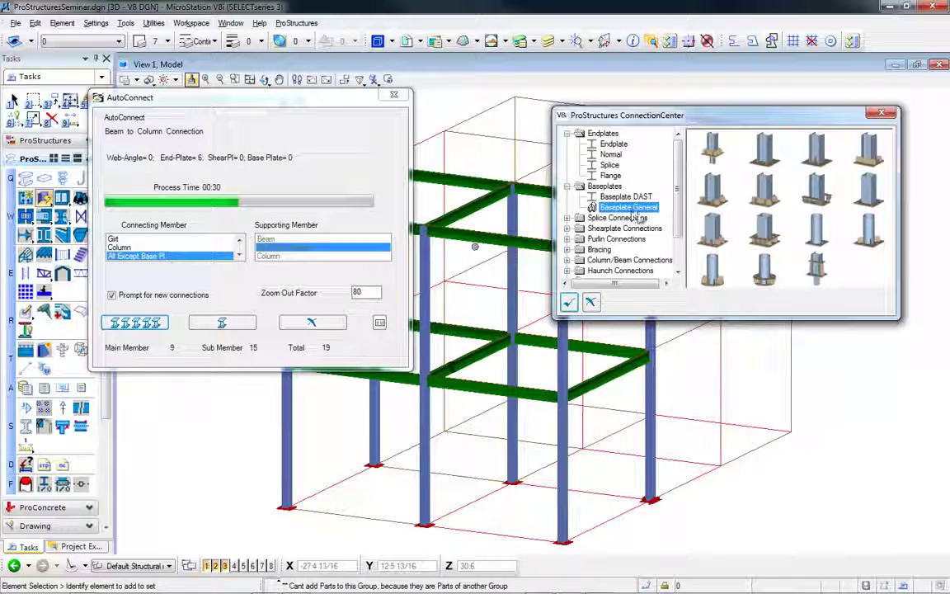
click(764, 238)
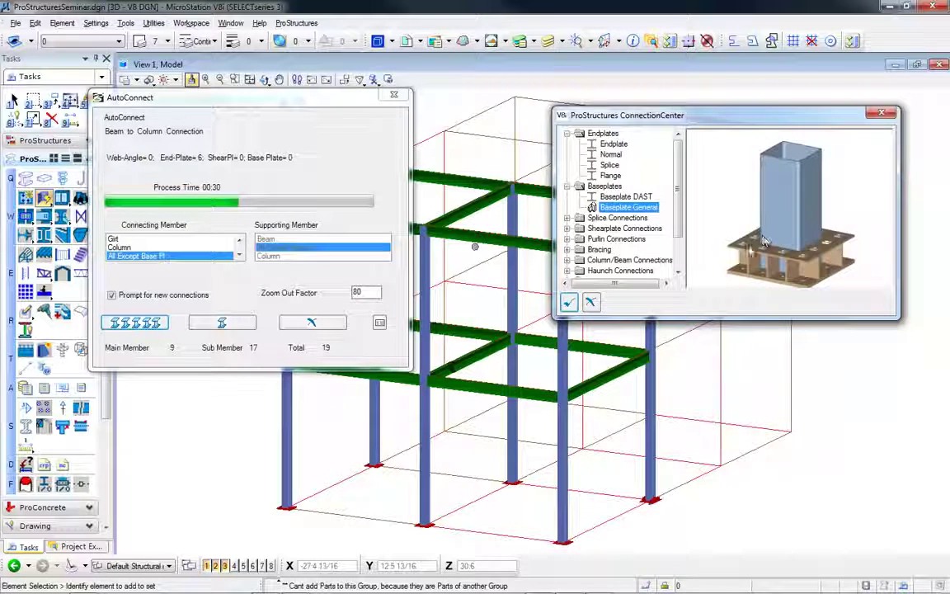
click(765, 240)
click(723, 278)
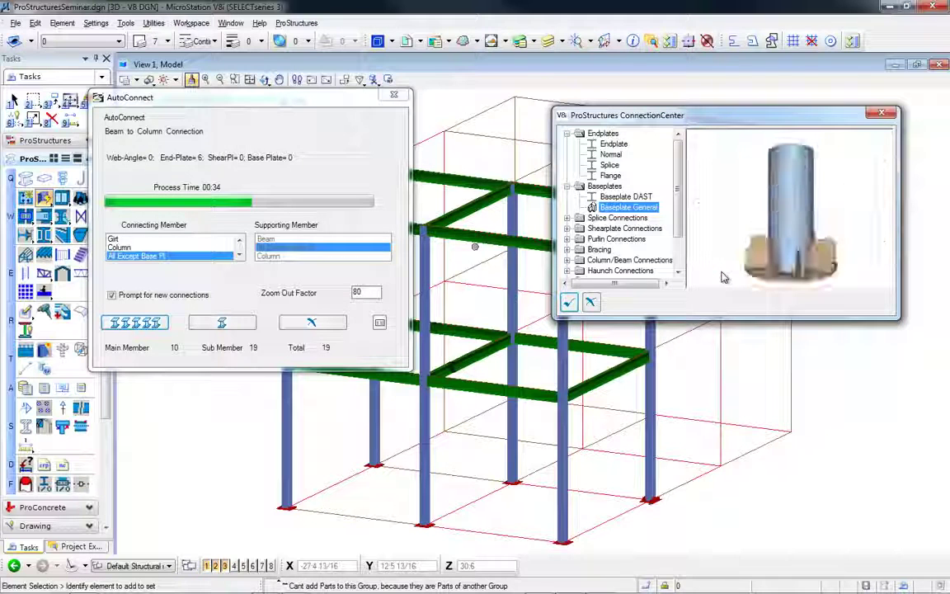
click(722, 278)
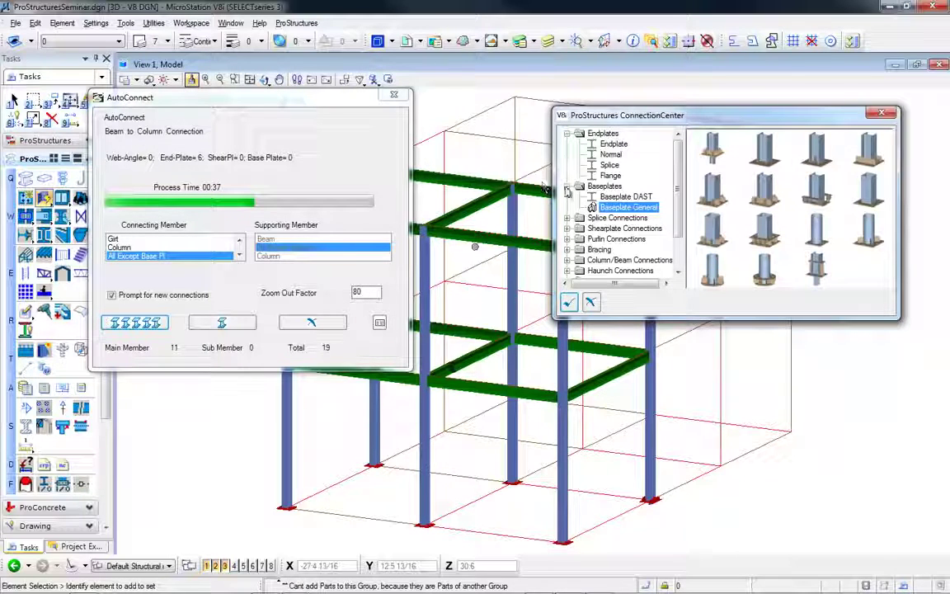
- Examine the splice connection types in the ConnectionCenter, from the standard splice through box/beam to column/column
click(568, 188)
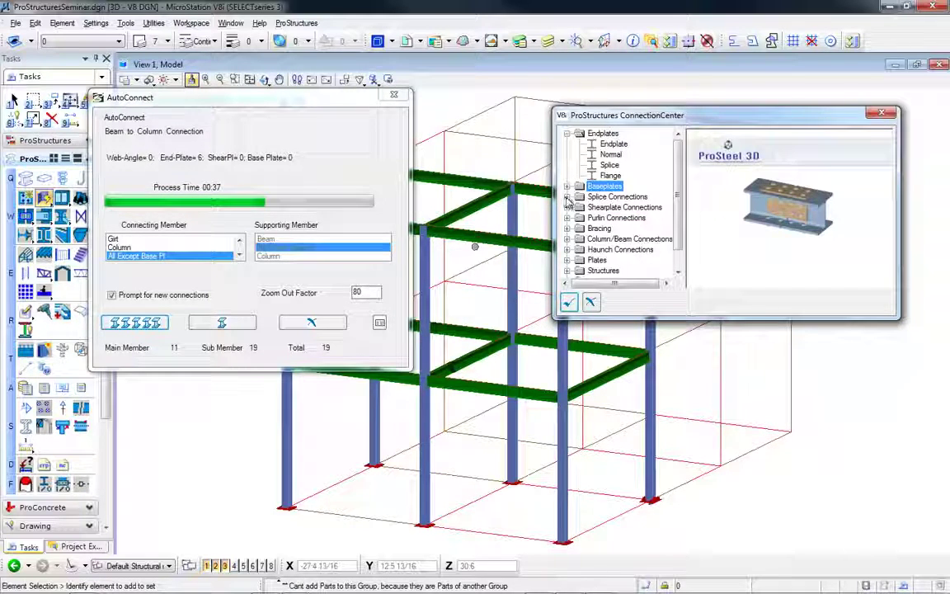
double_click(598, 198)
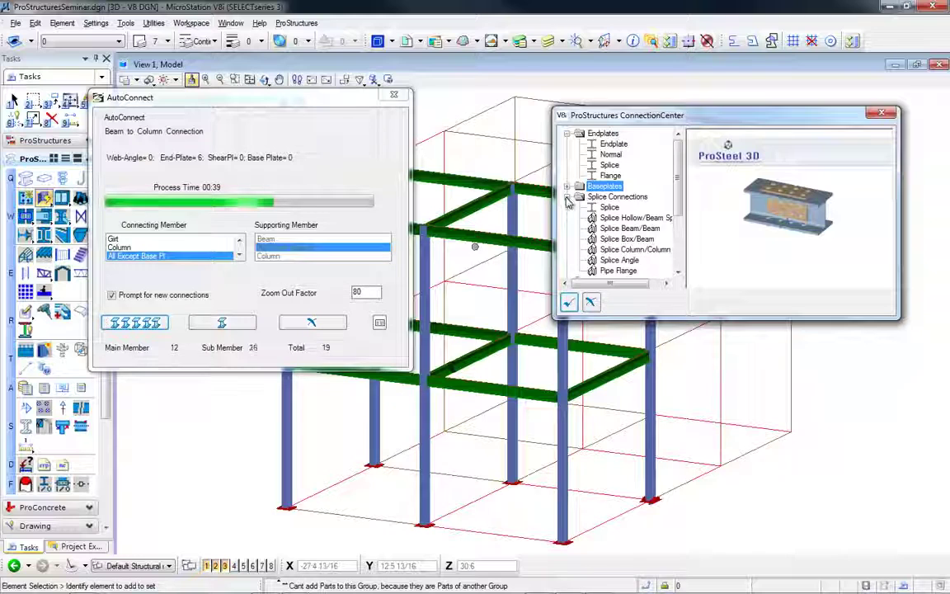
click(610, 208)
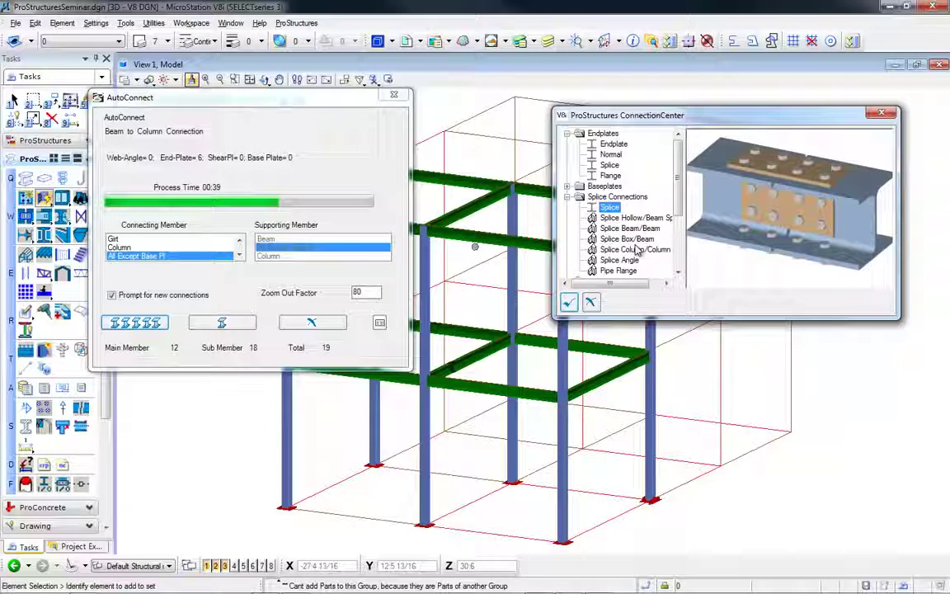
key(Down)
key(Down)
key(Down)
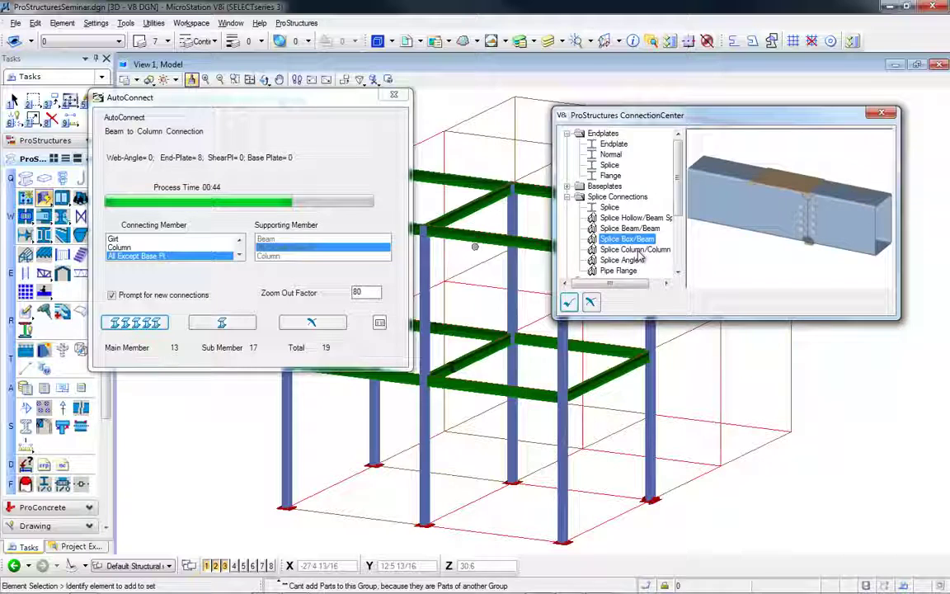
click(639, 250)
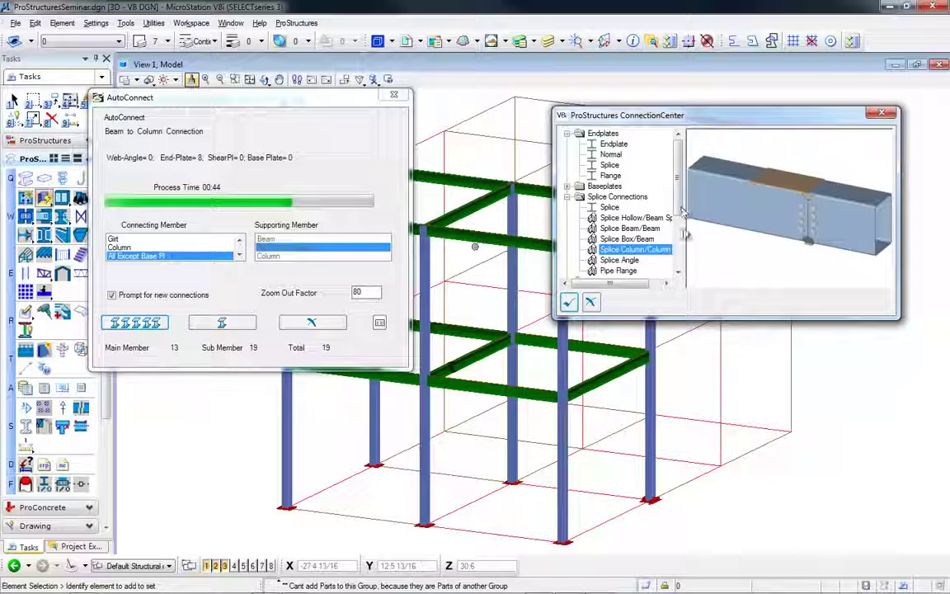
- Preview the dynamic bracing connection type in the ConnectionCenter and close out the AutoConnect run
drag(681, 211, 682, 234)
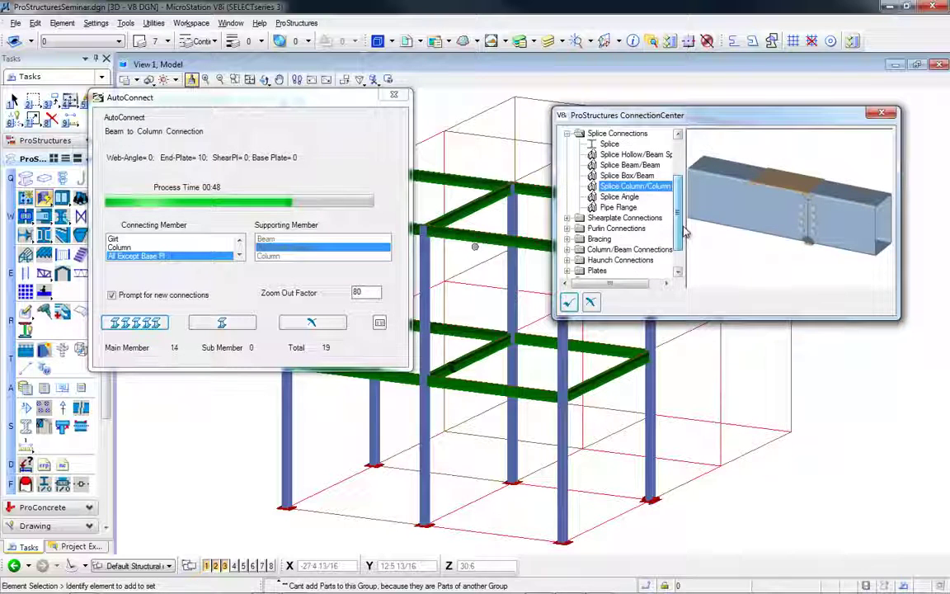
click(568, 239)
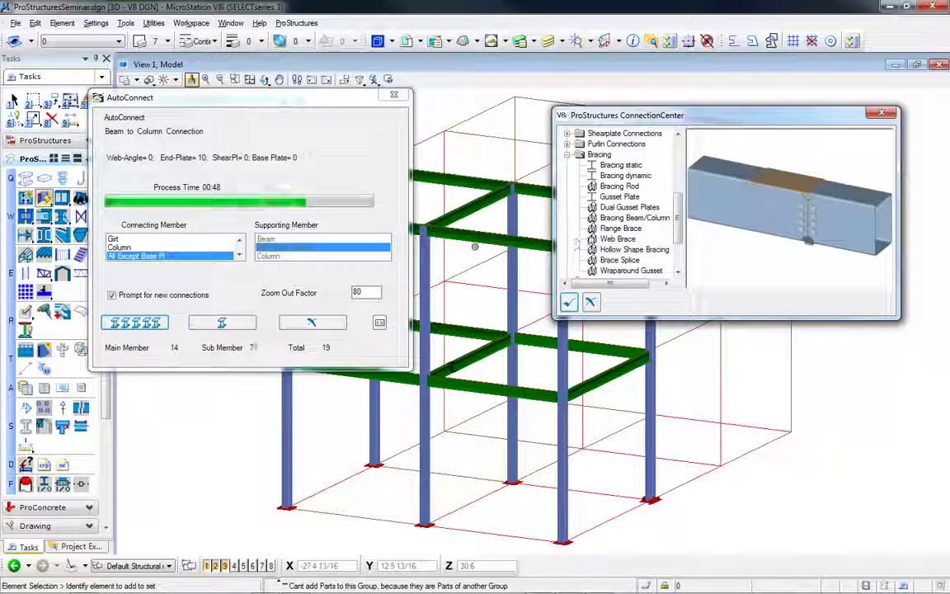
click(619, 174)
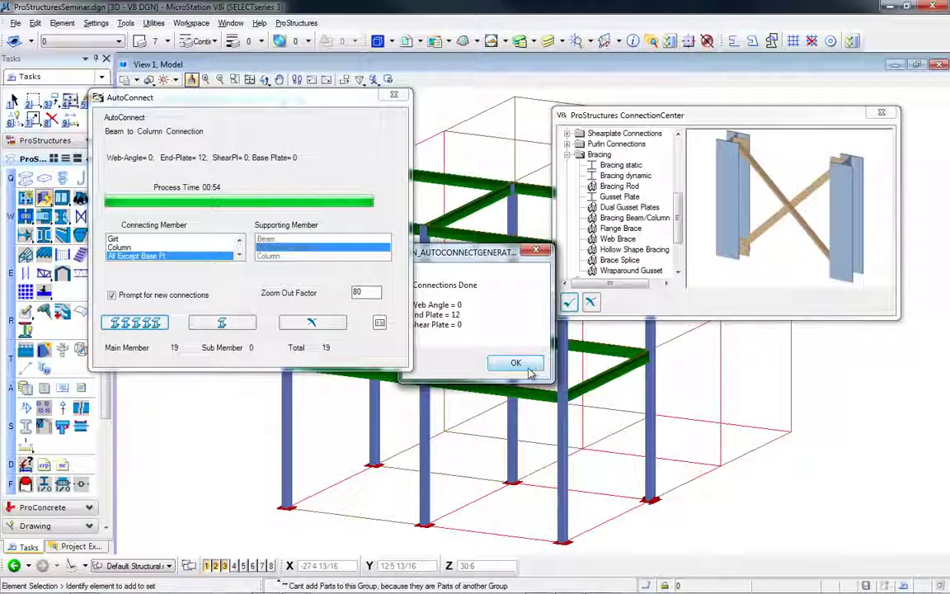
click(515, 362)
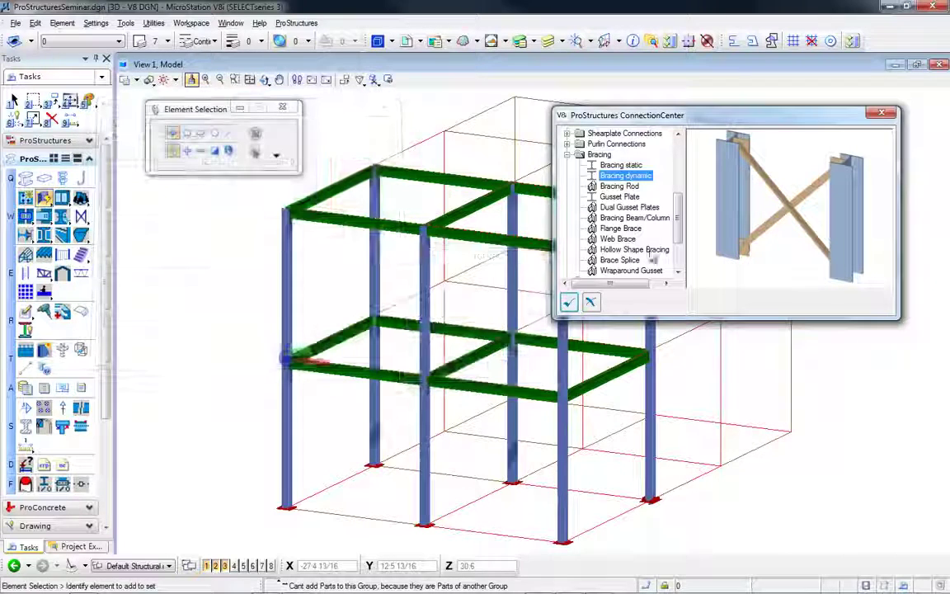
- Examine the beam/column, hollow shape, brace splice and wraparound gusset bracing types in the ConnectionCenter
click(618, 218)
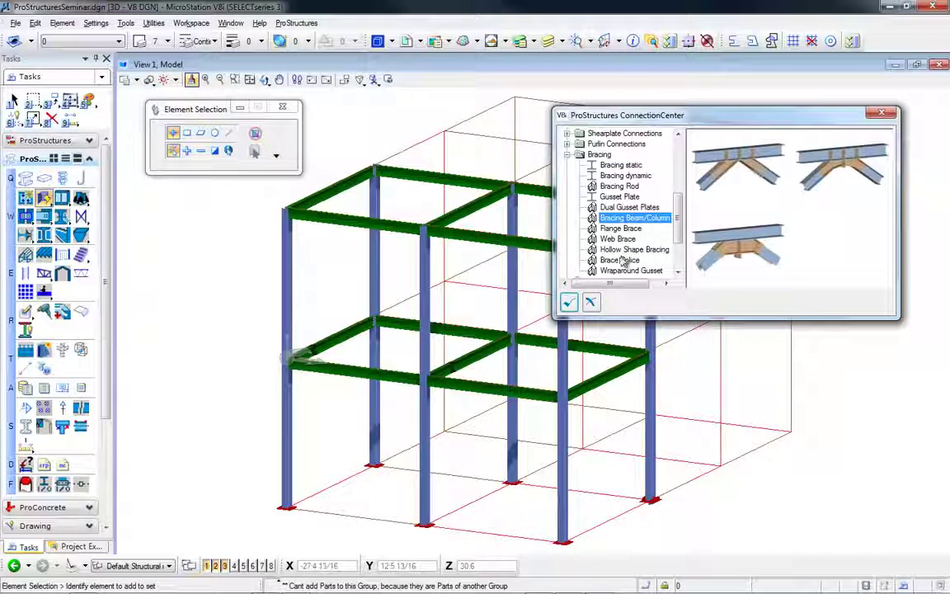
click(615, 250)
click(632, 261)
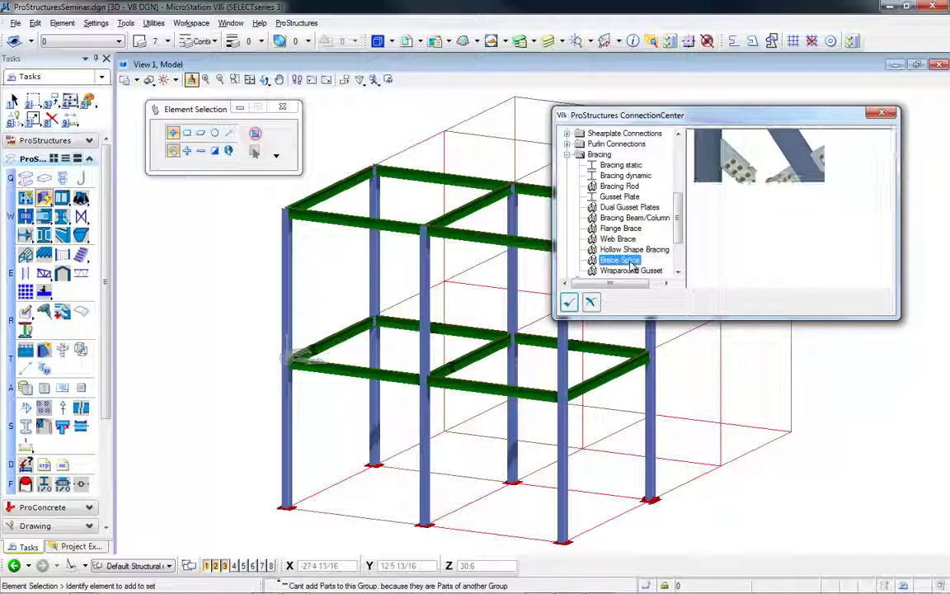
click(637, 272)
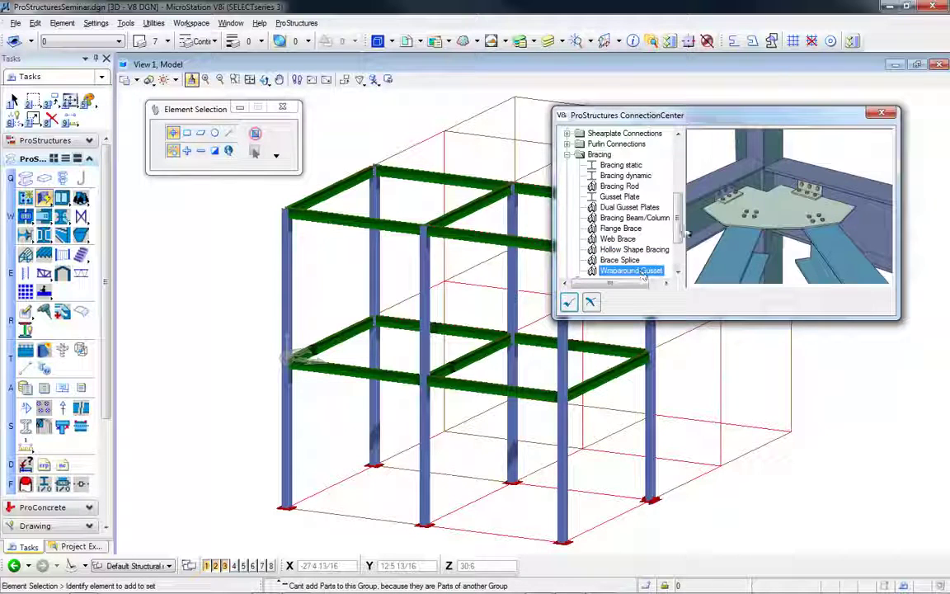
drag(677, 234, 678, 261)
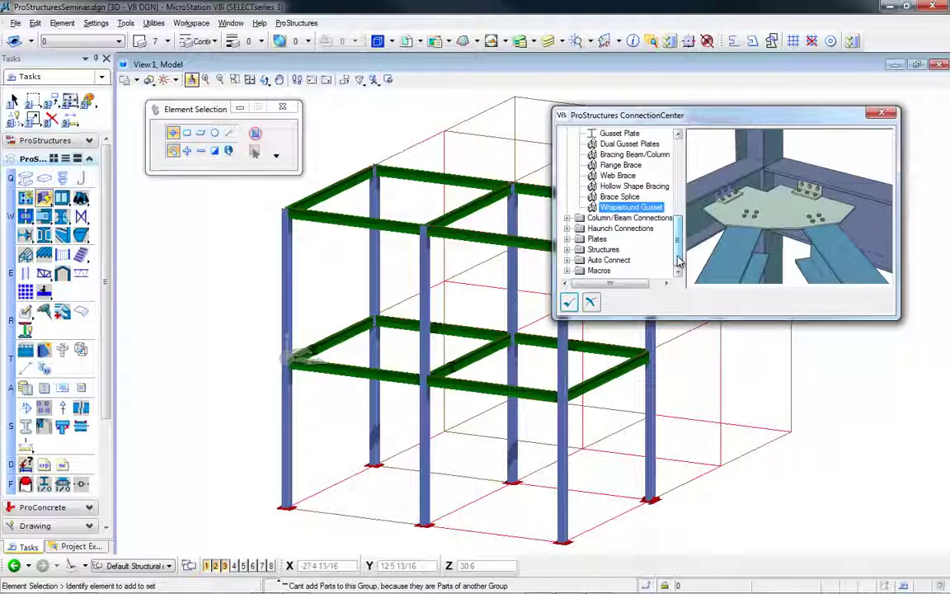
- Collapse the bracing, splice and endplate categories in the connection tree and close the ConnectionCenter
scroll(612, 239, up, 6)
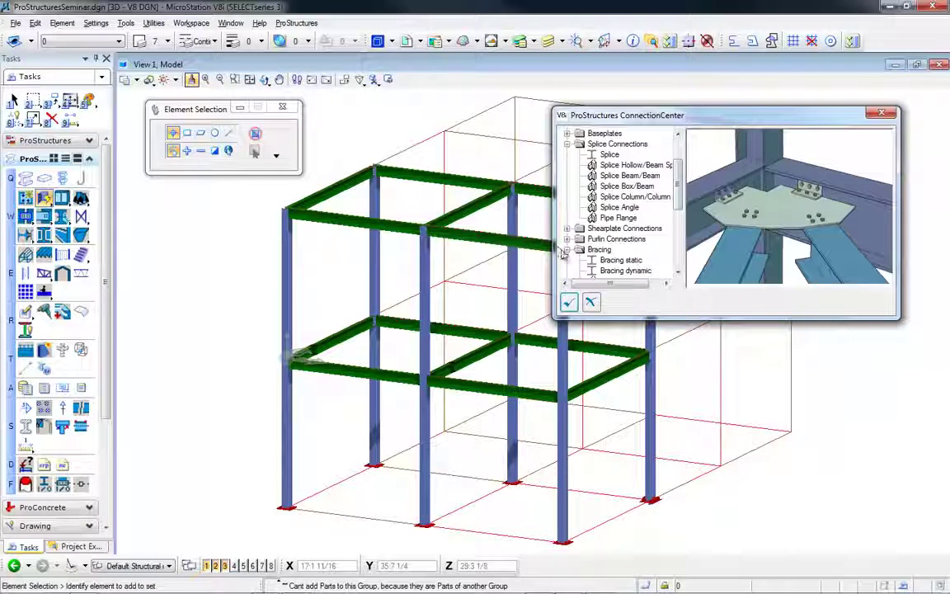
double_click(600, 249)
click(568, 144)
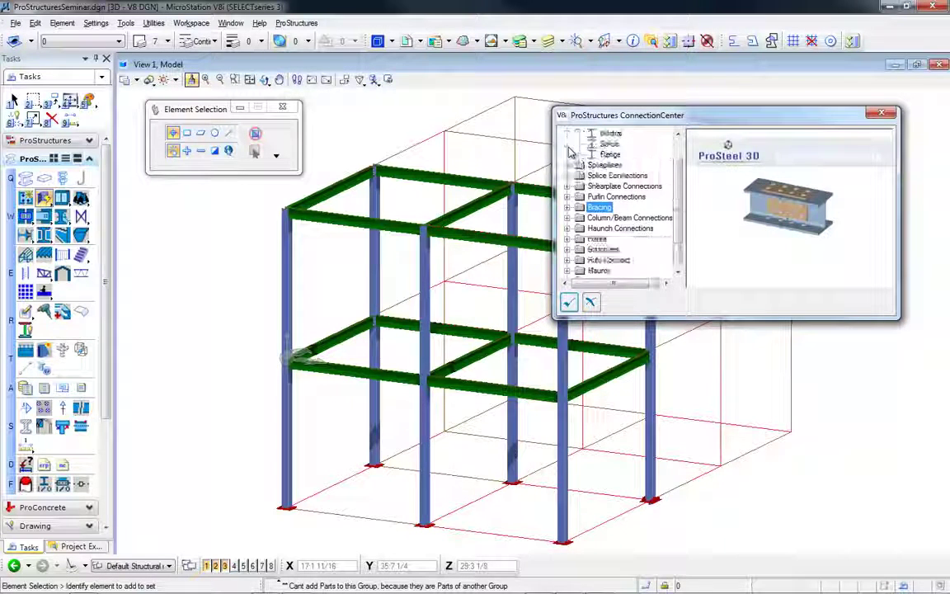
scroll(681, 145, up, 1)
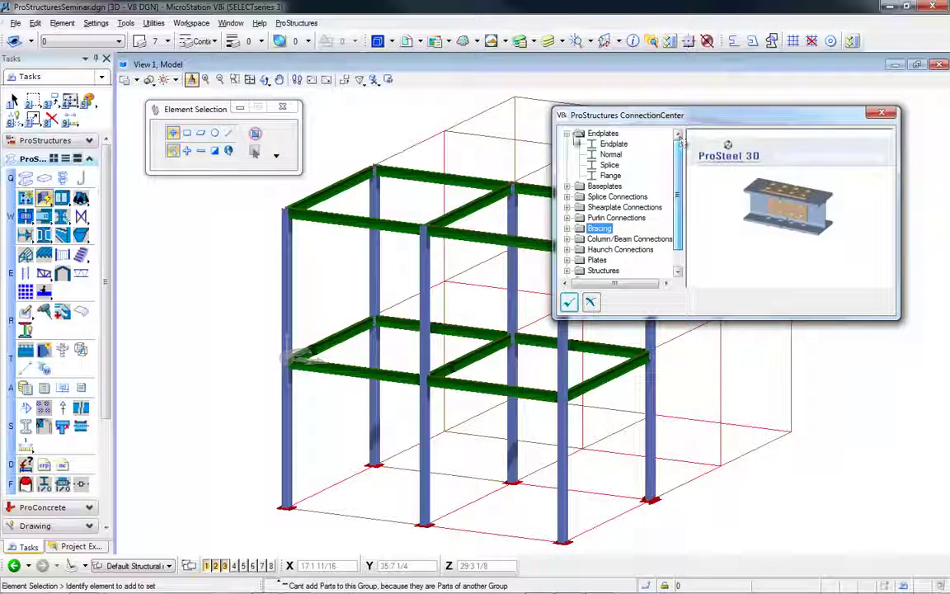
click(567, 133)
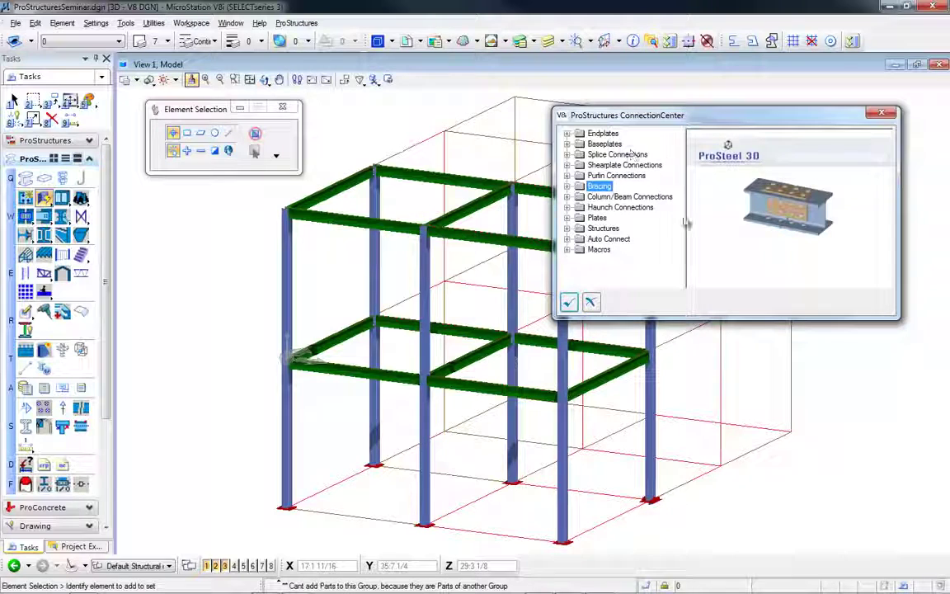
click(573, 302)
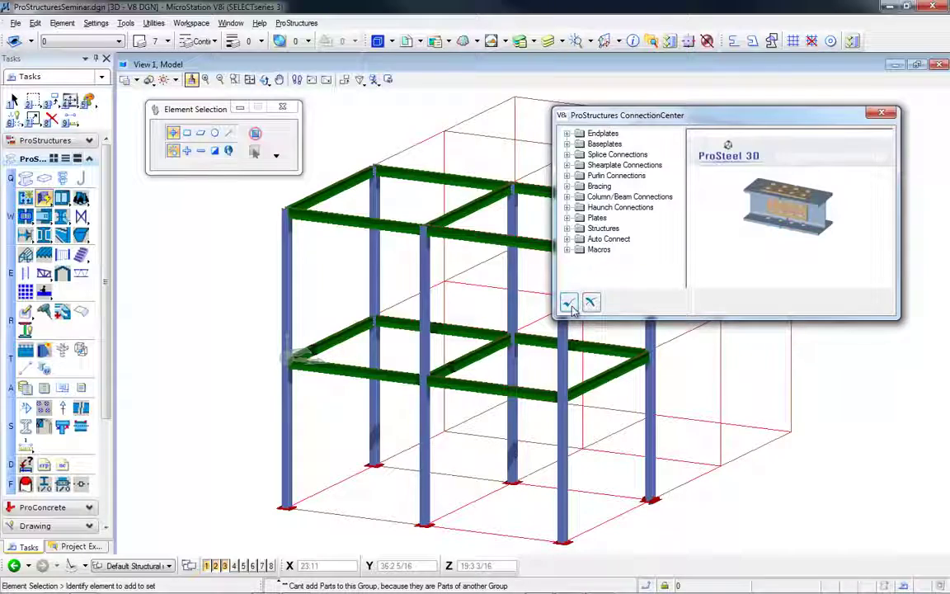
click(880, 115)
- Inspect the automatically generated endplate connections between the beams and columns of the lower floor from several sides
scroll(567, 409, up, 3)
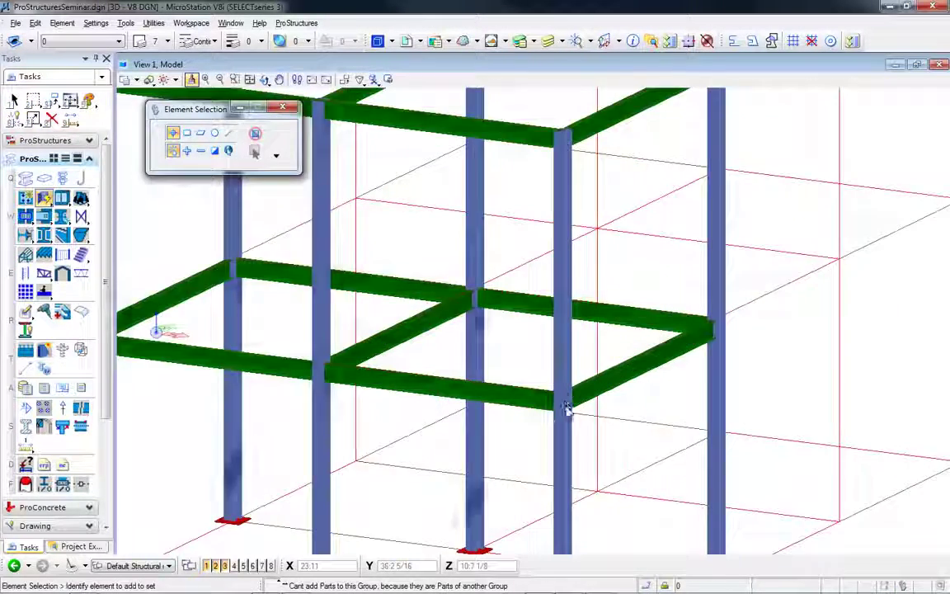
scroll(569, 412, up, 5)
shift+middle_drag(583, 435, 206, 406)
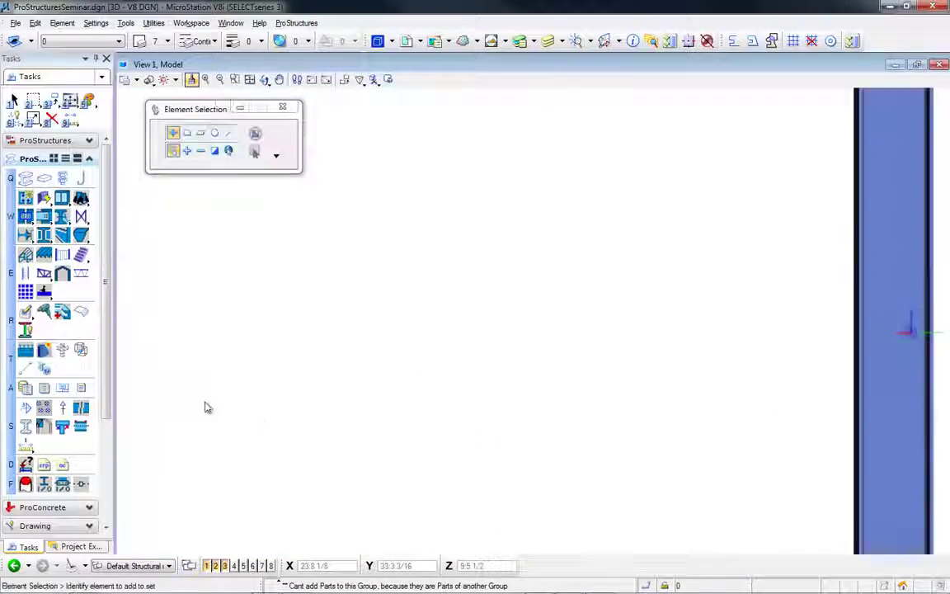
scroll(206, 406, down, 6)
scroll(307, 422, up, 6)
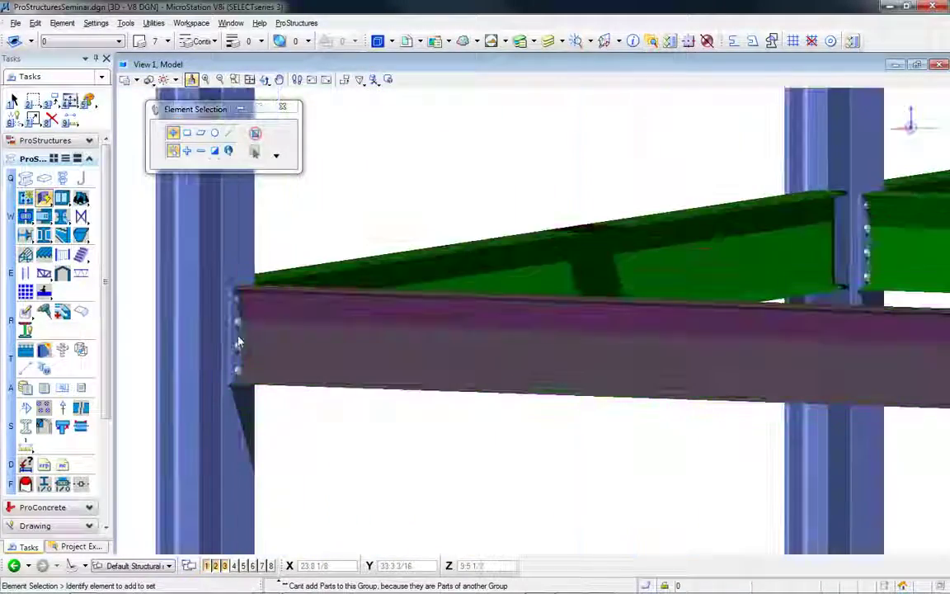
scroll(238, 342, up, 2)
scroll(237, 335, down, 3)
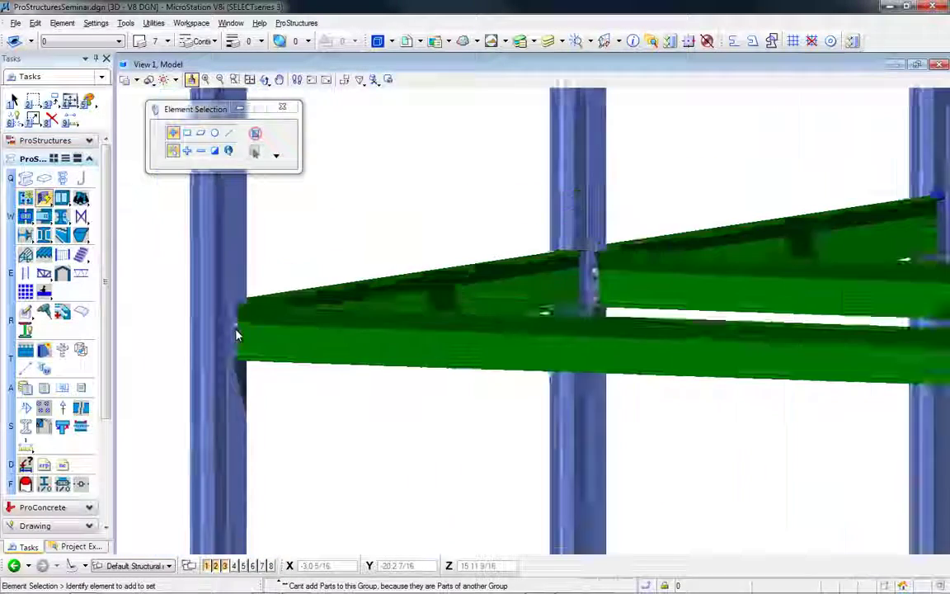
scroll(237, 335, down, 2)
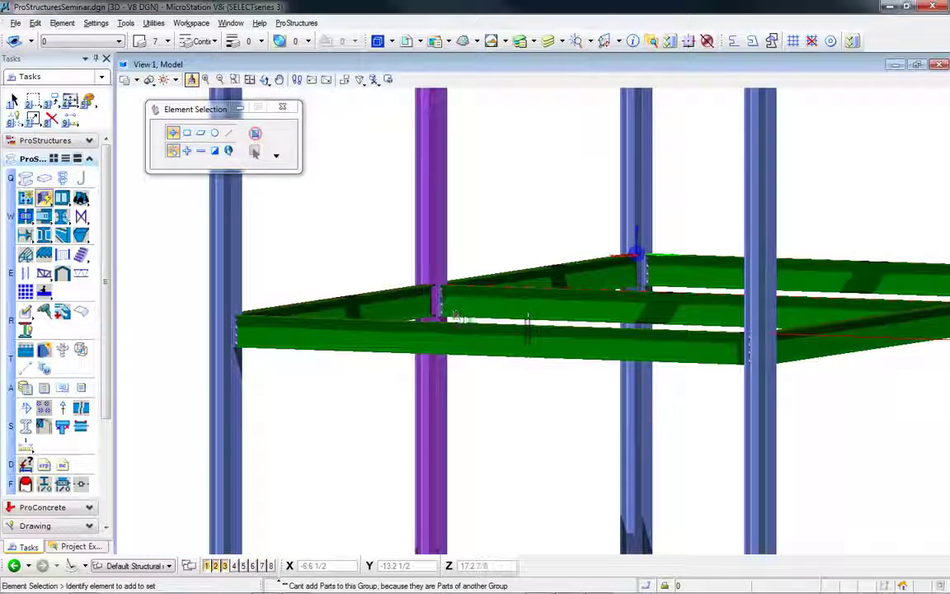
shift+middle_drag(456, 317, 730, 340)
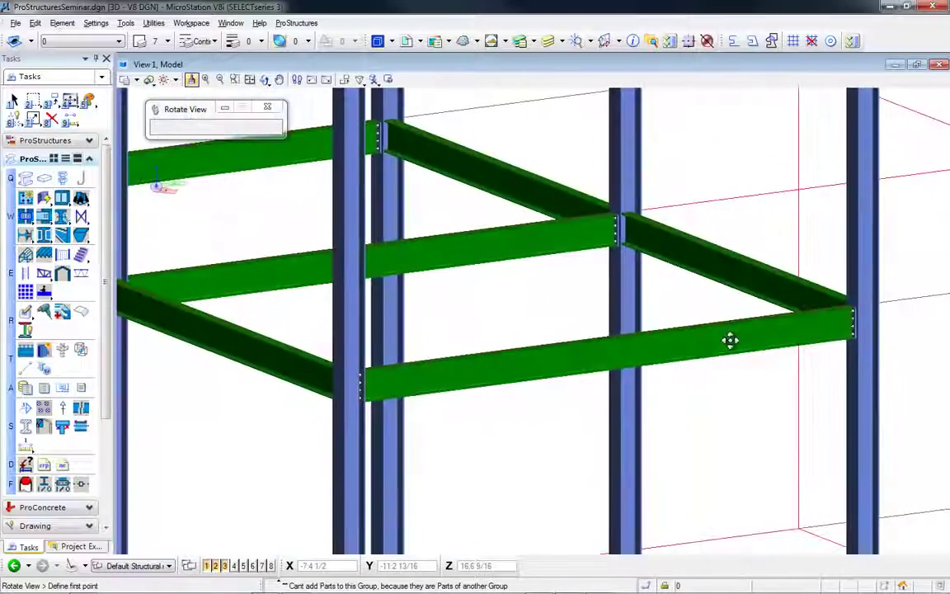
middle_drag(325, 357, 814, 395)
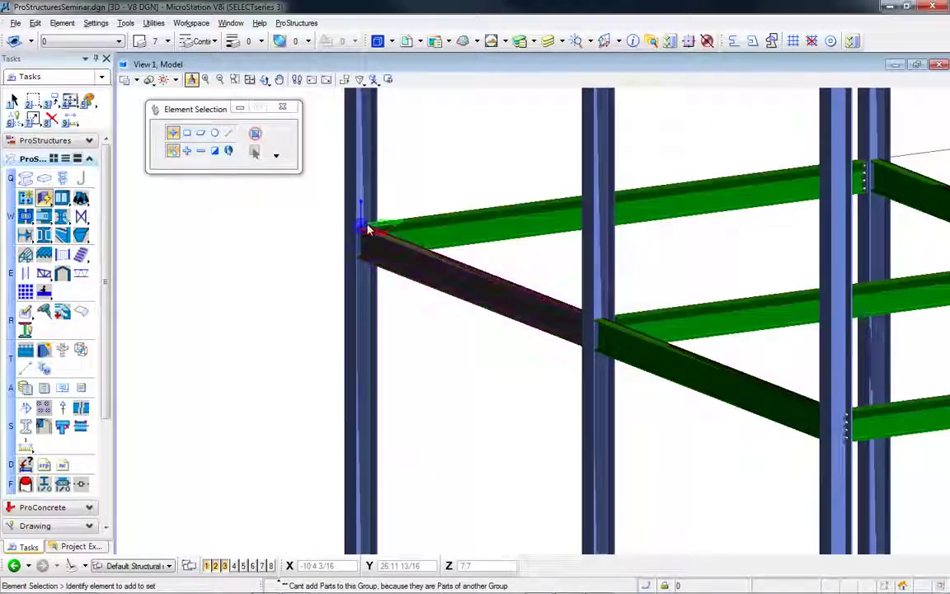
- Add a web angle connection between the unconnected end of the W16x40 beam and the W12x79 corner column
scroll(368, 229, up, 5)
middle_drag(368, 229, 437, 203)
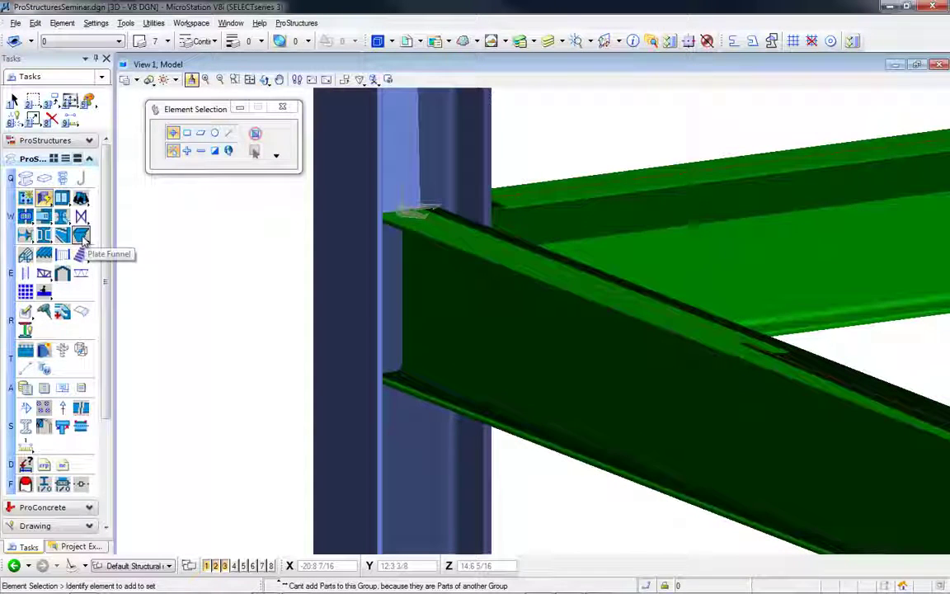
click(26, 235)
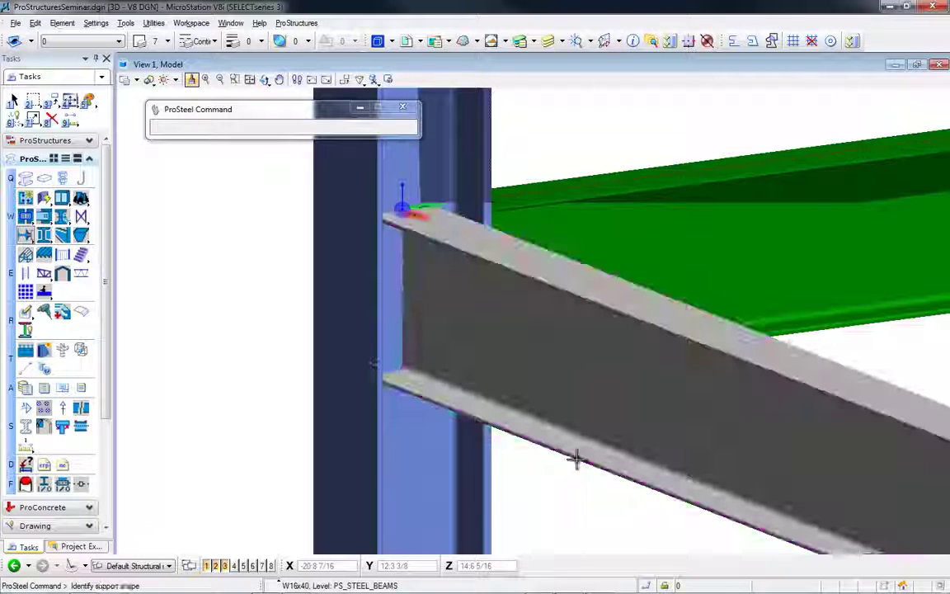
click(494, 485)
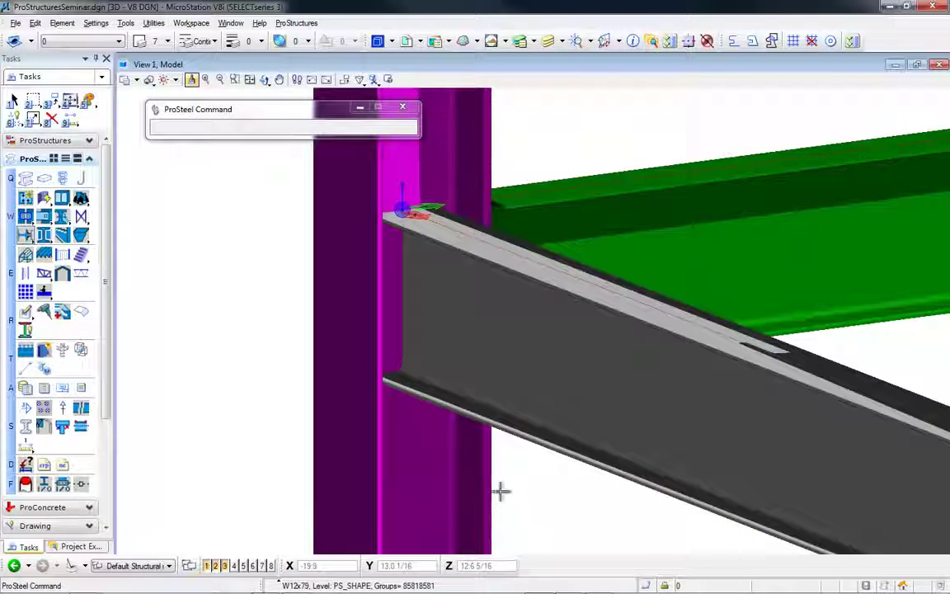
click(541, 510)
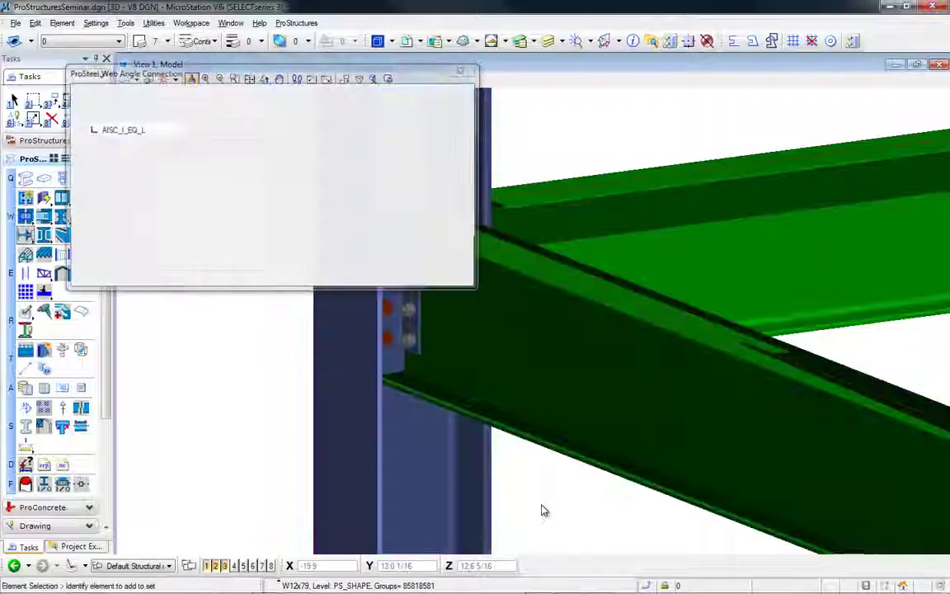
middle_drag(594, 431, 647, 443)
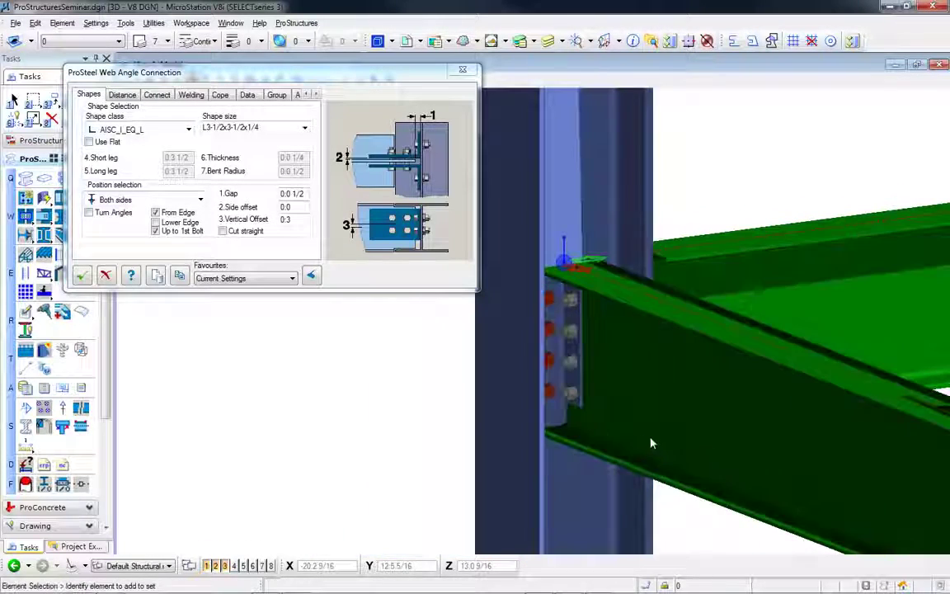
- Try three bolts along the web angle, restore the number to 4 and accept the connection
click(128, 97)
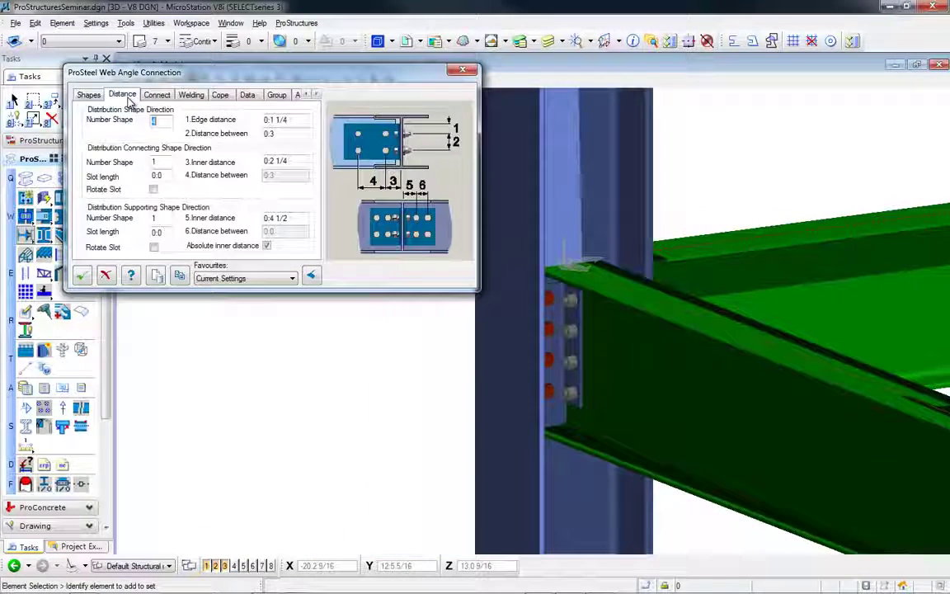
text(3)
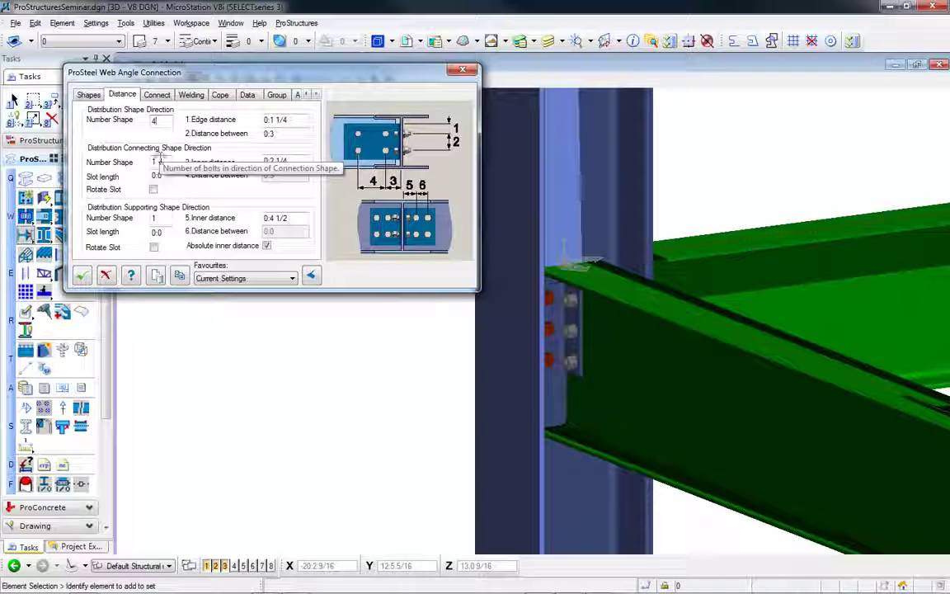
click(162, 162)
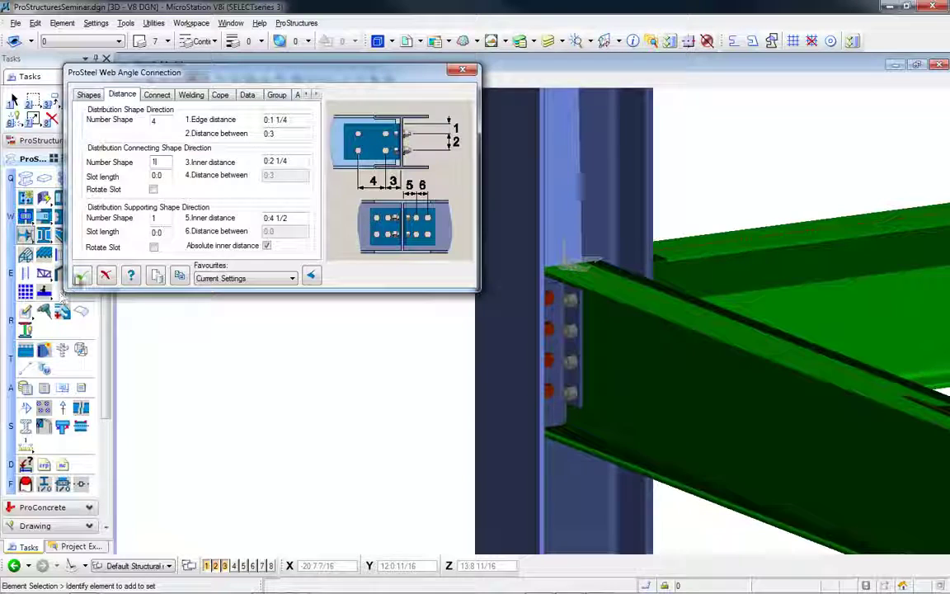
click(88, 95)
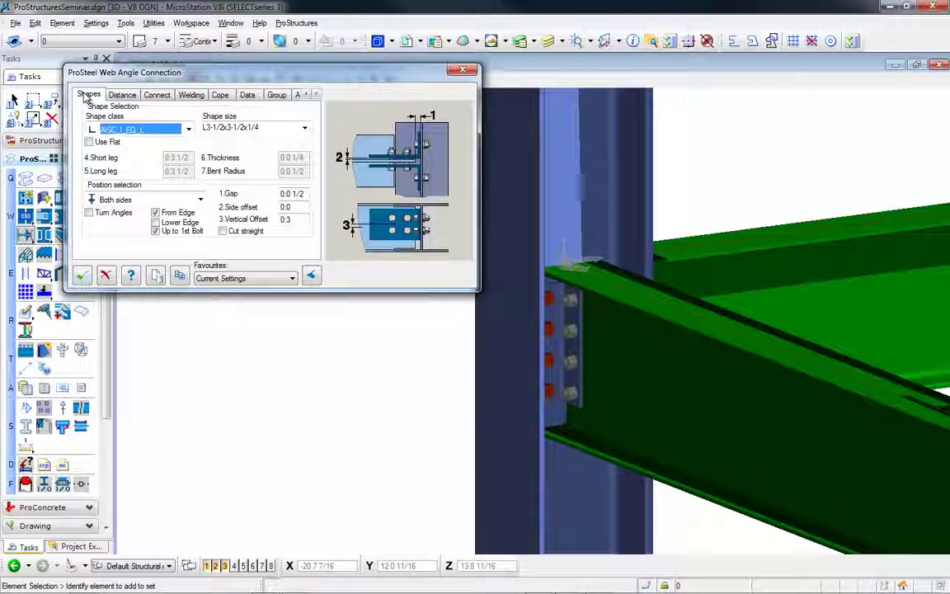
click(84, 278)
- Display the Top and Front views beside the 3D view and examine the beam joint at the middle column in them
scroll(320, 278, down, 5)
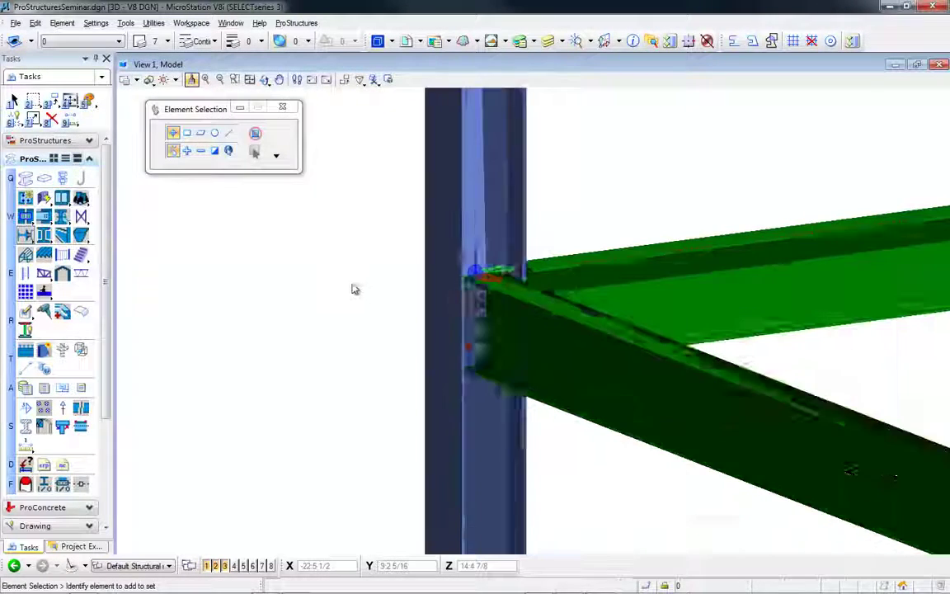
middle_drag(449, 339, 229, 175)
shift+middle_drag(615, 350, 669, 329)
shift+middle_drag(389, 292, 435, 148)
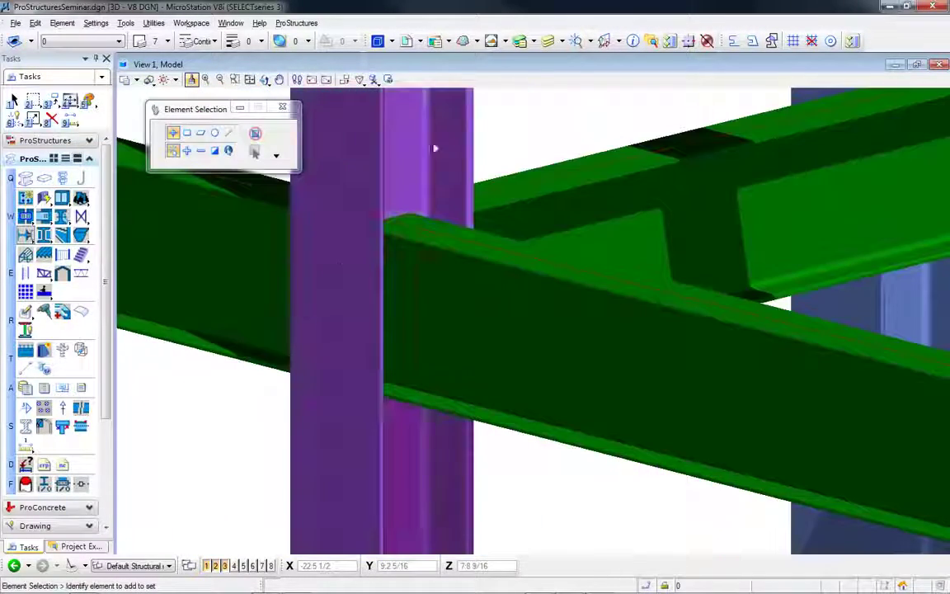
double_click(441, 64)
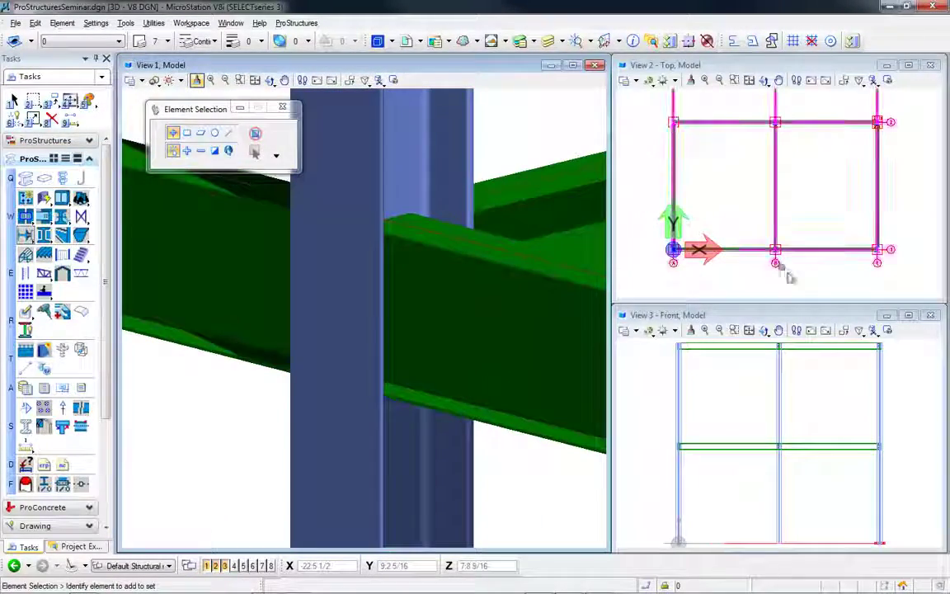
scroll(780, 264, up, 5)
middle_drag(787, 265, 811, 119)
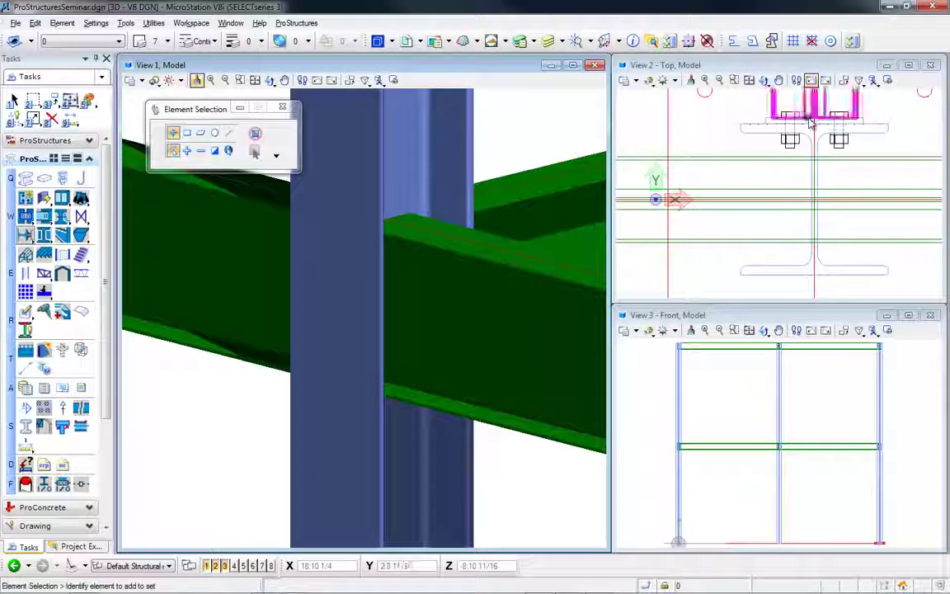
scroll(780, 450, up, 4)
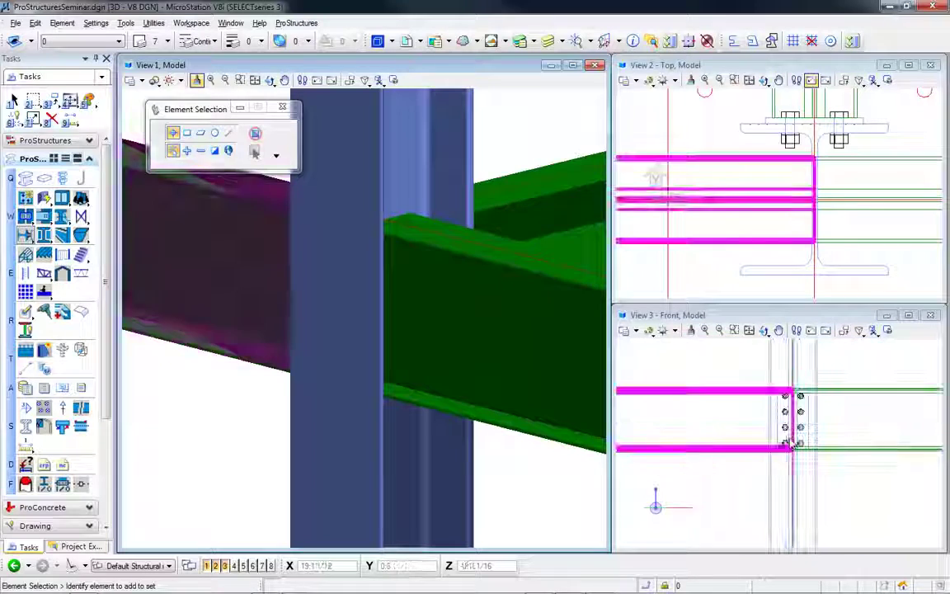
- Add a web angle connection between the middle W12x79 column's web and the lower-floor W16x40 beam leading to the near corner column
click(26, 235)
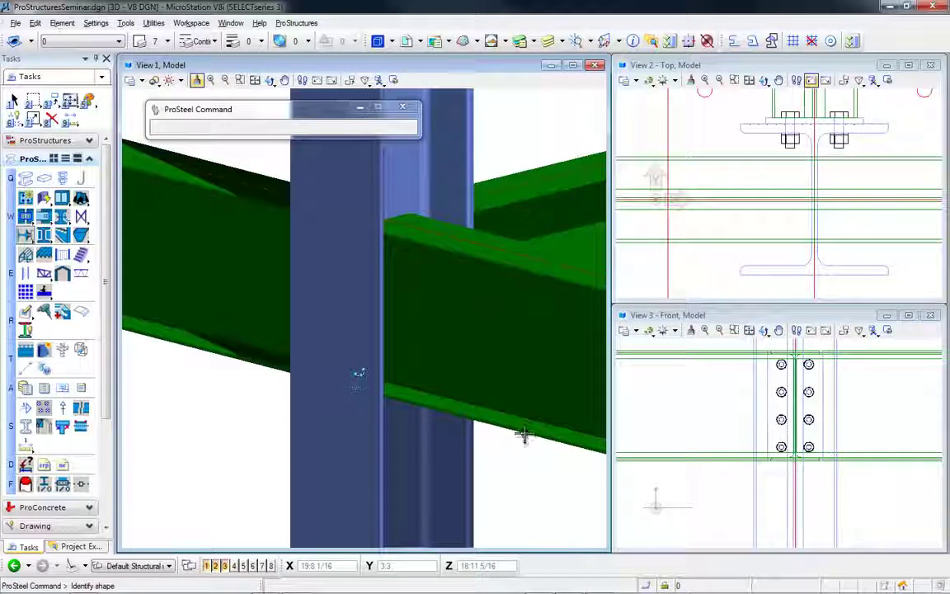
click(499, 444)
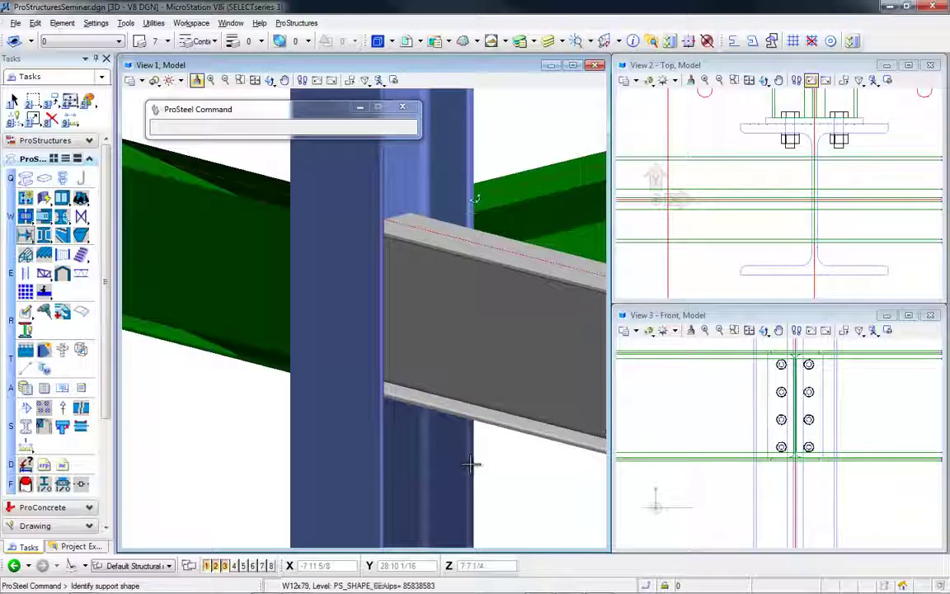
click(499, 480)
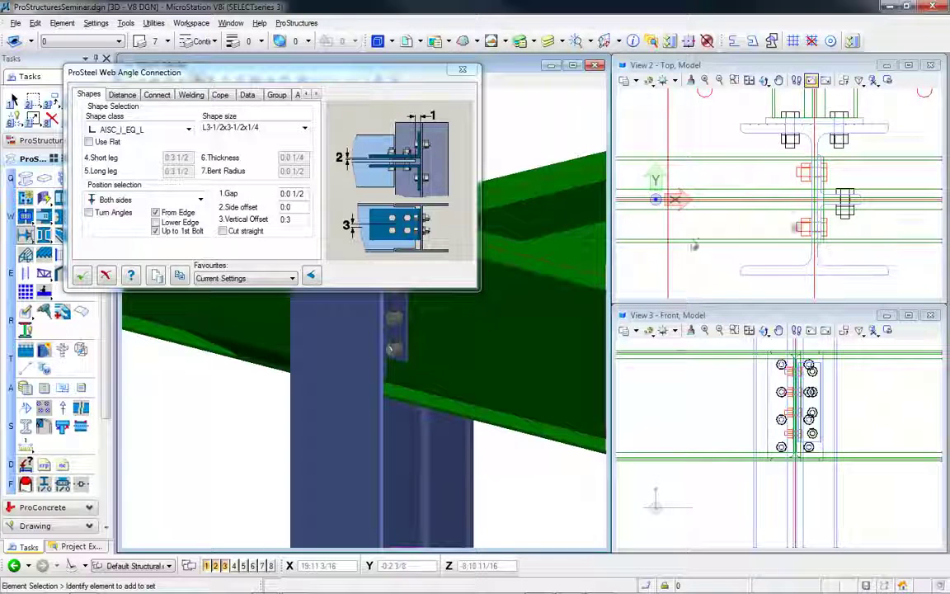
click(81, 276)
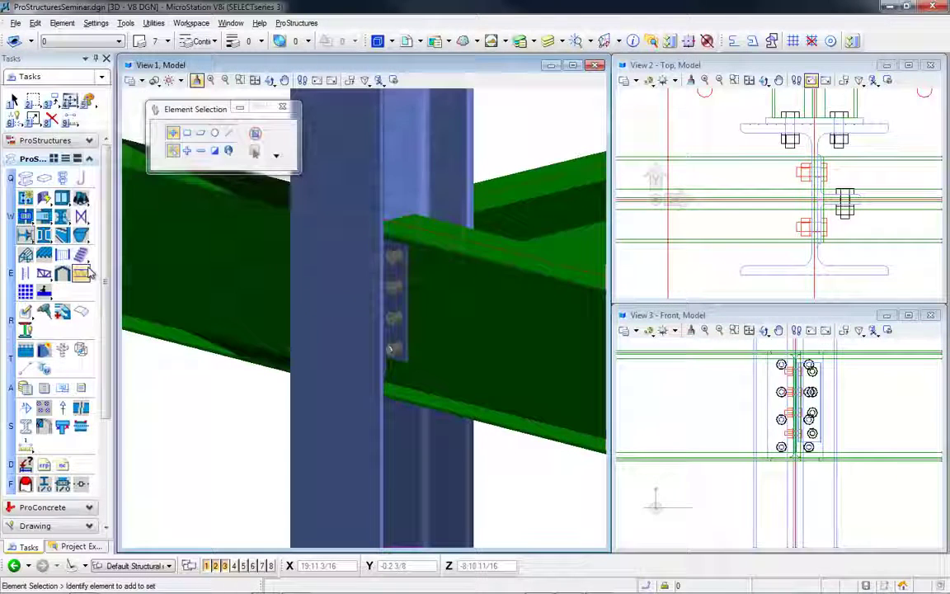
- Add a web angle connection for the W16x40 beam on the opposite side of the middle column's web, checking the bolts in the Top view
click(26, 216)
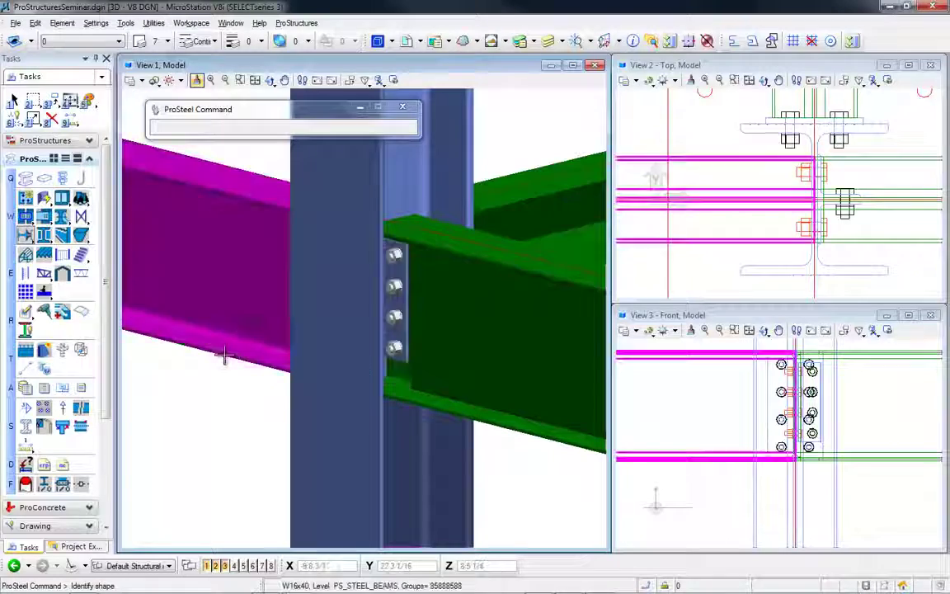
click(222, 355)
click(288, 403)
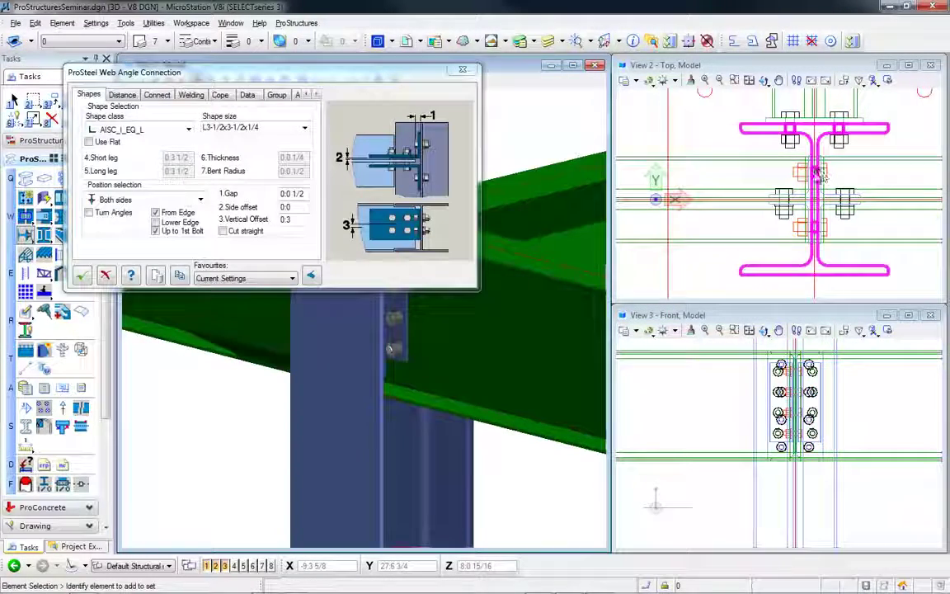
scroll(822, 174, up, 3)
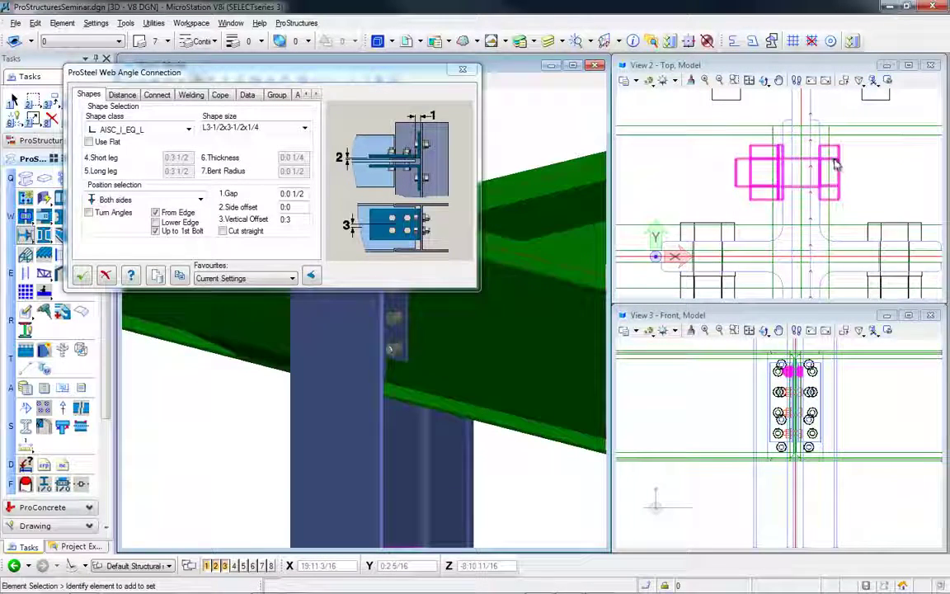
scroll(835, 164, down, 3)
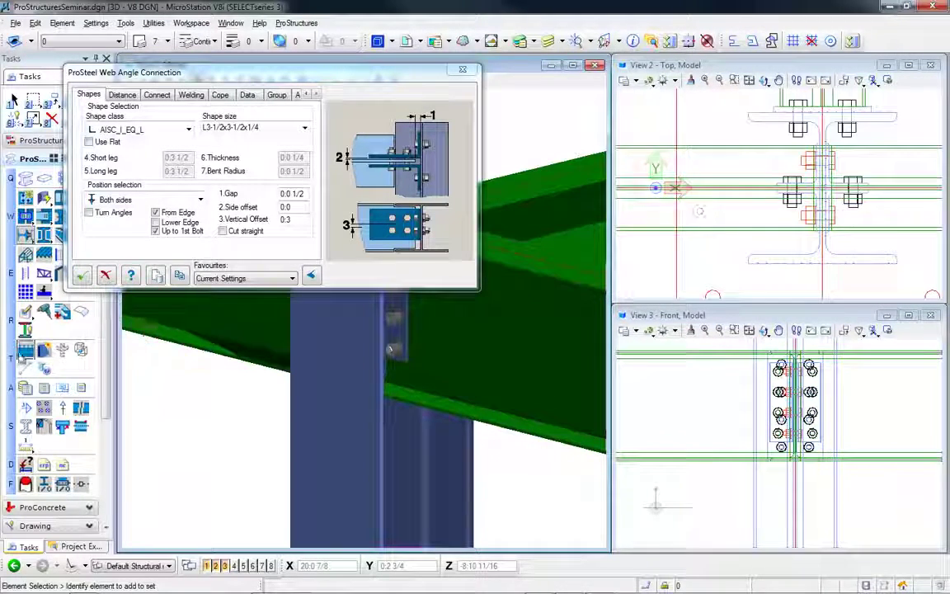
click(82, 275)
- Add a web angle connection between the far end of the lower-floor W16x40 beam and the near W12x79 corner column
scroll(314, 328, down, 5)
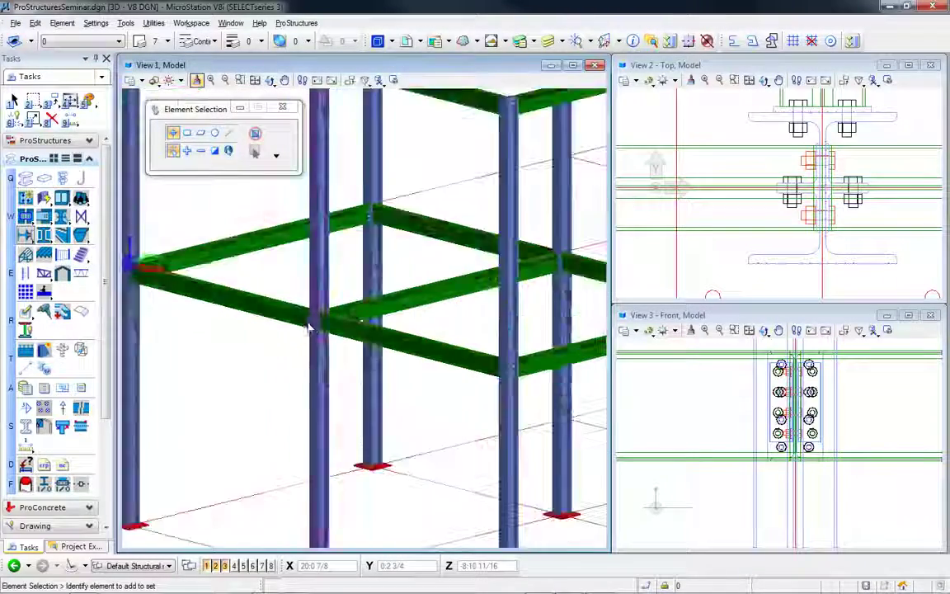
middle_drag(313, 328, 341, 356)
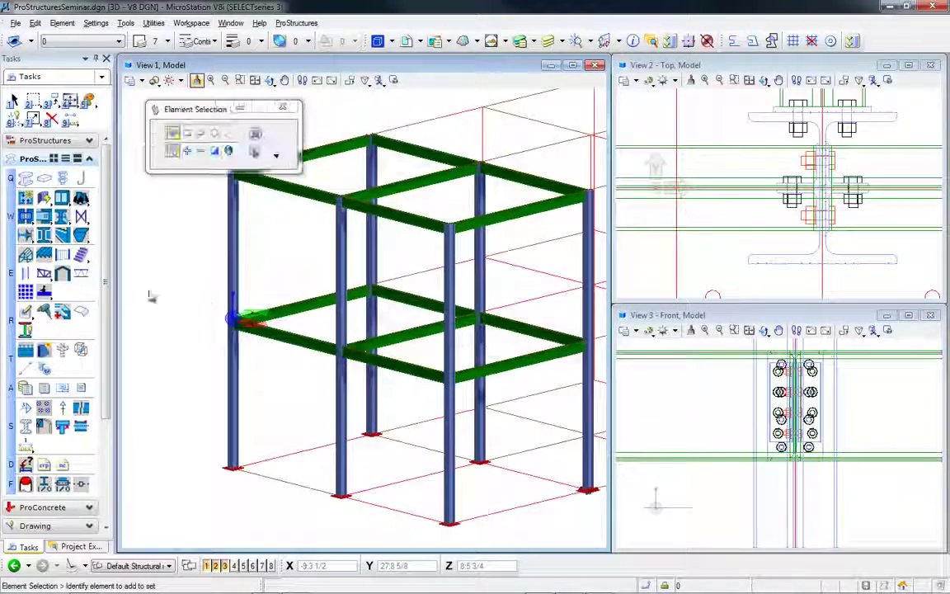
click(25, 216)
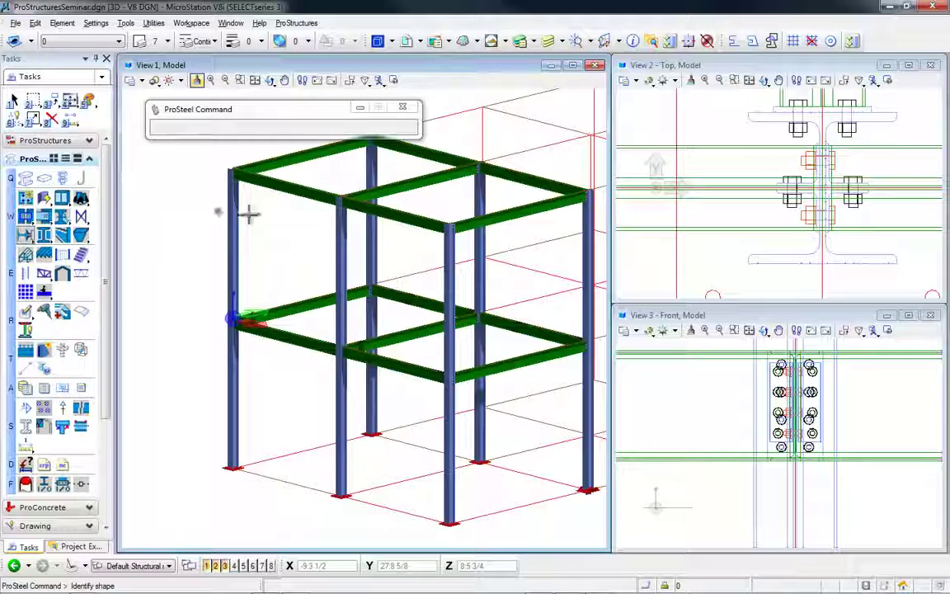
click(428, 376)
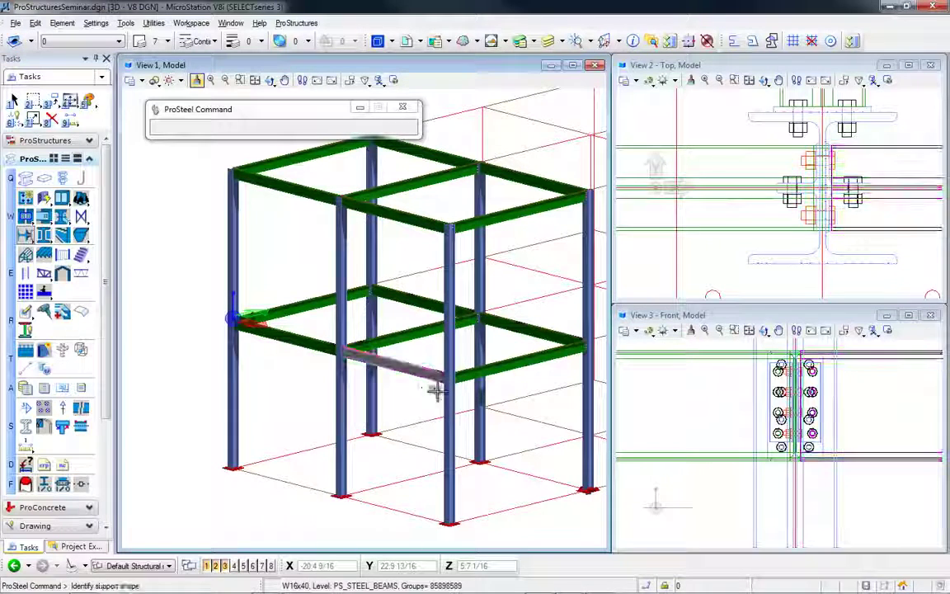
click(448, 395)
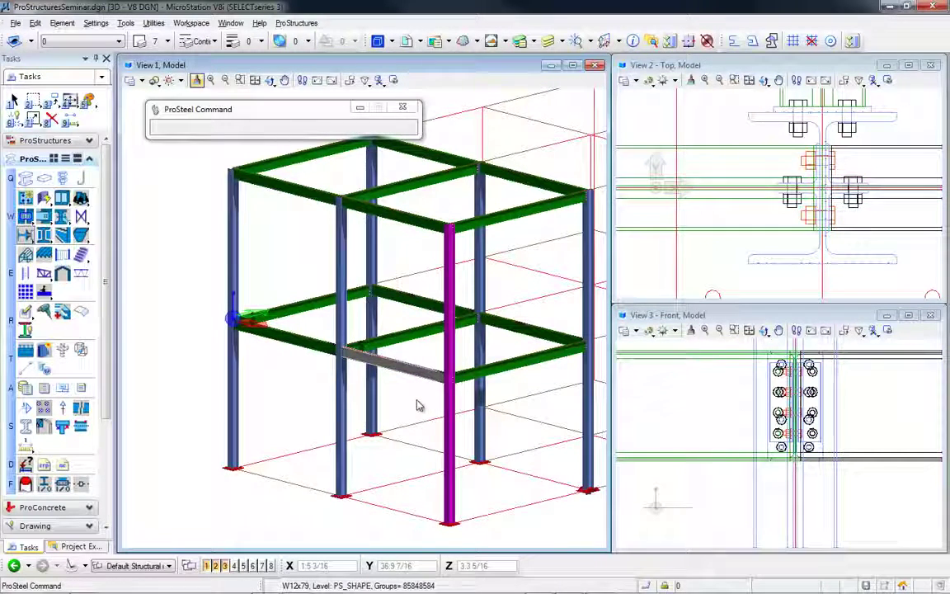
click(418, 405)
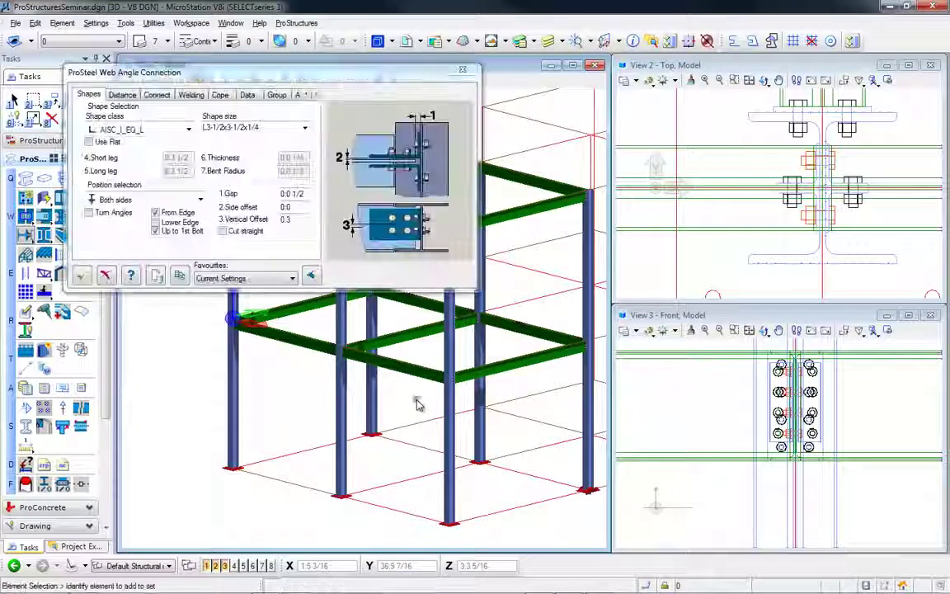
click(180, 278)
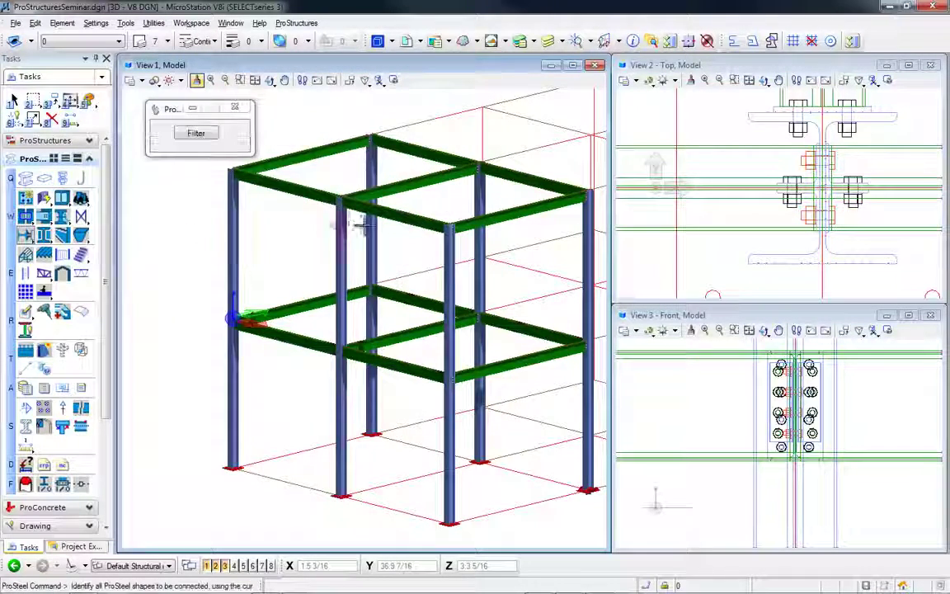
click(292, 192)
click(291, 196)
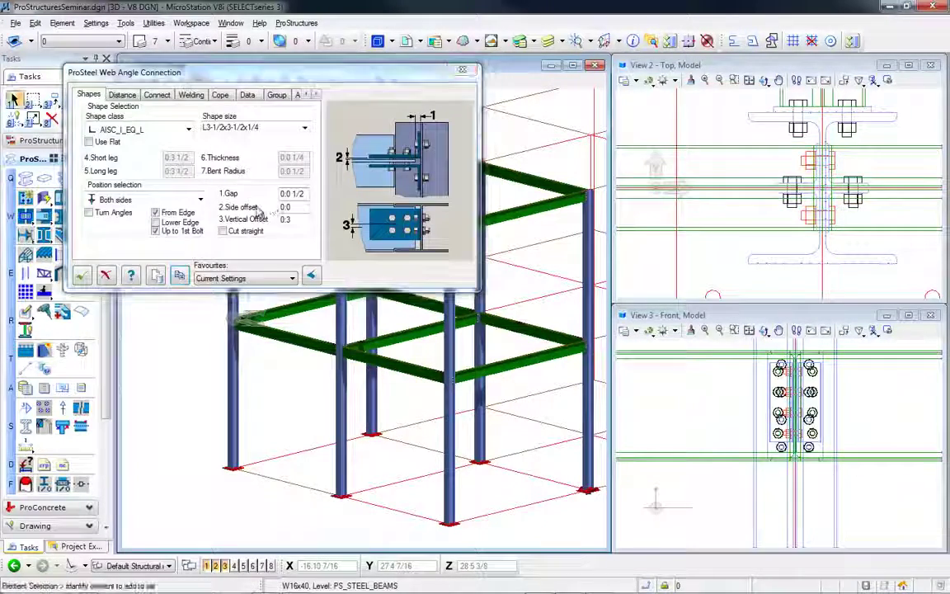
- Apply the same web angle connection to both ends of an upper-floor W16x40 beam by selecting the beam with its corner and middle columns
click(180, 278)
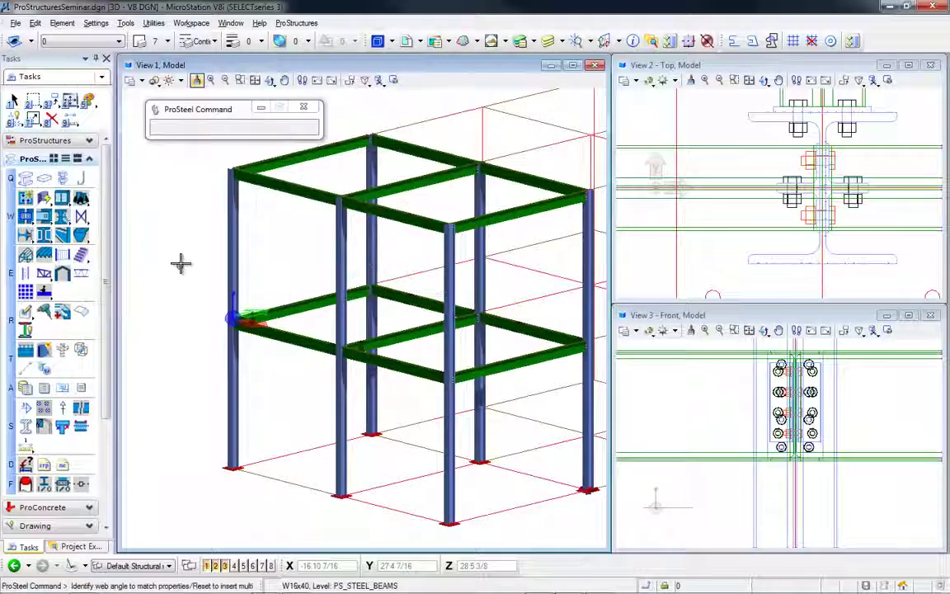
click(257, 188)
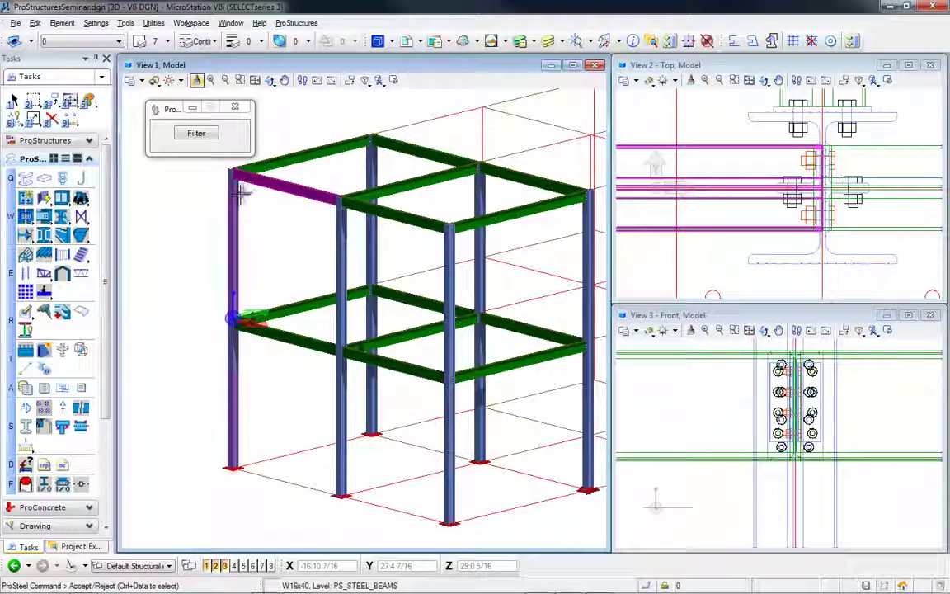
ctrl+click(323, 225)
click(294, 229)
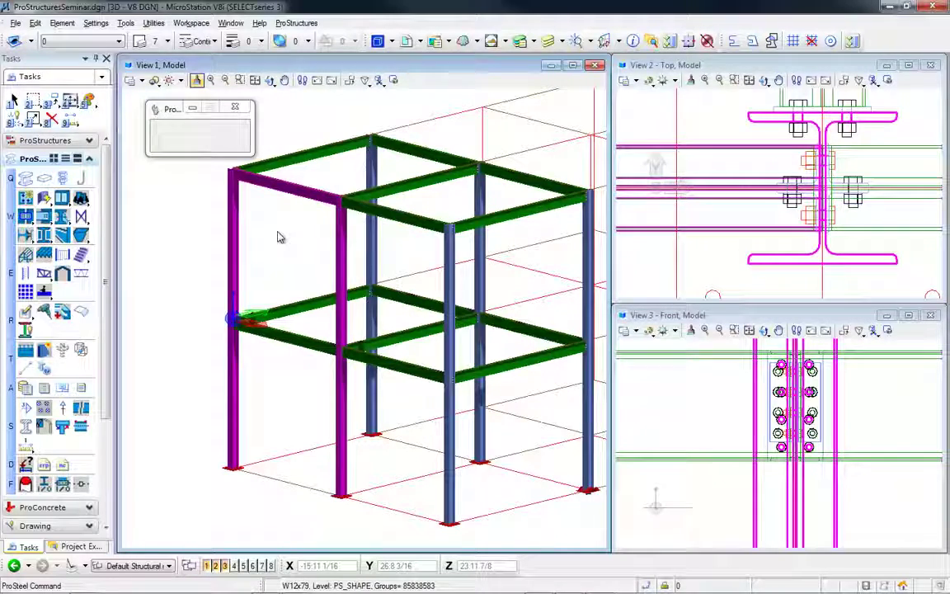
click(81, 277)
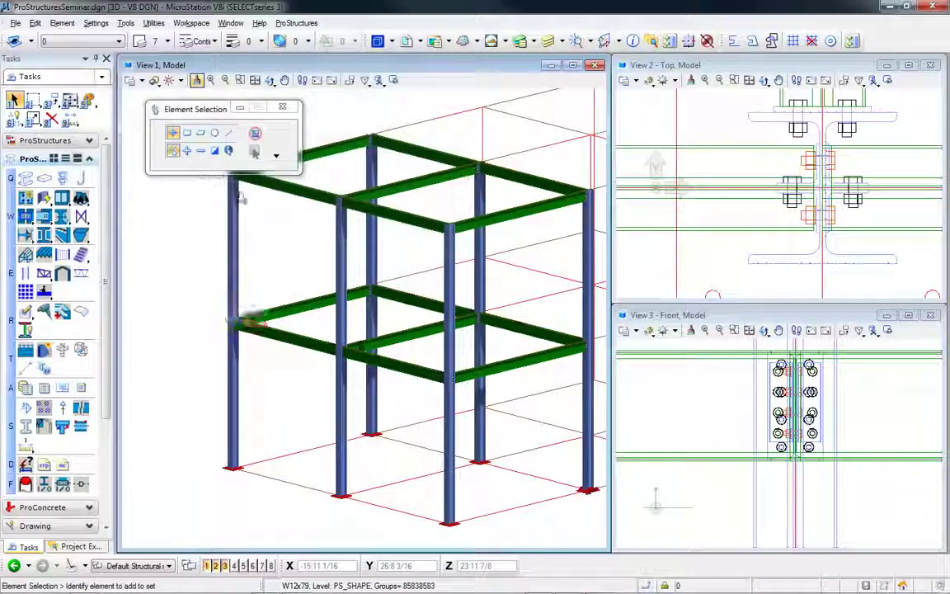
- Examine the web angle connections on the upper-floor beam at the corner and middle columns from several sides
middle_drag(237, 176, 253, 257)
scroll(252, 258, up, 6)
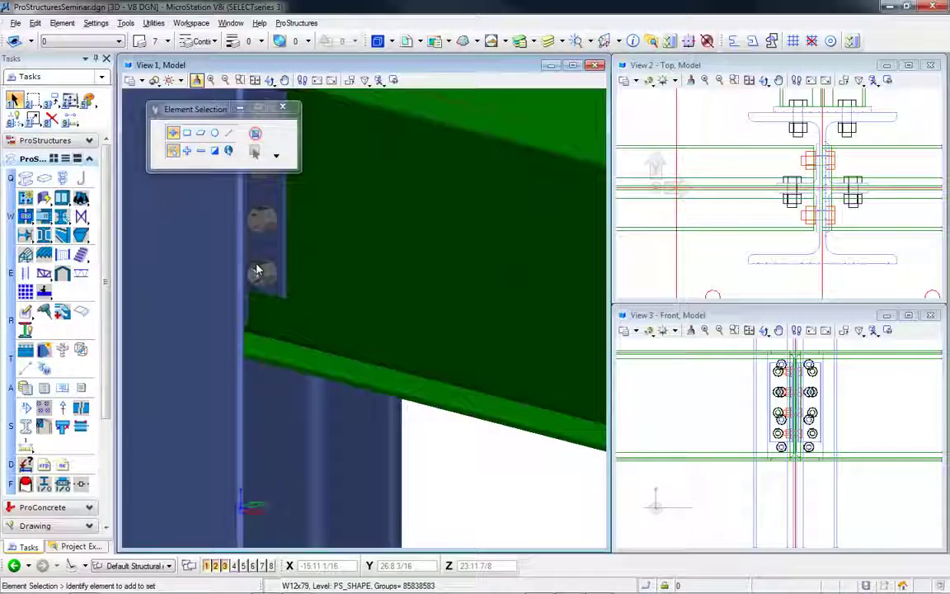
scroll(259, 271, down, 3)
middle_drag(424, 361, 272, 325)
middle_drag(382, 329, 590, 303)
scroll(431, 291, up, 2)
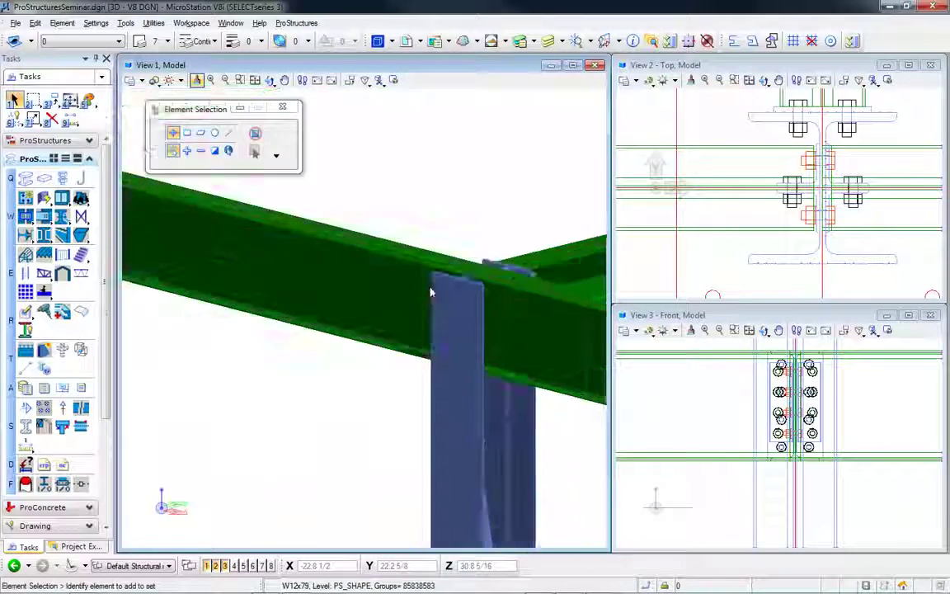
shift+middle_drag(329, 298, 529, 313)
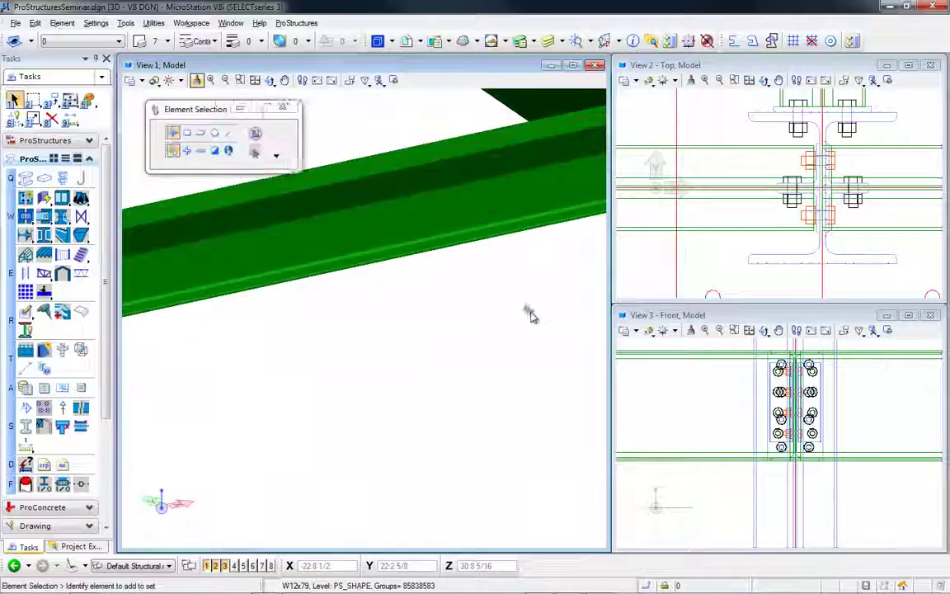
scroll(529, 314, down, 5)
scroll(313, 341, up, 3)
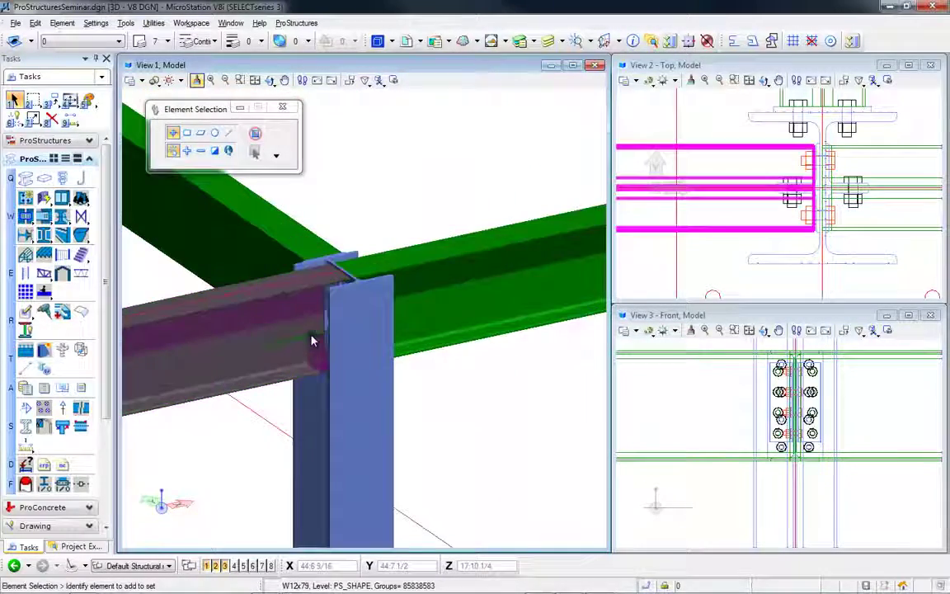
shift+middle_drag(313, 339, 387, 354)
scroll(396, 355, down, 5)
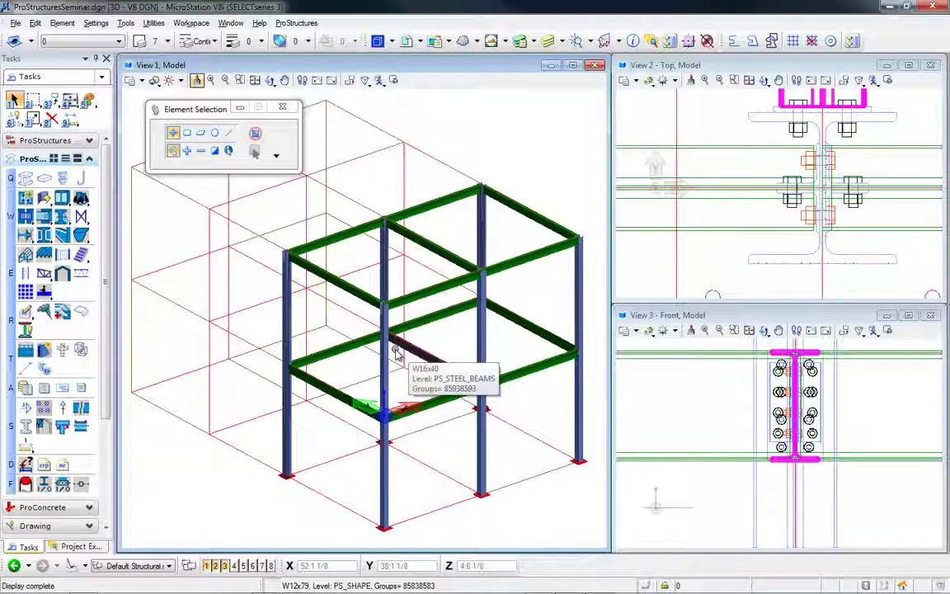
- Maximize the 3D view and display the Bentley_Y__1 workframe view with its display clip planes
double_click(465, 67)
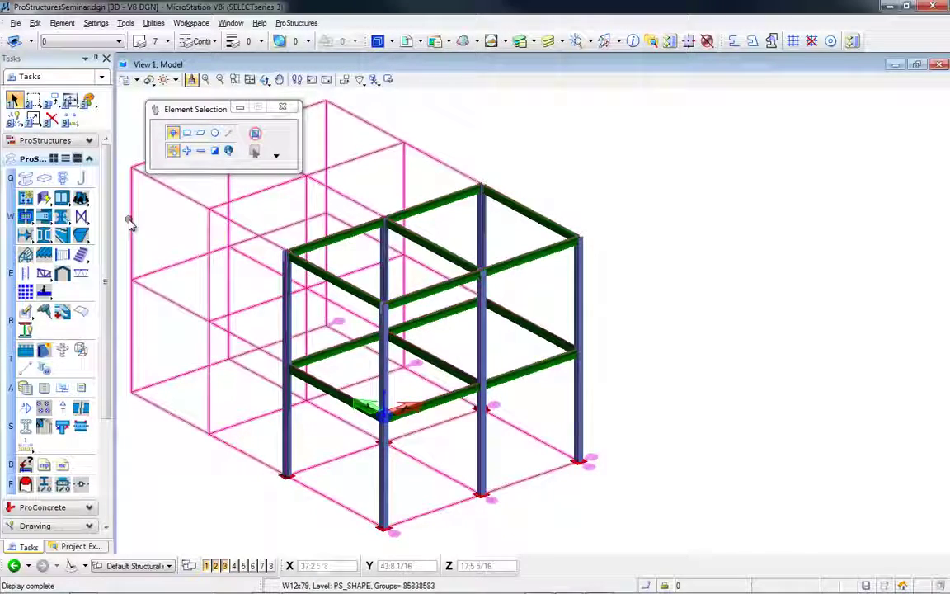
click(47, 143)
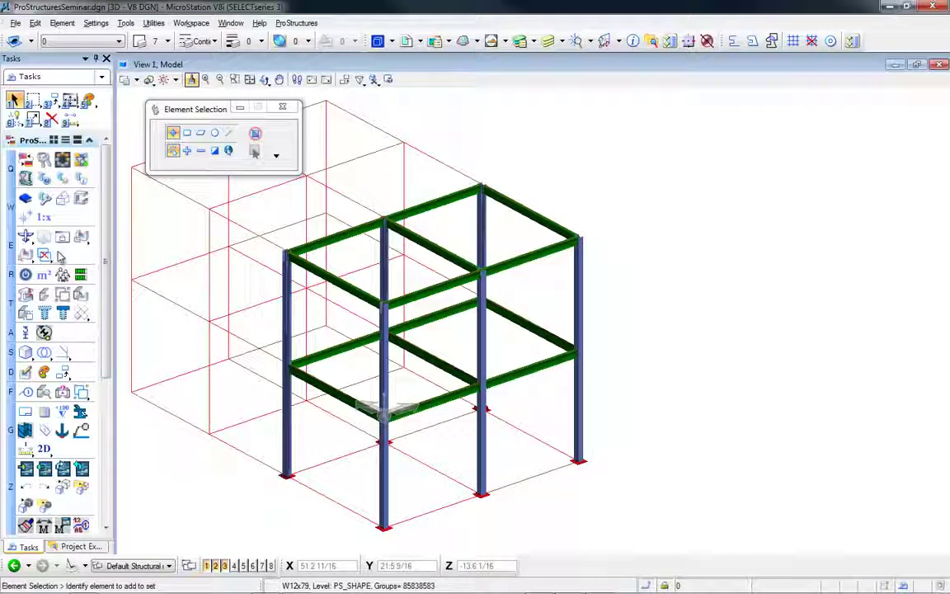
click(49, 203)
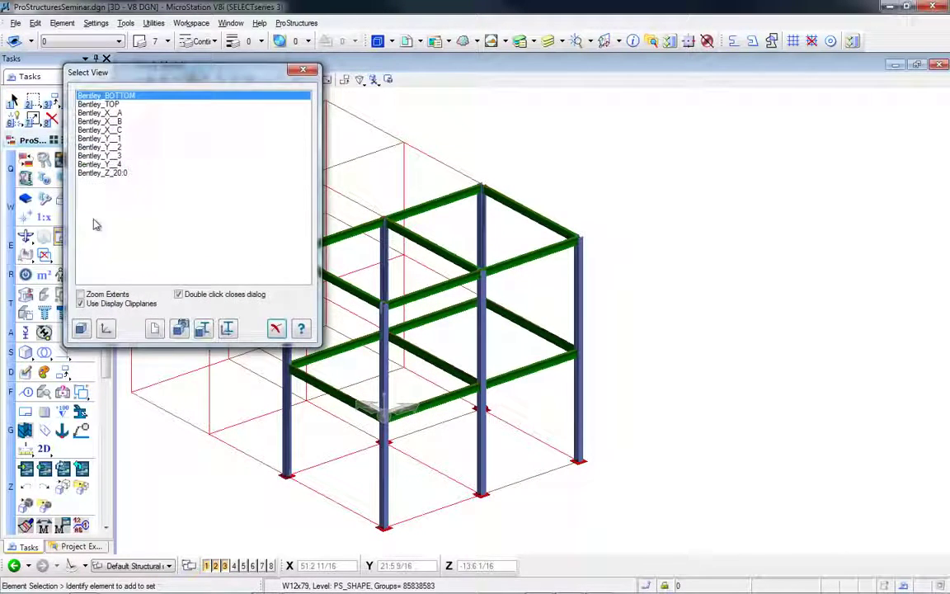
click(118, 140)
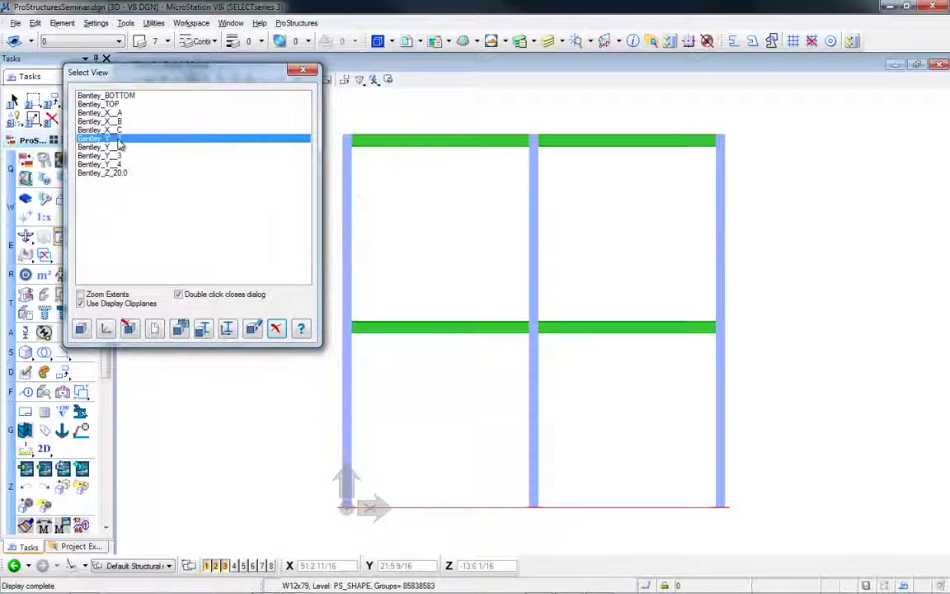
double_click(128, 143)
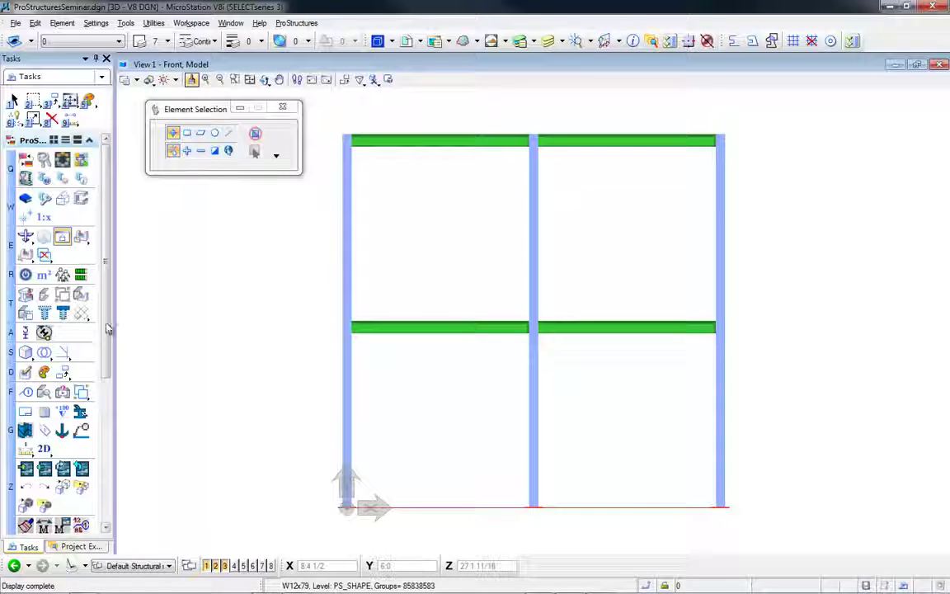
- Place a diagonal bracing across the upper bay between the corner and middle W12x79 columns, connecting it to both columns
scroll(99, 429, down, 5)
click(50, 365)
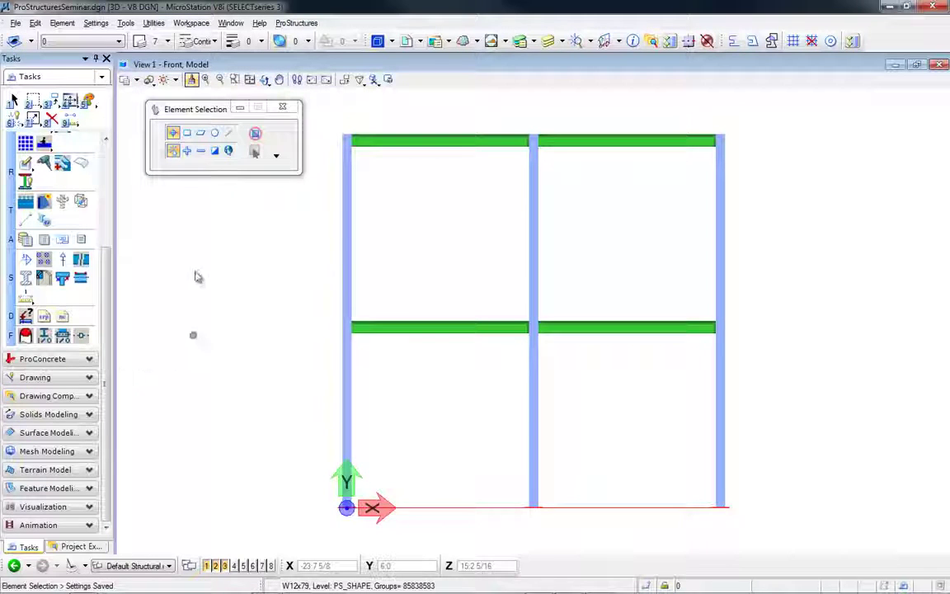
drag(111, 285, 108, 148)
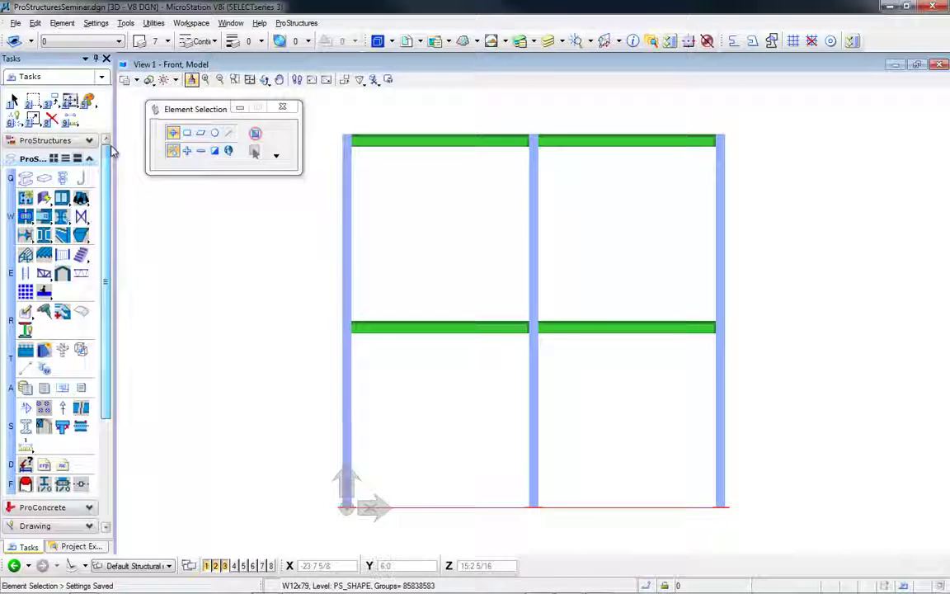
click(82, 217)
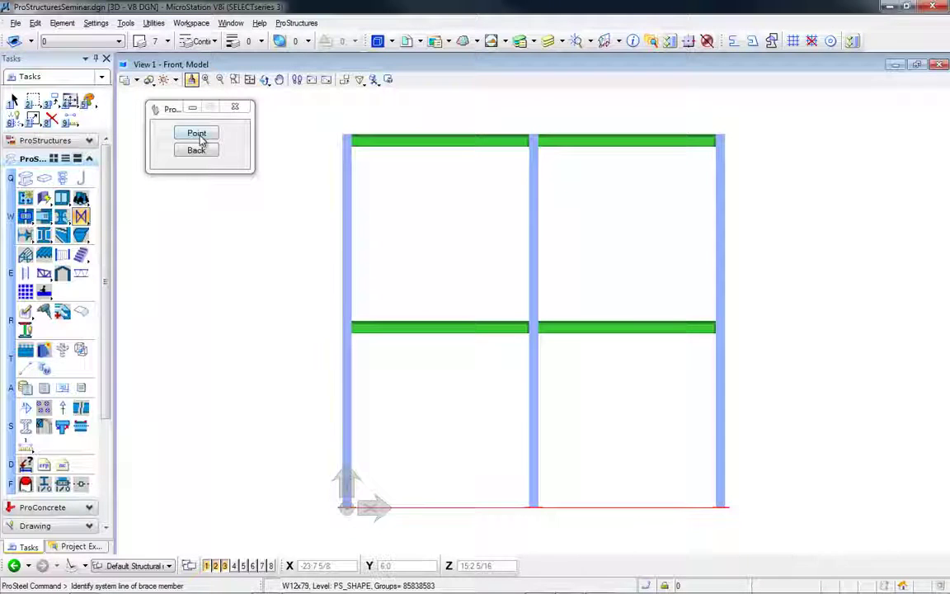
click(197, 132)
click(369, 289)
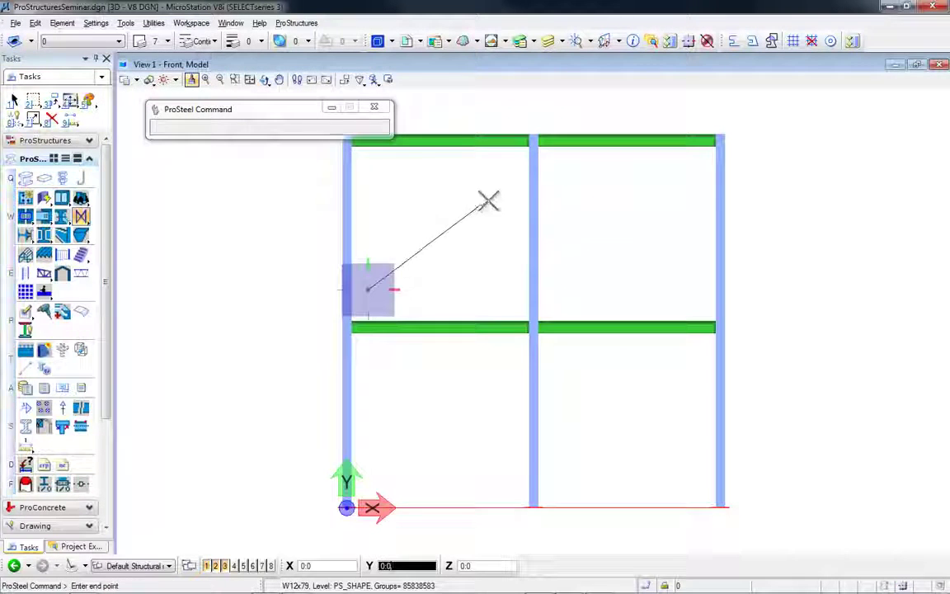
click(516, 186)
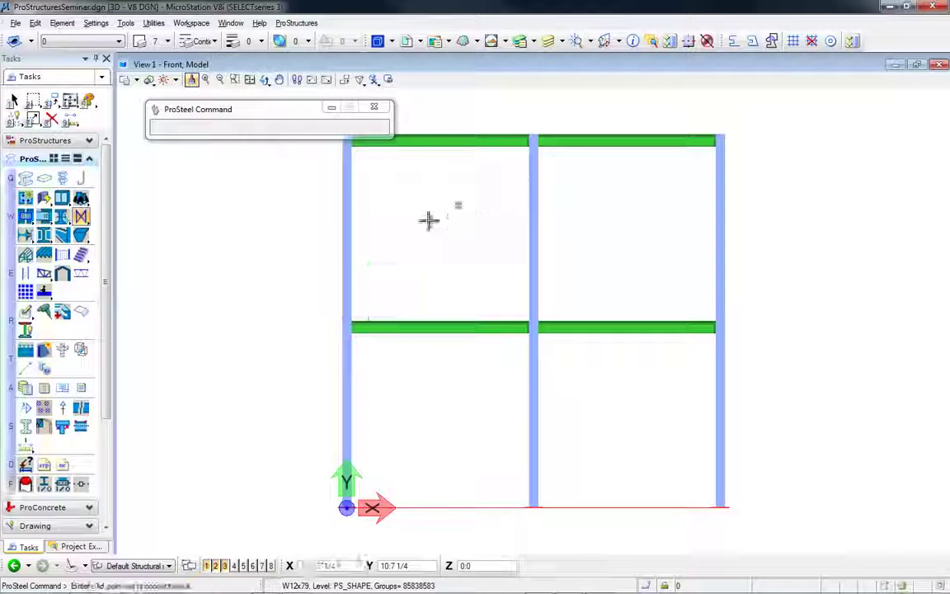
click(353, 265)
click(530, 239)
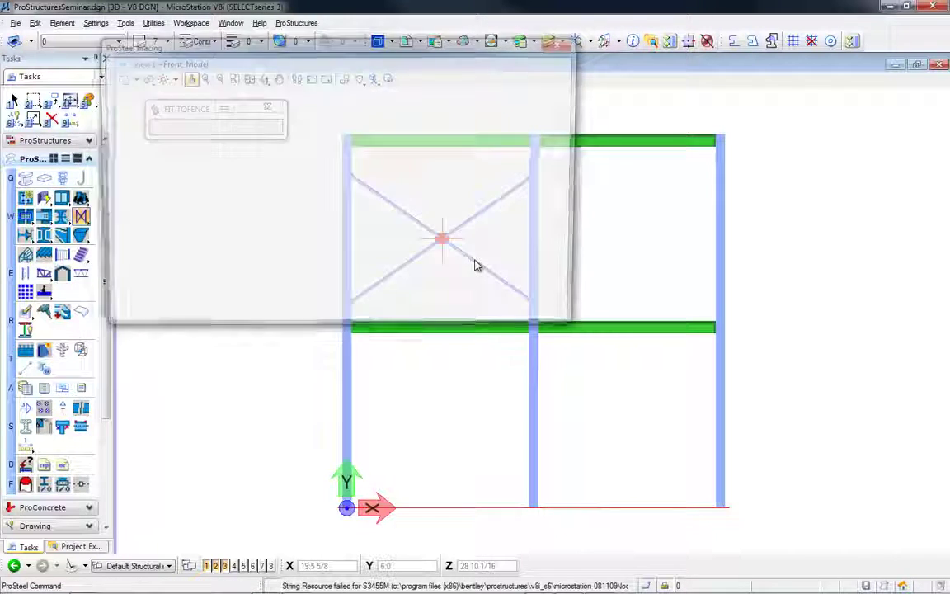
- Try the Bentley/Default Rod and ProSteel/eSeminar_Pipe favourites on the new bracing
middle_drag(575, 406, 769, 464)
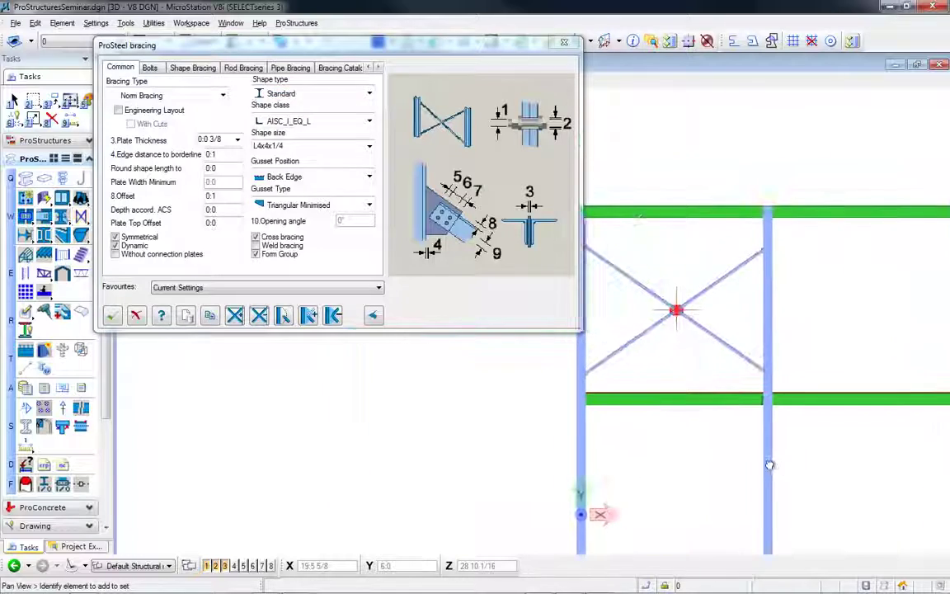
shift+middle_drag(736, 328, 509, 350)
scroll(615, 363, up, 5)
middle_drag(655, 334, 690, 335)
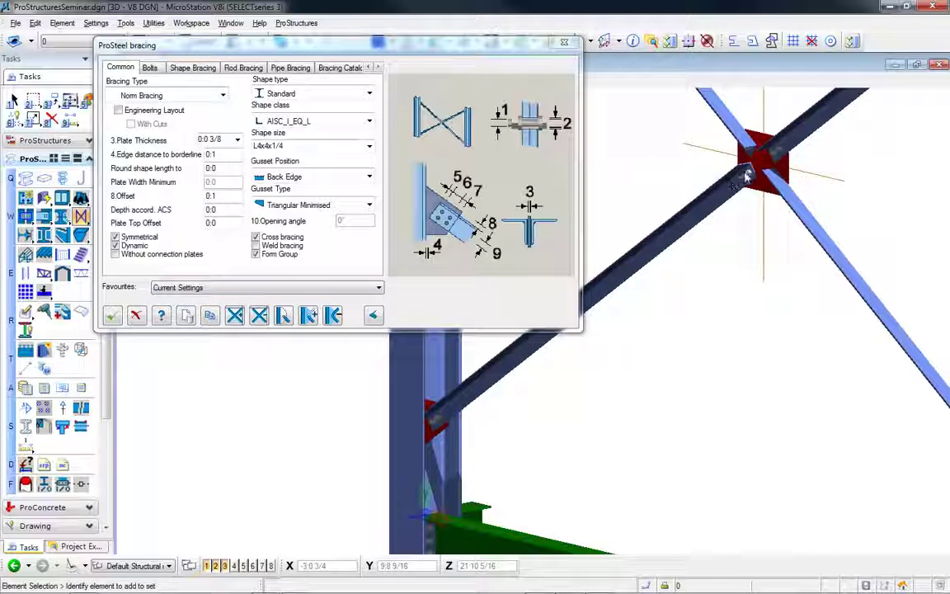
click(167, 288)
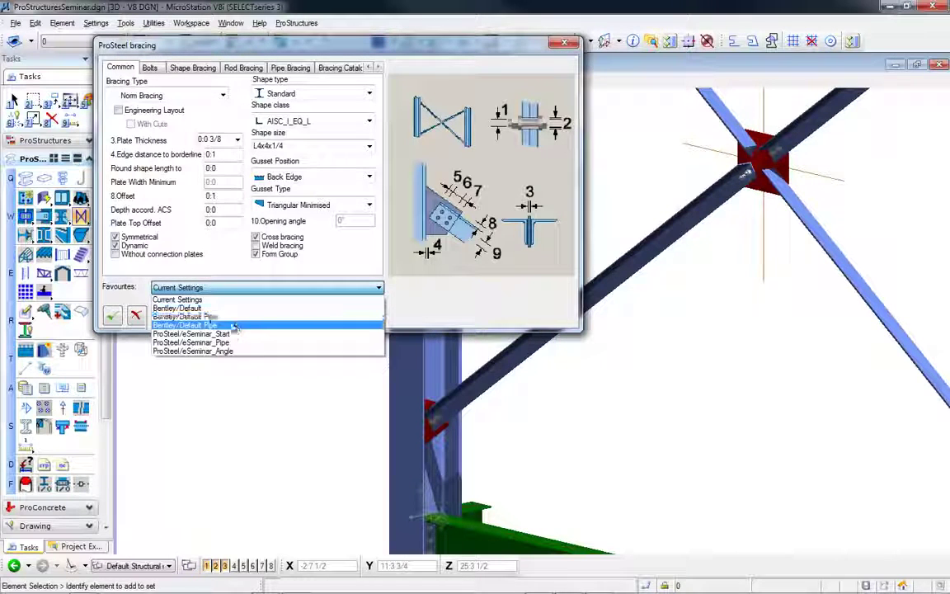
click(236, 323)
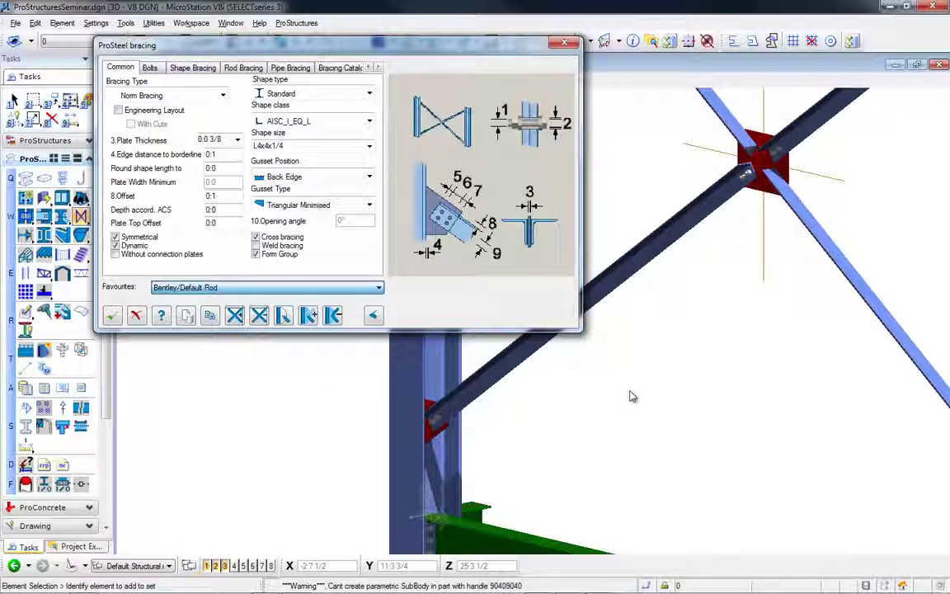
click(247, 288)
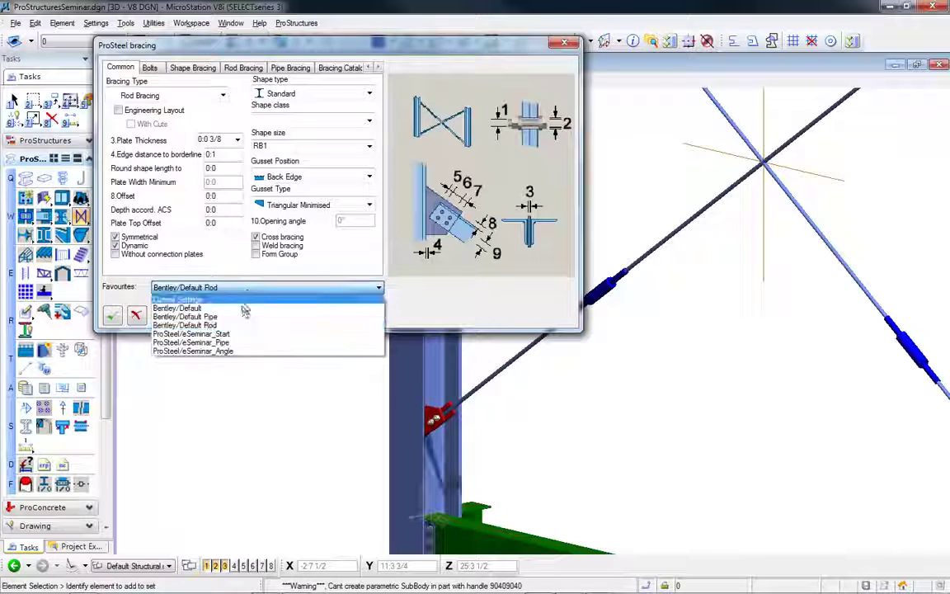
click(234, 335)
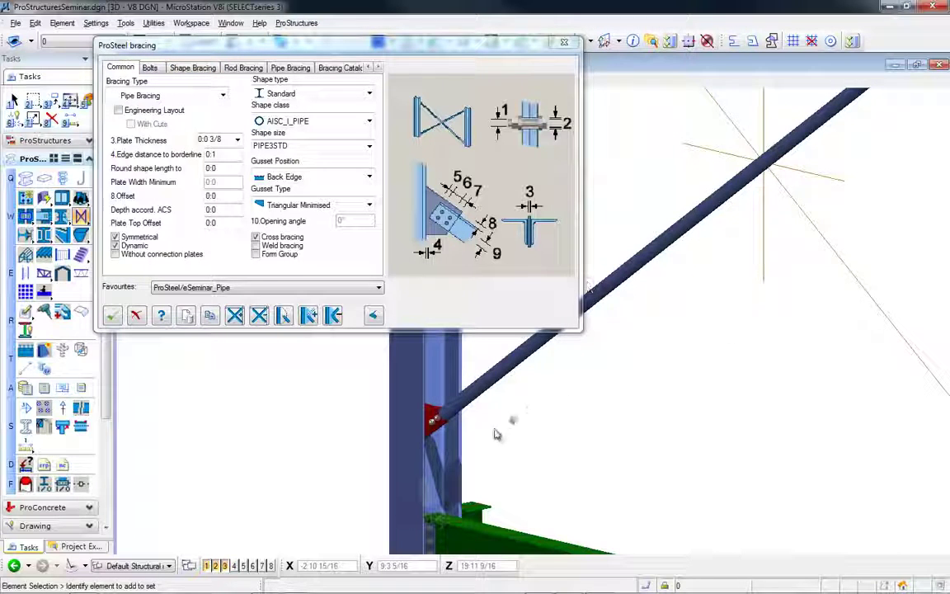
- Apply the ProSteel/eSeminar_Angle favourite to the bracing and finish its settings
click(246, 288)
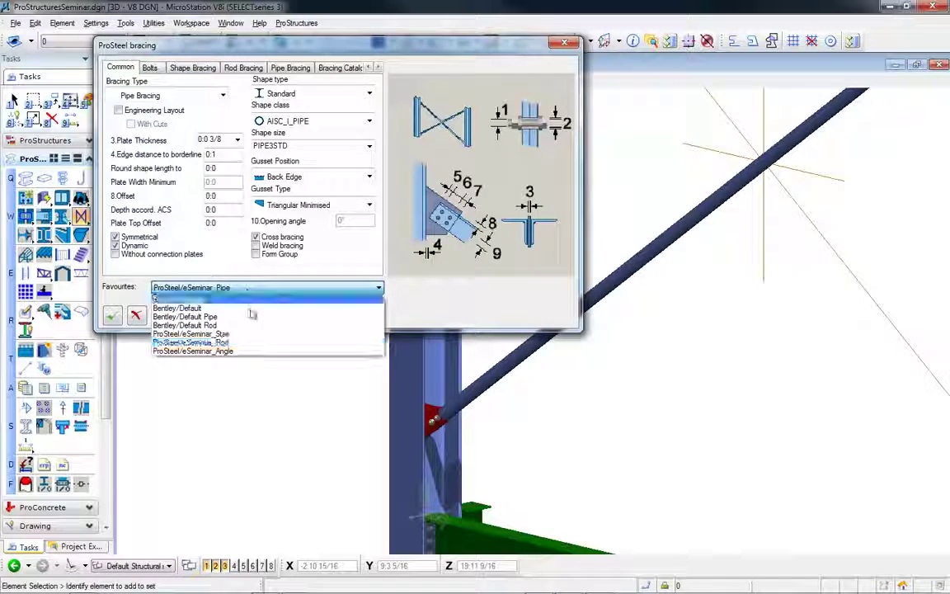
click(244, 352)
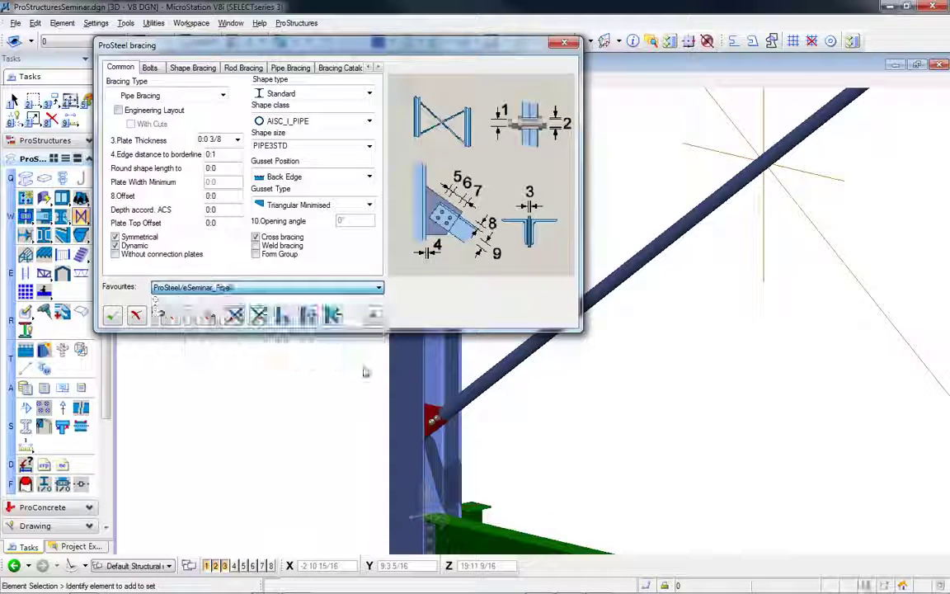
scroll(625, 419, down, 2)
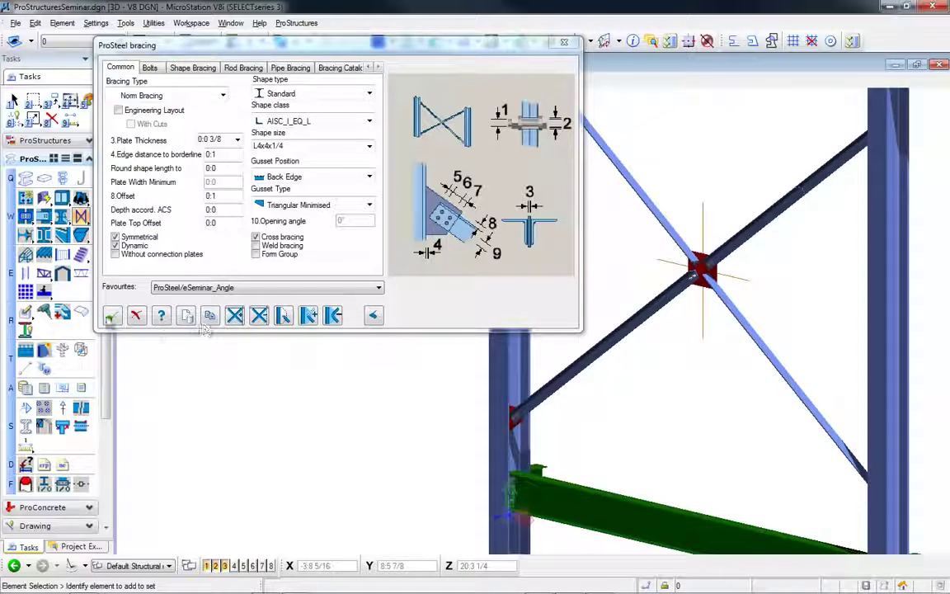
click(137, 315)
scroll(673, 390, down, 2)
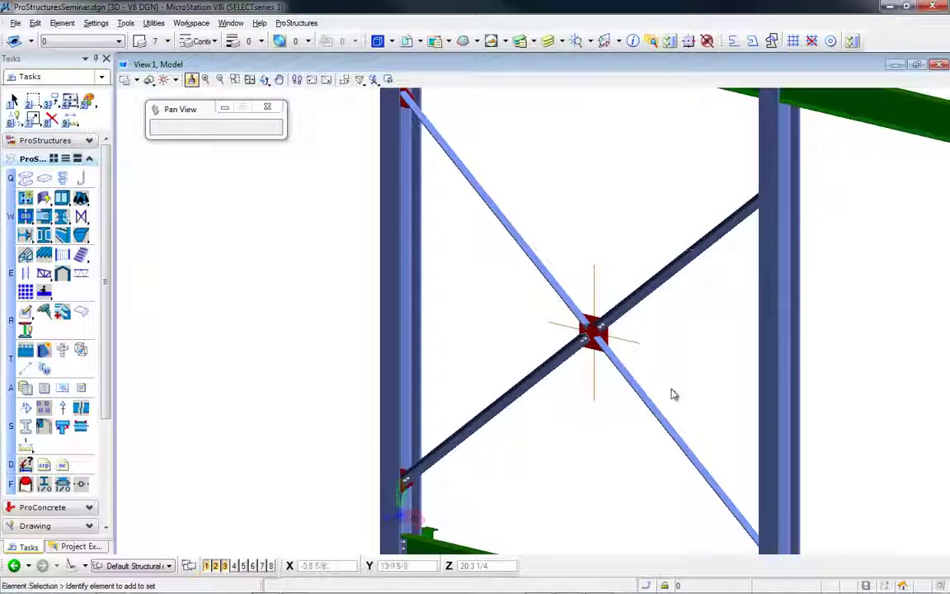
scroll(672, 391, down, 2)
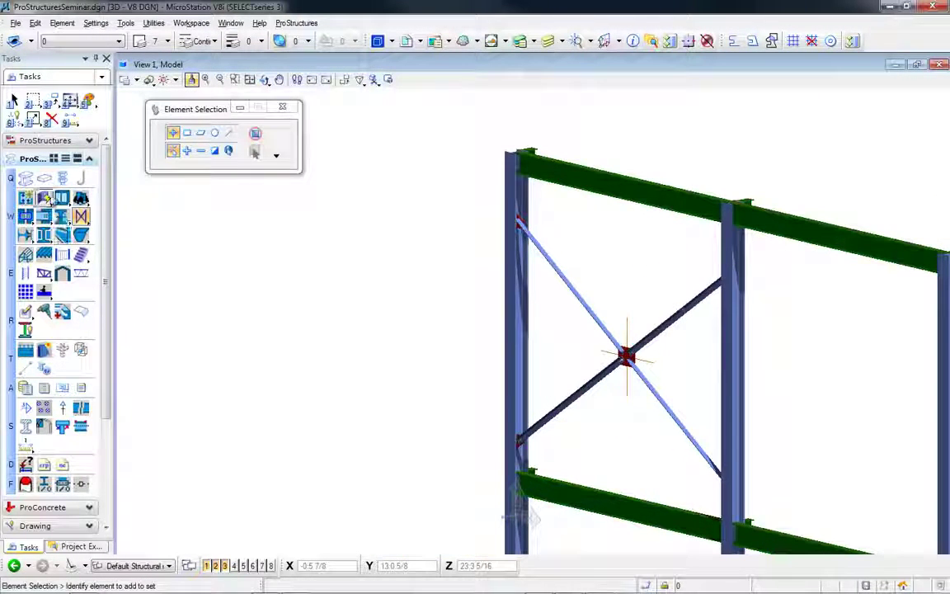
- Display the Bentley_Y__2 workframe view with its display clip planes
click(38, 142)
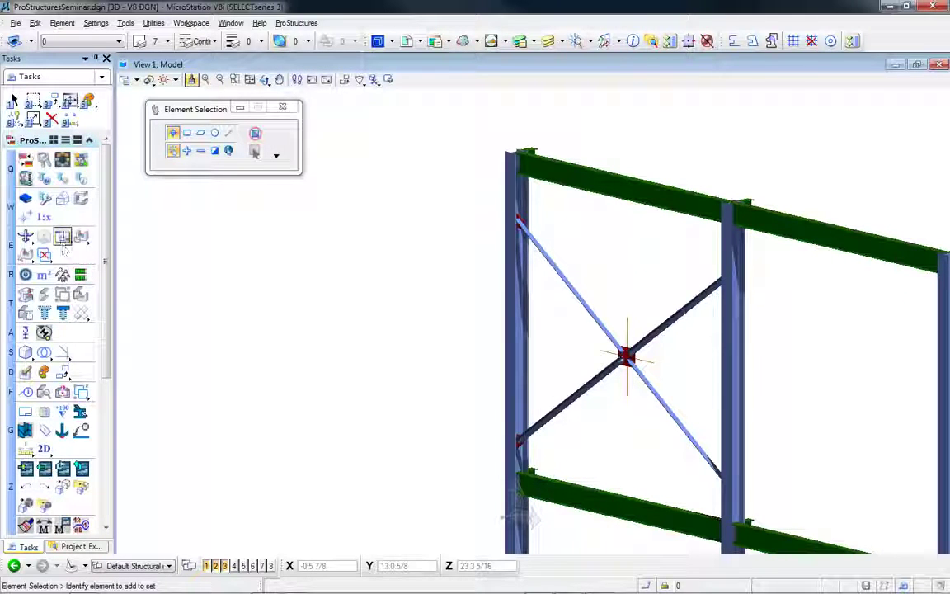
click(63, 202)
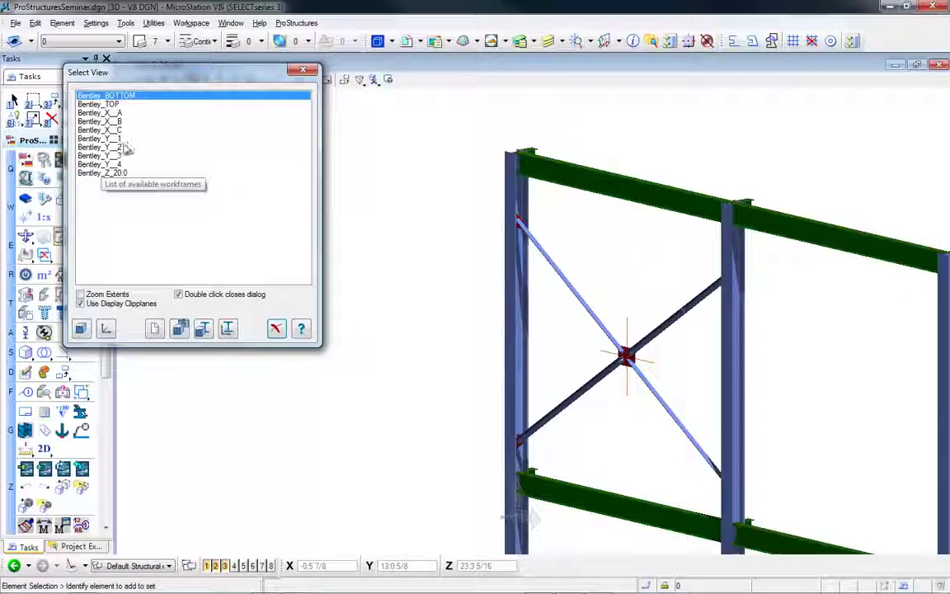
click(118, 148)
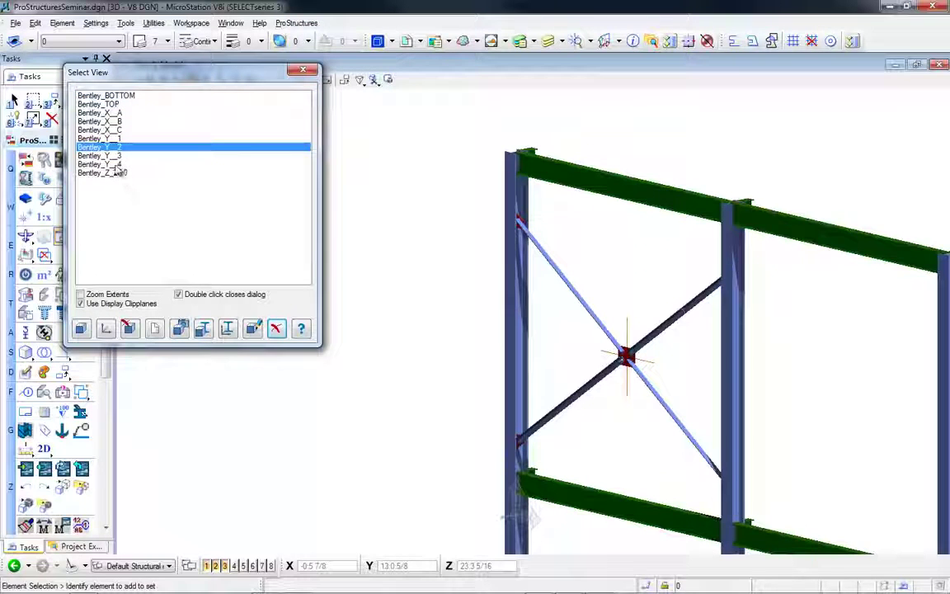
double_click(113, 148)
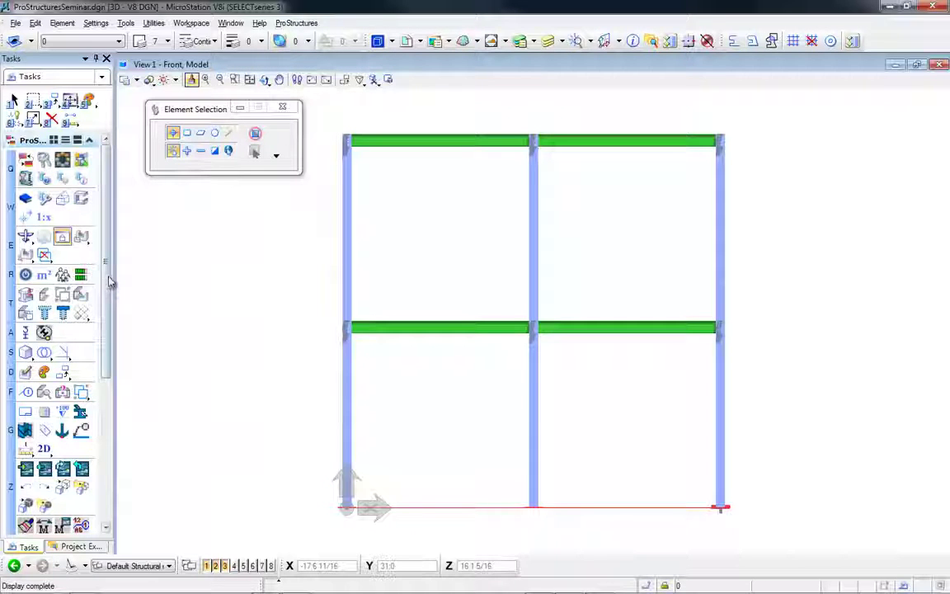
- Place a diagonal bracing in the upper bay of this frame, connecting it to the corner and middle columns
scroll(108, 309, down, 1)
scroll(108, 308, down, 5)
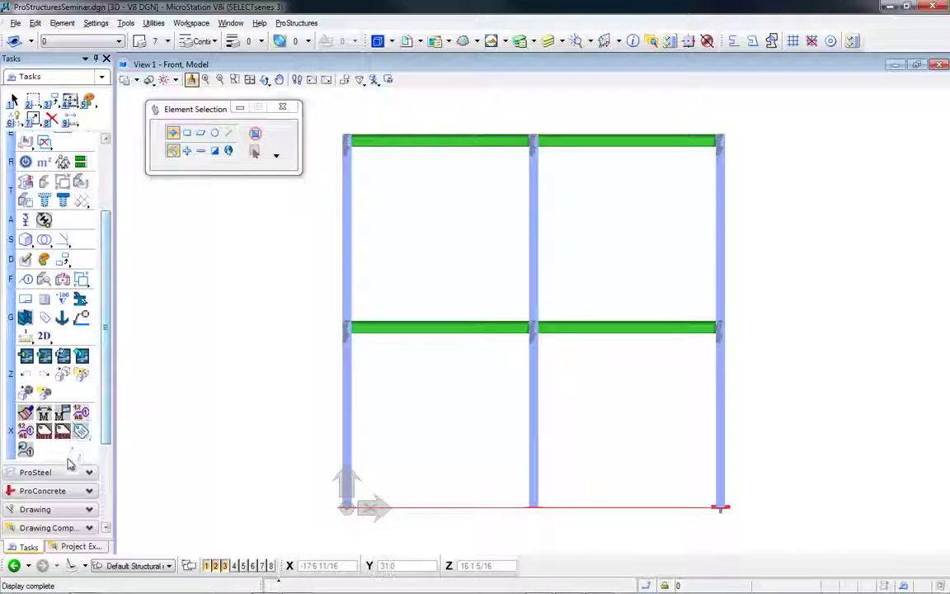
scroll(99, 216, up, 5)
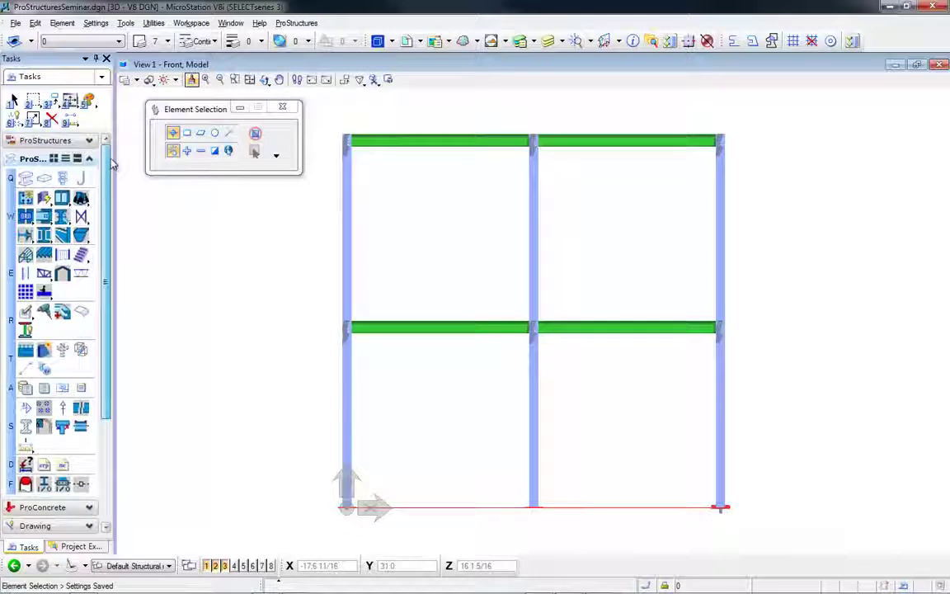
click(81, 217)
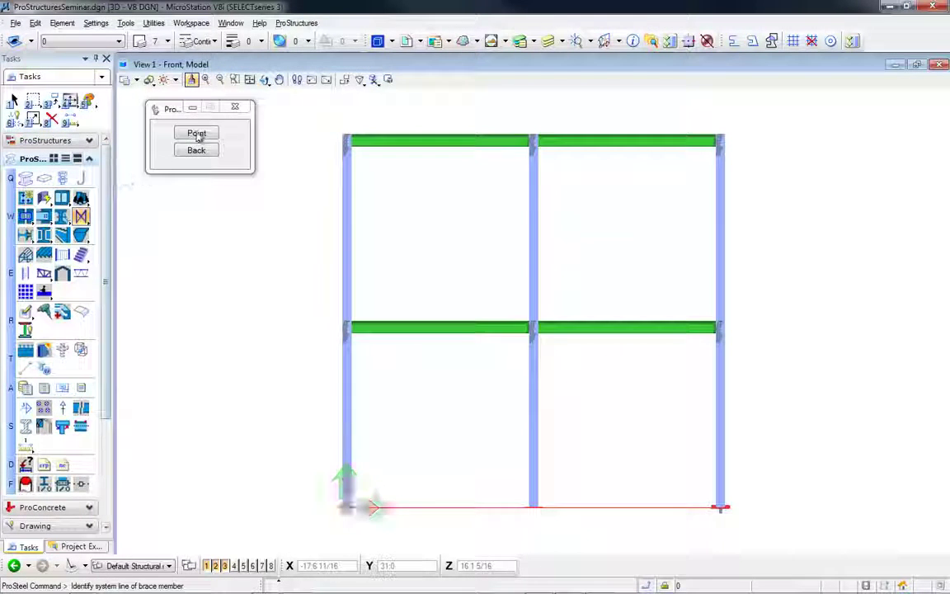
click(196, 133)
click(364, 292)
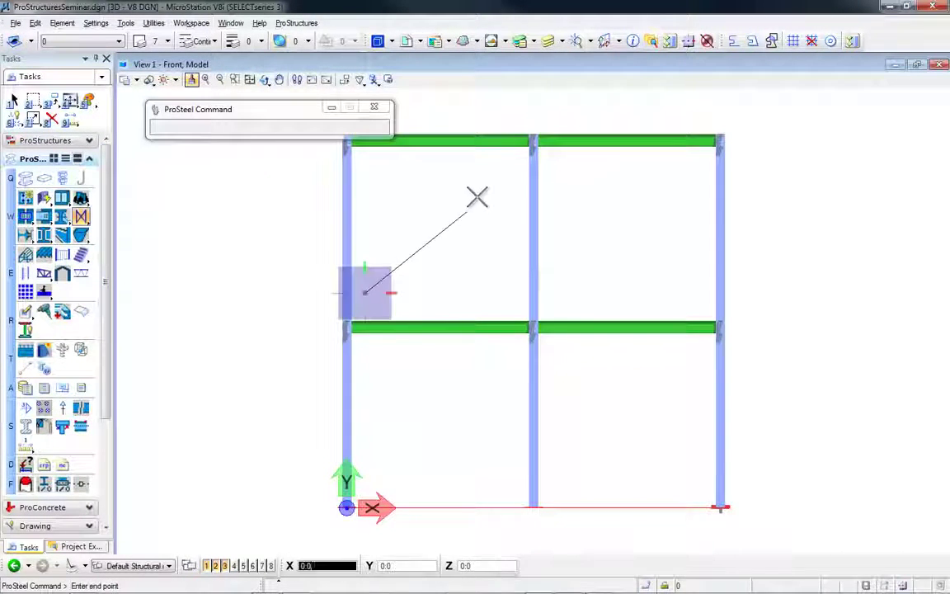
click(514, 190)
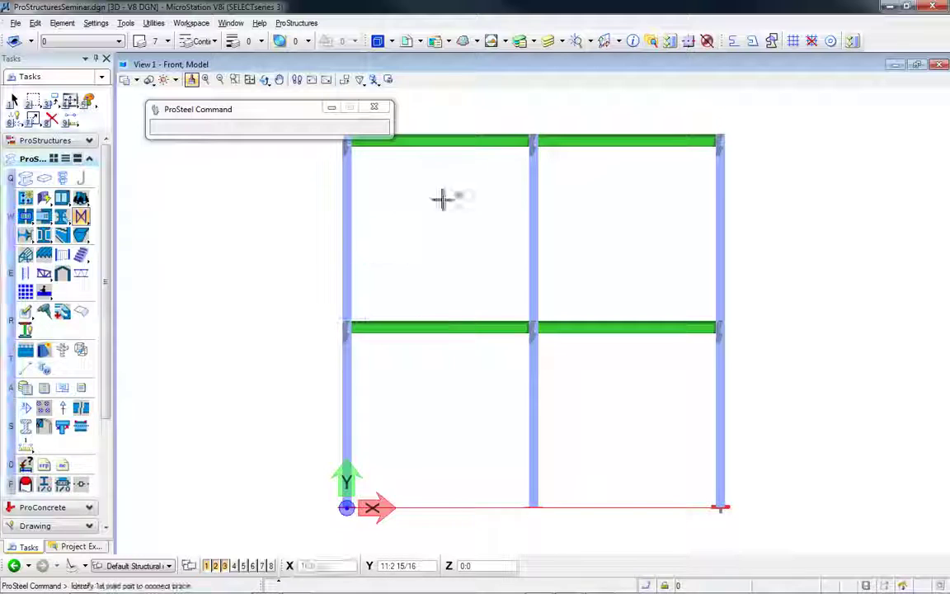
click(373, 252)
click(530, 245)
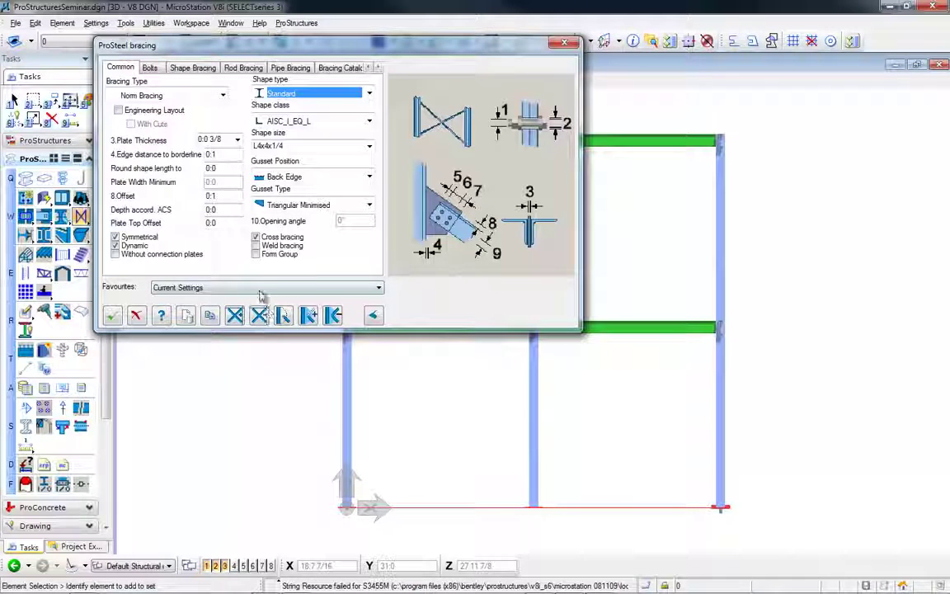
- Apply the ProSteel/eSeminar_Pipe favourite to this frame's bracing and accept it
click(248, 287)
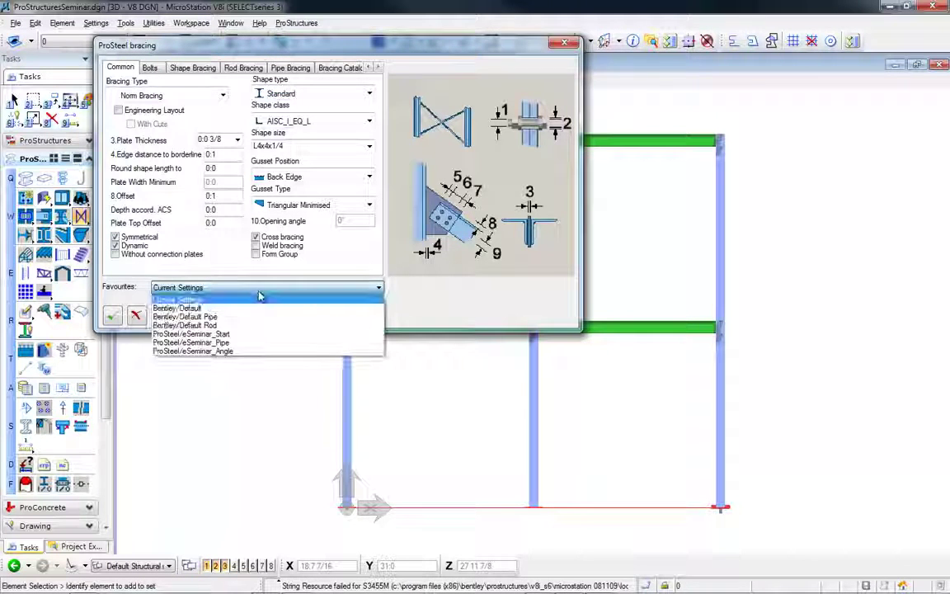
click(249, 344)
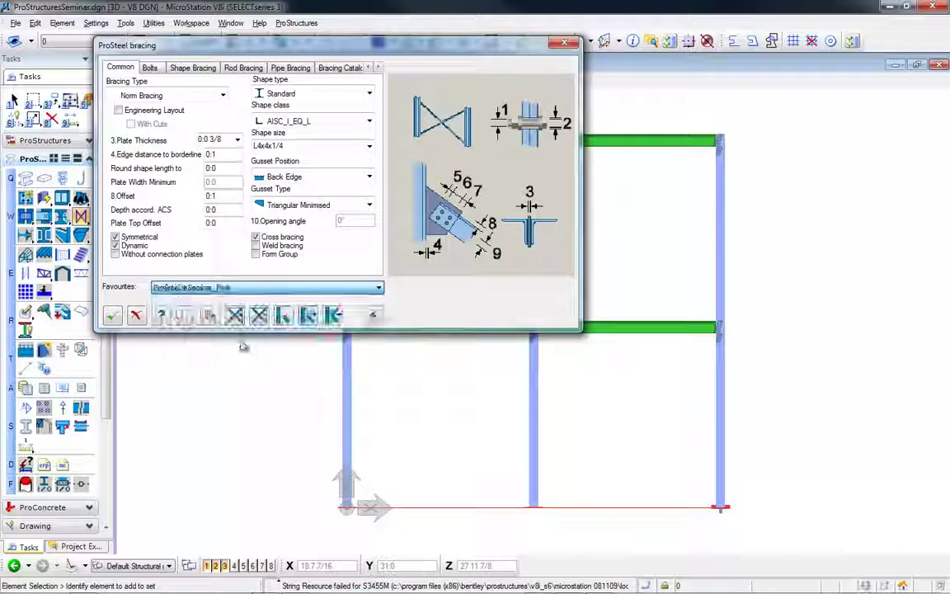
click(112, 315)
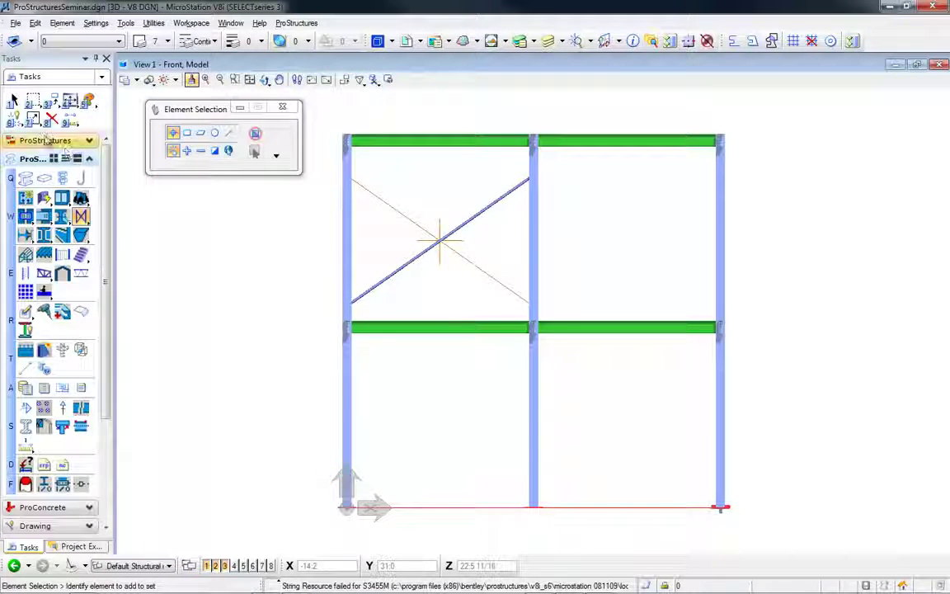
- Restore the 3D overview of the whole structure and workframe and return to element selection
click(44, 141)
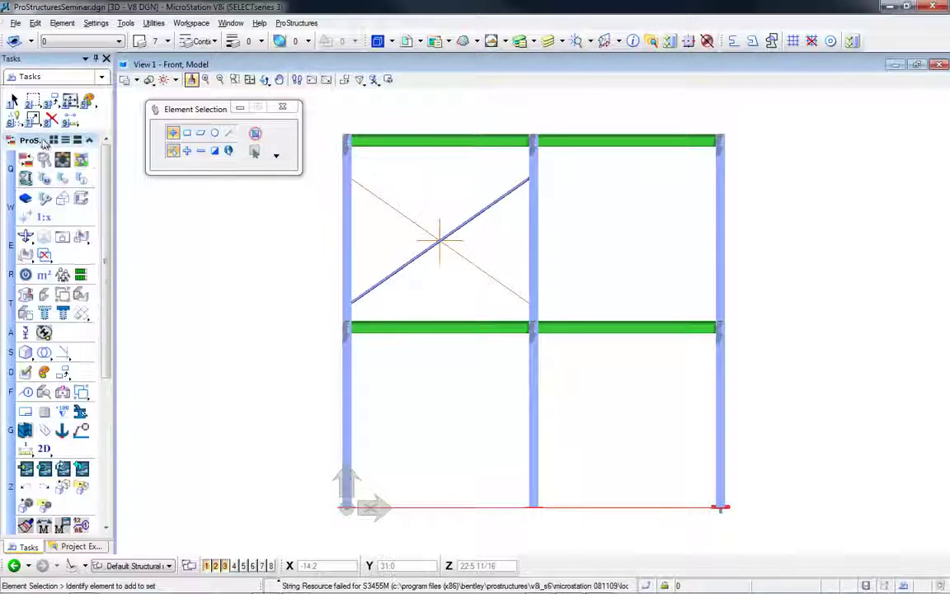
click(27, 237)
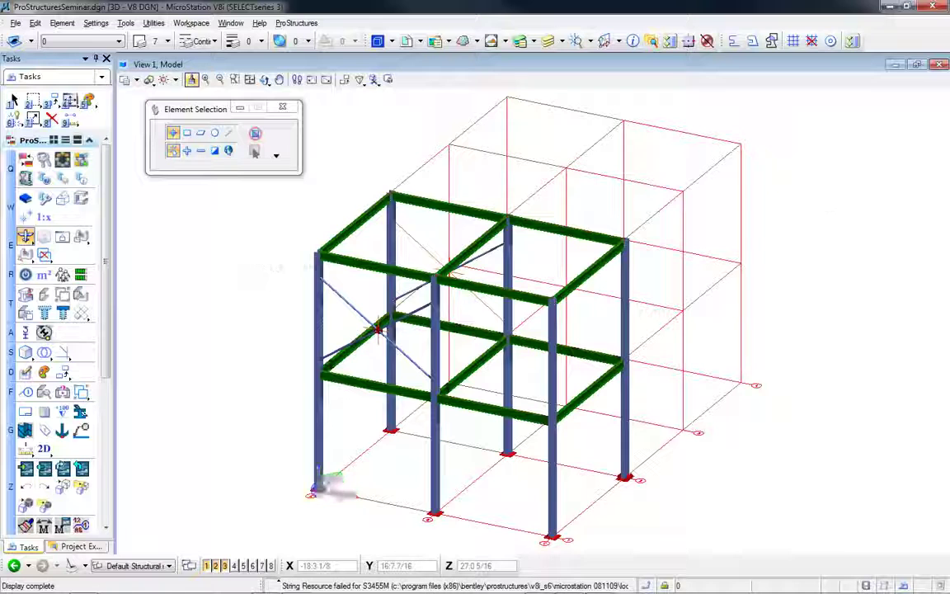
click(14, 100)
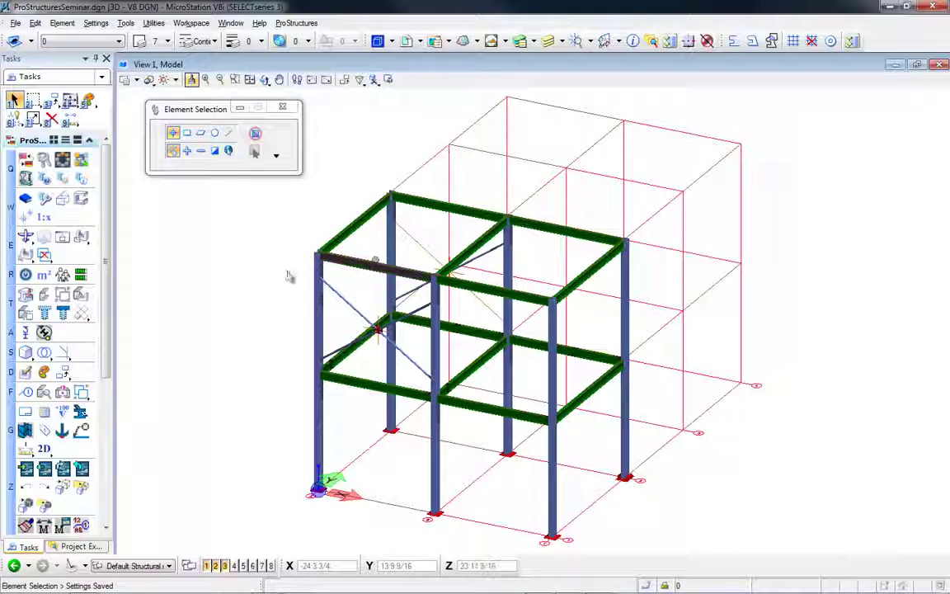
- Place ProSteel purlins across the roof bay, from the outer corner column's top to the diagonally opposite middle column
scroll(107, 208, down, 5)
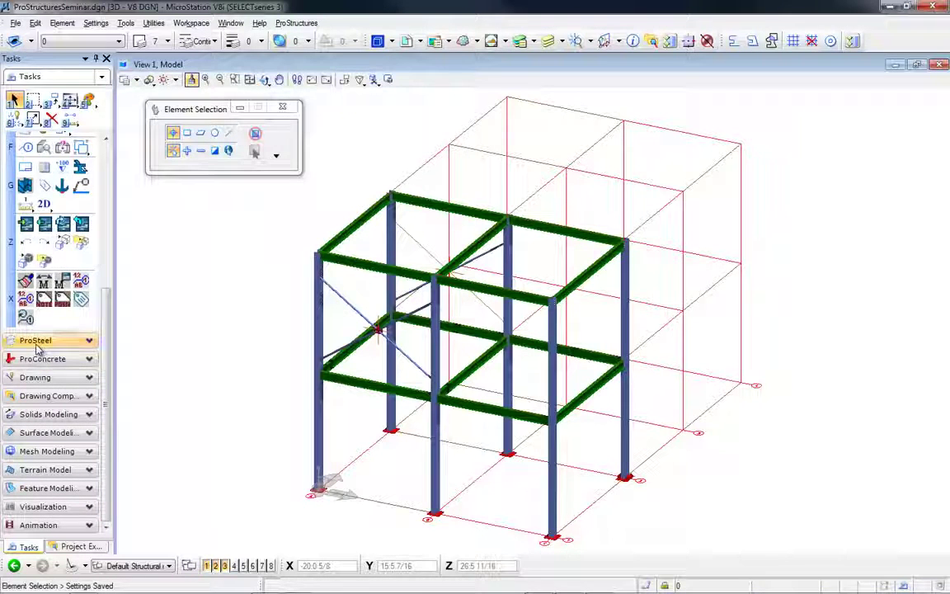
click(37, 343)
scroll(103, 215, up, 3)
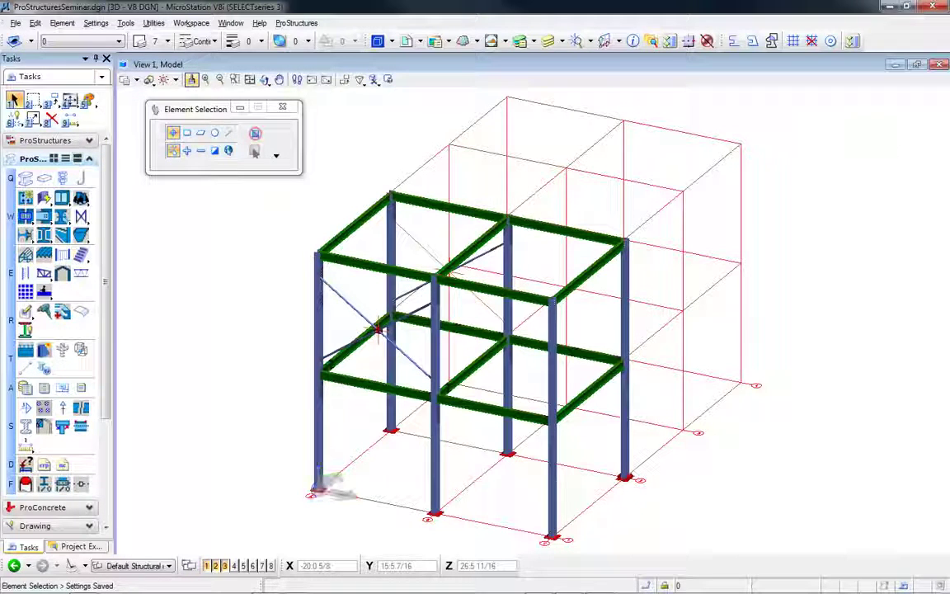
click(25, 255)
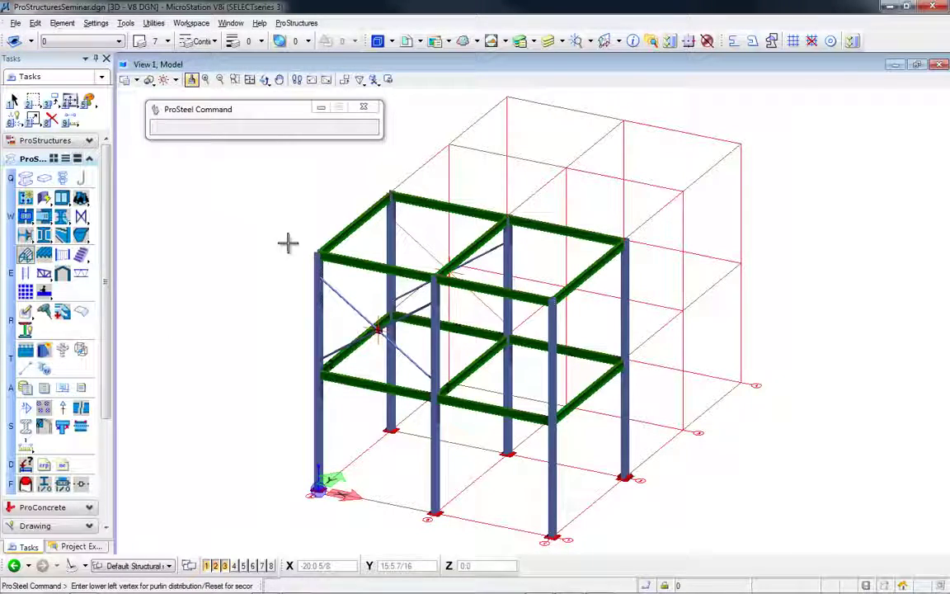
scroll(329, 256, up, 4)
click(369, 266)
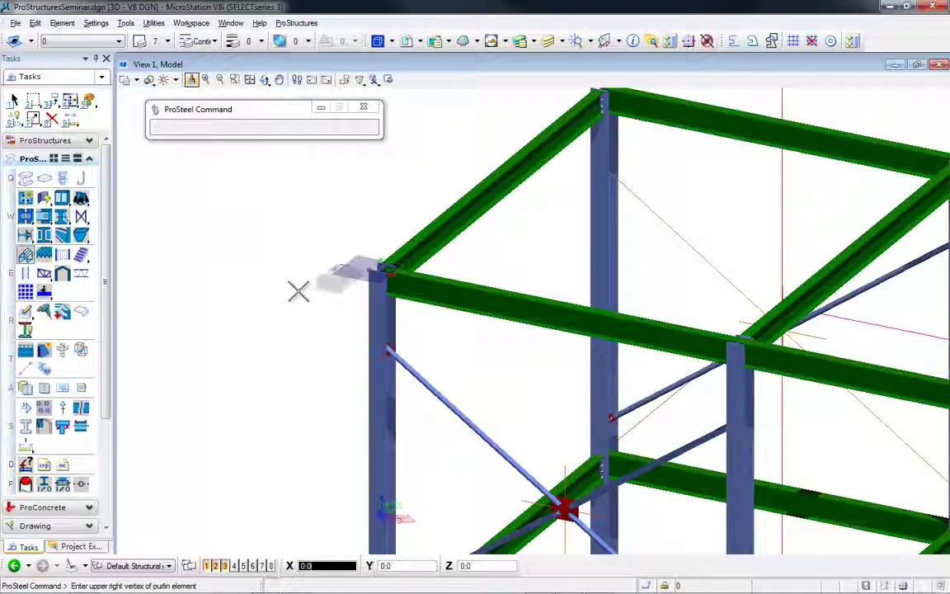
scroll(299, 291, down, 3)
scroll(677, 212, up, 5)
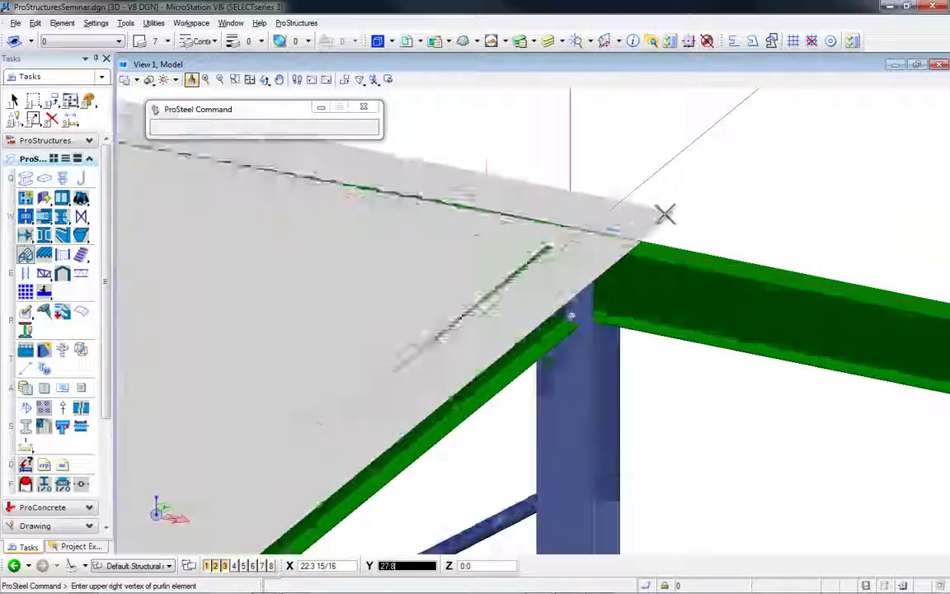
click(577, 239)
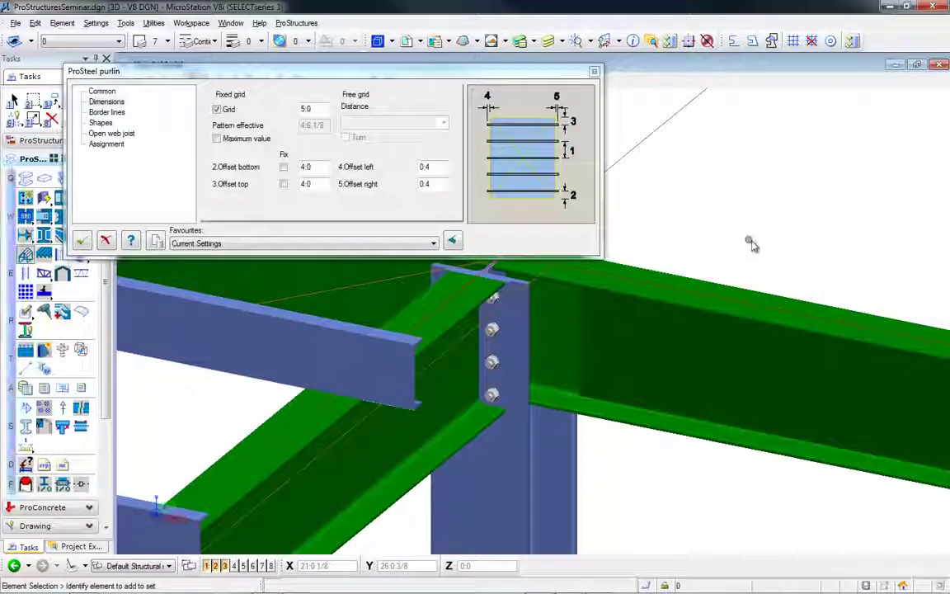
scroll(754, 247, down, 2)
scroll(758, 248, down, 2)
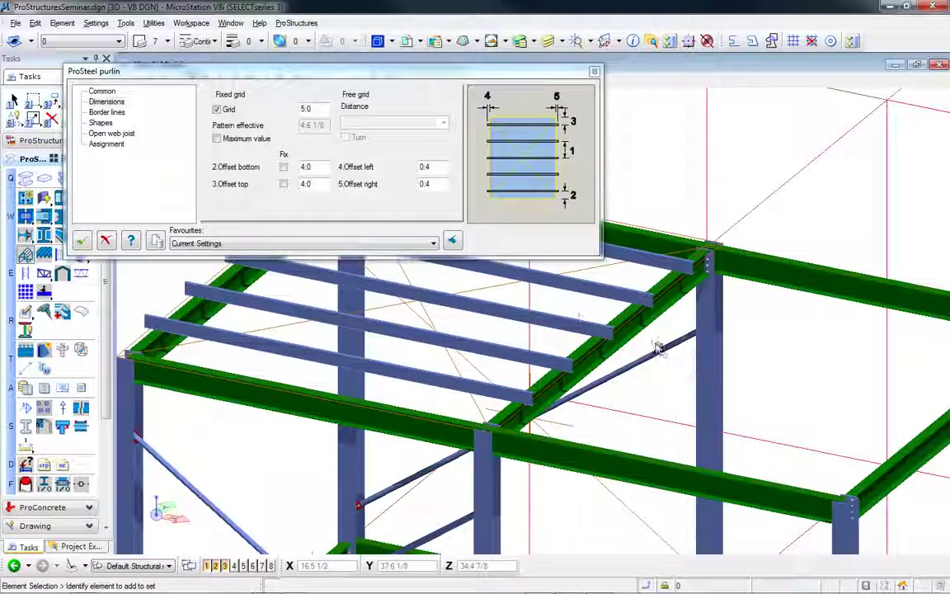
- Try a fixed grid spacing of 8:0 for the roof purlins
click(103, 92)
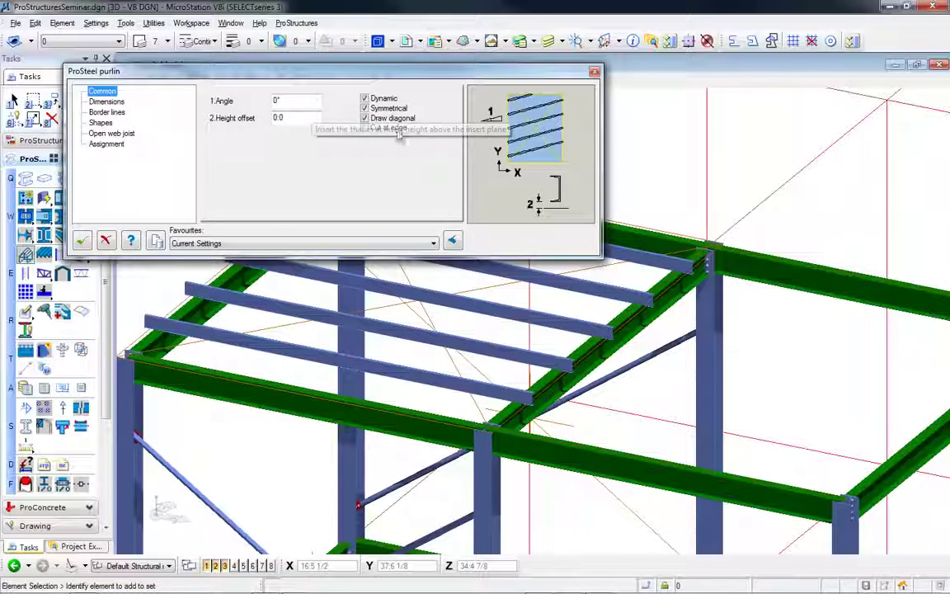
click(107, 102)
click(307, 109)
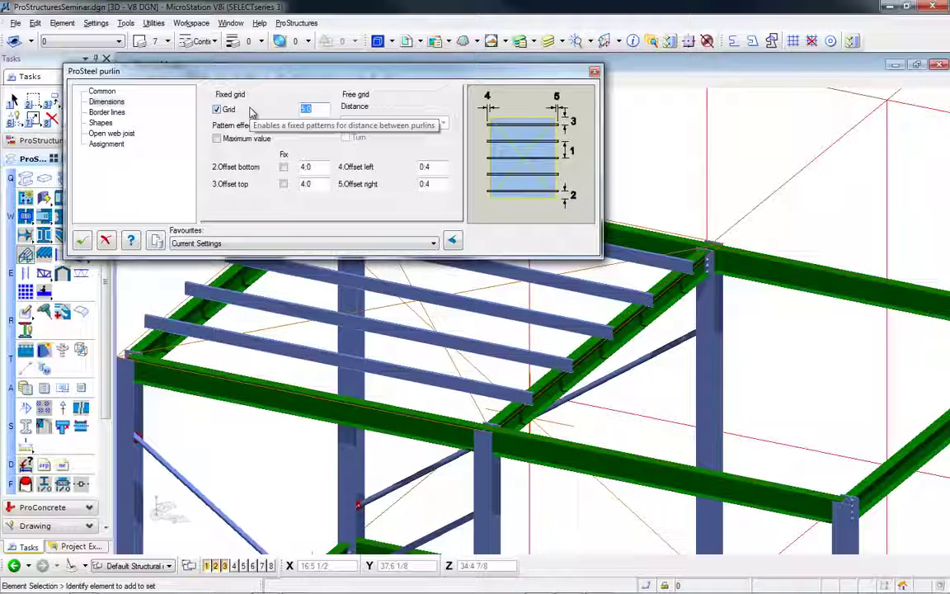
click(324, 170)
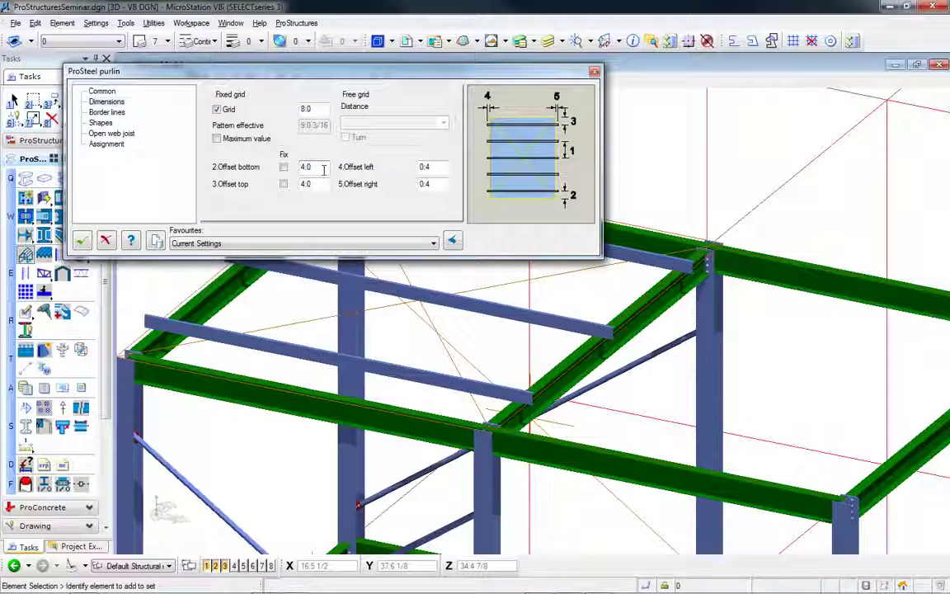
- Set the purlins' fixed grid spacing to 6:0 and accept the purlin distribution
double_click(309, 109)
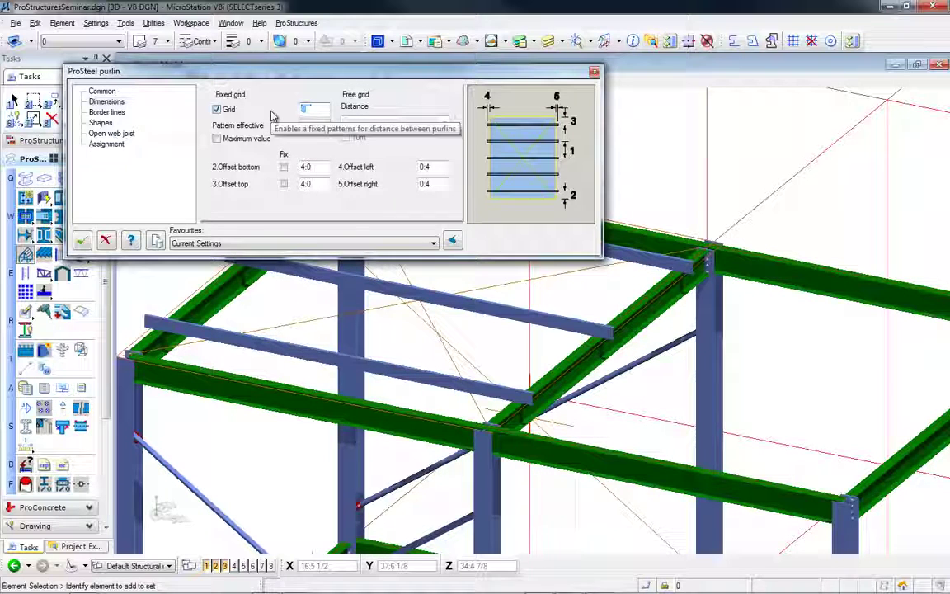
text(6:)
click(318, 167)
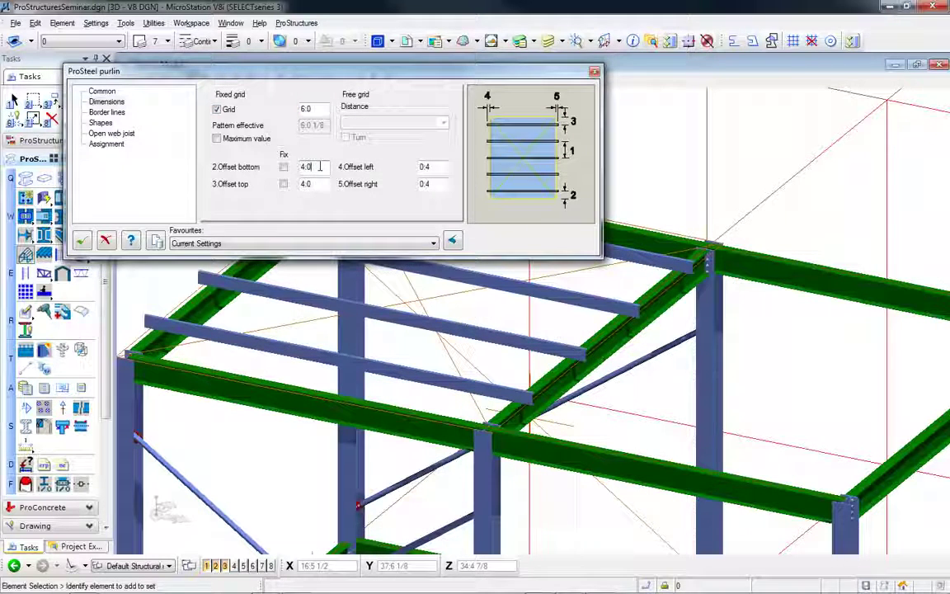
click(81, 240)
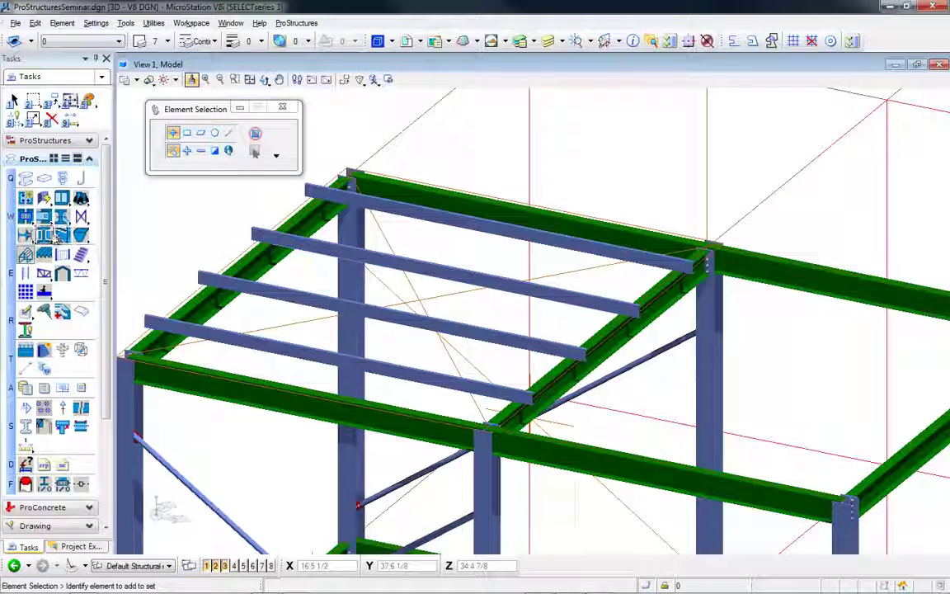
- Connect all four purlins to the outer roof beam with an L5x5x5/16 angle purlin connection and accept it
click(62, 216)
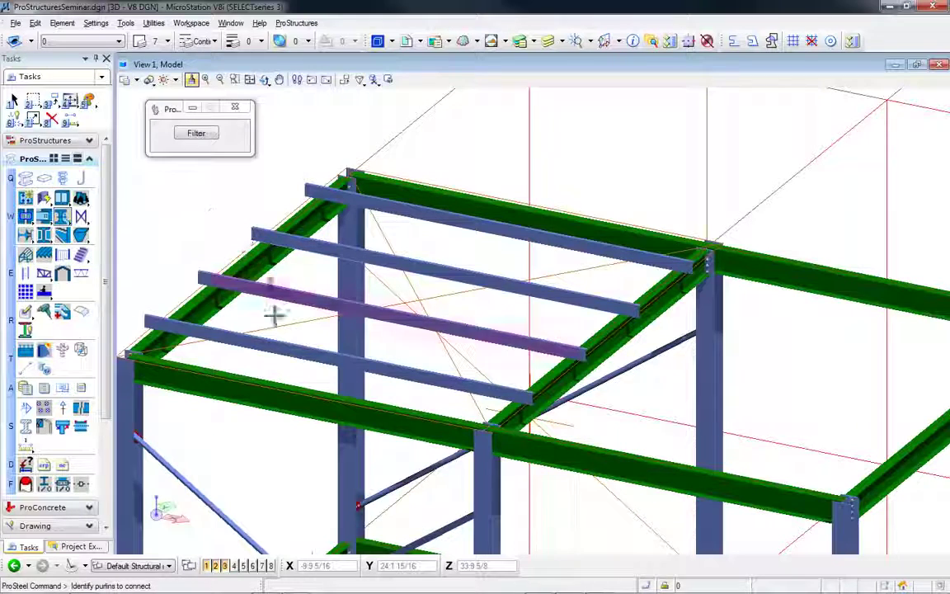
click(295, 353)
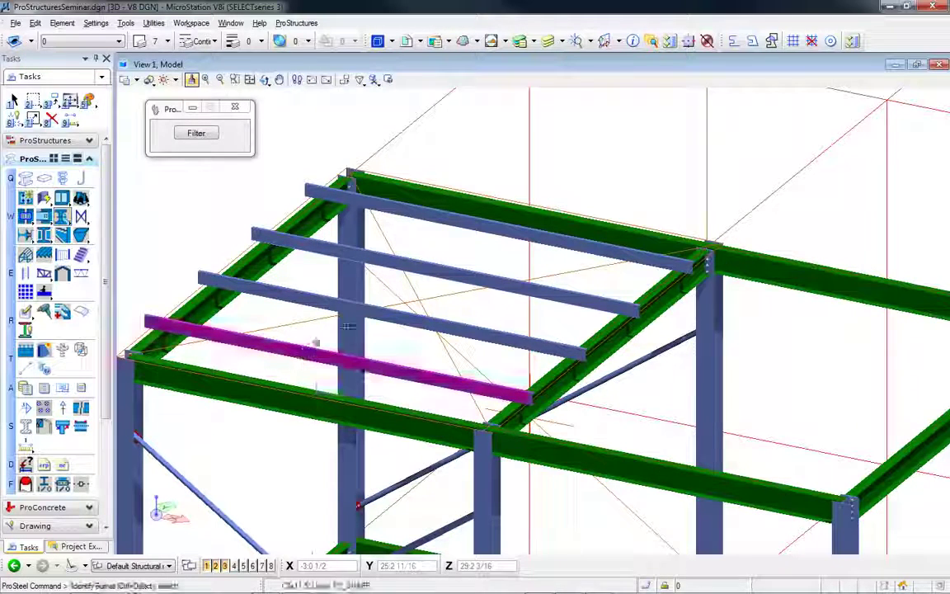
click(400, 320)
click(548, 298)
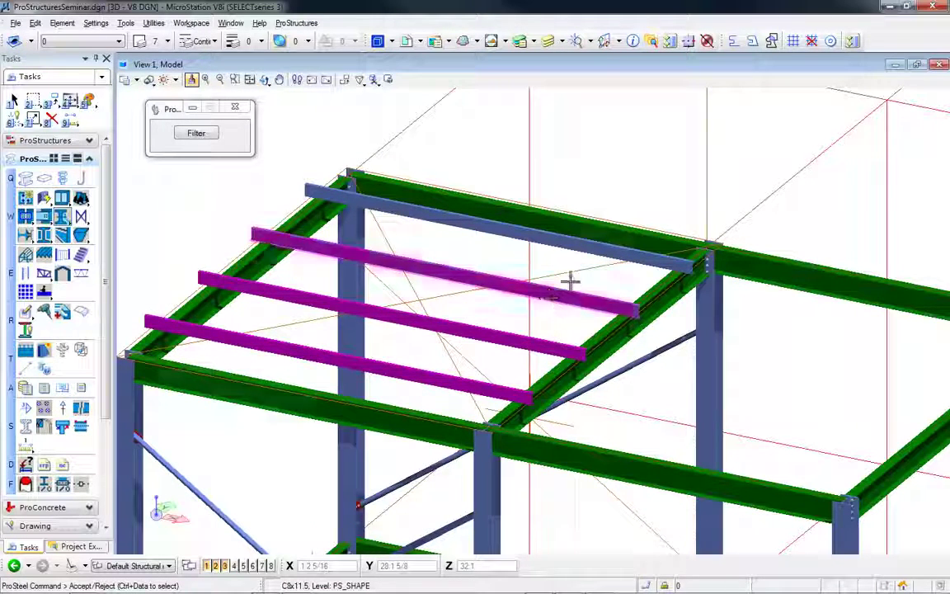
click(561, 246)
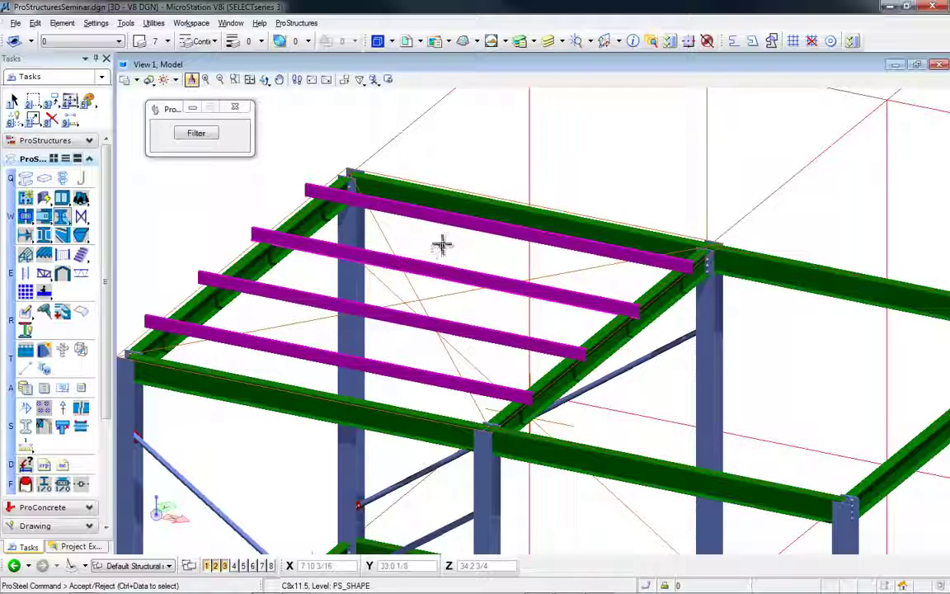
click(442, 244)
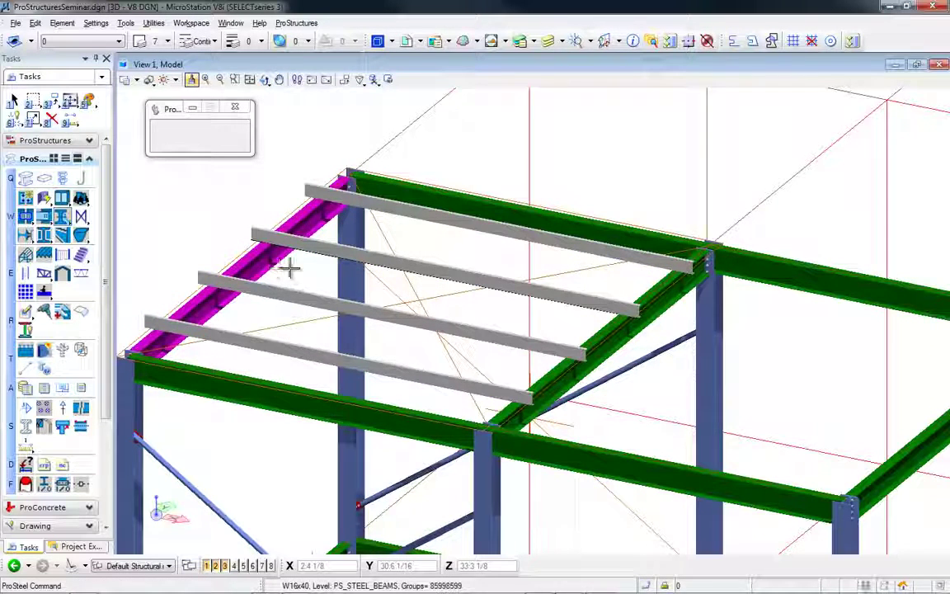
click(288, 265)
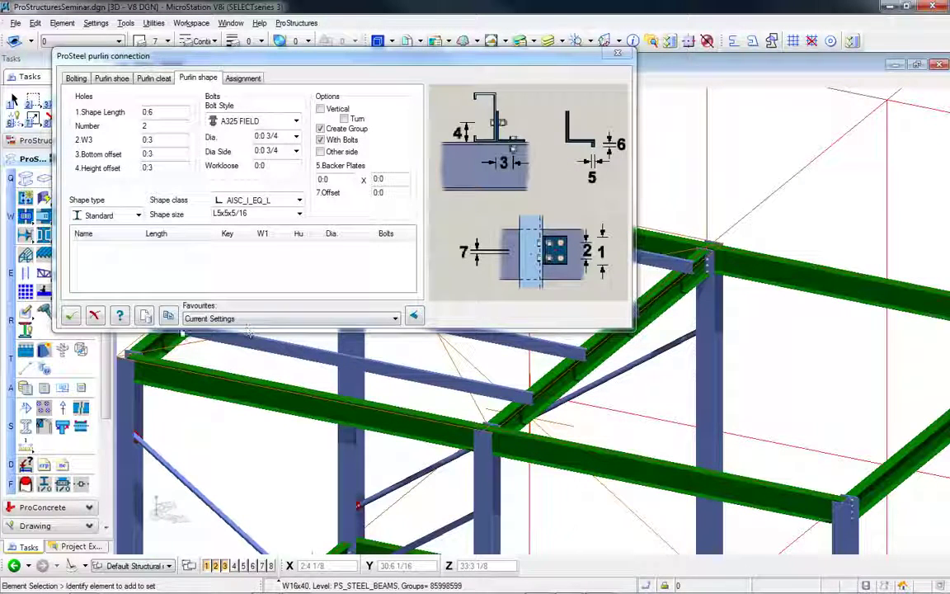
click(71, 319)
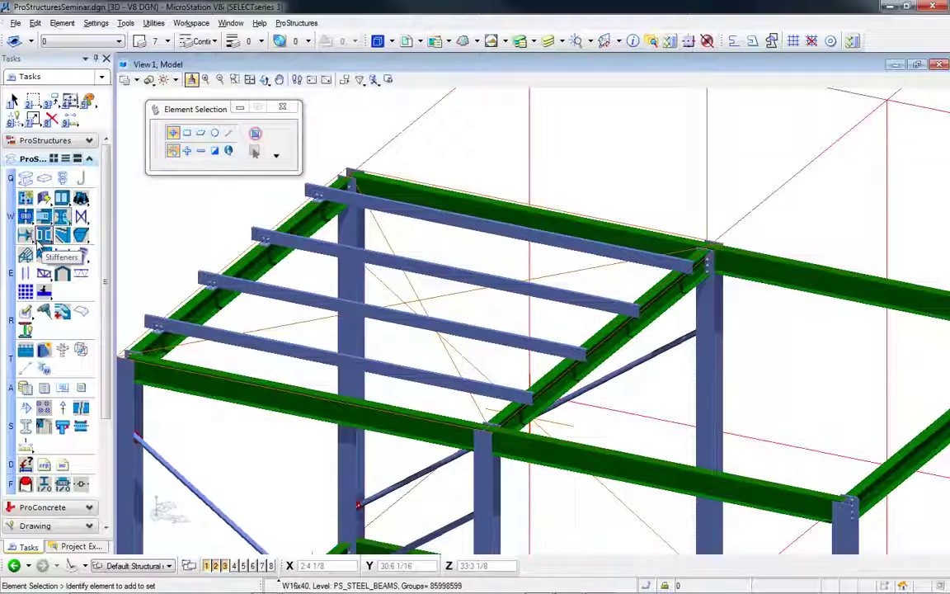
- Connect the same four purlins to the middle roof beam with the current purlin connection settings and check a bolted end
click(43, 201)
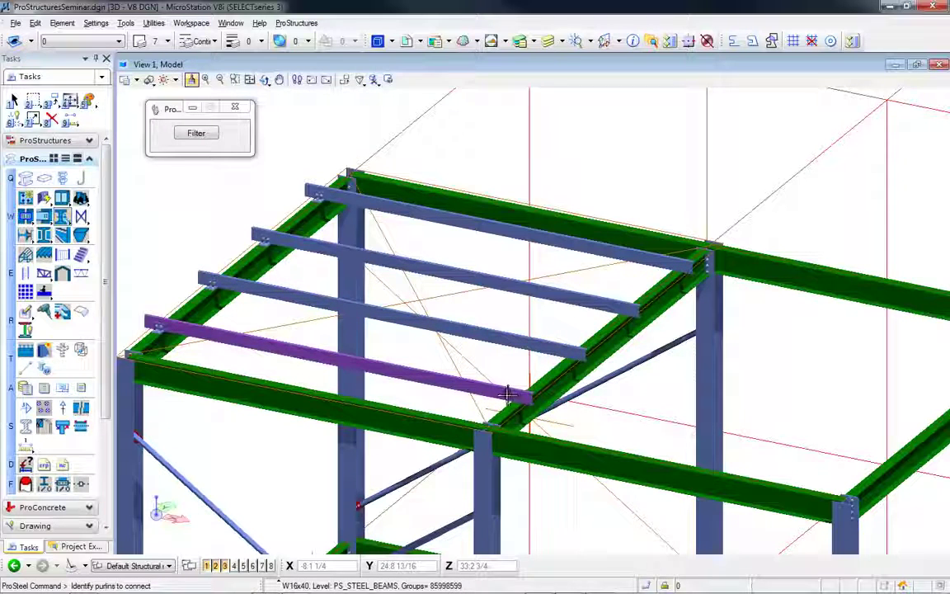
click(478, 381)
ctrl+click(547, 348)
ctrl+click(605, 299)
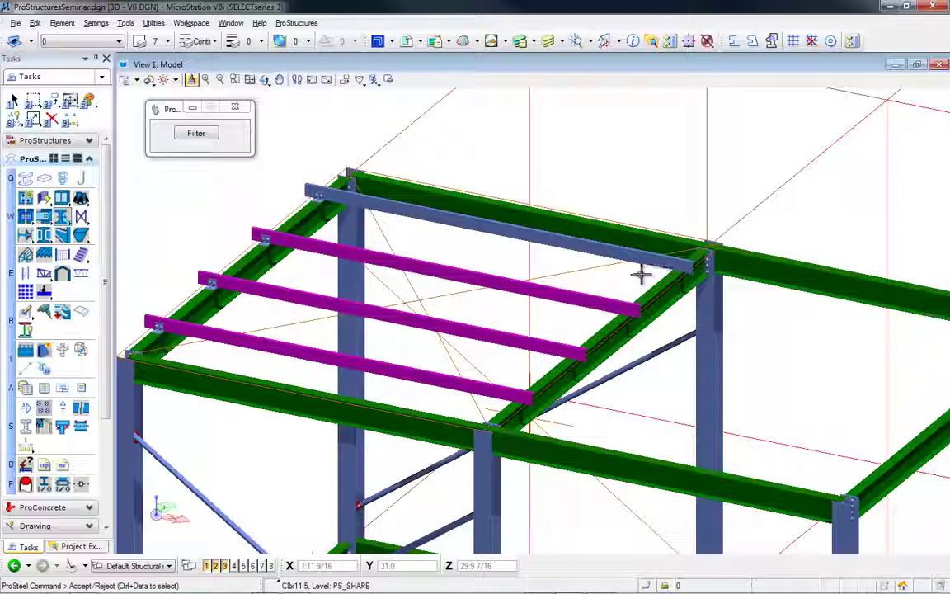
ctrl+click(646, 263)
right_click(646, 286)
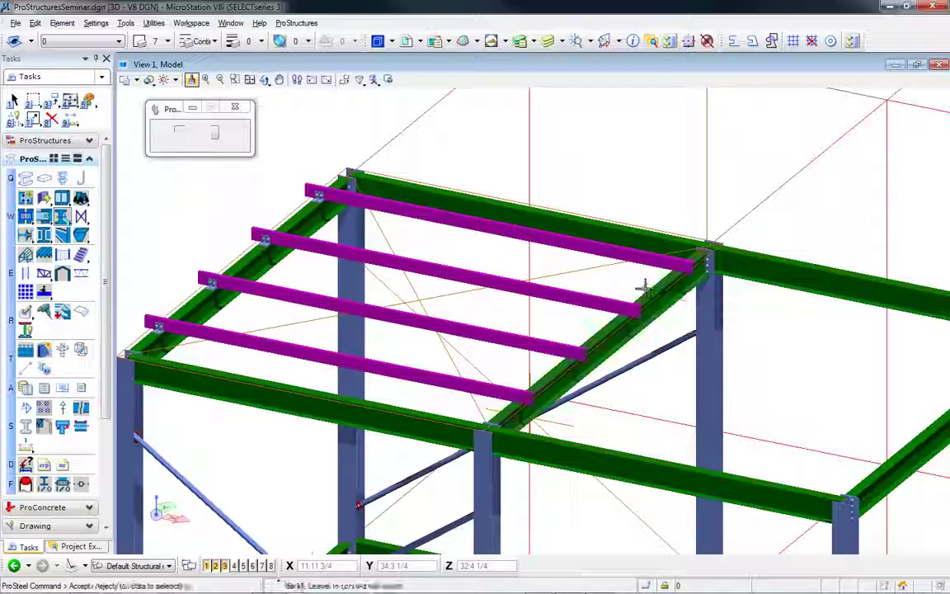
click(638, 287)
right_click(630, 290)
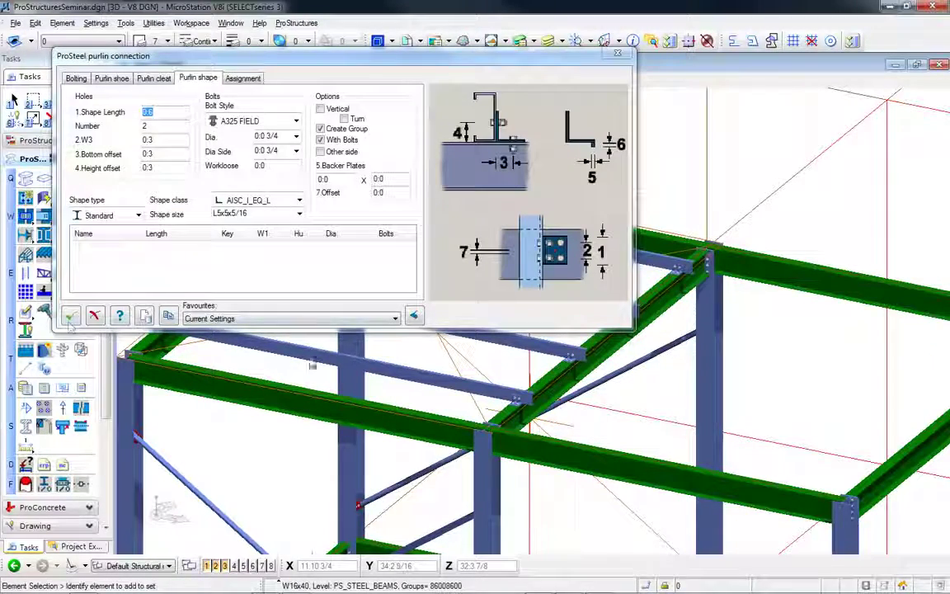
click(70, 316)
scroll(549, 404, up, 3)
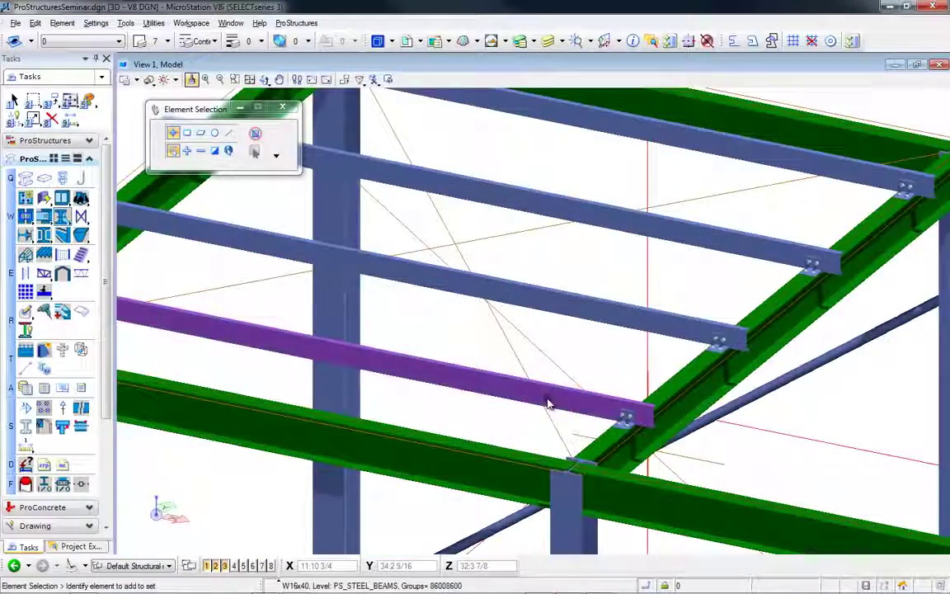
scroll(622, 399, up, 3)
middle_drag(724, 459, 509, 285)
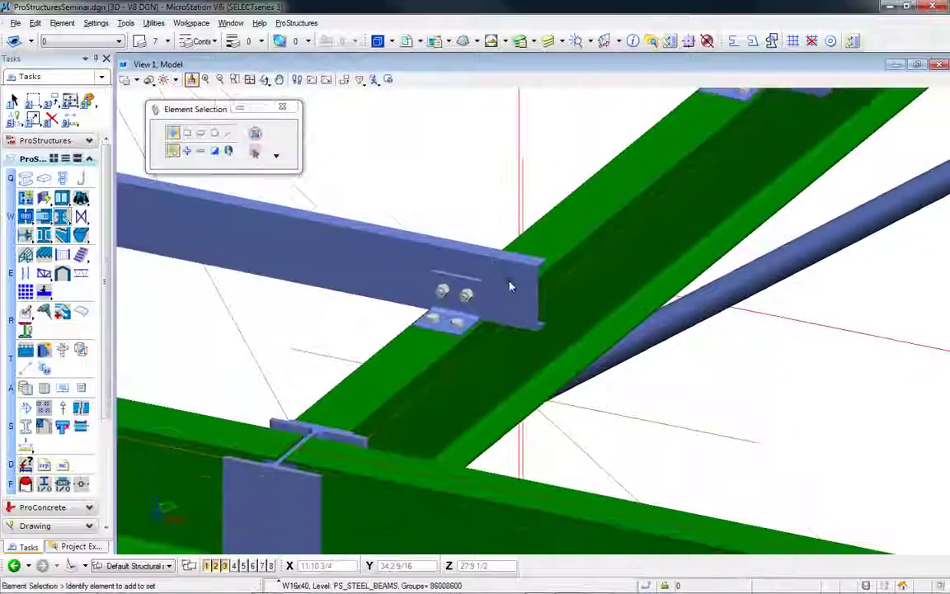
- Open the ProSteel display classes and name class 01 Steel
middle_click(470, 180)
middle_click(470, 180)
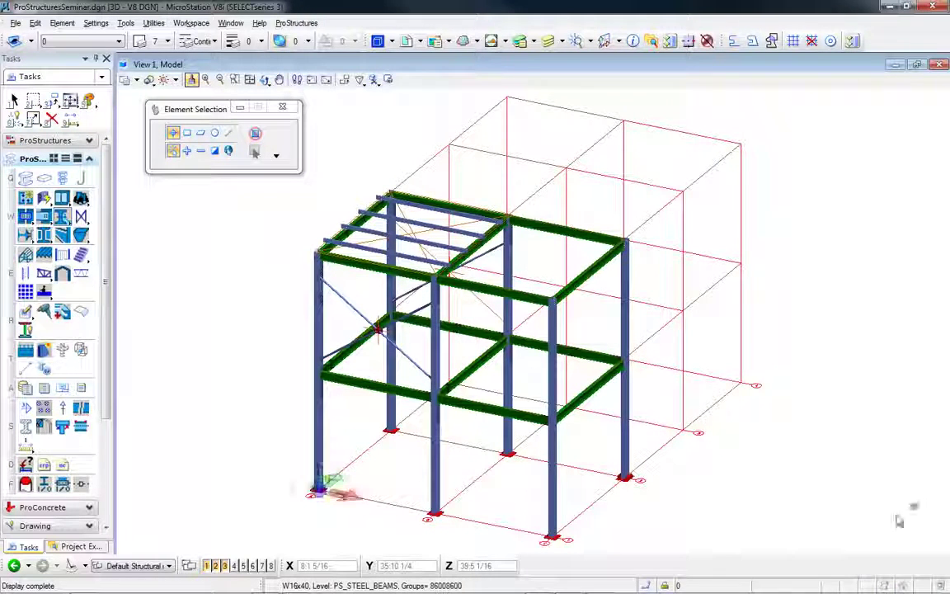
shift+middle_drag(768, 417, 596, 397)
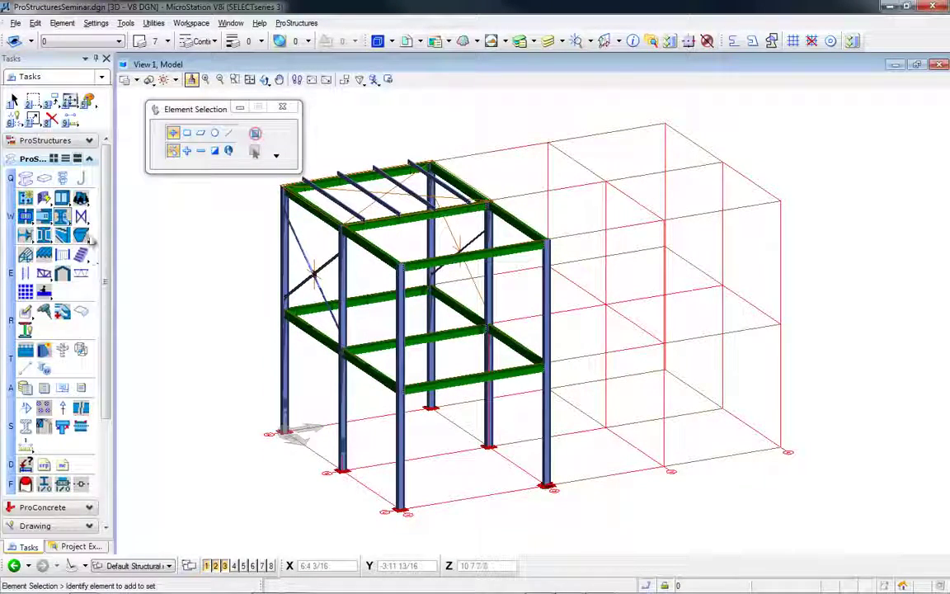
click(66, 142)
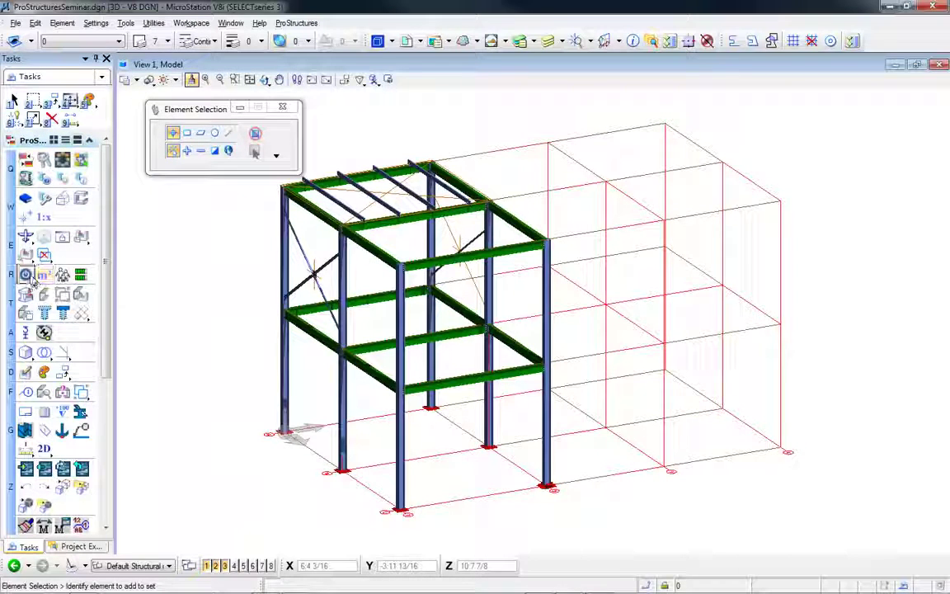
click(26, 274)
click(537, 222)
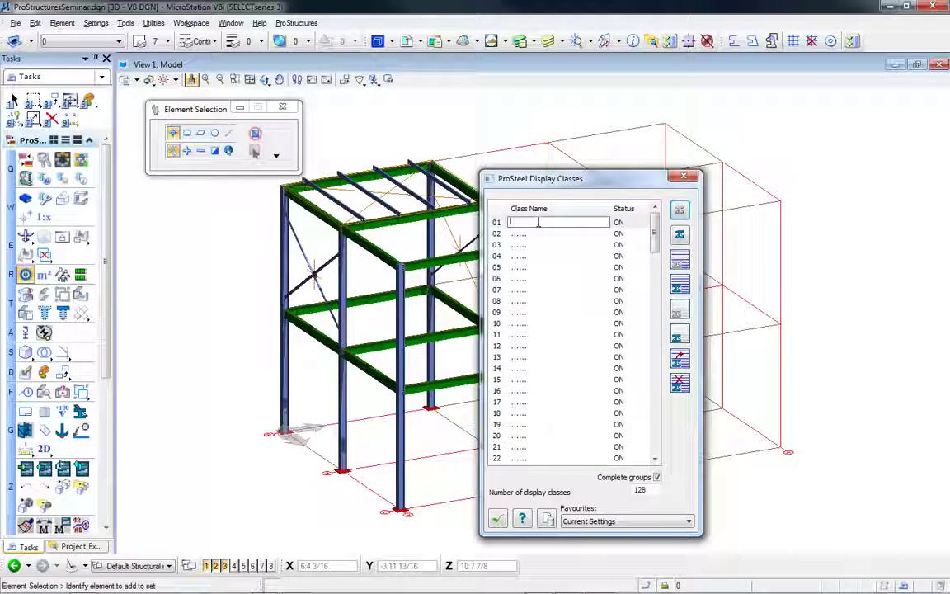
text(Steel)
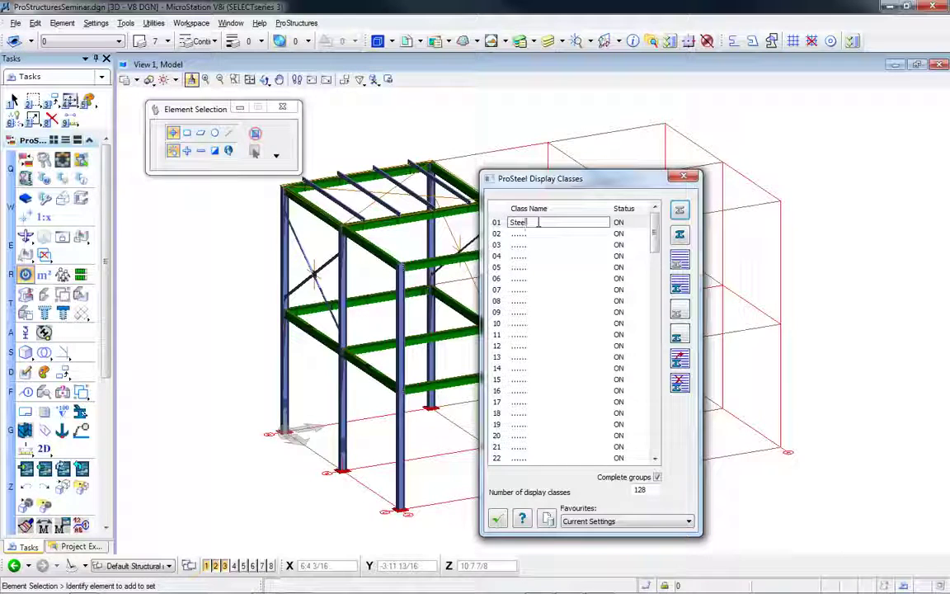
- Assign the whole steel structure to the Steel display class and set the class status to OFF
click(680, 360)
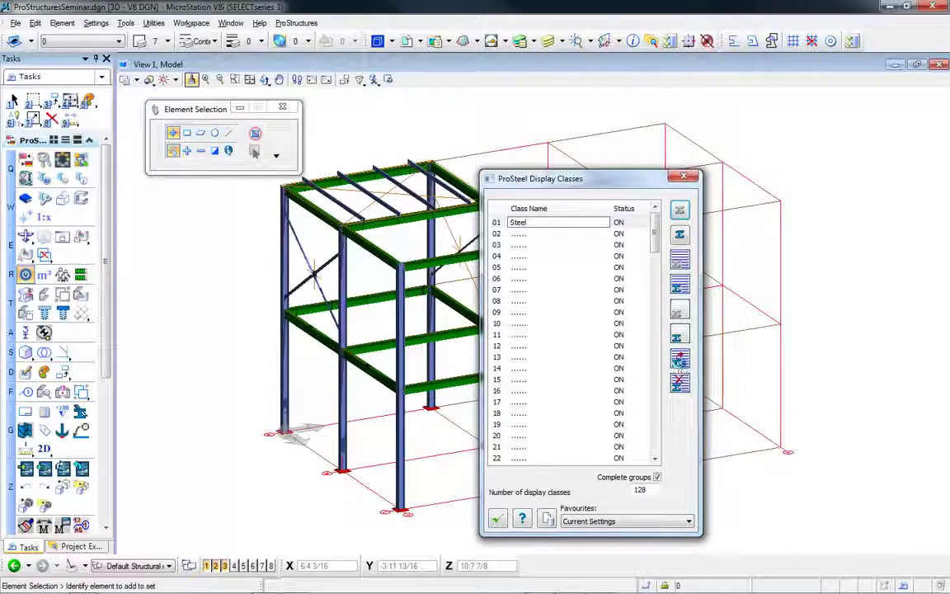
drag(260, 136, 608, 516)
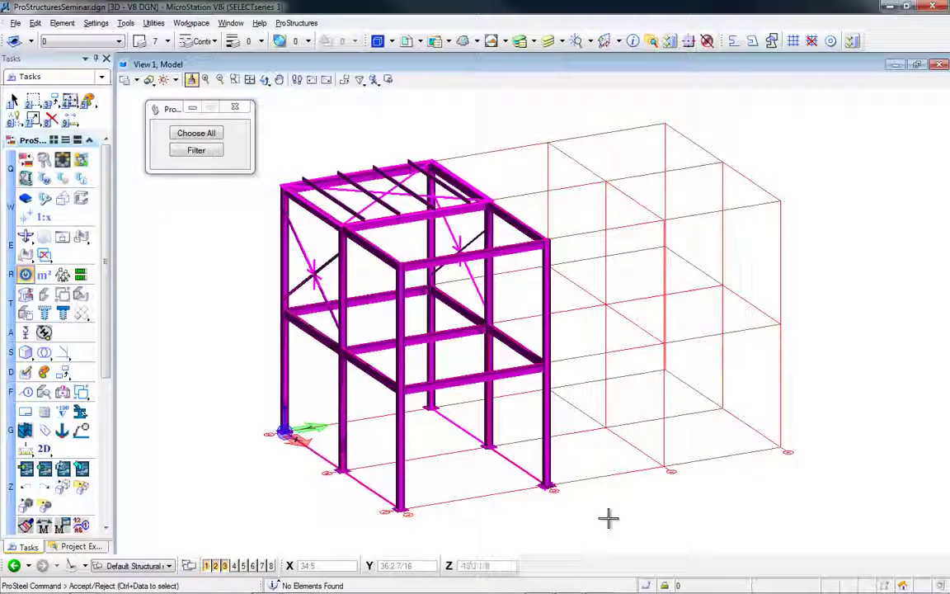
click(608, 515)
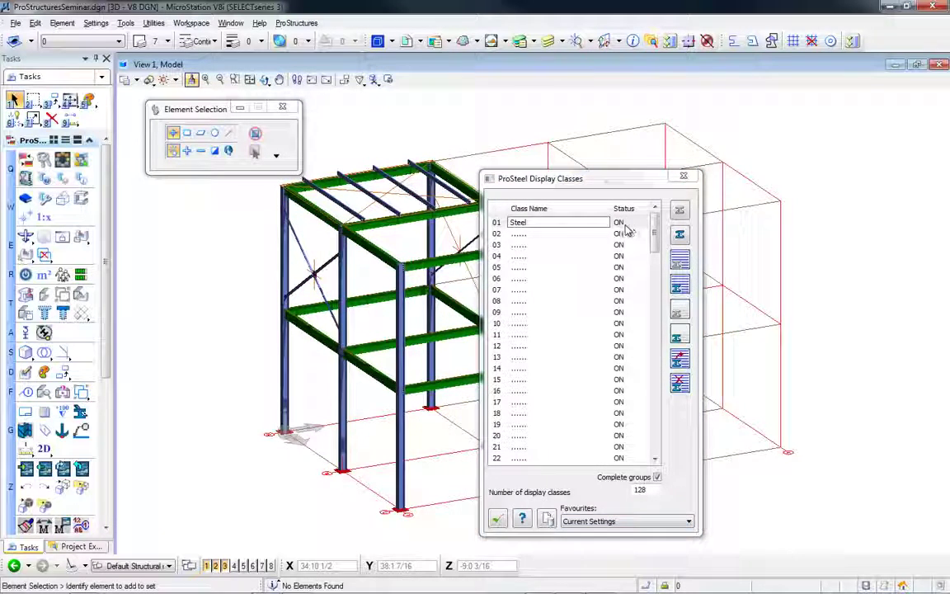
click(620, 223)
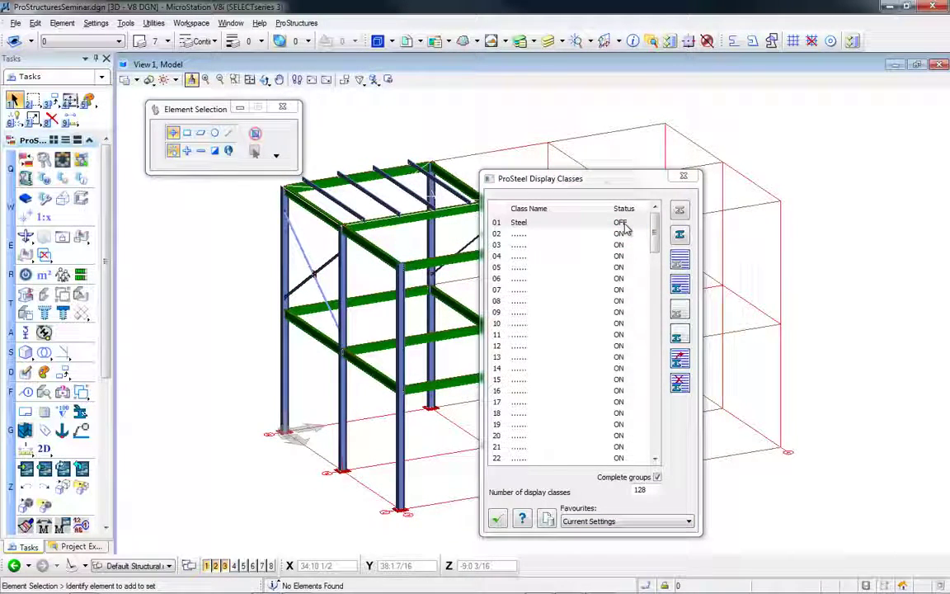
- Close the display classes and import the eSeminar concrete ISM file with the default transformation settings
click(683, 176)
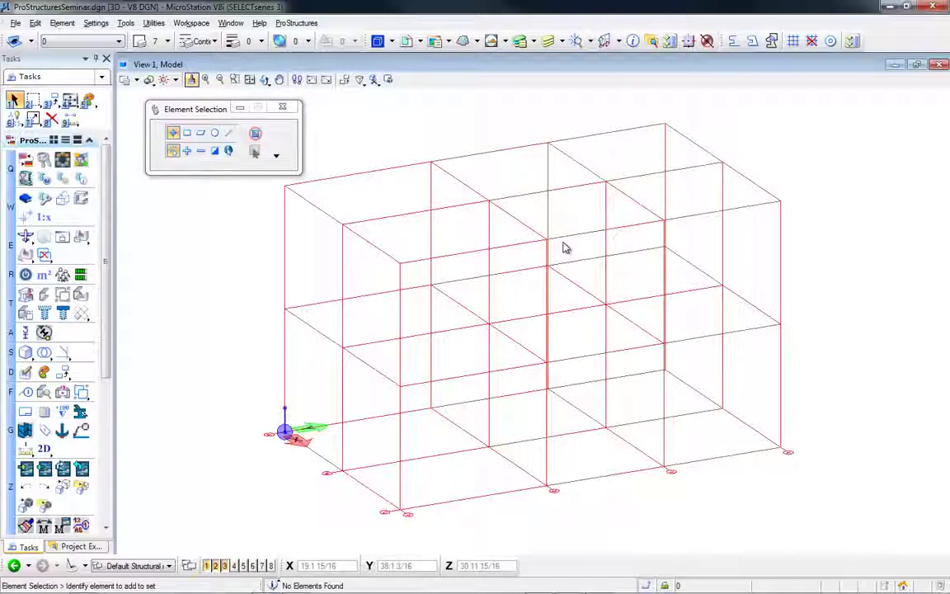
shift+middle_drag(604, 269, 379, 284)
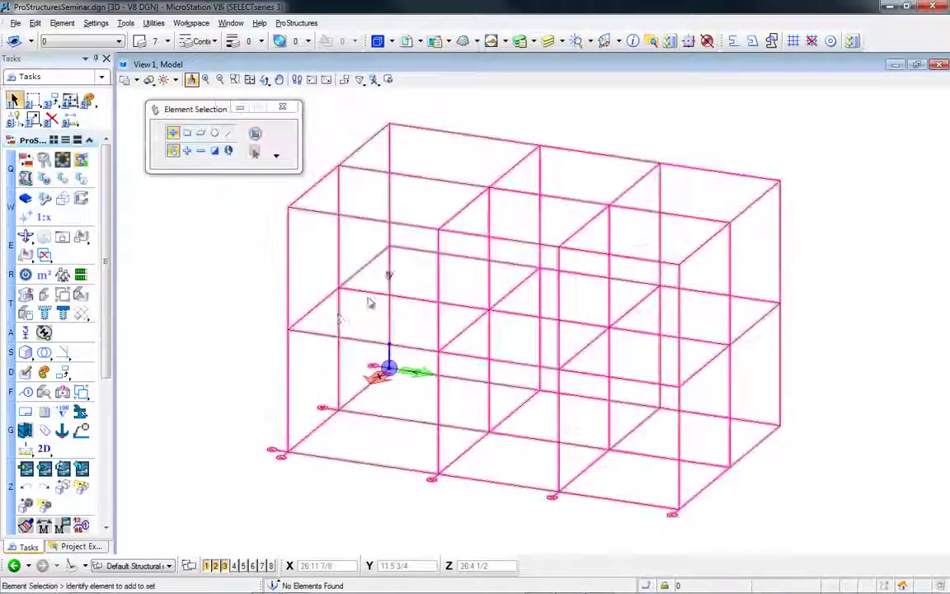
scroll(103, 310, down, 5)
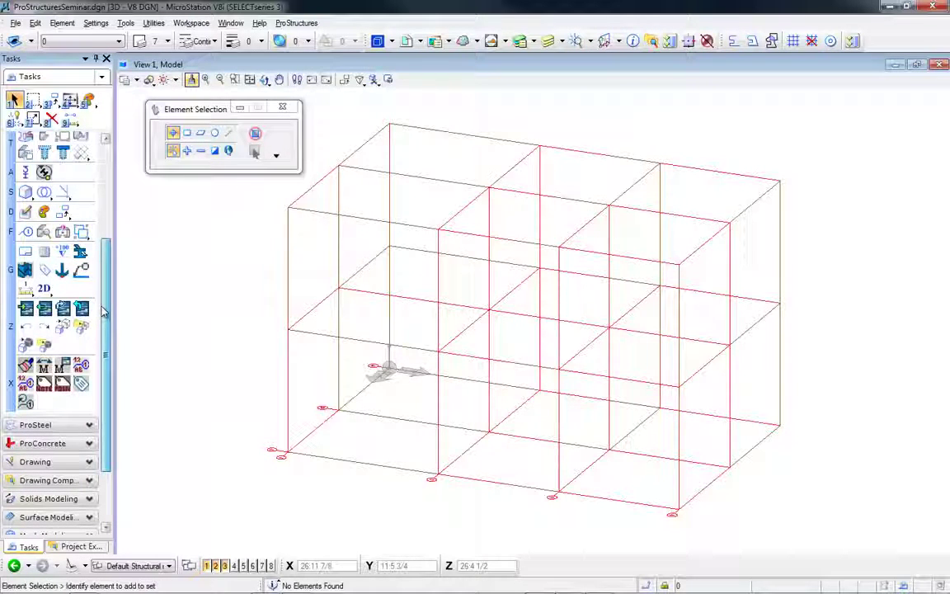
scroll(103, 313, down, 1)
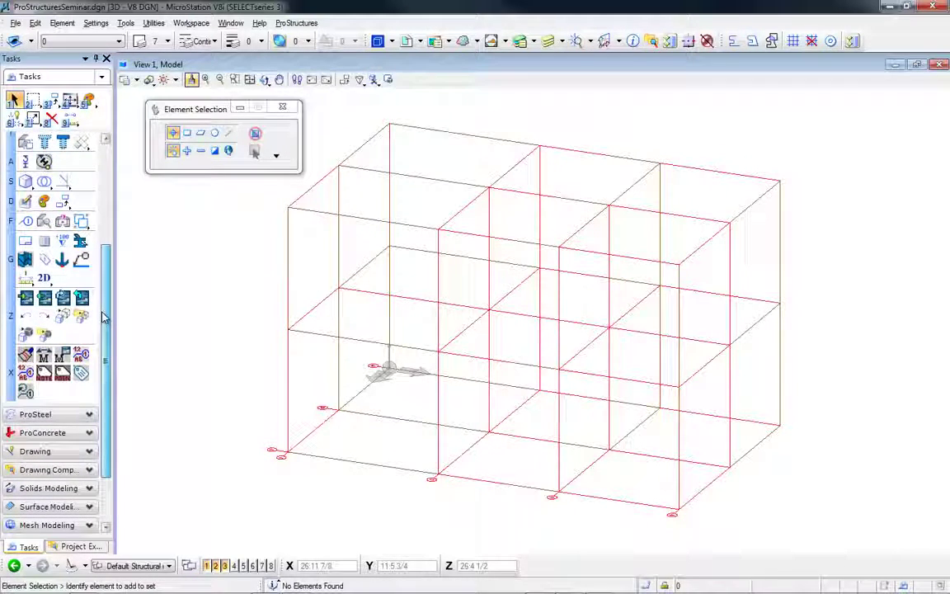
click(49, 301)
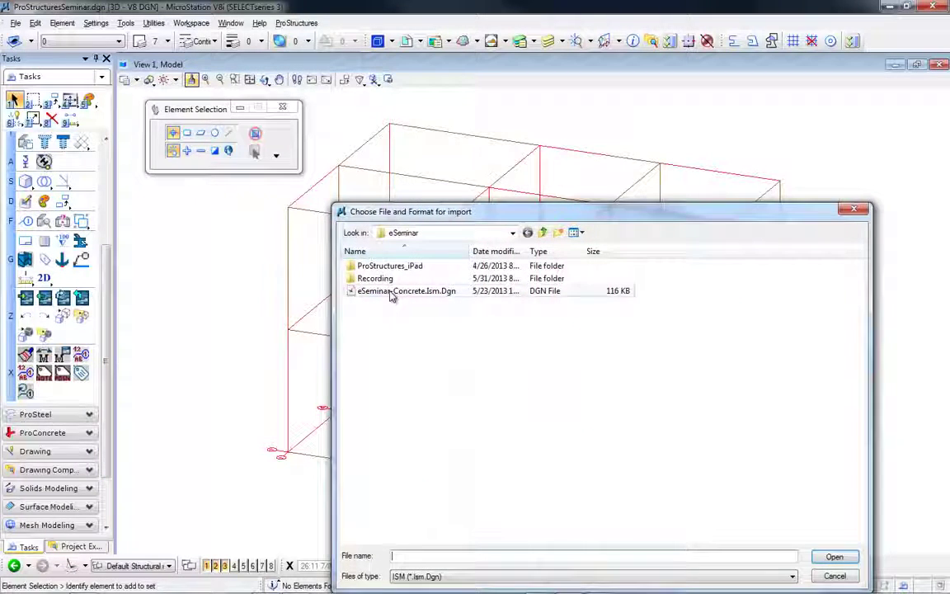
double_click(393, 295)
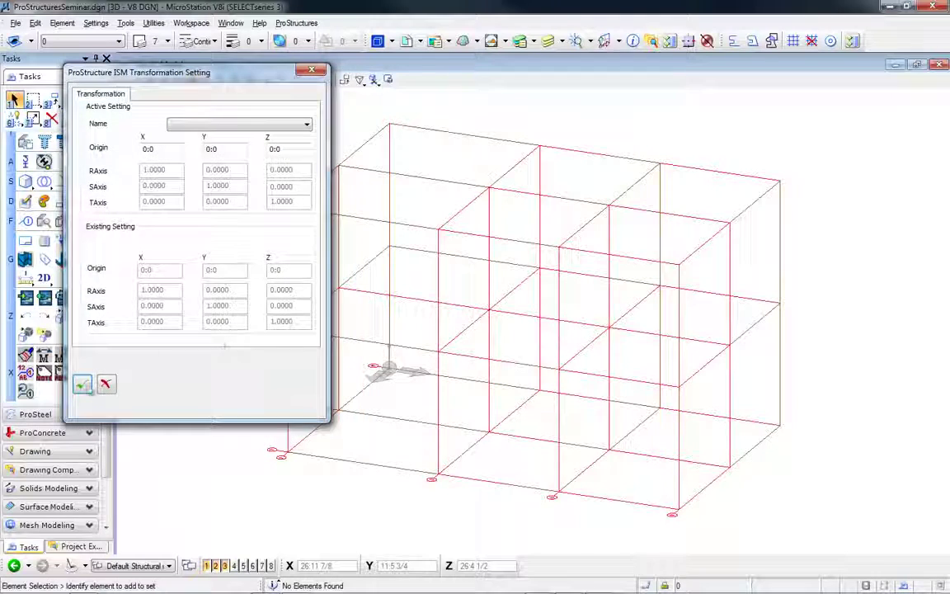
click(82, 385)
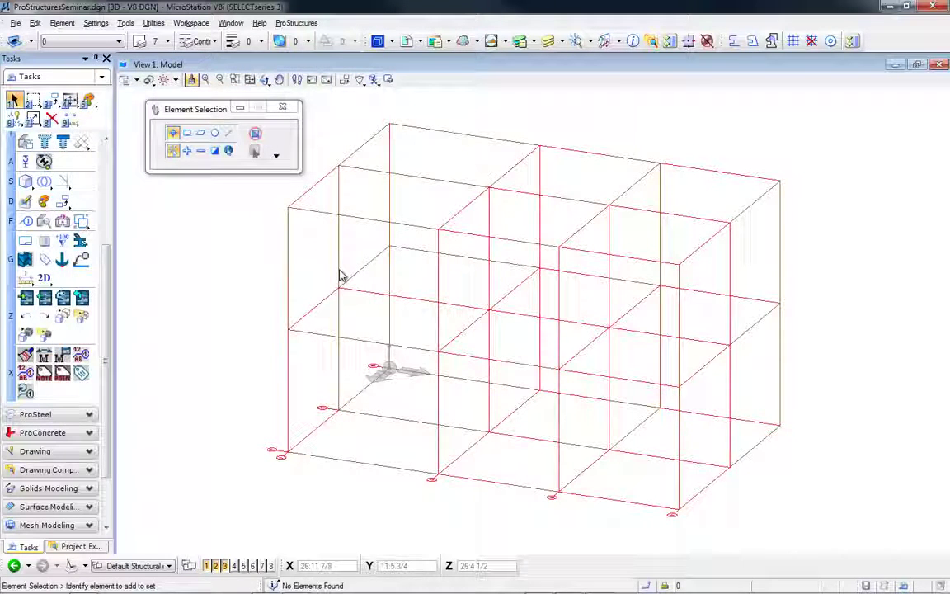
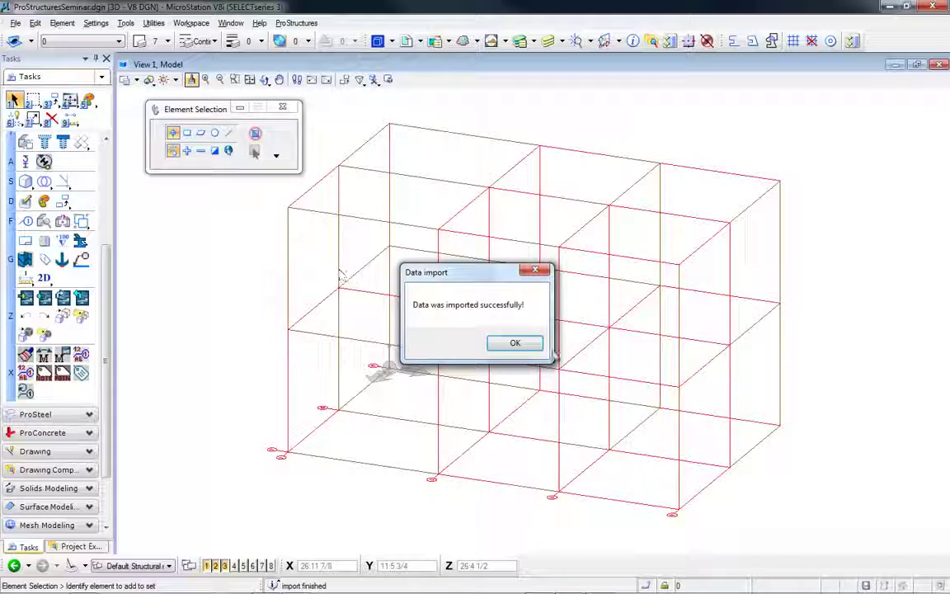
click(533, 348)
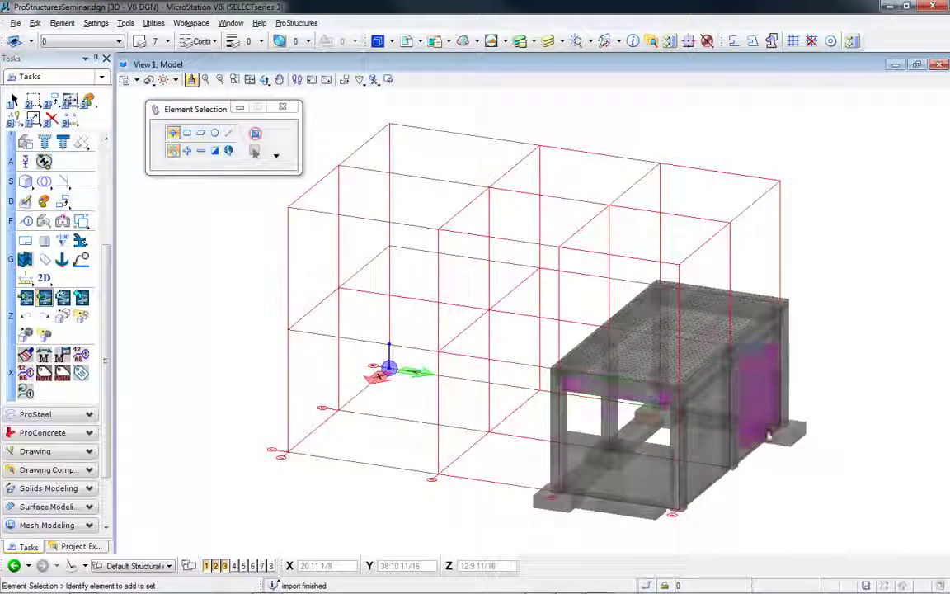
- Examine the imported concrete structure, including the roof slab reinforcement and the foundations below the columns and walls
scroll(672, 509, up, 3)
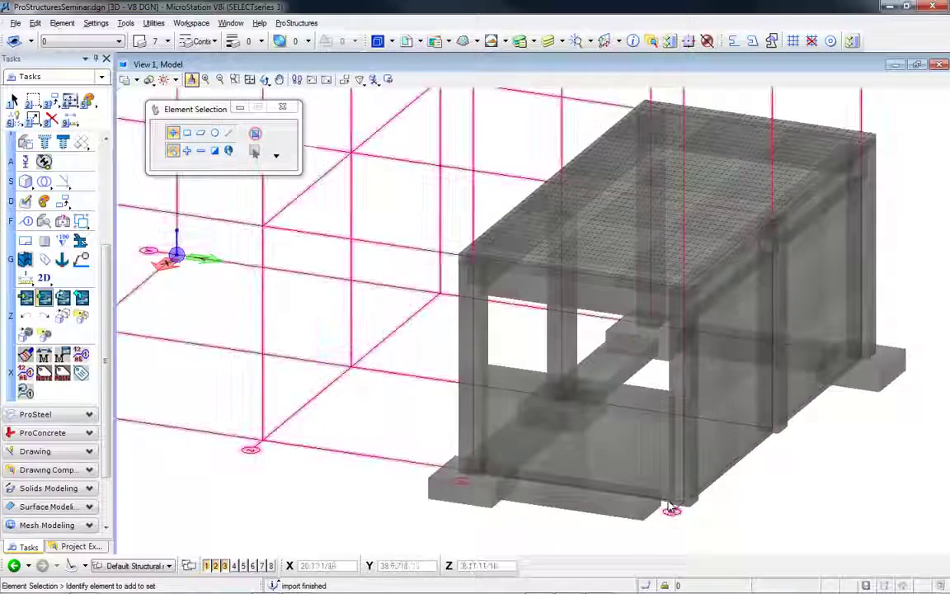
middle_drag(672, 509, 604, 445)
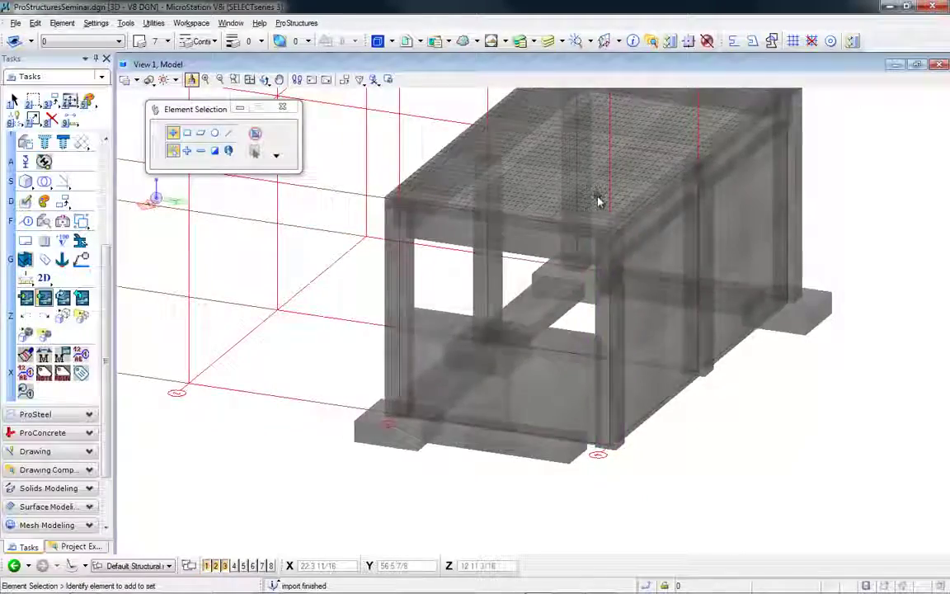
scroll(599, 205, up, 5)
scroll(594, 255, up, 3)
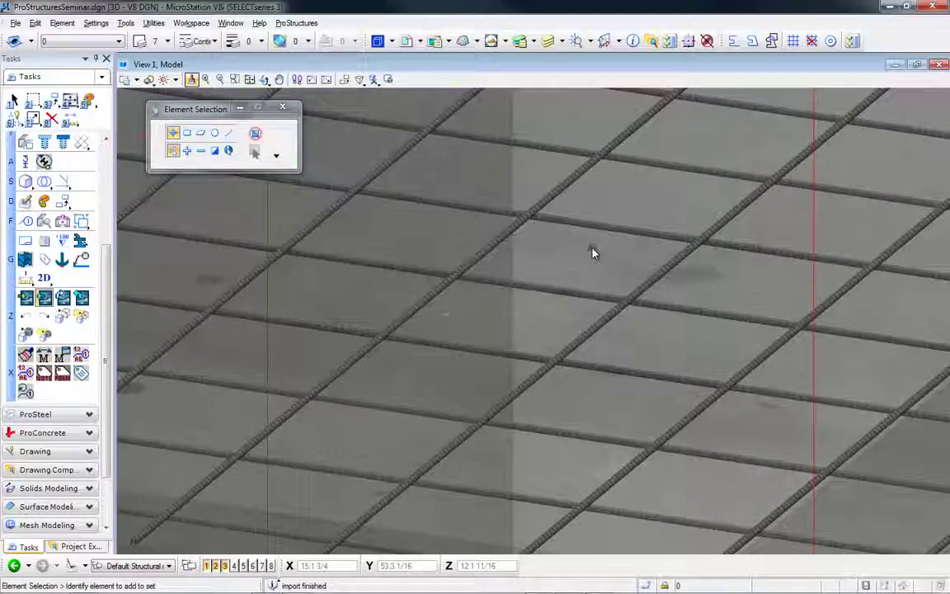
scroll(592, 252, down, 8)
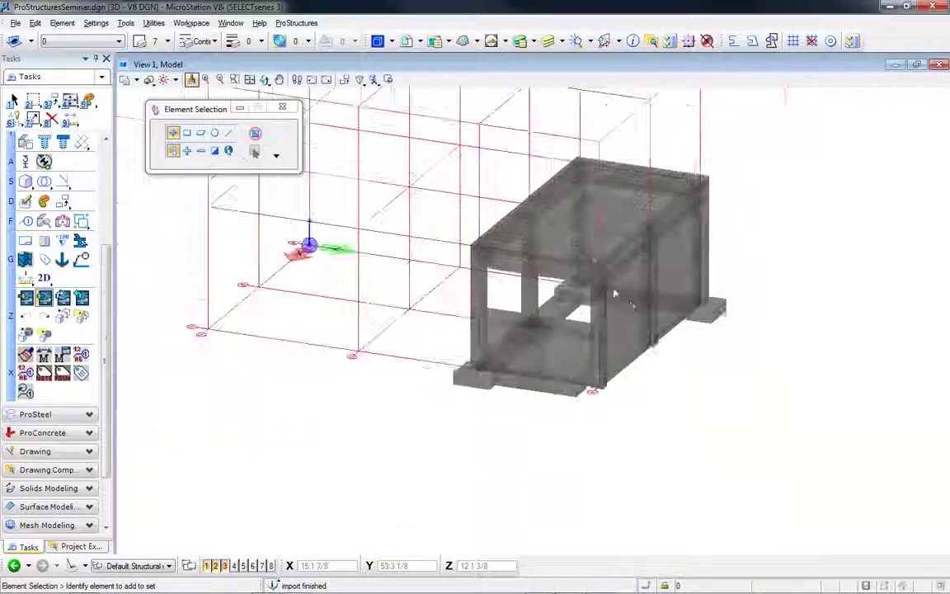
shift+middle_drag(592, 252, 601, 308)
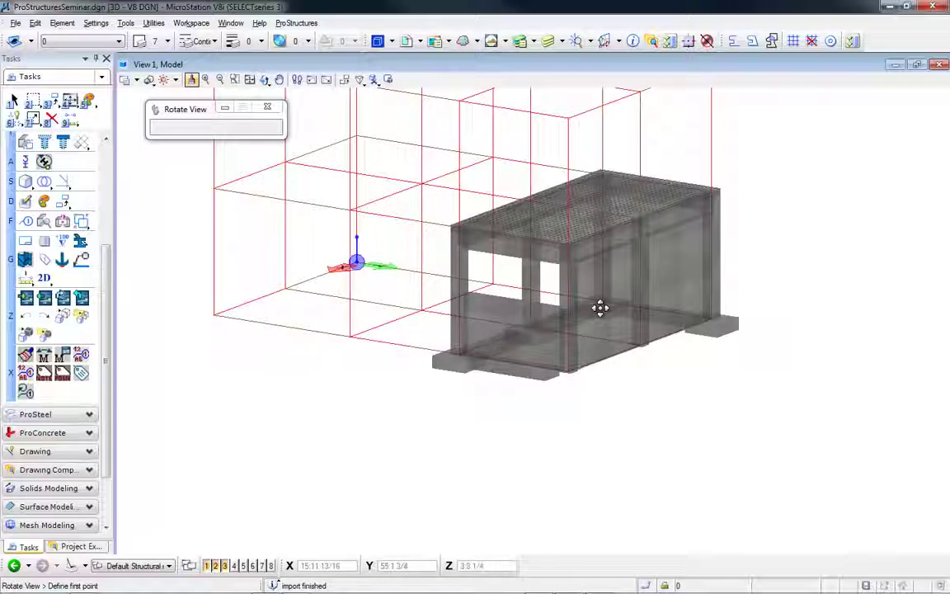
scroll(613, 360, up, 2)
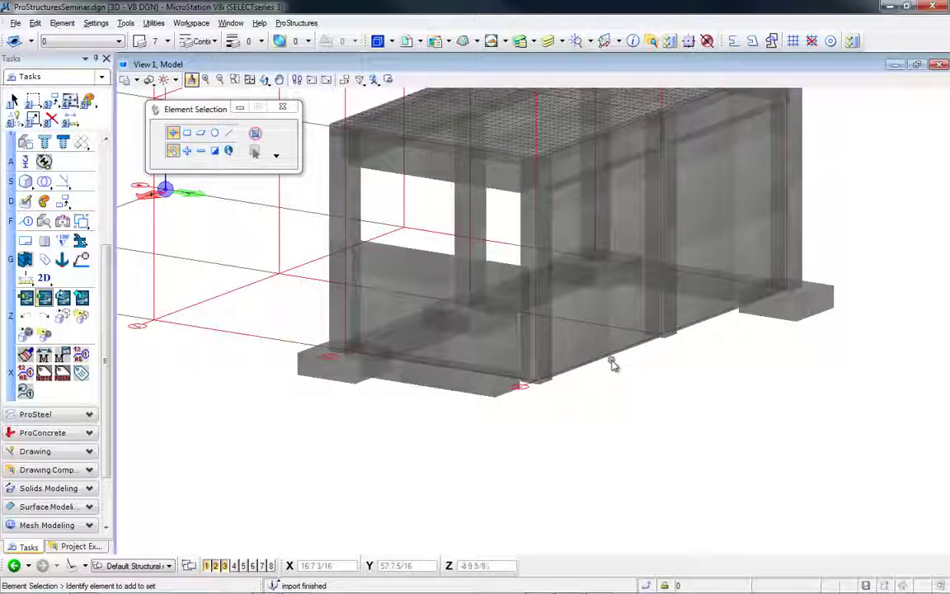
scroll(613, 363, up, 2)
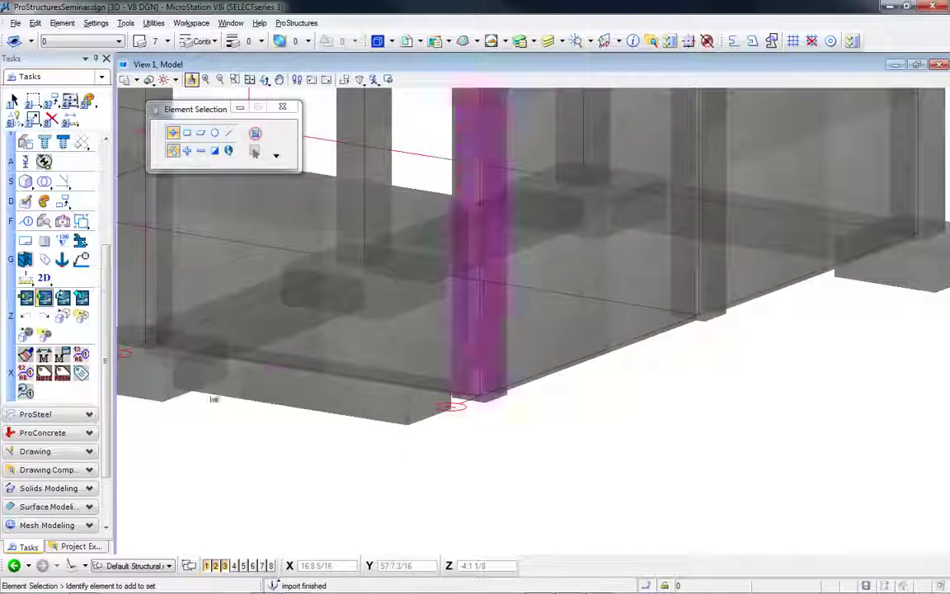
- Add a pad footing from the eSeminar/6x6x2 favourite under the corner column that has no footing, and accept it
click(58, 433)
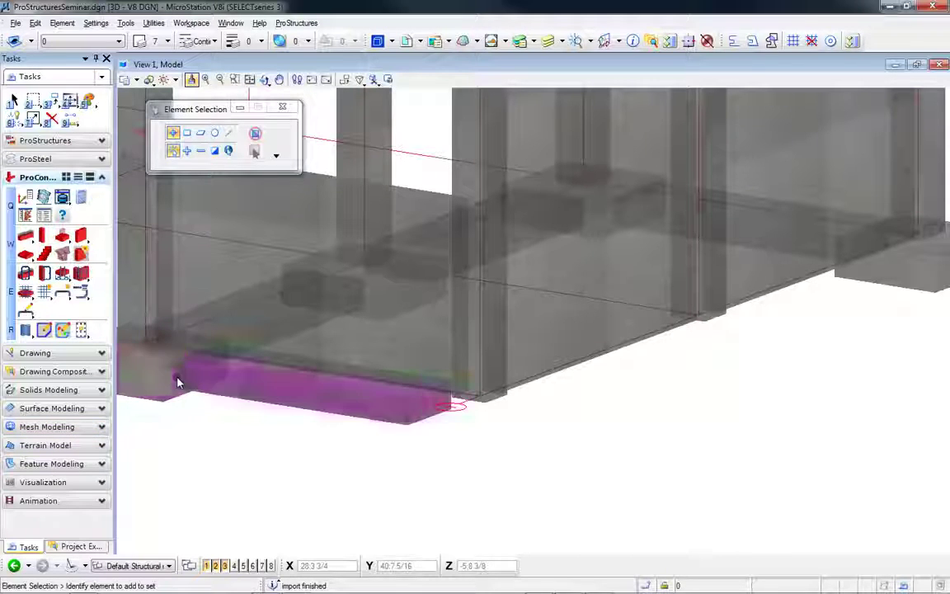
click(63, 236)
click(247, 326)
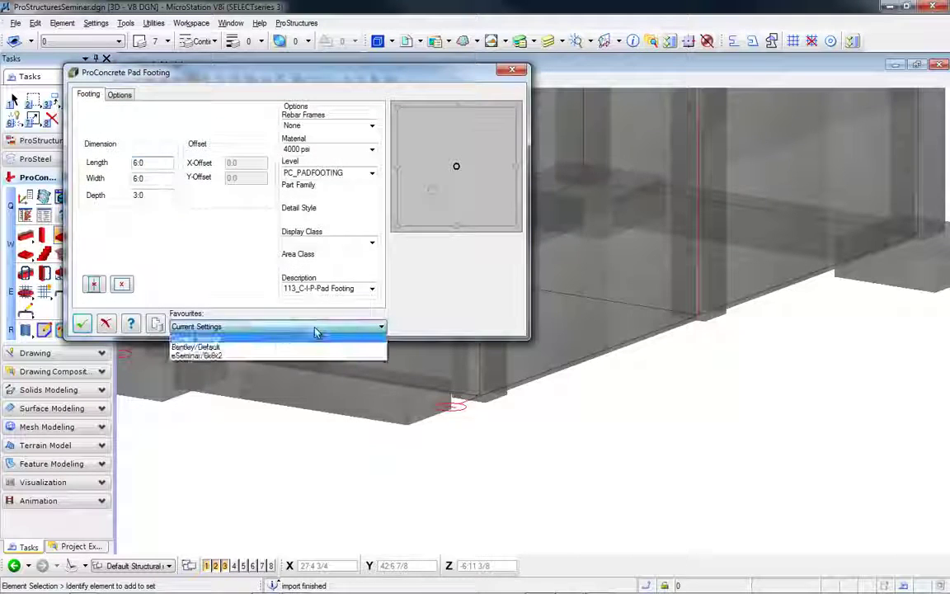
click(221, 355)
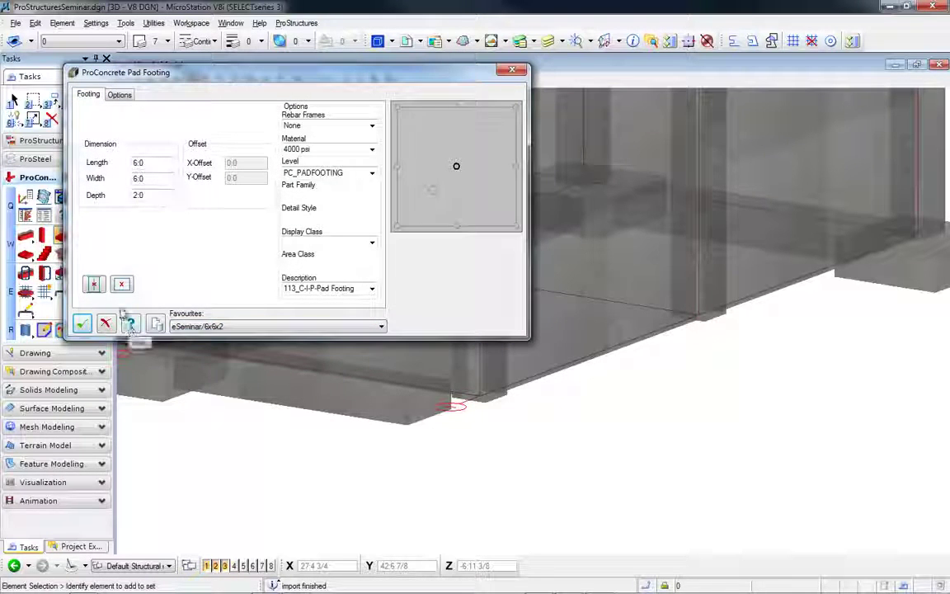
click(93, 284)
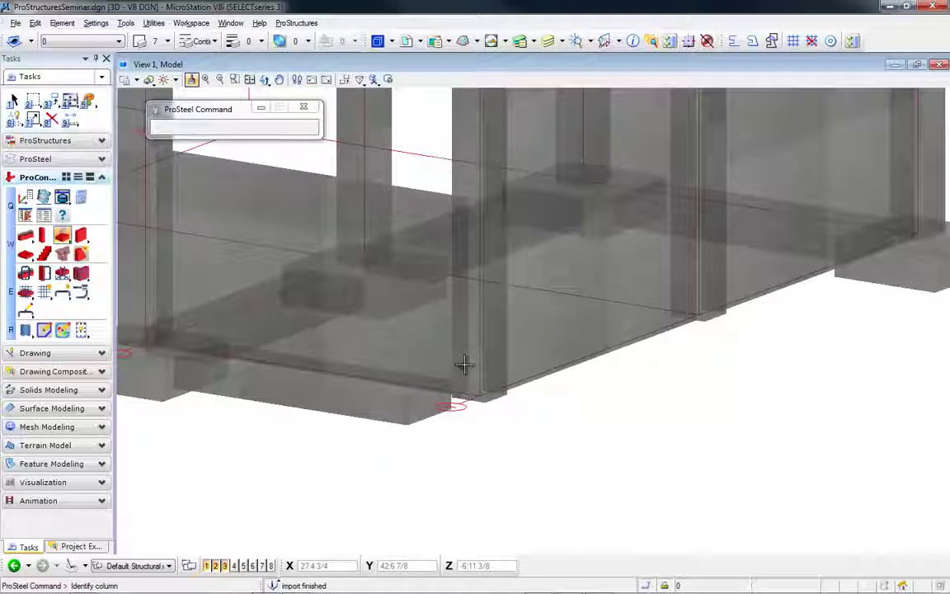
click(517, 413)
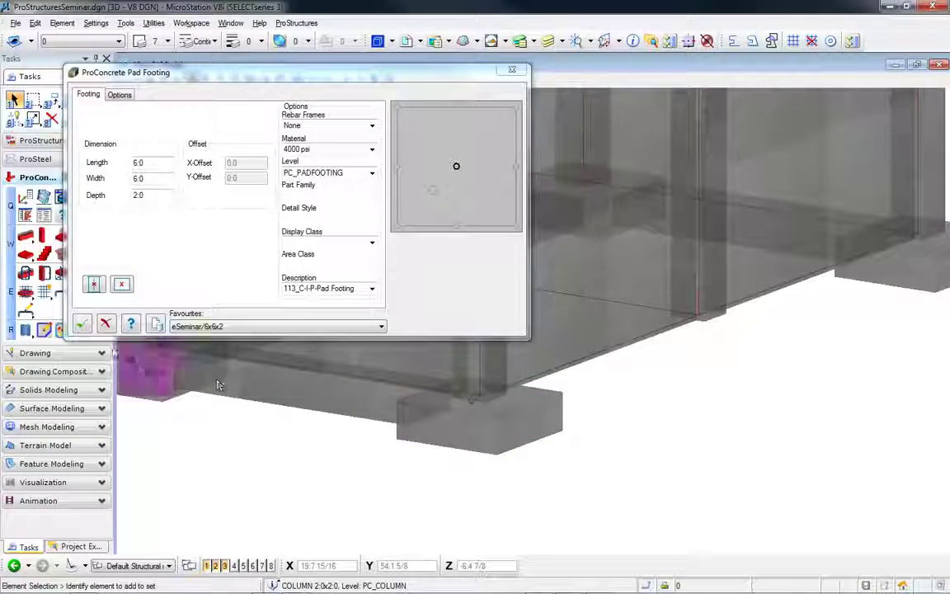
click(81, 323)
- Start a ProConcrete strip footing and load its settings from the eSeminar/5x1:6 favourite
shift+middle_drag(755, 462, 30, 298)
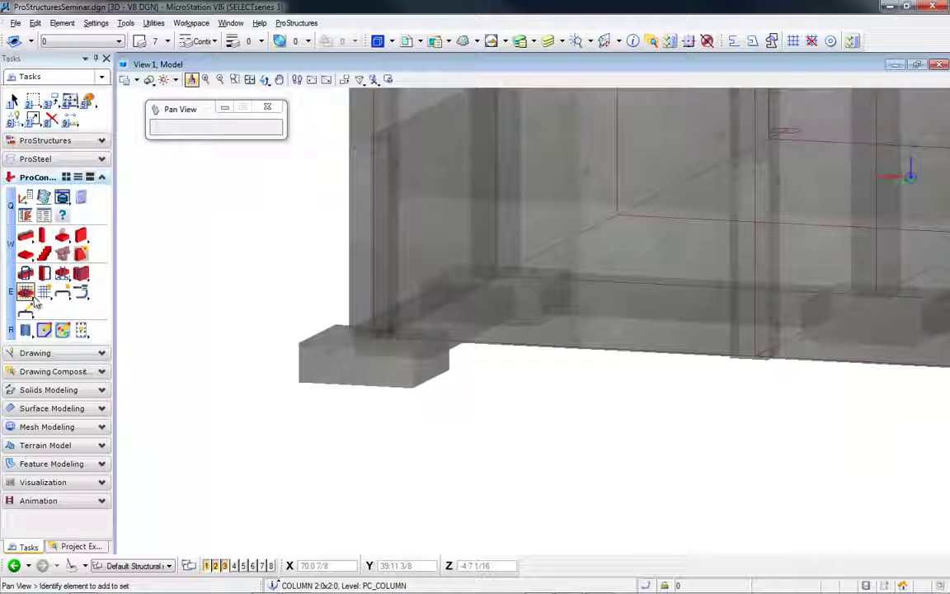
drag(70, 237, 89, 262)
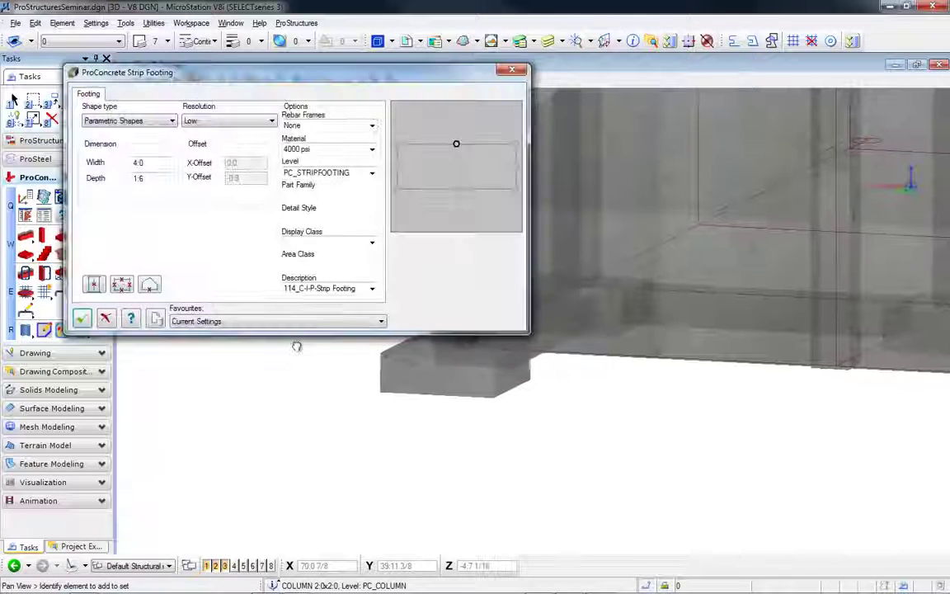
click(246, 321)
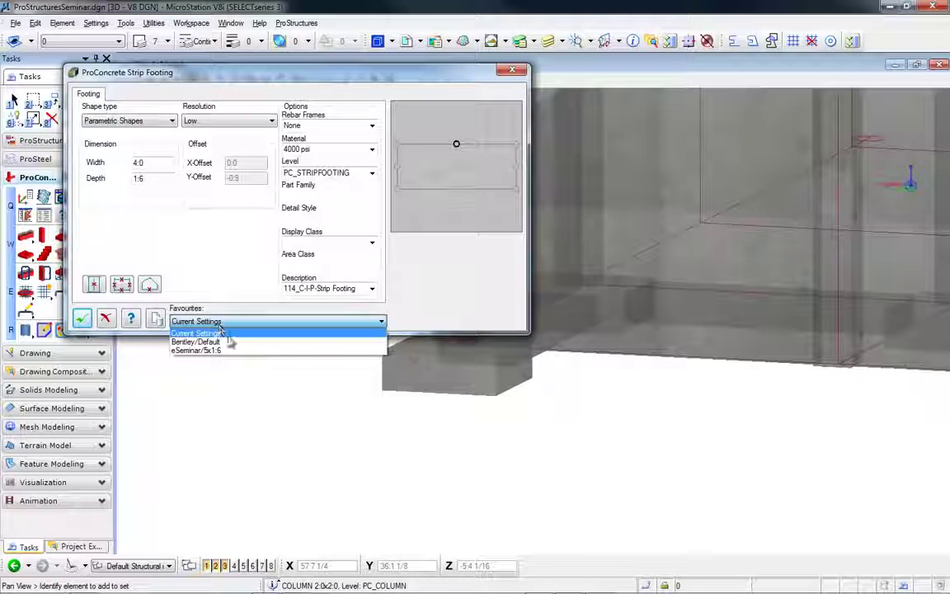
click(208, 348)
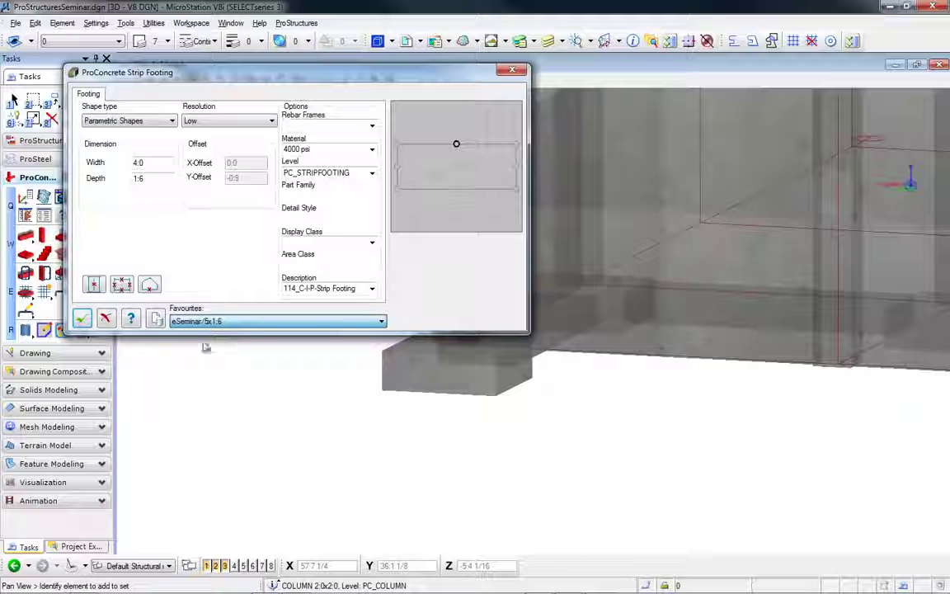
click(121, 283)
right_click(631, 414)
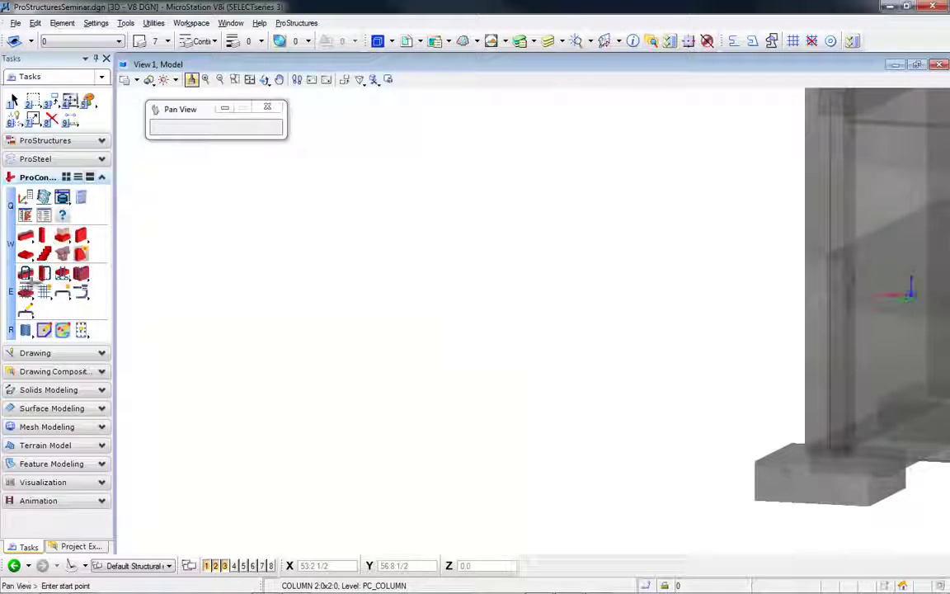
scroll(298, 330, down, 2)
scroll(615, 404, up, 2)
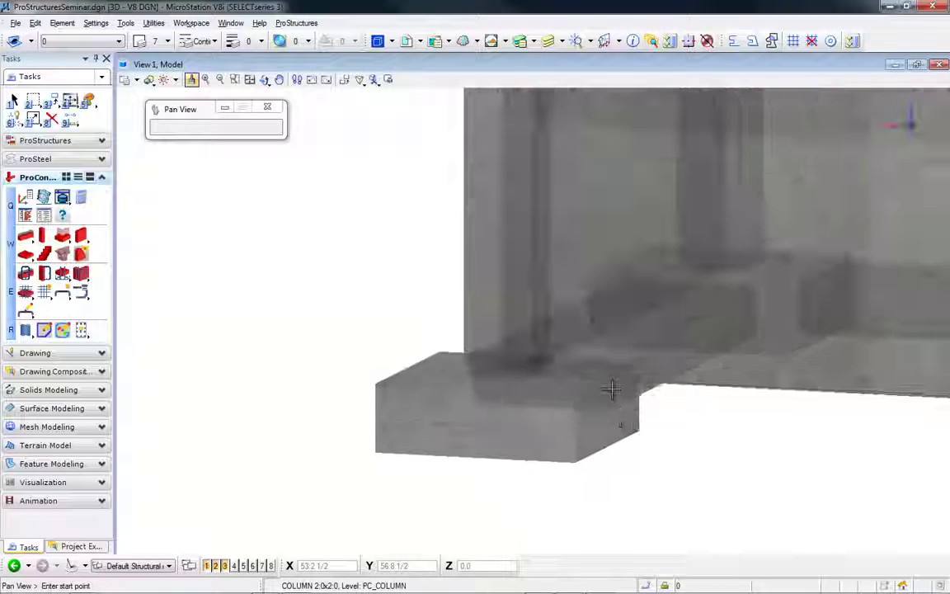
right_click(600, 380)
right_click(602, 382)
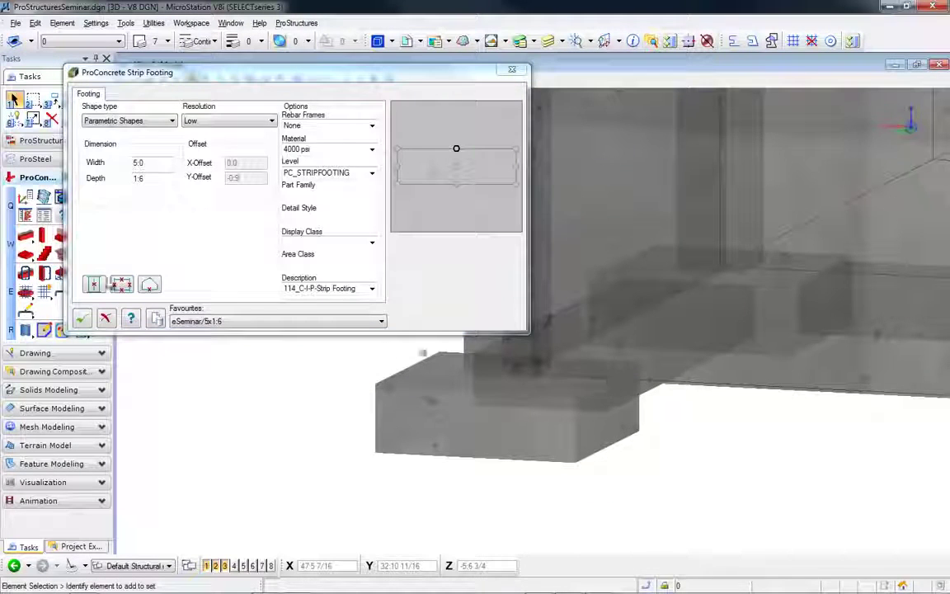
- Place the strip footing by two points under the long wall between the new pad footing and the opposite corner pad footing, and accept it
click(126, 288)
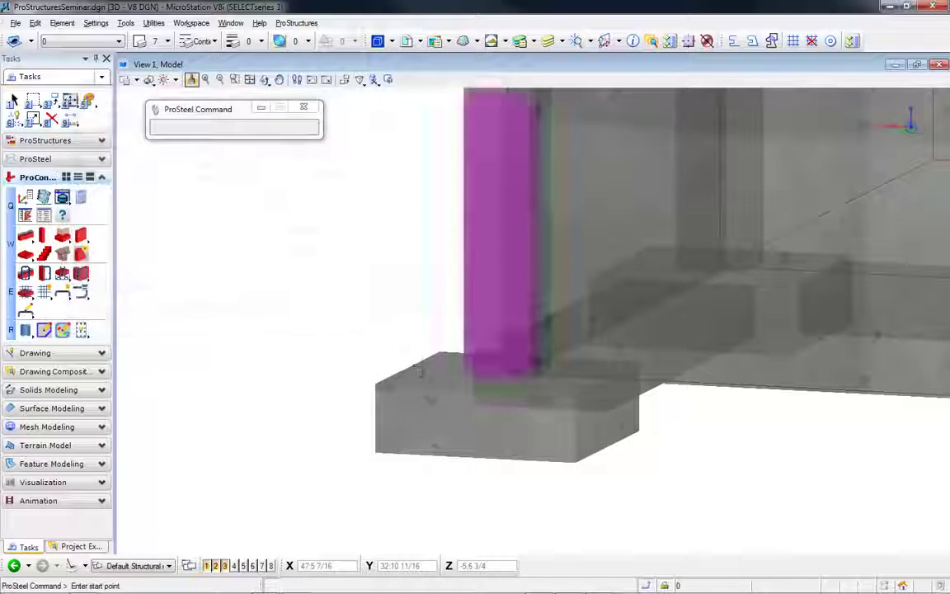
click(607, 380)
mouse_move(571, 436)
shift+middle_down()
mouse_move(792, 442)
mouse_move(878, 374)
mouse_move(871, 395)
mouse_move(332, 362)
shift+middle_up()
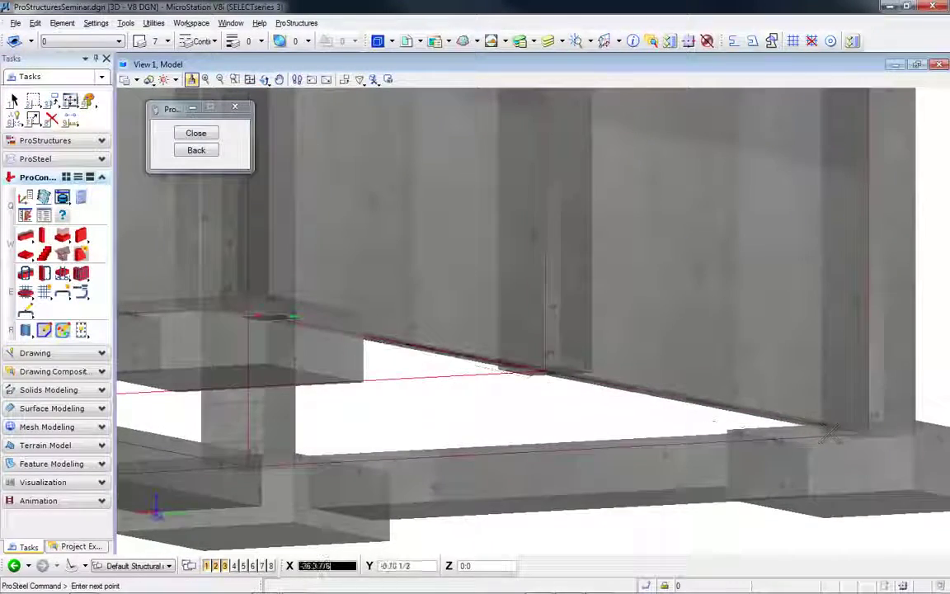
shift+middle_drag(870, 420, 796, 485)
scroll(796, 484, down, 2)
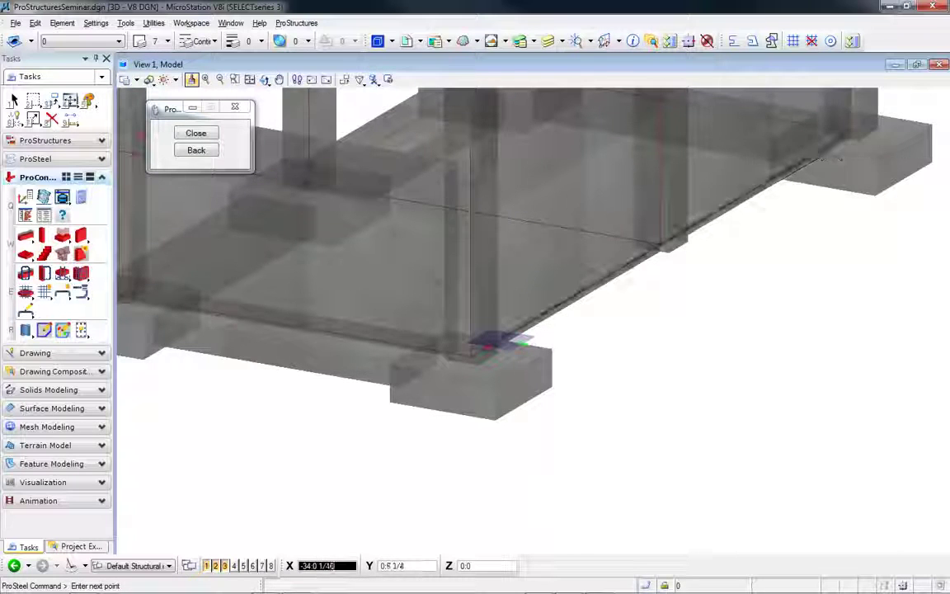
click(829, 149)
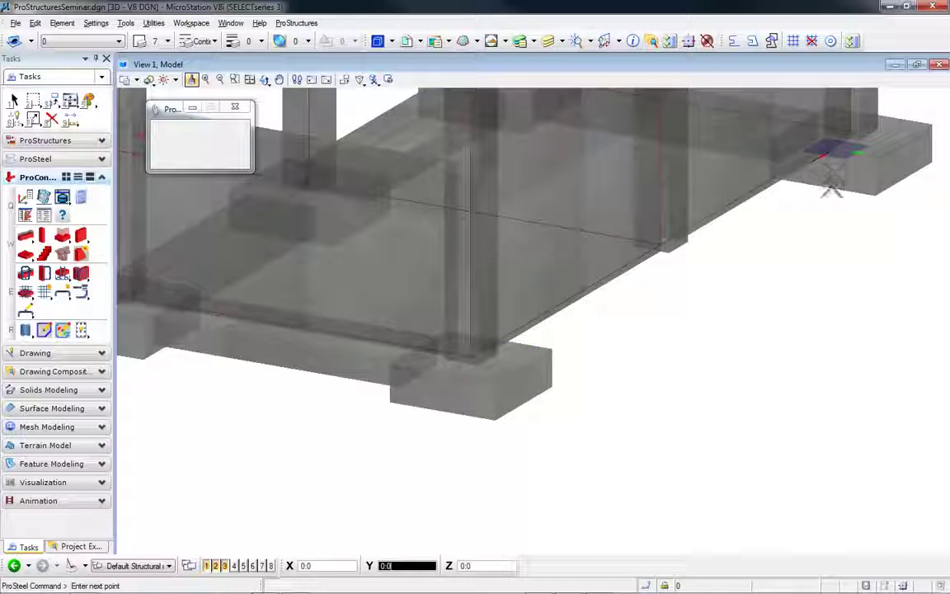
right_click(819, 240)
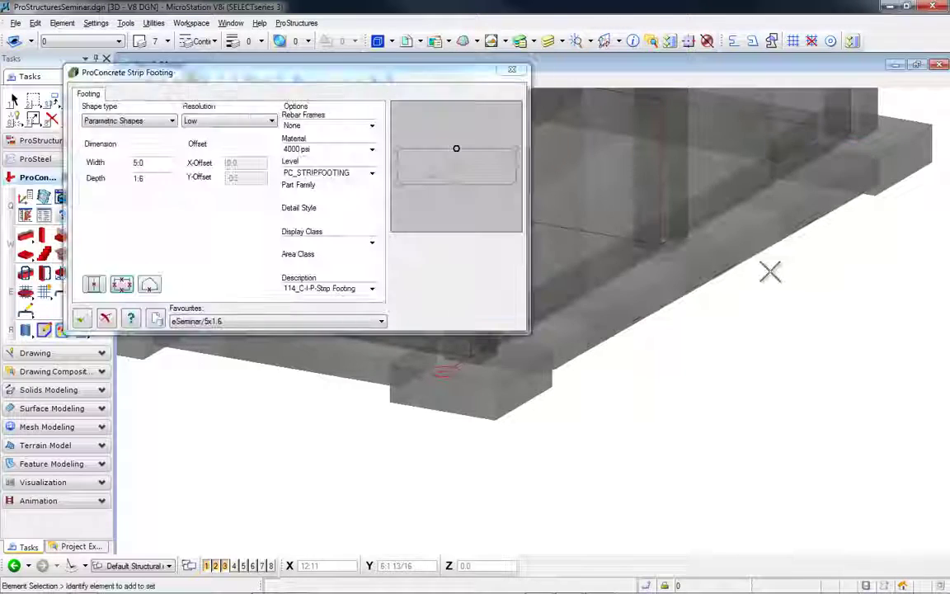
click(81, 318)
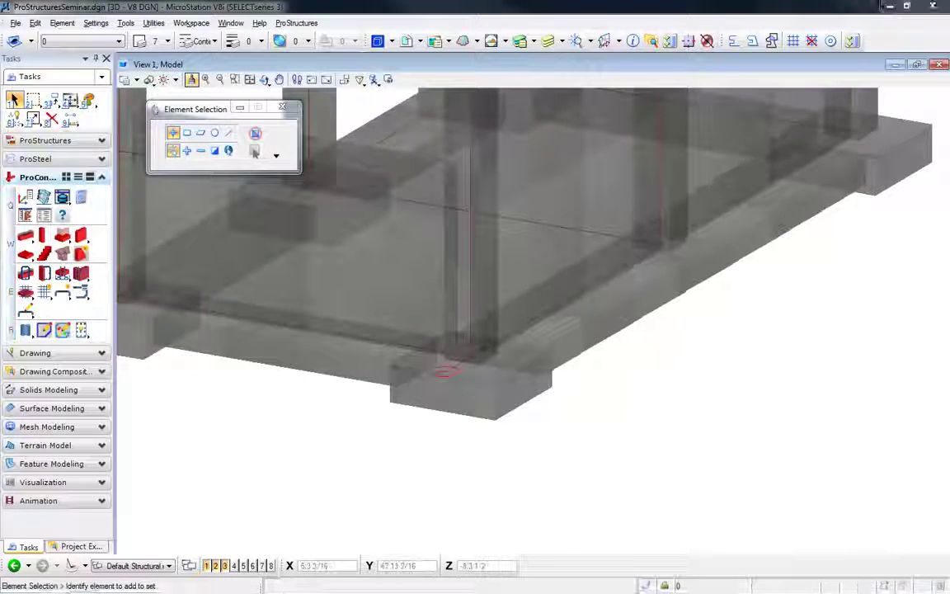
scroll(714, 431, down, 3)
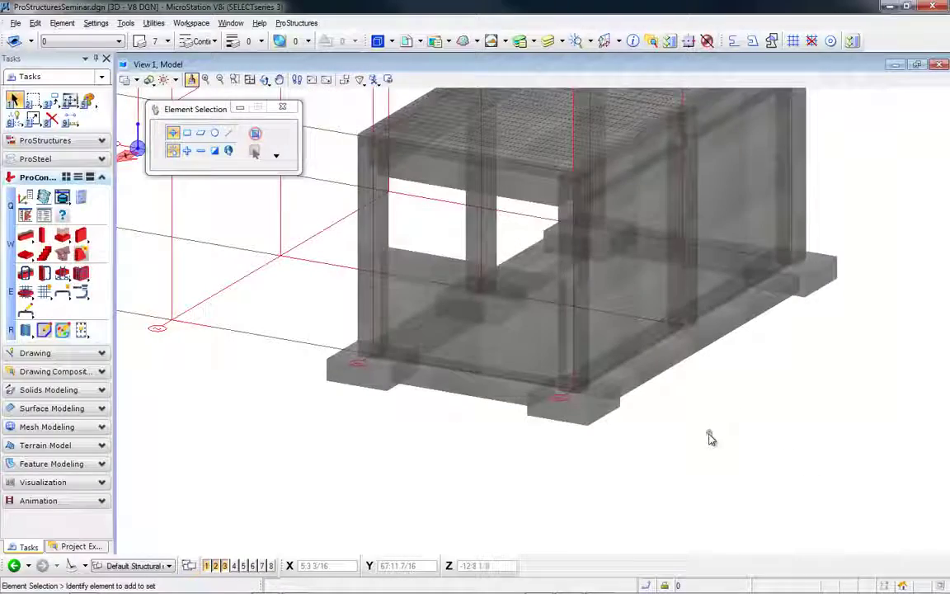
- Reinforce the front corner column on the open side with ProConcrete column reinforcing from the eSeminar/Column-Default favourite
middle_drag(714, 431, 716, 515)
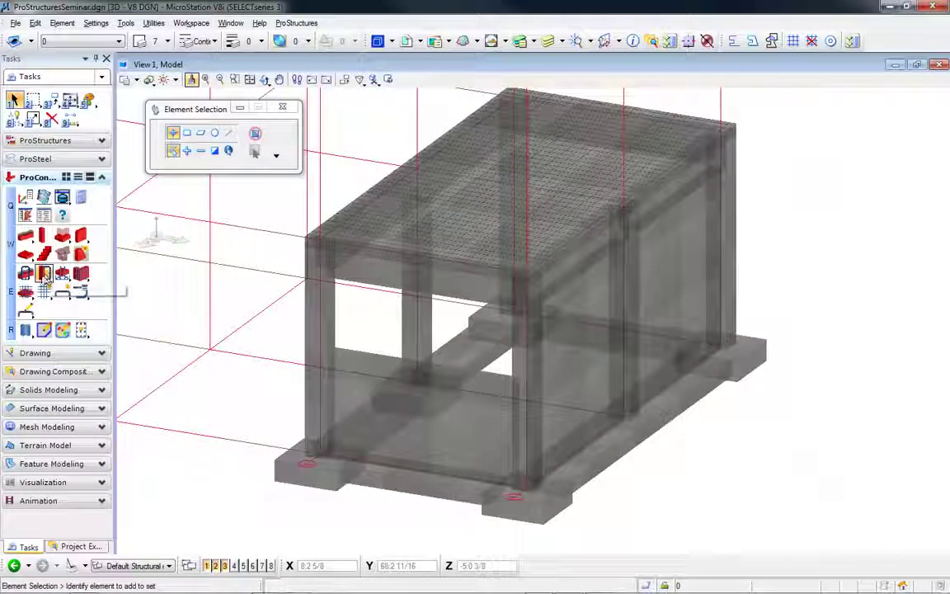
click(43, 254)
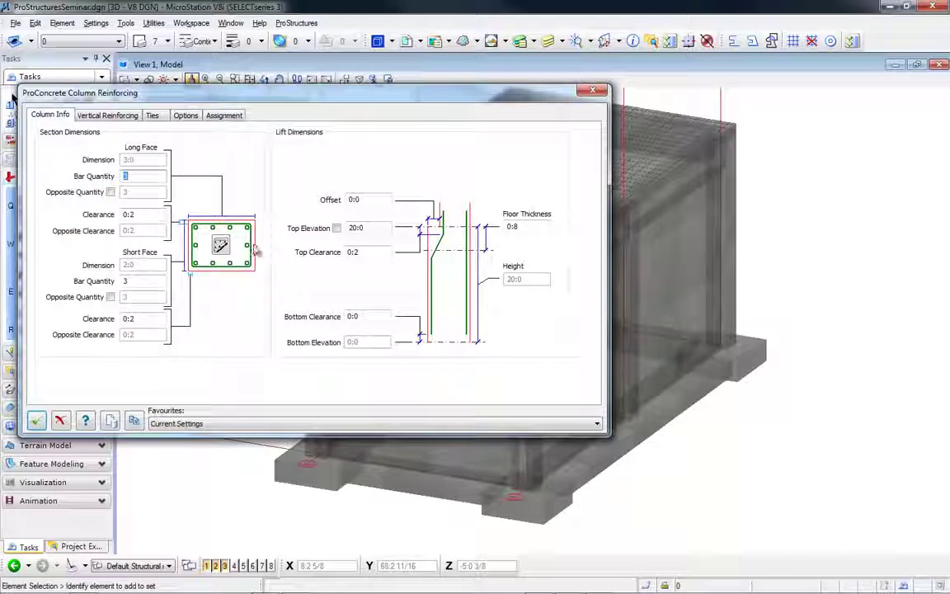
click(240, 423)
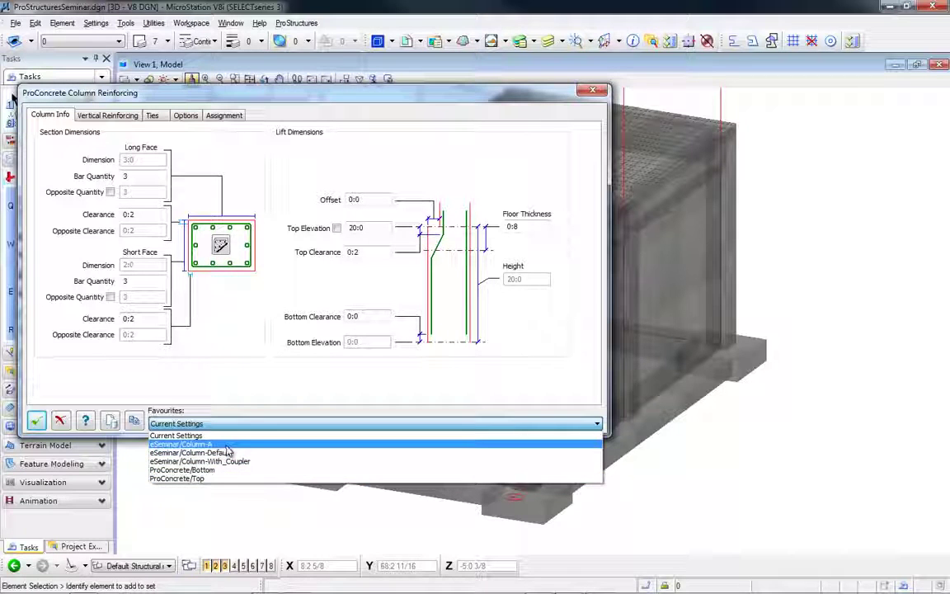
click(224, 453)
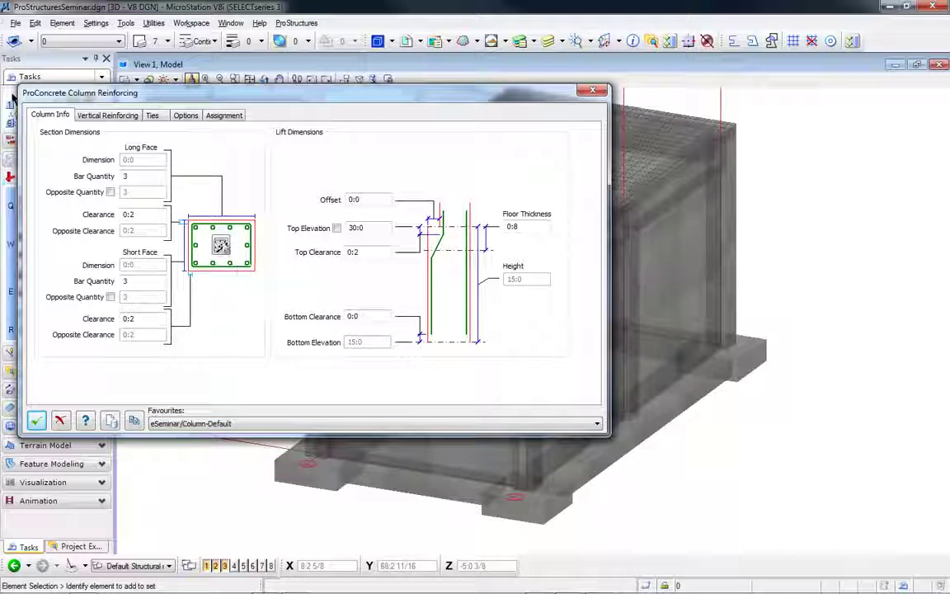
key(Return)
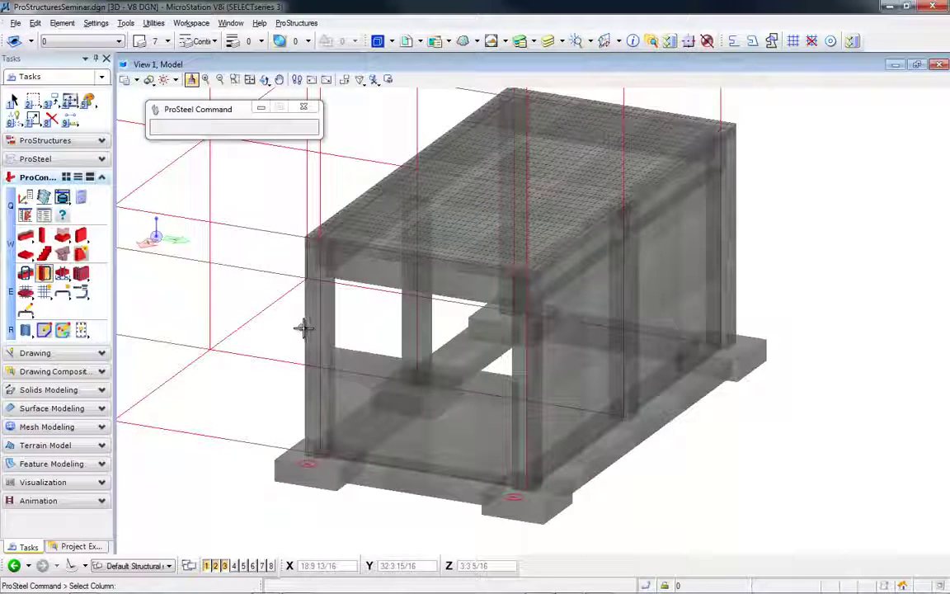
click(261, 350)
middle_drag(219, 504, 564, 526)
scroll(678, 441, up, 2)
middle_drag(678, 443, 694, 435)
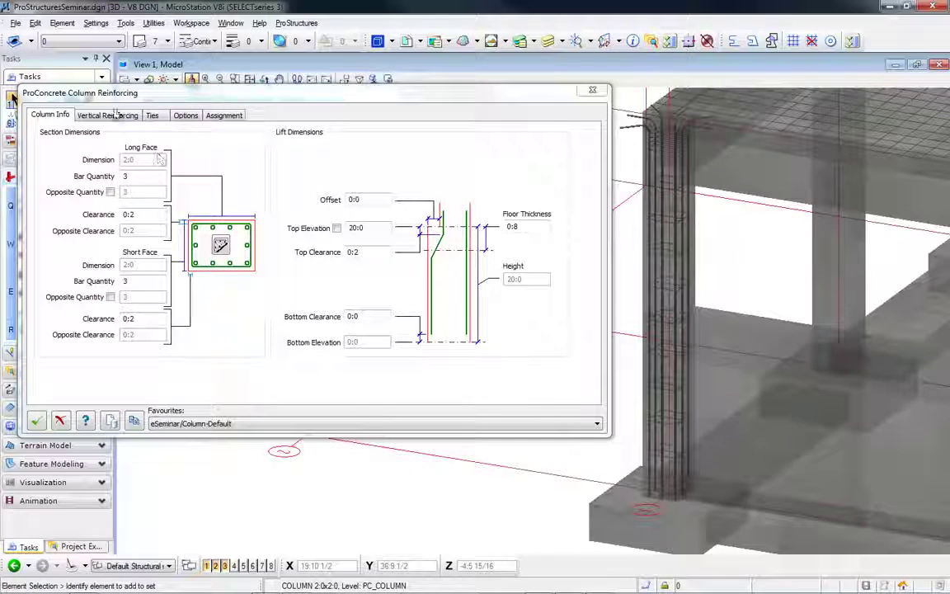
- Examine the column's bar quantities, vertical reinforcing and tie settings, and compare the ties and hooked bars along the column in the model
double_click(141, 176)
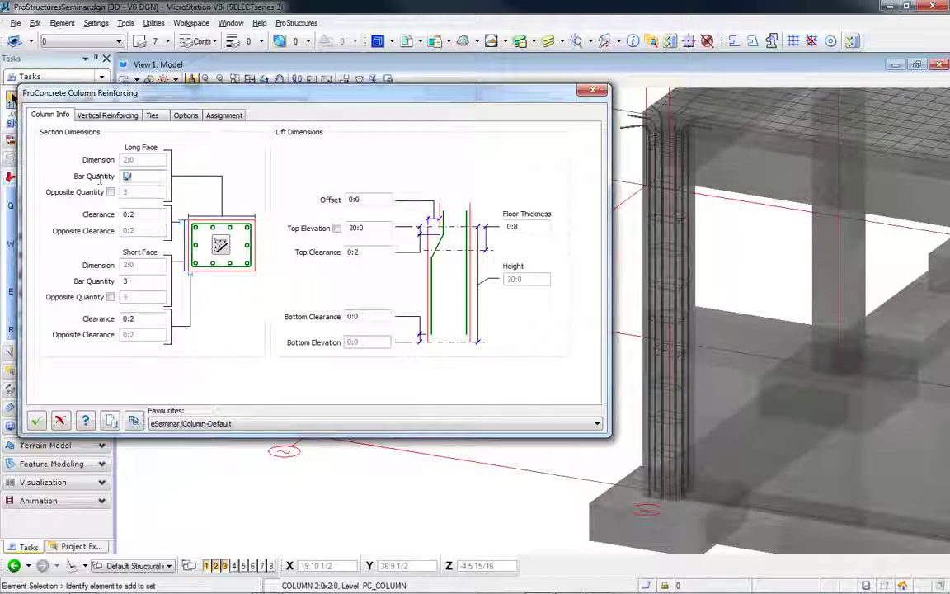
click(114, 117)
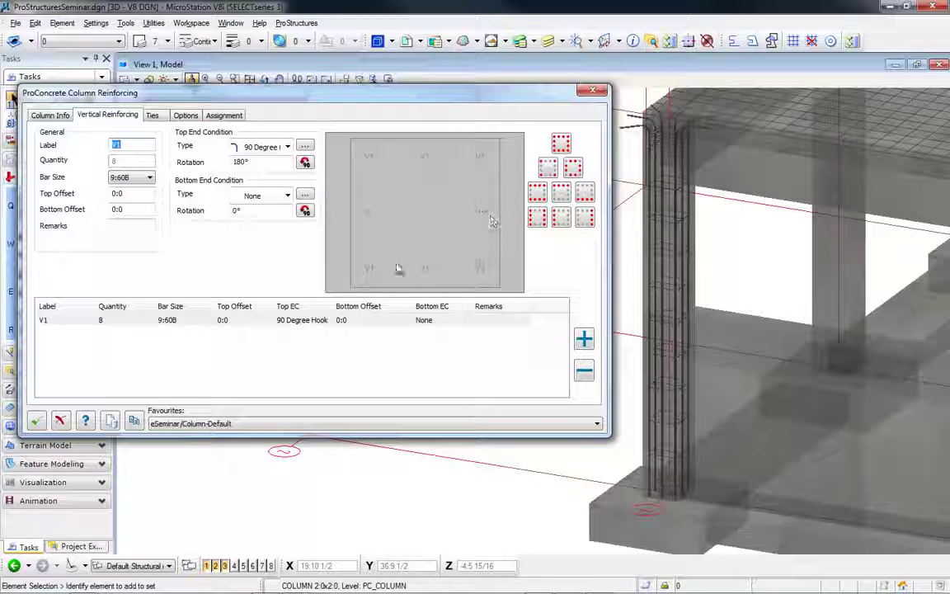
click(153, 116)
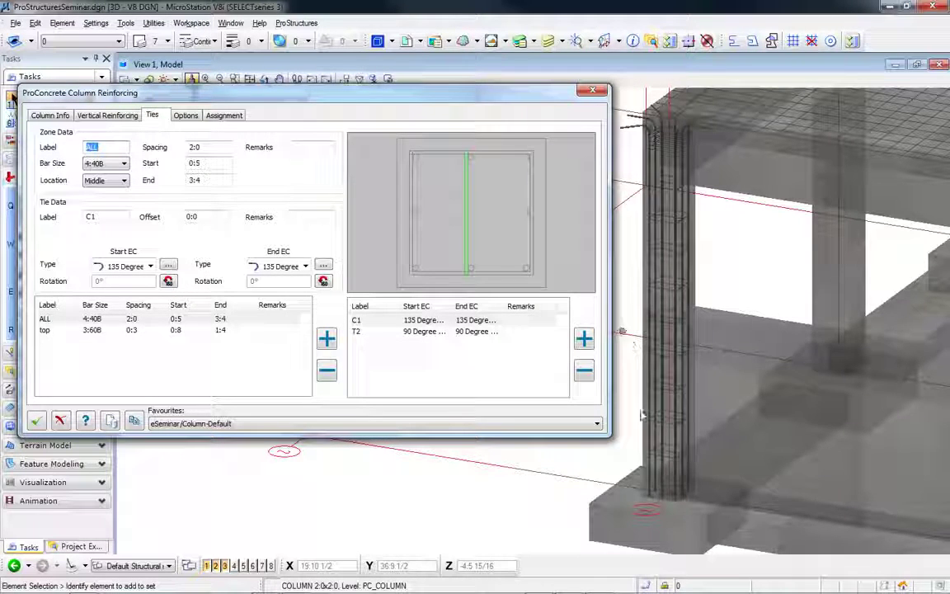
scroll(692, 502, up, 3)
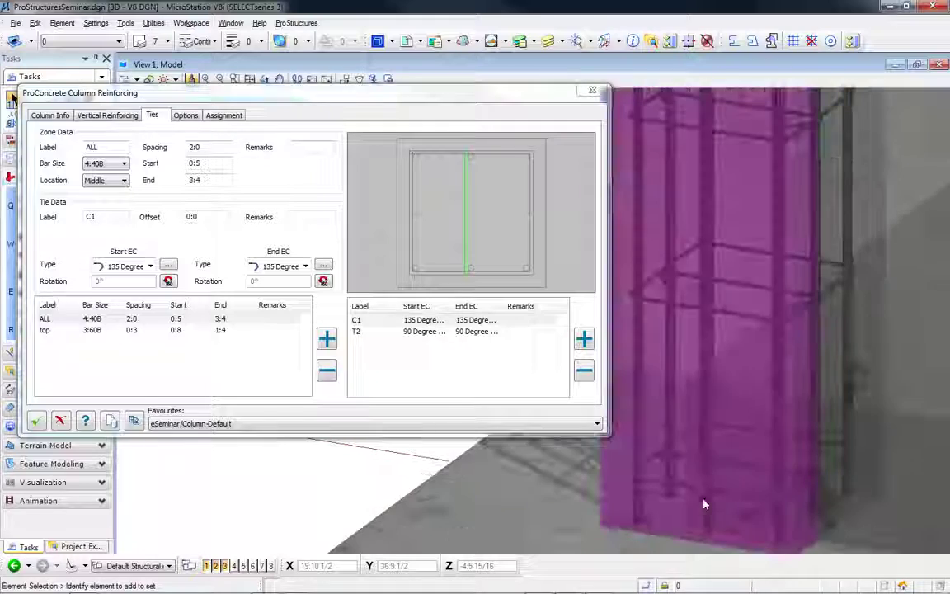
scroll(759, 462, up, 3)
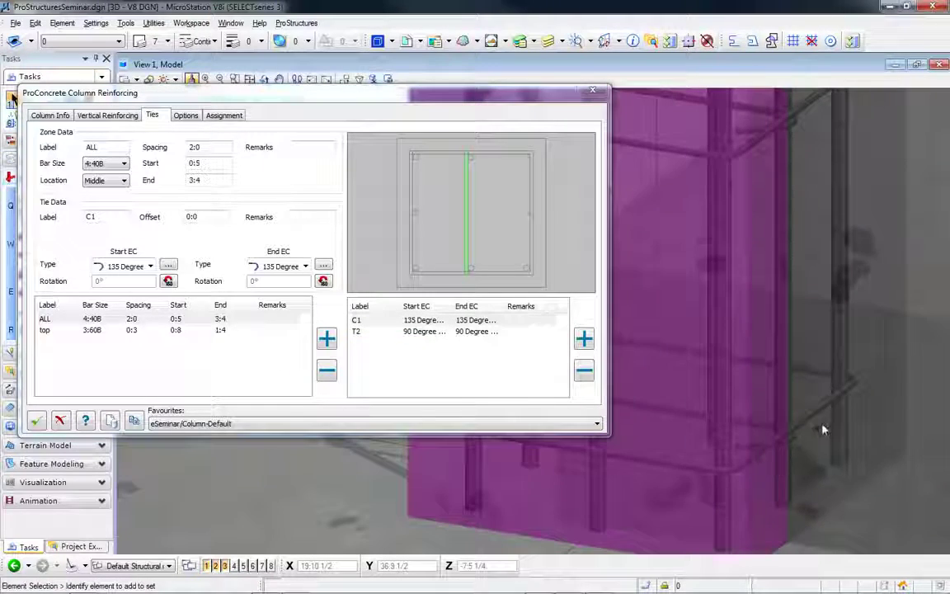
scroll(841, 416, down, 2)
scroll(747, 247, down, 5)
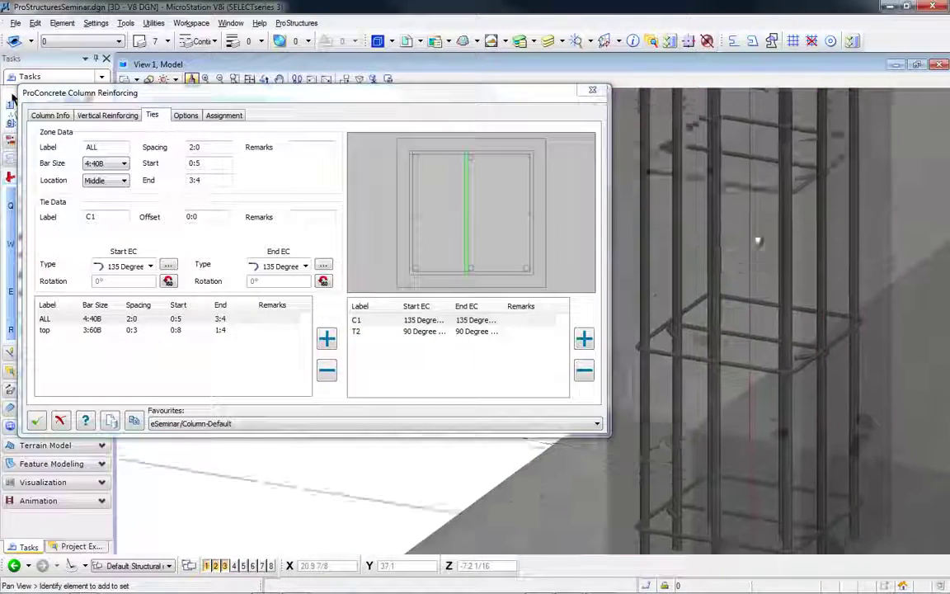
mouse_move(745, 364)
middle_down()
mouse_move(742, 356)
mouse_move(742, 371)
middle_up()
middle_drag(766, 119, 733, 484)
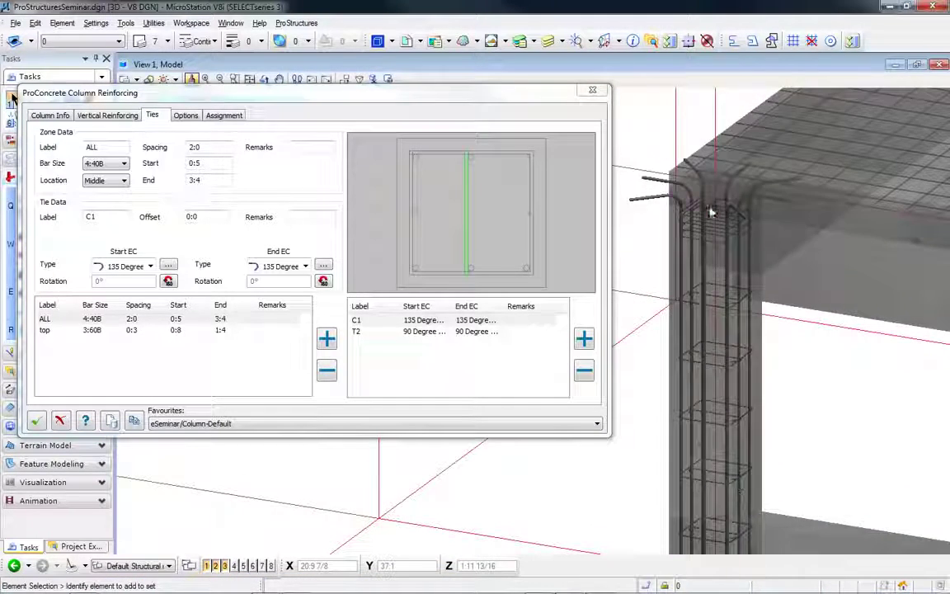
scroll(710, 210, up, 4)
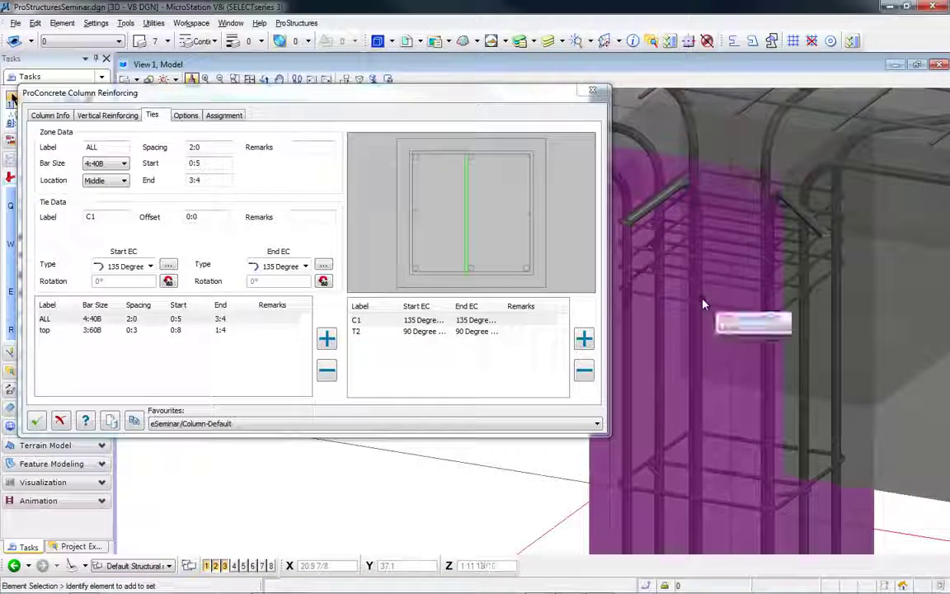
scroll(705, 307, down, 2)
scroll(488, 506, down, 3)
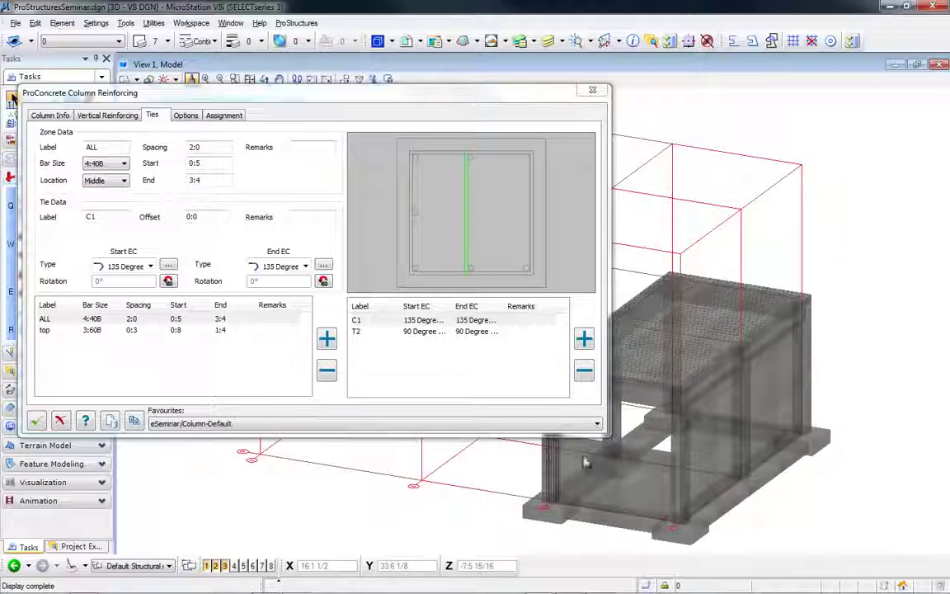
scroll(584, 464, up, 2)
scroll(707, 400, up, 3)
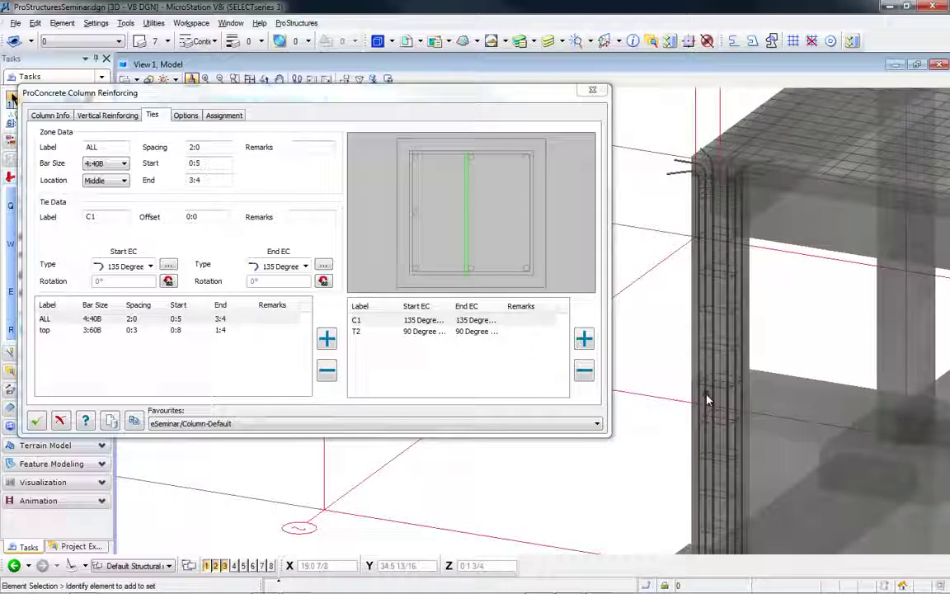
middle_drag(706, 395, 696, 344)
- Try the ProConcrete/Bottom and ProConcrete/Top favourites on the column reinforcement
click(263, 422)
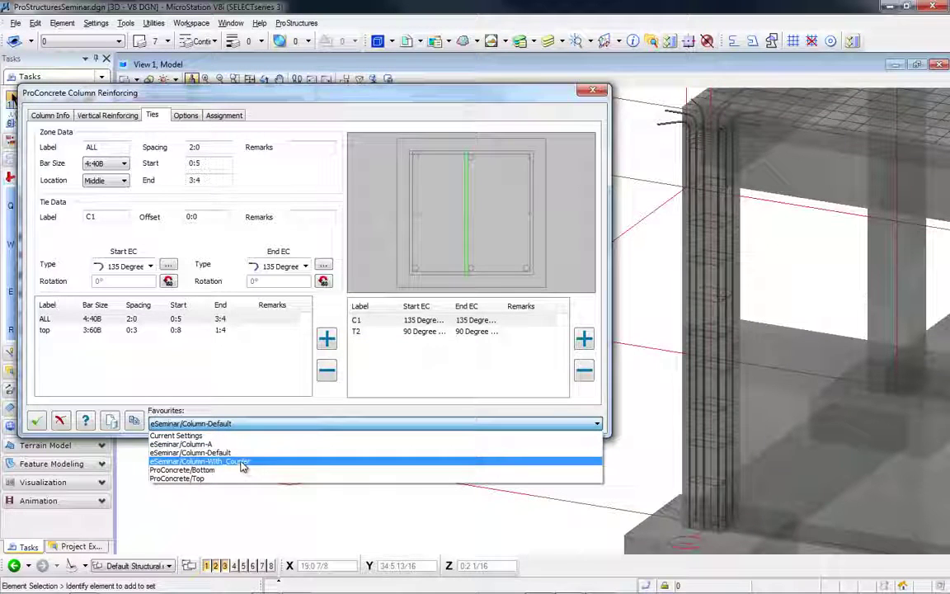
click(237, 454)
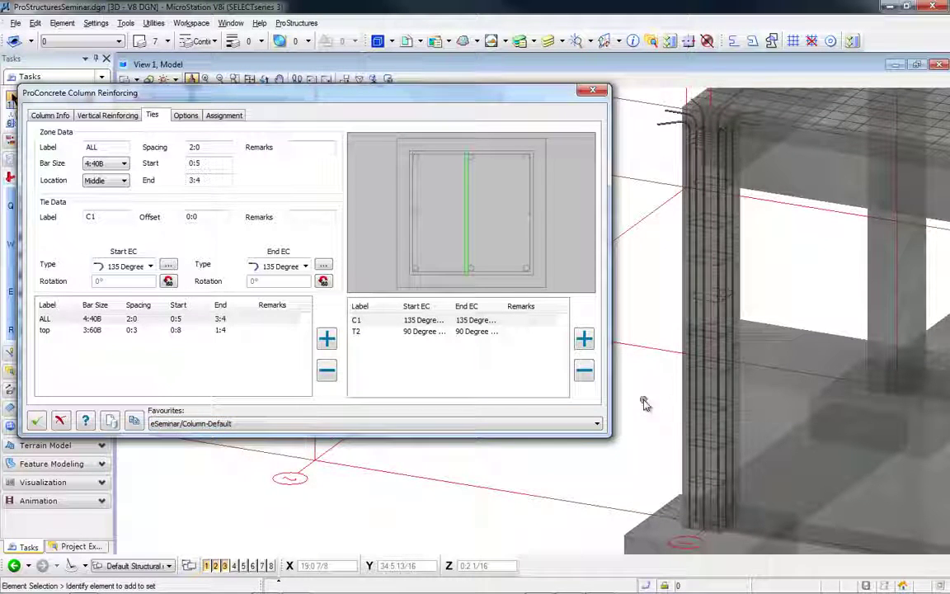
click(239, 423)
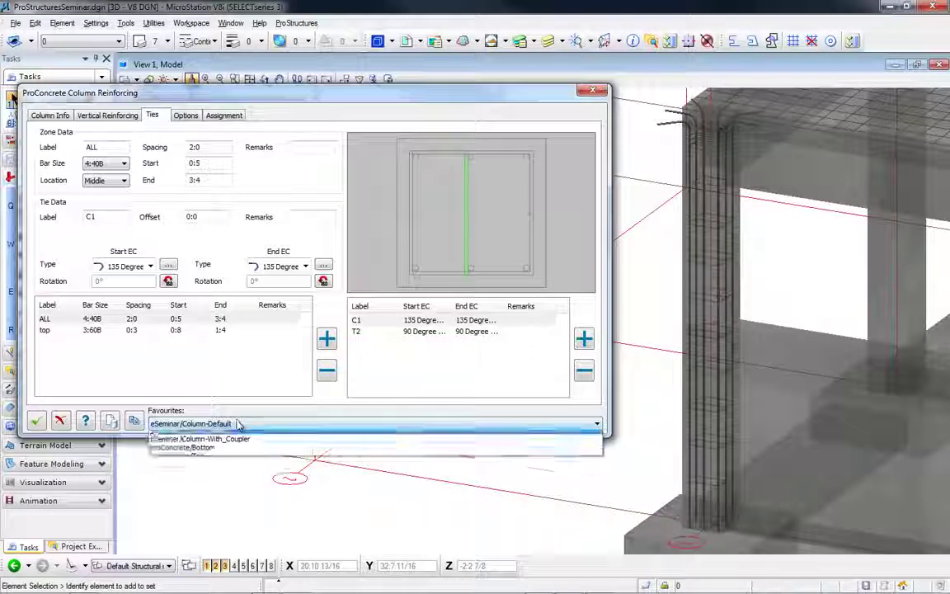
click(227, 470)
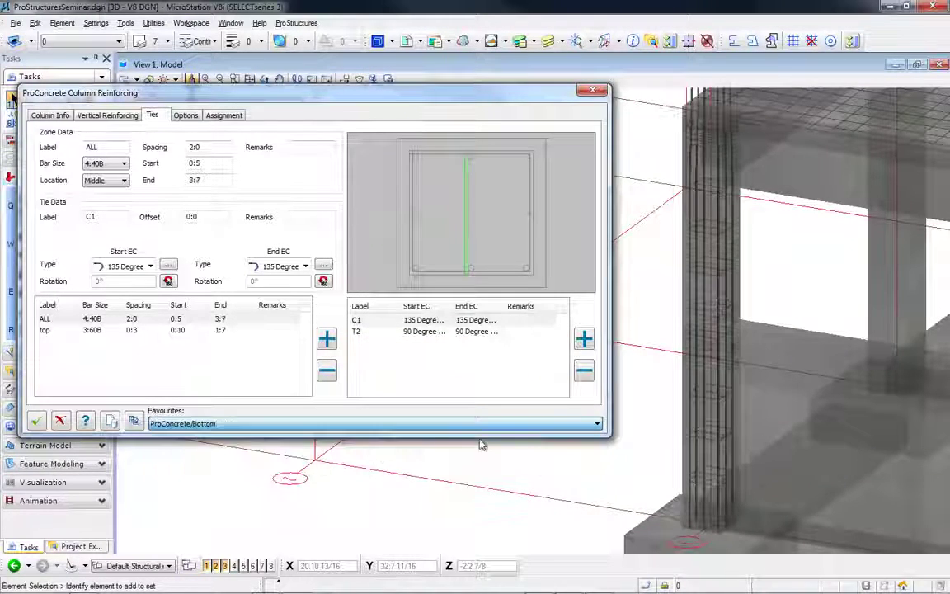
middle_drag(605, 510, 590, 546)
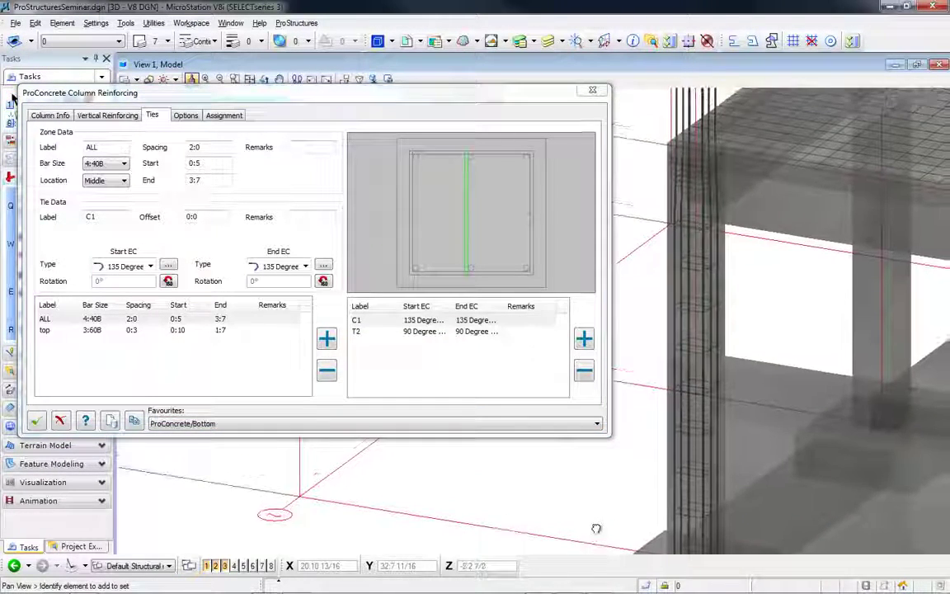
click(213, 423)
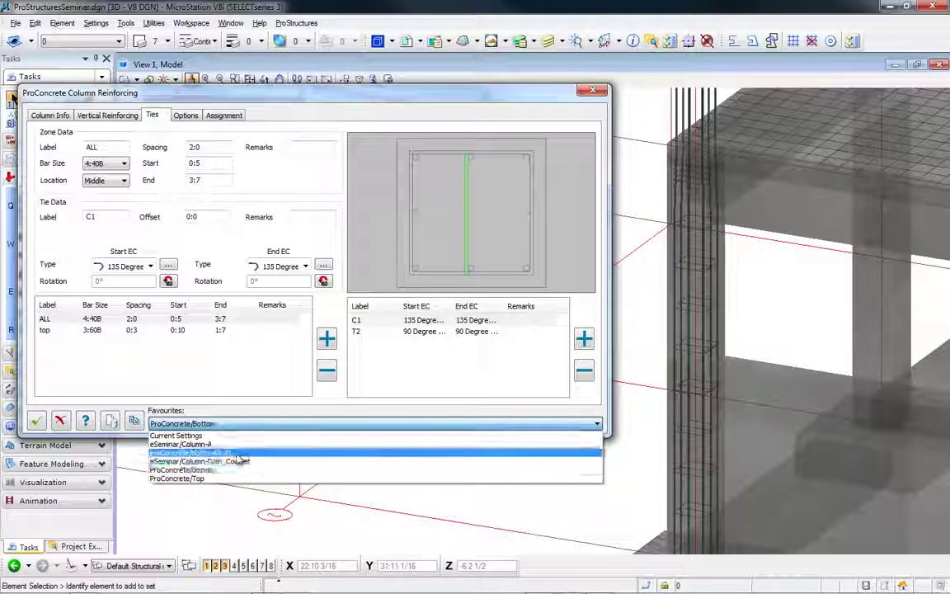
click(225, 476)
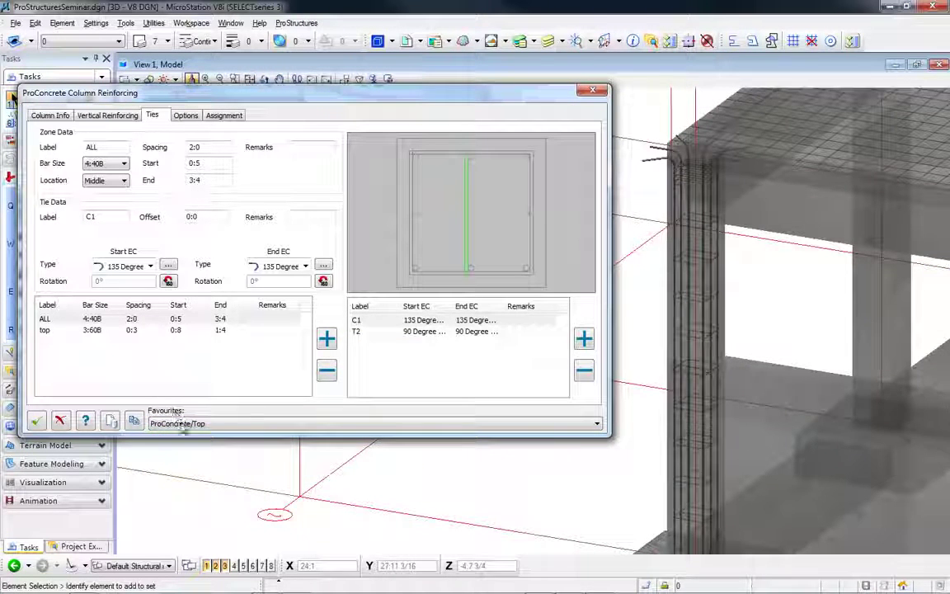
- Try the eSeminar/Column-With_Coupler favourite on the column and inspect the mechanical device at the top ends of its vertical bars
click(181, 423)
click(239, 464)
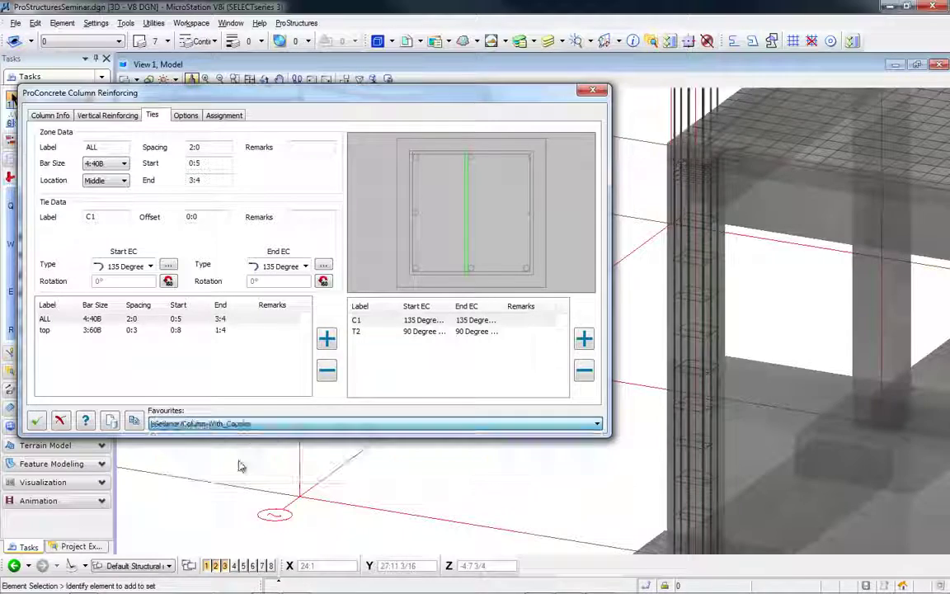
click(108, 115)
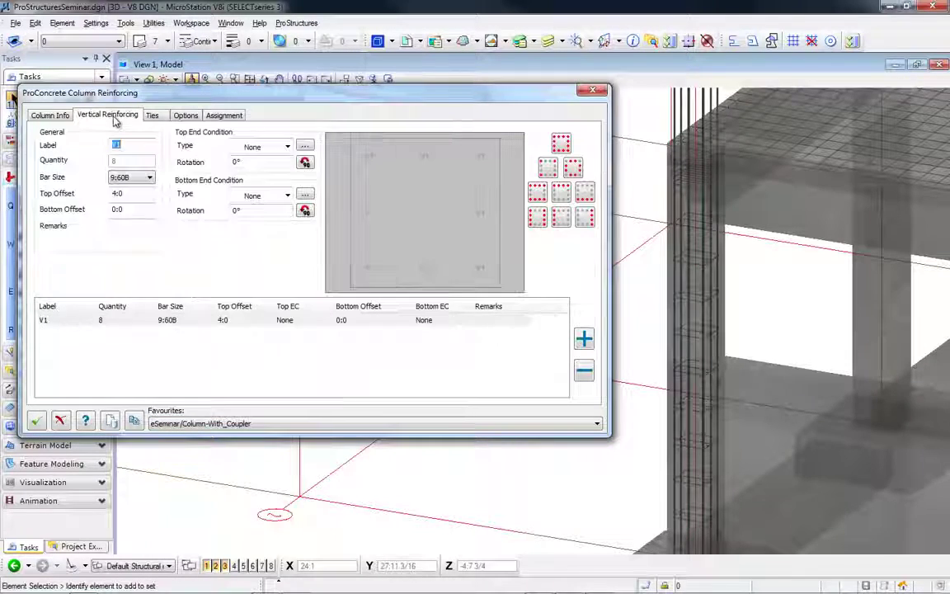
click(304, 147)
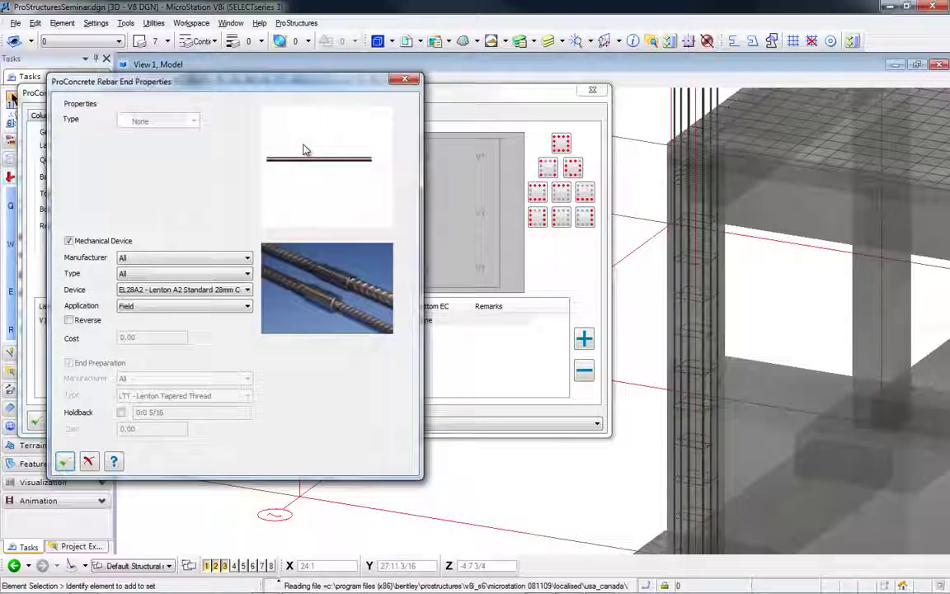
click(65, 461)
middle_drag(693, 302, 696, 430)
scroll(701, 204, up, 3)
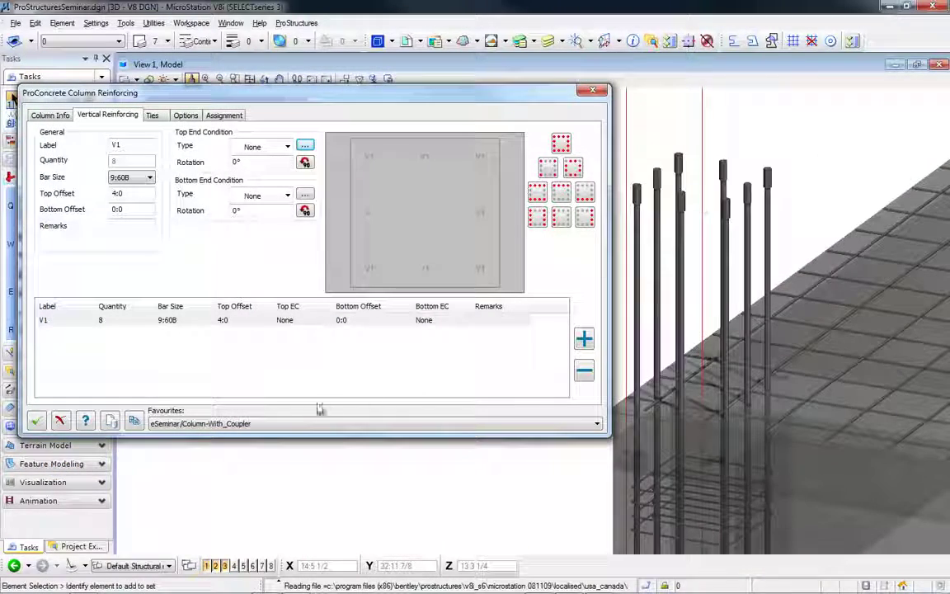
- Switch the column reinforcement to the ProConcrete/Bottom favourite
click(292, 426)
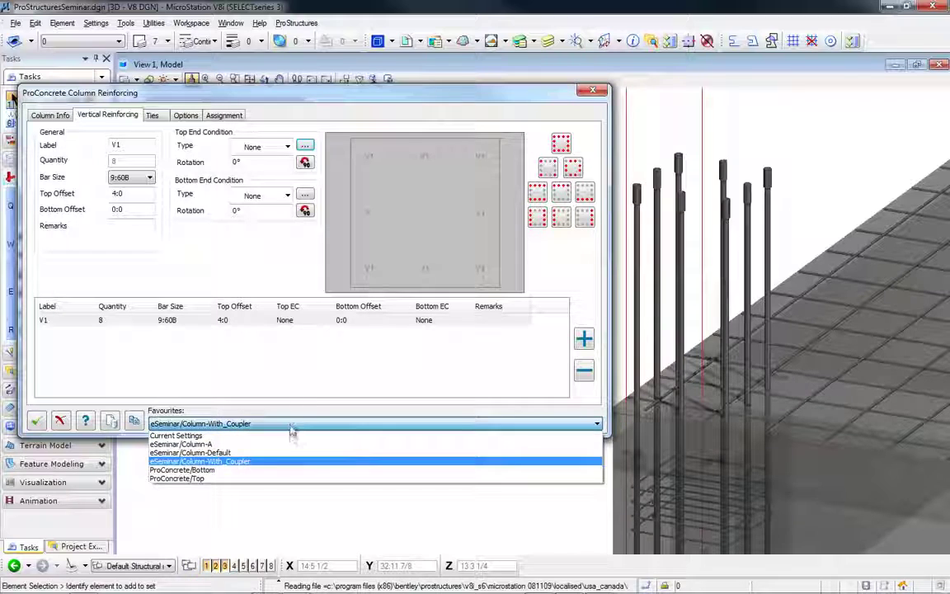
click(260, 469)
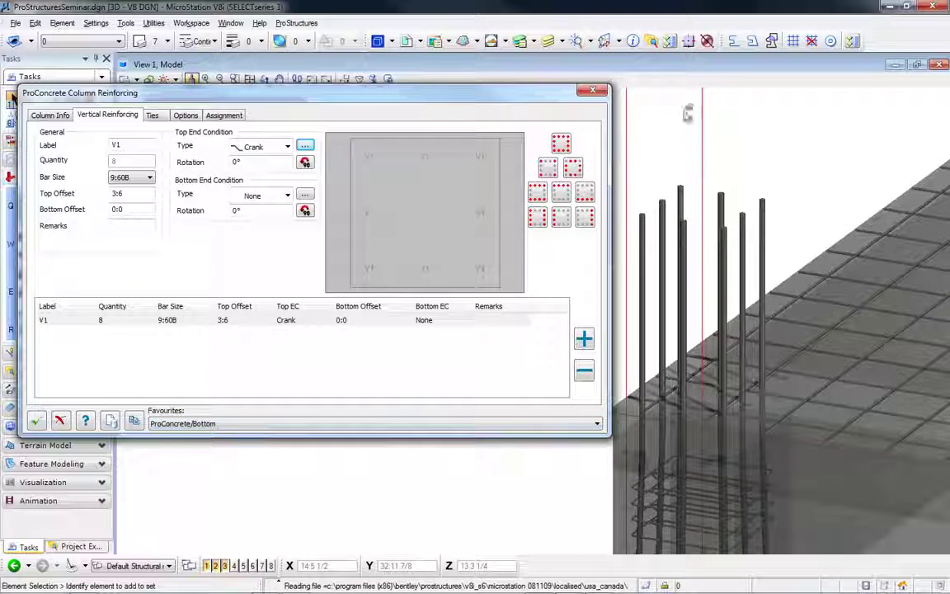
scroll(676, 128, down, 5)
middle_drag(732, 418, 650, 349)
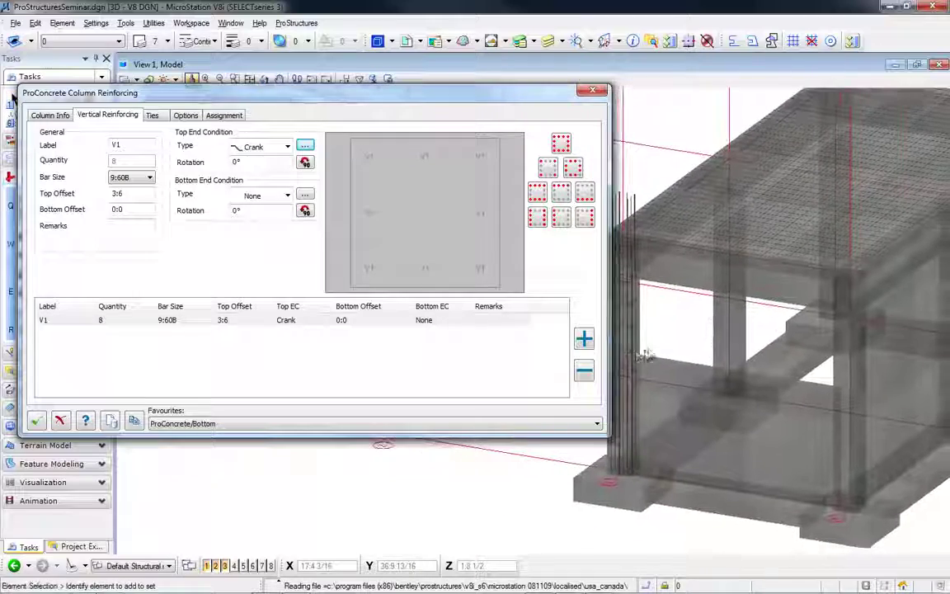
- Clone the column reinforcement to the next column on the open side and to the front corner and middle columns of the walled side
click(134, 422)
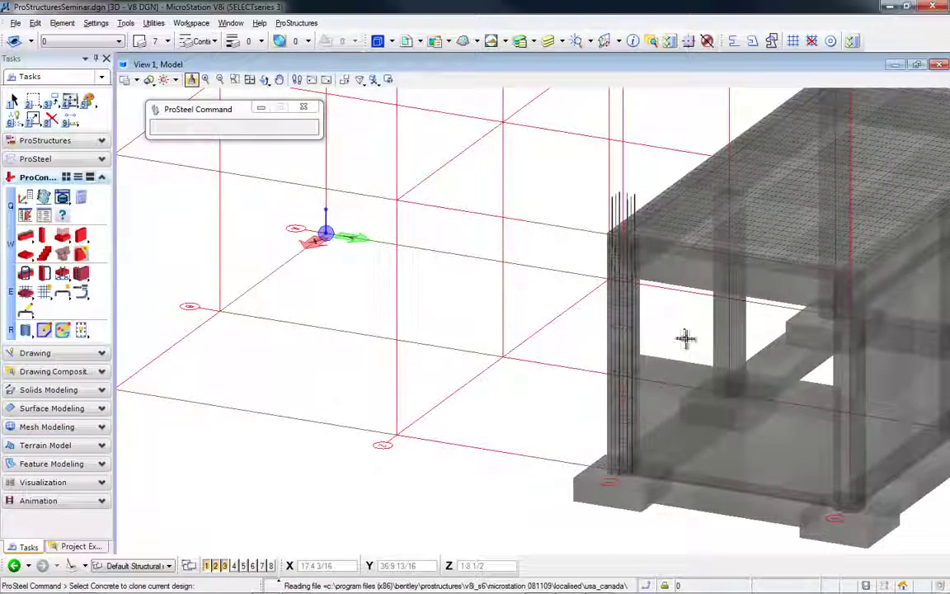
scroll(686, 337, down, 4)
click(555, 369)
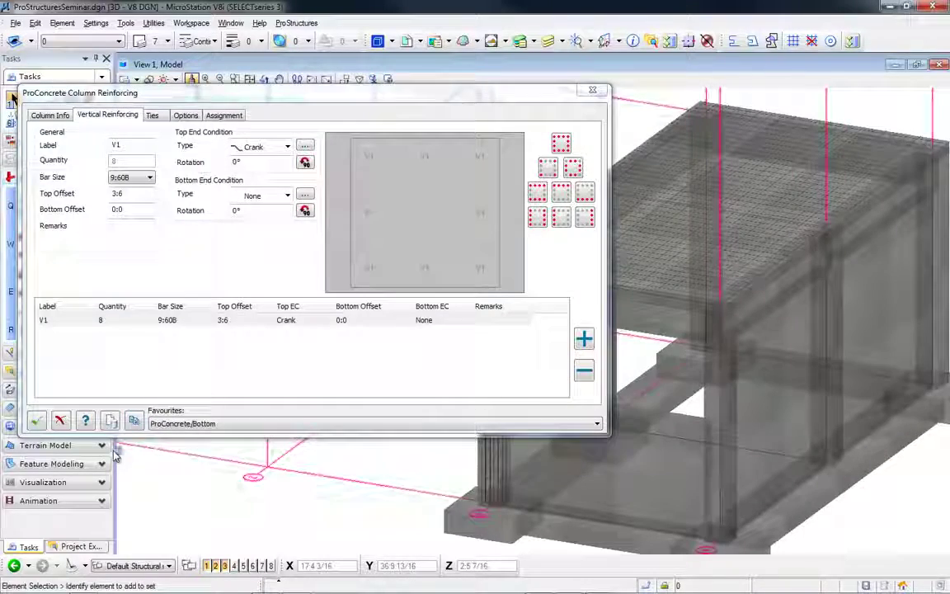
click(135, 421)
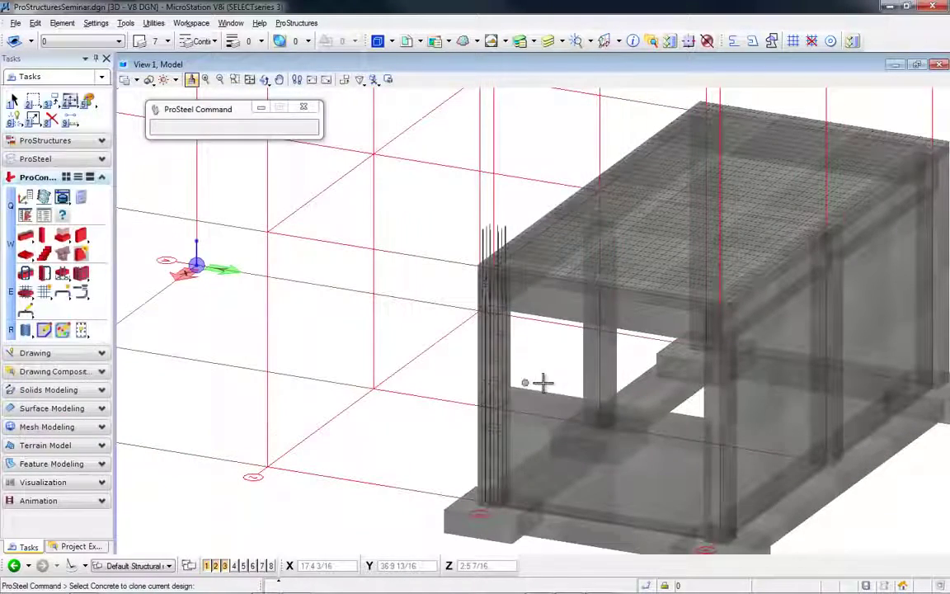
click(580, 356)
click(709, 402)
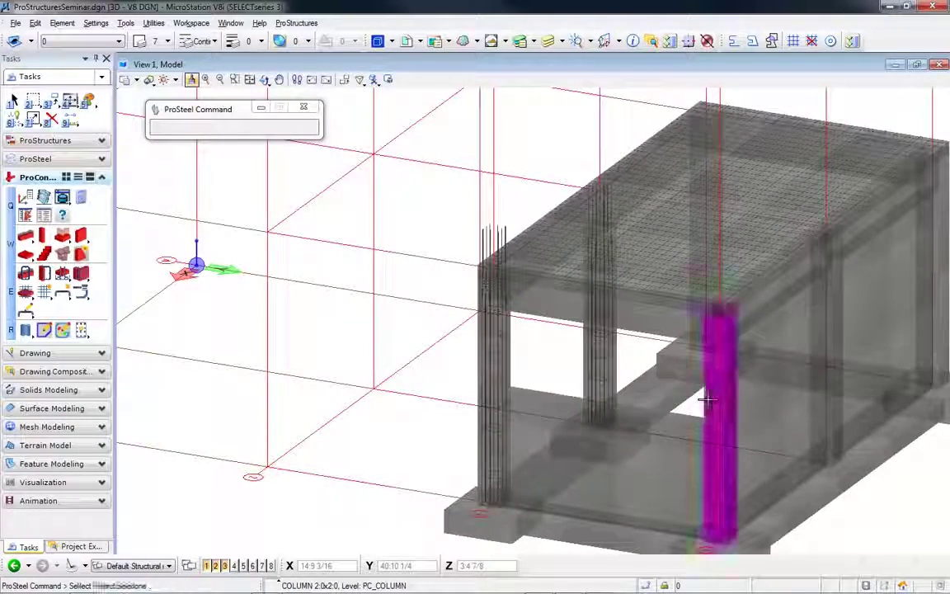
click(835, 332)
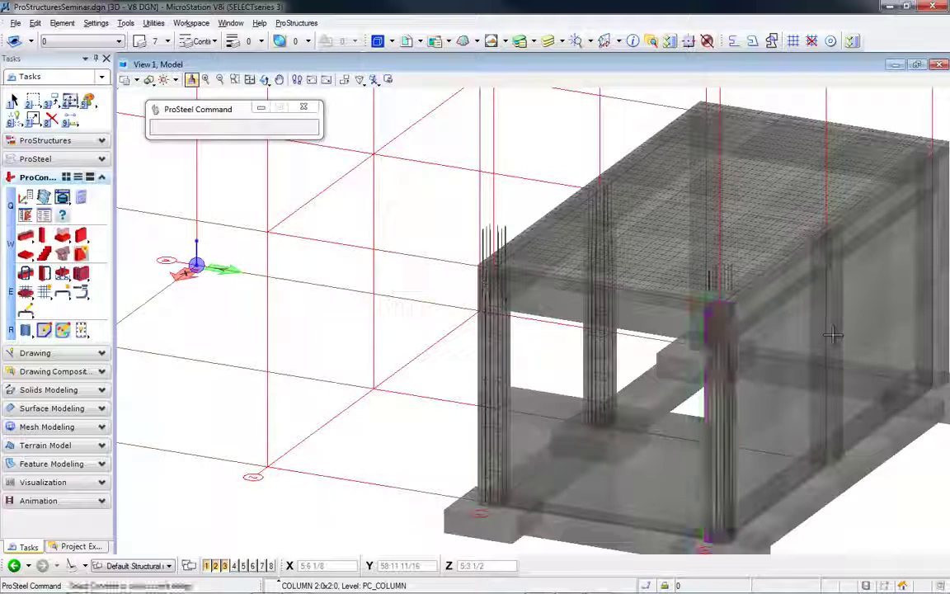
click(833, 334)
click(831, 330)
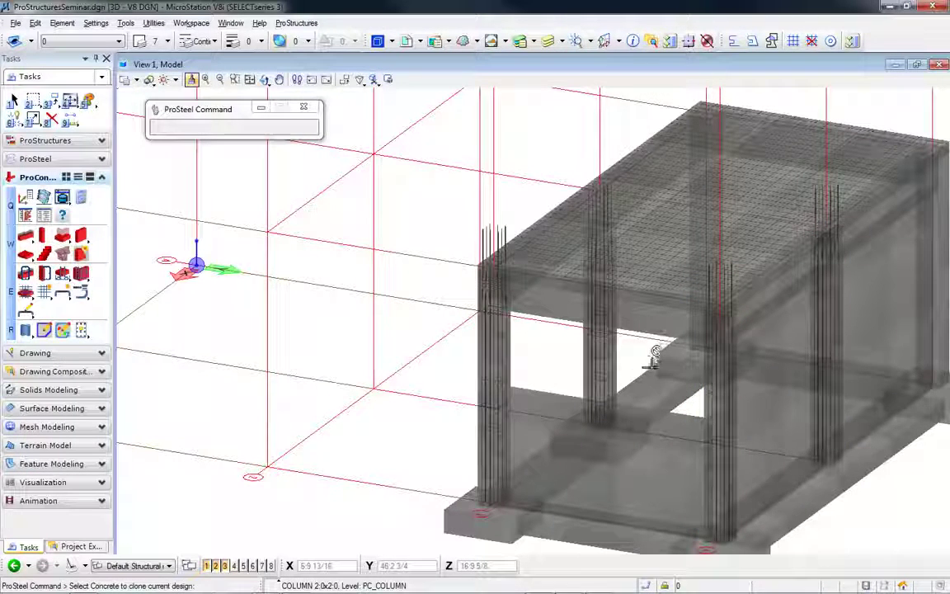
- Clone the column reinforcement to the two rear corner columns and finish the column reinforcing
middle_drag(641, 369, 686, 328)
click(685, 328)
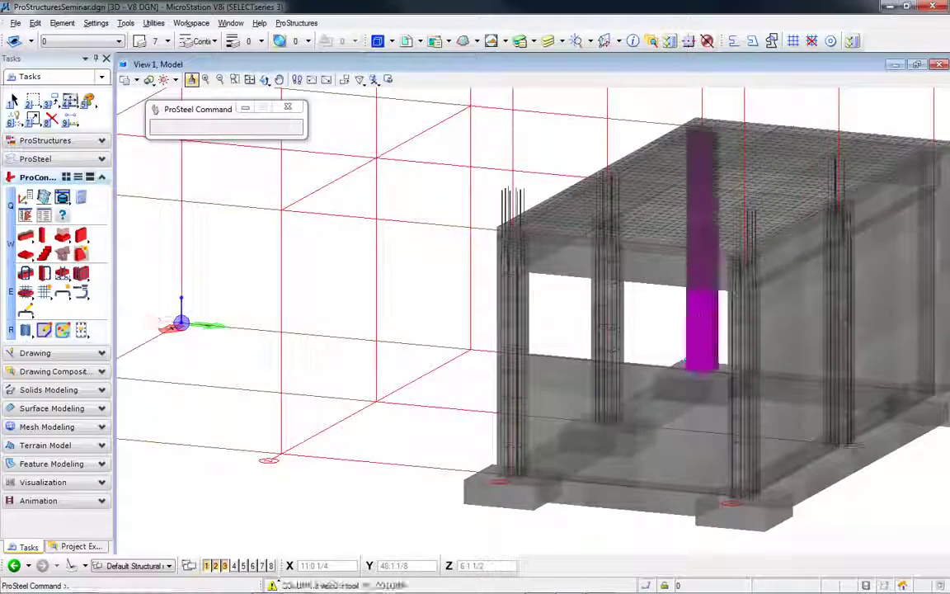
click(873, 509)
middle_drag(873, 509, 722, 469)
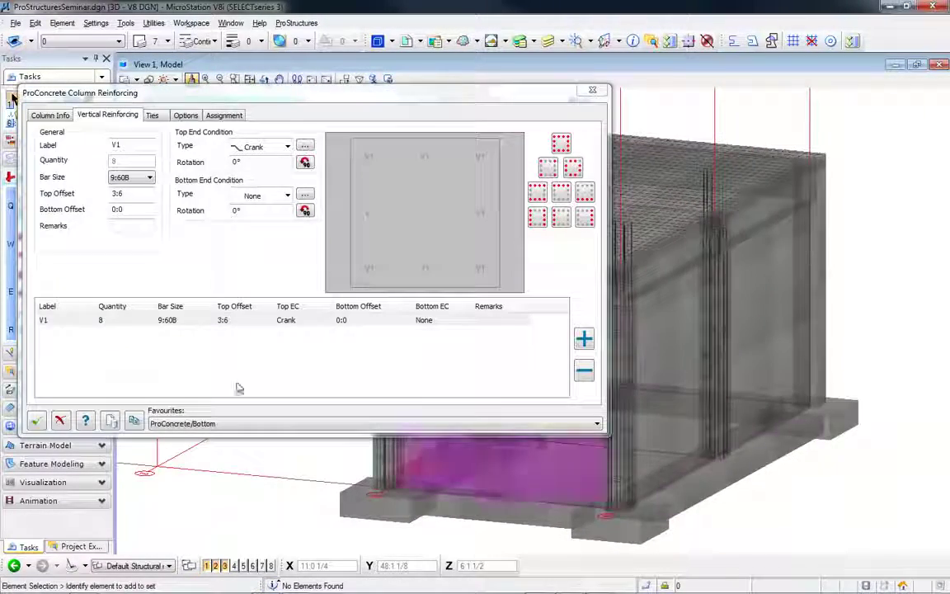
click(132, 421)
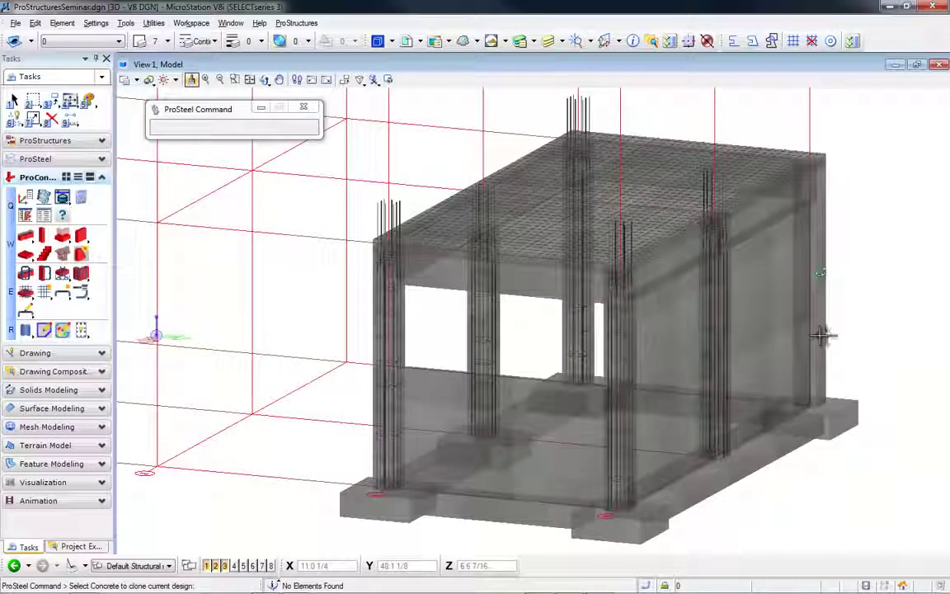
click(855, 337)
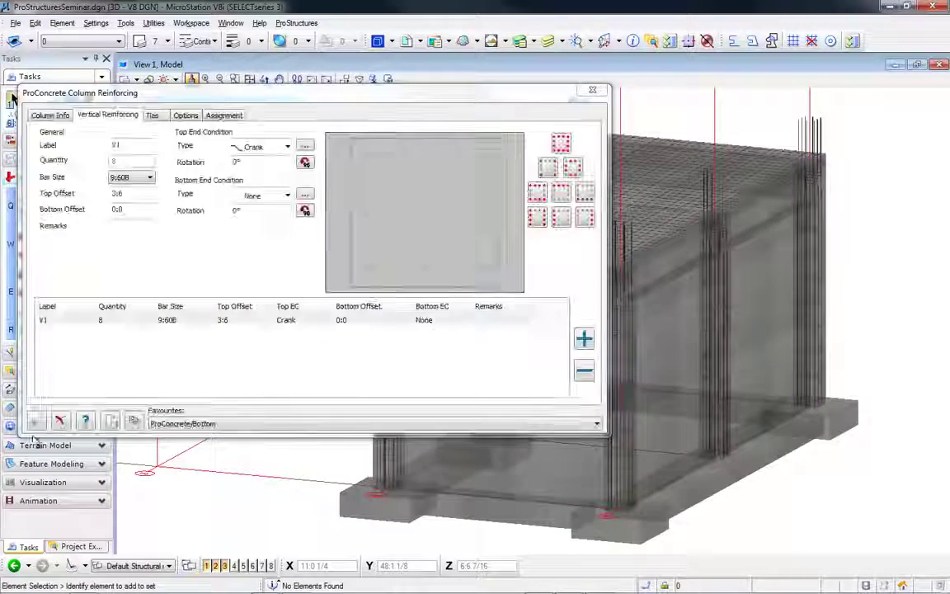
click(135, 421)
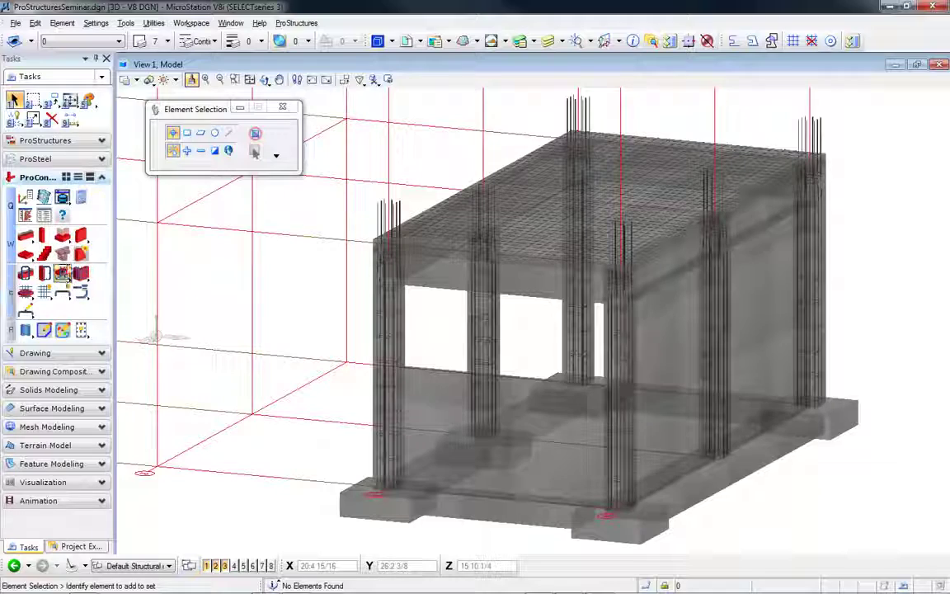
- Reinforce the front corner pad footing on the open side with Pad Footing Reinforcing and the eSeminar/Type A favourite
click(62, 241)
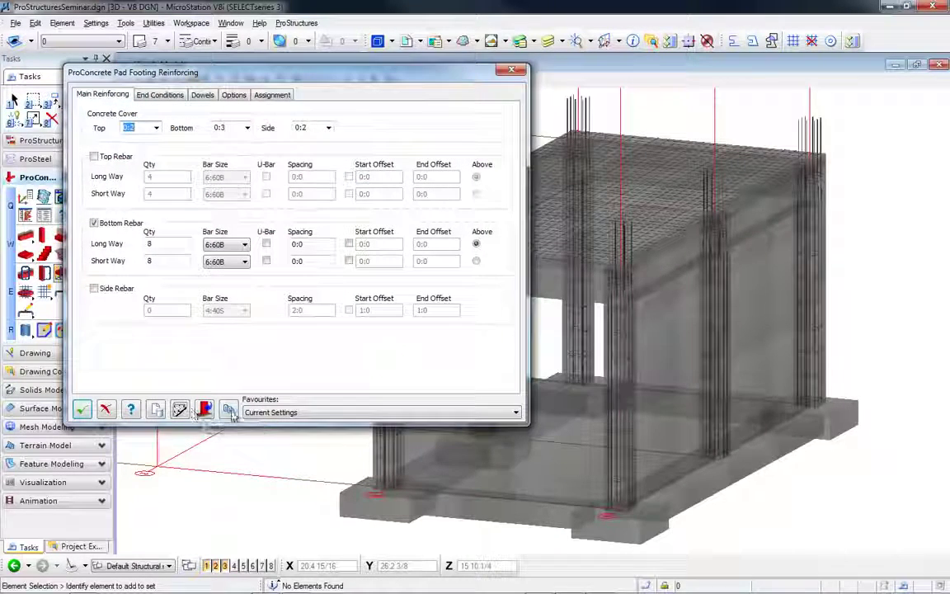
click(276, 412)
click(280, 434)
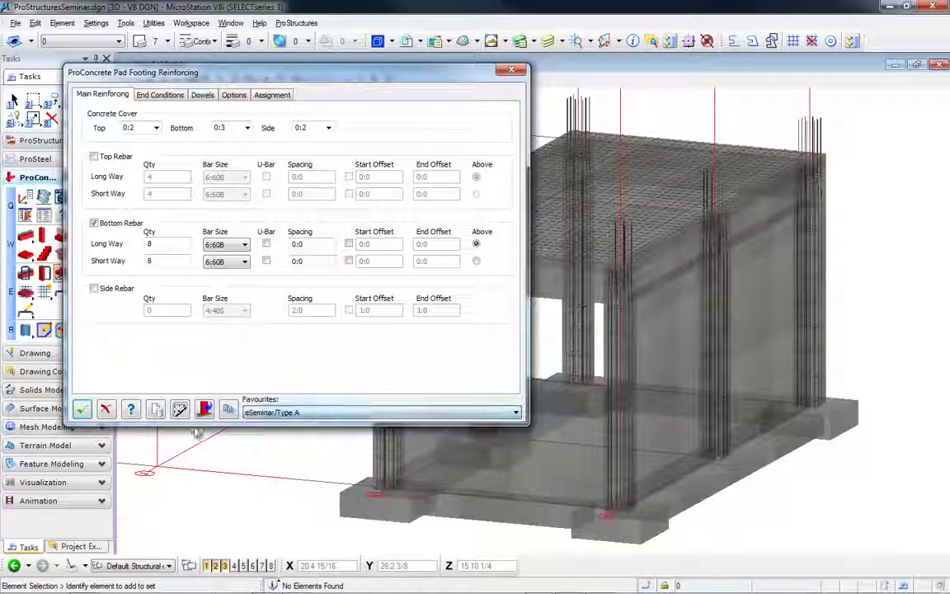
click(180, 409)
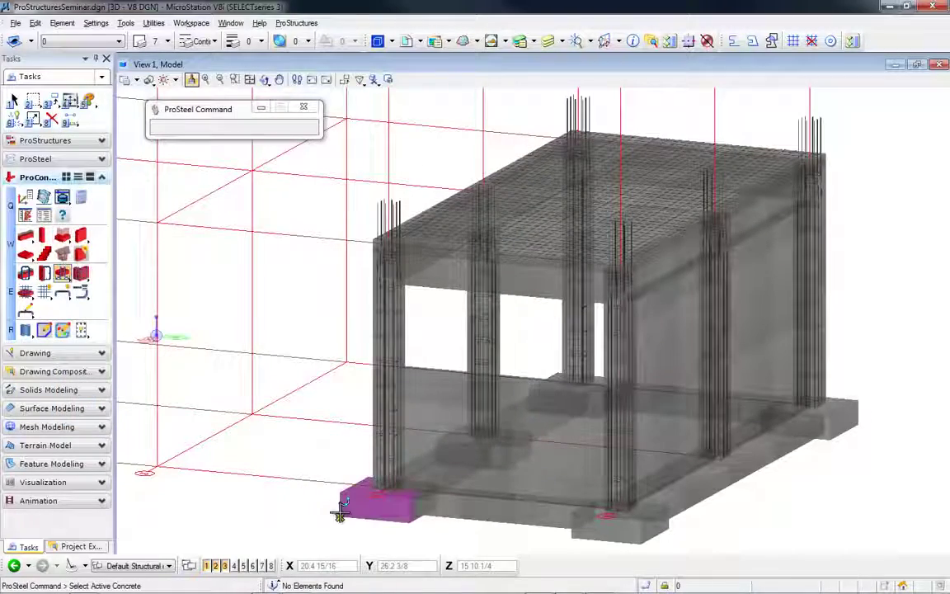
click(343, 518)
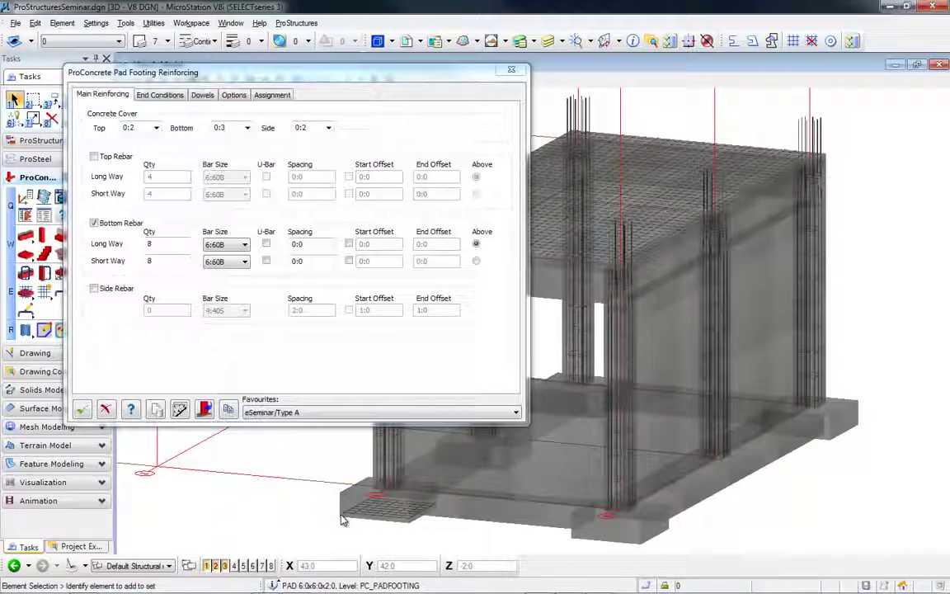
- Add dowels between the reinforced pad footing and its column, and inspect the hooked bars over the bottom mat
click(205, 409)
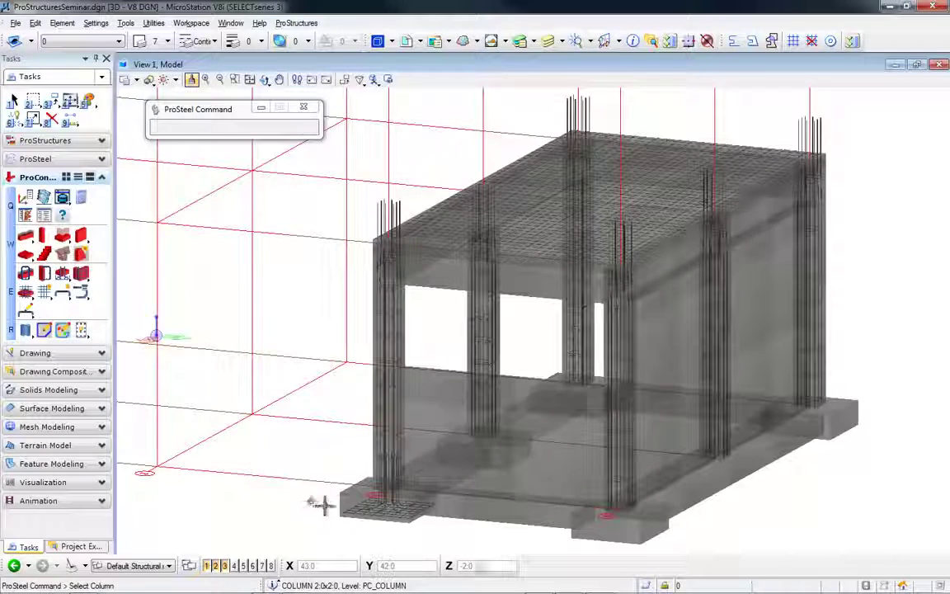
click(381, 495)
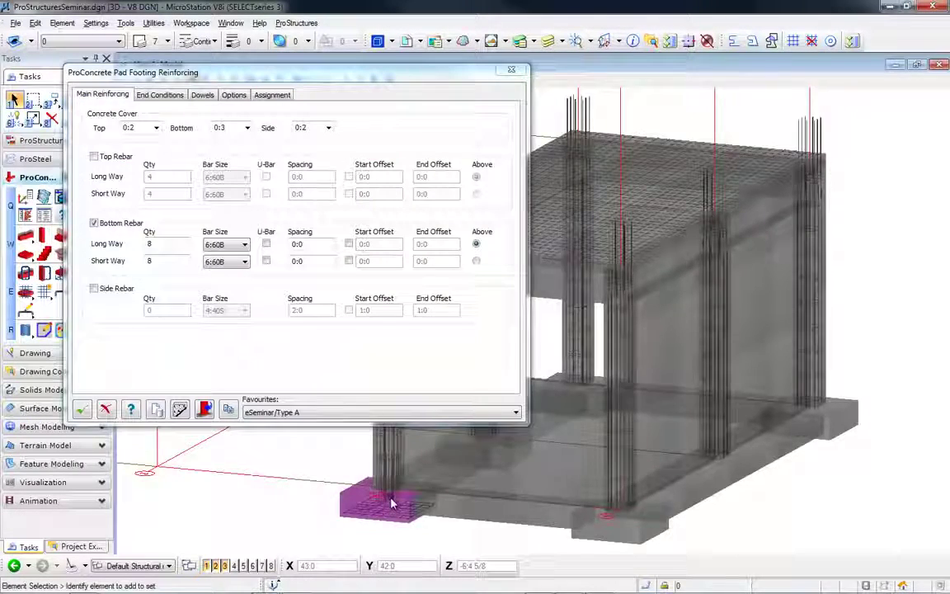
scroll(381, 495, up, 3)
middle_drag(381, 496, 599, 469)
scroll(641, 390, up, 2)
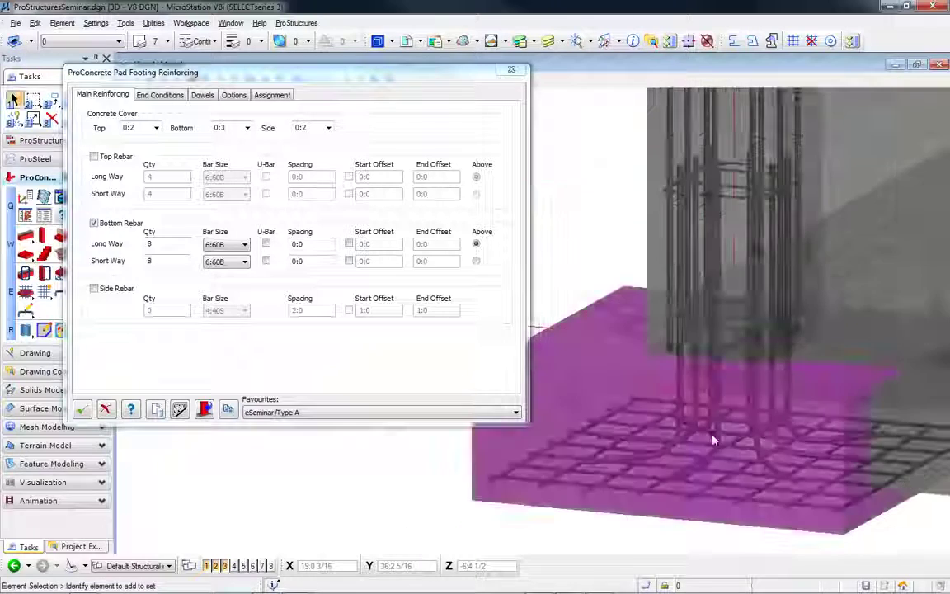
scroll(693, 418, up, 3)
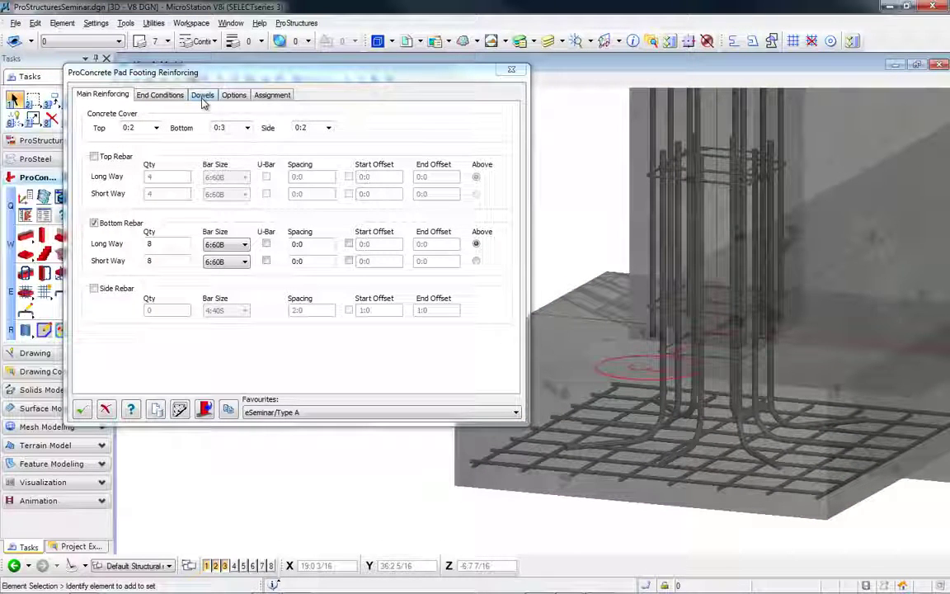
scroll(269, 498, down, 3)
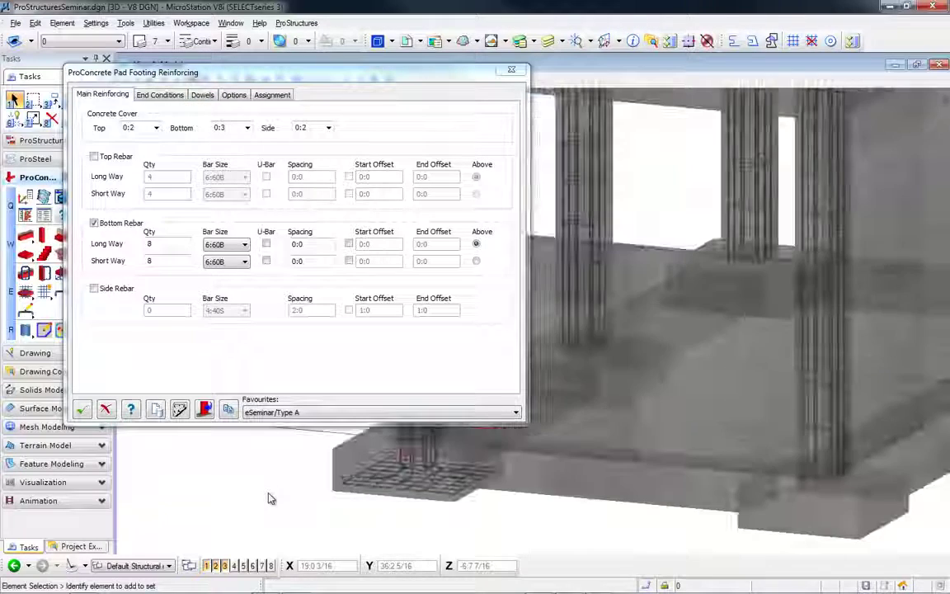
scroll(270, 495, down, 2)
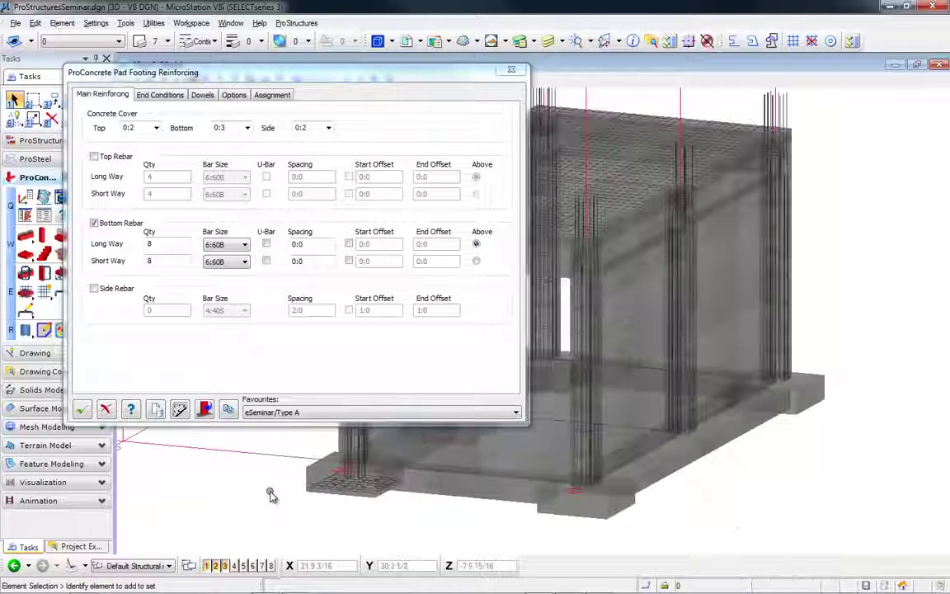
- Apply the eSeminar/Type A reinforcement to the front corner pad footing on the walled side and add dowels for its column
click(179, 410)
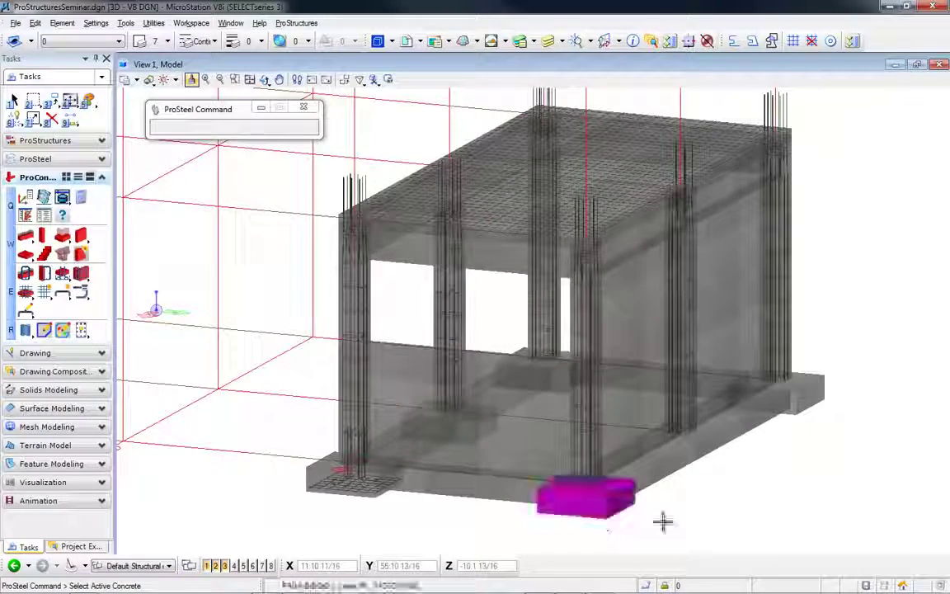
click(675, 519)
click(205, 409)
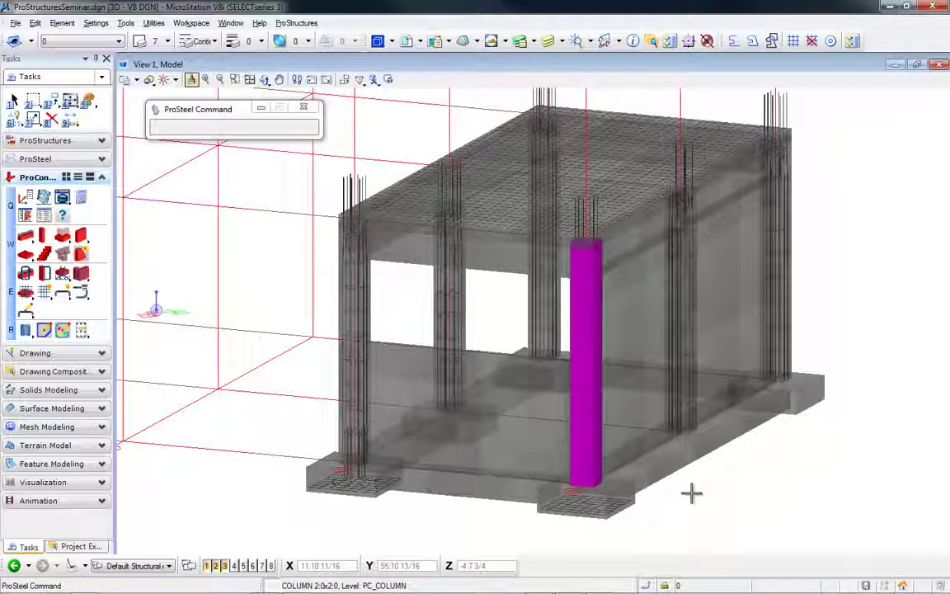
click(386, 420)
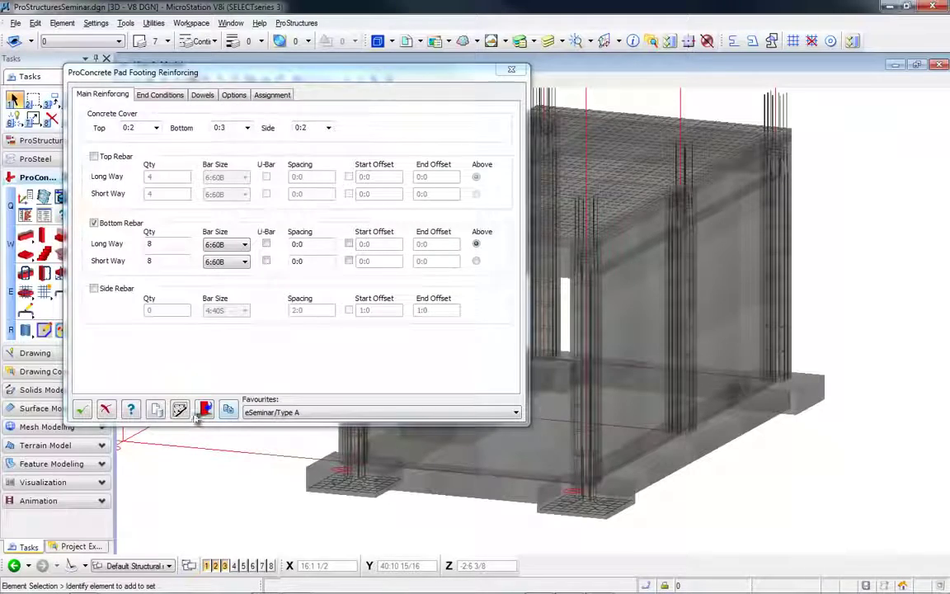
- Apply the eSeminar/Type A reinforcement to the rear pad footing on the walled side, add its column dowels and finish pad footing reinforcing
click(203, 409)
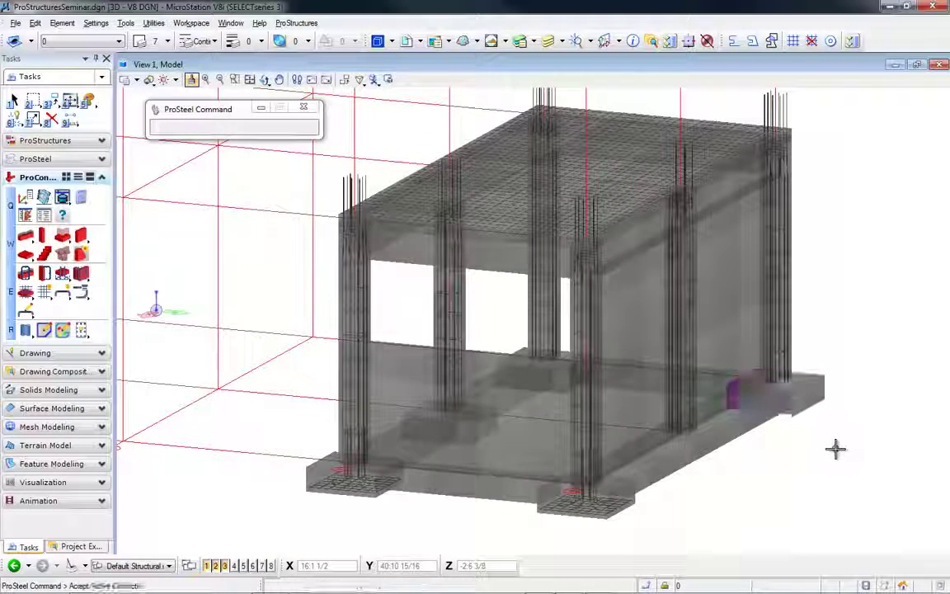
click(812, 408)
click(820, 419)
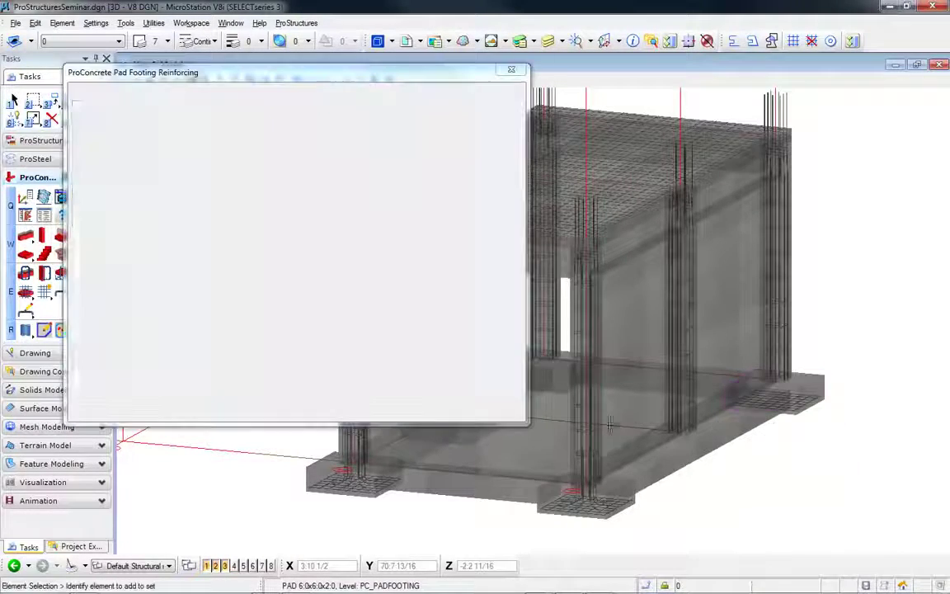
click(205, 409)
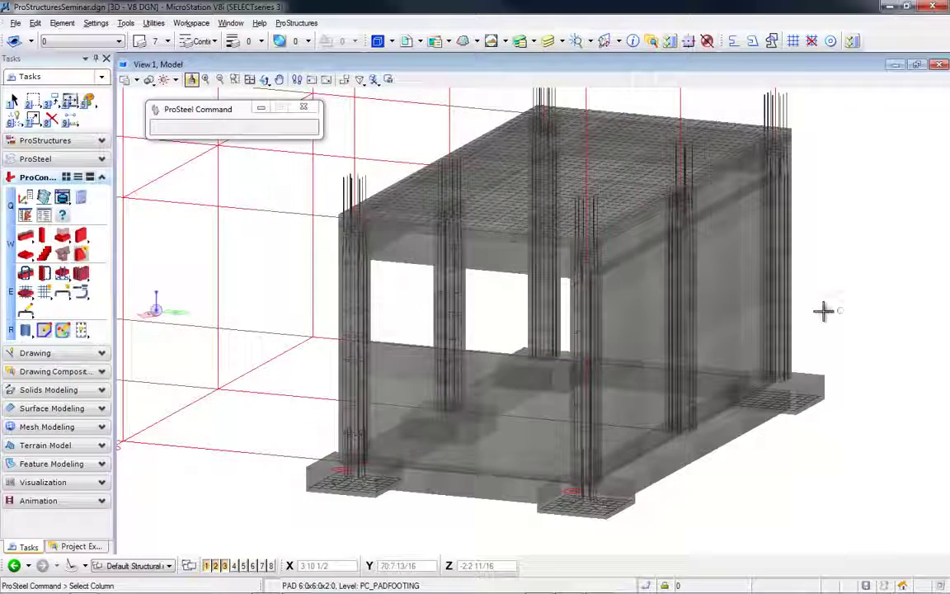
click(787, 323)
click(867, 338)
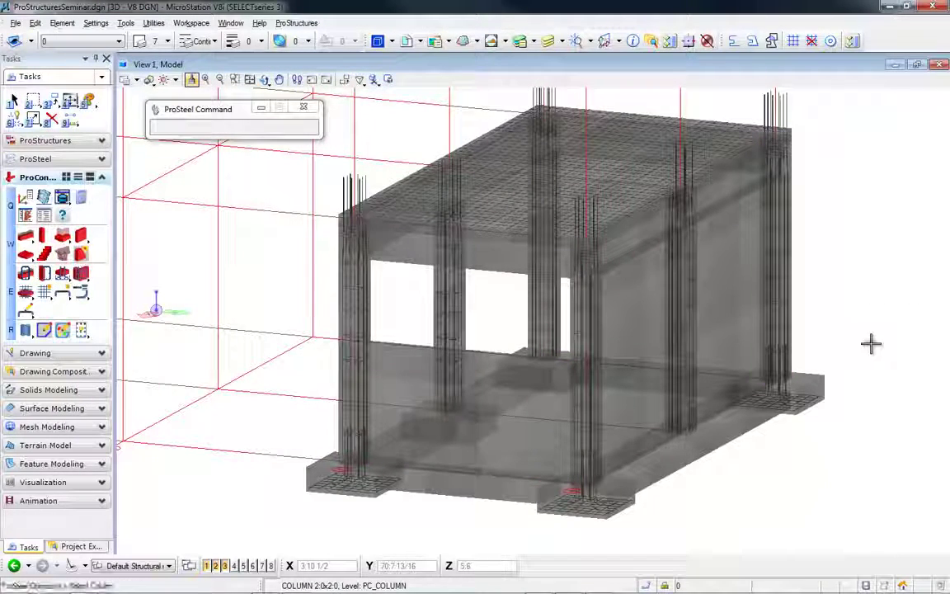
click(102, 410)
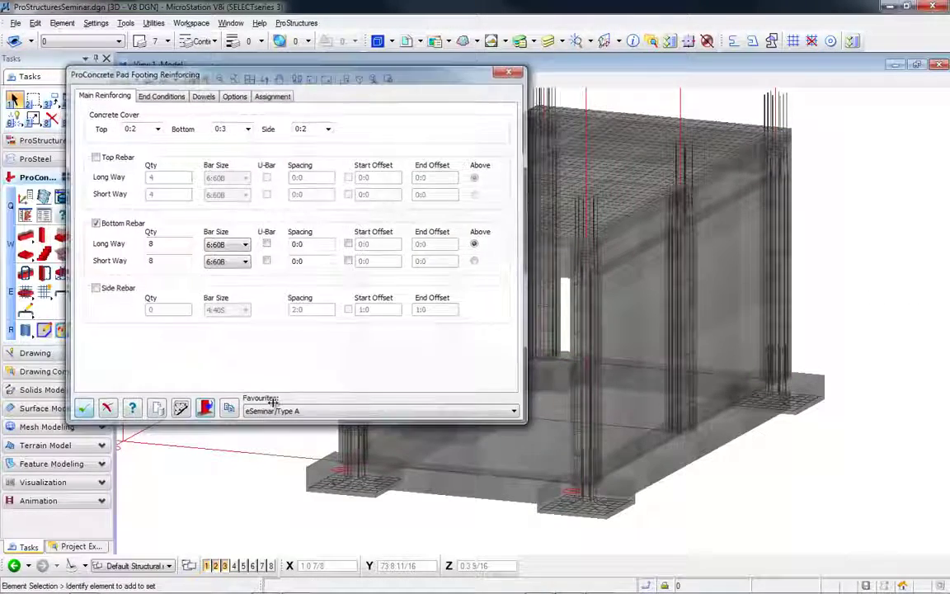
- Reinforce the strip footings along the front and the walled side with Continuous Footing Reinforcing and its current settings
click(63, 276)
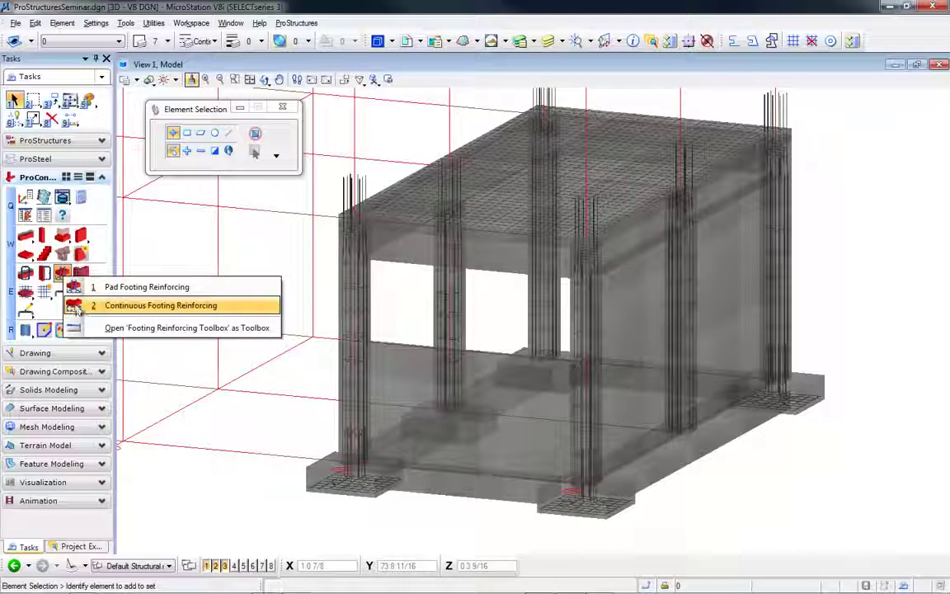
click(84, 310)
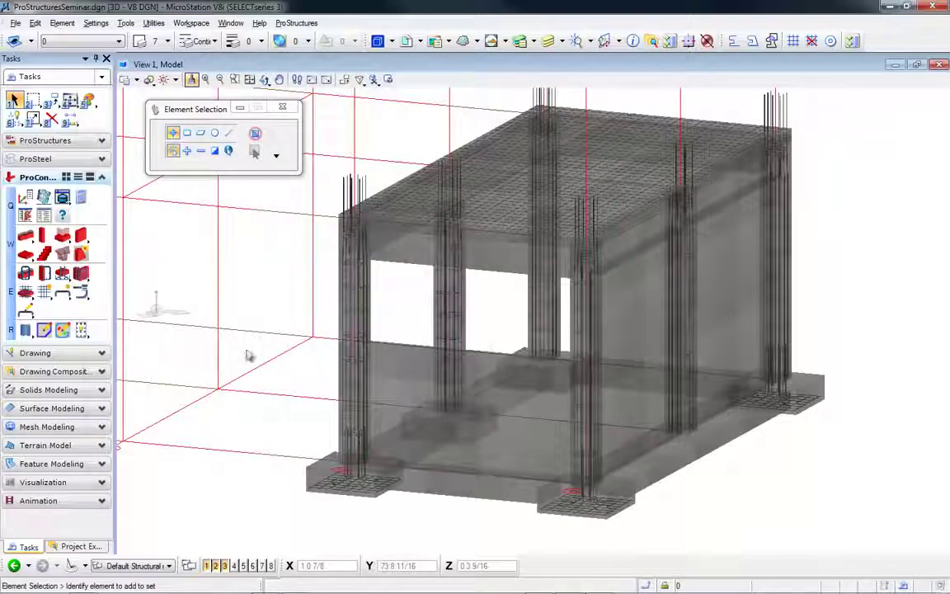
click(186, 499)
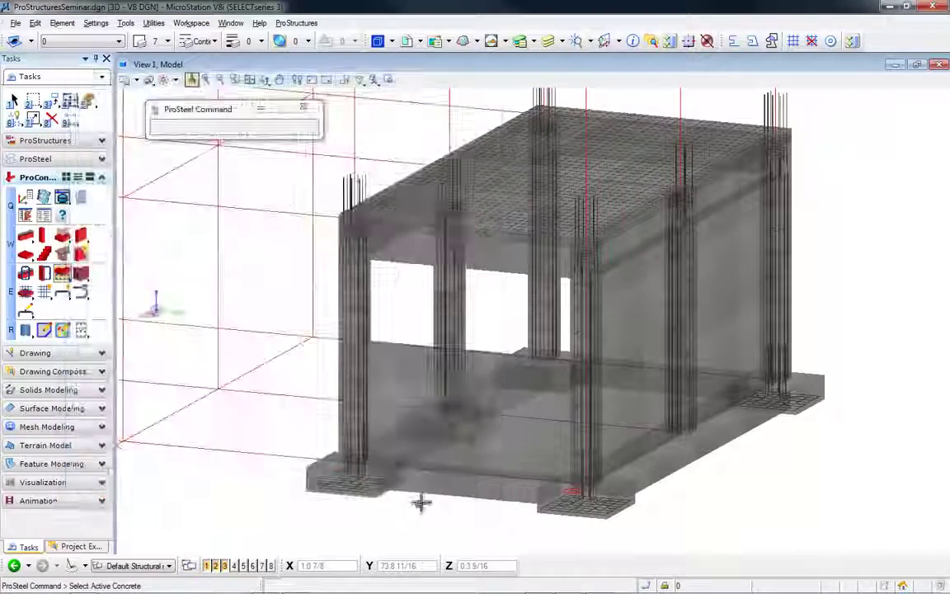
click(438, 523)
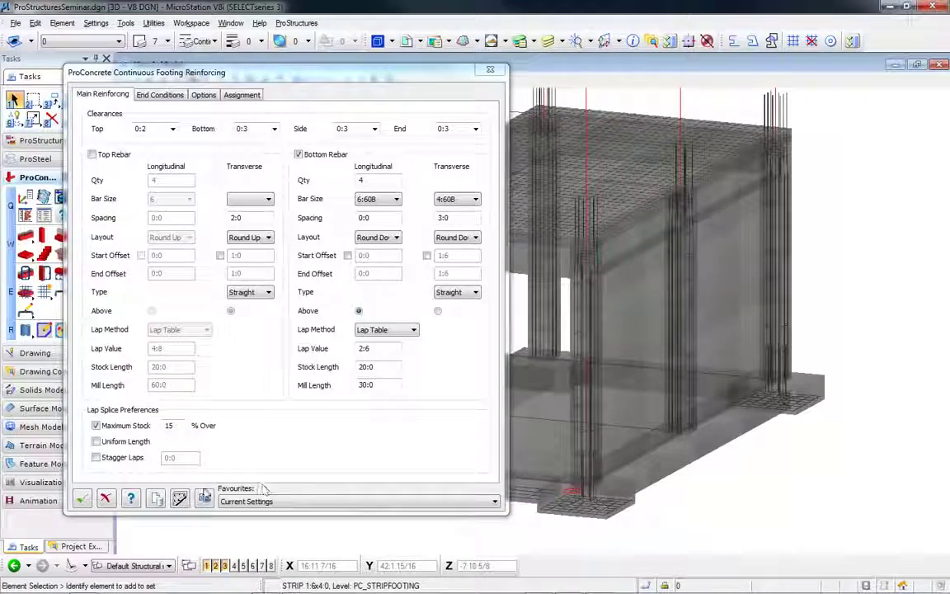
click(180, 499)
click(678, 487)
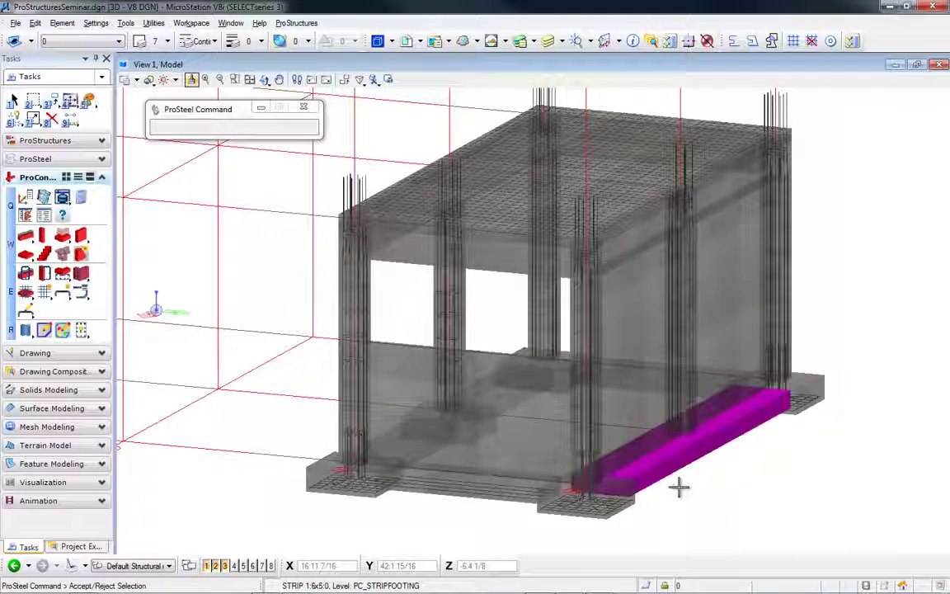
click(705, 503)
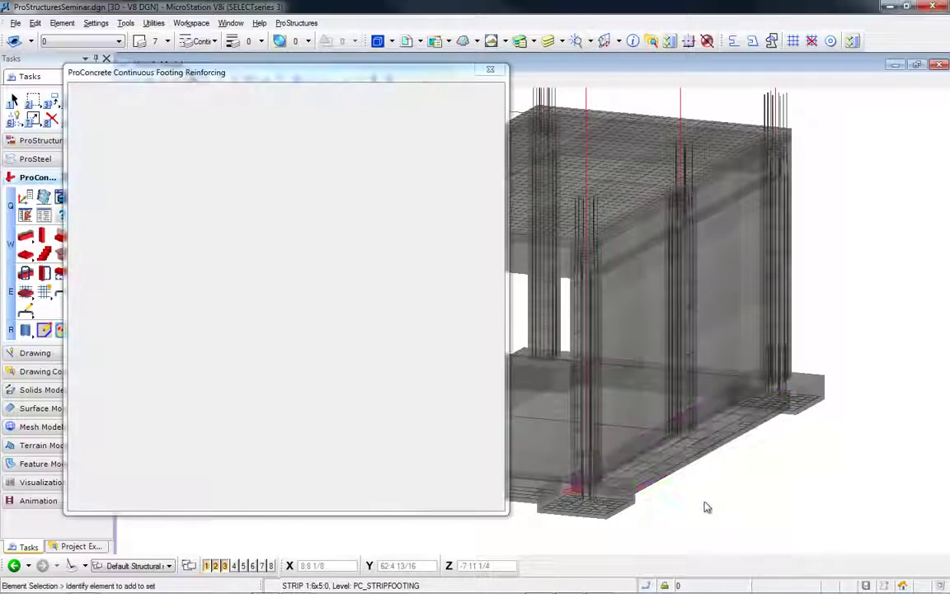
- Examine the strip footing's longitudinal and transverse bars and lap splices against the stock and mill length settings, and close the reinforcing dialog
scroll(718, 458, up, 5)
shift+middle_drag(714, 462, 557, 500)
shift+middle_drag(708, 474, 571, 509)
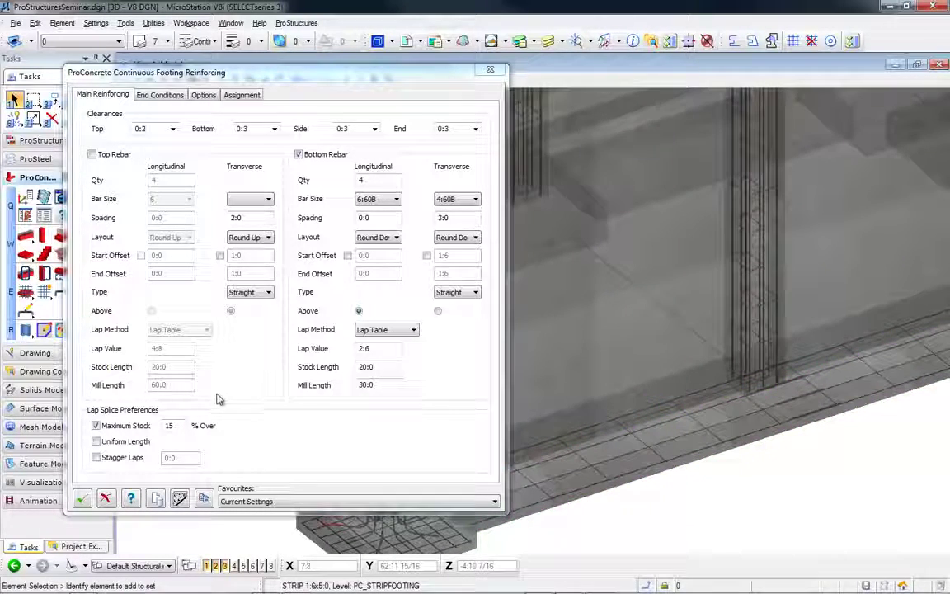
click(367, 367)
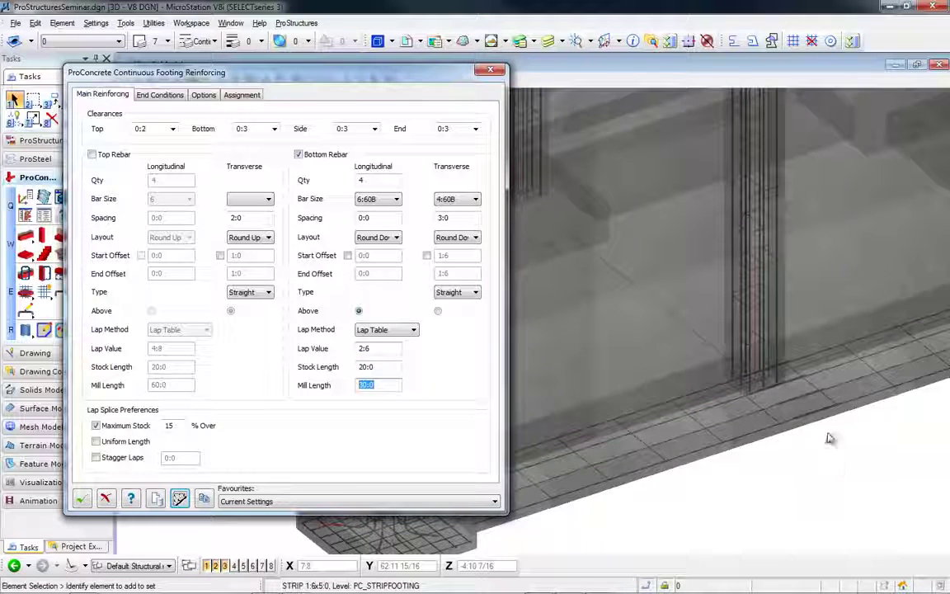
scroll(826, 423, up, 5)
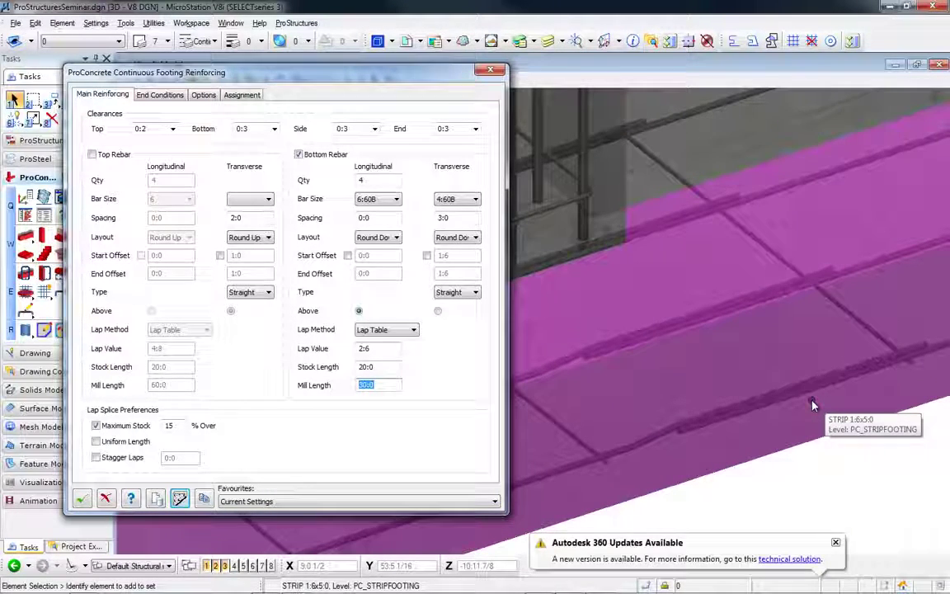
scroll(810, 408, down, 4)
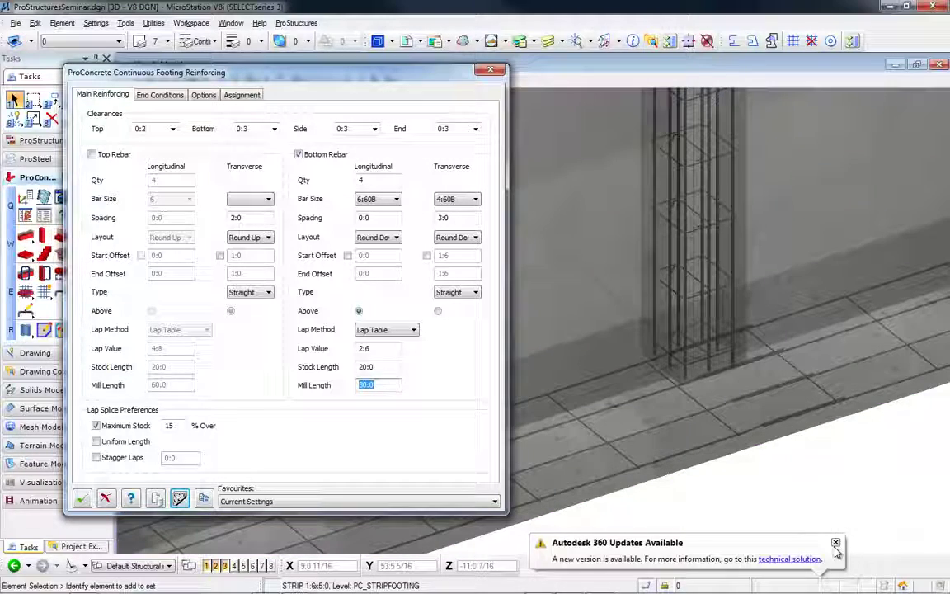
scroll(754, 495, down, 3)
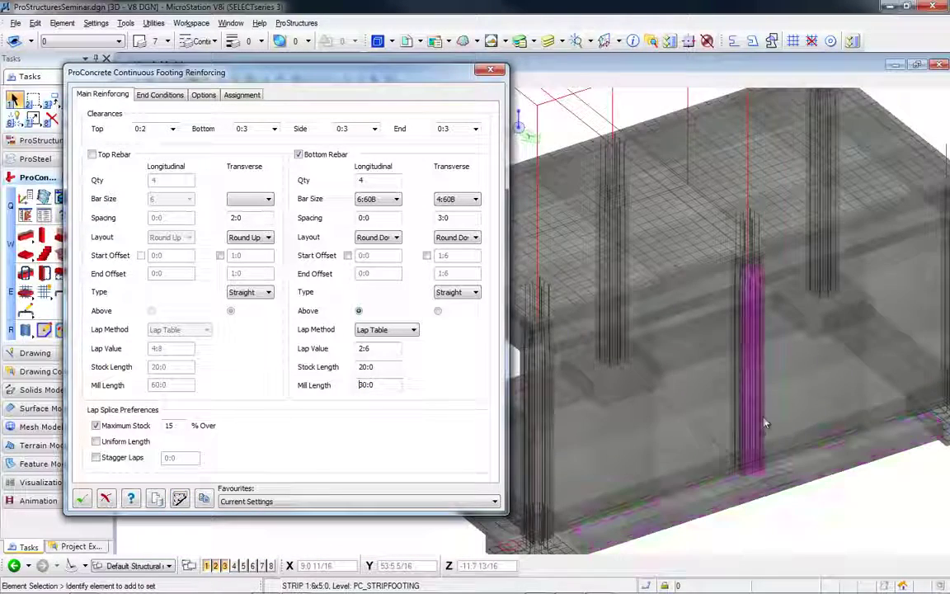
middle_drag(765, 421, 690, 414)
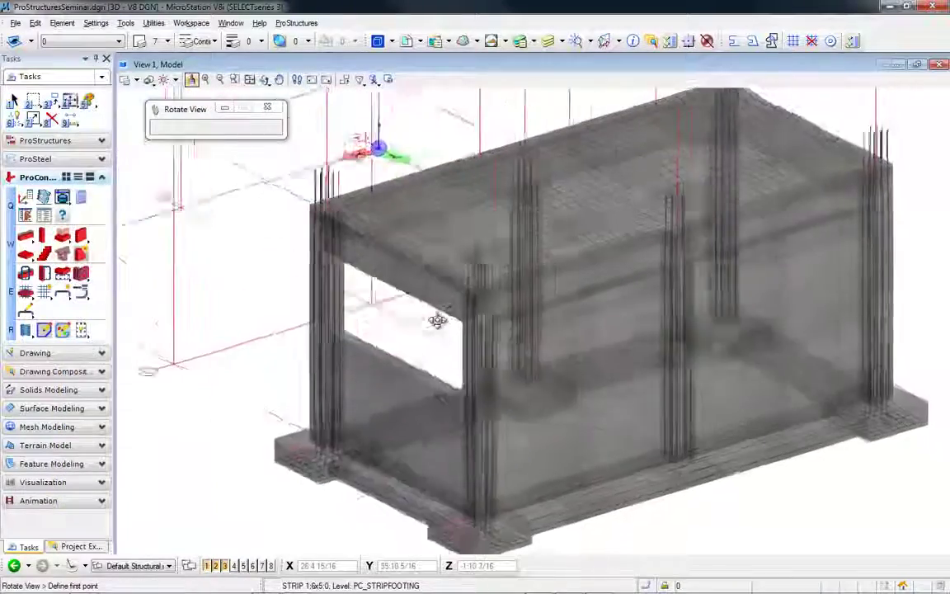
- Isolate the concrete beams around the roof slab with Hide Except, selecting them in a side view of the structure
shift+middle_drag(437, 321, 676, 265)
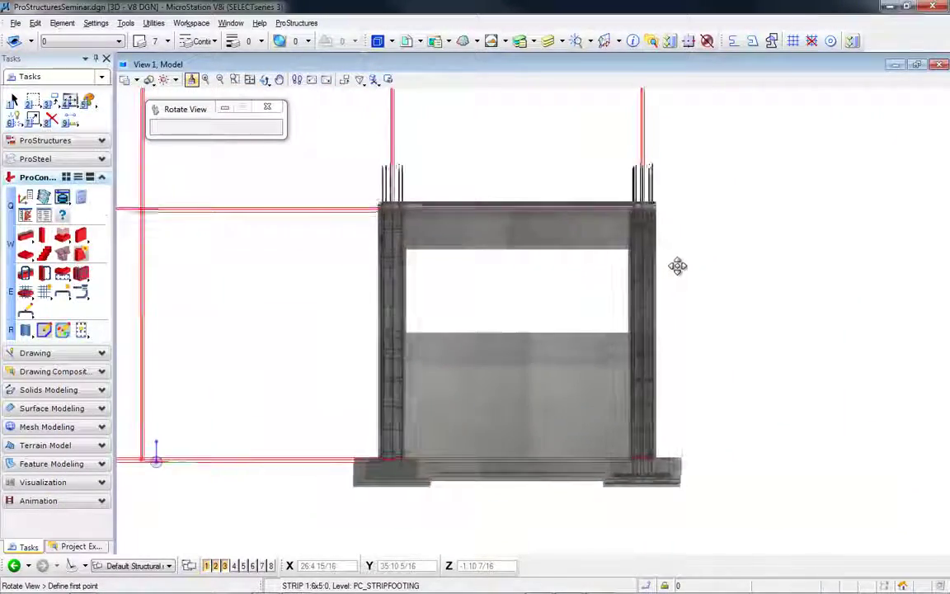
key(Escape)
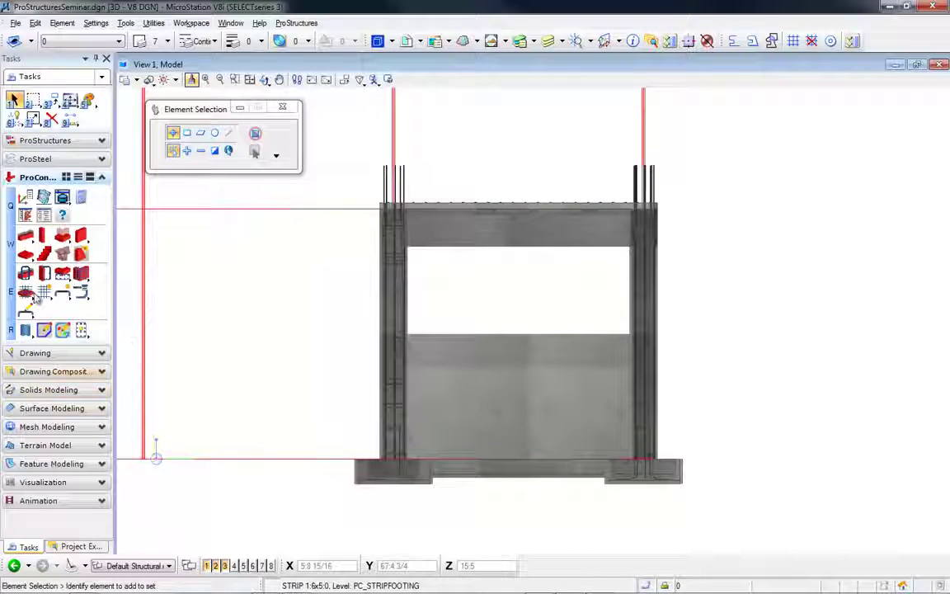
click(37, 158)
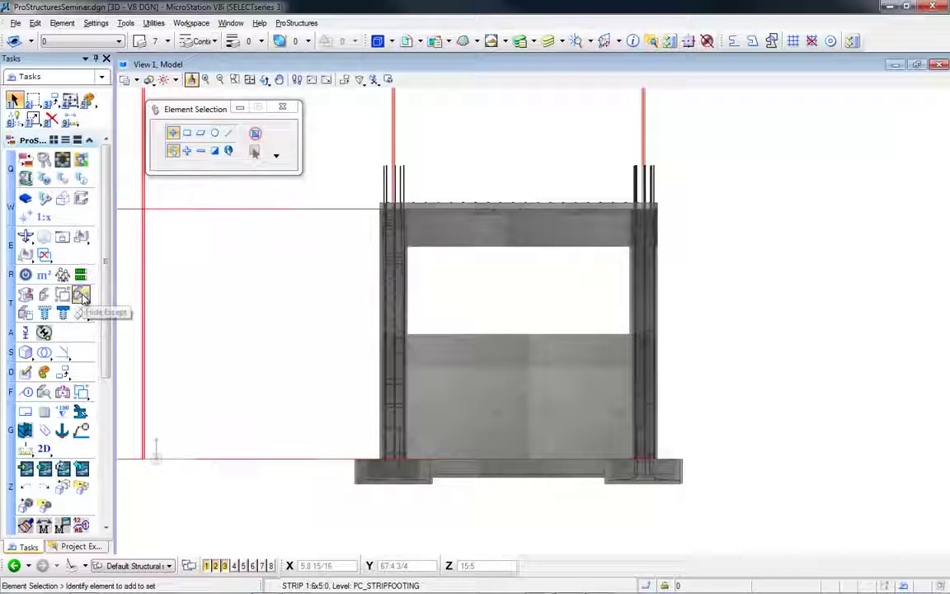
click(82, 296)
drag(337, 263, 707, 208)
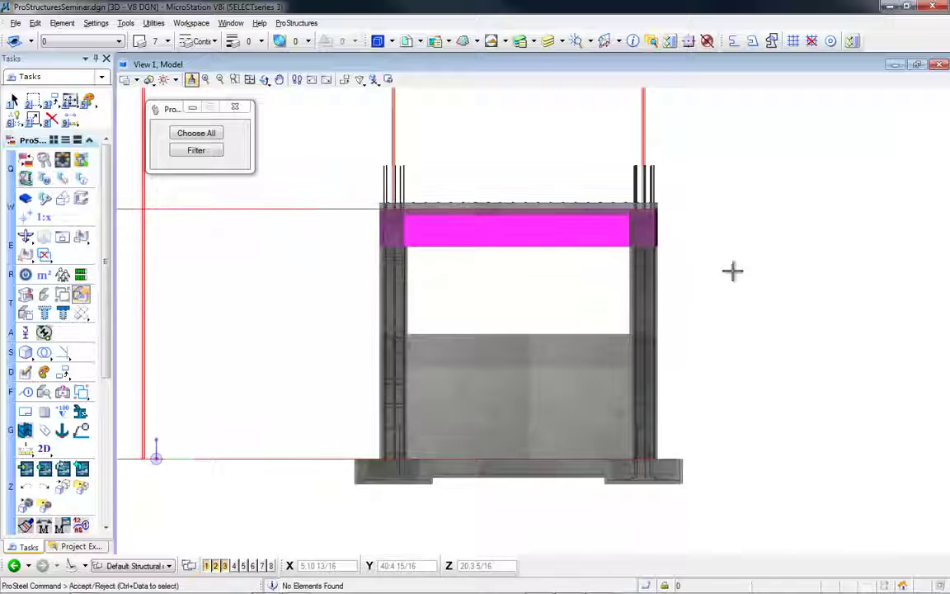
right_click(695, 318)
key(F5)
click(601, 342)
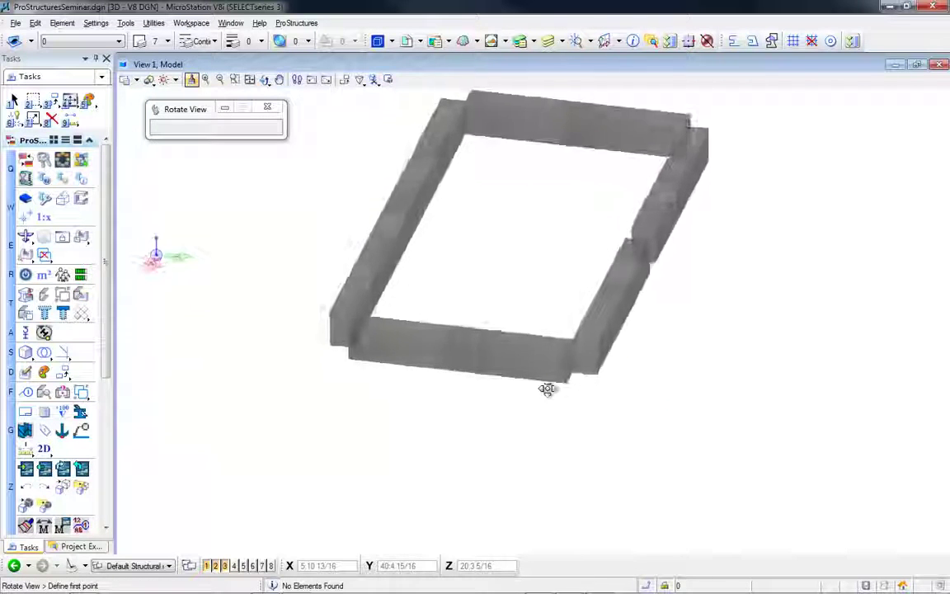
click(418, 405)
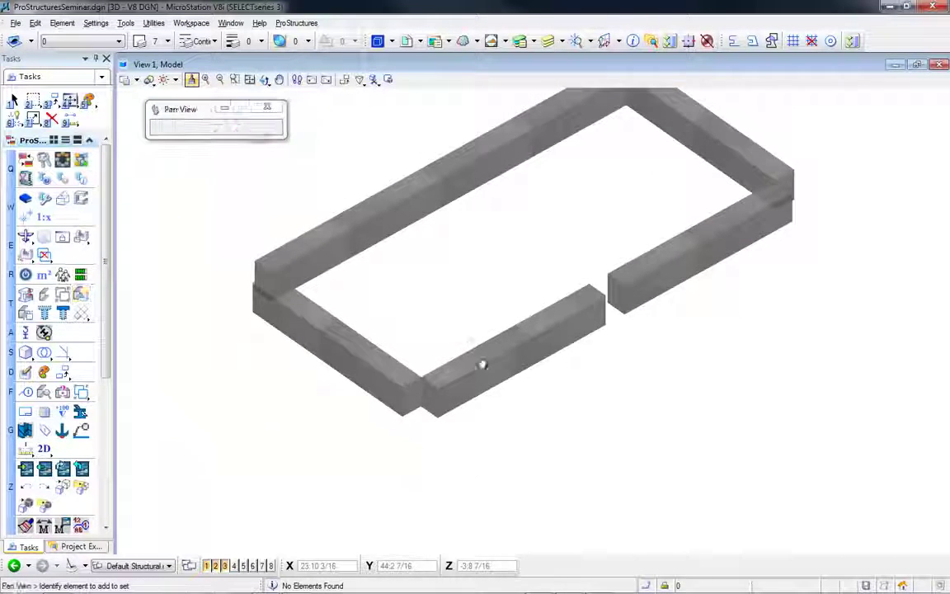
middle_drag(481, 365, 515, 442)
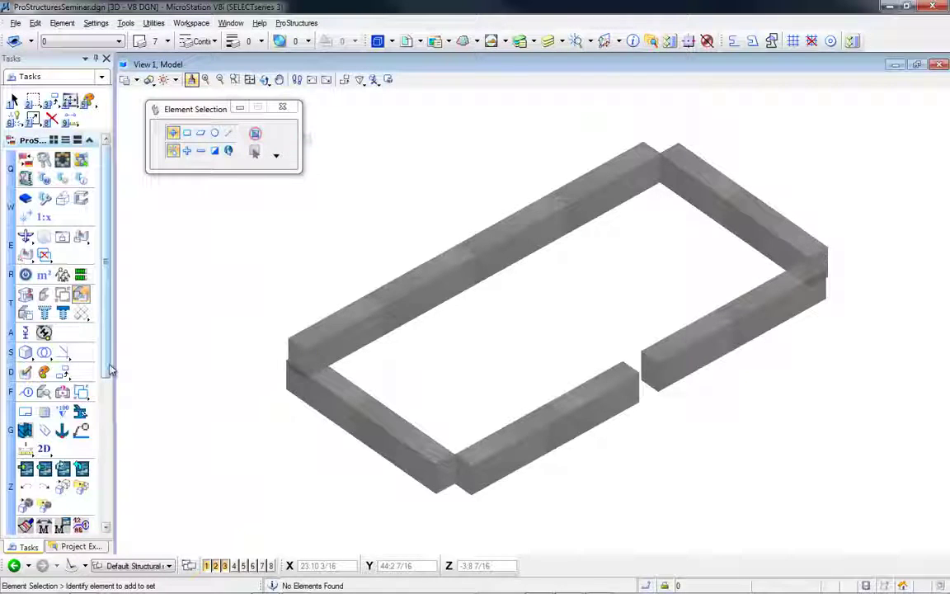
- Reinforce the short front beam using Beam Reinforcing with the eSeminar/Beam Default favourite, and inspect its stirrups and longitudinal bars
drag(103, 354, 109, 514)
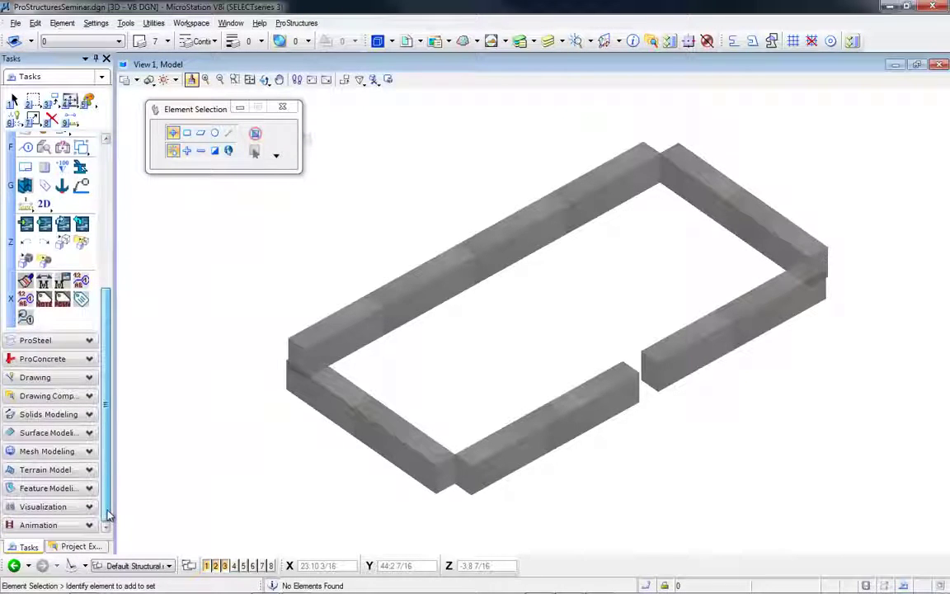
click(43, 358)
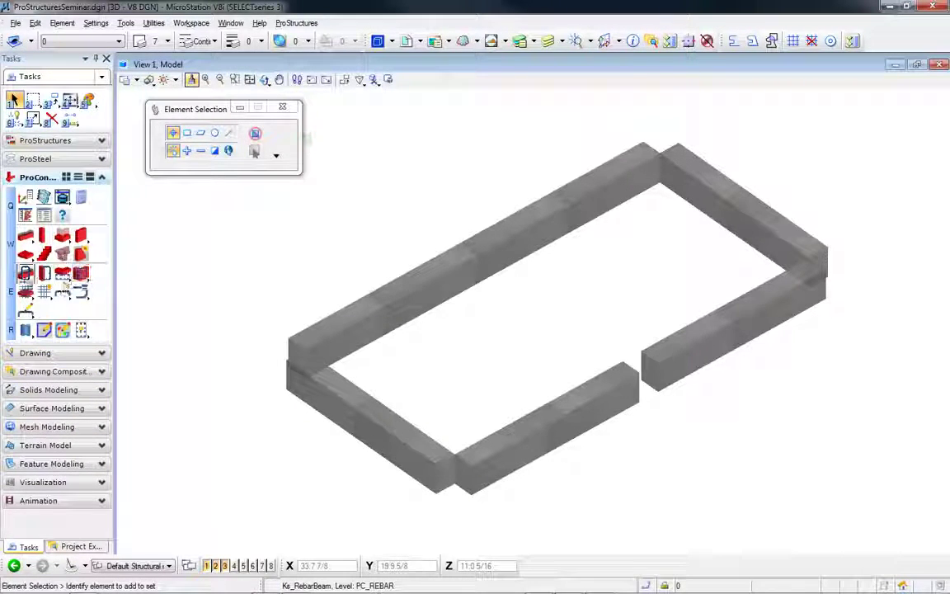
click(26, 274)
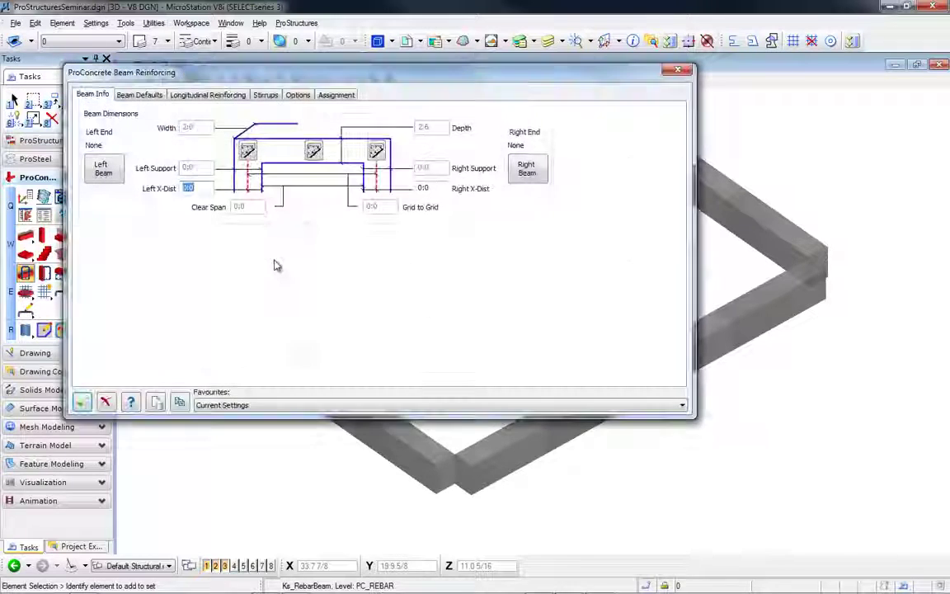
click(281, 407)
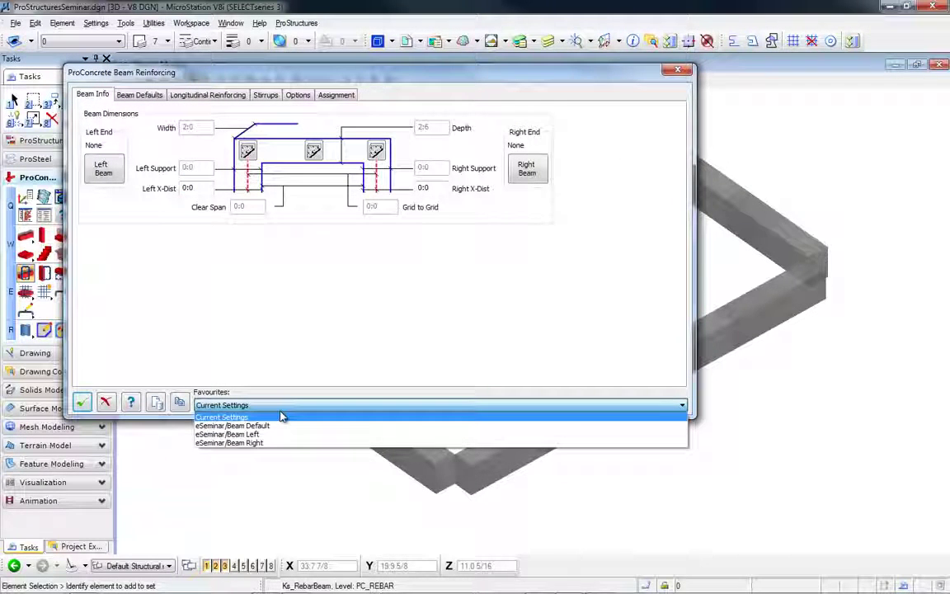
click(277, 426)
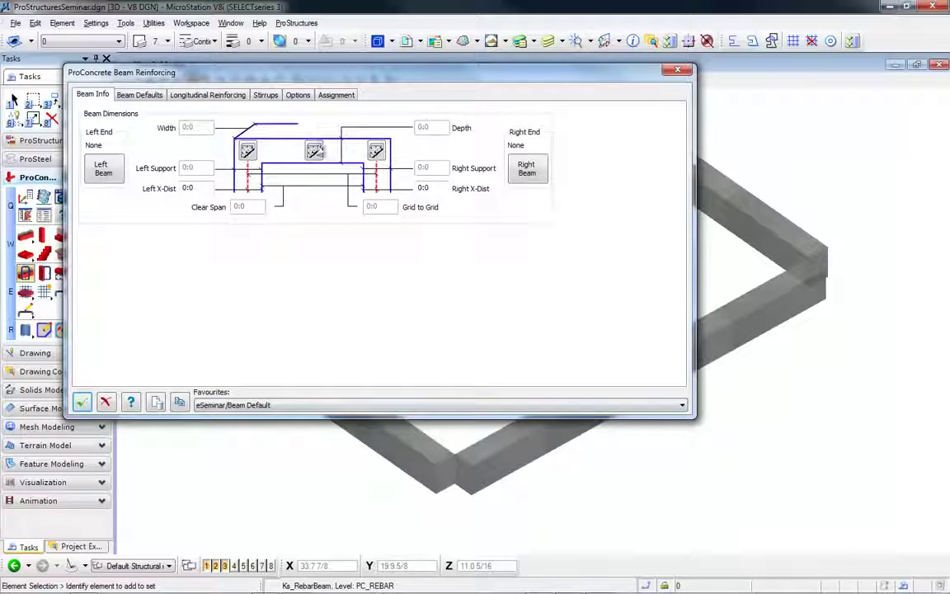
click(316, 152)
click(356, 416)
click(429, 398)
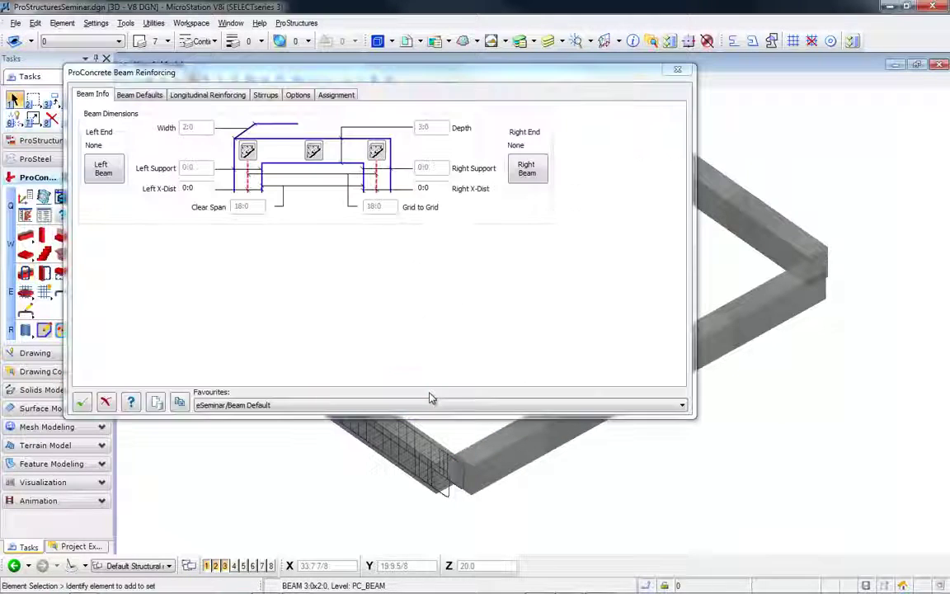
click(85, 403)
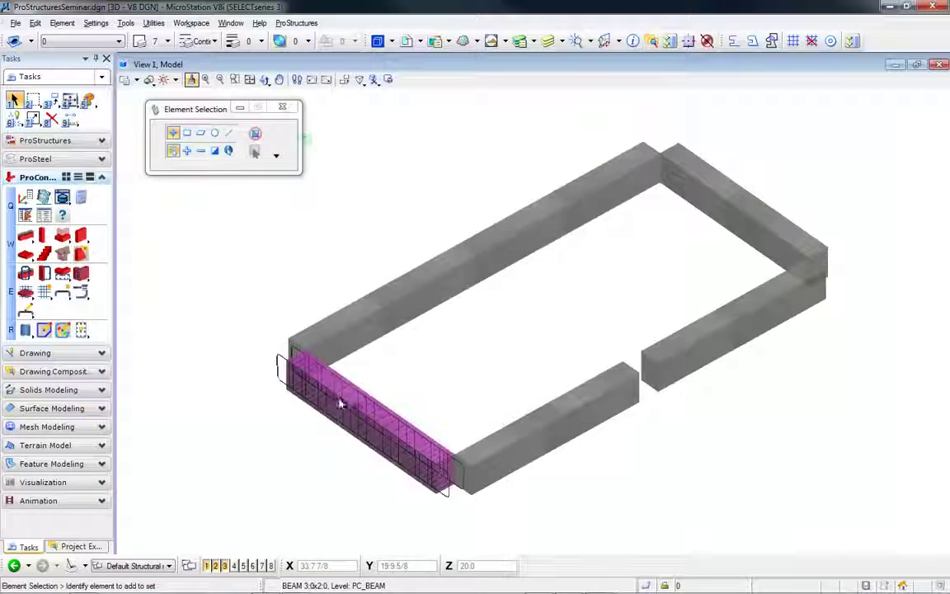
scroll(347, 438, up, 5)
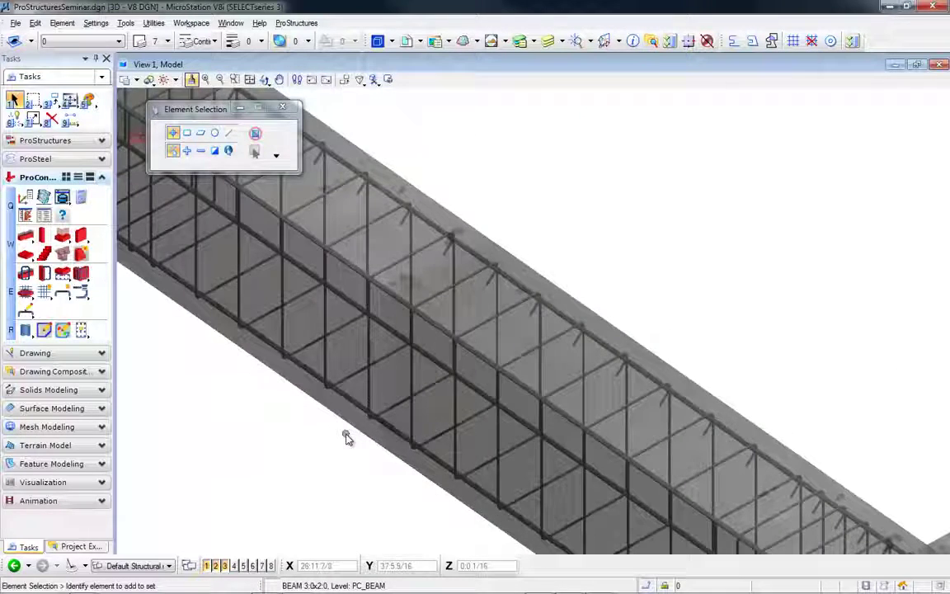
scroll(348, 437, down, 3)
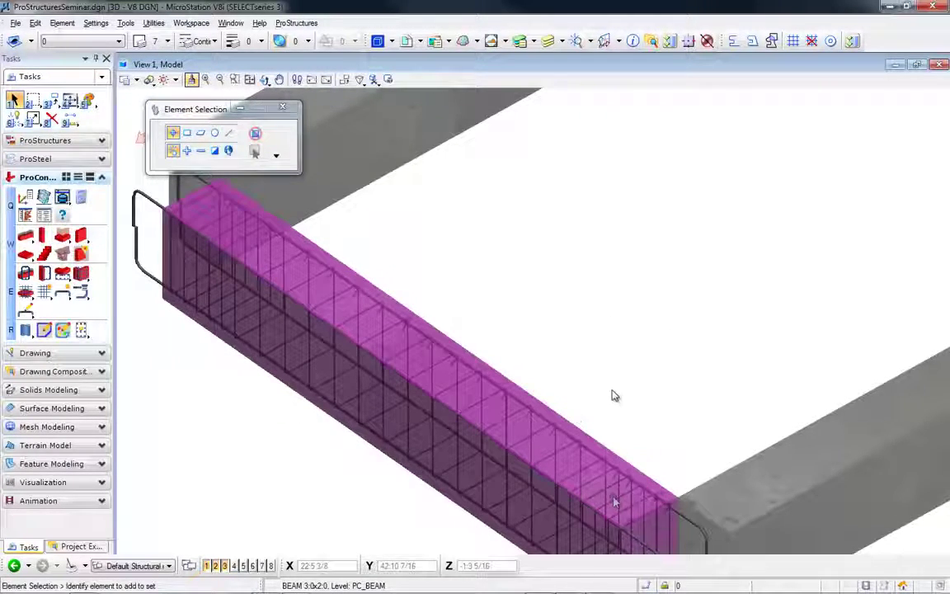
- Apply the eSeminar/Beam Default reinforcement to the long unbroken beam opposite the split side
scroll(604, 377, down, 2)
scroll(606, 371, down, 2)
middle_drag(609, 360, 518, 389)
click(25, 273)
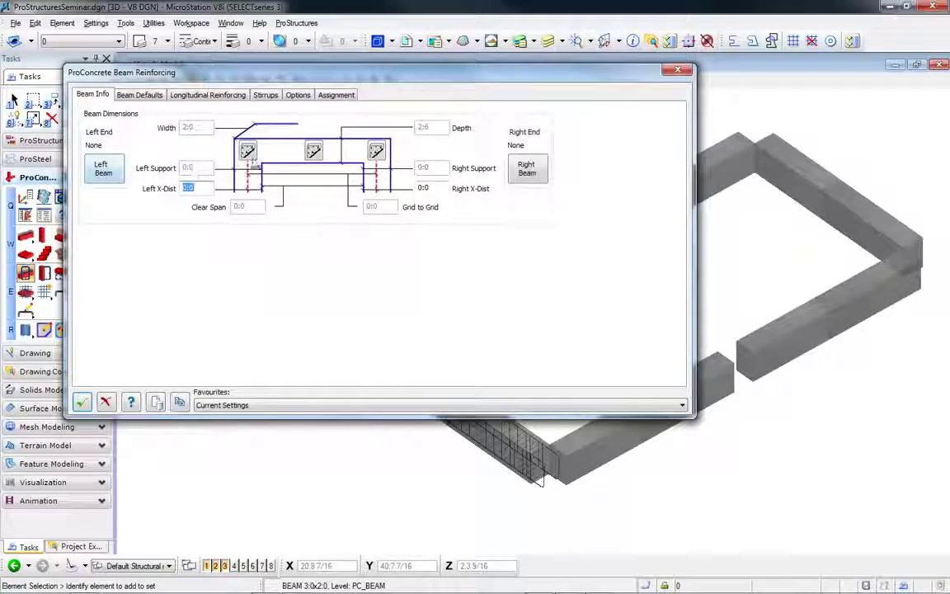
click(315, 405)
click(310, 424)
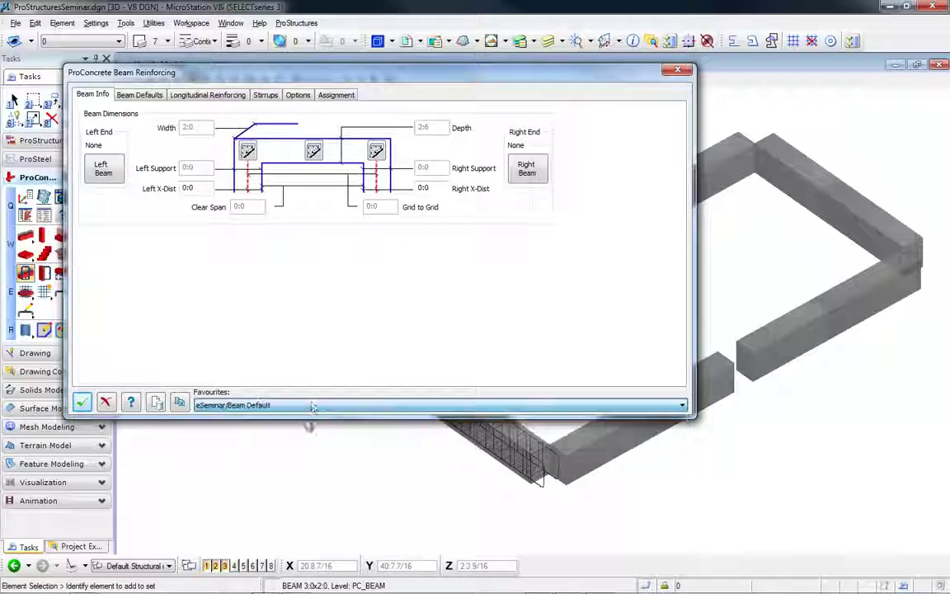
click(558, 282)
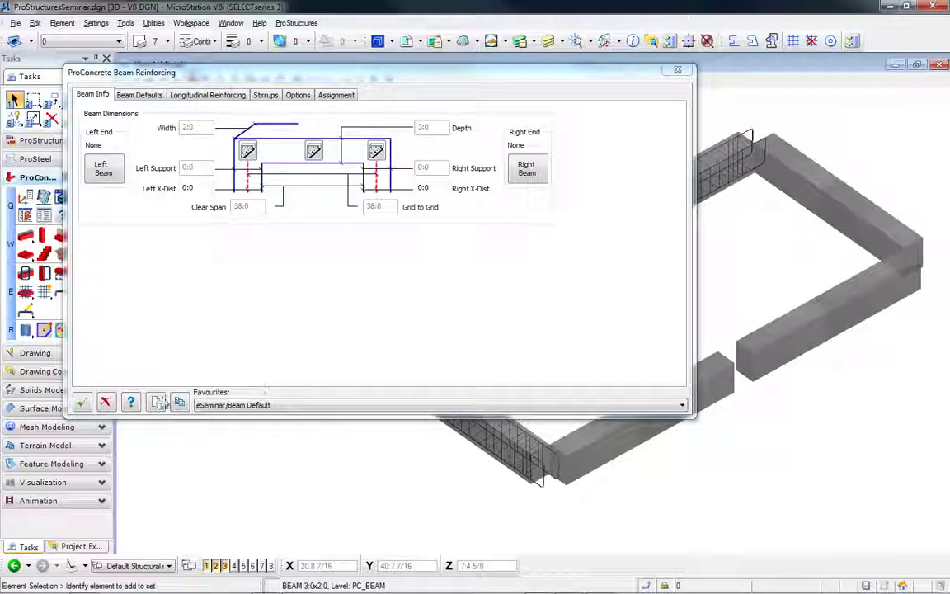
click(82, 402)
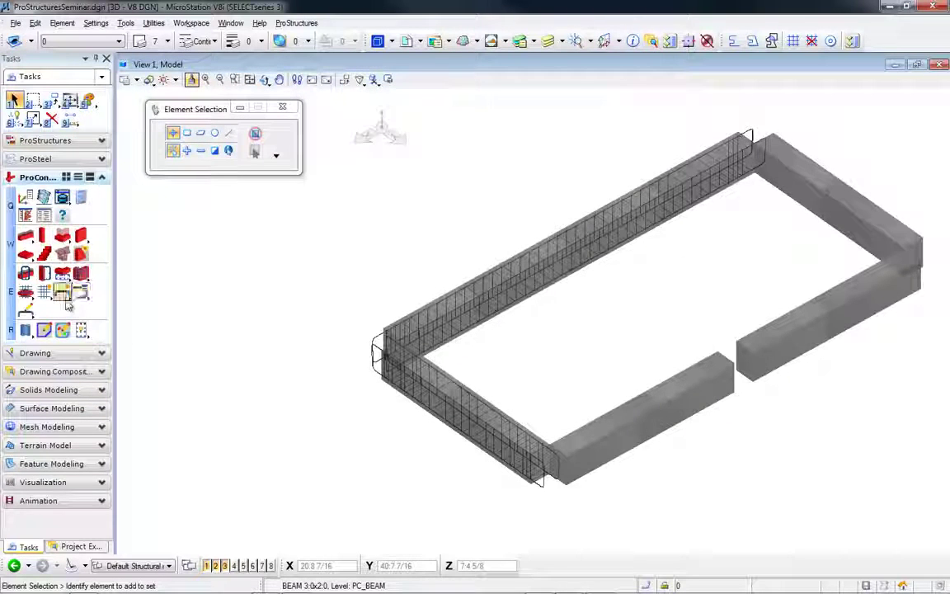
- Apply the eSeminar/Beam Default reinforcement to the short beam at the far end of the frame
click(28, 277)
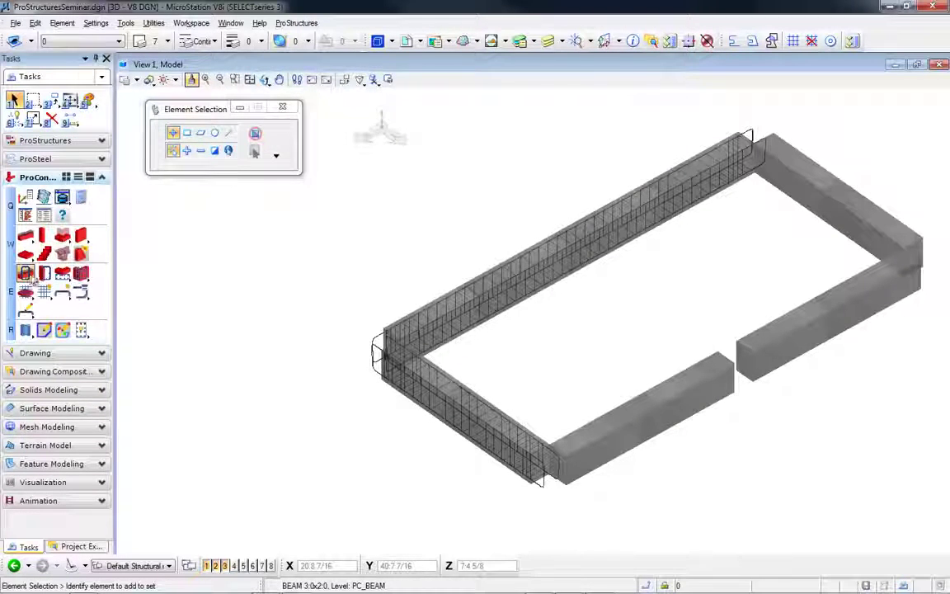
click(223, 405)
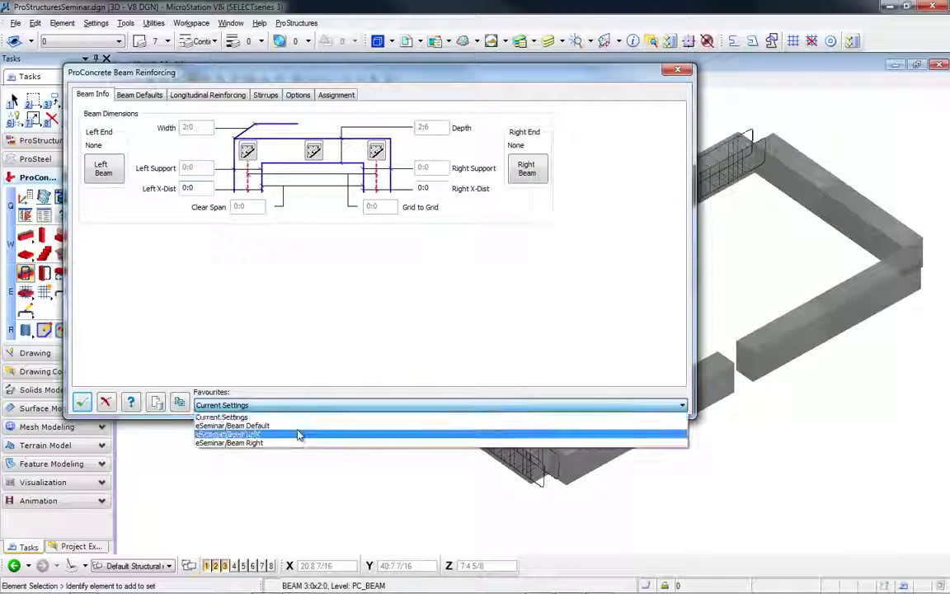
click(299, 424)
click(315, 151)
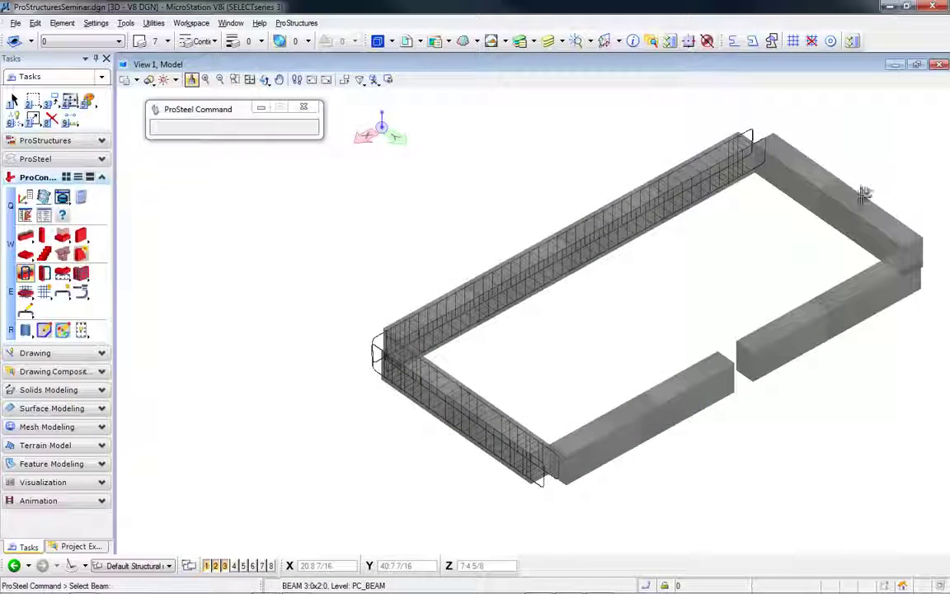
click(792, 216)
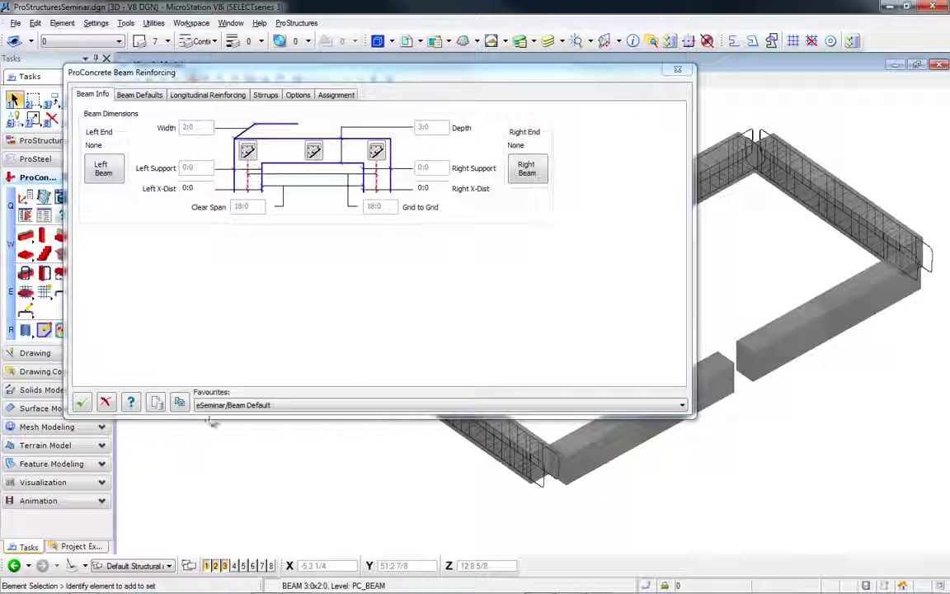
click(81, 403)
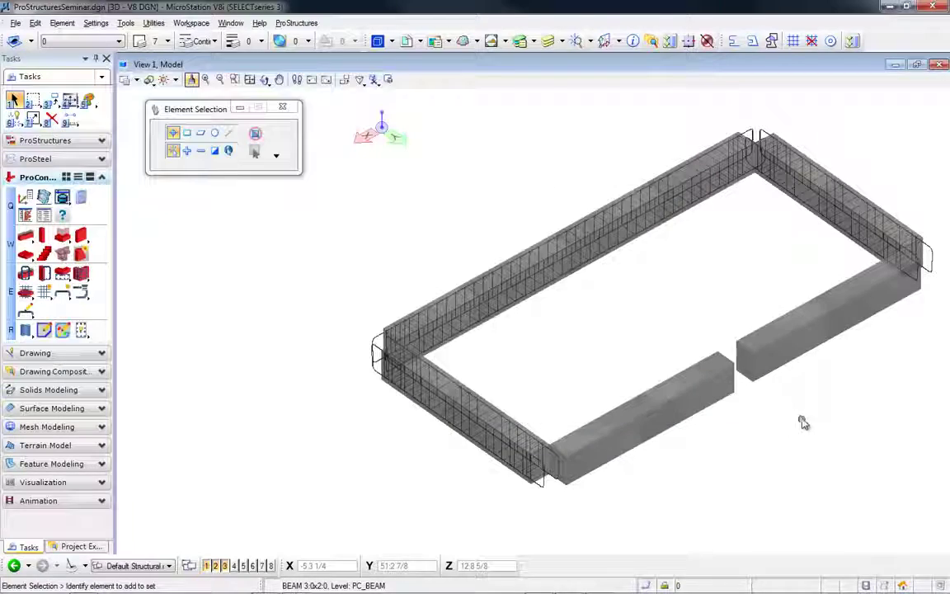
- Reinforce the left beam of the split side with the eSeminar/Beam Left favourite, and inspect its stirrups and longitudinal bars at both ends
middle_drag(802, 420, 576, 384)
scroll(576, 381, up, 2)
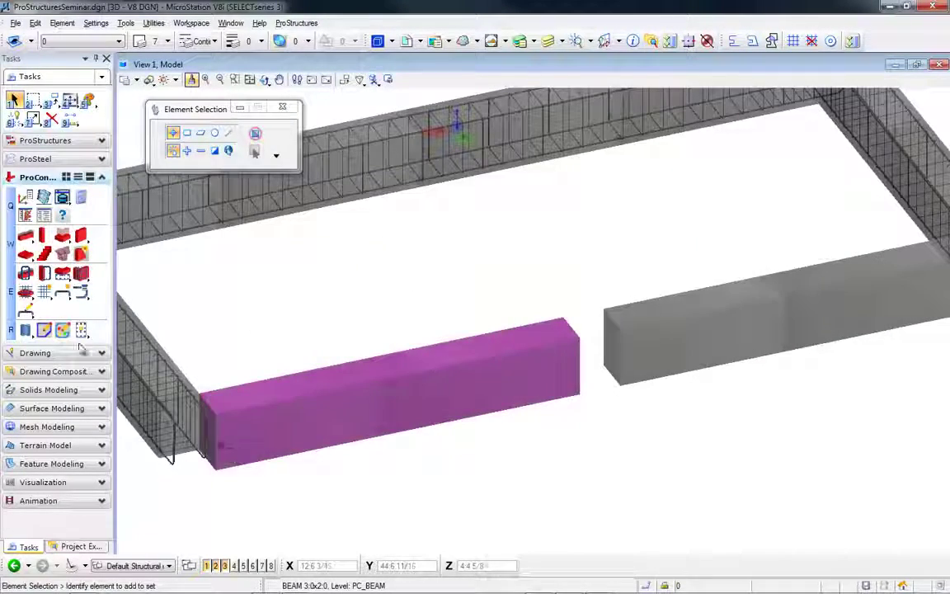
click(26, 274)
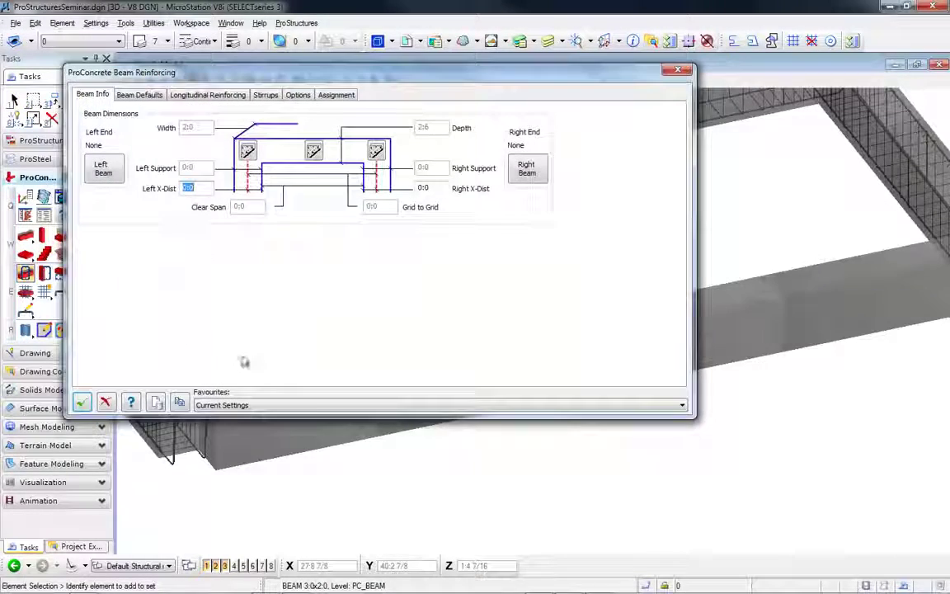
click(262, 405)
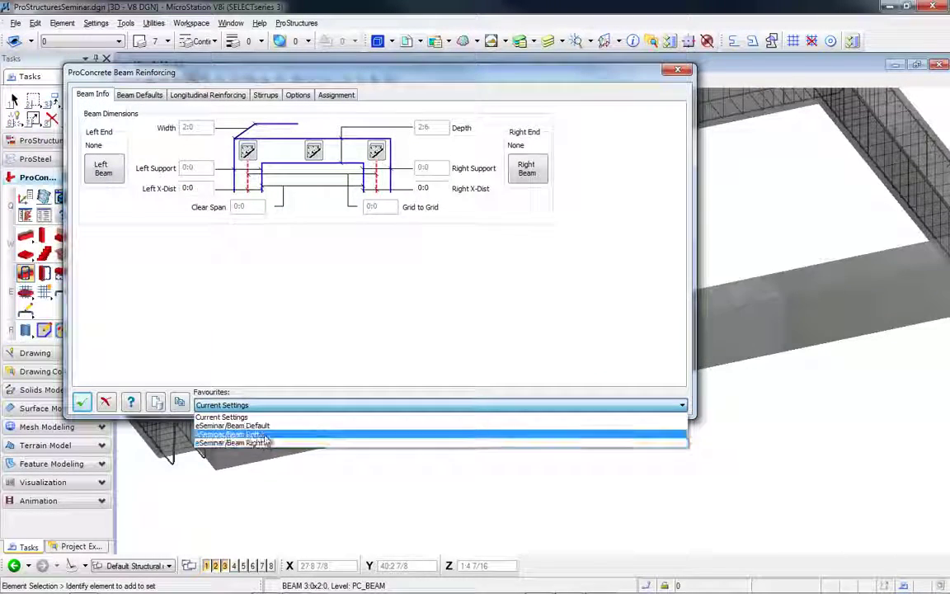
click(239, 441)
click(315, 154)
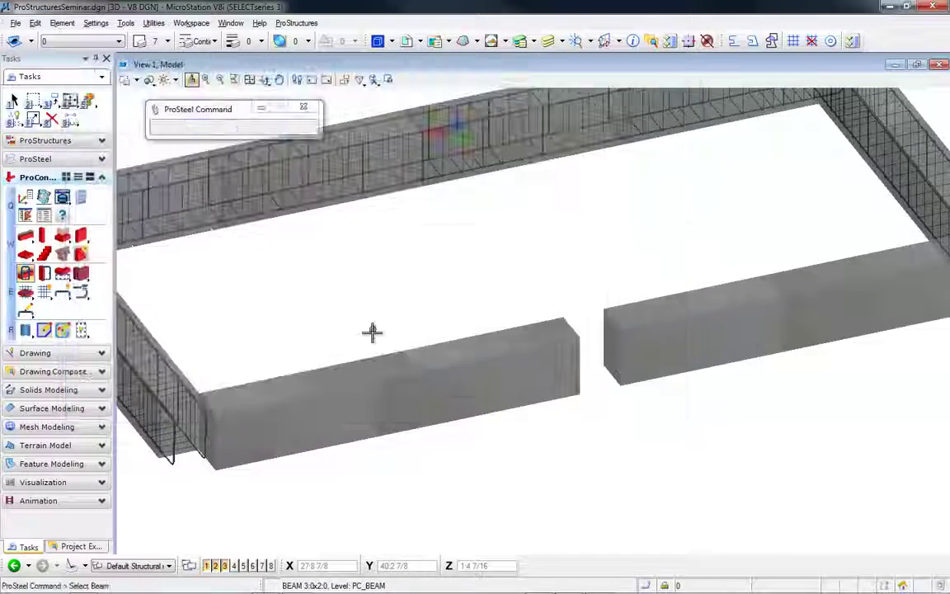
click(371, 384)
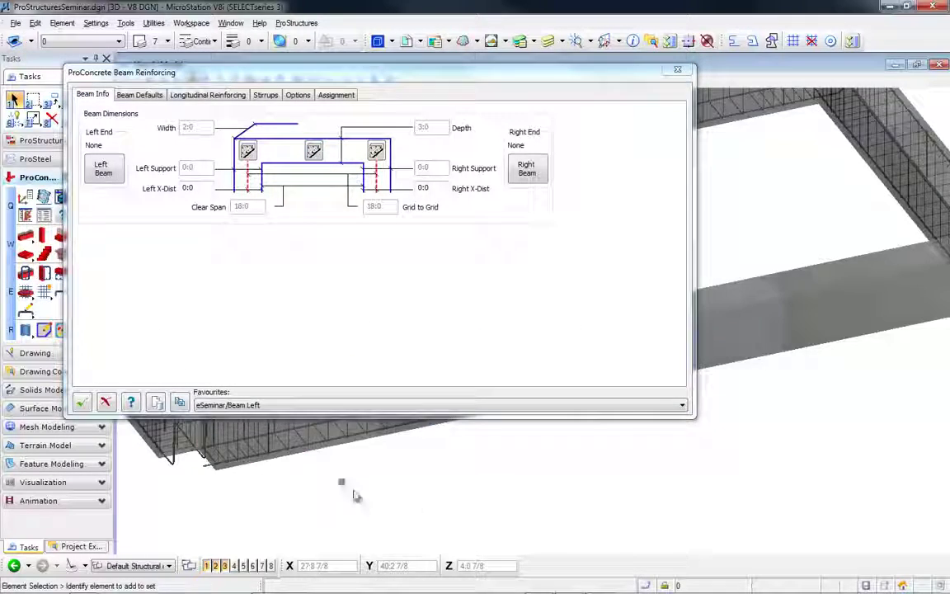
middle_drag(354, 494, 424, 492)
scroll(339, 481, up, 3)
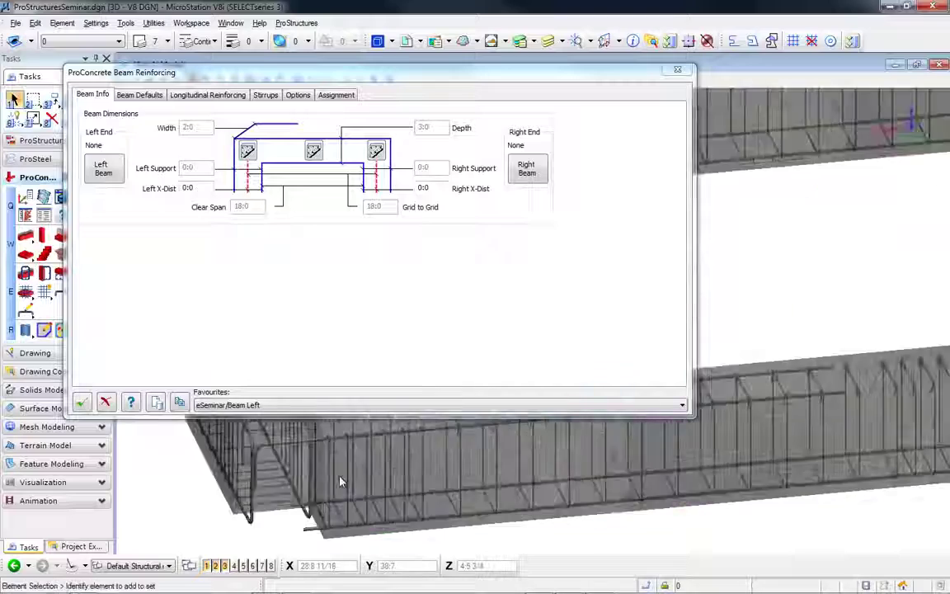
scroll(344, 477, down, 3)
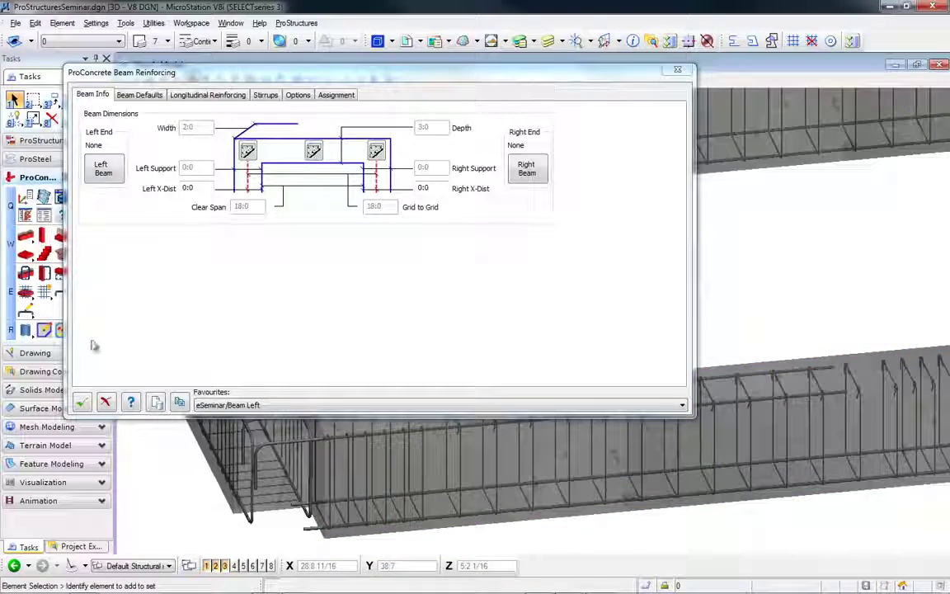
click(82, 402)
middle_drag(356, 460, 336, 343)
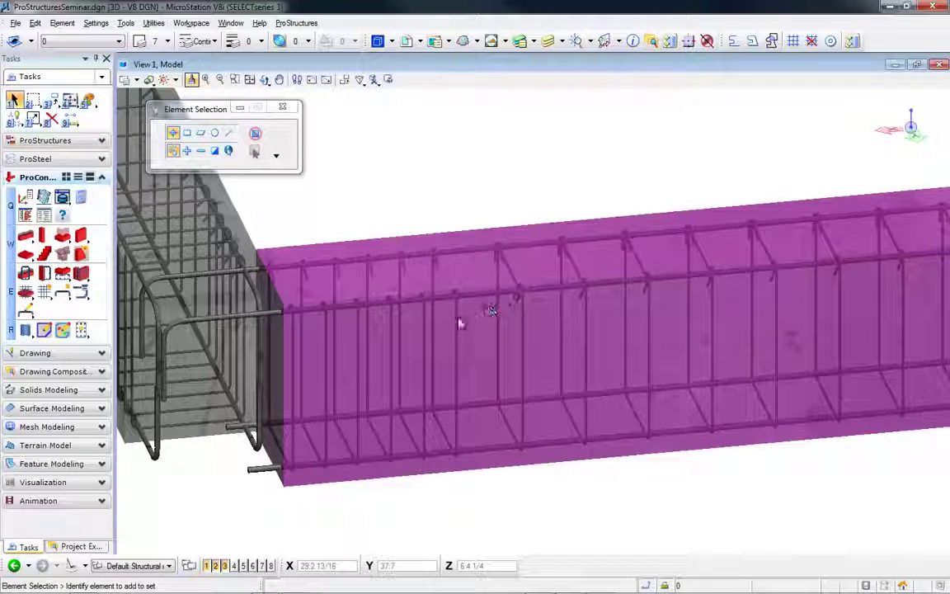
middle_drag(800, 497, 211, 511)
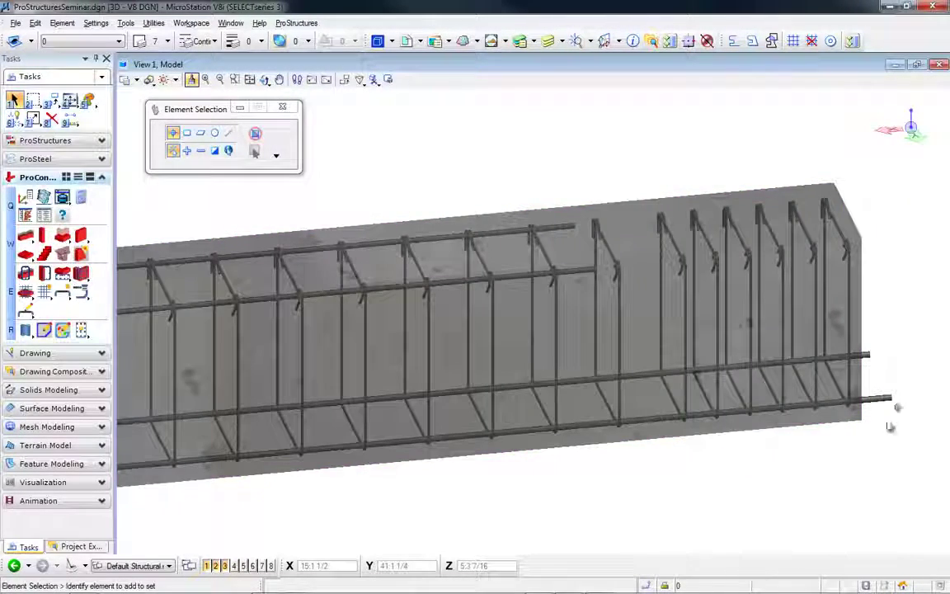
scroll(767, 445, down, 2)
- Start Beam Reinforcing with the eSeminar/Beam Right favourite for the remaining unreinforced beam on the split side
middle_drag(757, 415, 502, 404)
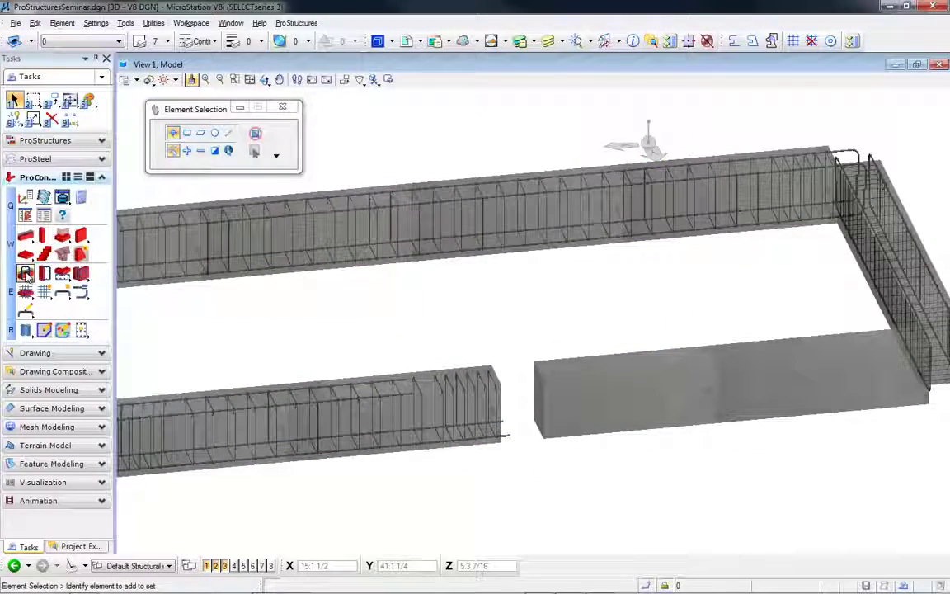
click(25, 273)
click(254, 404)
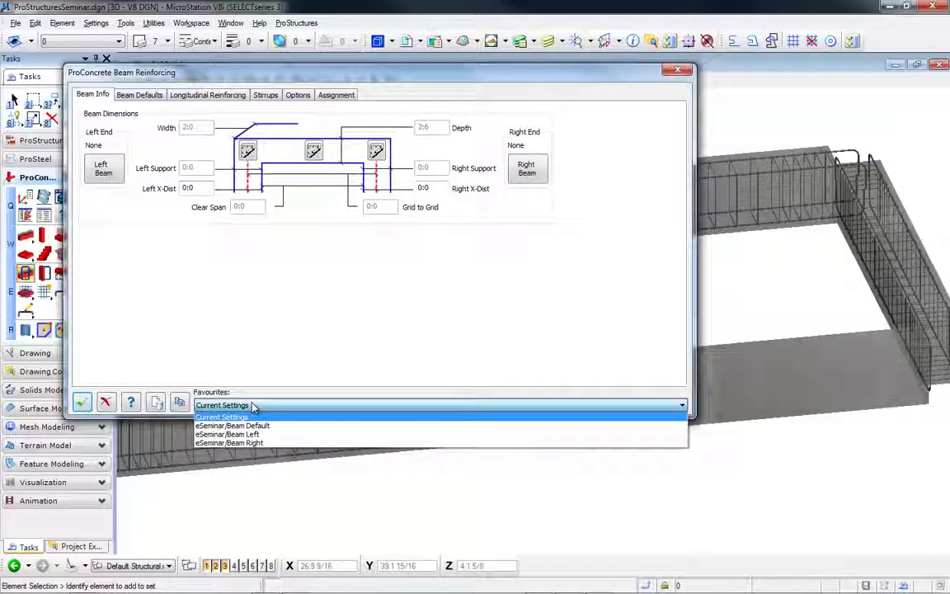
click(235, 443)
click(81, 401)
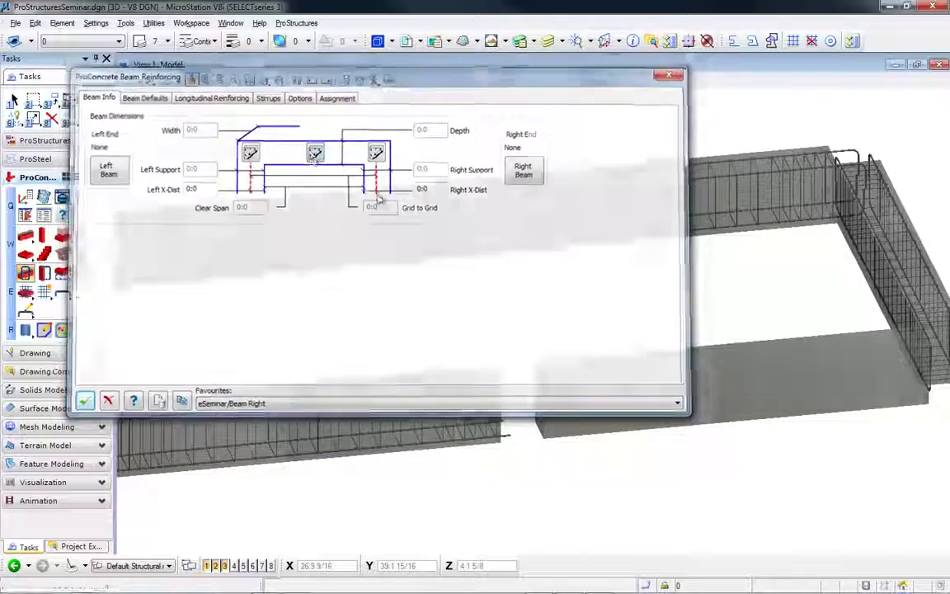
- Reinforce the front right beam using the eSeminar/Beam Right favourite
click(662, 384)
click(661, 481)
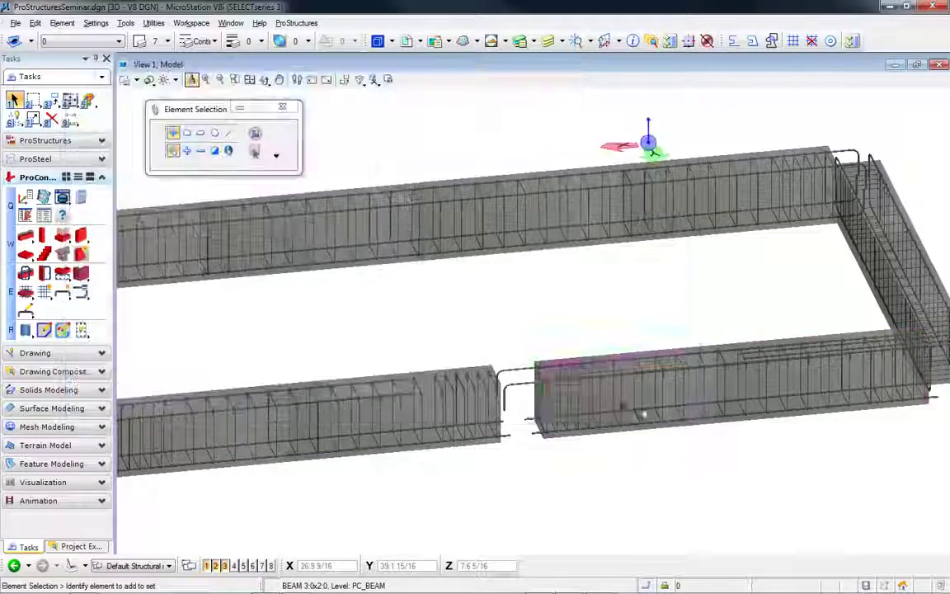
- Reverse the direction of the front right beam through its concrete shape position properties so its top bars extend across the column gap
middle_drag(635, 404, 553, 441)
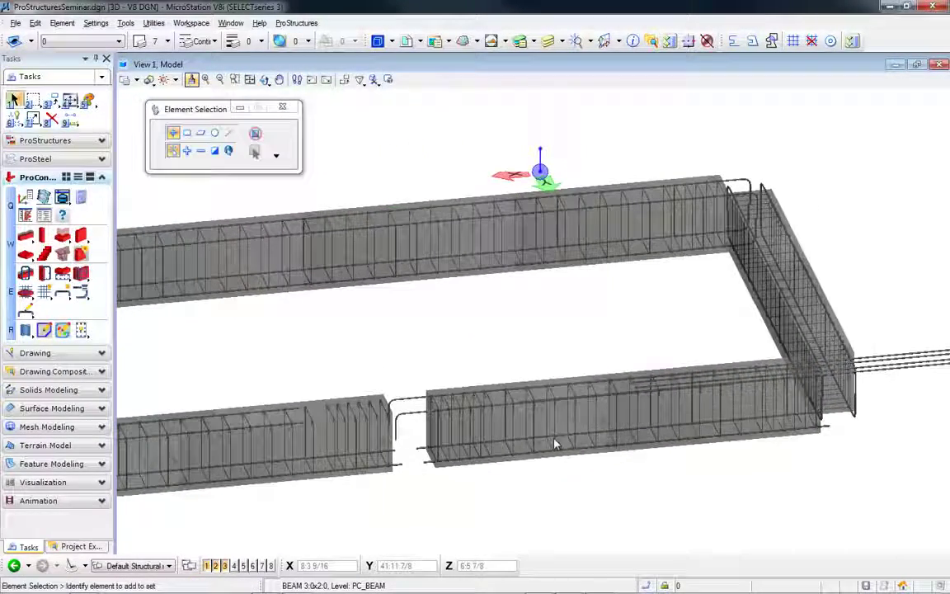
click(681, 429)
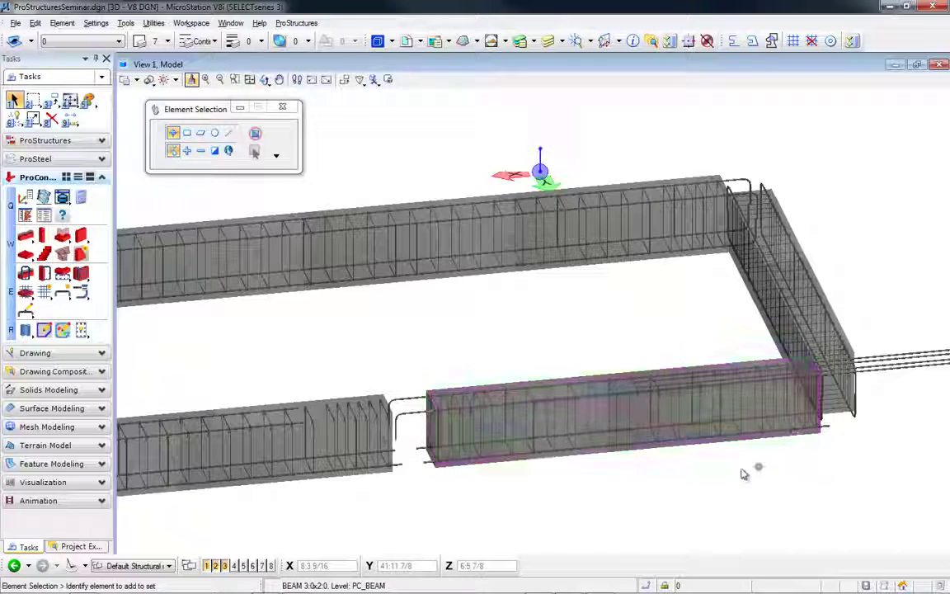
click(640, 455)
right_click(640, 456)
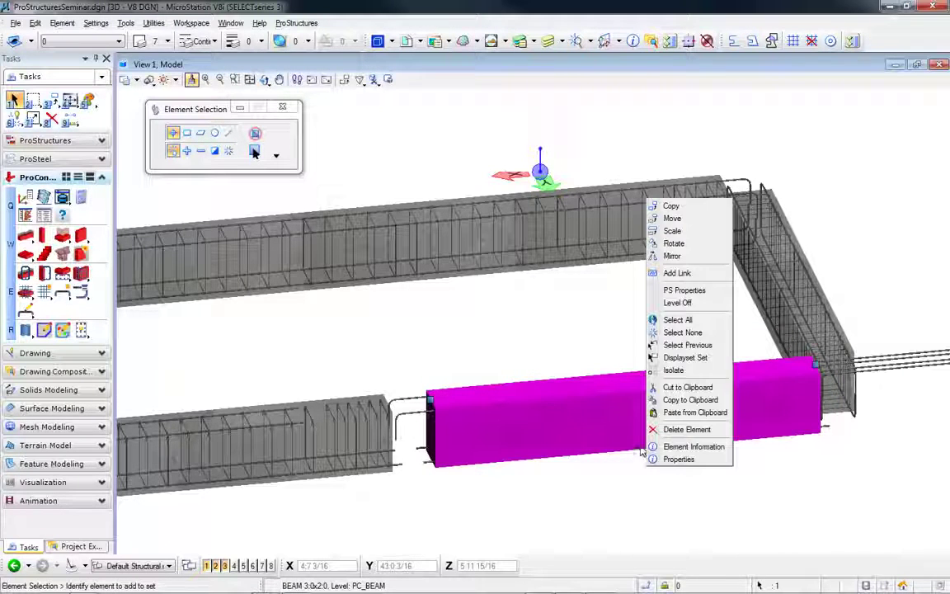
click(678, 289)
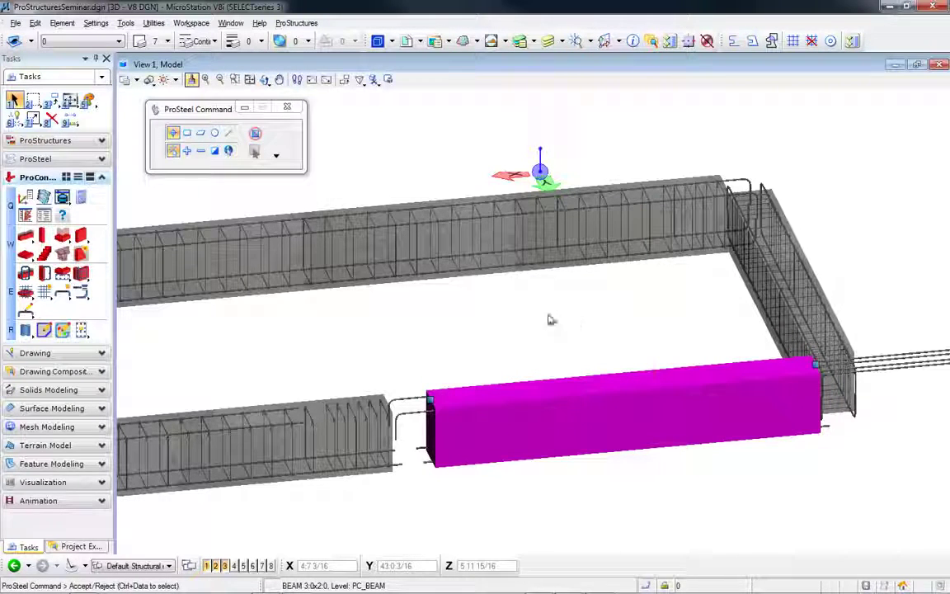
click(97, 132)
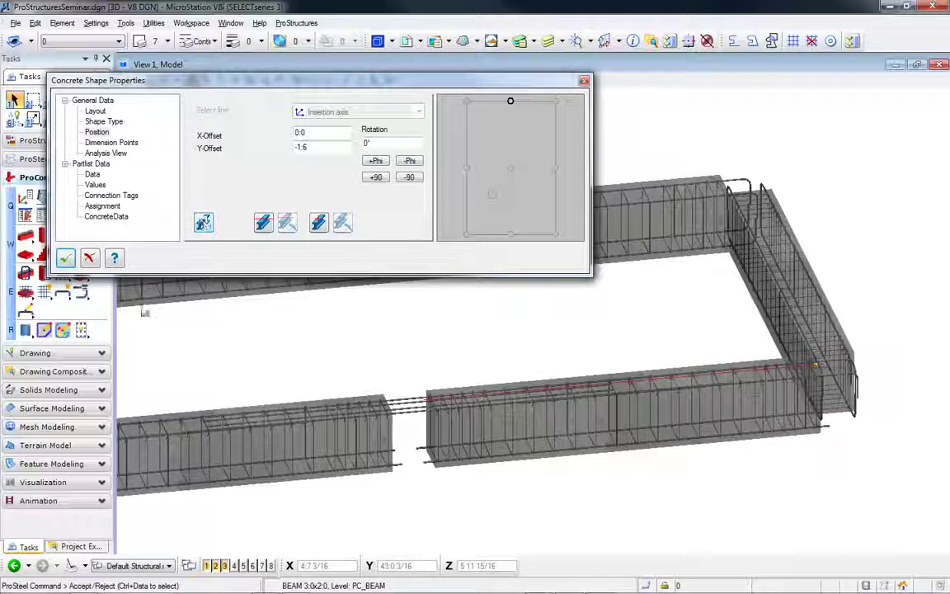
click(65, 258)
- Restore the display of all hidden parts of the concrete building model
middle_drag(459, 380, 575, 346)
scroll(676, 379, down, 2)
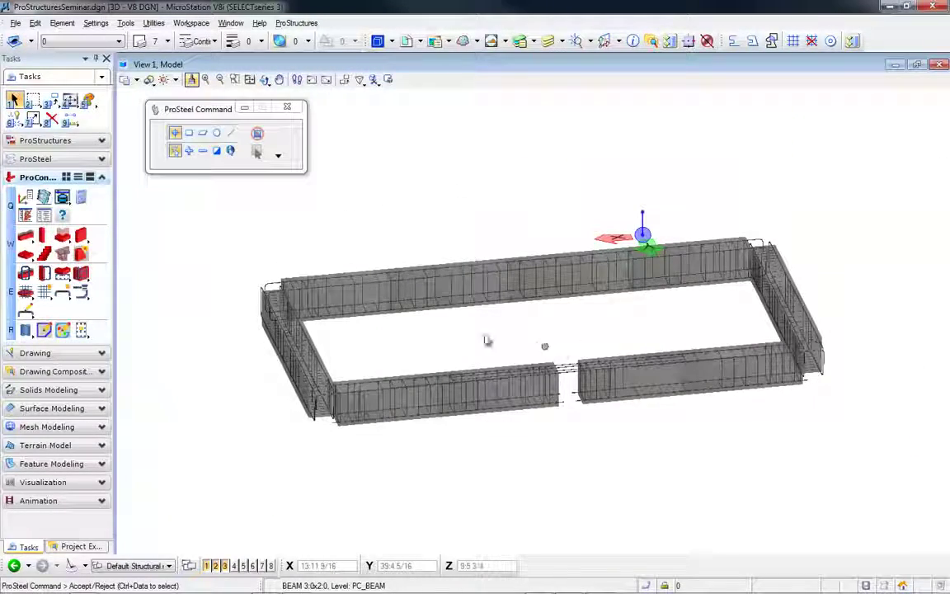
click(45, 140)
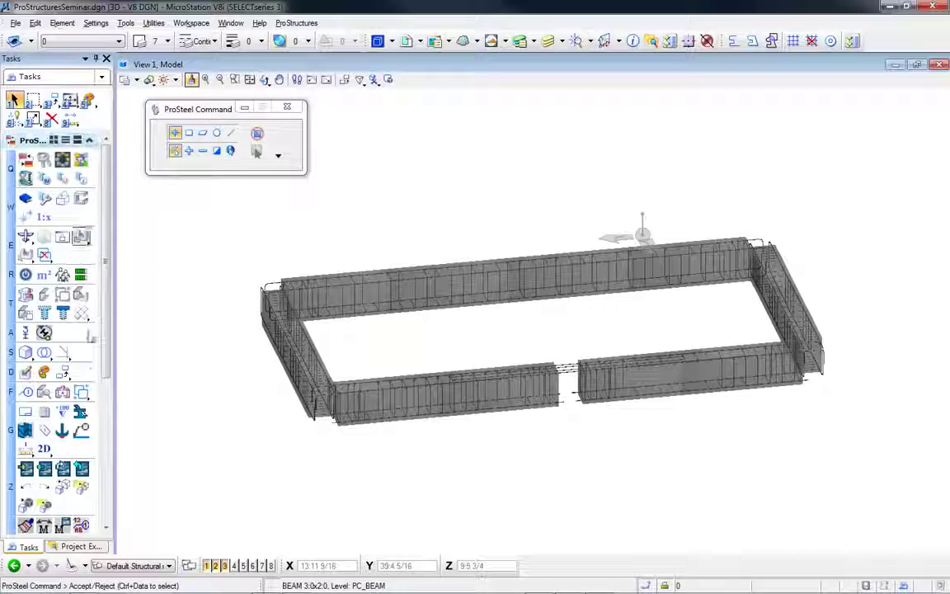
click(25, 295)
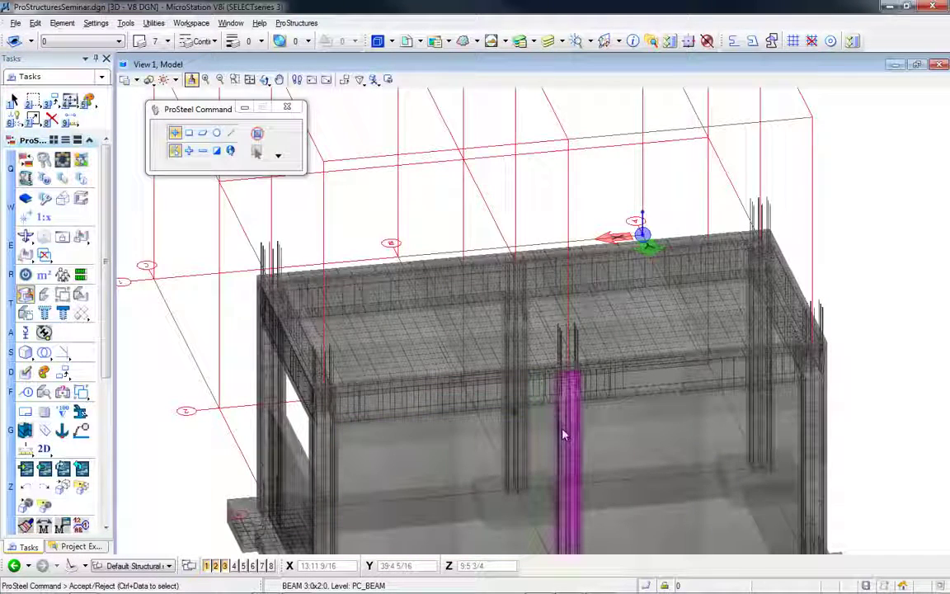
- Isolate the two front wall panels between the columns
middle_drag(564, 434, 581, 266)
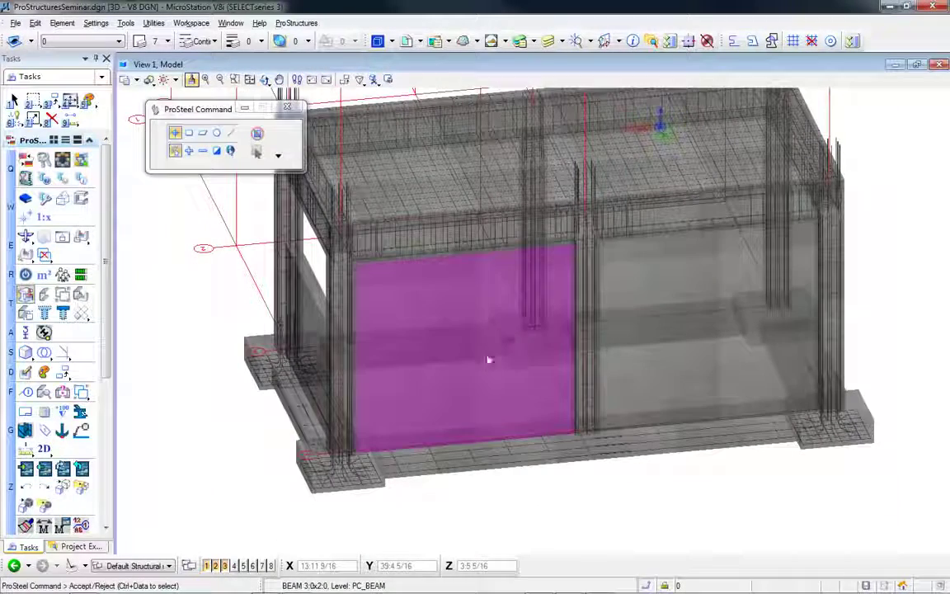
click(536, 368)
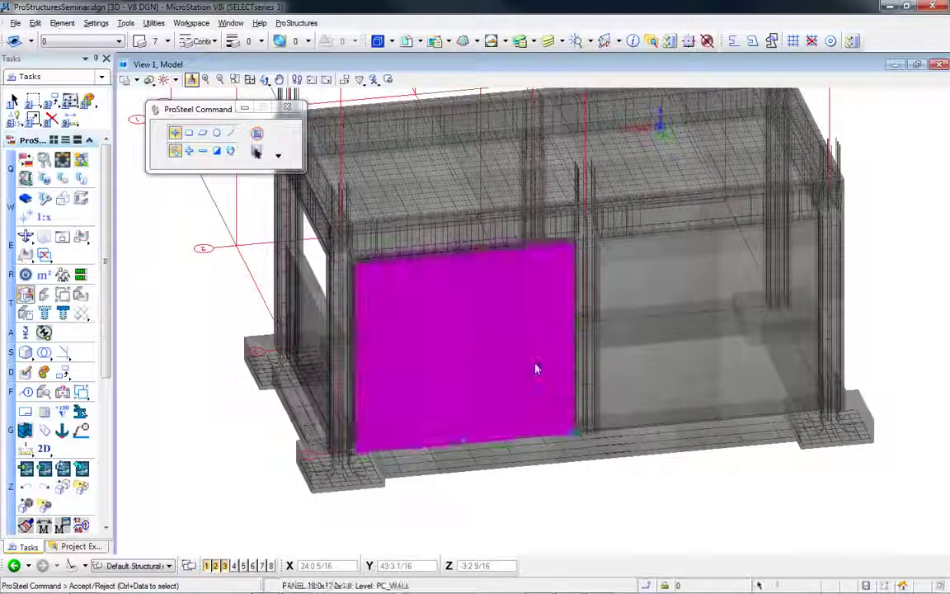
ctrl+click(630, 354)
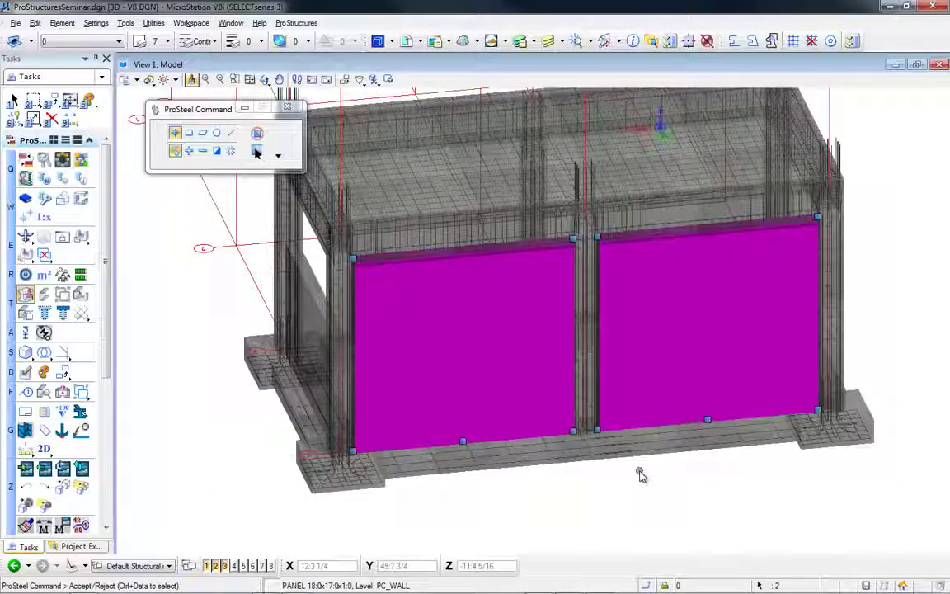
right_click(615, 503)
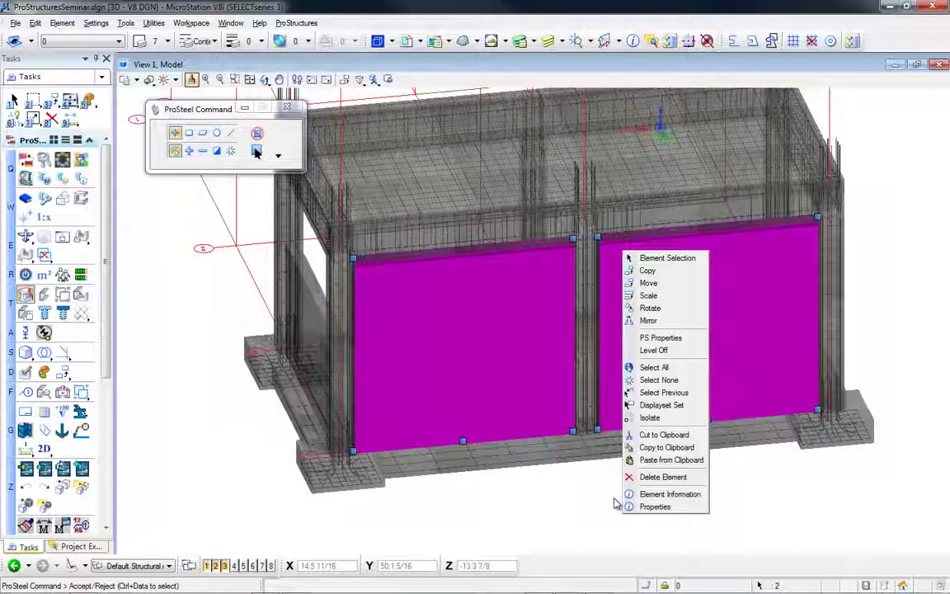
click(668, 418)
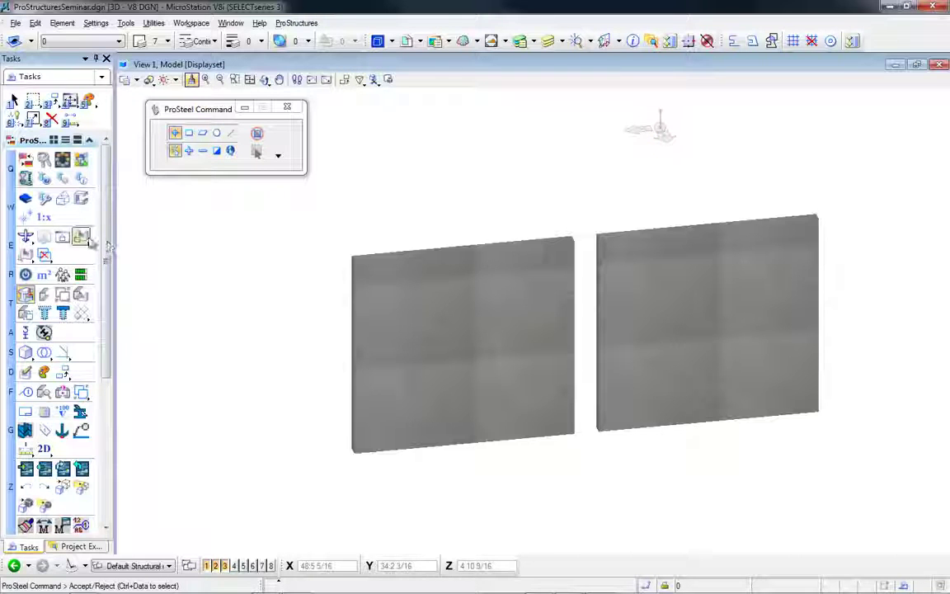
- Align the view and work plane squarely to the face of the left wall panel, with the origin at its lower left corner
drag(83, 239, 145, 265)
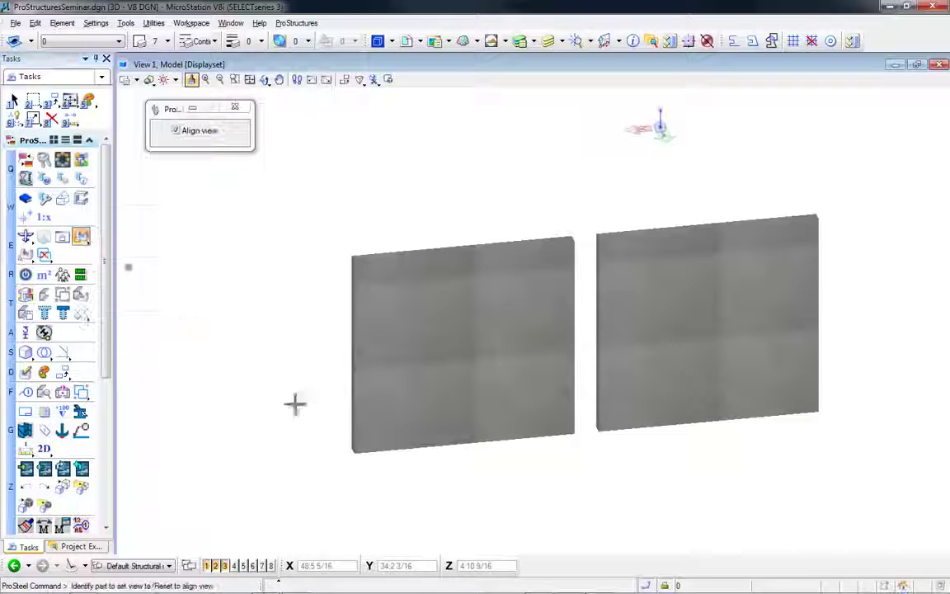
click(357, 459)
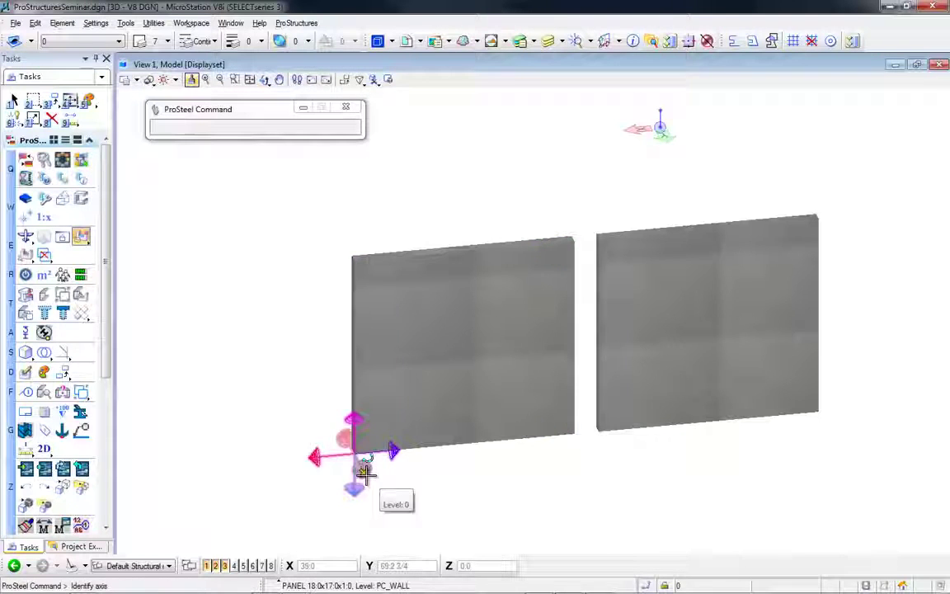
click(371, 473)
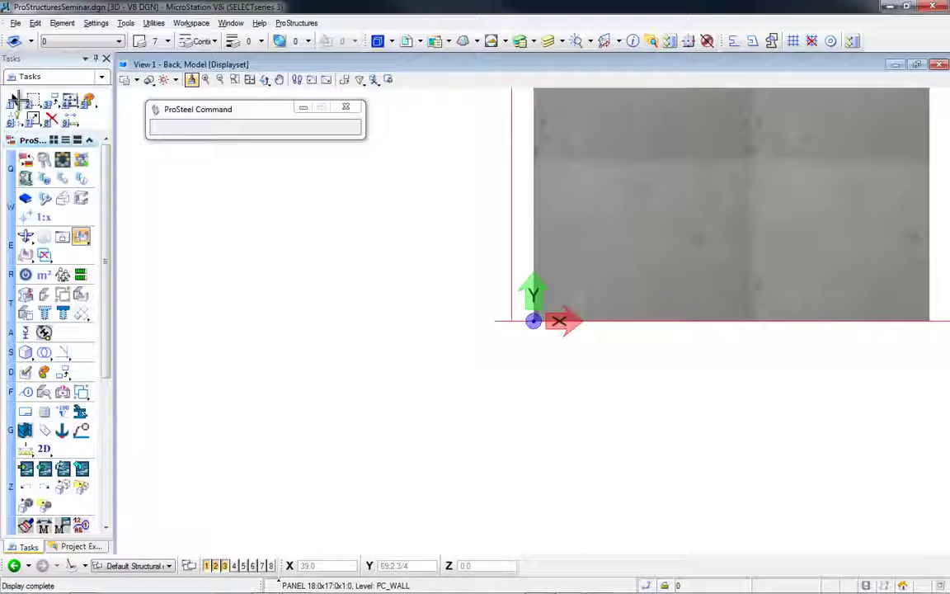
click(14, 98)
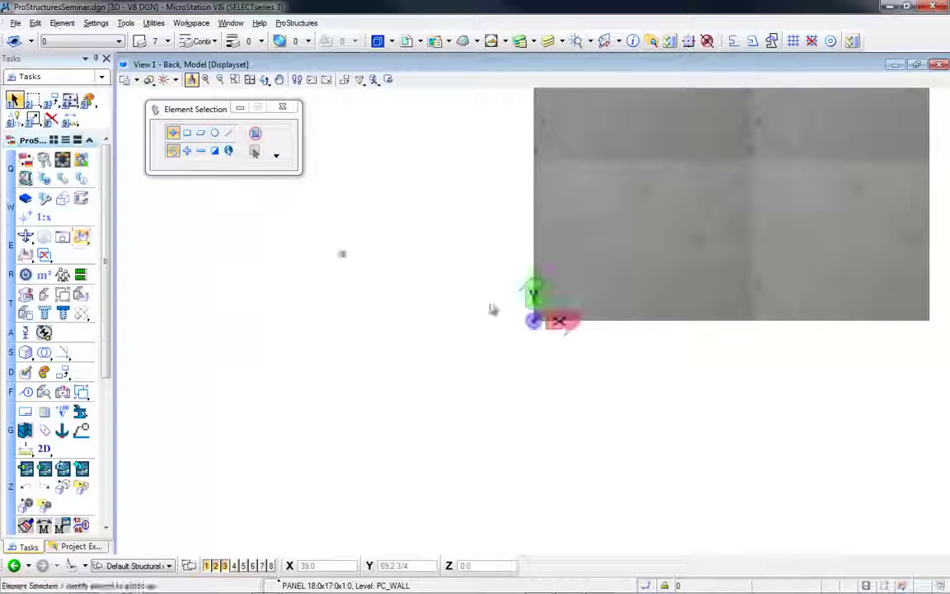
middle_drag(499, 323, 300, 498)
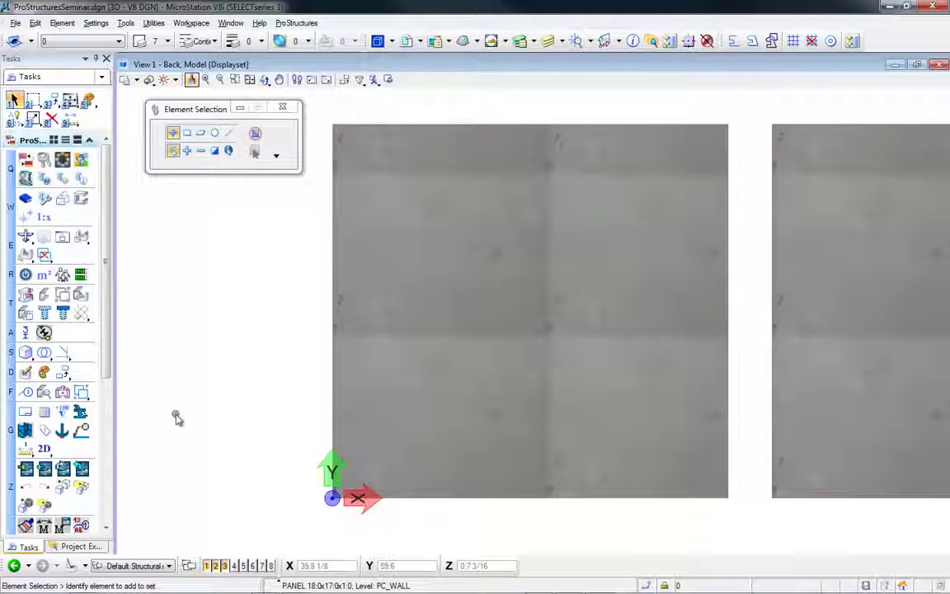
- Draw an orthogonal block about 5:11 by 5:11 near the middle of the left wall panel
scroll(83, 290, down, 5)
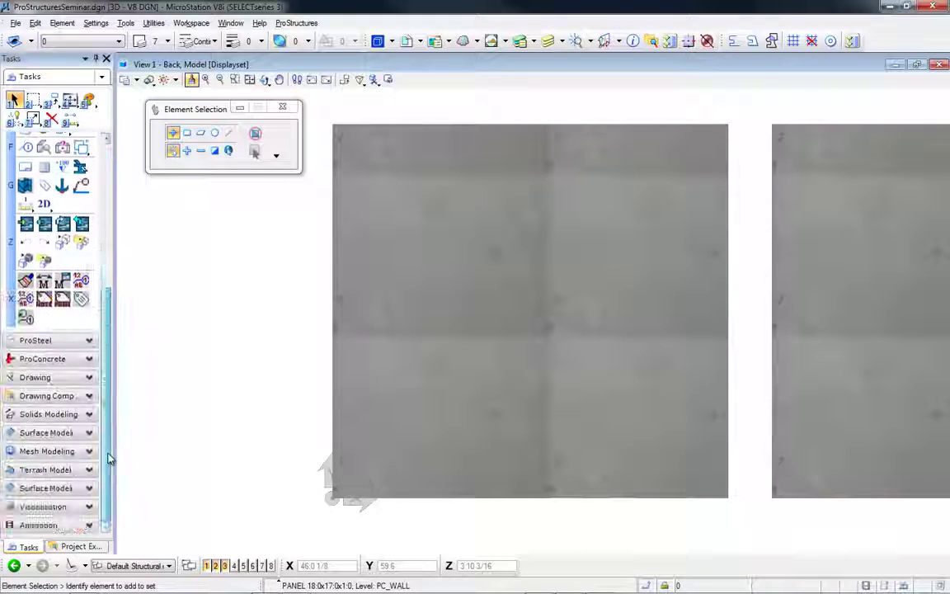
click(43, 376)
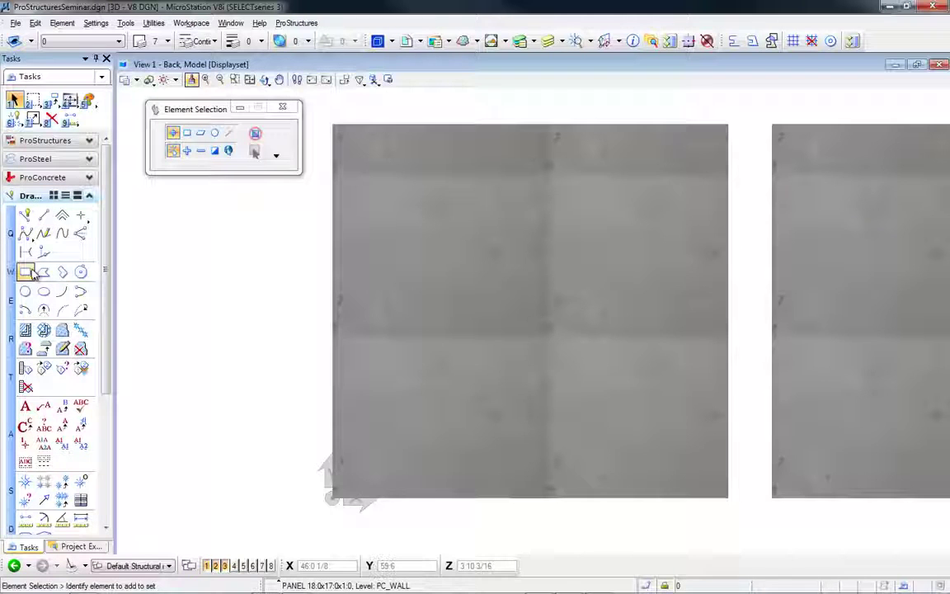
click(25, 273)
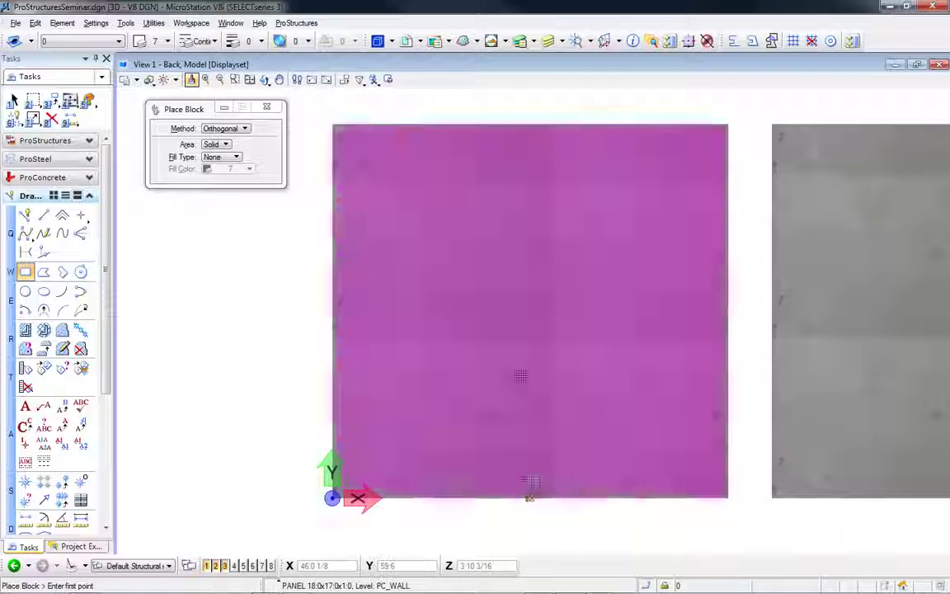
click(476, 365)
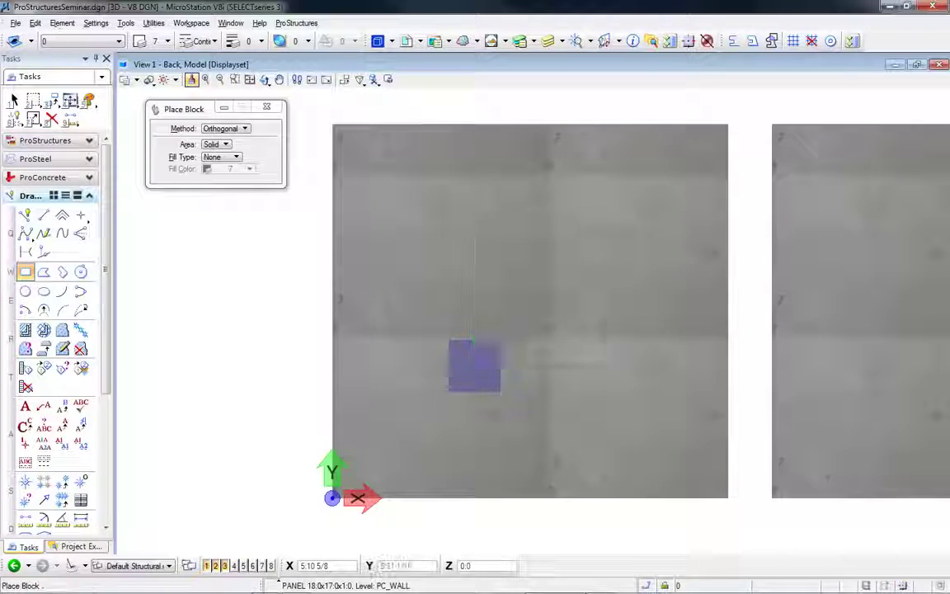
click(604, 236)
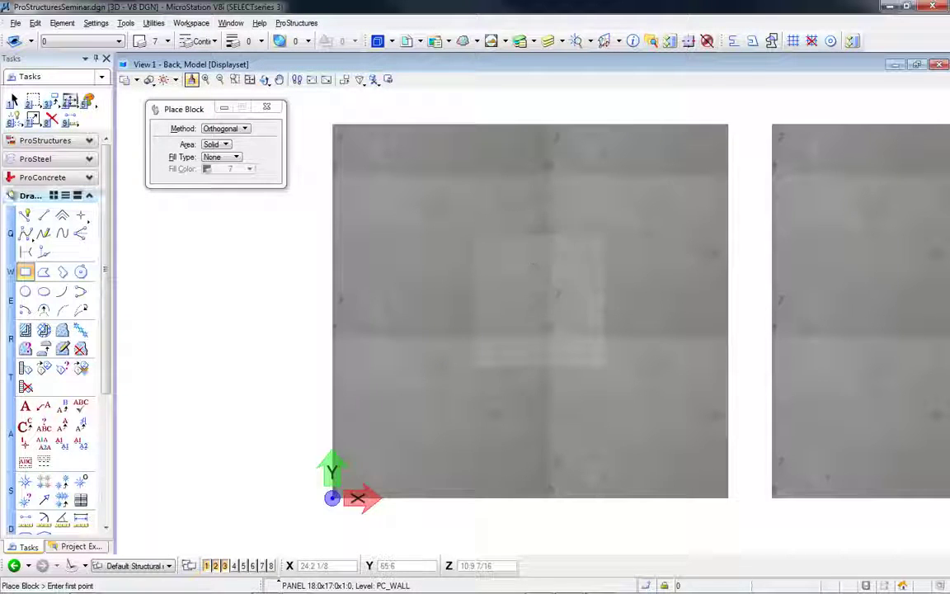
- Cut a window opening through the left wall panel with a polycut along the drawn block, and delete the leftover block outline
click(14, 100)
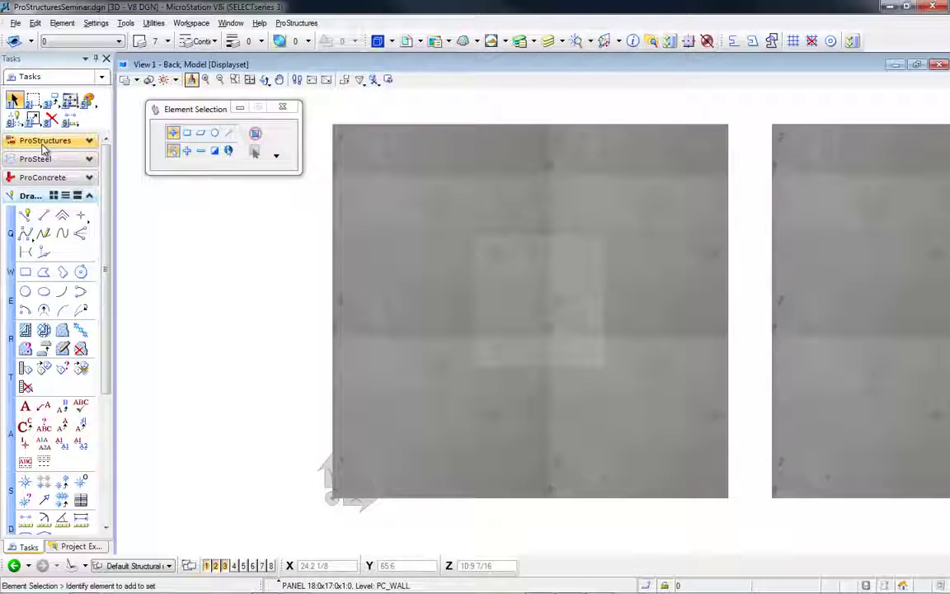
click(45, 141)
click(26, 372)
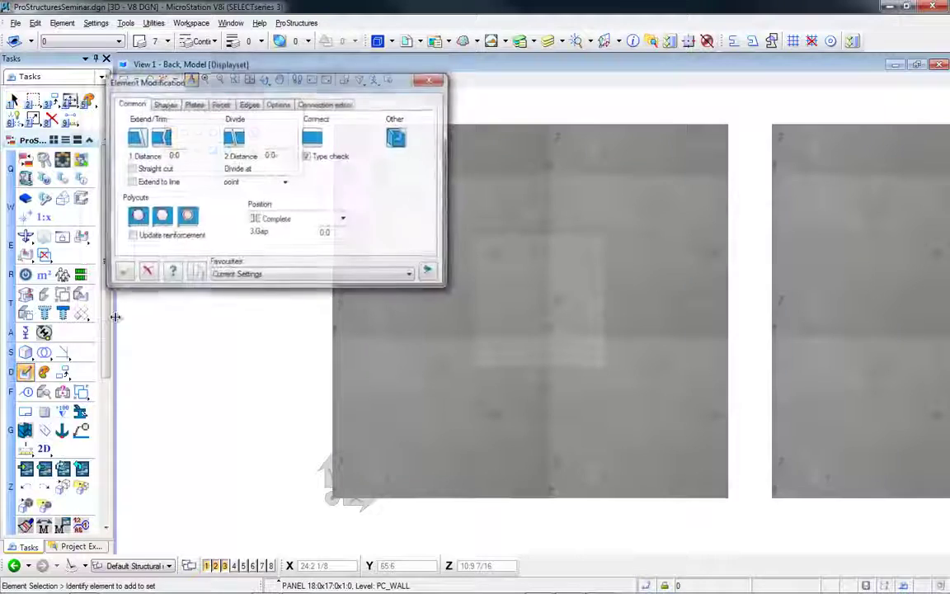
click(455, 346)
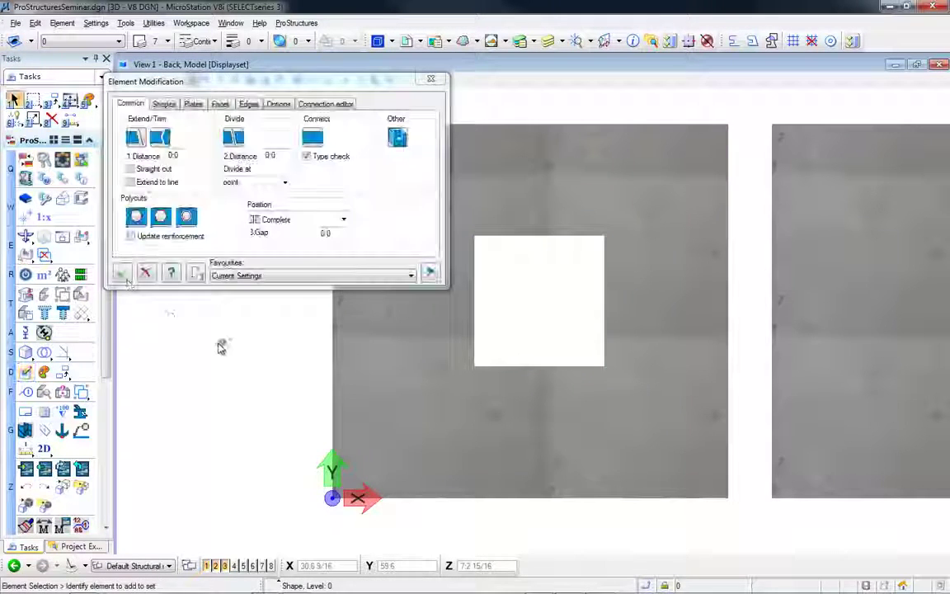
click(122, 276)
drag(436, 528, 636, 208)
key(Delete)
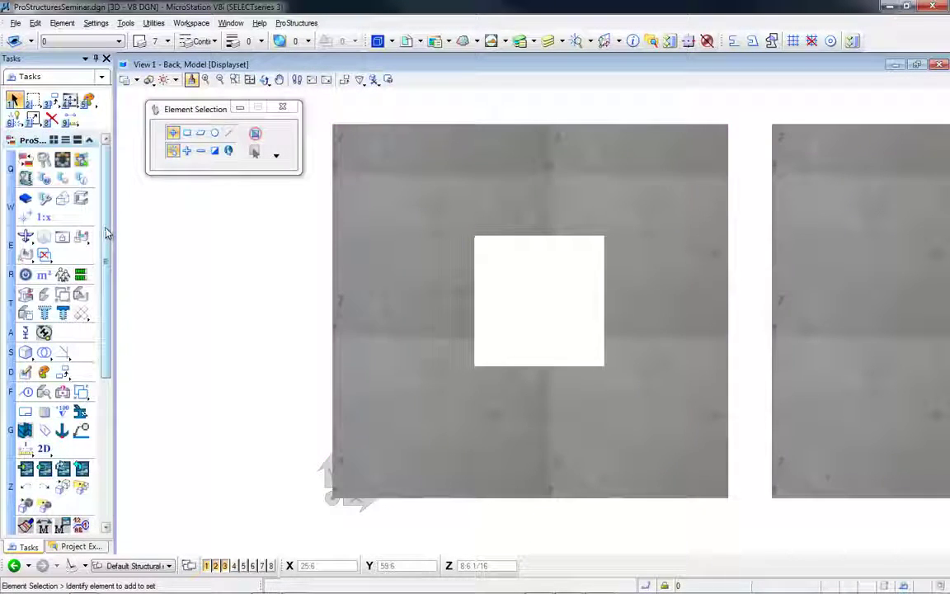
- Draw a small circle by its center on the left wall panel, above and to the right of the square opening
scroll(106, 258, down, 10)
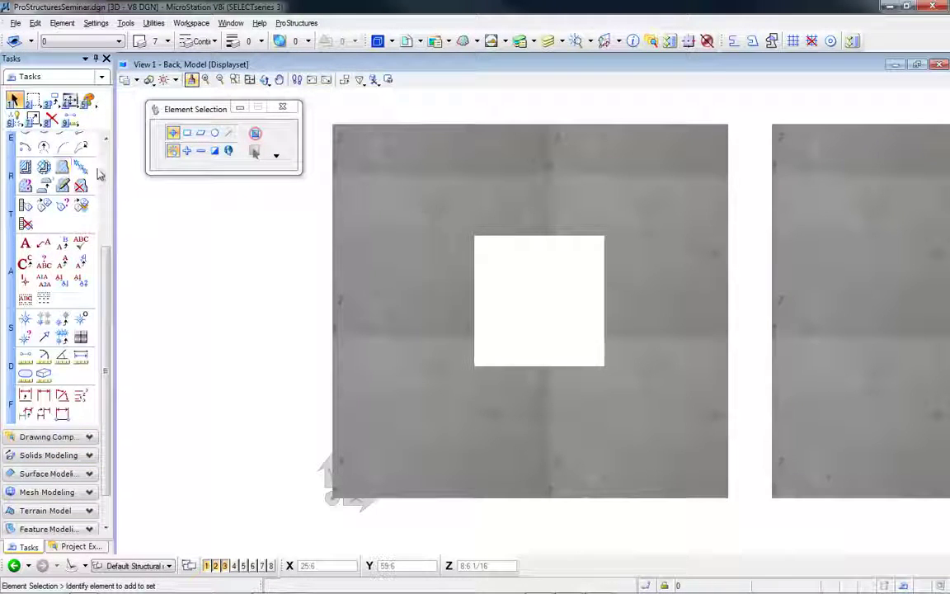
scroll(98, 173, up, 10)
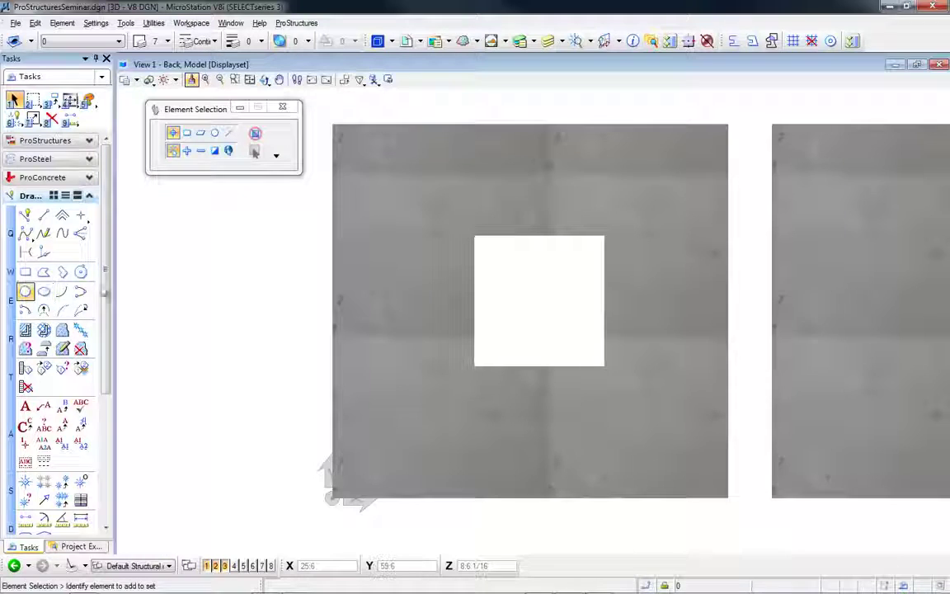
click(25, 291)
click(663, 214)
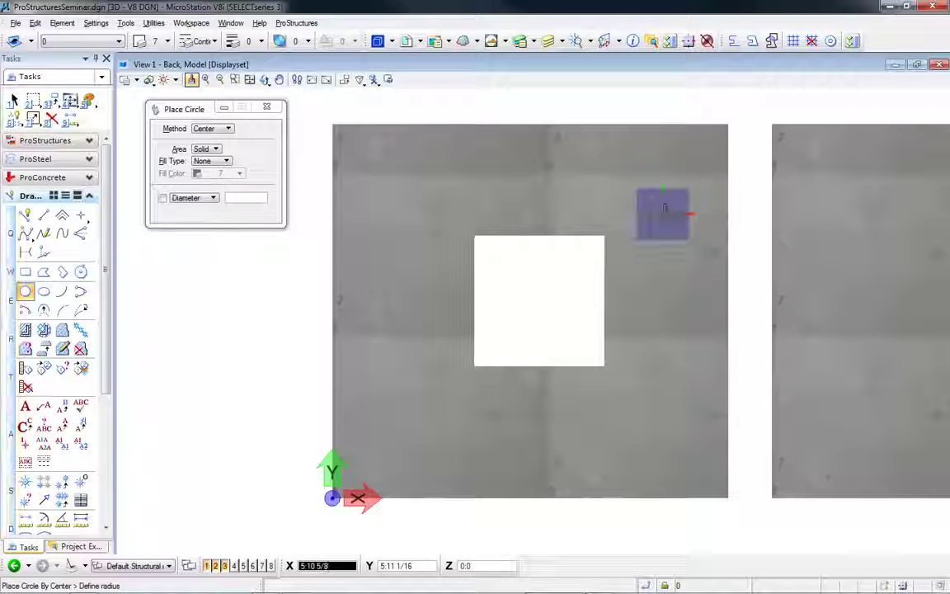
right_click(664, 214)
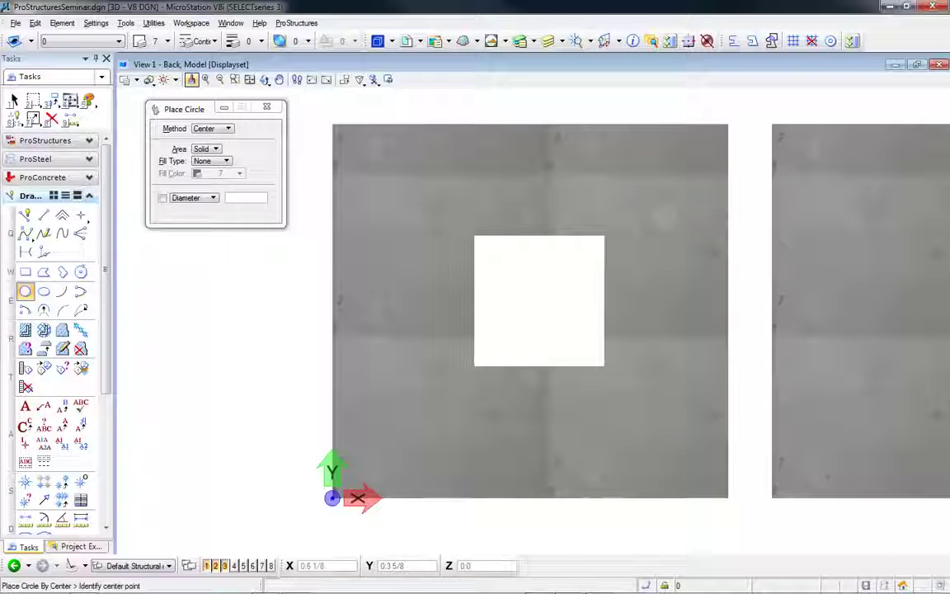
- Open the Element Modification settings that hold the polycut commands
click(37, 140)
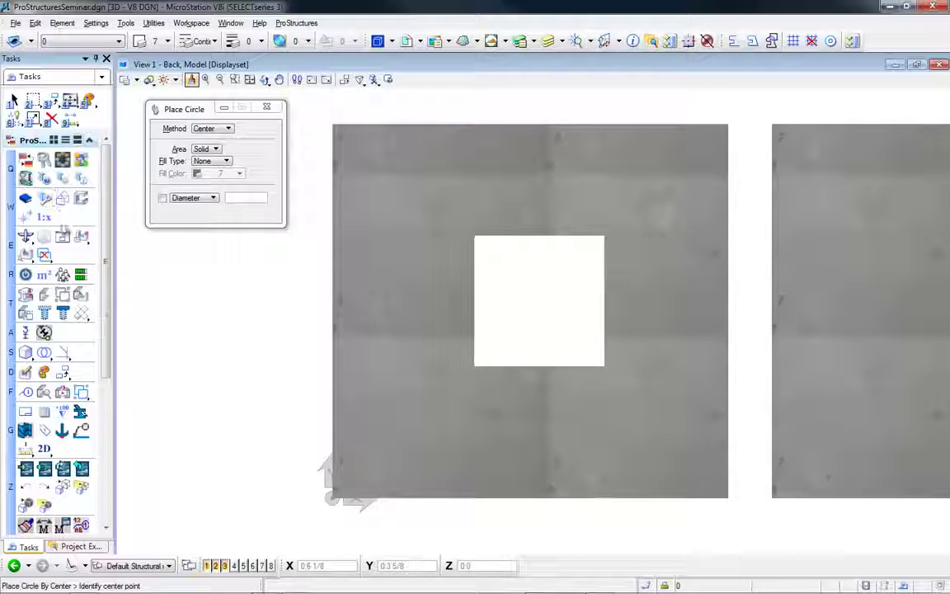
click(25, 255)
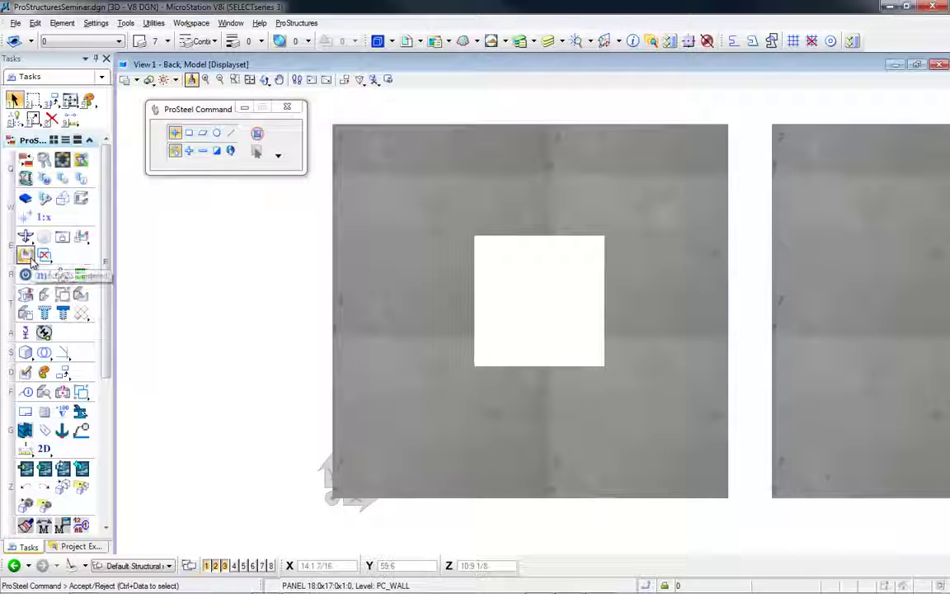
click(24, 372)
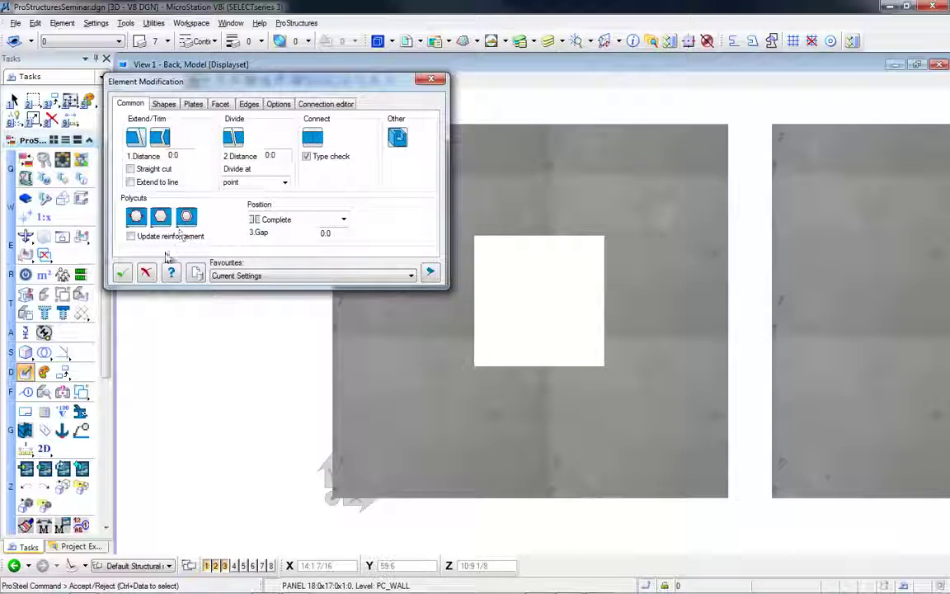
click(161, 217)
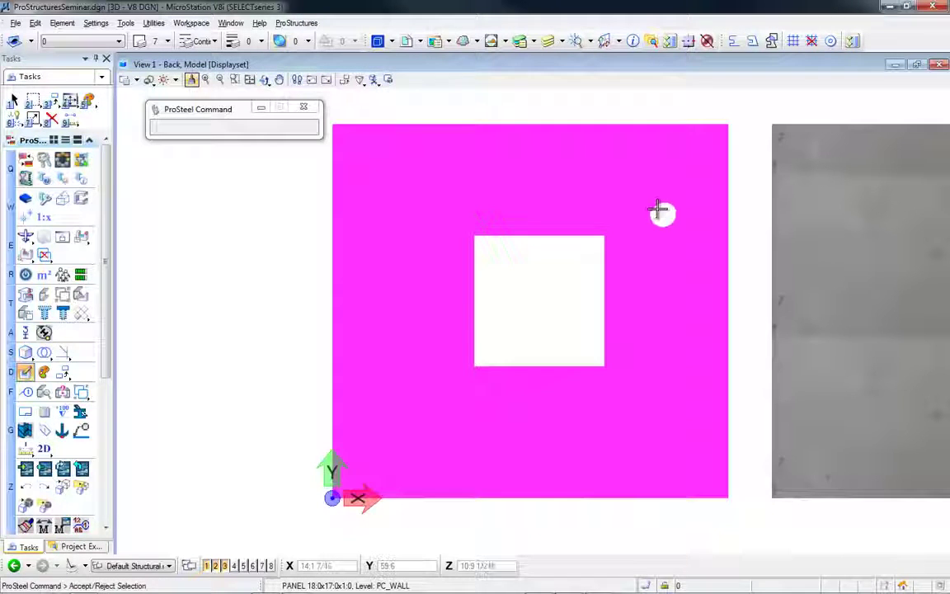
click(716, 227)
right_click(743, 242)
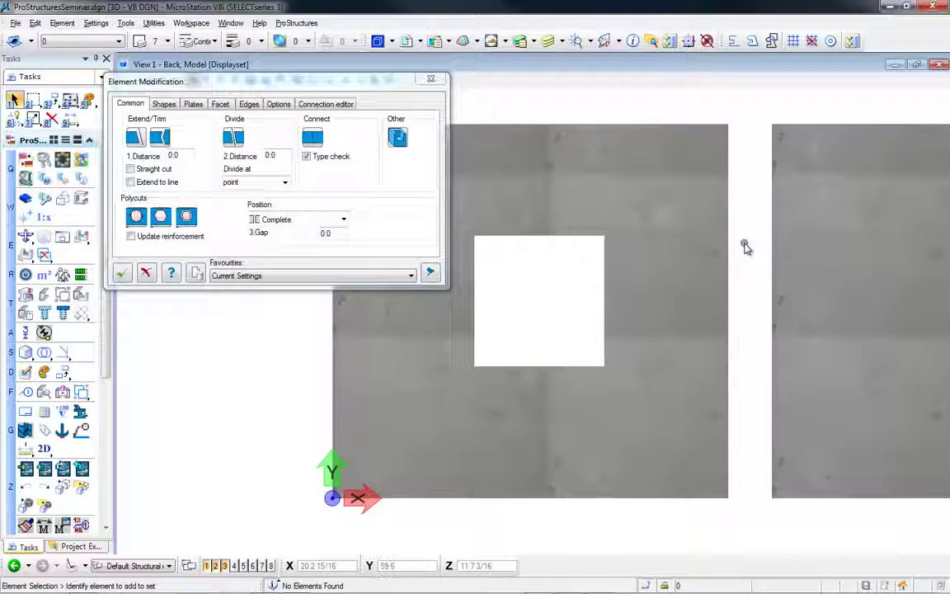
- Cut a round opening through the left wall panel with a polycut along the drawn circle, and close the modification settings
click(160, 216)
click(652, 203)
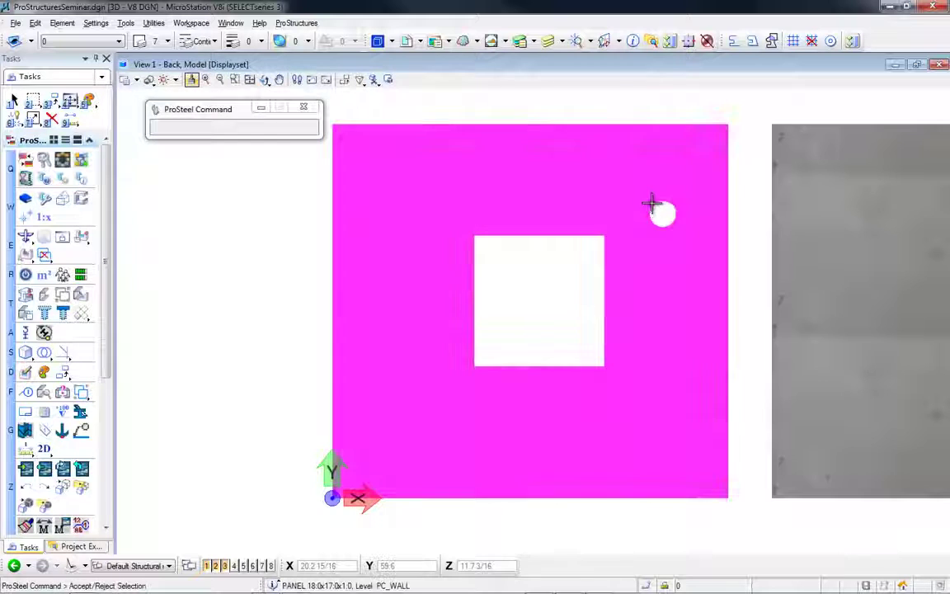
click(653, 204)
click(667, 208)
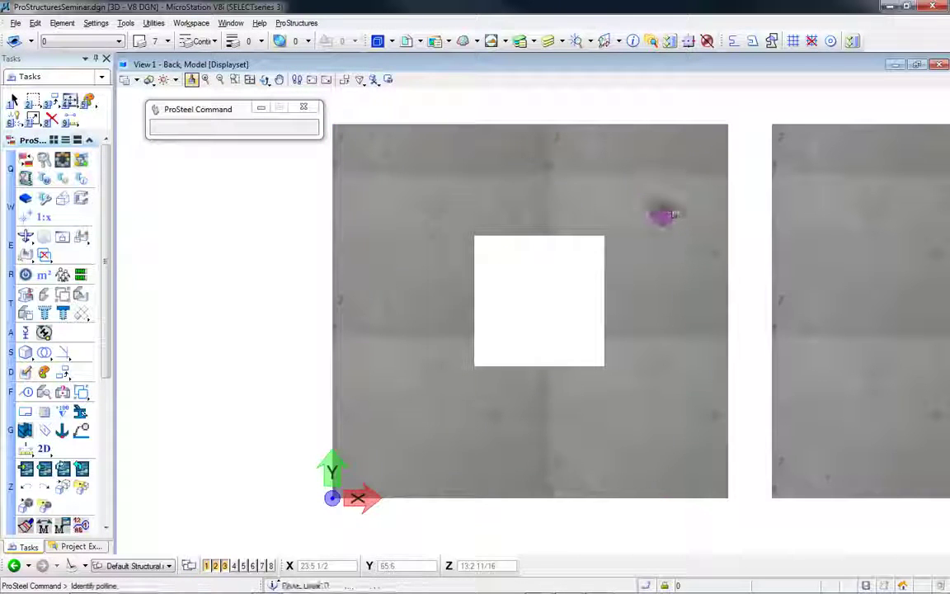
click(665, 212)
click(13, 99)
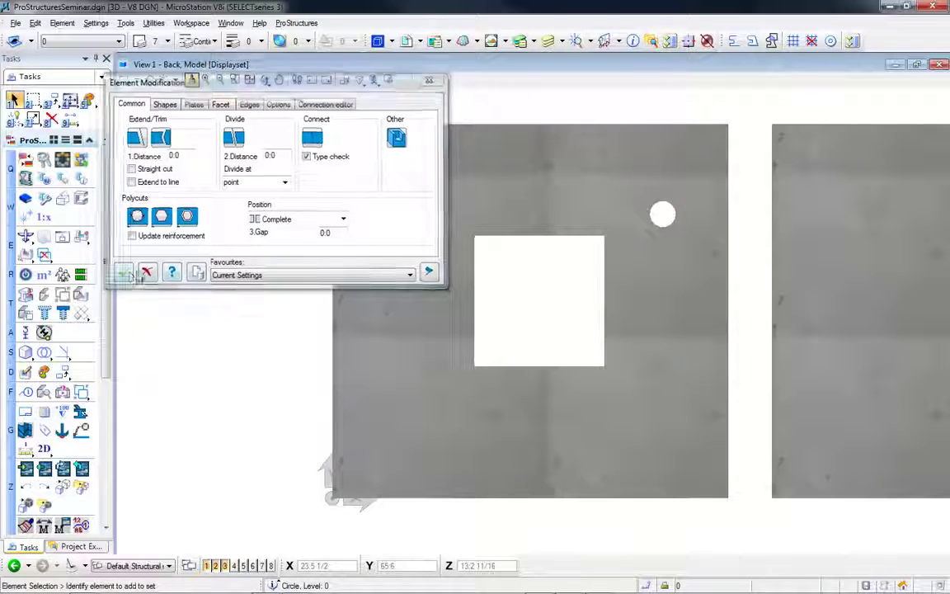
click(542, 144)
key(Escape)
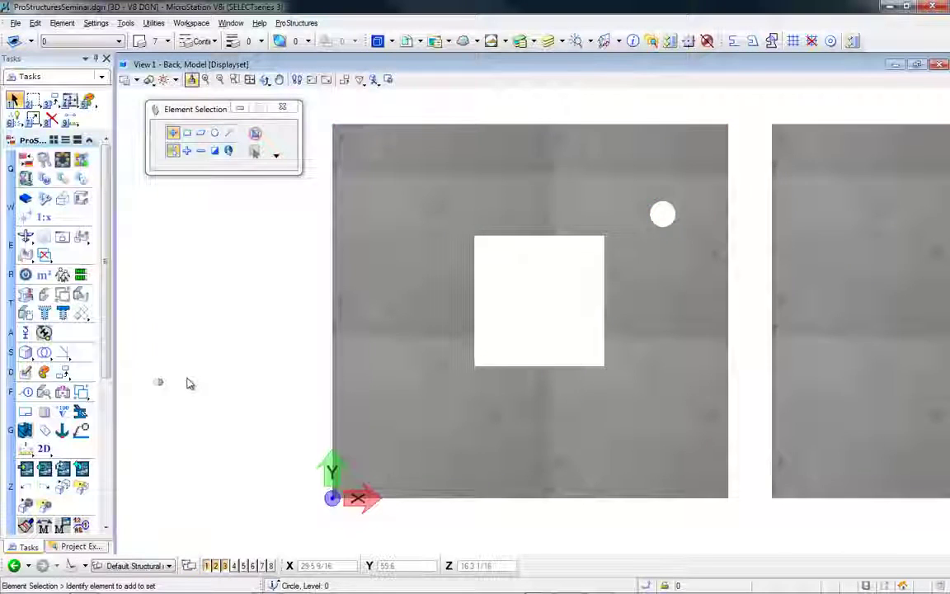
- Open the wall/panel rebar set settings and load the eSeminar/Type A favourite
scroll(186, 384, down, 1)
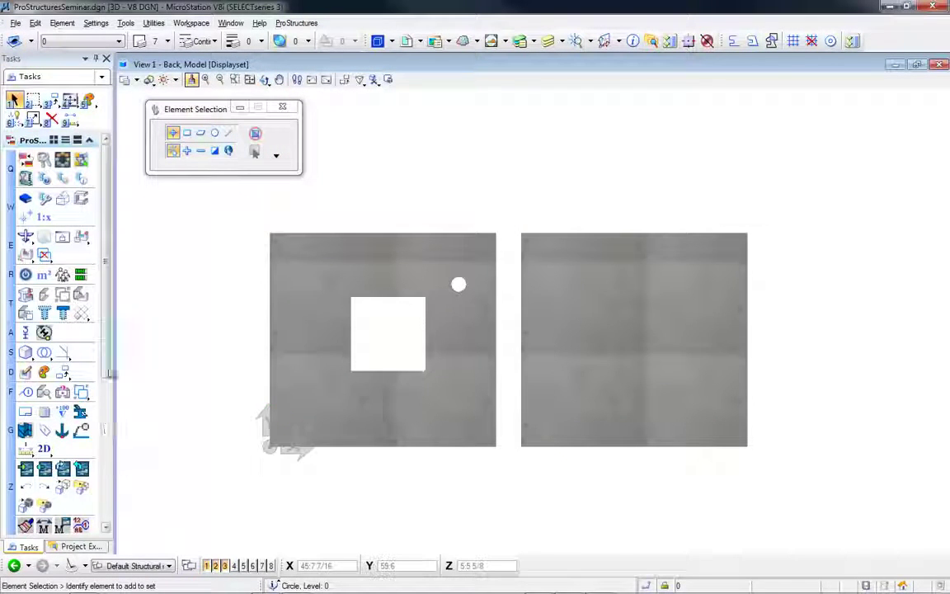
drag(105, 340, 113, 477)
click(42, 424)
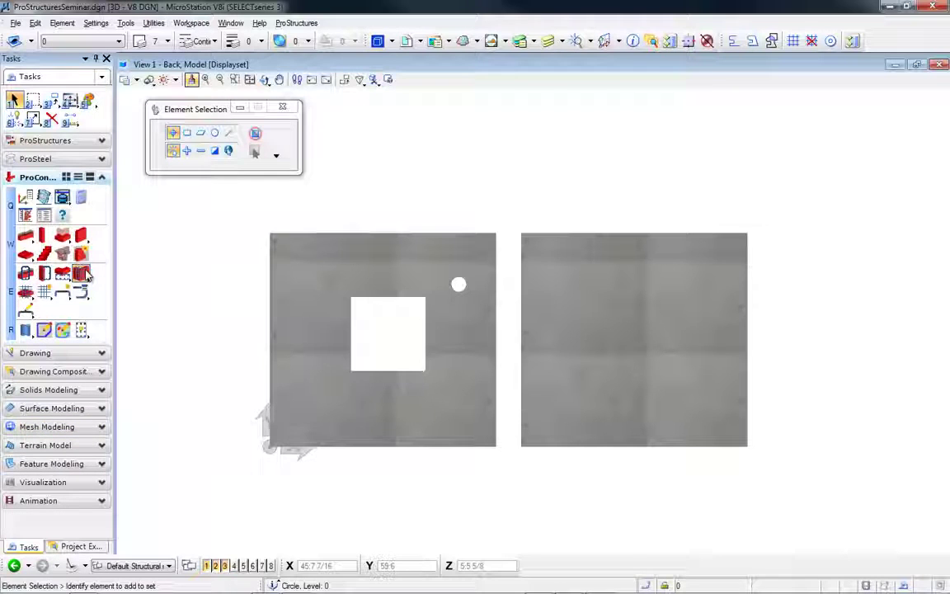
click(86, 275)
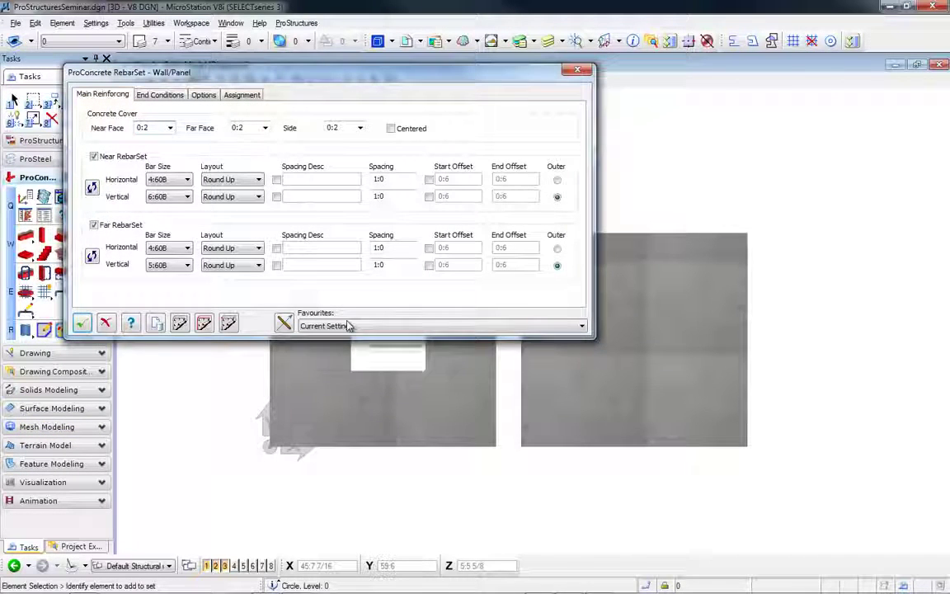
click(348, 326)
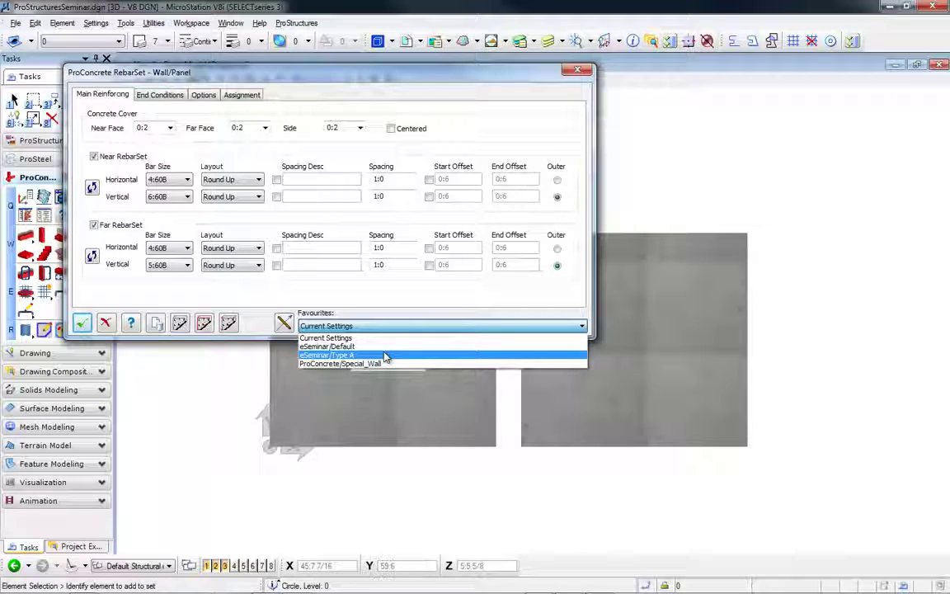
click(384, 355)
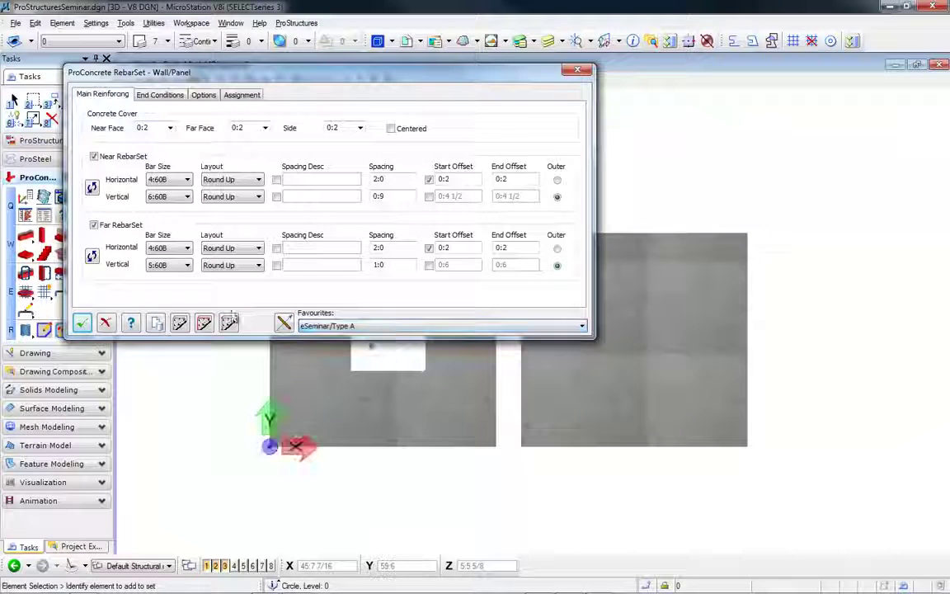
- Apply the rebar set to the left and right wall panels and accept the reinforcement
click(181, 325)
click(298, 342)
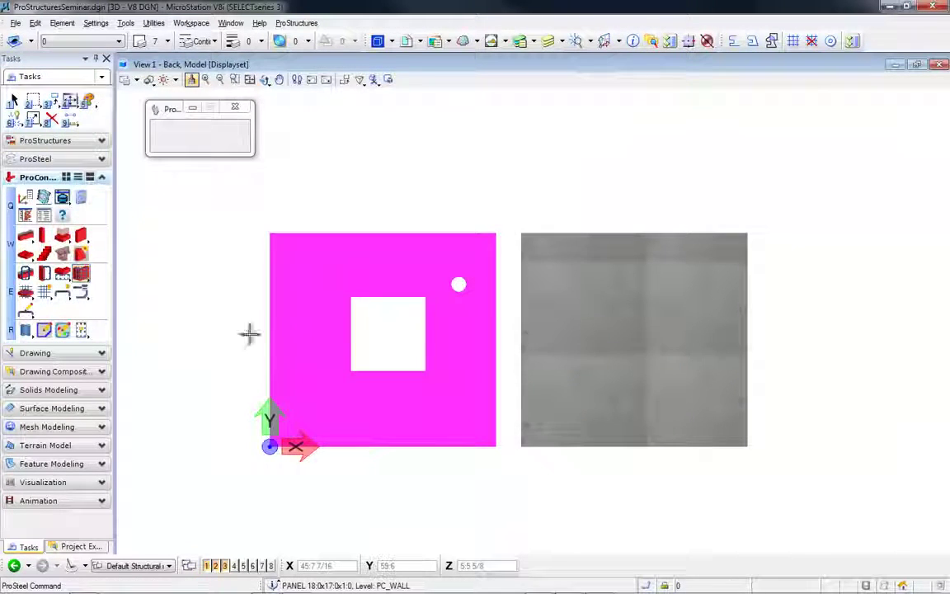
click(249, 333)
click(179, 325)
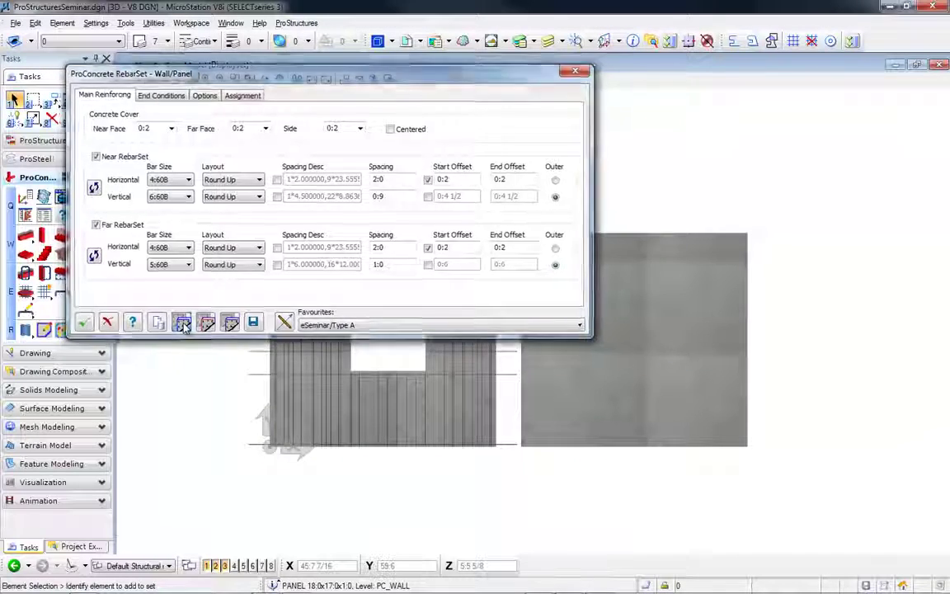
click(564, 375)
click(566, 377)
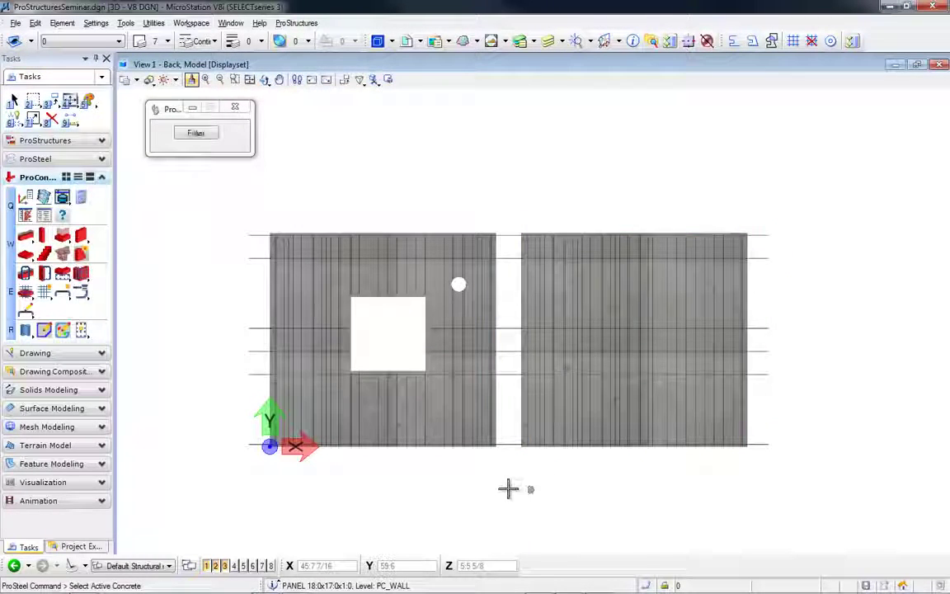
right_click(476, 485)
click(82, 325)
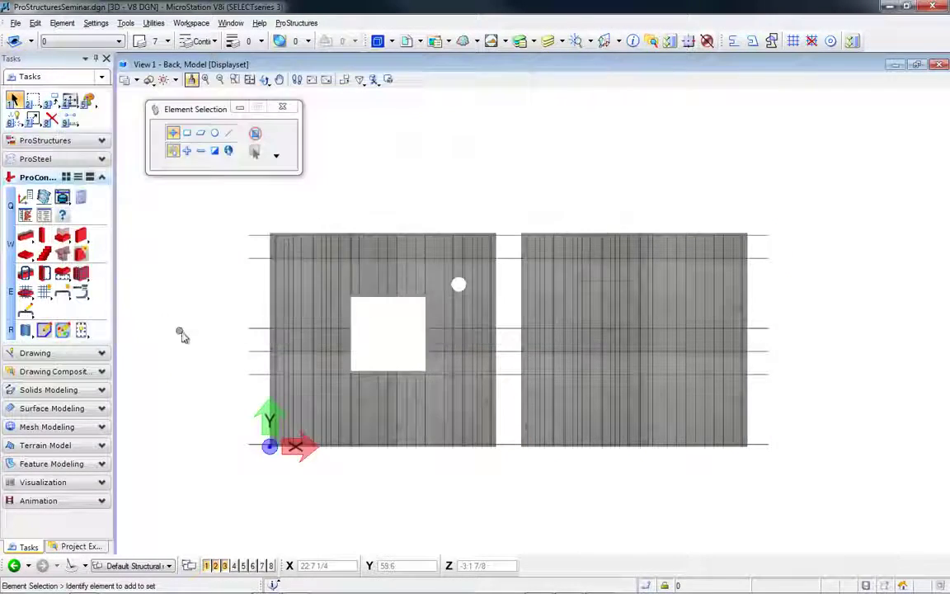
- Add opening trimmers around the square window opening of the left wall panel
click(333, 333)
scroll(386, 333, up, 2)
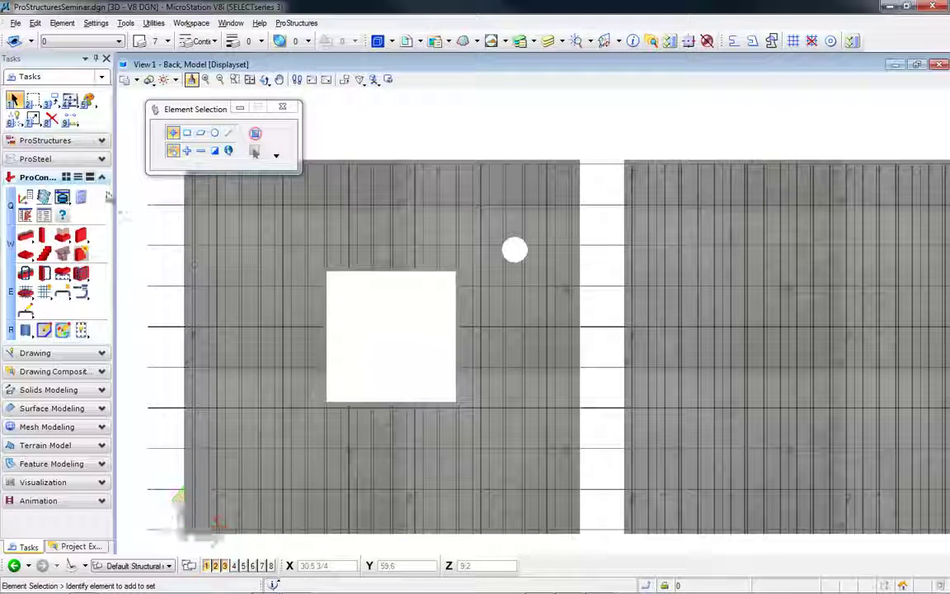
shift+middle_drag(439, 335, 558, 384)
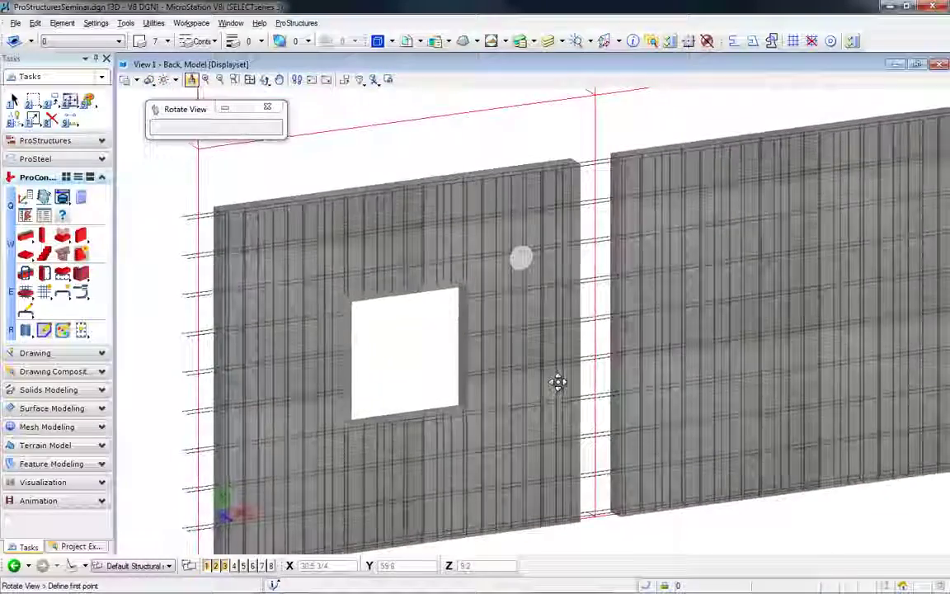
scroll(392, 363, up, 3)
middle_drag(392, 363, 661, 342)
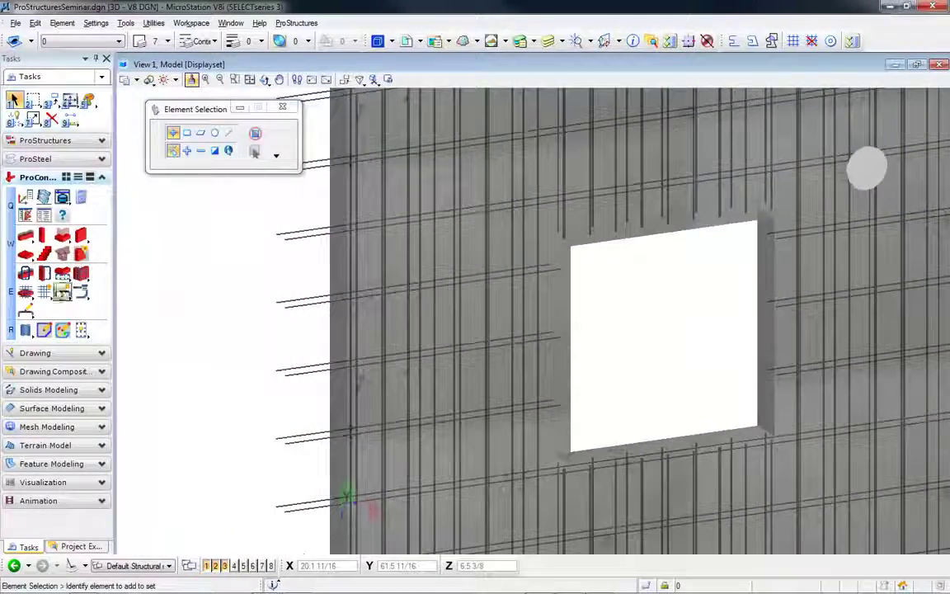
click(81, 276)
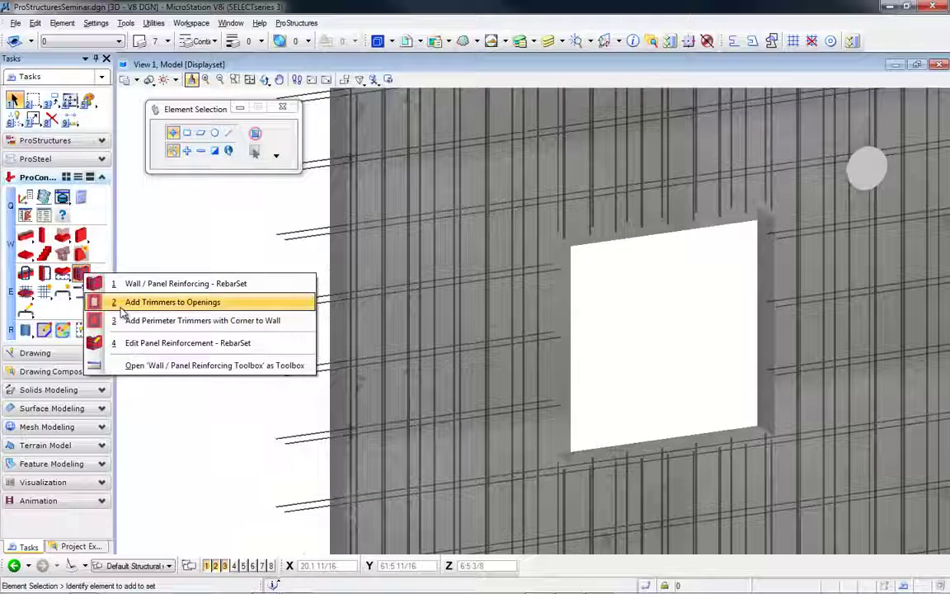
click(120, 305)
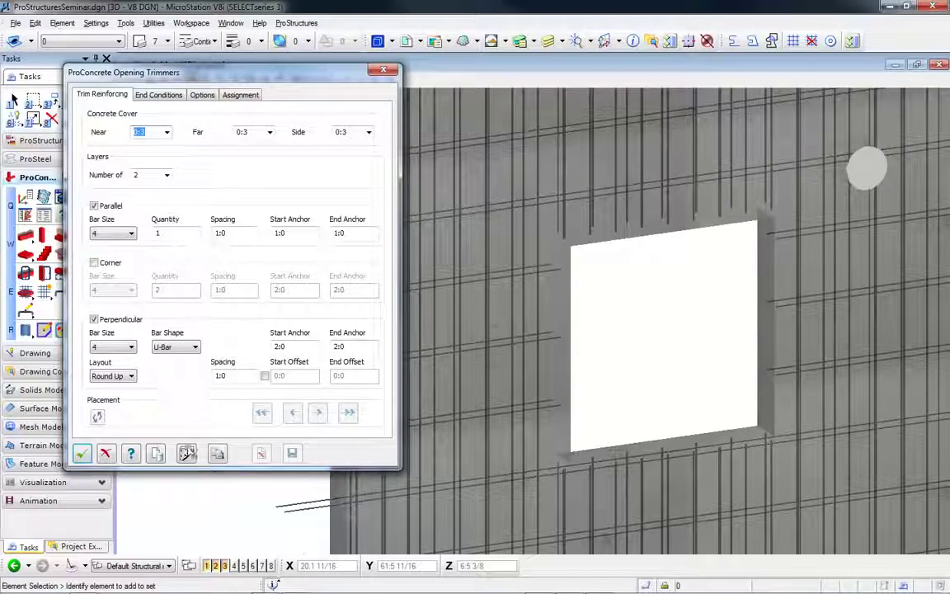
click(186, 454)
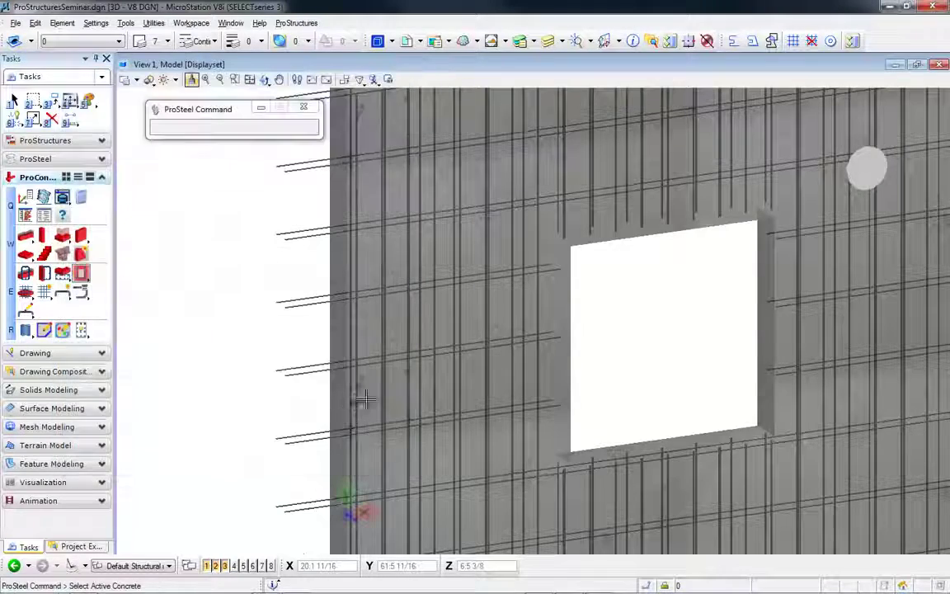
click(569, 385)
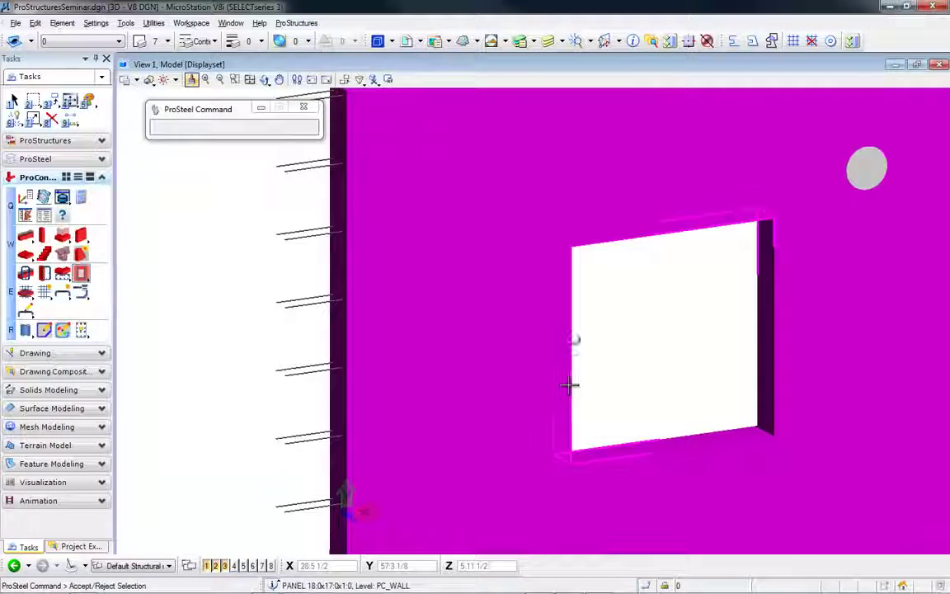
click(644, 379)
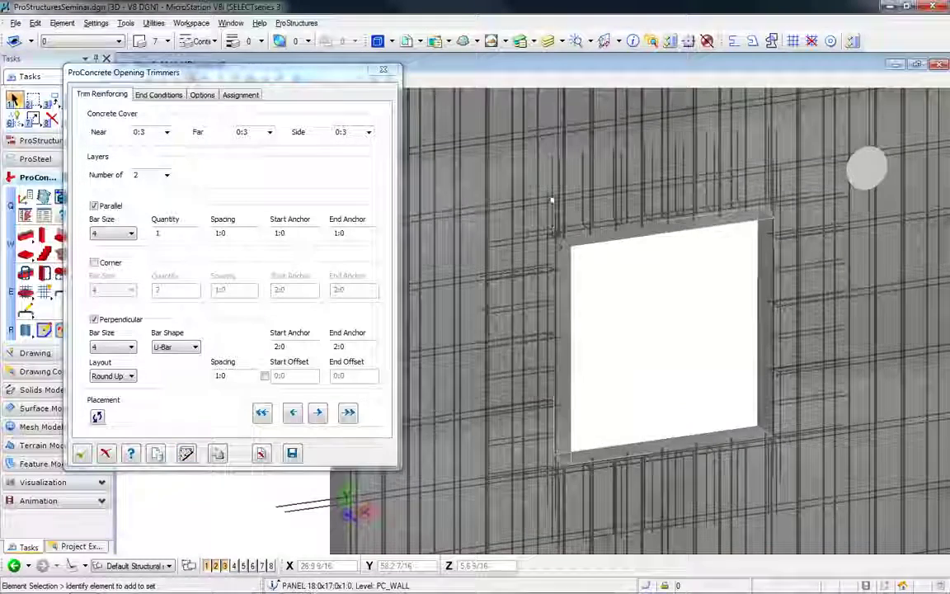
- Switch the perpendicular trimmer bars off and back on to compare the U-bars around the window opening
scroll(553, 201, up, 3)
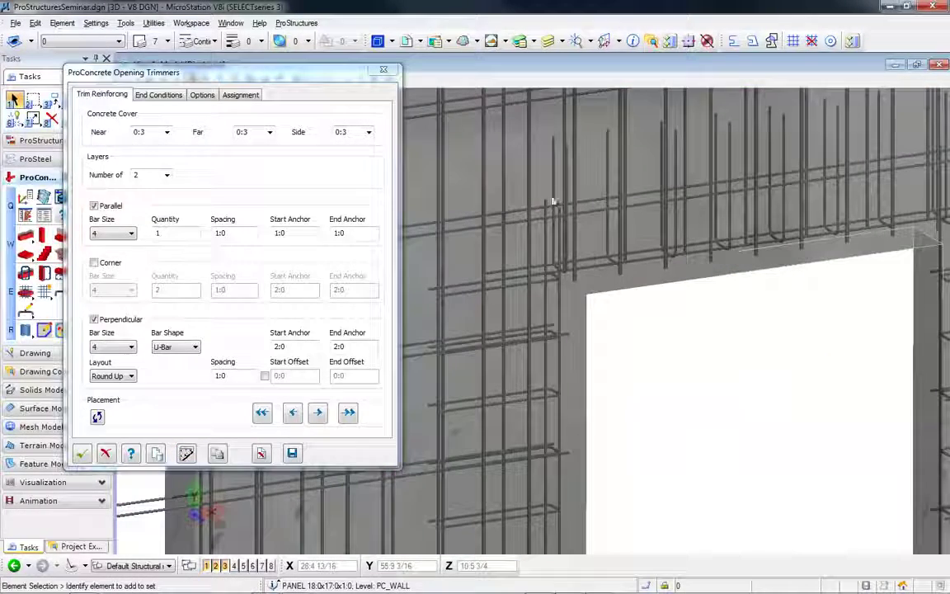
click(93, 322)
click(93, 322)
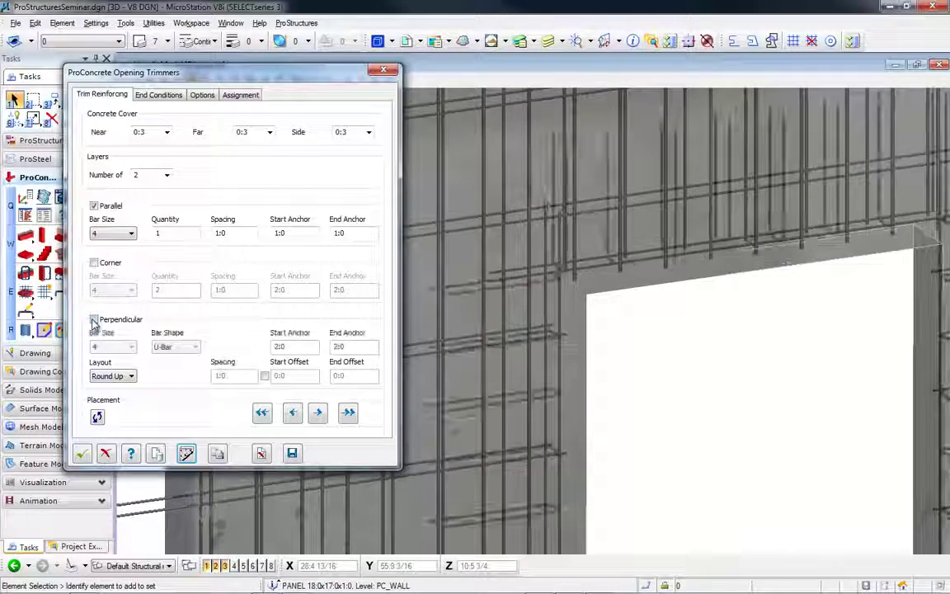
click(93, 321)
click(94, 320)
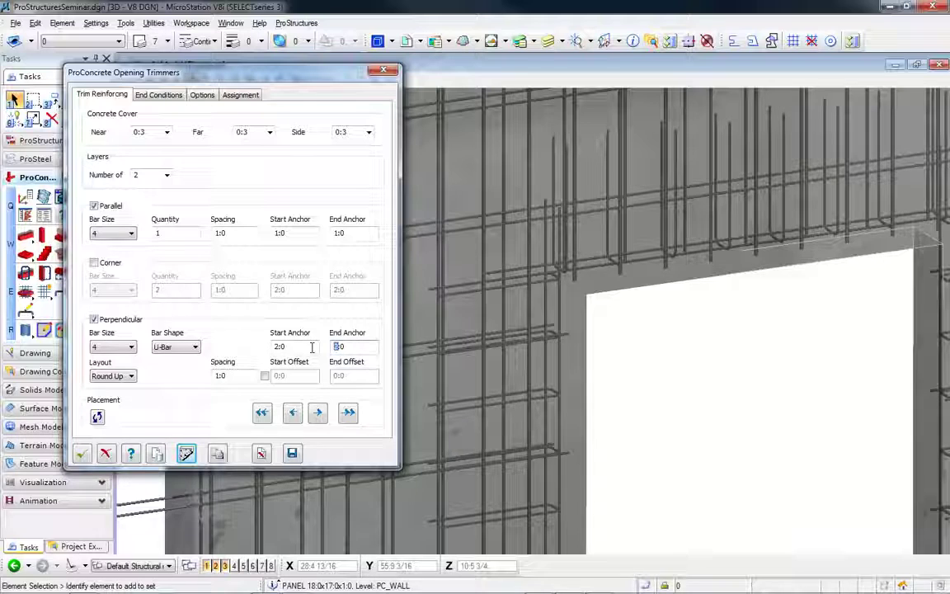
- Try an end anchor of 3:0 for the perpendicular trimmer bars, and return it to 2:0
click(314, 348)
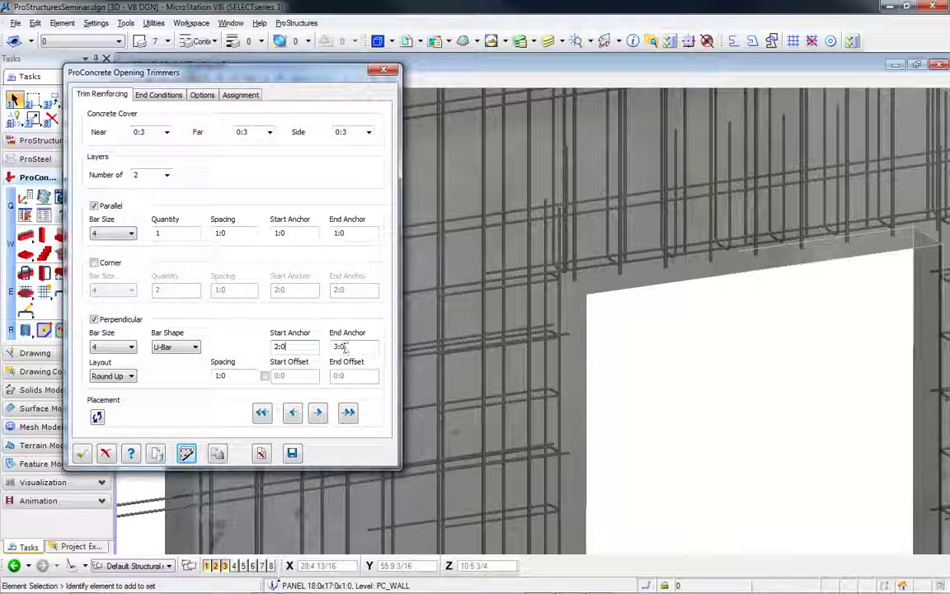
text(1)
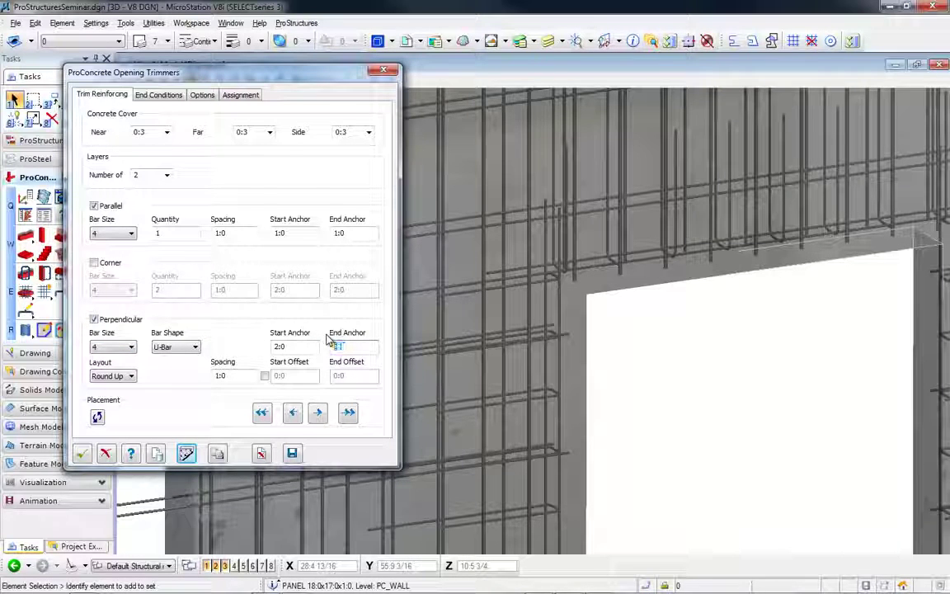
key(shift+Tab)
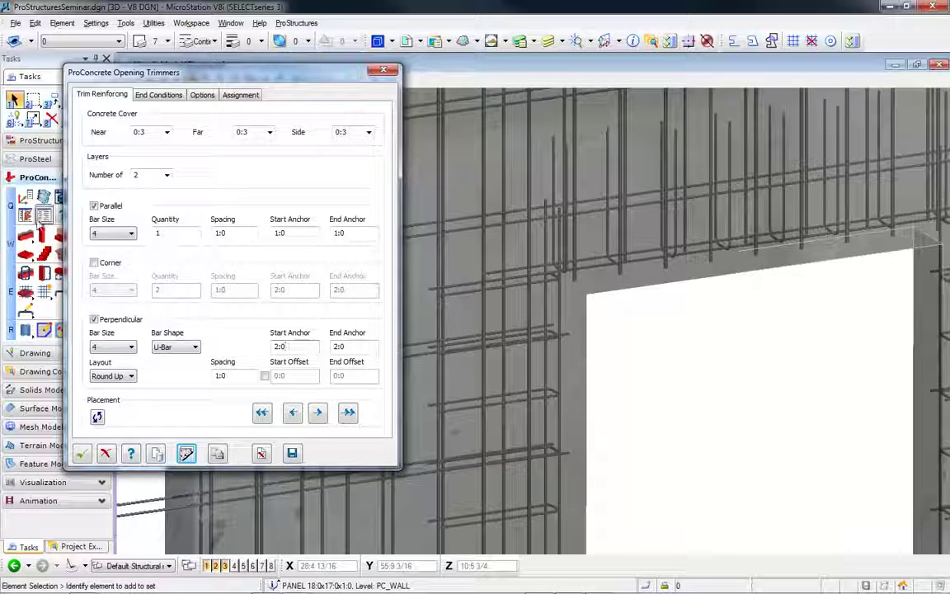
- Switch the parallel trimmer bars off and back on to compare them around the window opening
click(94, 206)
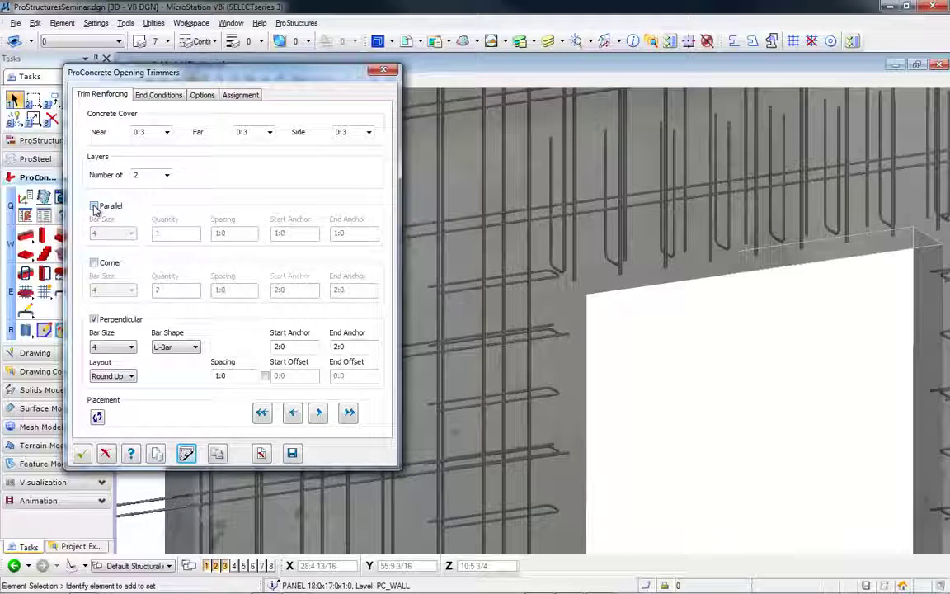
click(94, 206)
click(94, 206)
click(94, 206)
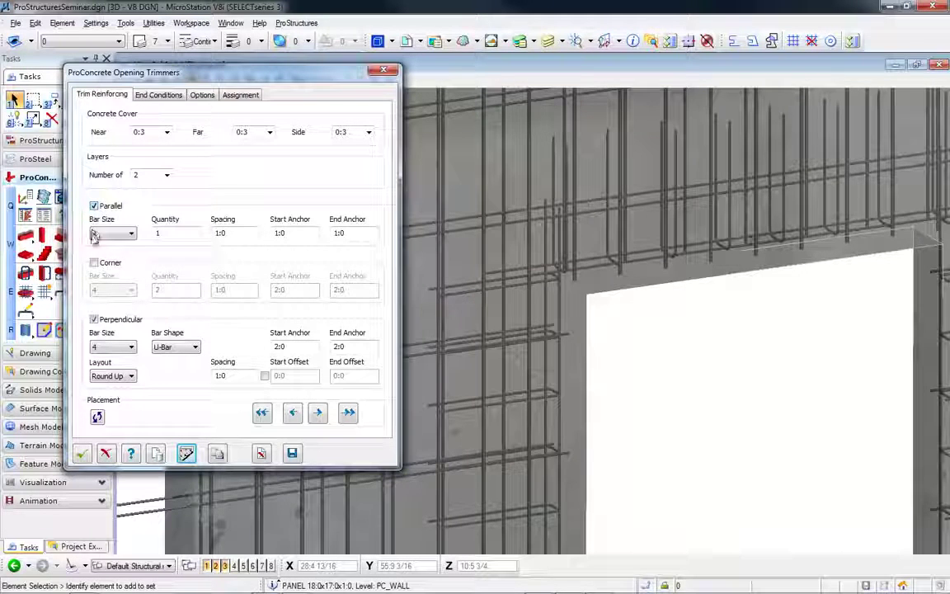
- Turn on the diagonal corner trimmer bars for the window opening
click(94, 263)
click(94, 263)
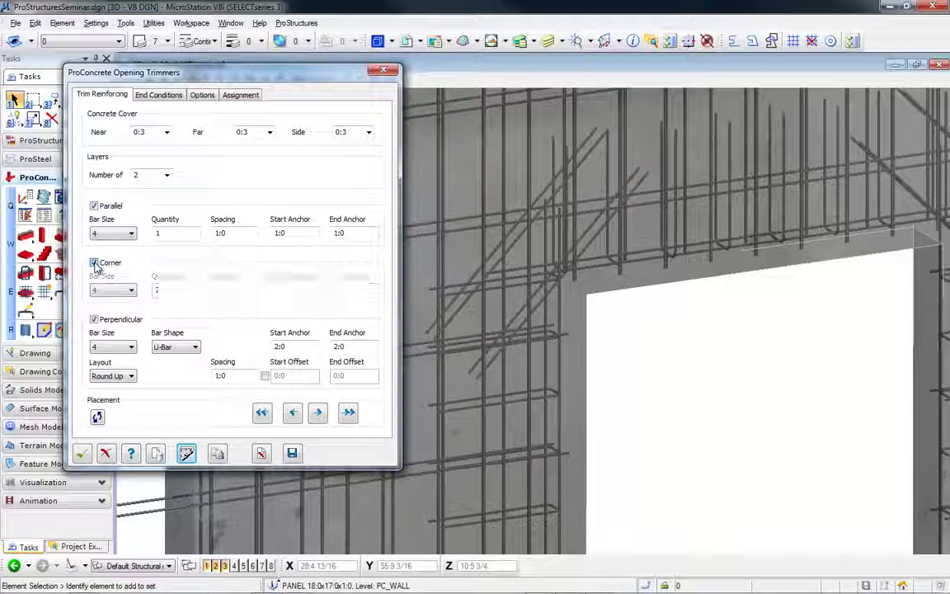
- Compare the window opening with and without the corner trimmer bars, then leave them off and accept the trimmer settings
click(94, 263)
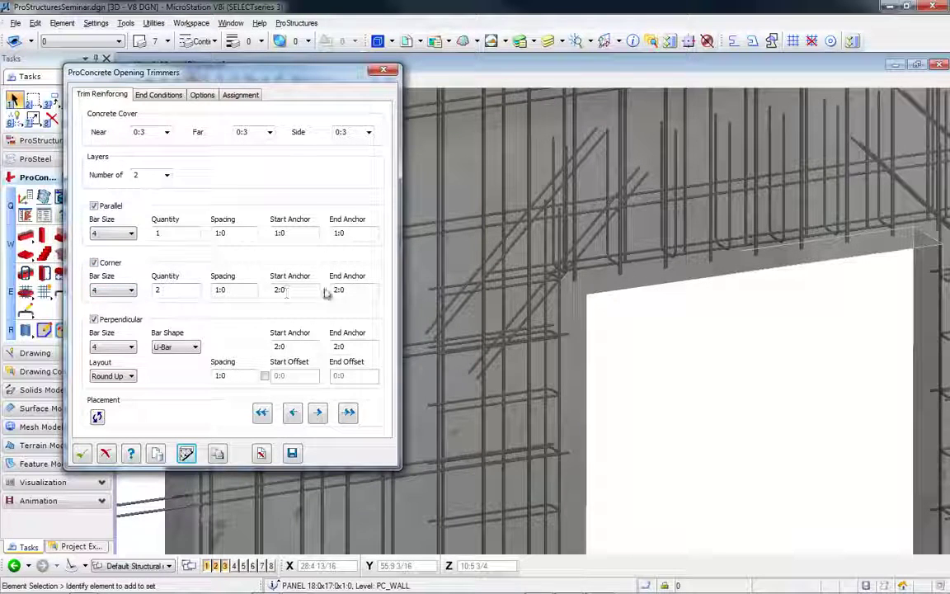
click(94, 262)
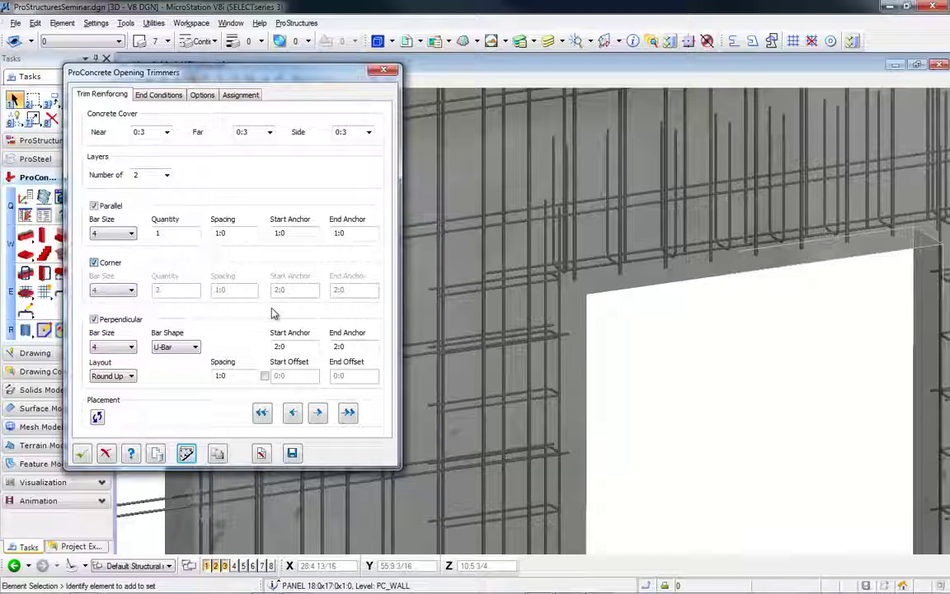
click(82, 452)
- Clear the isolation of the two wall panels to bring back the whole structure
scroll(814, 309, down, 5)
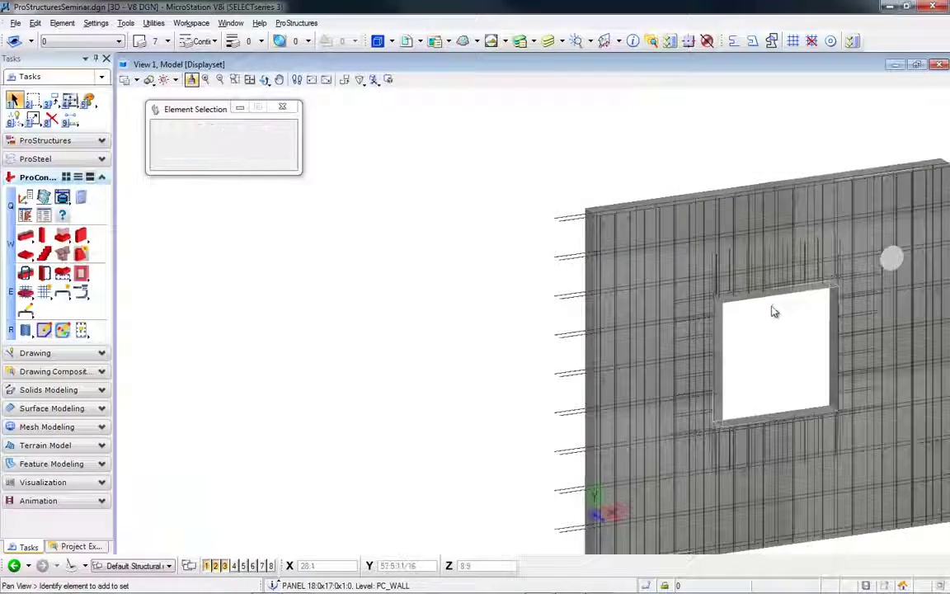
middle_drag(774, 307, 446, 280)
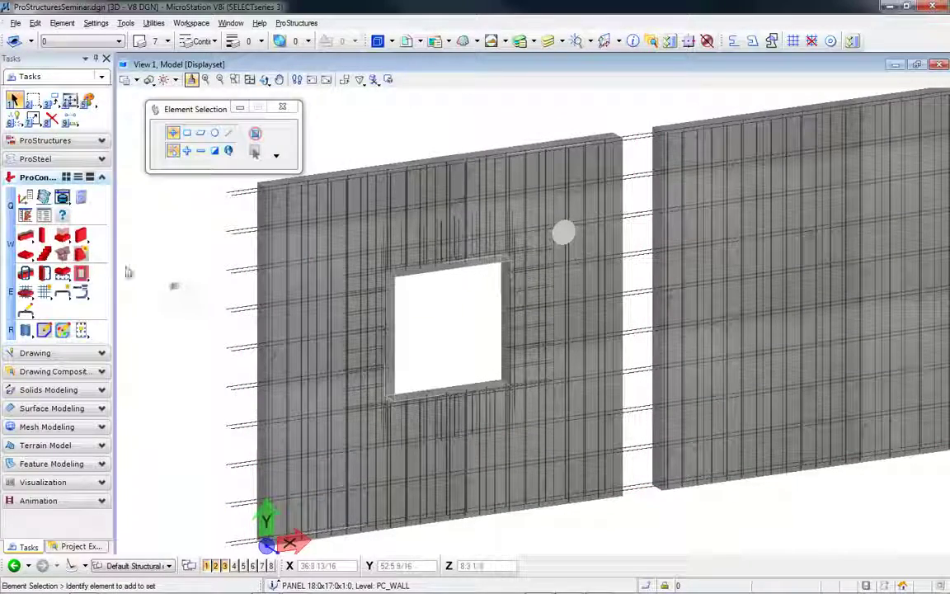
click(45, 140)
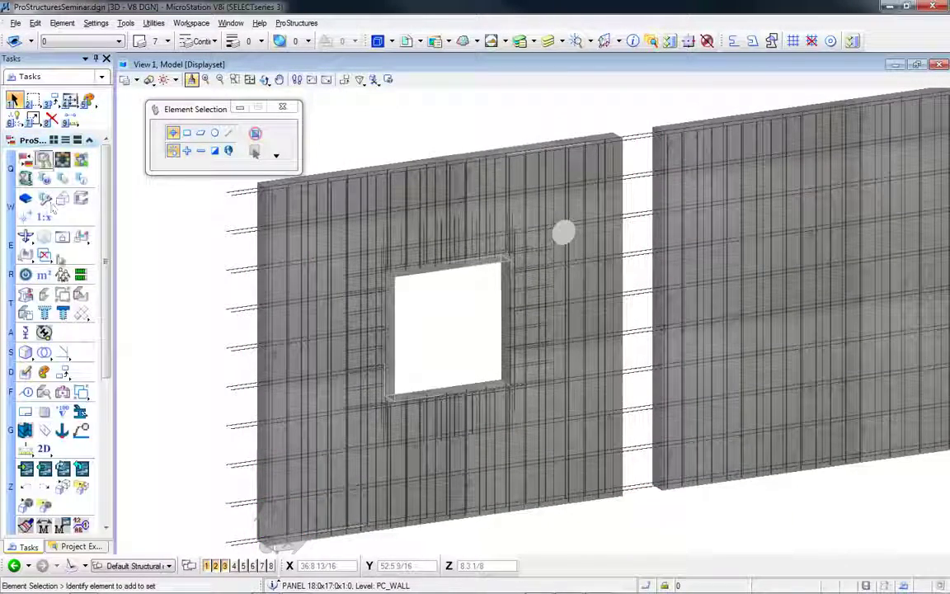
right_click(186, 332)
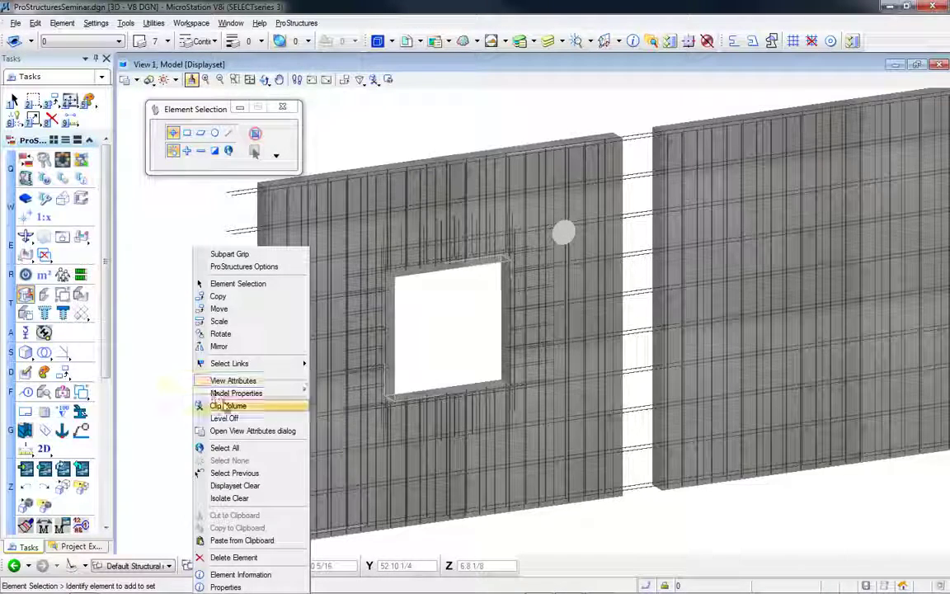
click(242, 498)
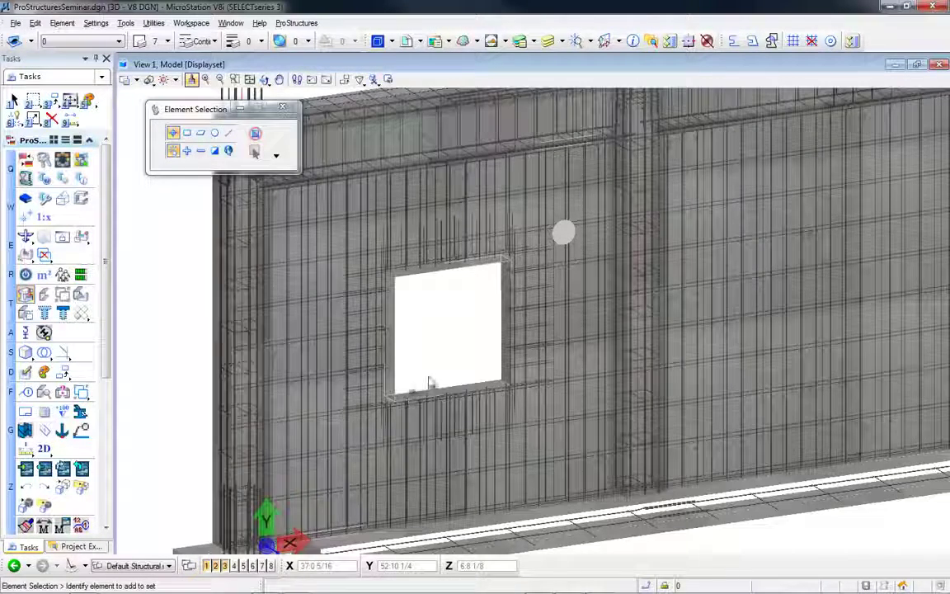
- Isolate the roof slab together with the middle column and the two edge beams that meet at it
middle_drag(454, 348, 454, 349)
scroll(454, 349, up, 3)
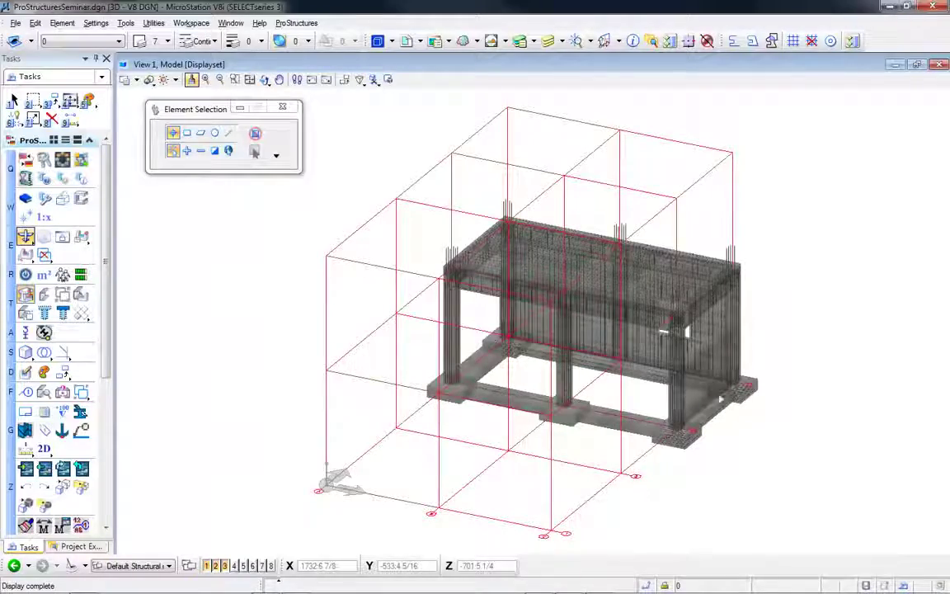
shift+middle_drag(645, 360, 148, 320)
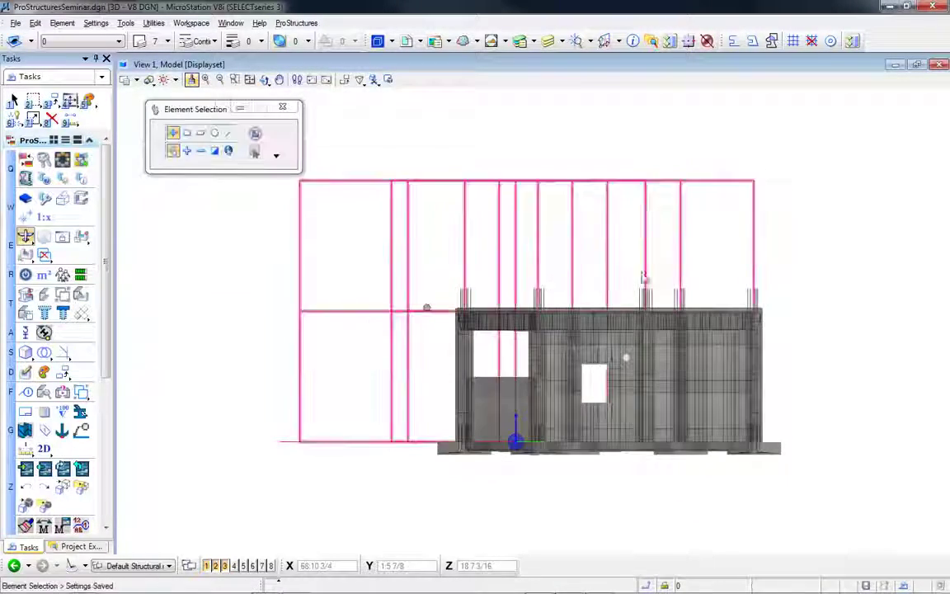
scroll(639, 305, up, 4)
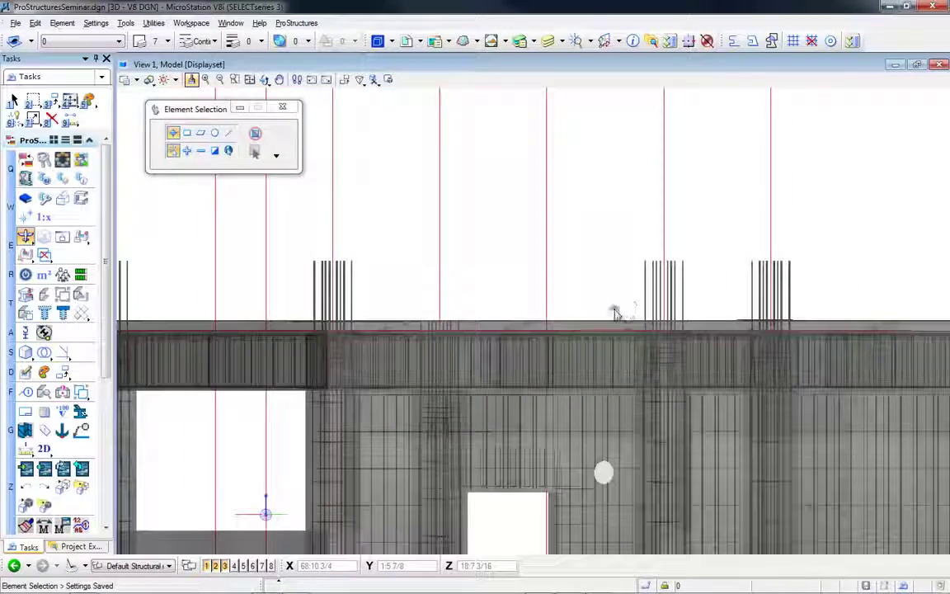
shift+middle_drag(615, 314, 614, 315)
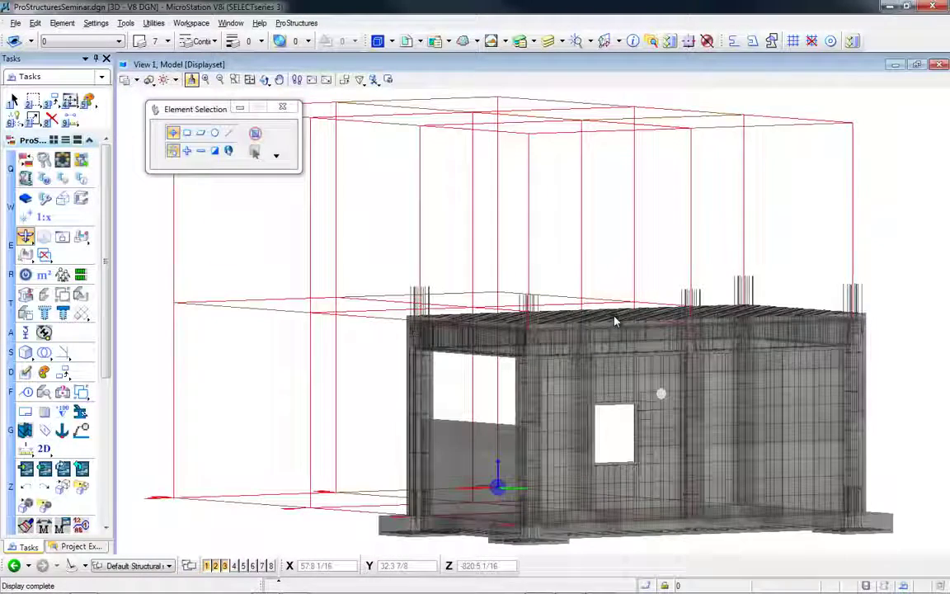
scroll(623, 335, up, 3)
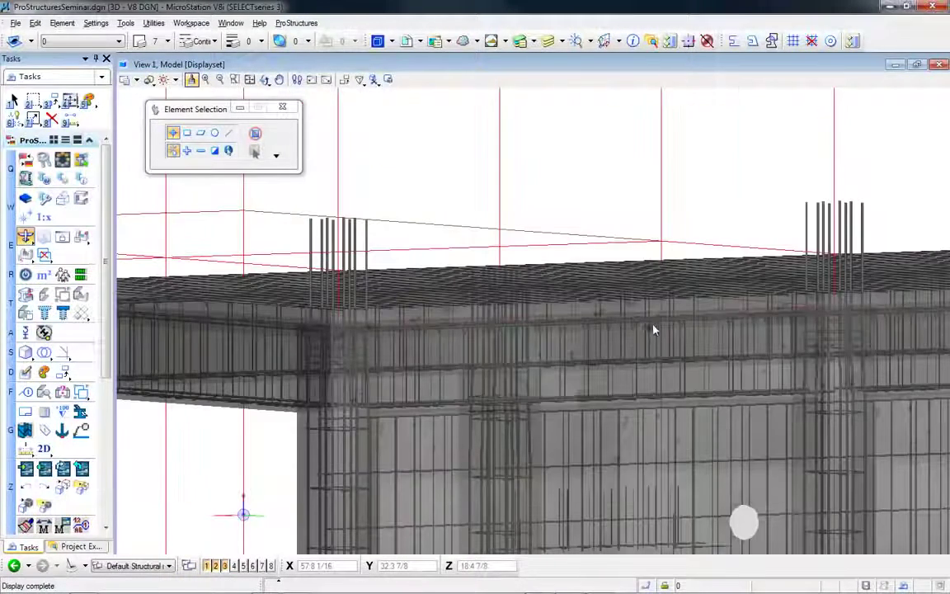
click(382, 317)
right_click(382, 317)
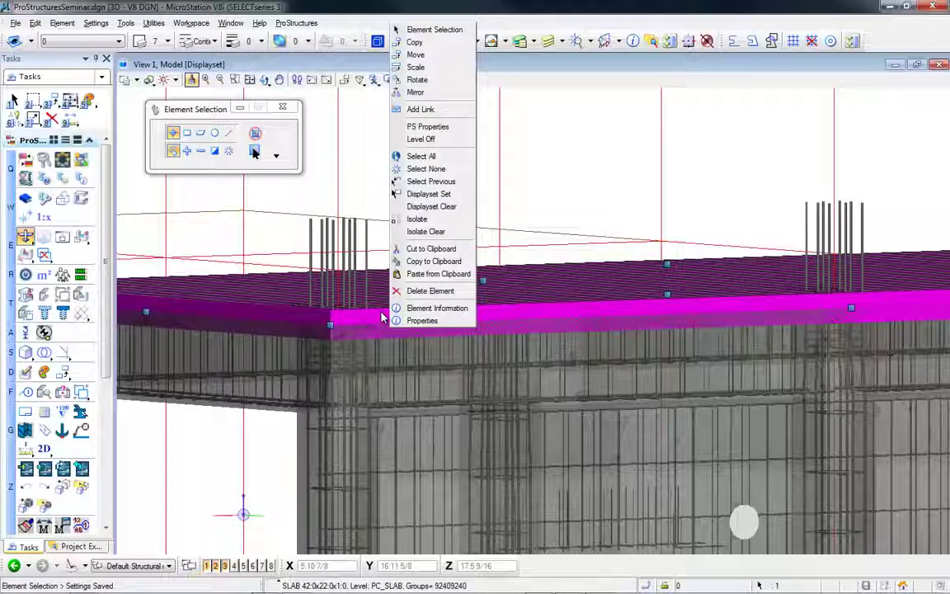
click(592, 184)
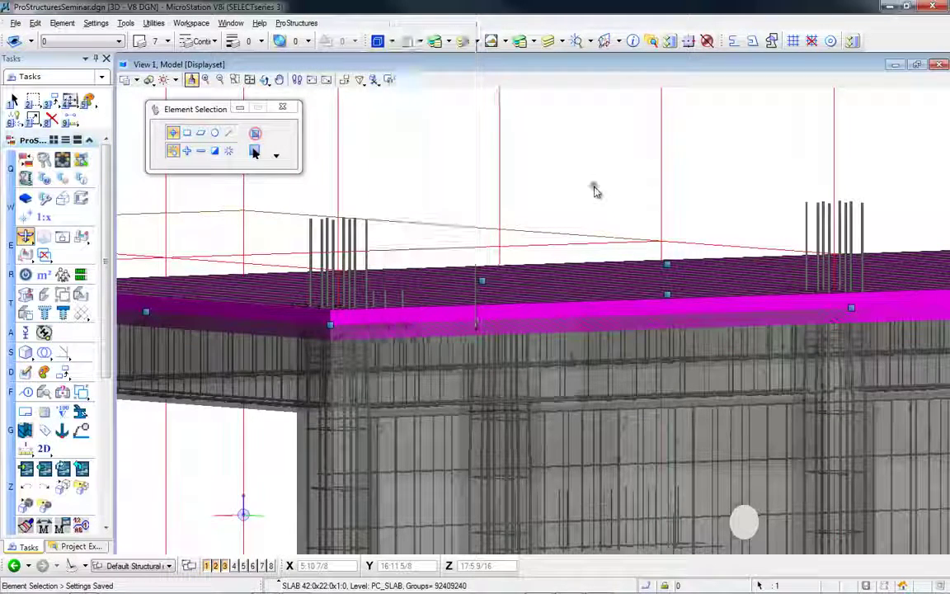
ctrl+click(849, 358)
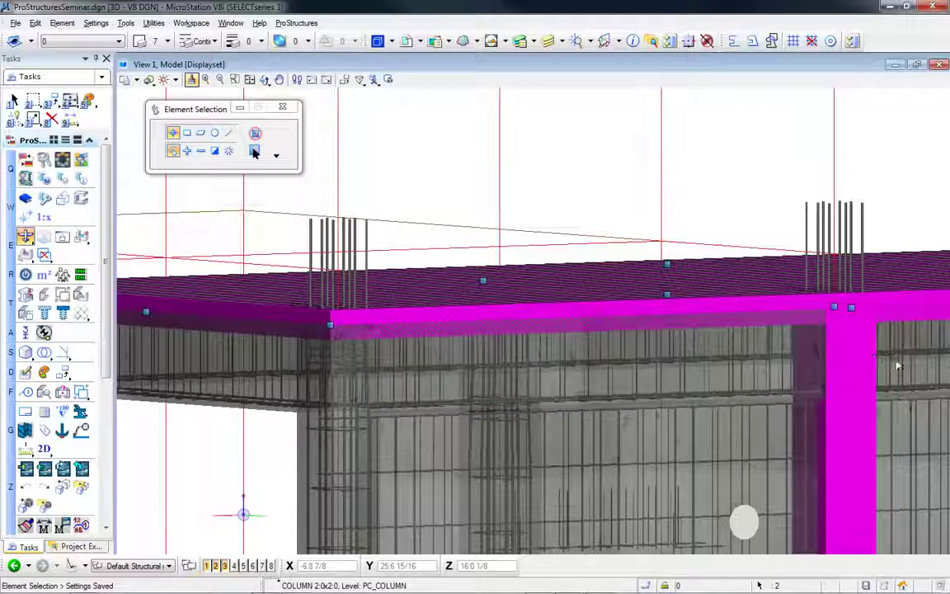
ctrl+click(896, 360)
ctrl+click(785, 363)
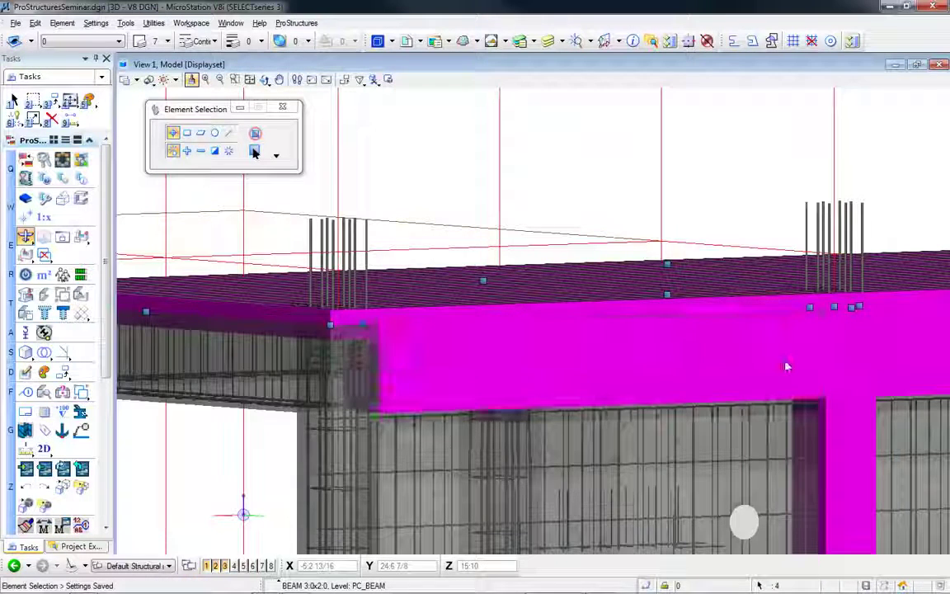
right_click(728, 199)
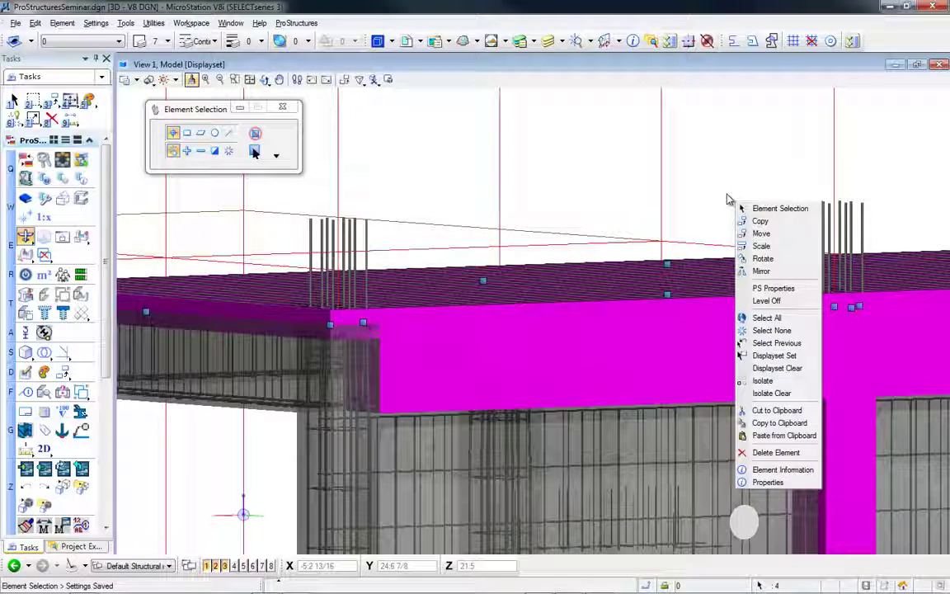
click(763, 380)
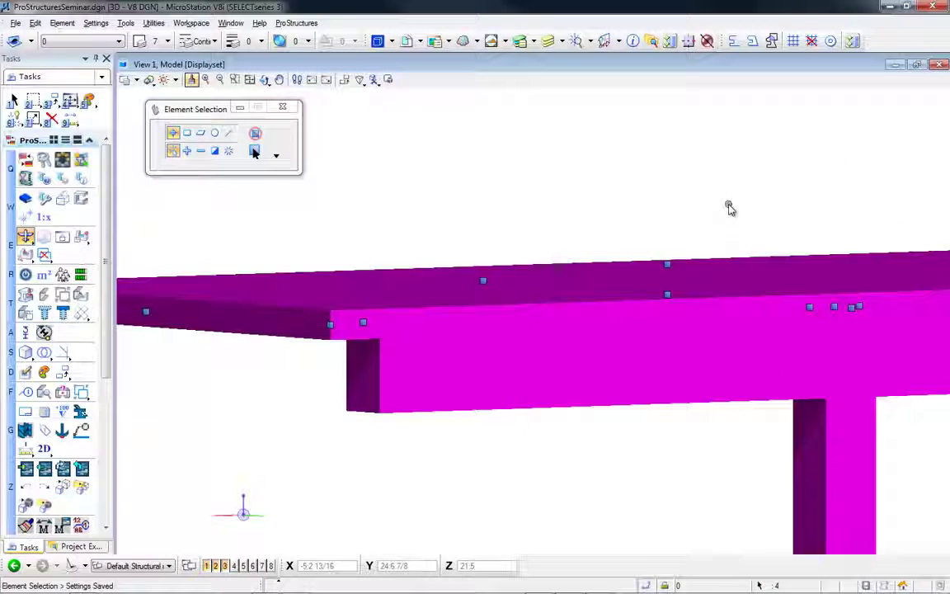
click(730, 208)
- Insert the StarWallComplete.dgn block from the ProConcrete block folder on the slab above the middle column
shift+middle_drag(723, 224, 730, 240)
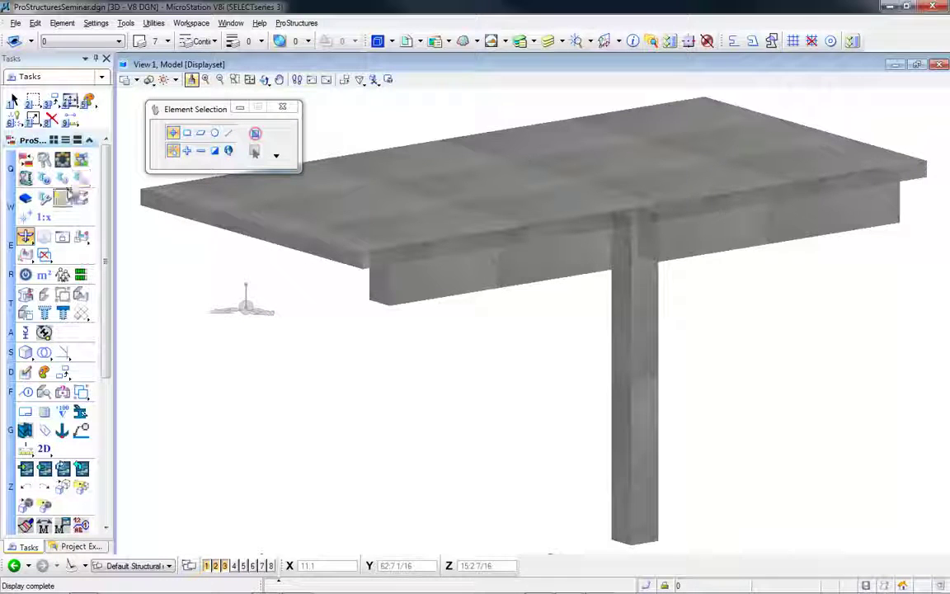
click(26, 216)
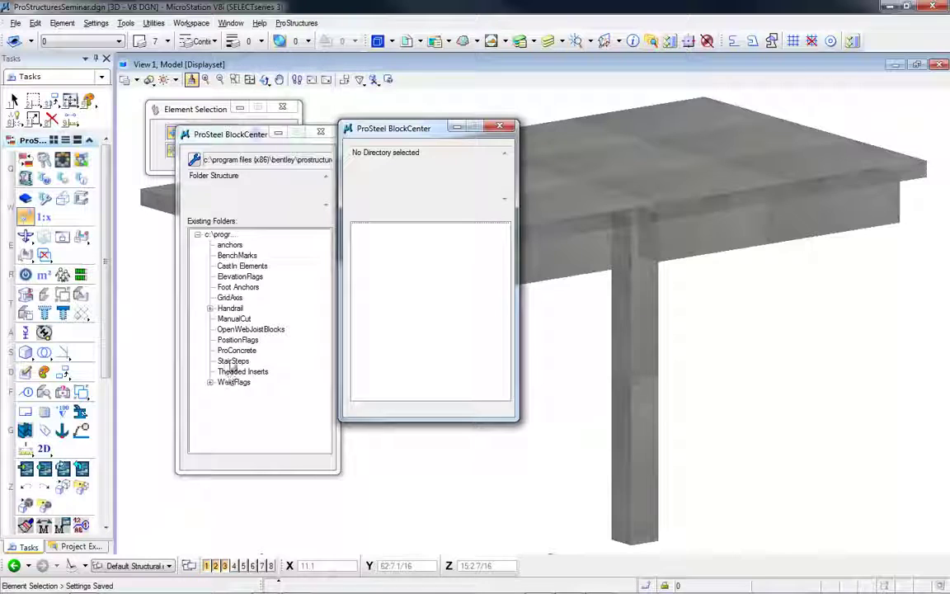
click(237, 349)
click(418, 366)
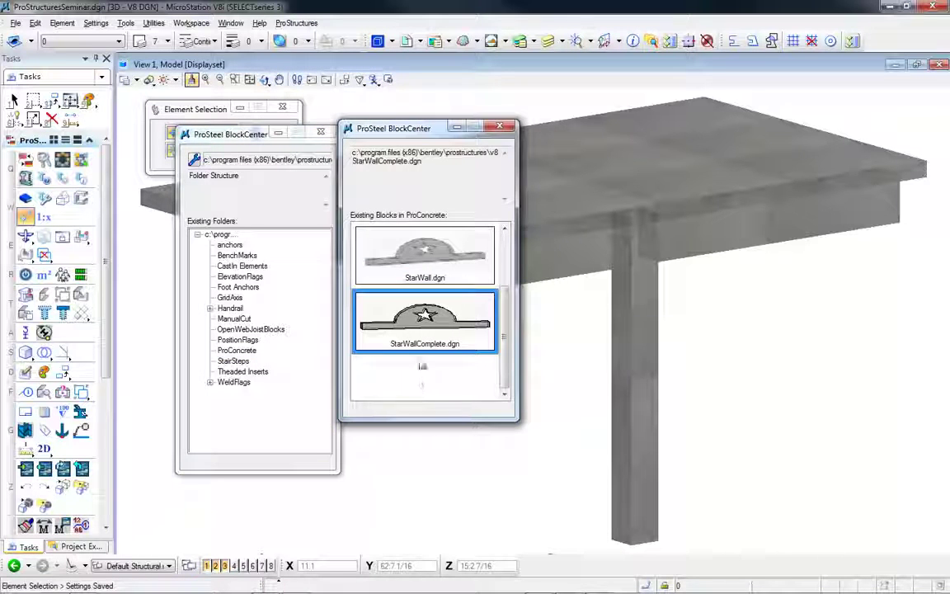
right_click(421, 347)
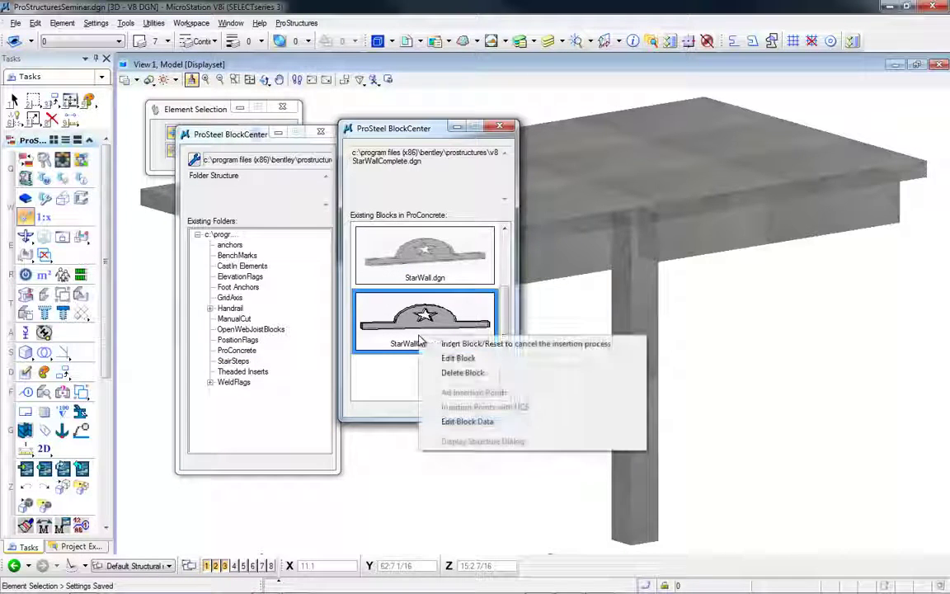
click(432, 343)
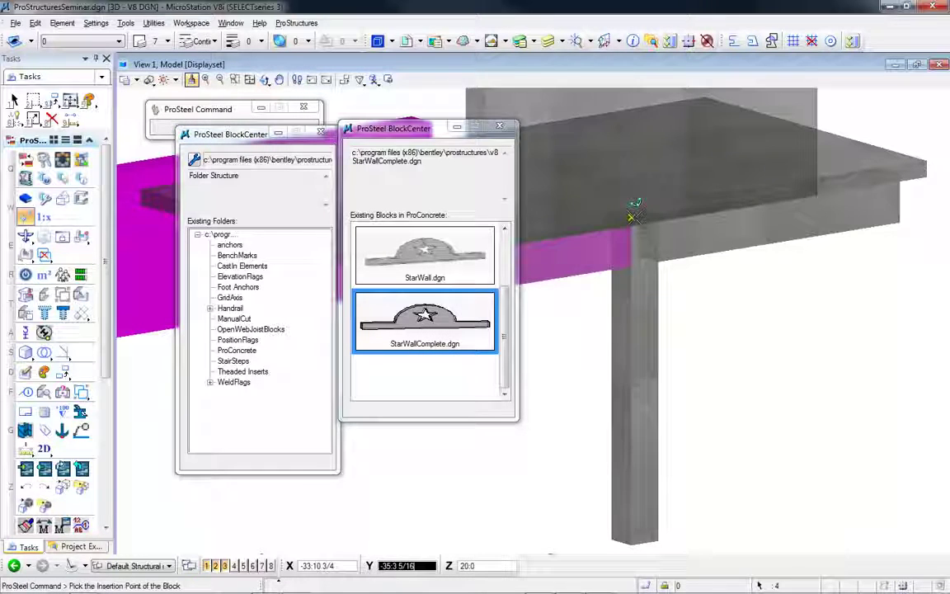
click(644, 216)
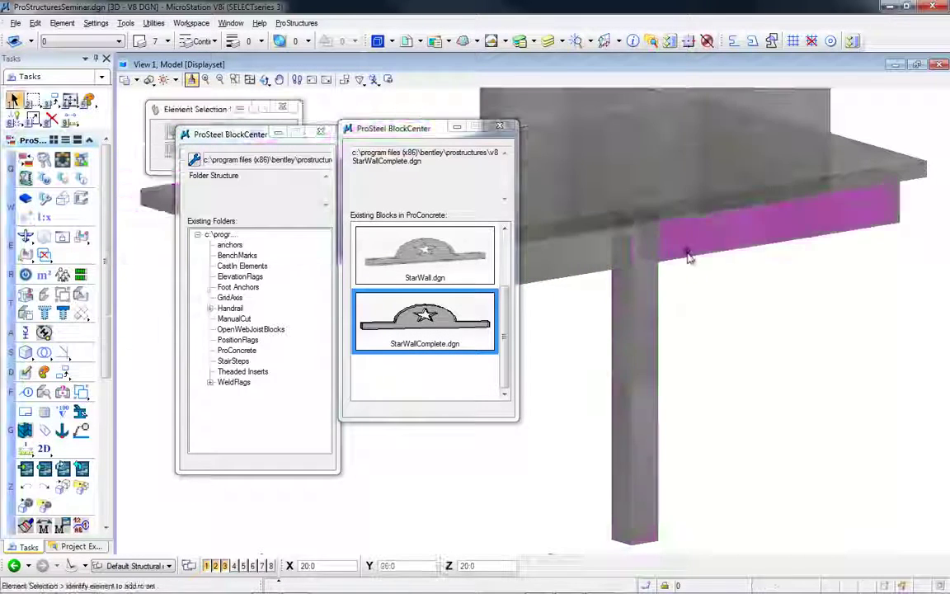
click(500, 127)
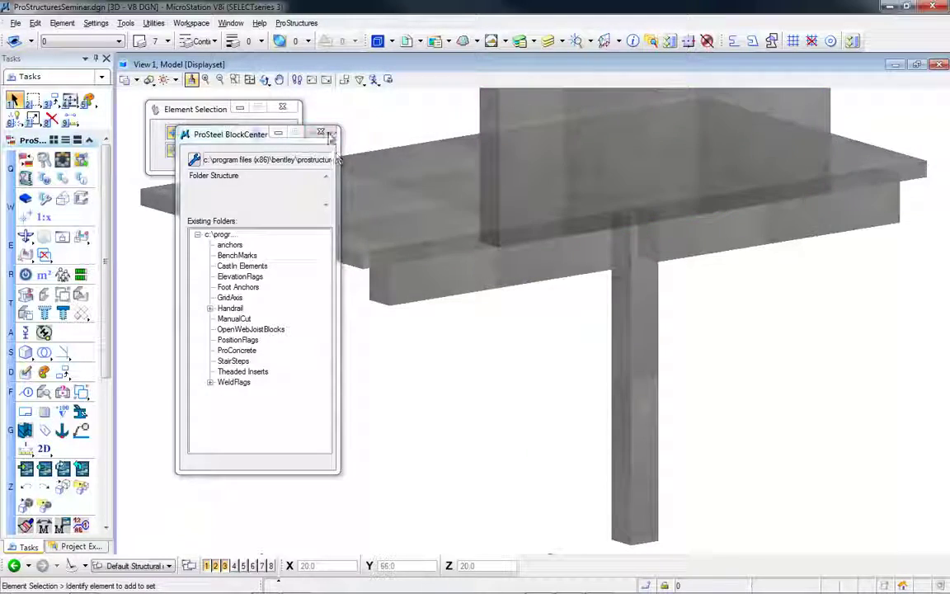
click(323, 132)
- Move the star wall -2:0 along Y so that it stands fully on the slab's edge
shift+middle_drag(445, 212, 573, 222)
middle_drag(645, 256, 539, 365)
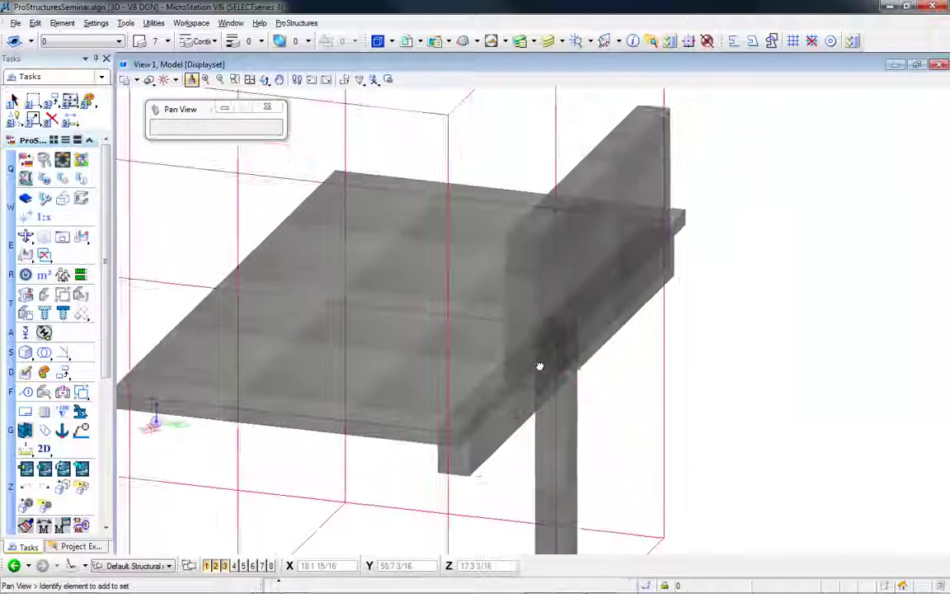
click(650, 160)
right_click(697, 151)
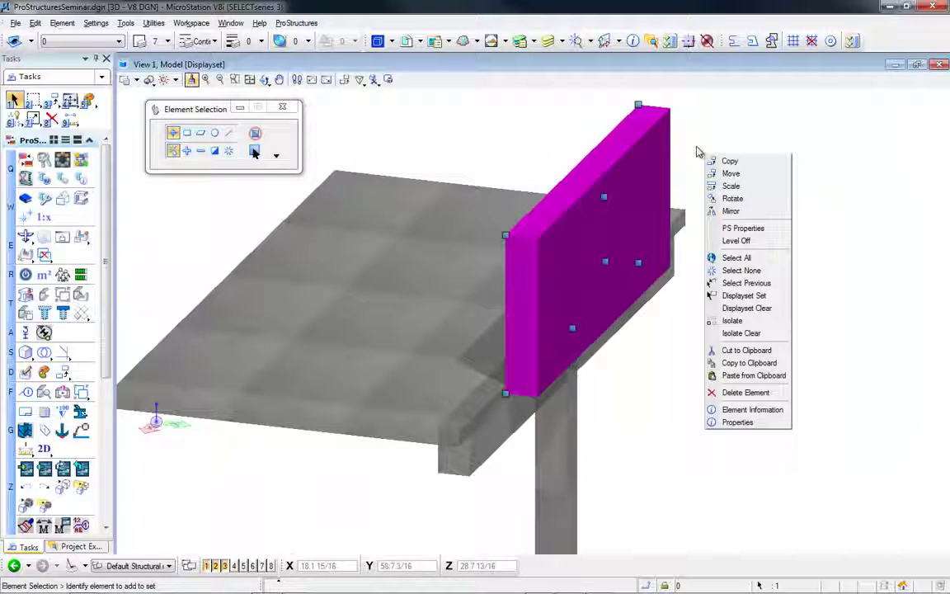
click(731, 173)
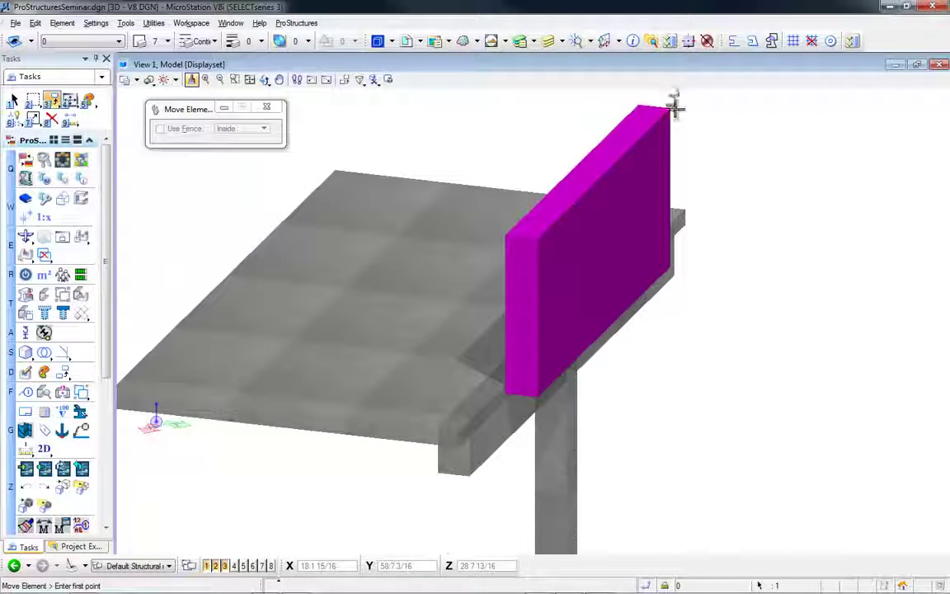
click(654, 102)
click(640, 101)
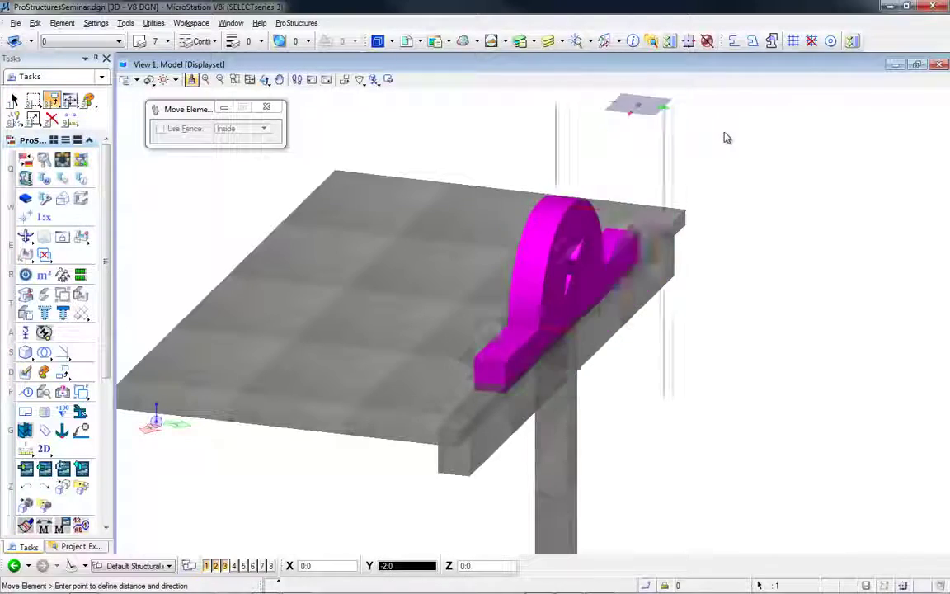
right_click(728, 140)
shift+middle_drag(627, 256, 512, 283)
scroll(564, 299, up, 2)
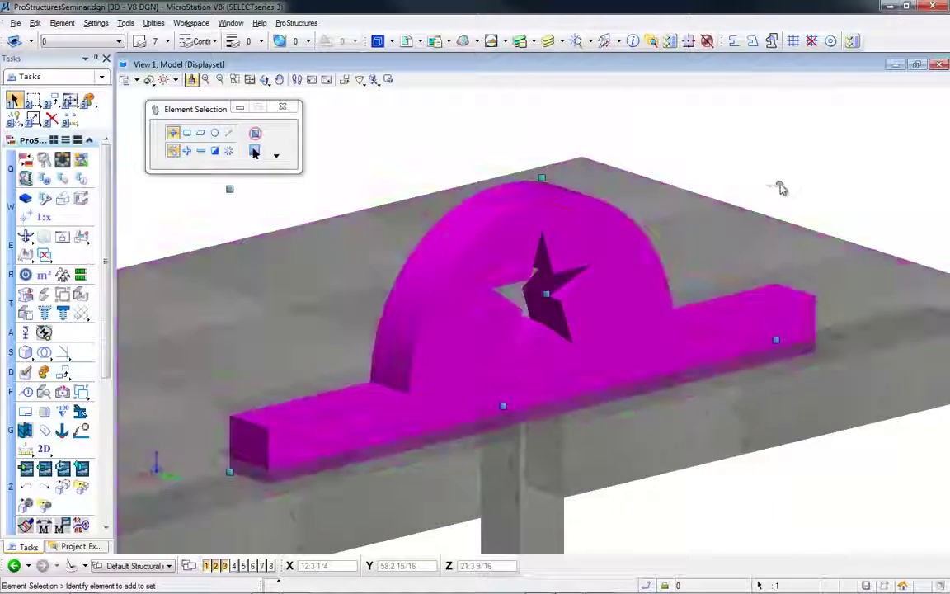
key(Escape)
- Select the three short lines left beside the star wall and move them inward by the wall's thickness
shift+middle_drag(721, 212, 585, 290)
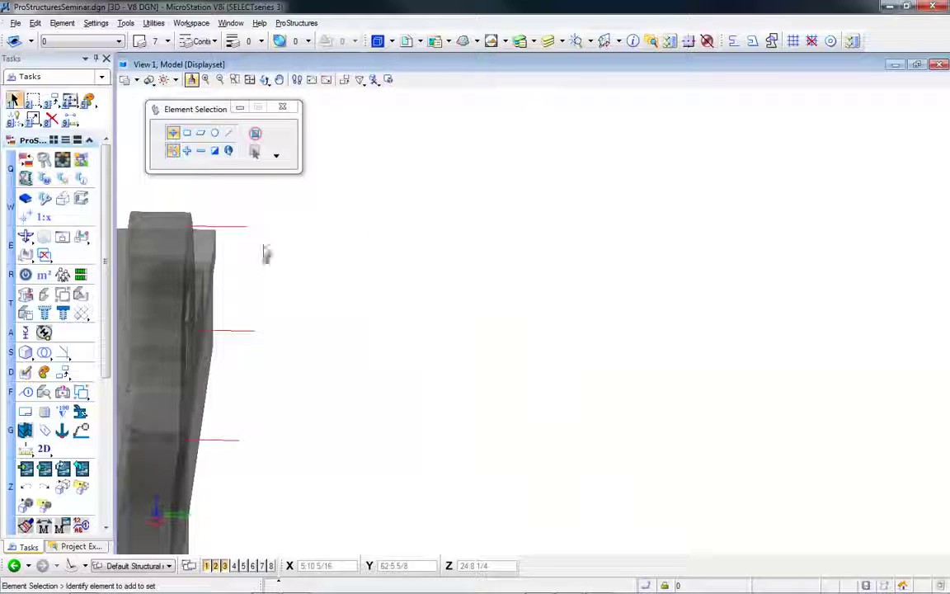
drag(303, 209, 231, 474)
right_click(355, 383)
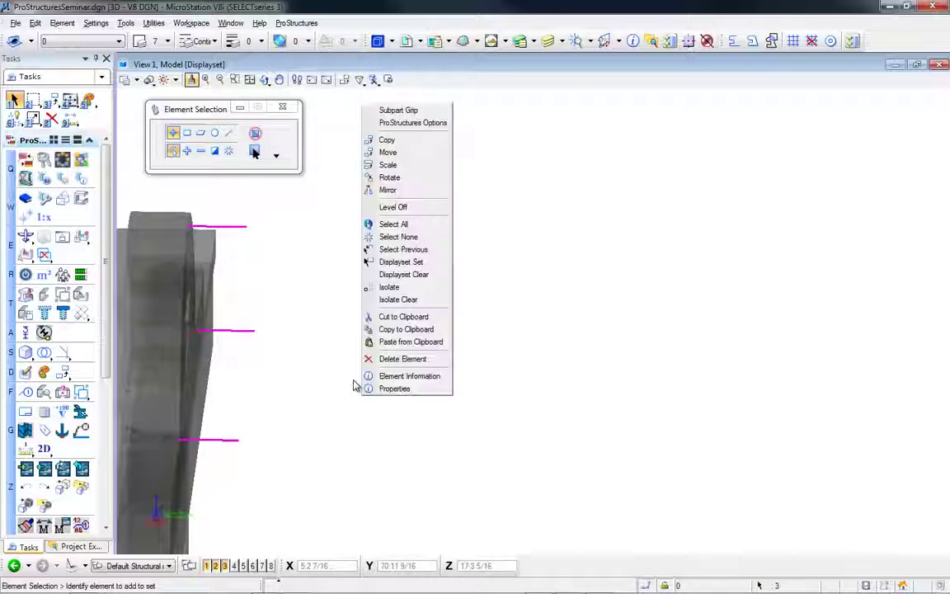
click(404, 154)
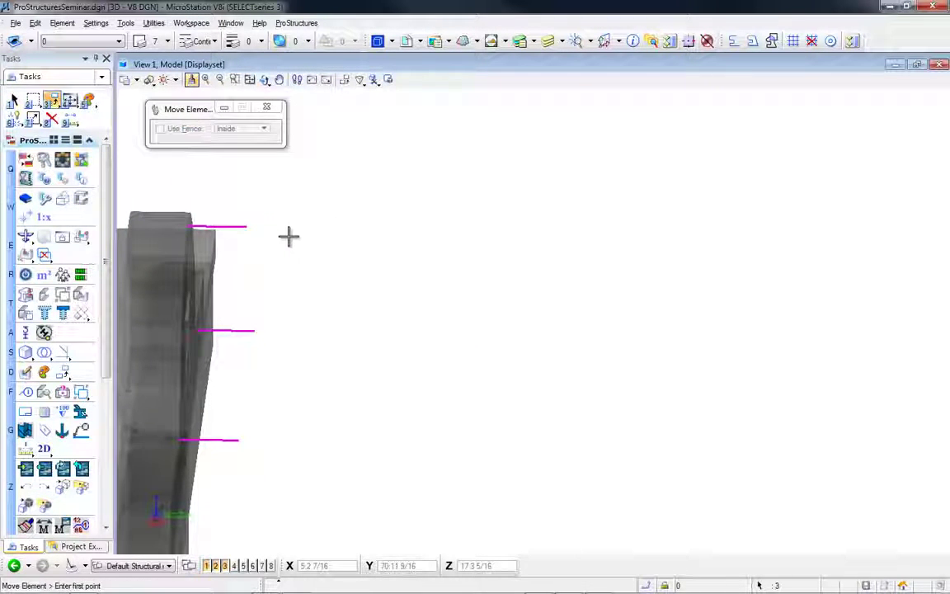
middle_drag(289, 236, 493, 131)
shift+middle_drag(471, 384, 585, 345)
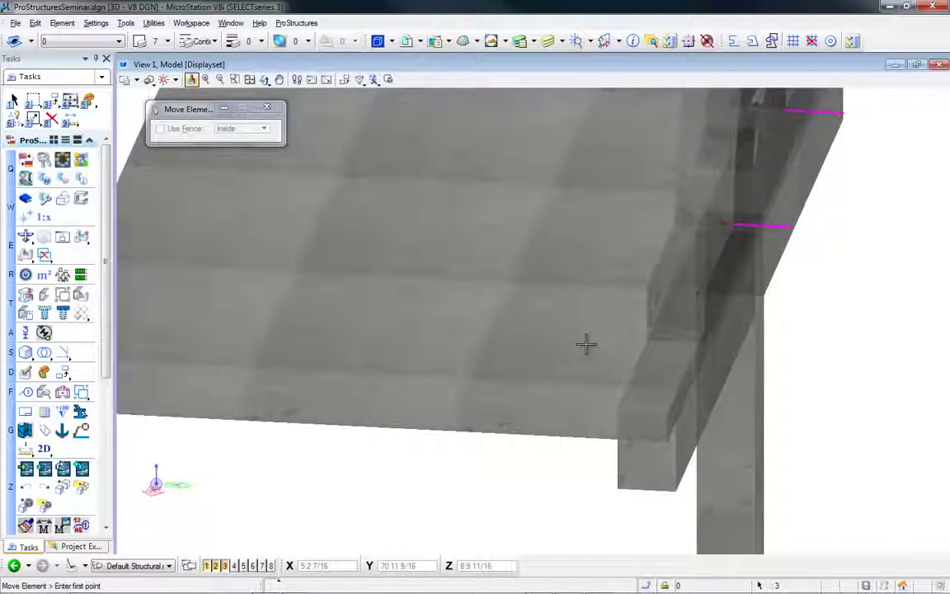
click(708, 279)
click(647, 284)
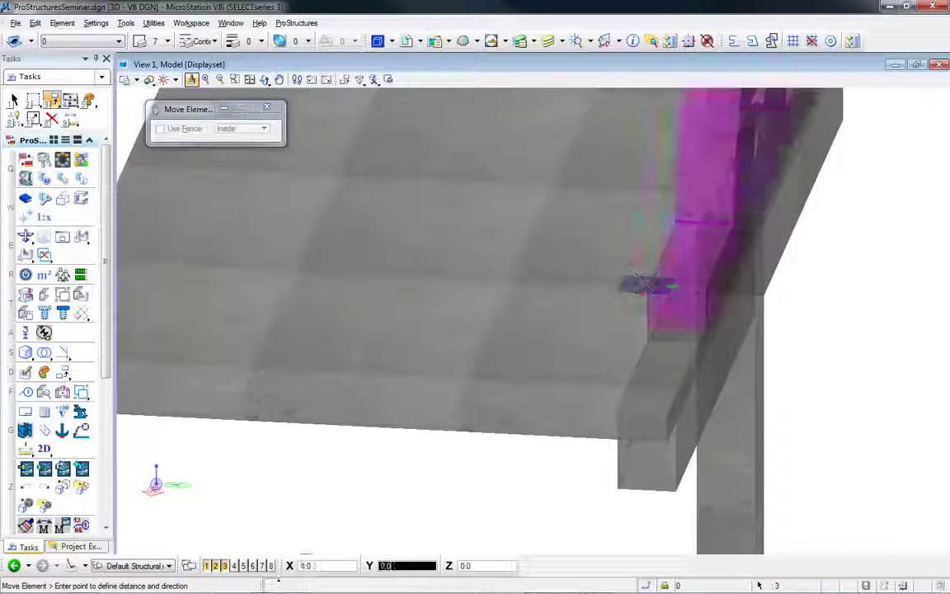
- Finish moving the lines and start Custom / Irregular Reinforcing on the star wall
right_click(851, 304)
middle_drag(852, 308, 627, 318)
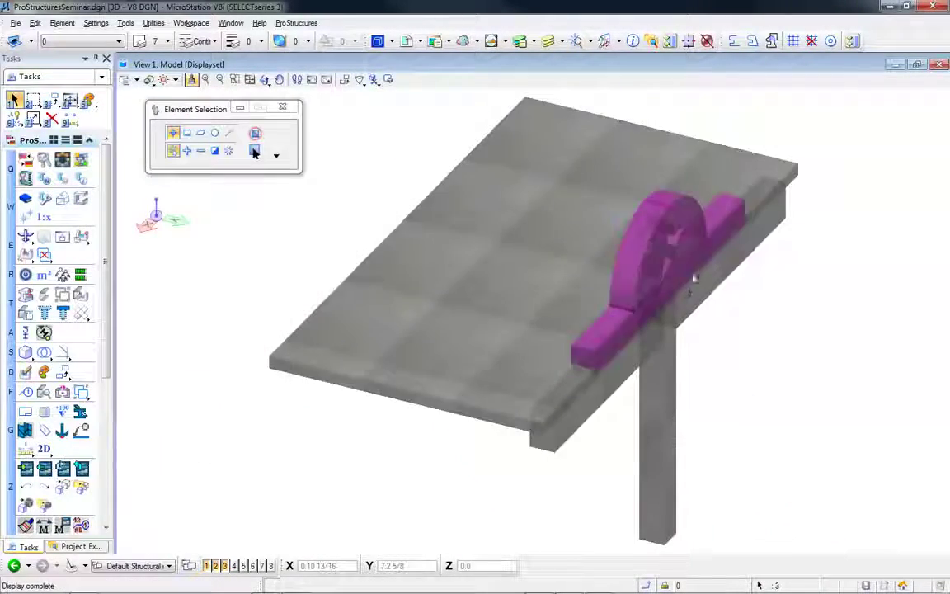
shift+middle_drag(706, 240, 556, 197)
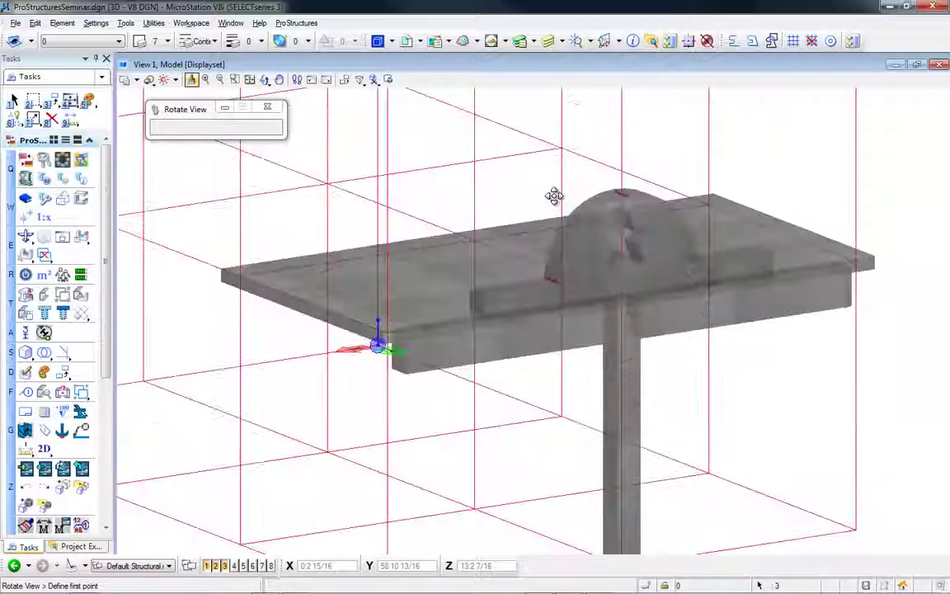
scroll(617, 206, up, 2)
middle_drag(621, 212, 522, 246)
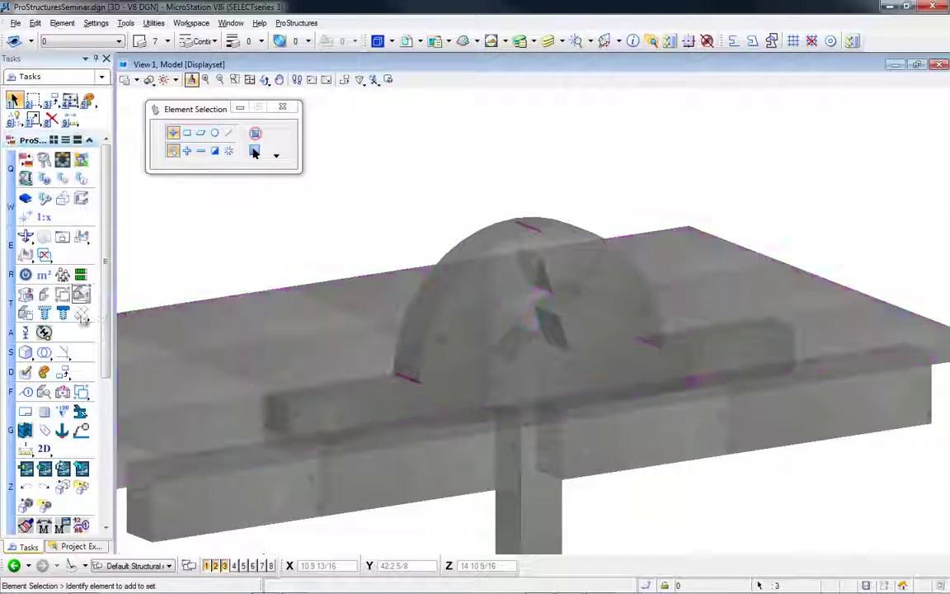
scroll(108, 360, down, 6)
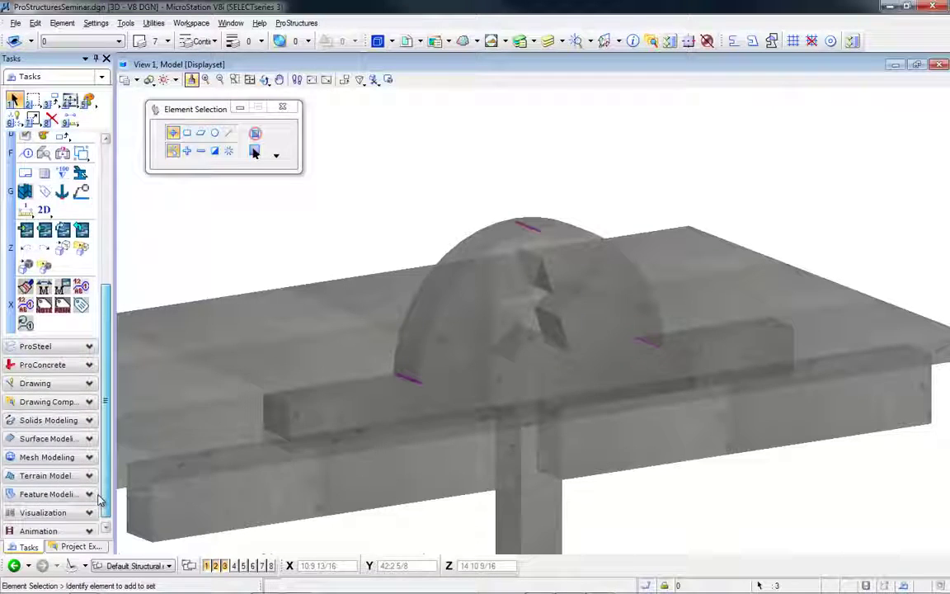
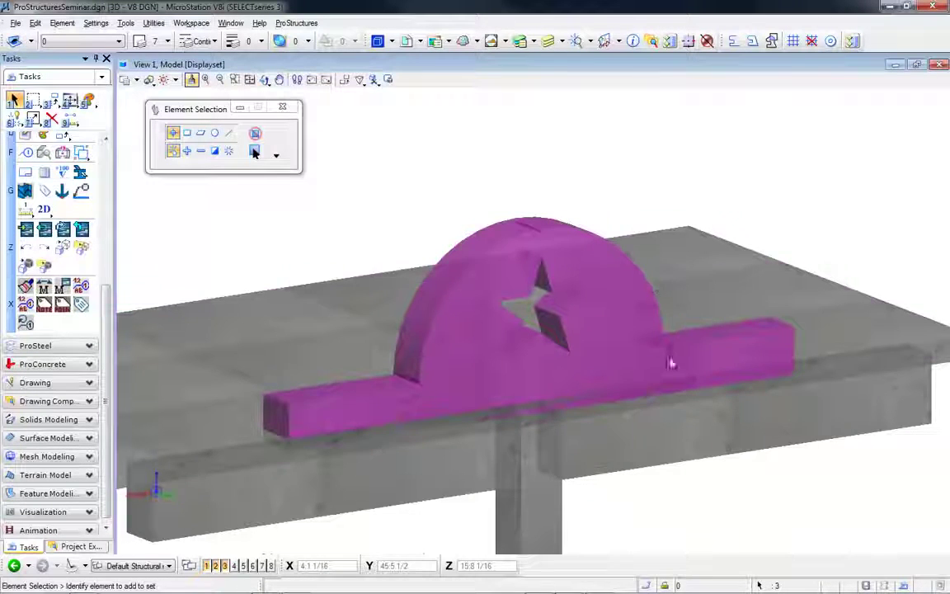
click(446, 350)
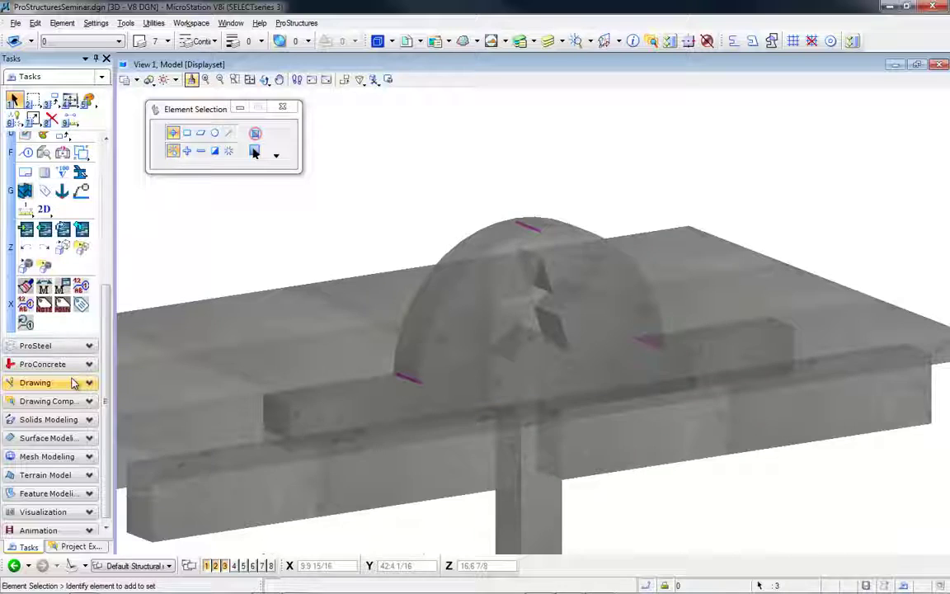
click(54, 369)
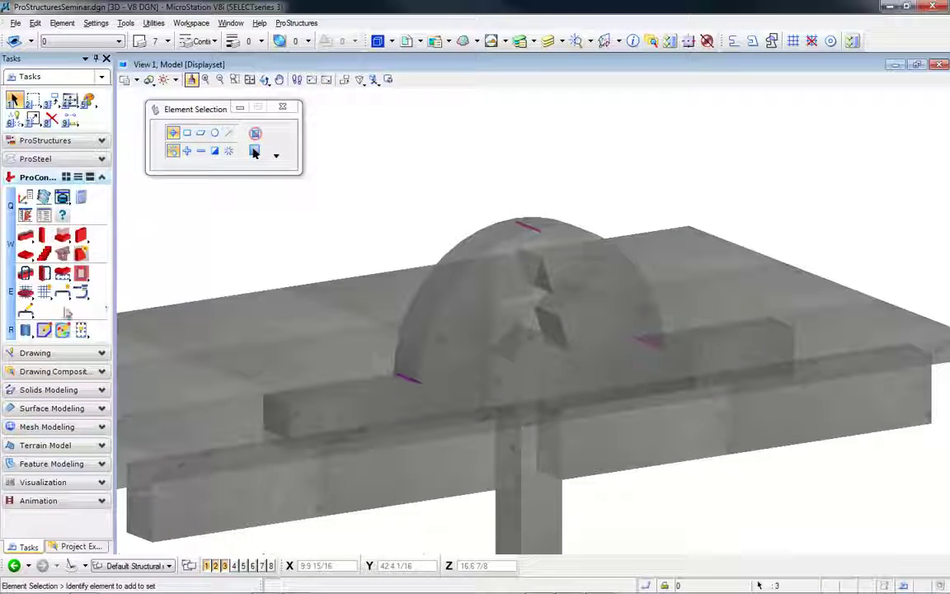
click(26, 312)
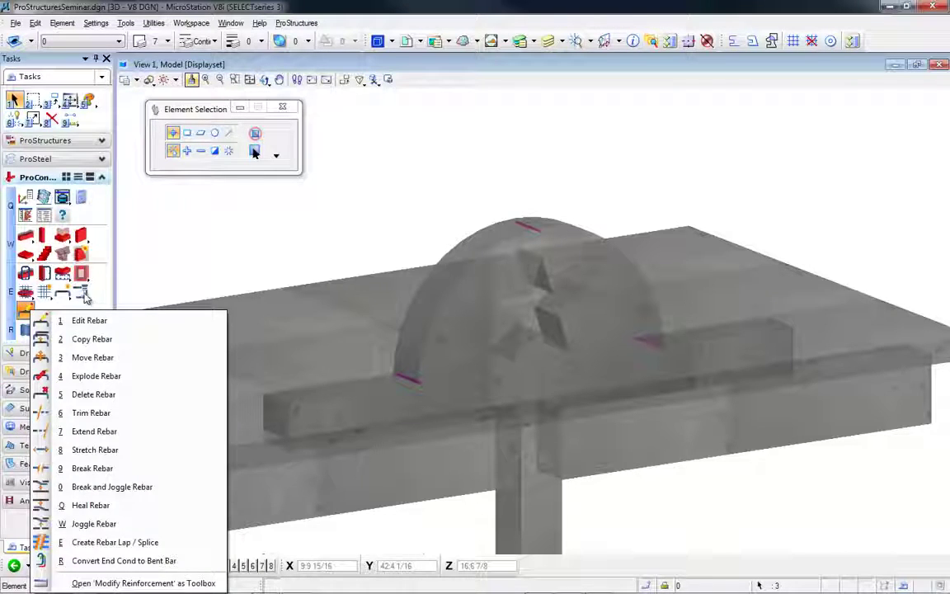
click(82, 295)
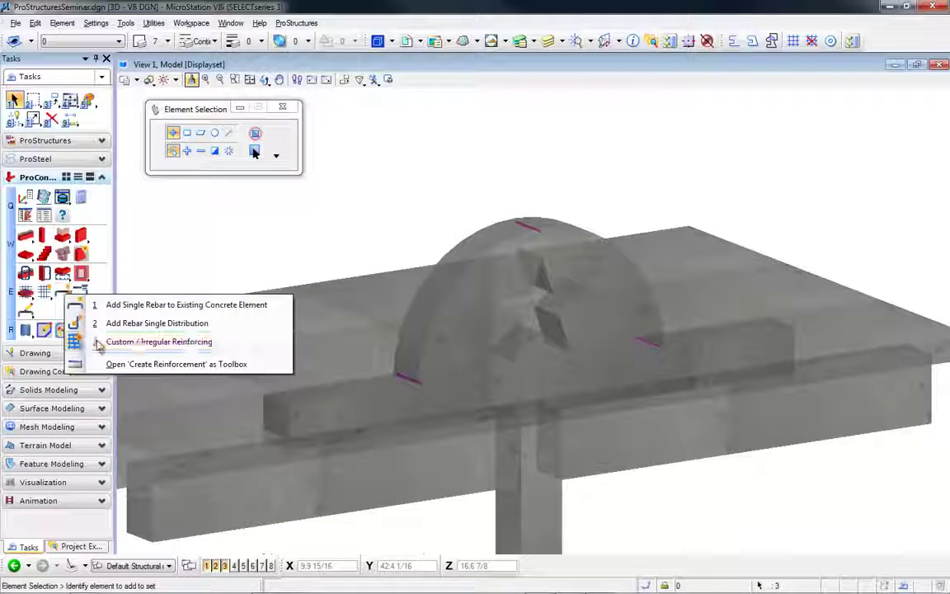
click(124, 341)
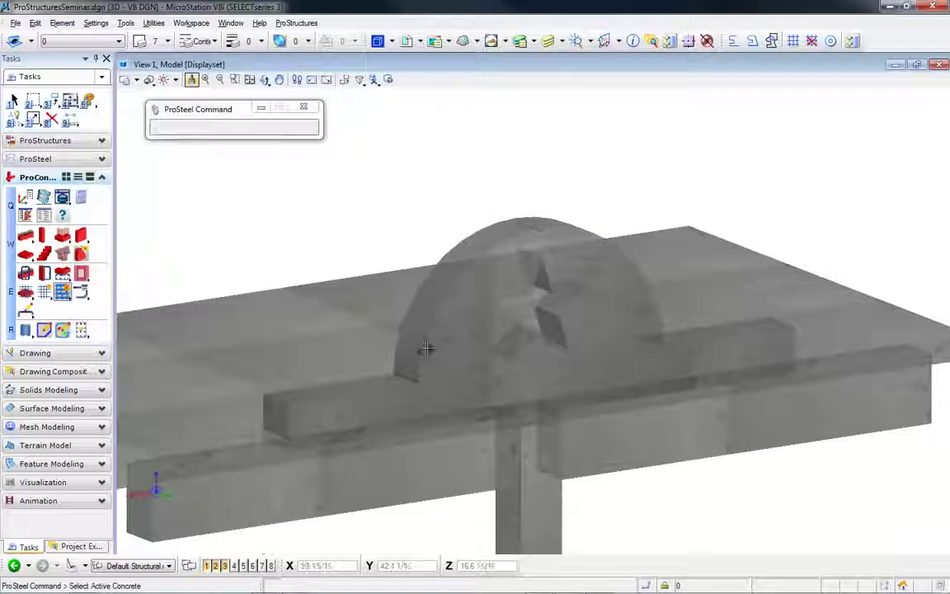
click(425, 342)
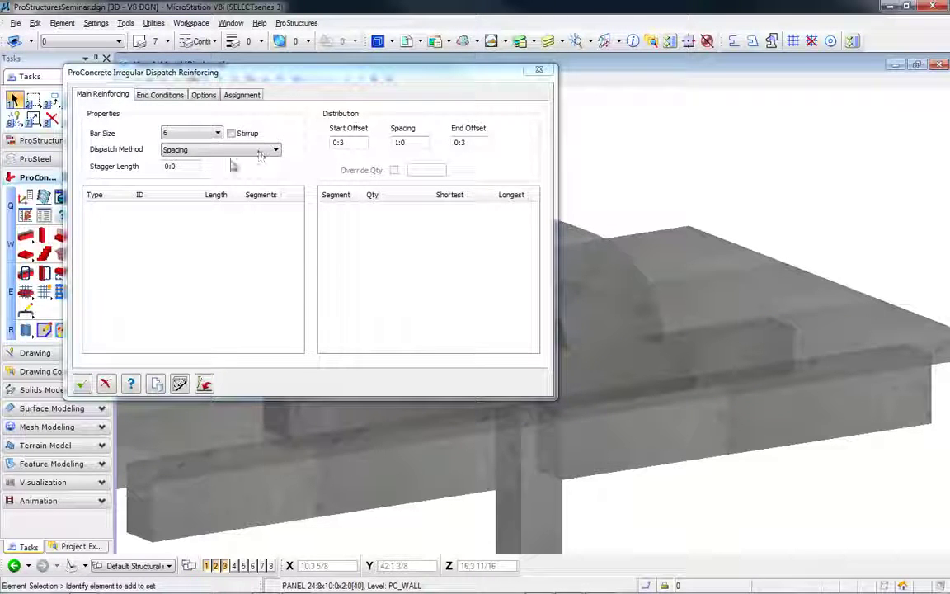
- Use the three short lines on the star wall's rounded part as guide lines for size 6 bars at 1:0 spacing
click(204, 385)
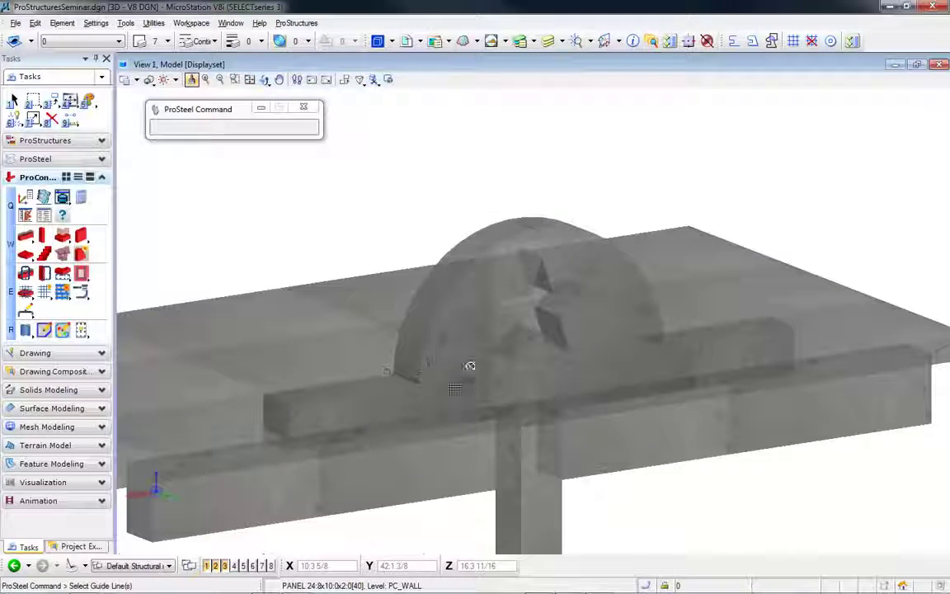
click(409, 379)
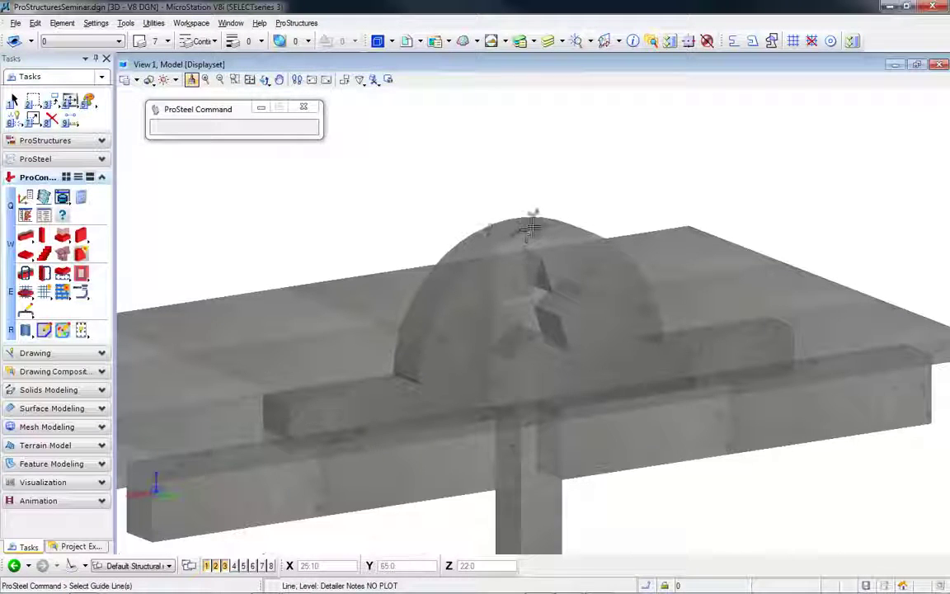
click(651, 340)
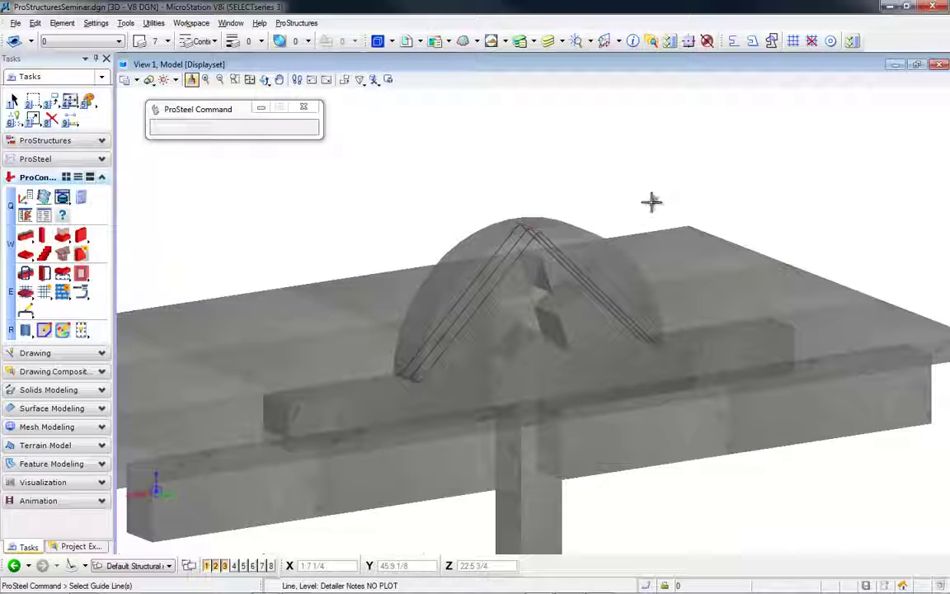
scroll(589, 280, up, 2)
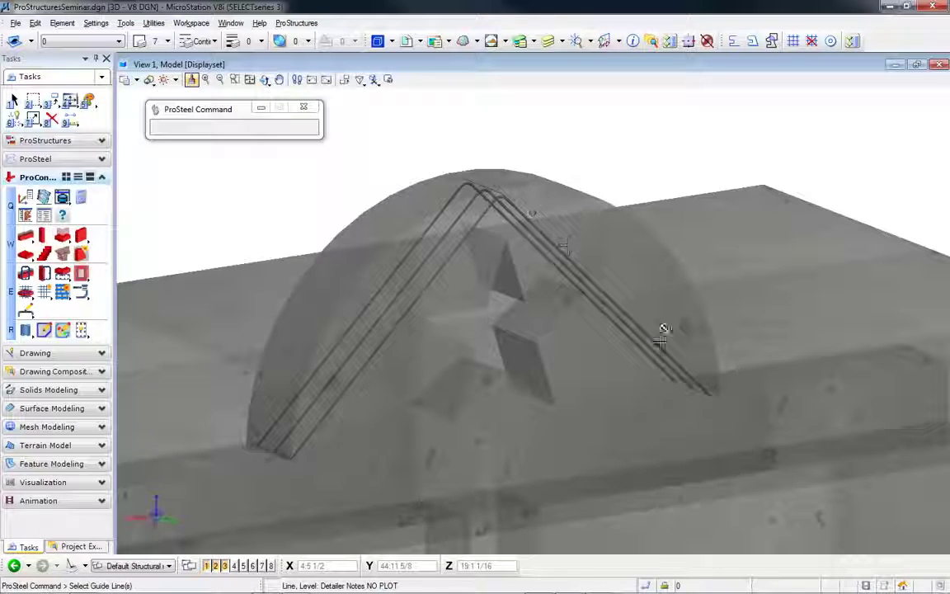
right_click(257, 198)
- Make the bars arc through the middle guide line to follow the wall's rounded top, and accept the irregular reinforcing
click(146, 220)
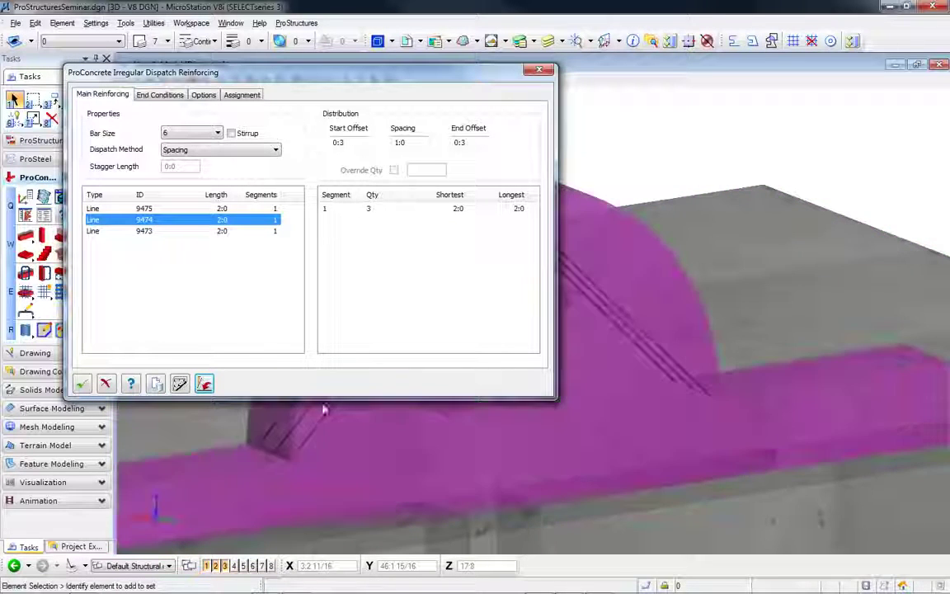
right_click(119, 226)
click(161, 255)
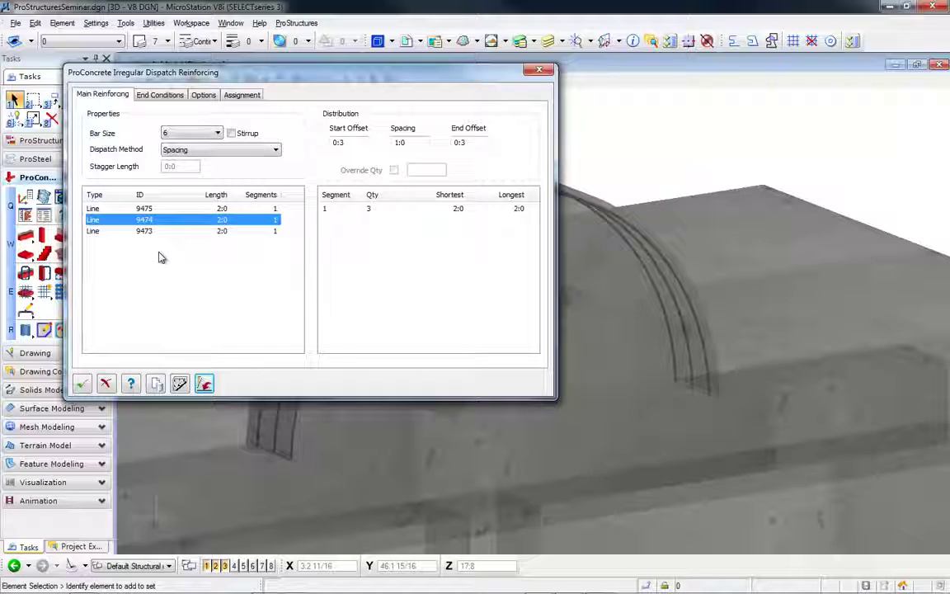
click(82, 385)
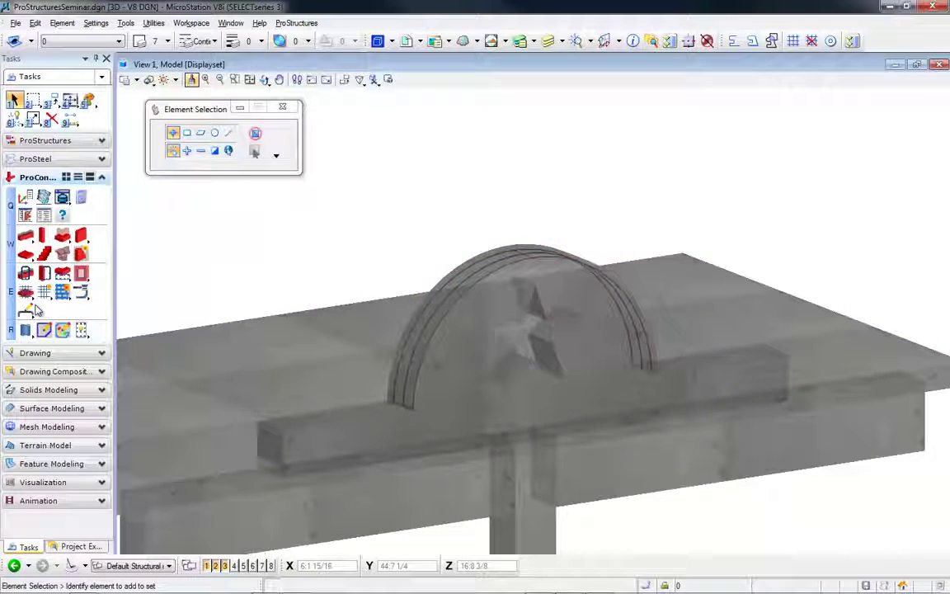
- Reinforce the star wall with a Wall/Panel RebarSet using the eSeminar/Default favourite
click(85, 277)
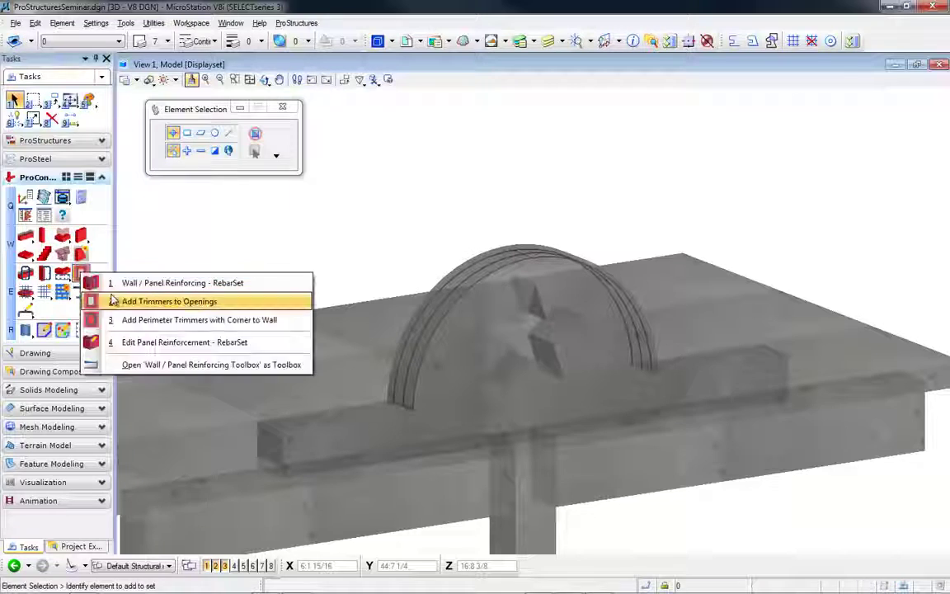
click(123, 282)
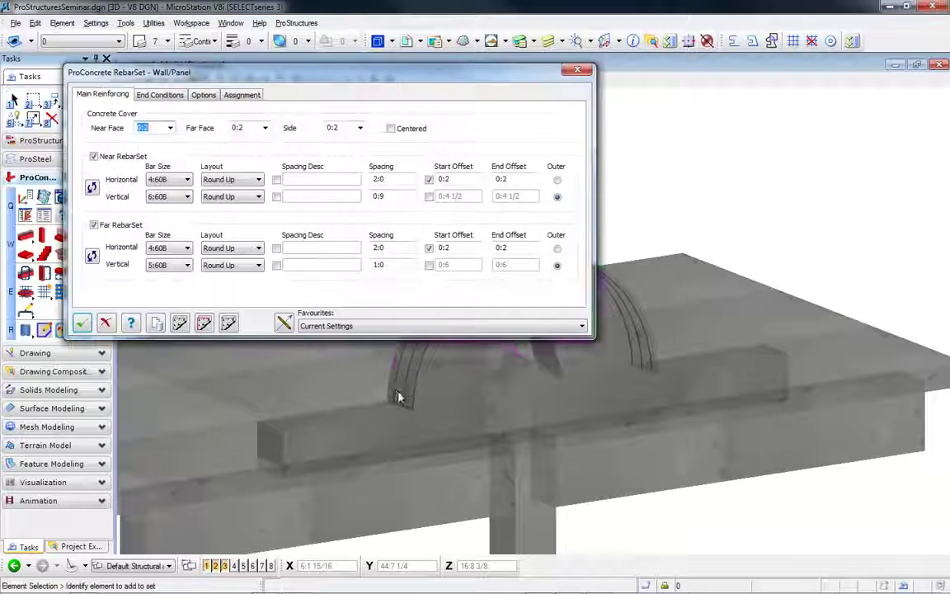
click(366, 327)
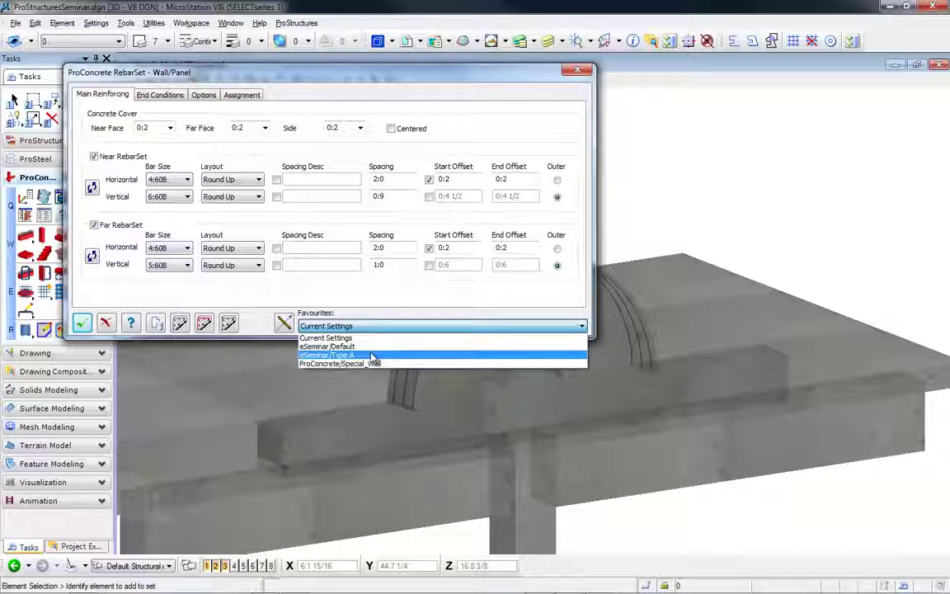
click(373, 356)
click(81, 323)
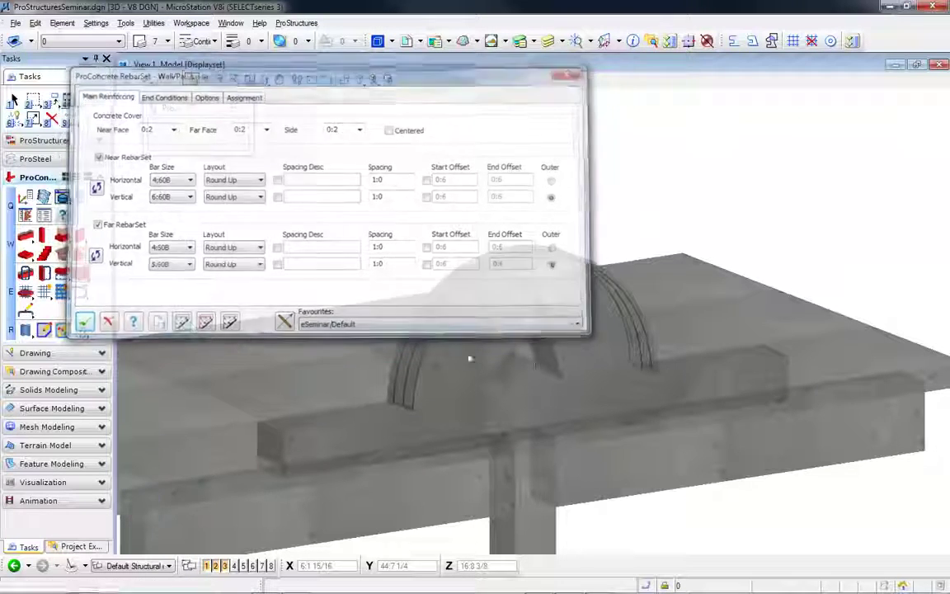
click(492, 388)
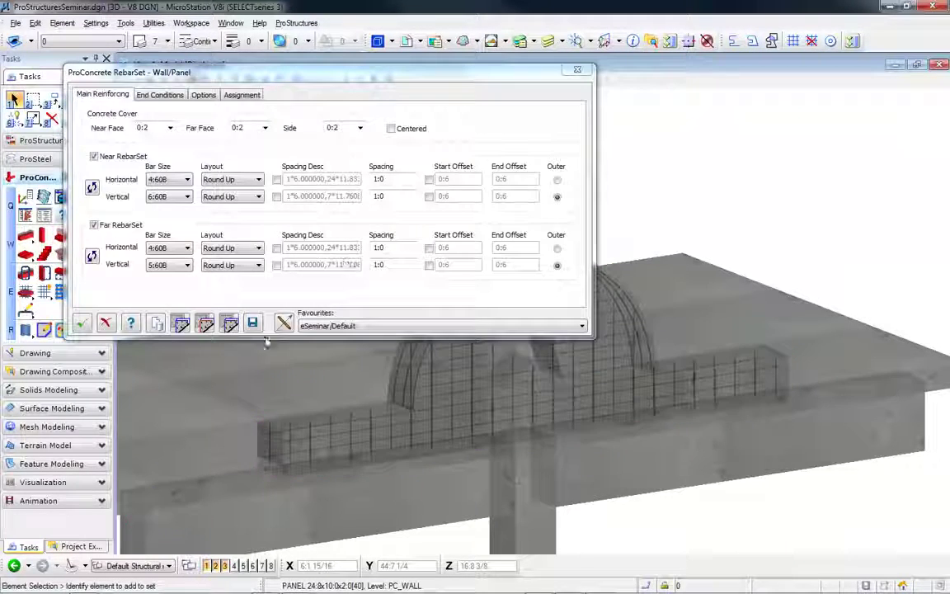
click(82, 323)
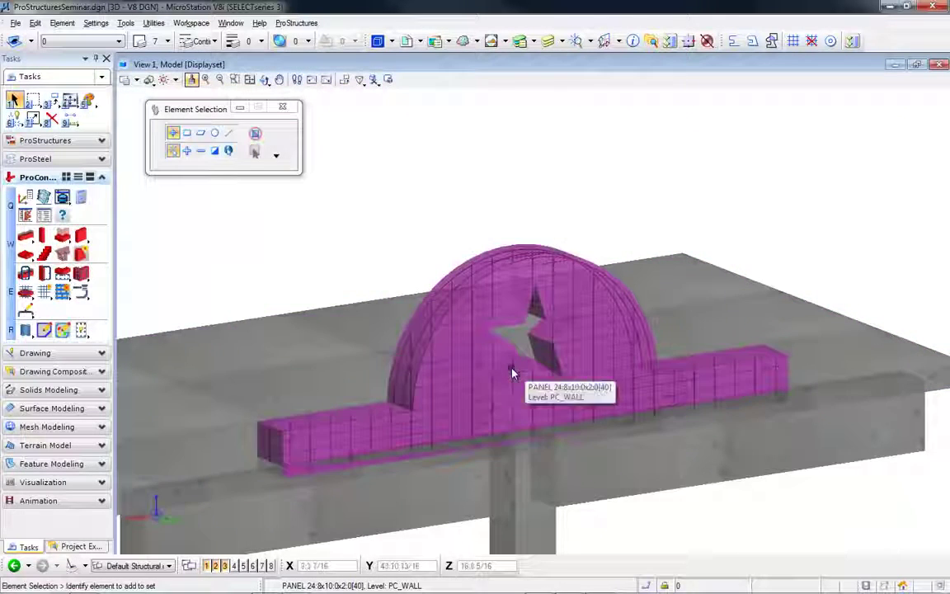
- Redisplay the hidden parts of the concrete structure and turn on the Steel display class
scroll(513, 374, down, 2)
right_click(429, 248)
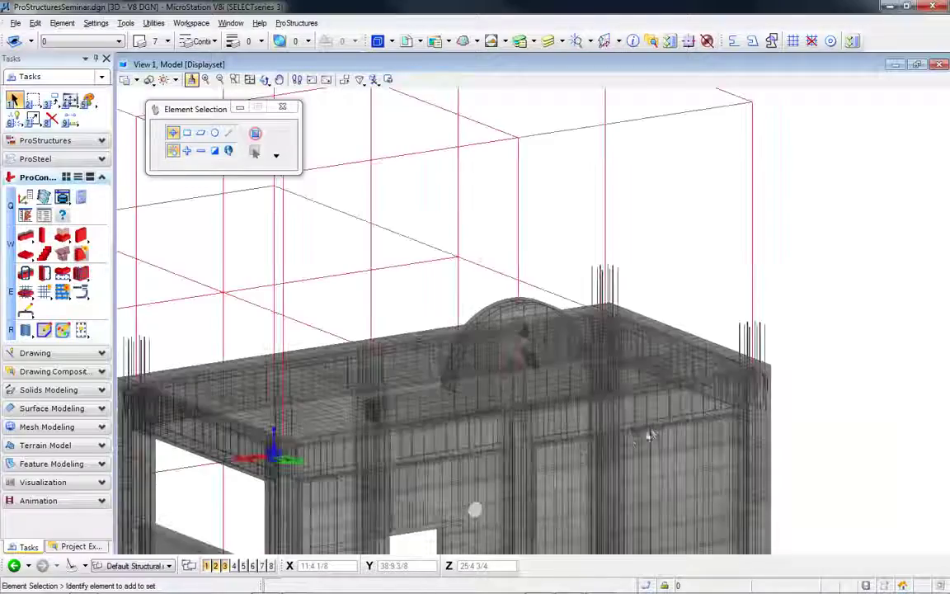
scroll(719, 263, down, 3)
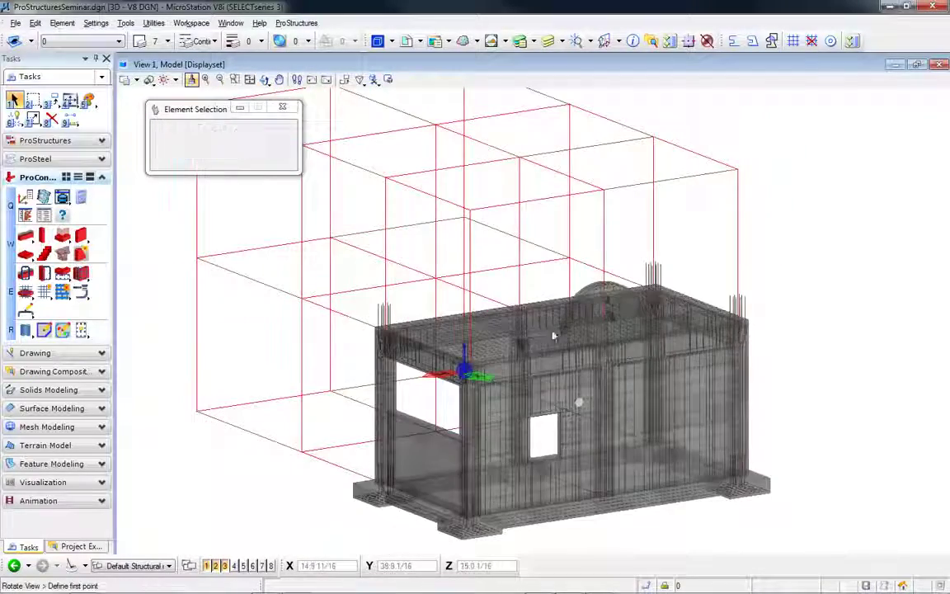
shift+middle_drag(650, 318, 707, 329)
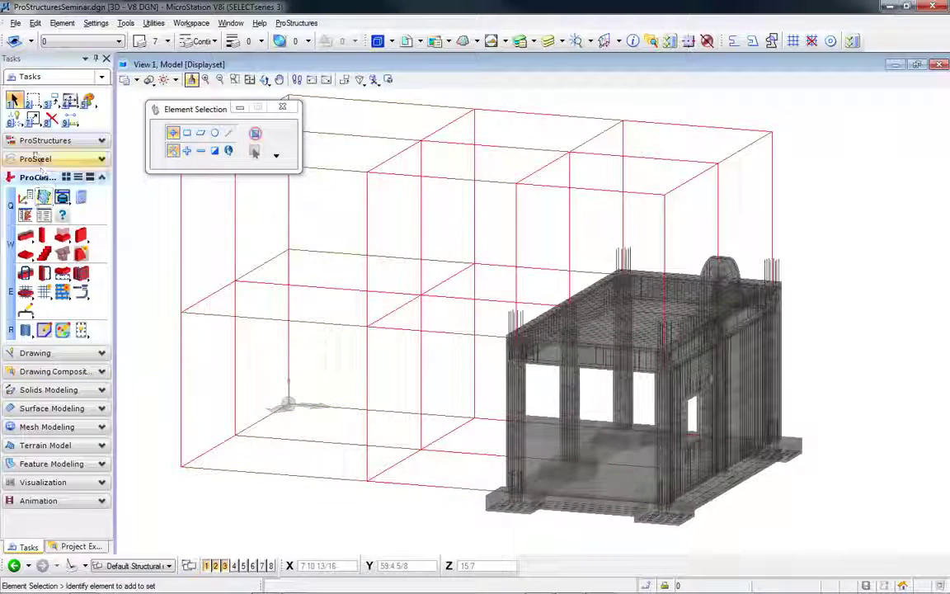
click(36, 140)
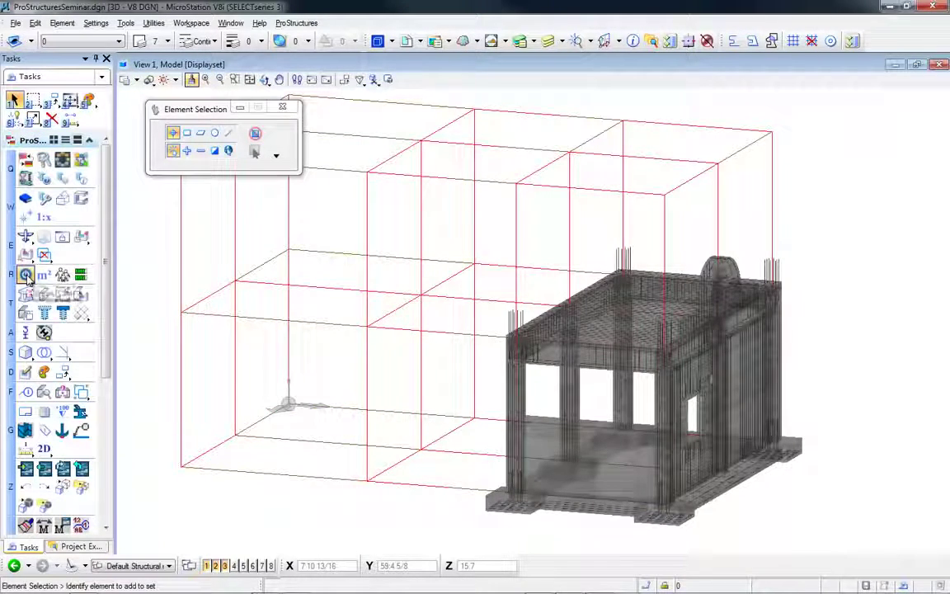
click(26, 276)
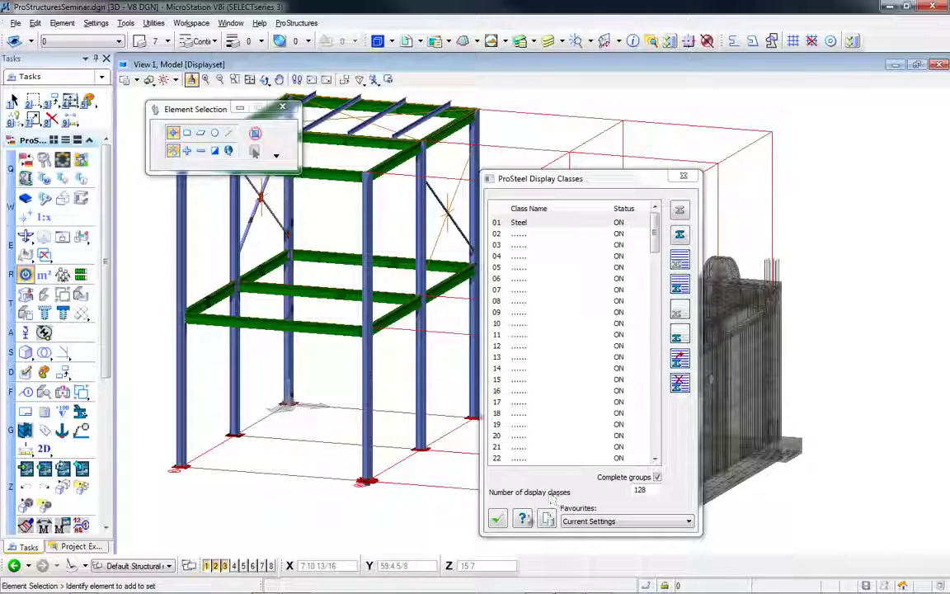
click(498, 520)
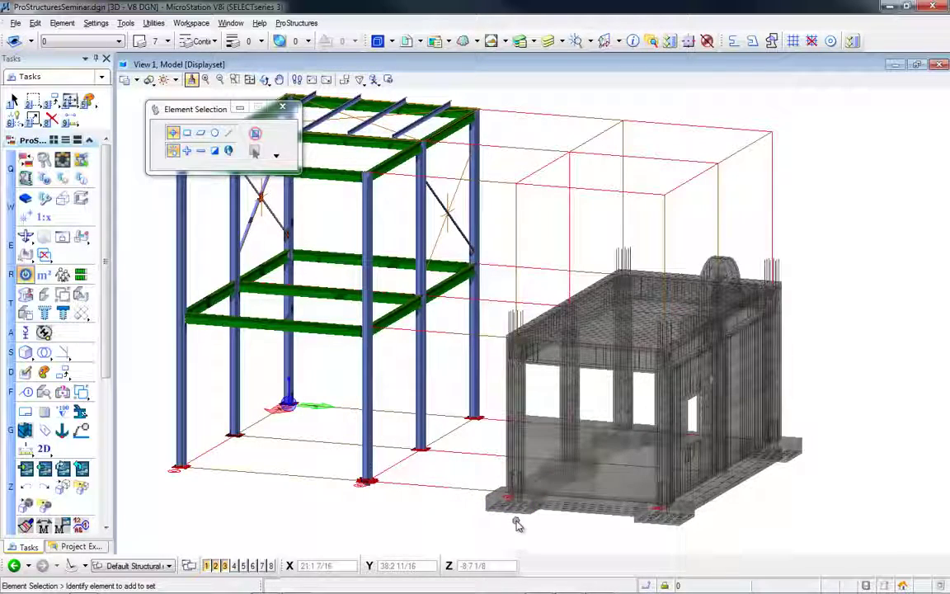
- Place a 6:0 by 6:0 pad footing with a 2:0 depth beneath the base plate of the corner steel column
shift+middle_drag(350, 498, 805, 430)
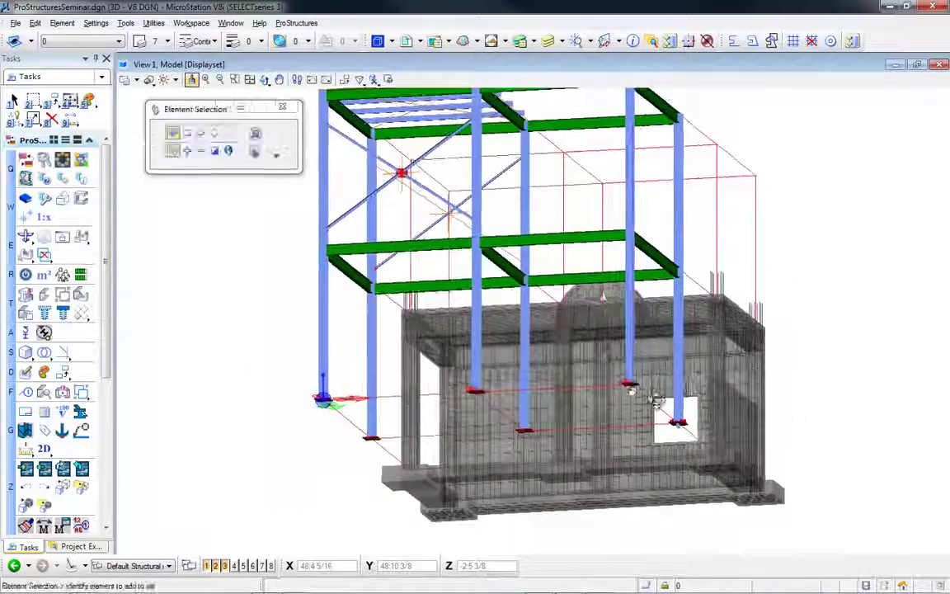
scroll(631, 385, up, 3)
scroll(631, 390, up, 2)
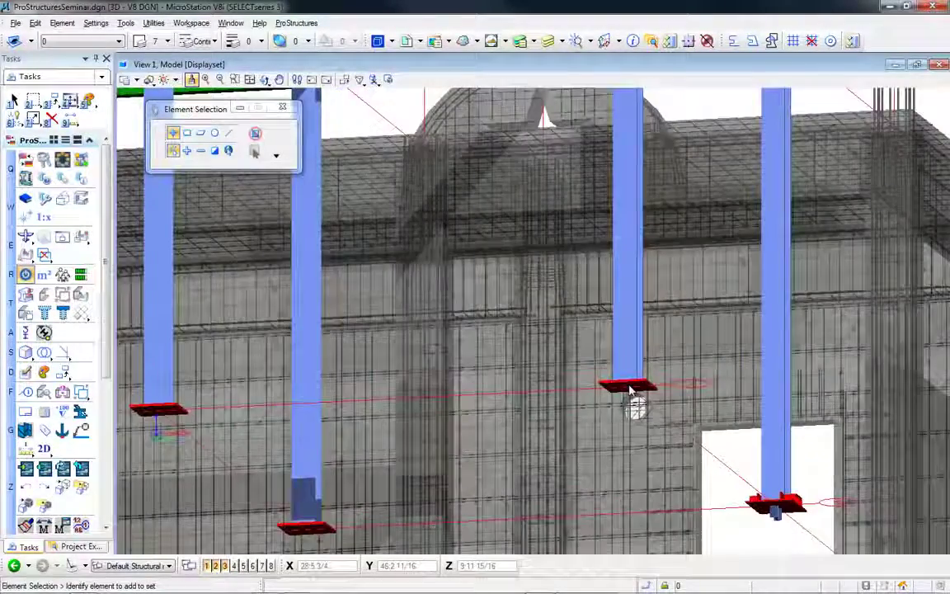
scroll(630, 391, up, 3)
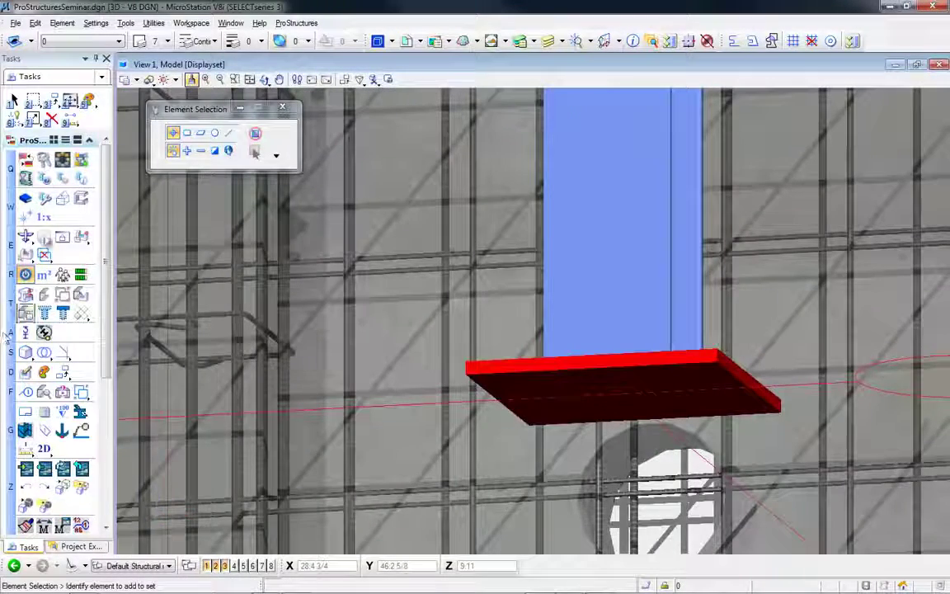
scroll(108, 495, down, 5)
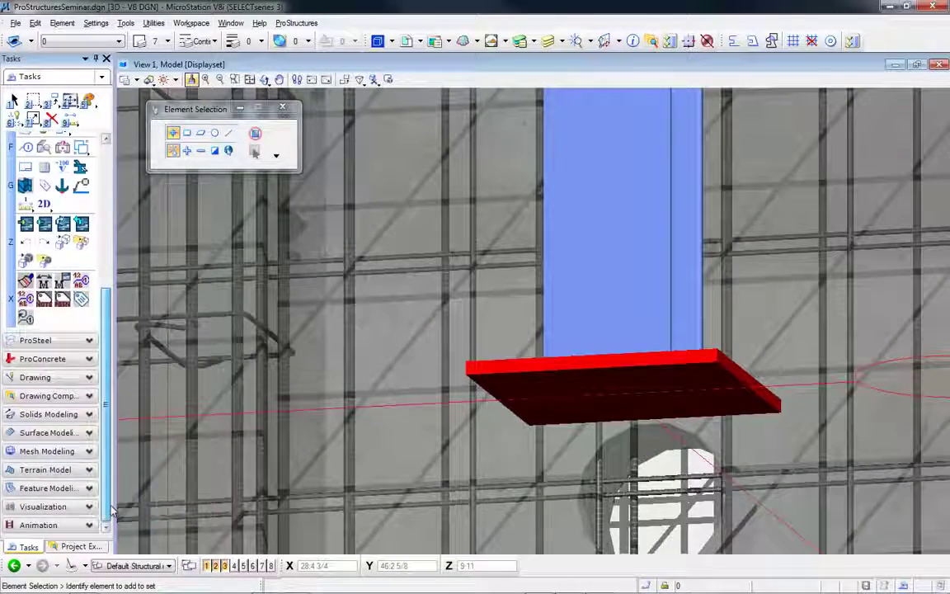
click(42, 359)
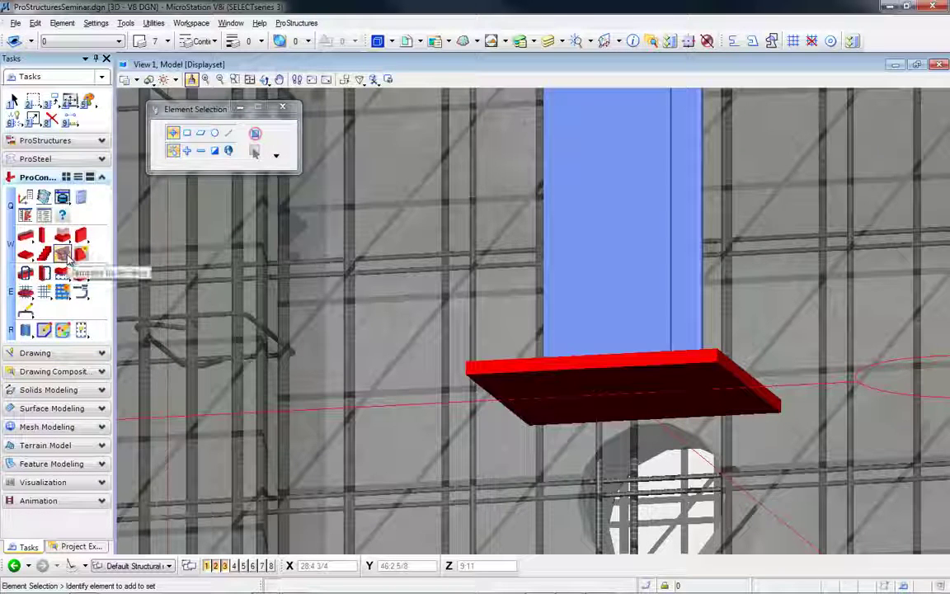
drag(69, 259, 81, 252)
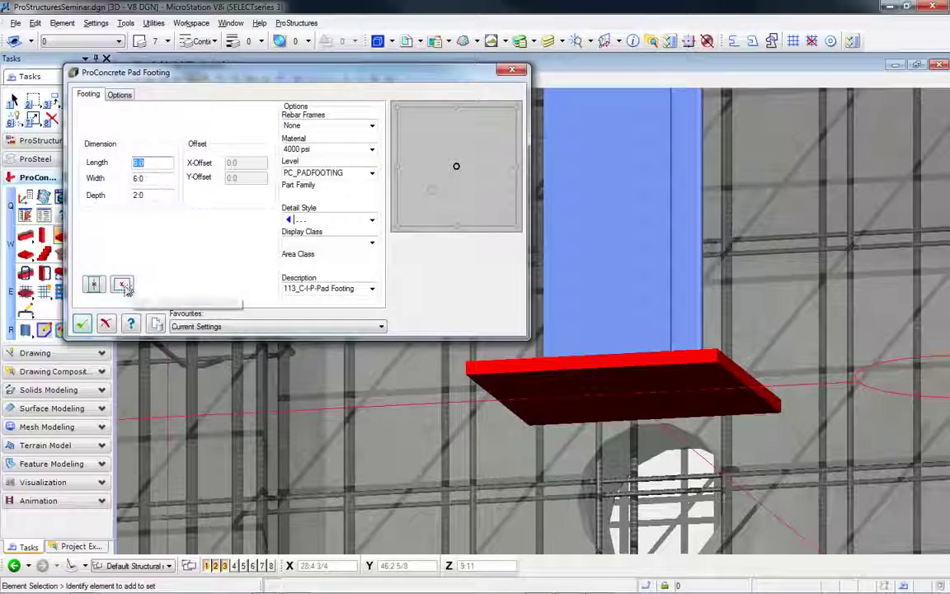
click(627, 400)
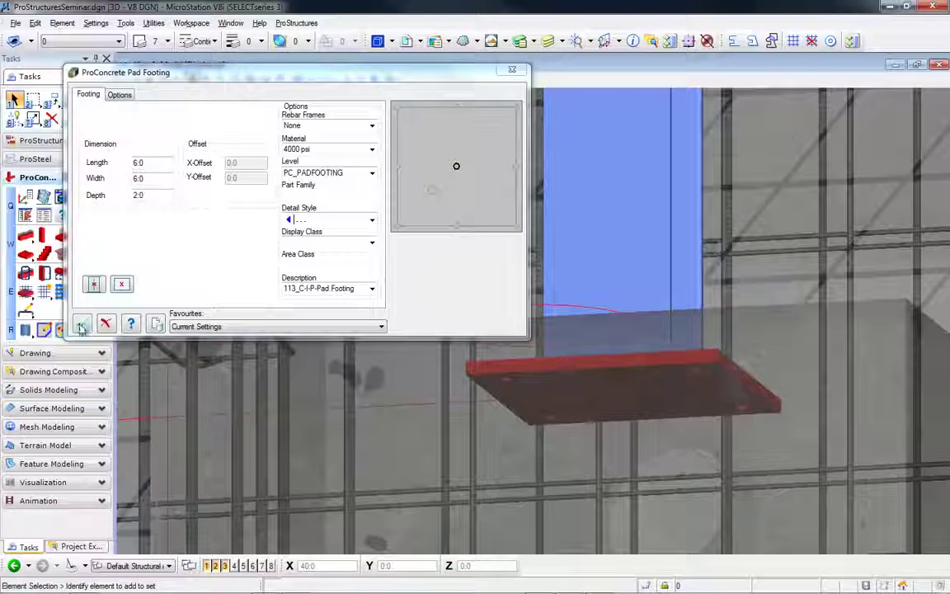
click(81, 327)
- Insert bent anchor bolts in the BentAnchorBoltDefault style through the column's base plate down into the pad footing
shift+middle_drag(579, 329, 579, 443)
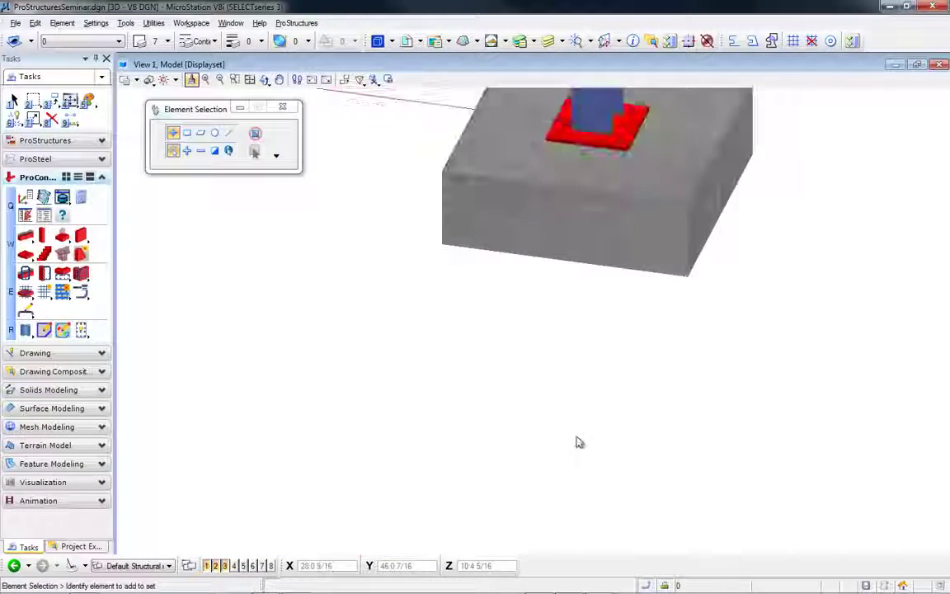
middle_drag(639, 246, 556, 437)
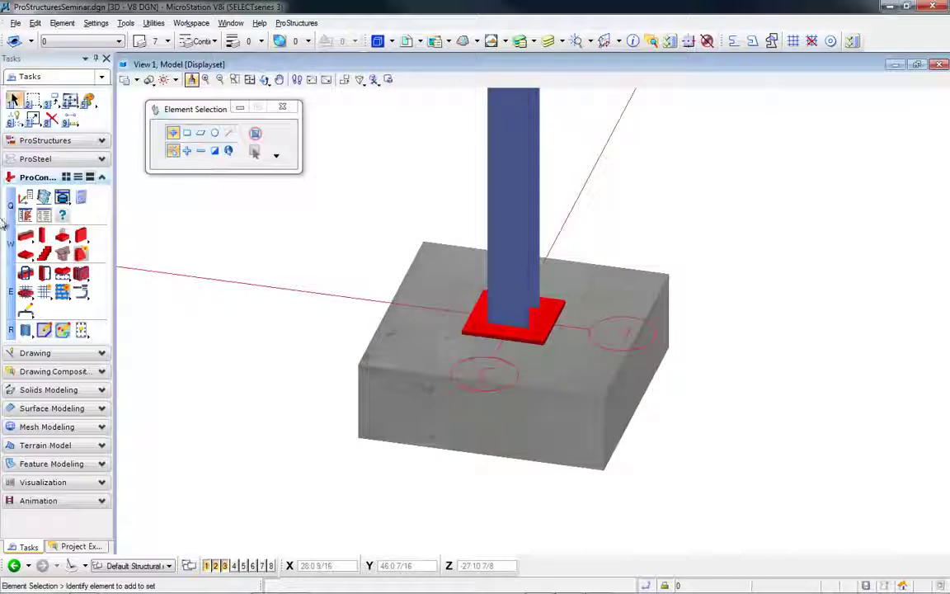
click(44, 146)
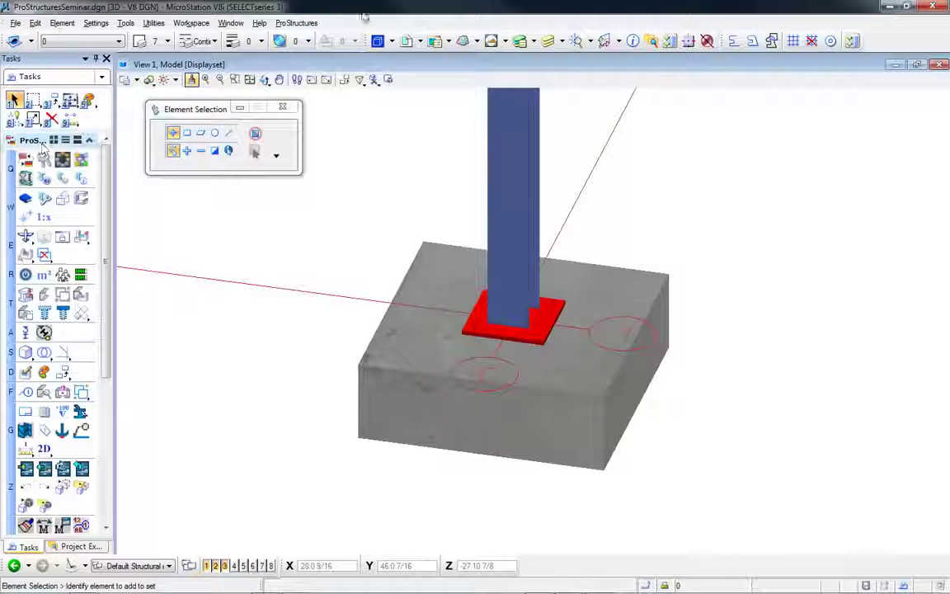
click(298, 24)
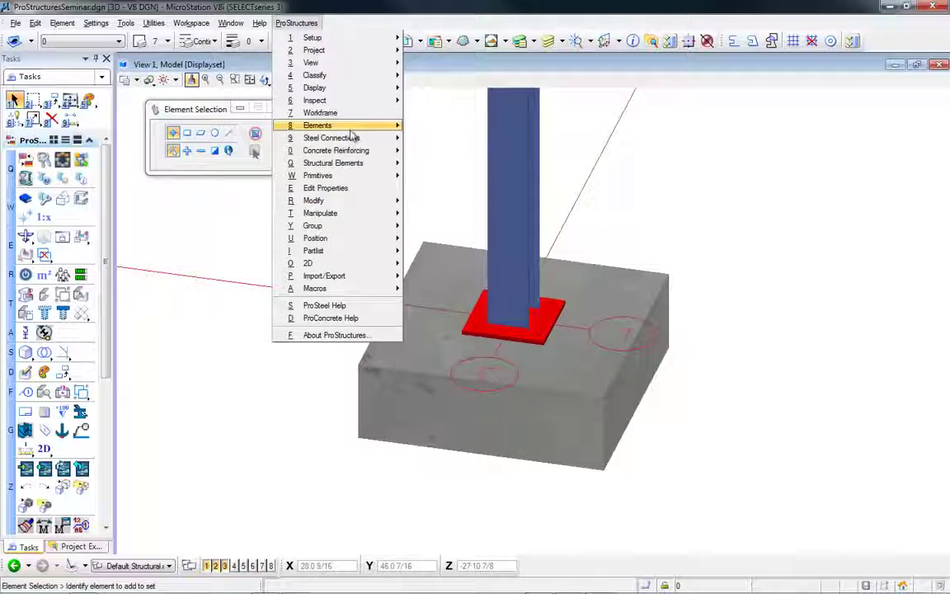
mouse_move(384, 125)
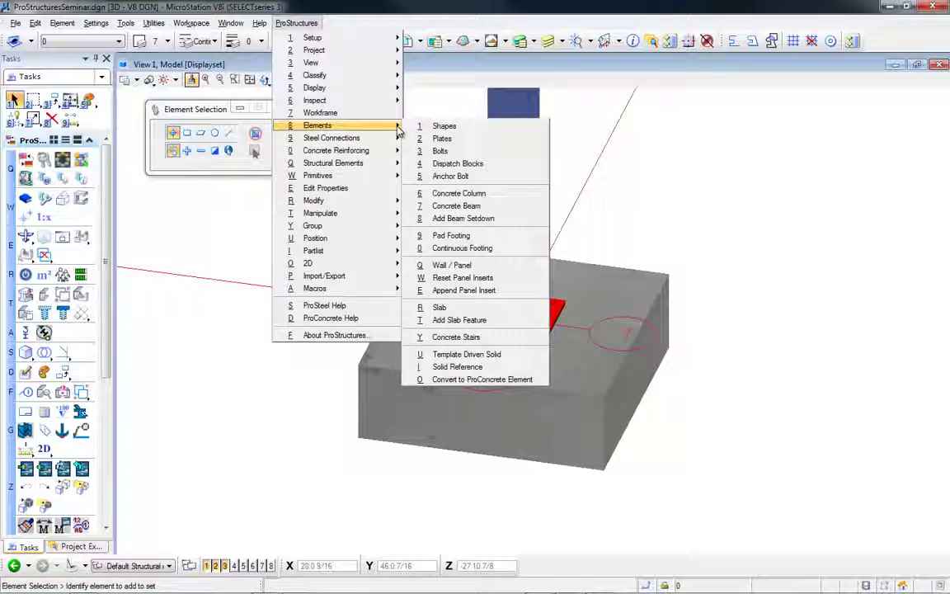
click(482, 177)
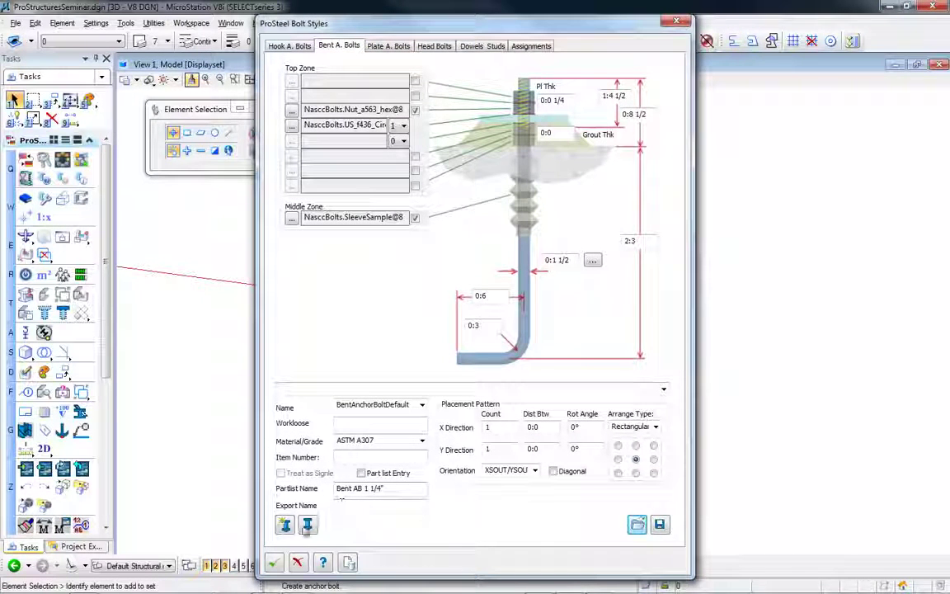
click(286, 526)
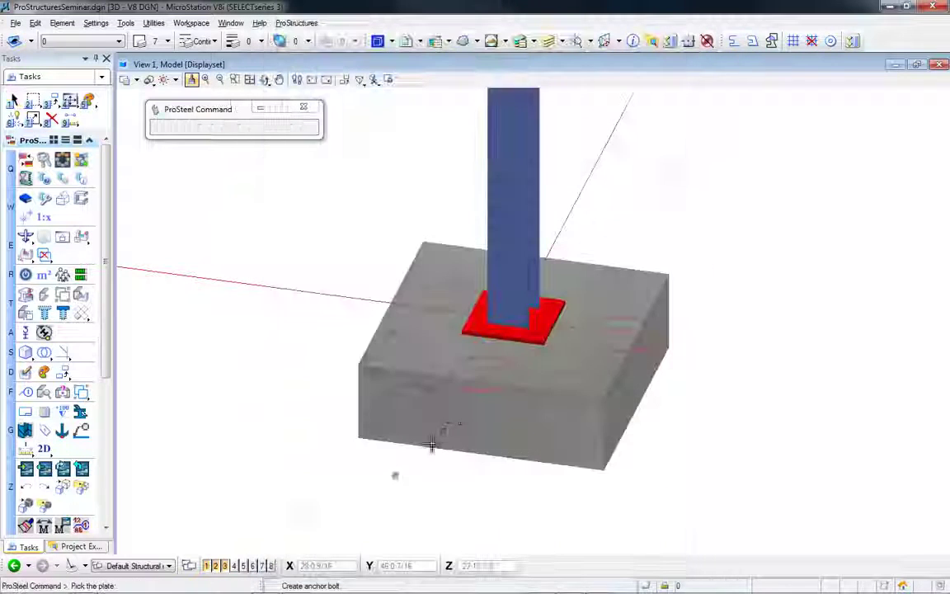
click(478, 331)
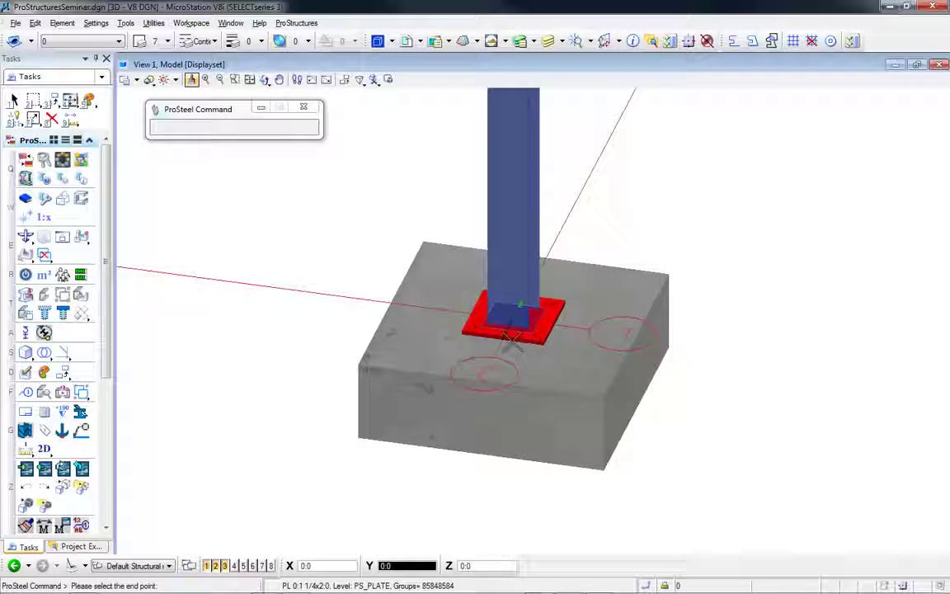
click(512, 509)
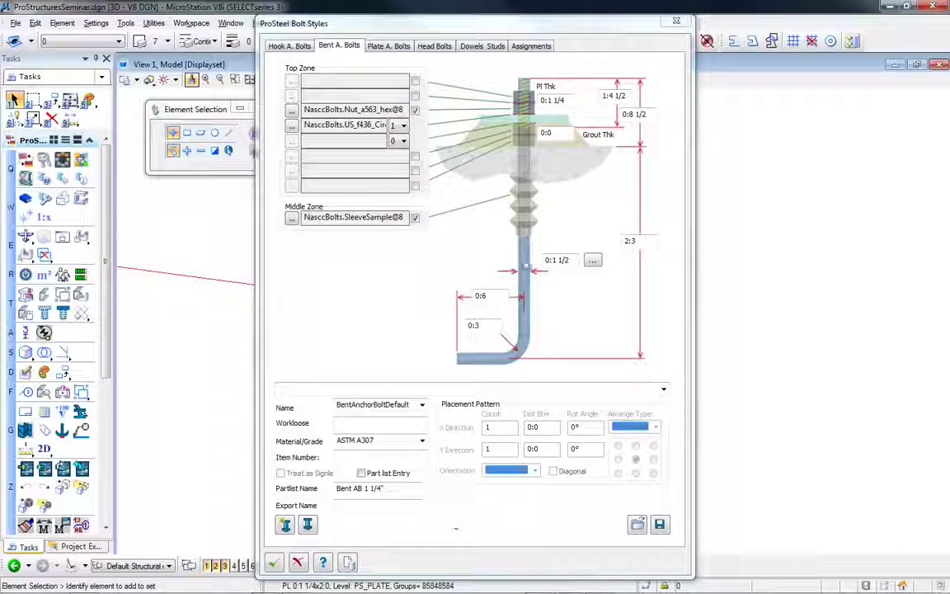
click(275, 562)
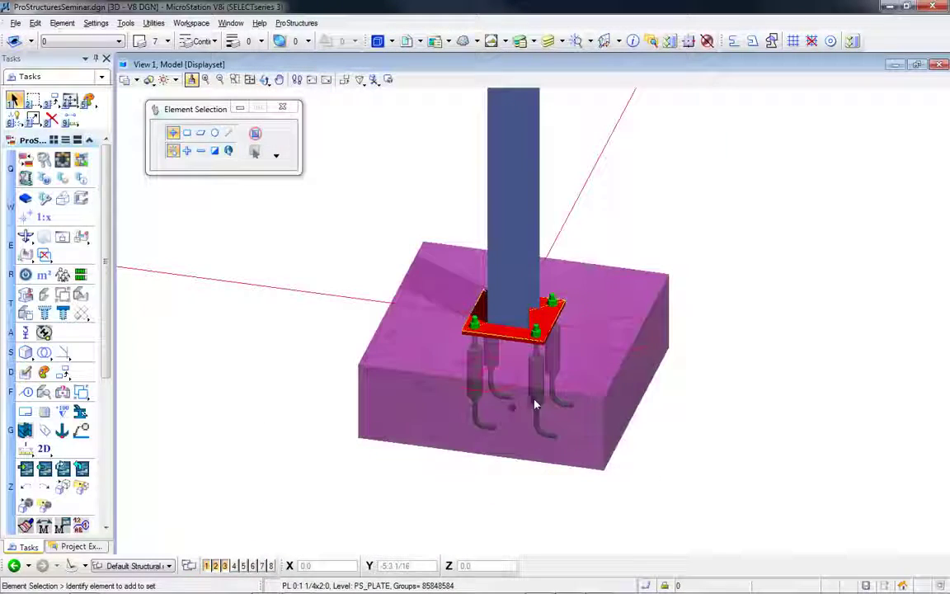
shift+middle_drag(536, 403, 275, 285)
shift+middle_drag(509, 398, 484, 373)
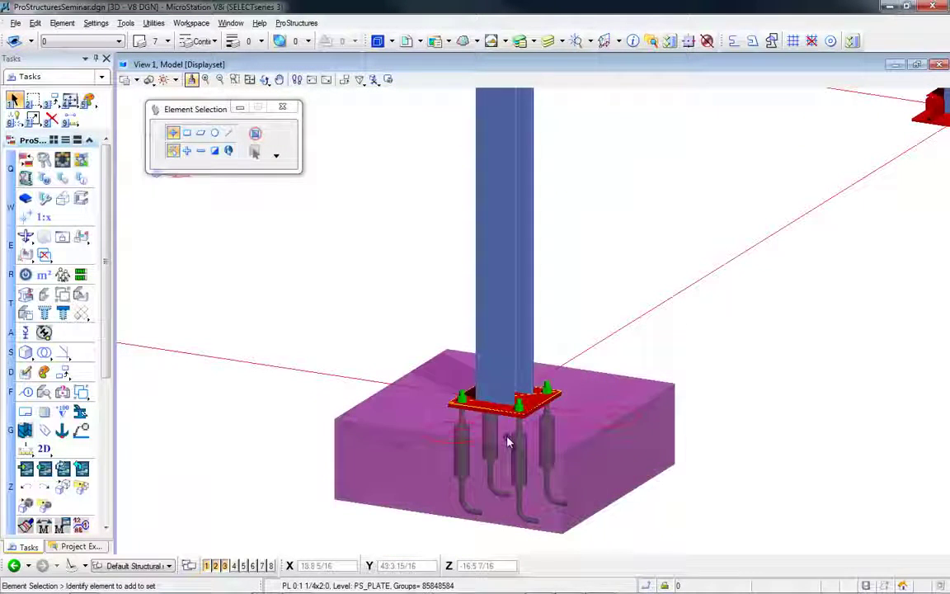
middle_click(620, 270)
middle_click(620, 271)
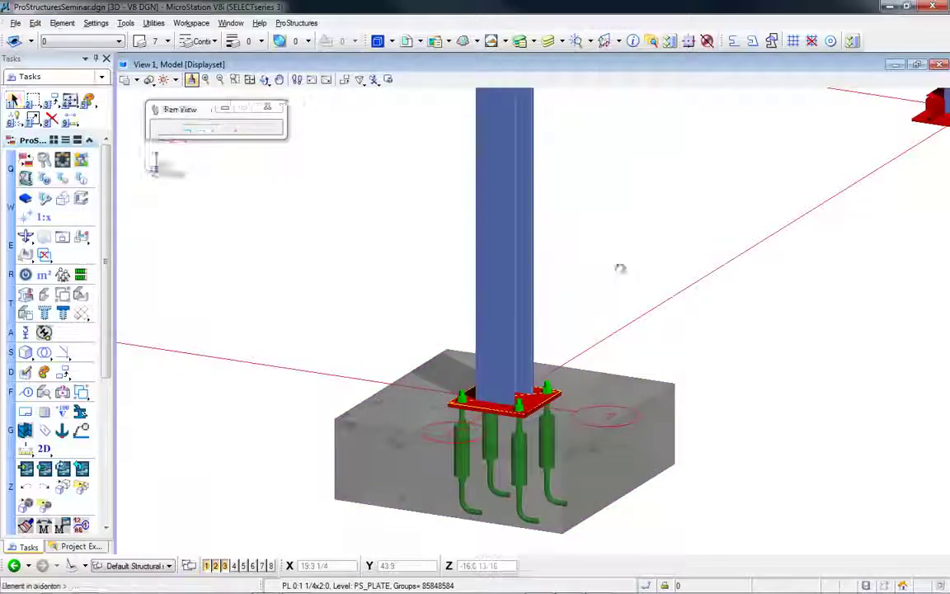
shift+middle_drag(647, 502, 439, 511)
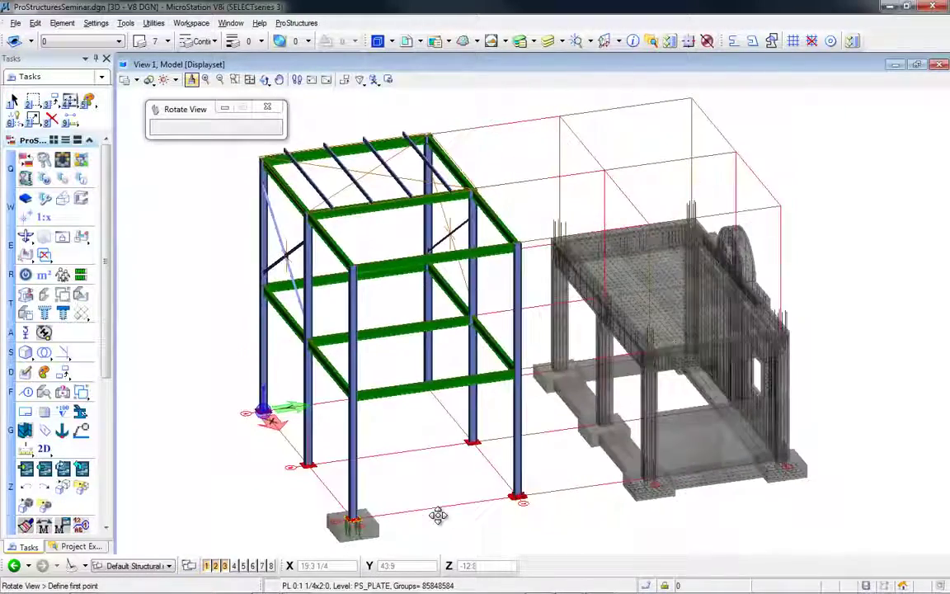
click(63, 23)
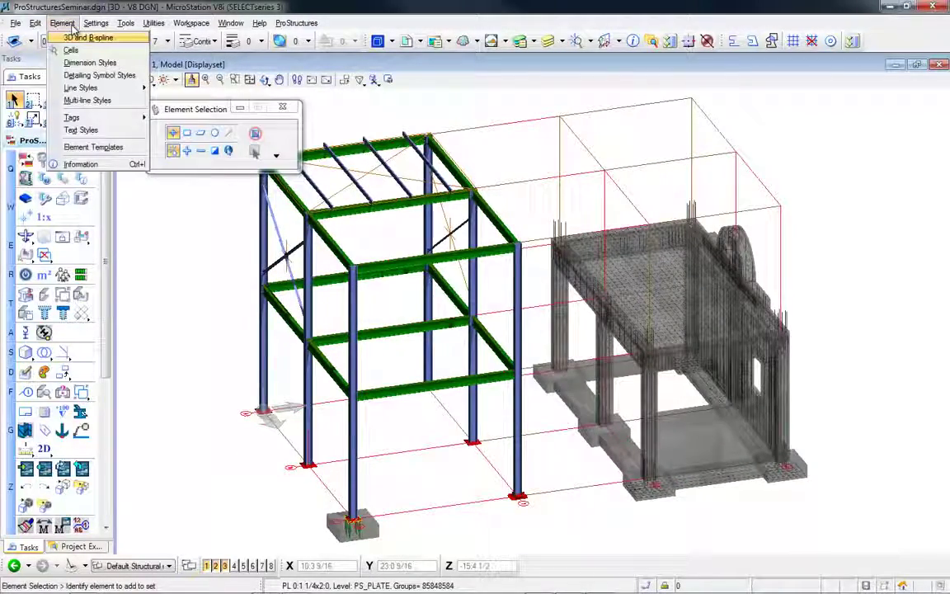
mouse_move(92, 27)
mouse_move(126, 25)
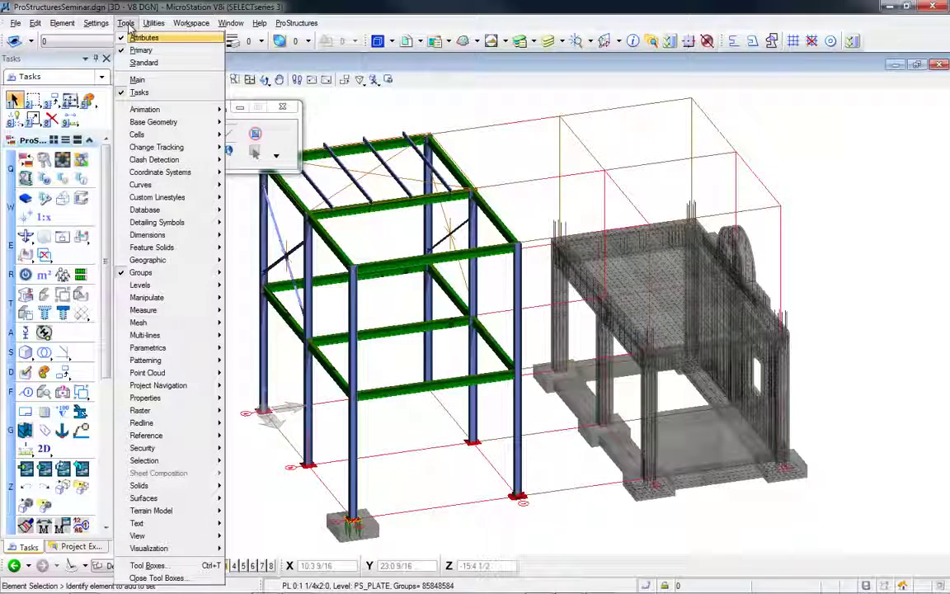
click(582, 62)
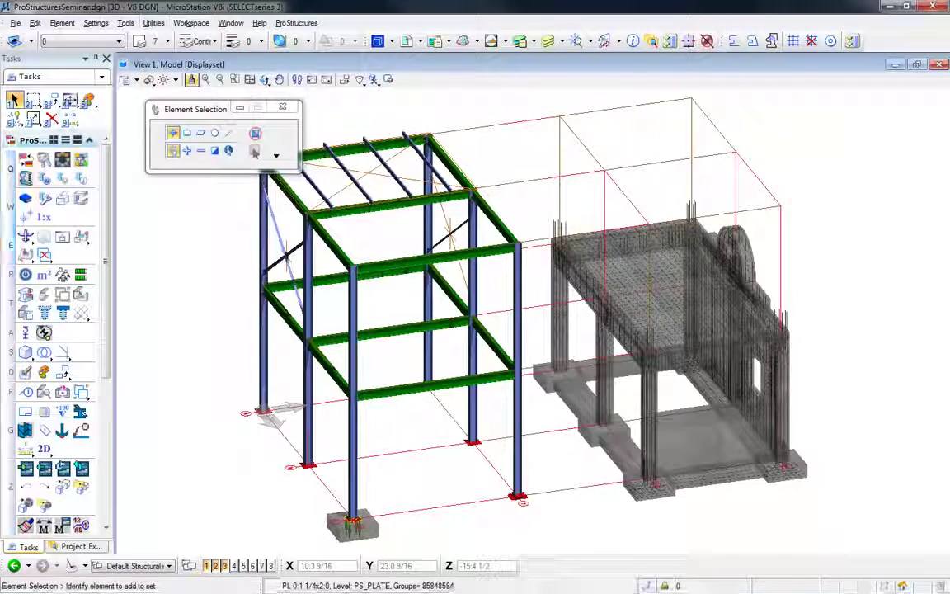
- Attach Plant04.dgn as a reference with Coincident orientation, aligned with the master file
click(126, 23)
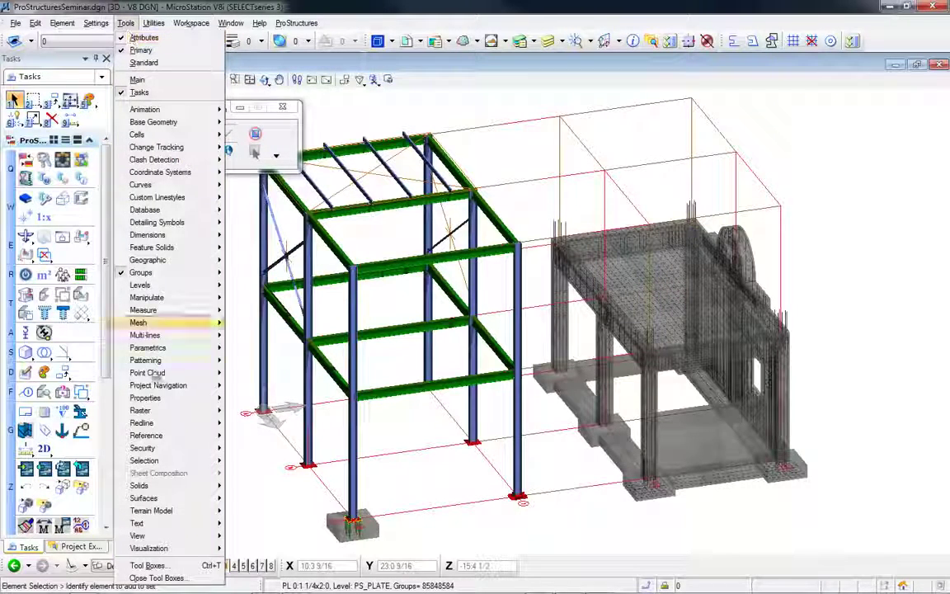
mouse_move(149, 441)
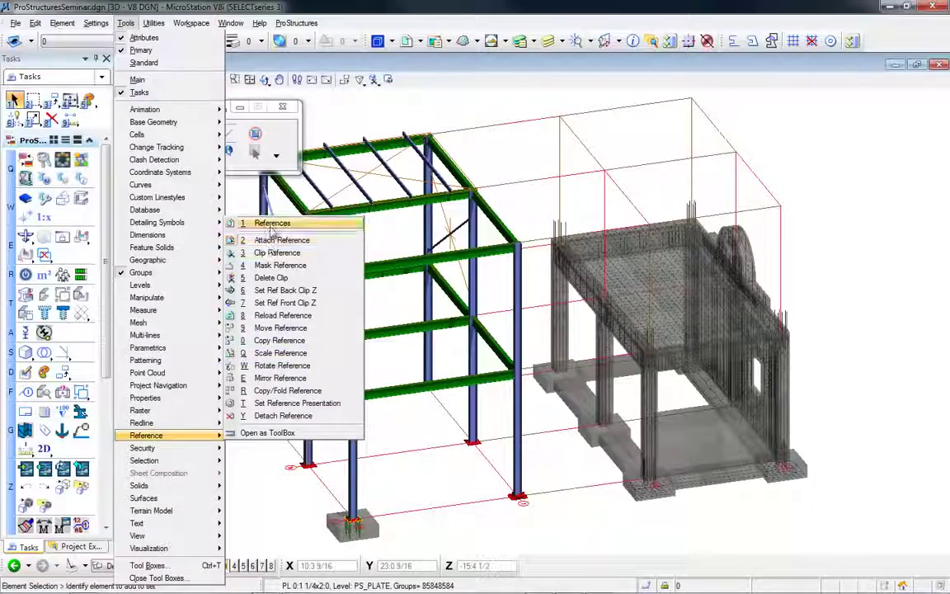
click(248, 221)
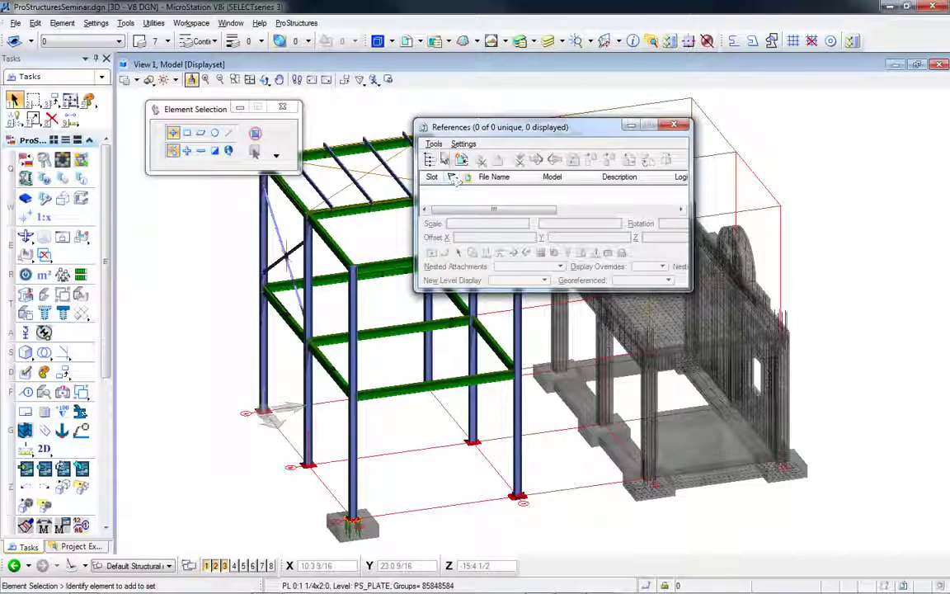
click(433, 144)
click(449, 155)
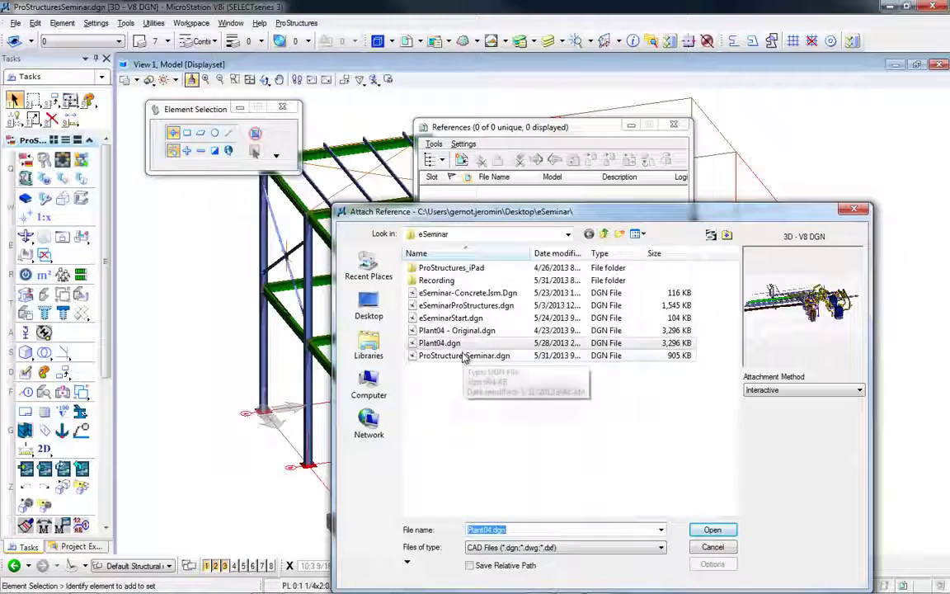
click(723, 532)
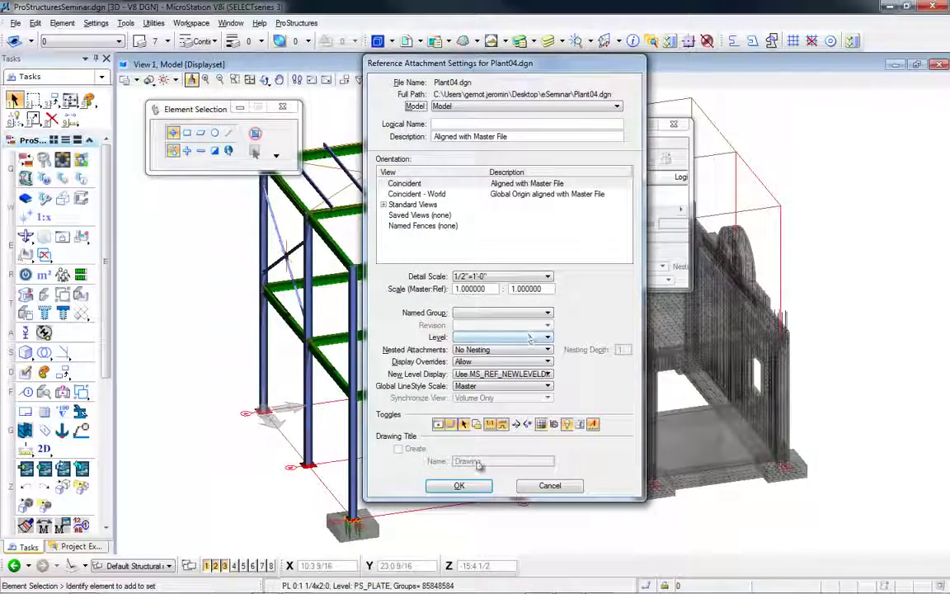
click(464, 486)
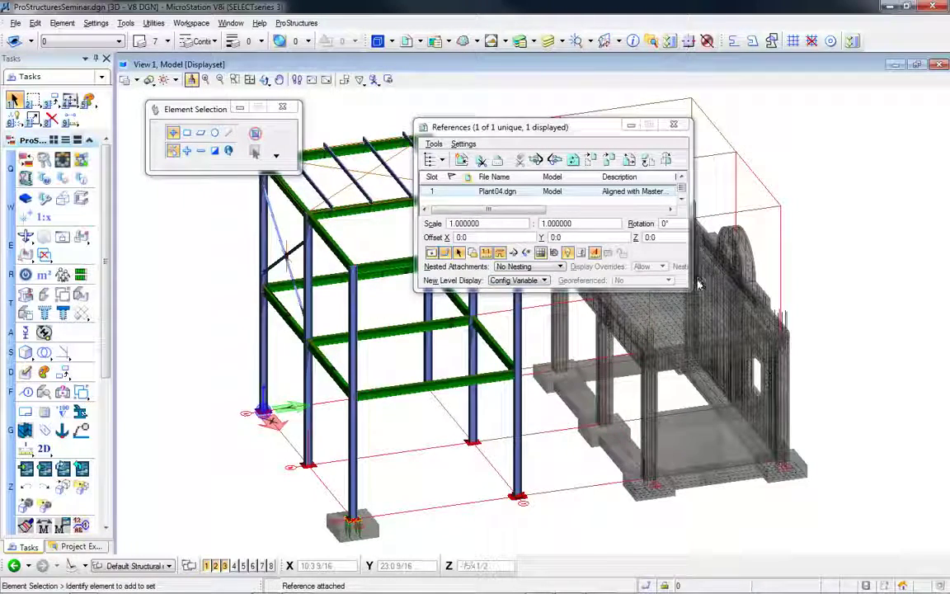
- Offset the Plant04.dgn reference by -165 in X, -57 in Y and -13.5 in Z to align it with the structure
drag(691, 290, 837, 328)
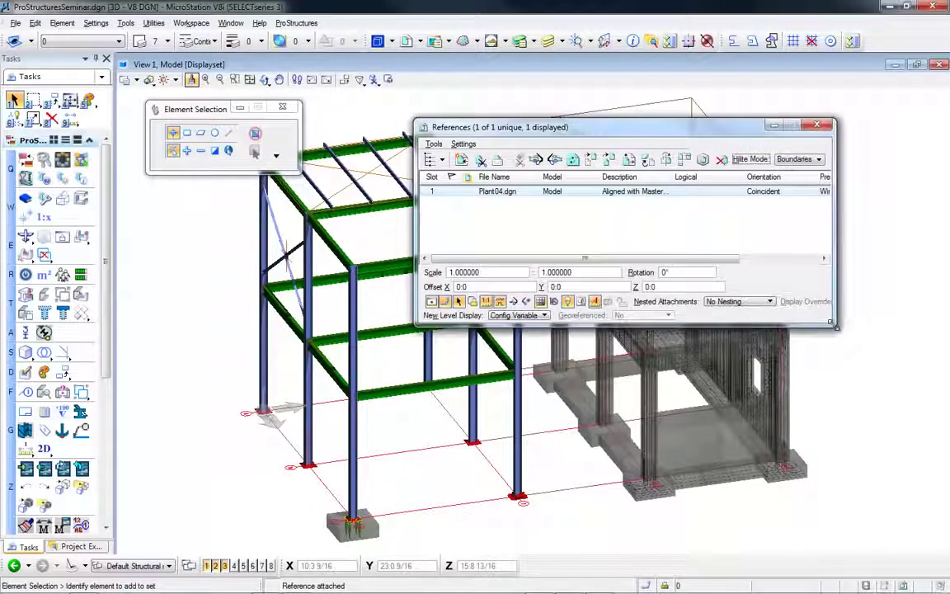
click(487, 289)
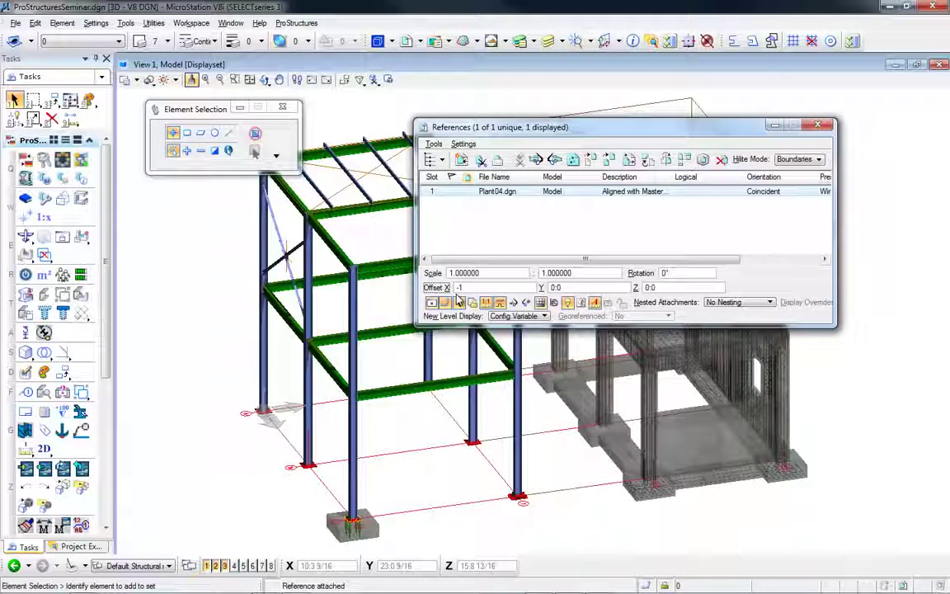
click(575, 290)
drag(556, 289, 561, 290)
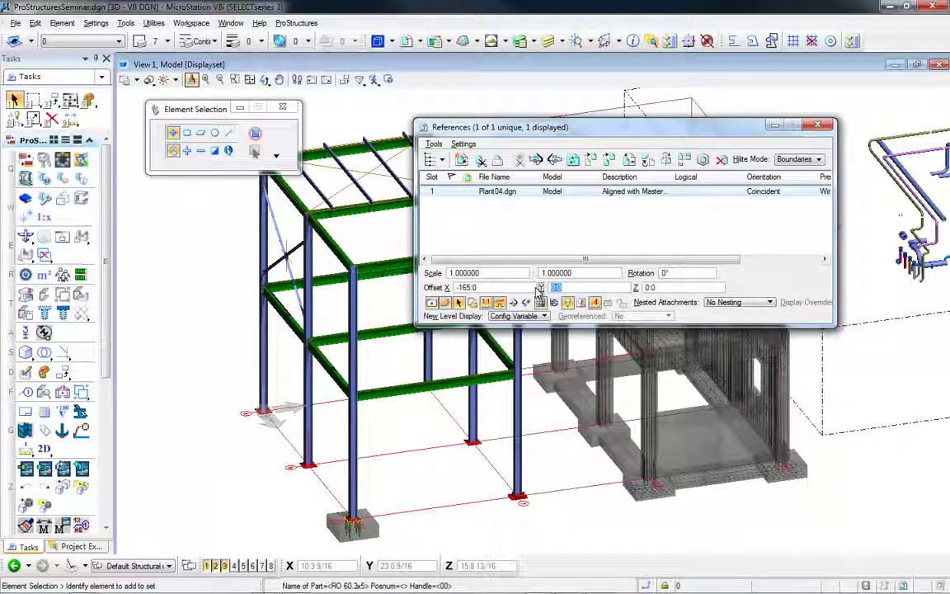
text(-57)
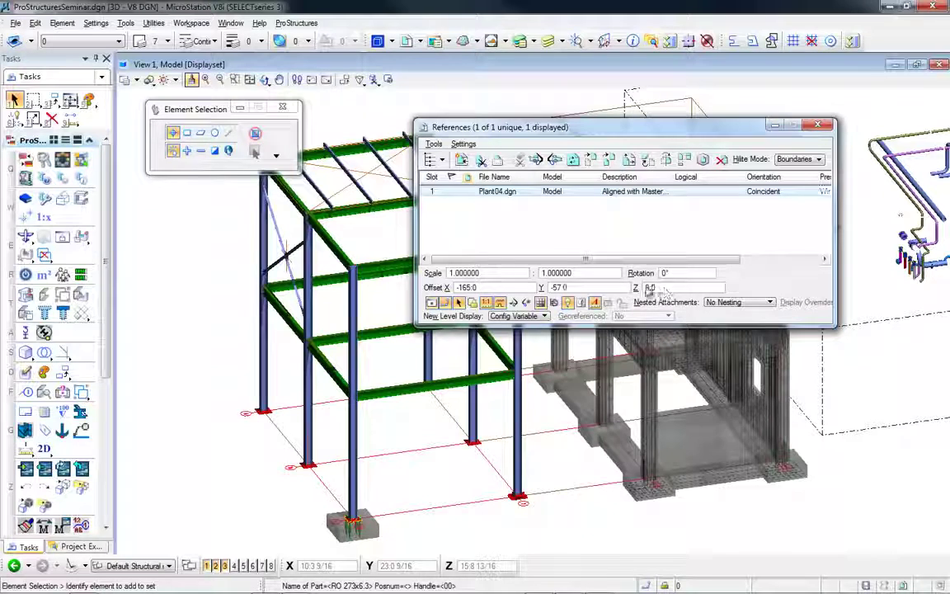
key(Tab)
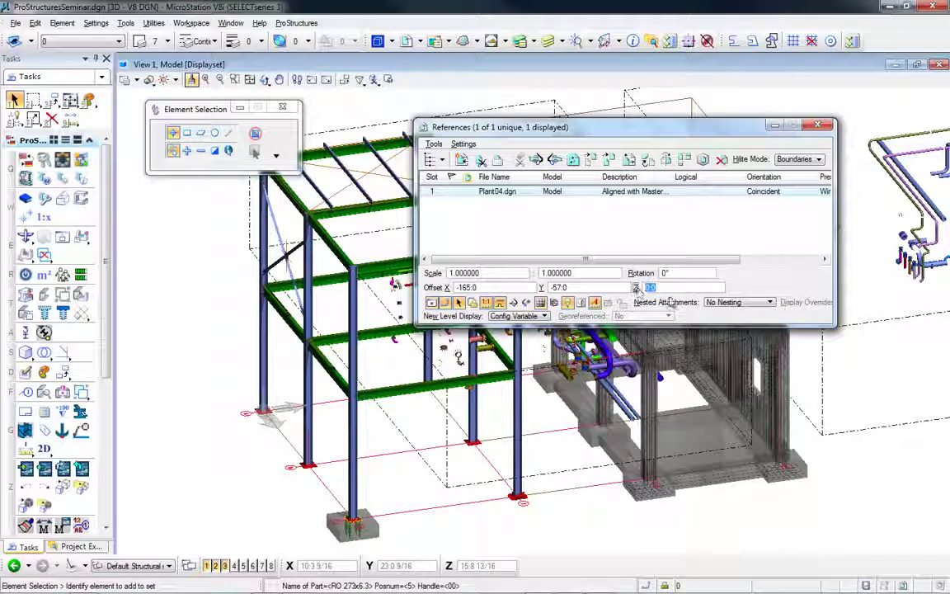
text(-13.5)
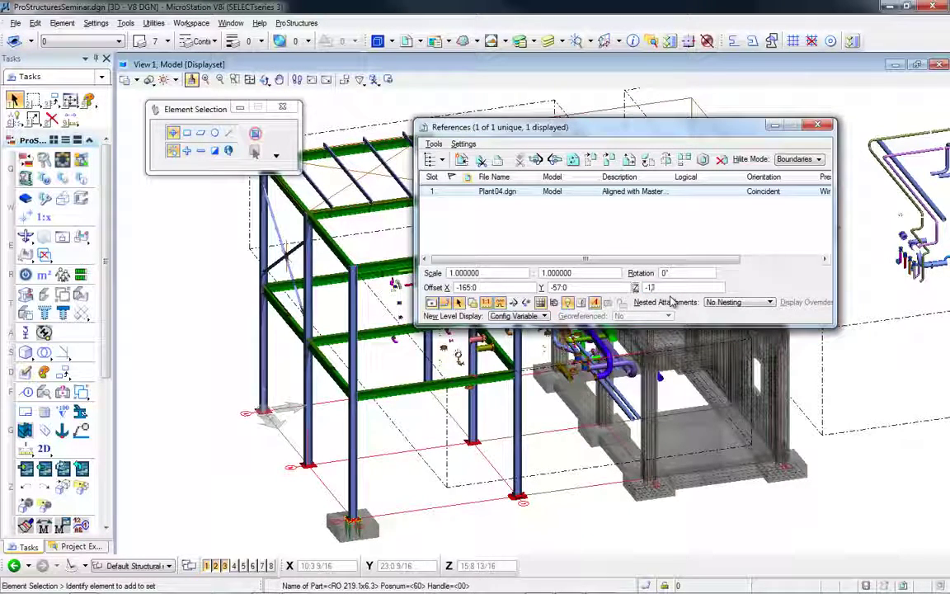
key(Return)
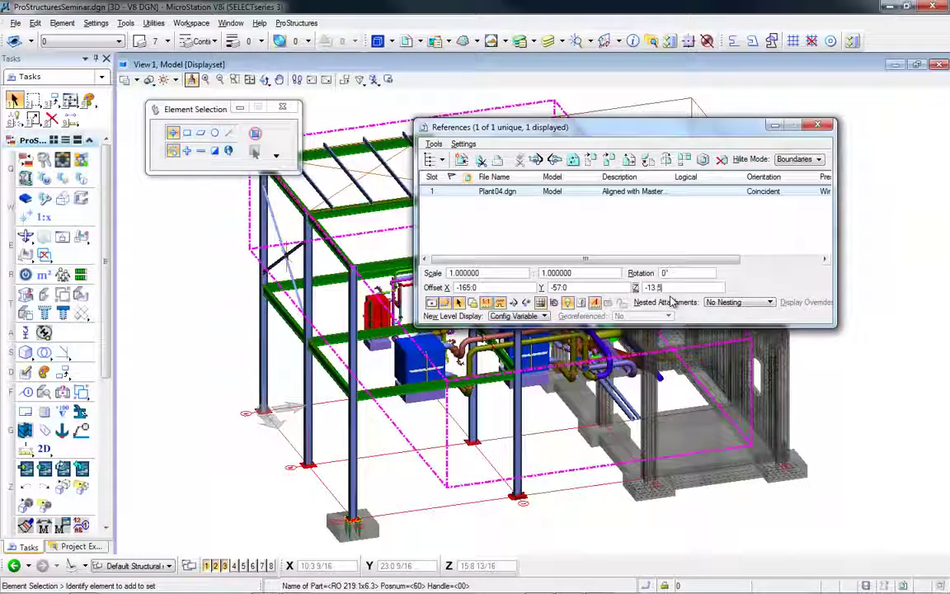
click(600, 289)
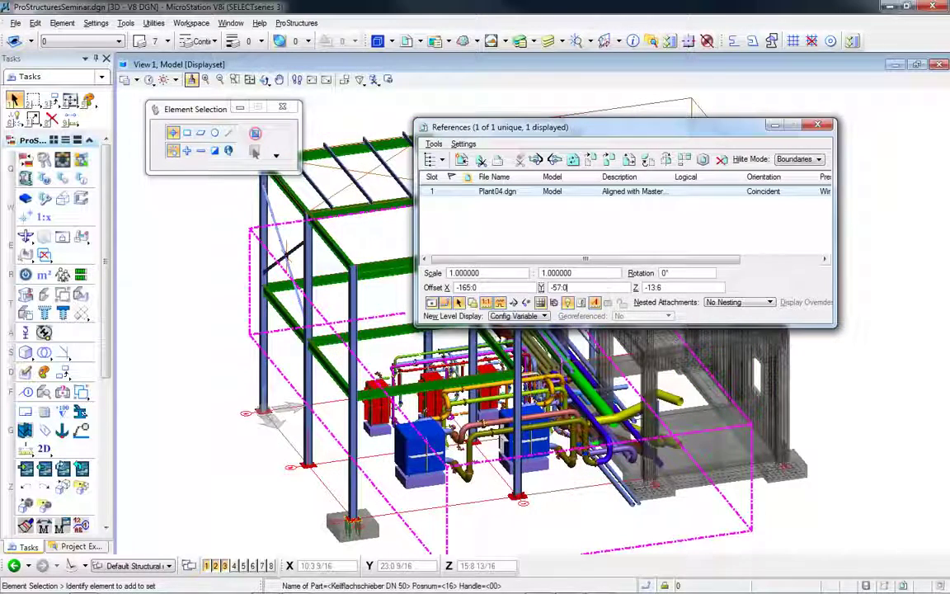
click(819, 128)
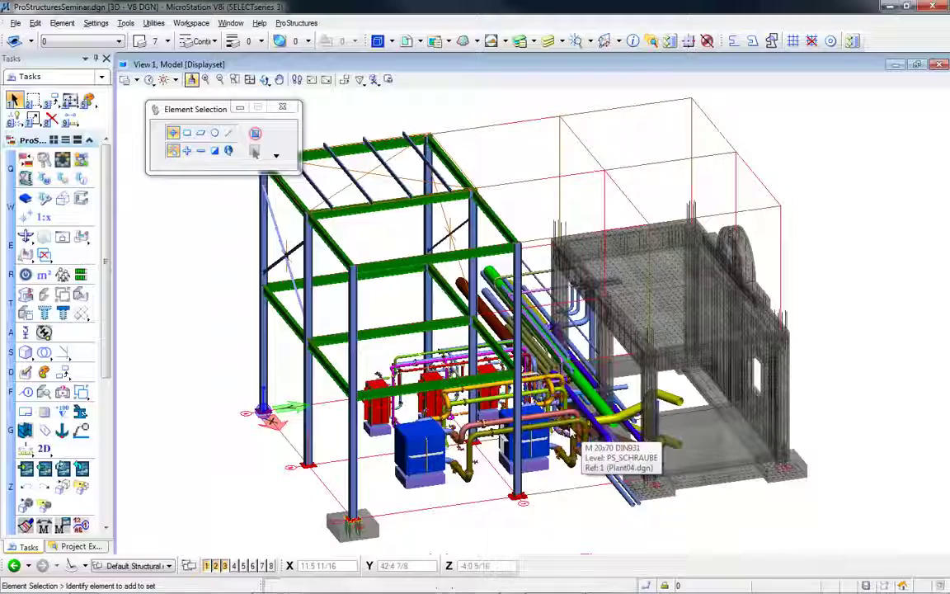
- Create a new clash detection job and name it Plant vs Steel
shift+middle_drag(592, 433, 612, 389)
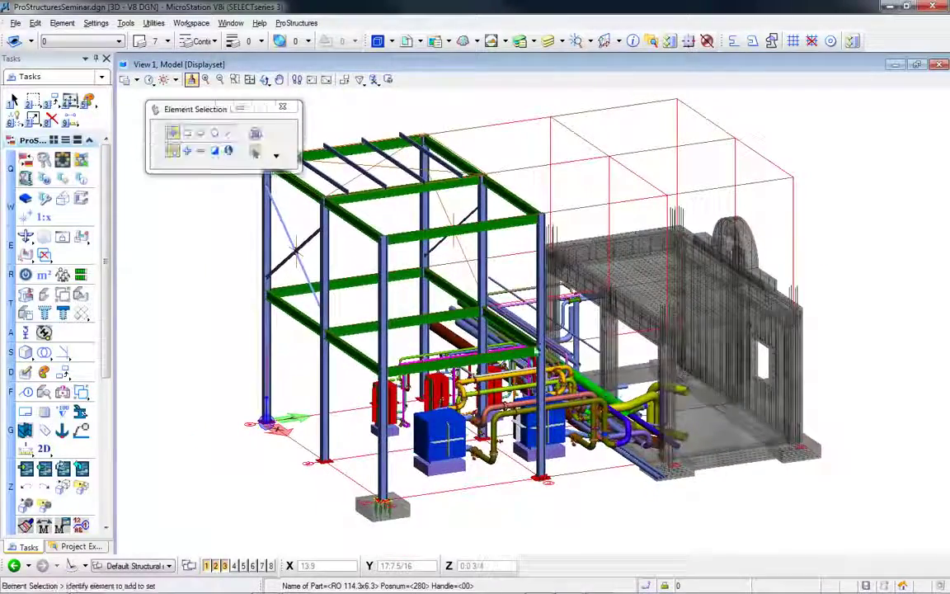
click(13, 99)
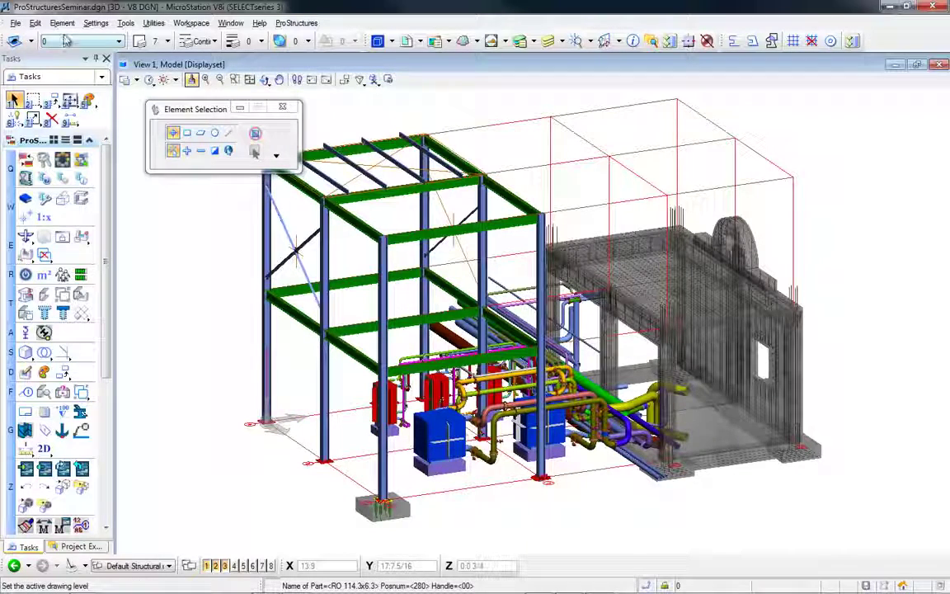
click(130, 23)
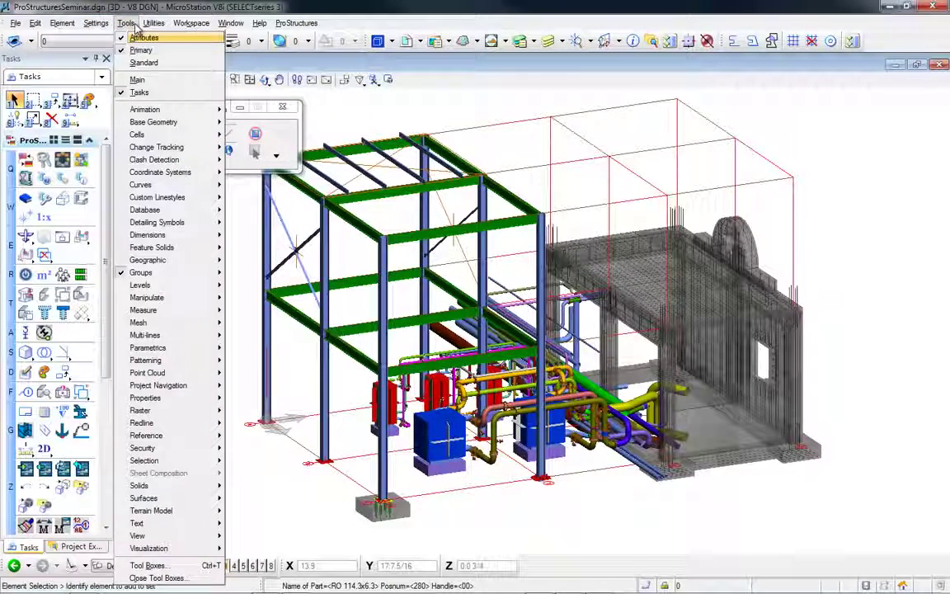
mouse_move(163, 161)
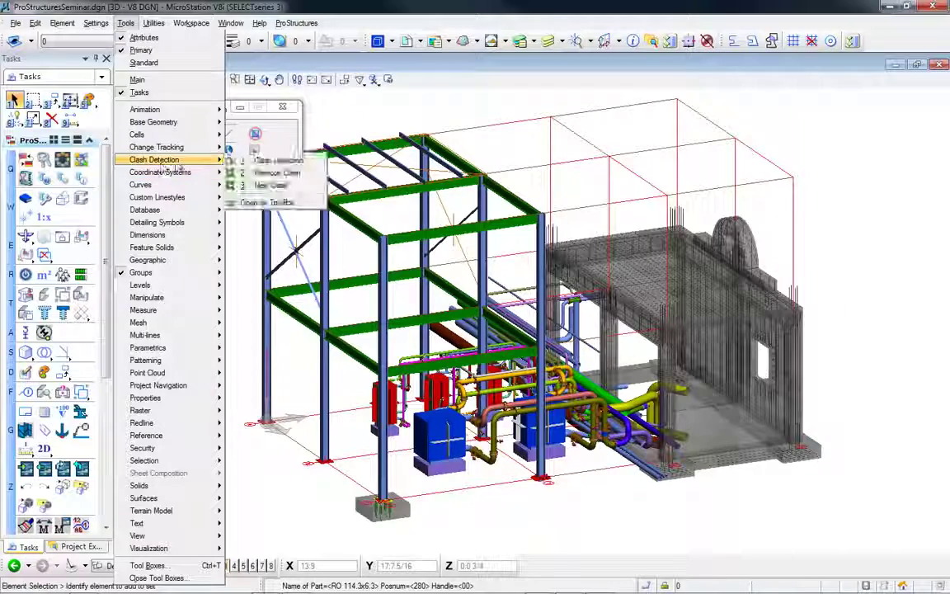
click(279, 160)
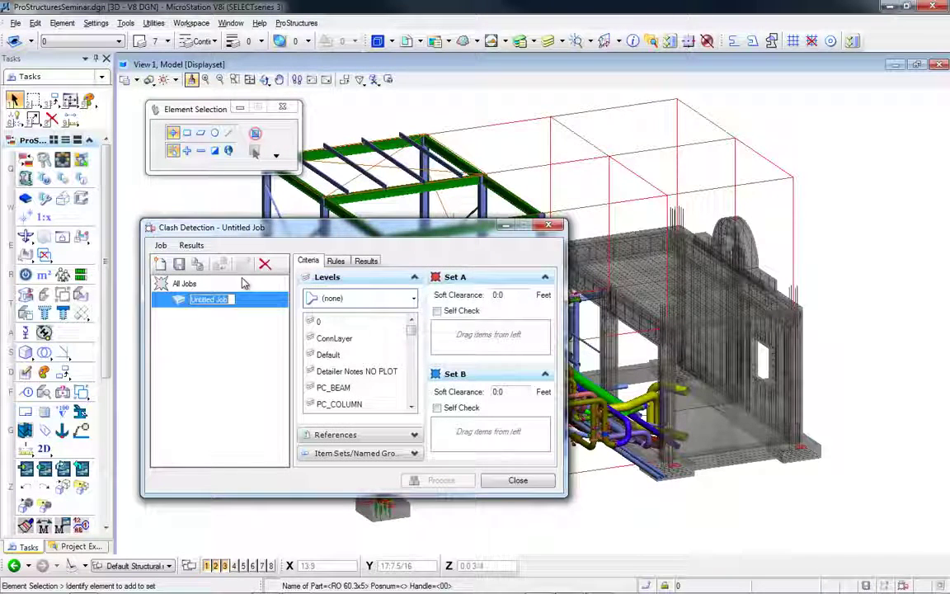
text(Plan)
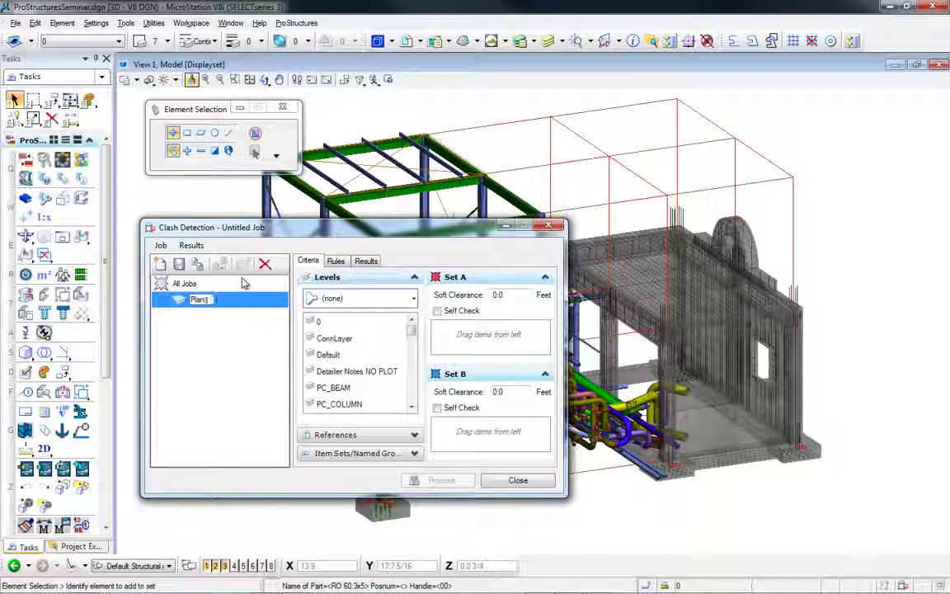
text(t vs Steel)
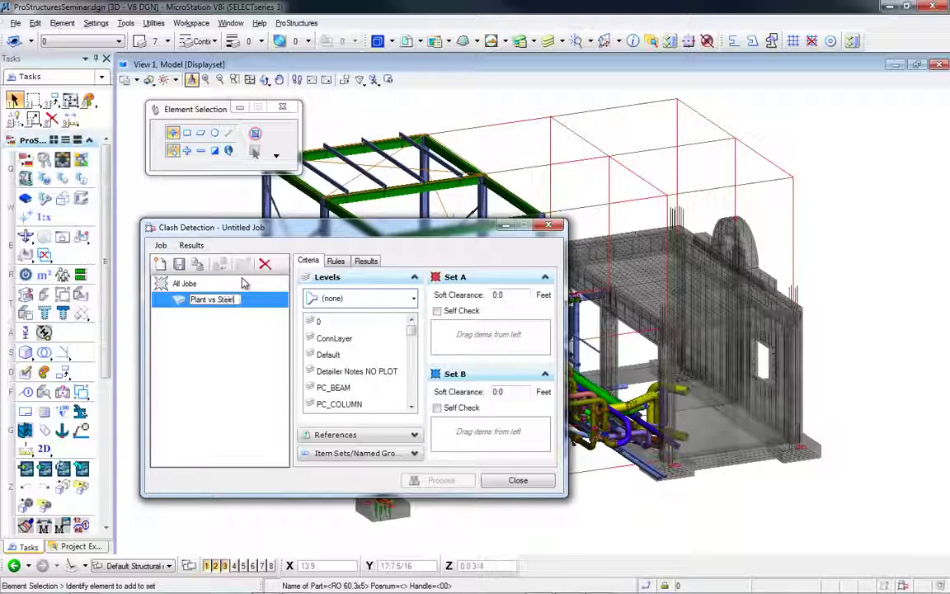
- Assign the Plant04.dgn reference to Set A and the PS_SHAPE level to Set B of the clash job
click(362, 435)
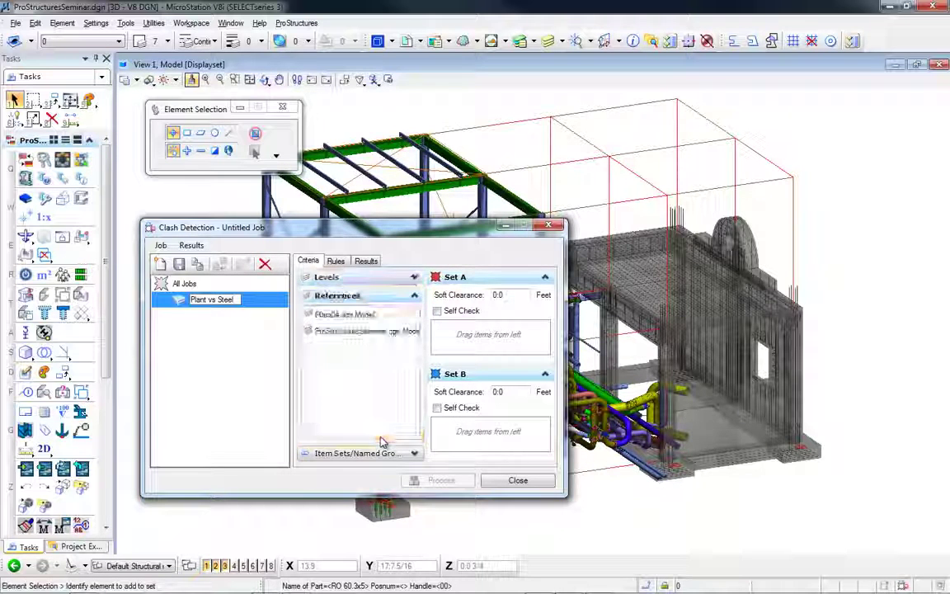
drag(346, 314, 358, 314)
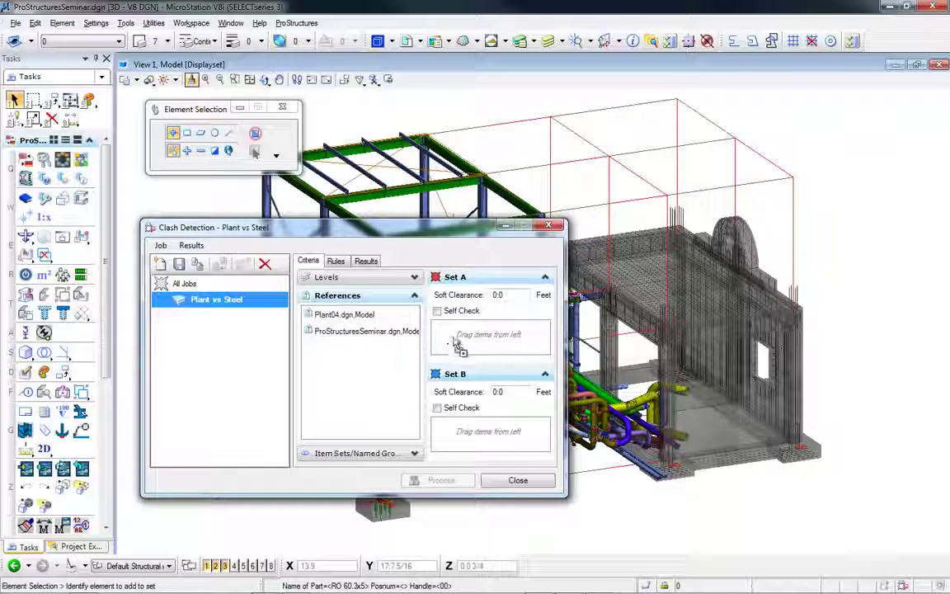
drag(459, 346, 462, 338)
click(330, 277)
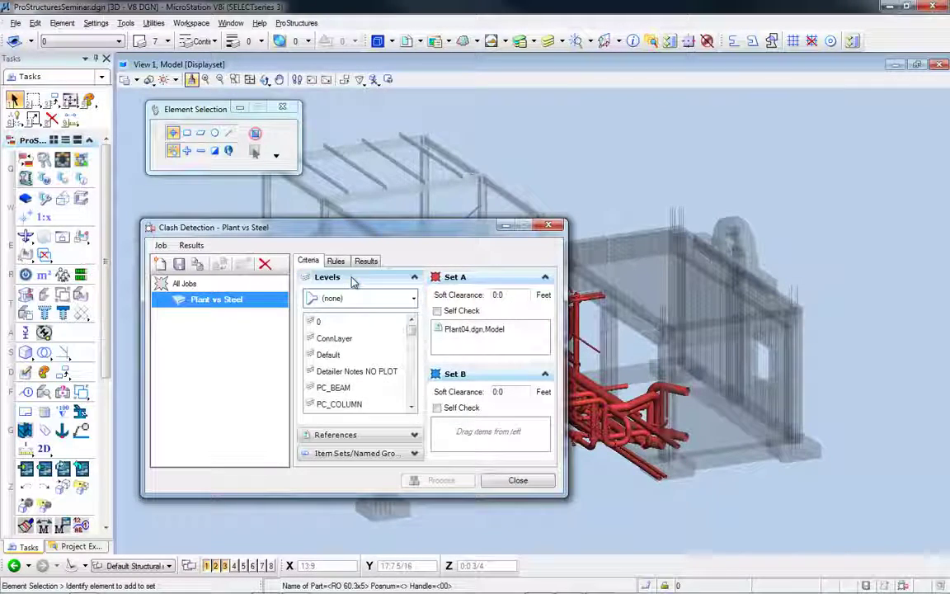
drag(356, 227, 287, 121)
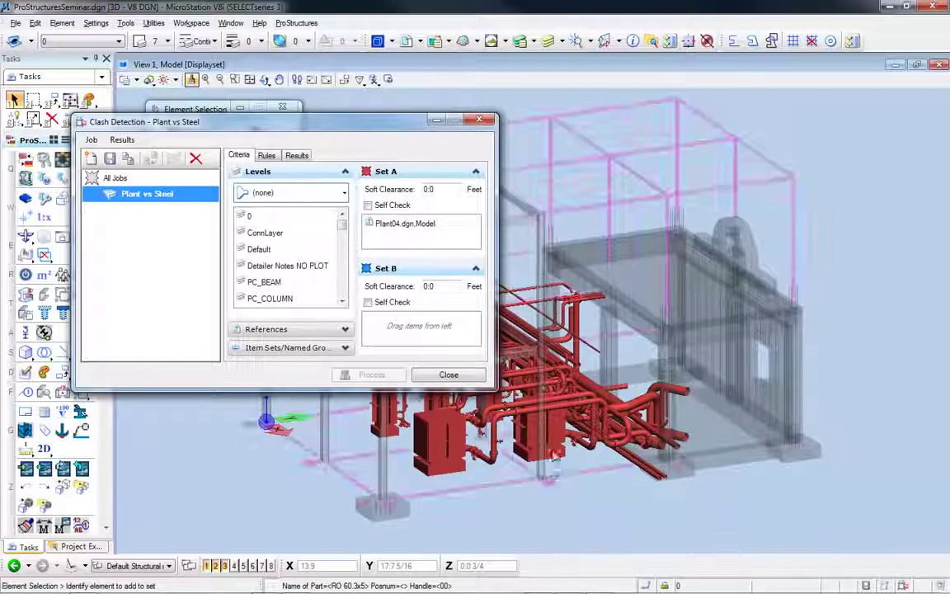
drag(343, 227, 348, 265)
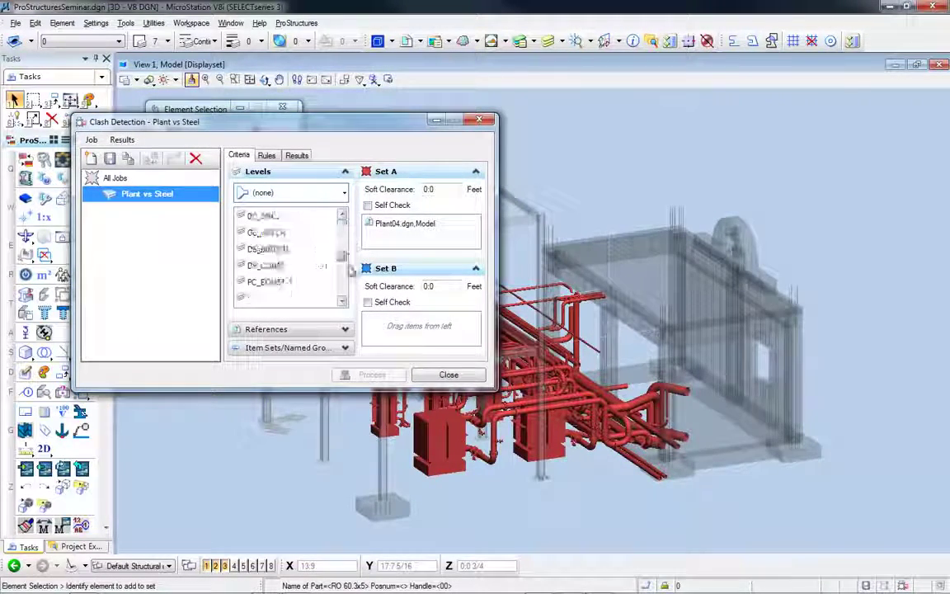
click(341, 214)
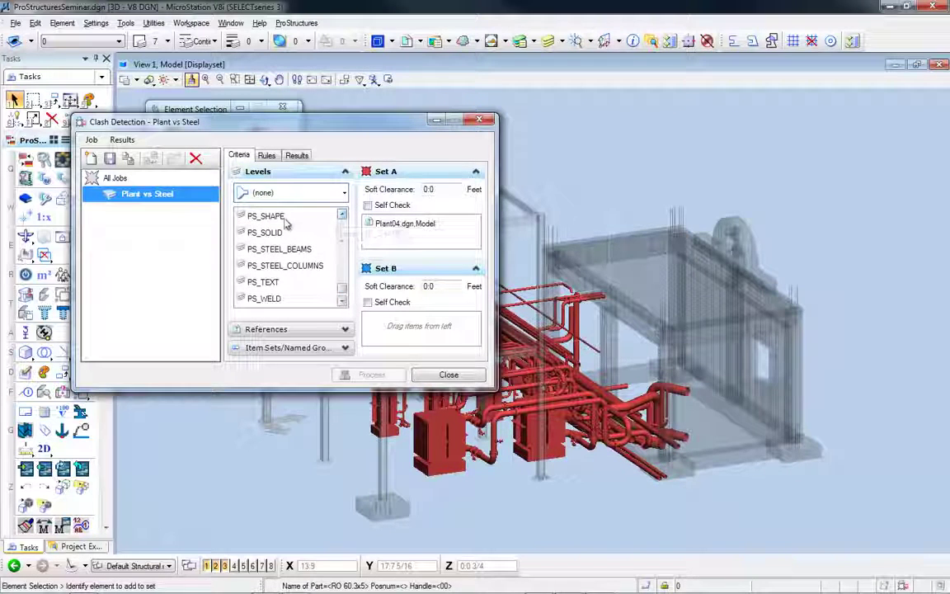
drag(415, 330, 415, 331)
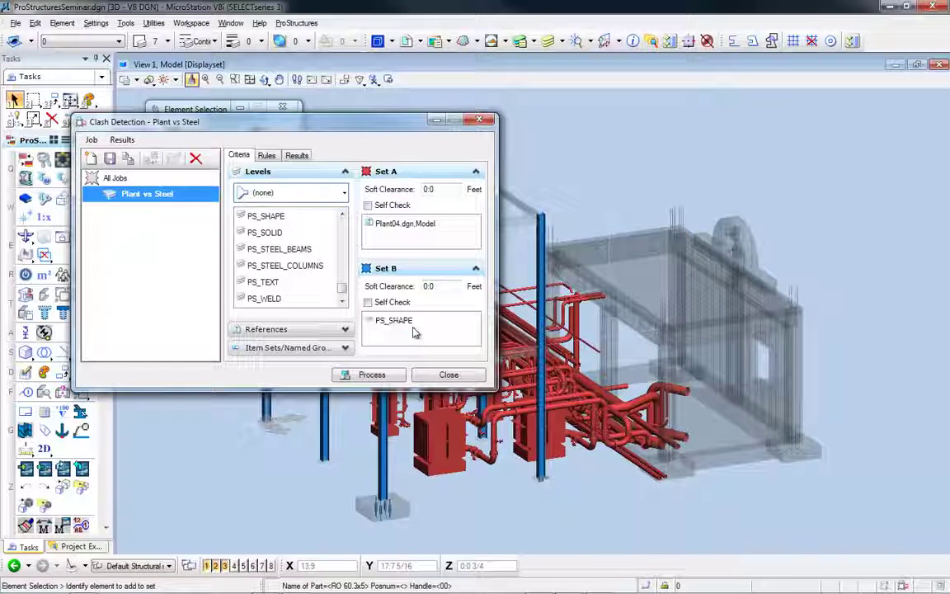
- Process the Plant vs Steel job and examine where pipe and column clash, closing clash detection without saving
click(392, 377)
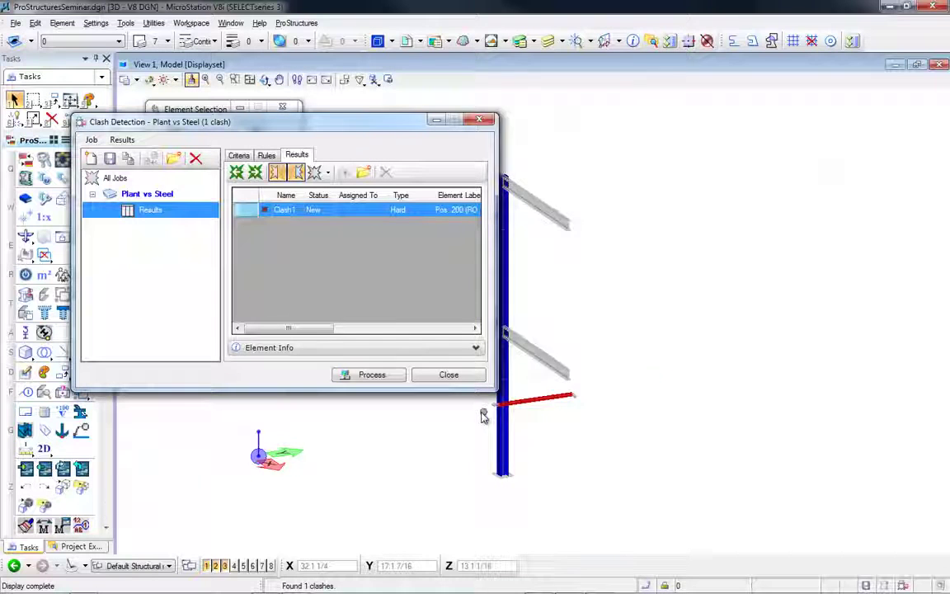
scroll(484, 416, up, 5)
shift+middle_drag(576, 384, 778, 402)
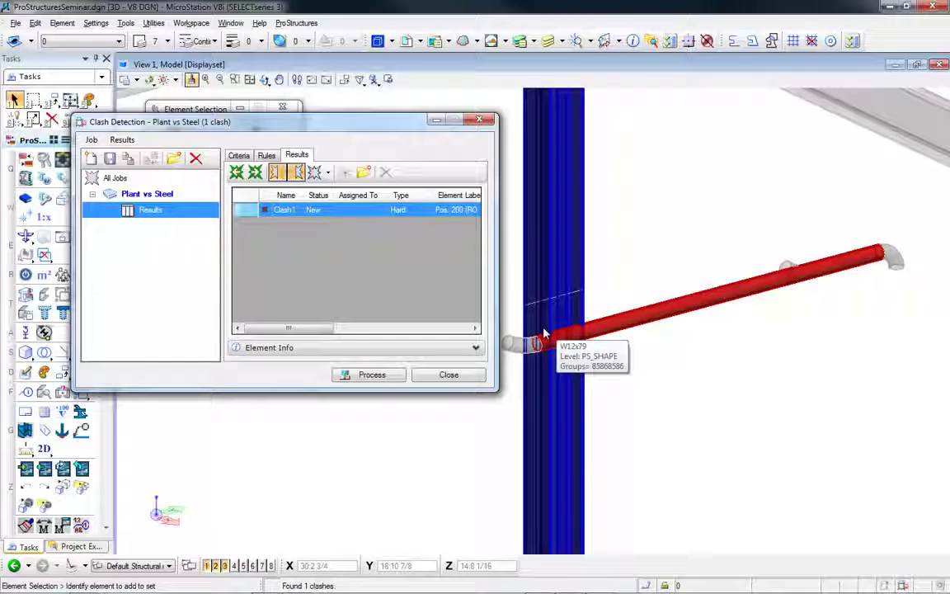
click(466, 377)
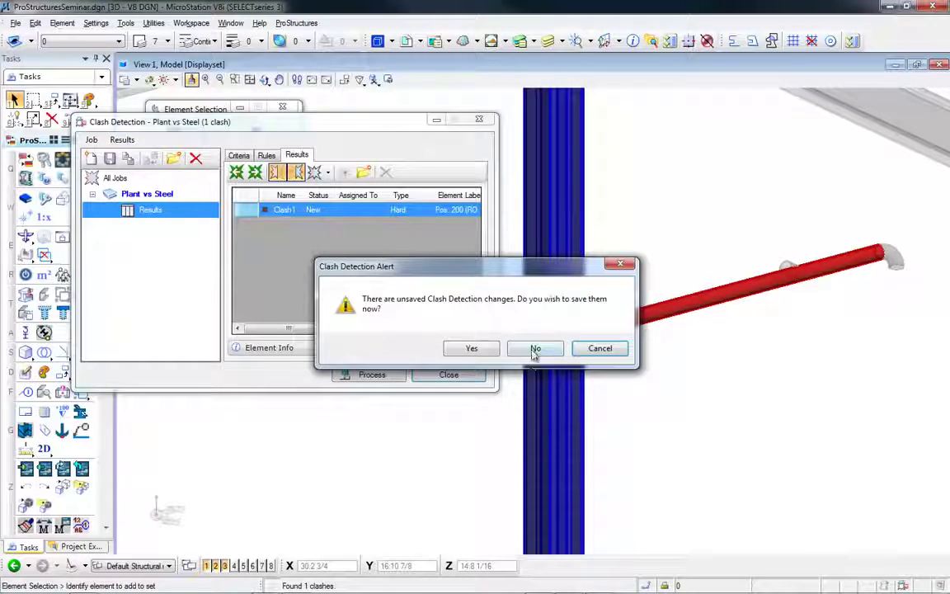
click(535, 348)
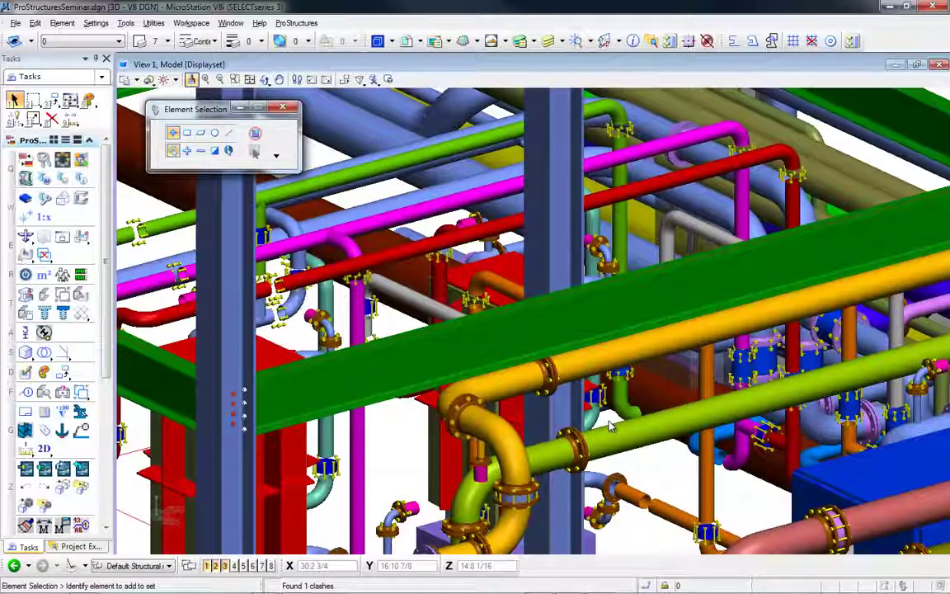
- Turn off the display of the Plant04.dgn reference
click(126, 23)
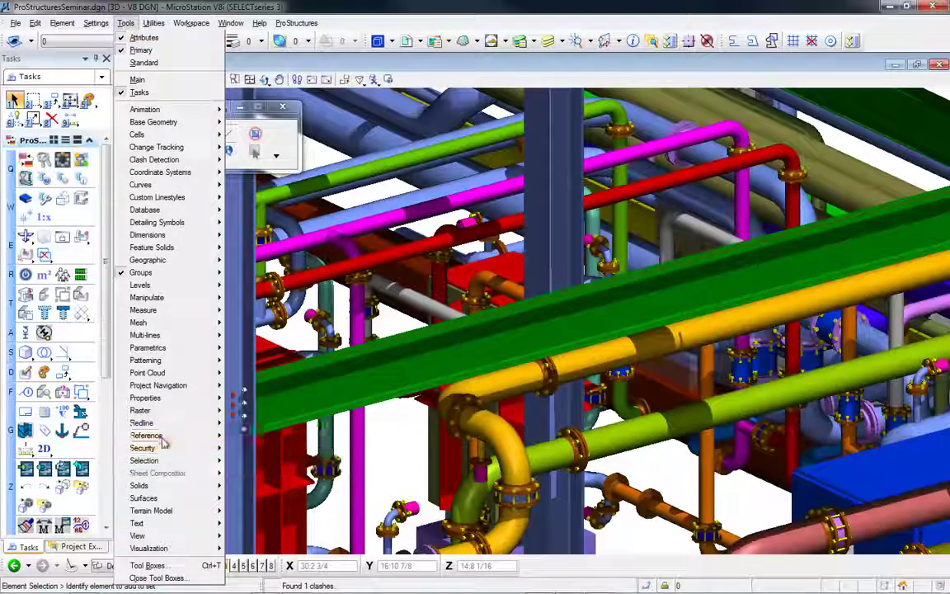
mouse_move(178, 434)
click(247, 222)
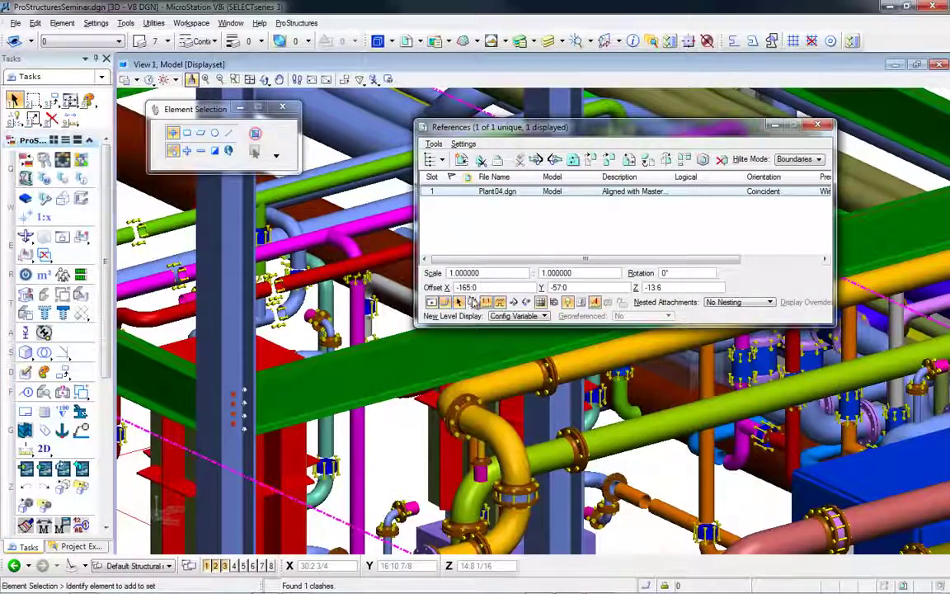
click(431, 302)
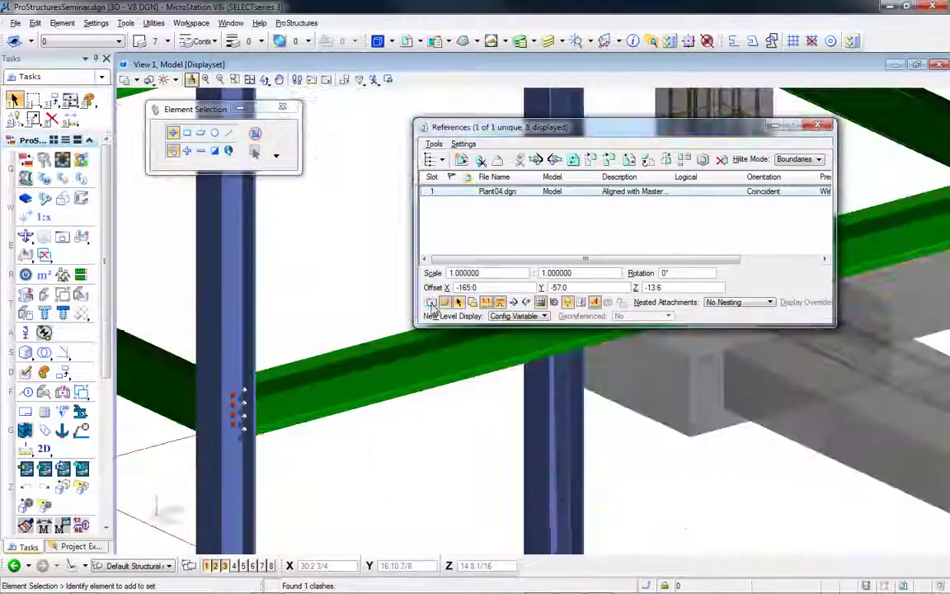
click(819, 126)
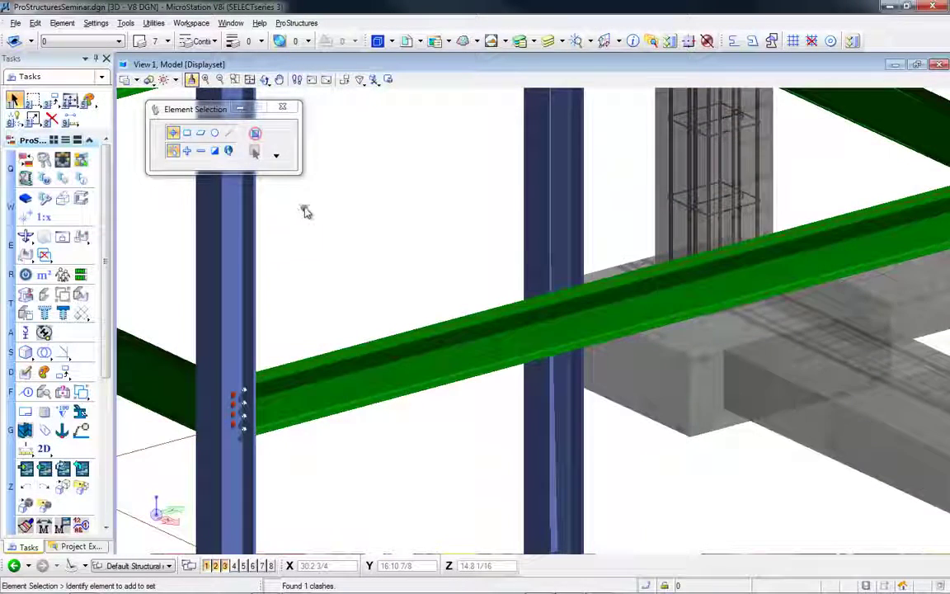
scroll(303, 213, down, 5)
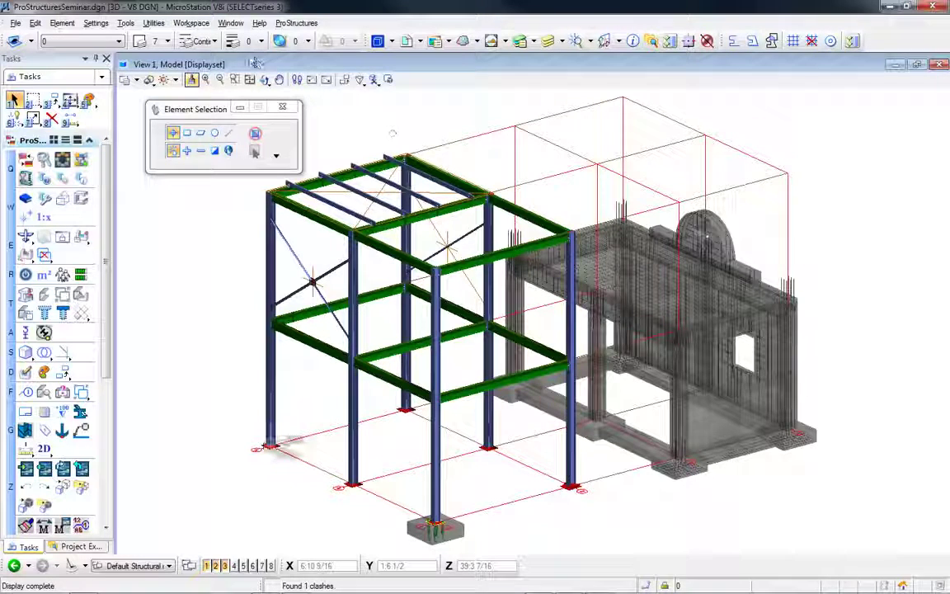
drag(105, 210, 107, 396)
click(60, 341)
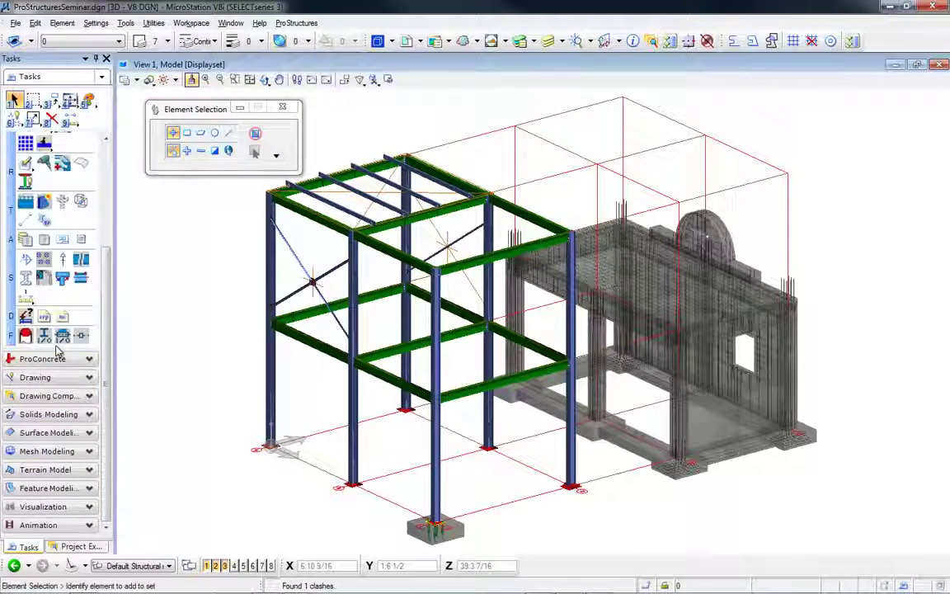
click(105, 213)
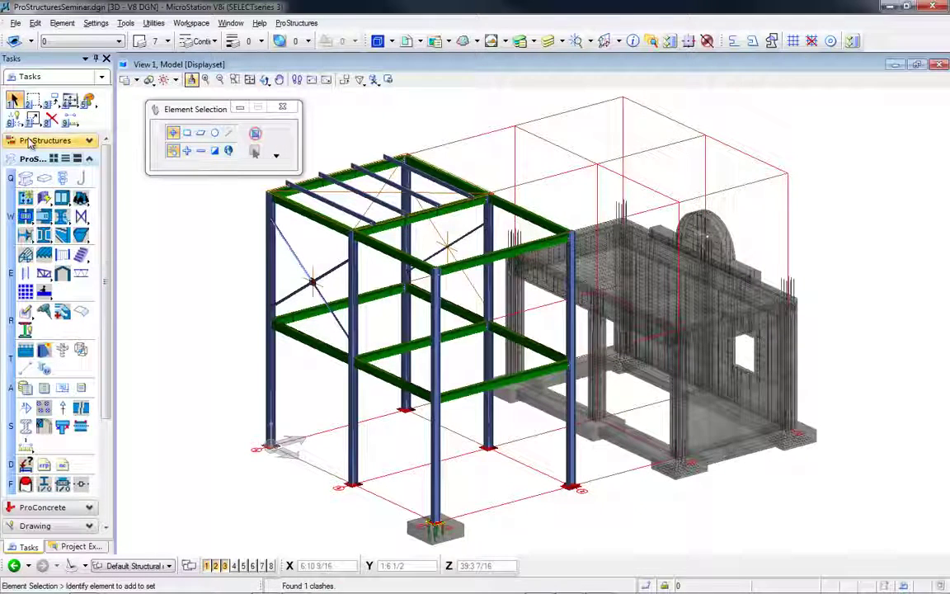
click(29, 140)
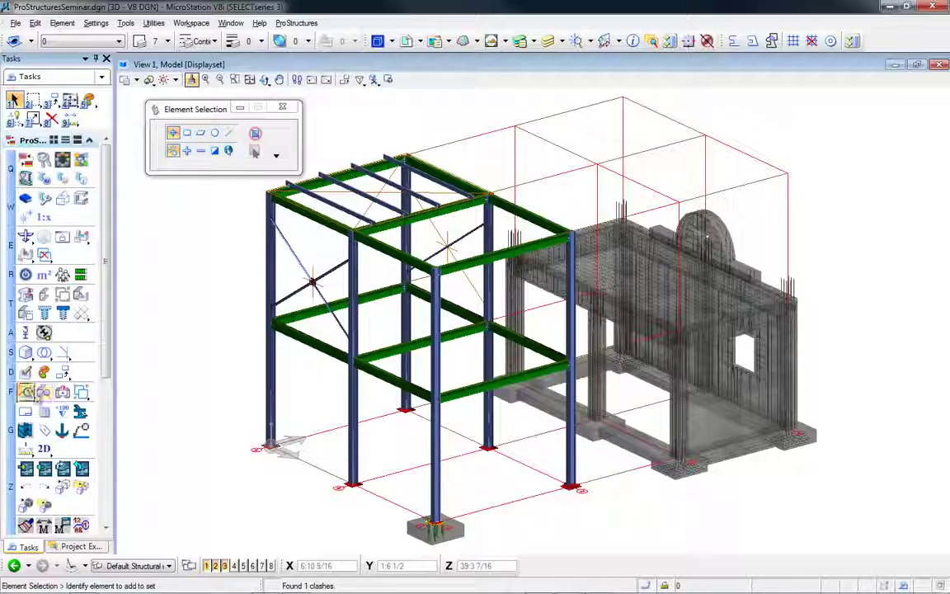
- Run steel positioning on all parts of the model with numerical numbering
click(25, 392)
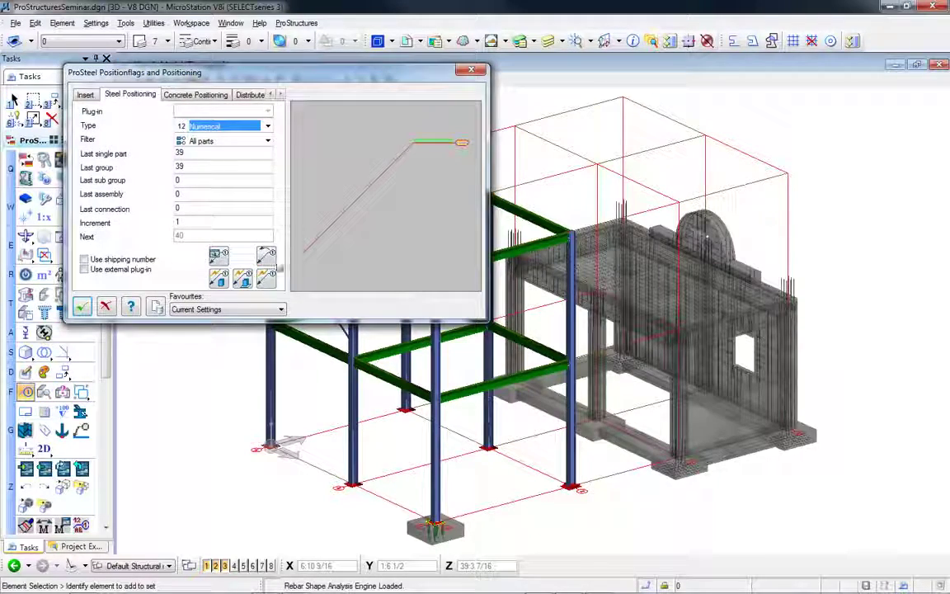
click(268, 256)
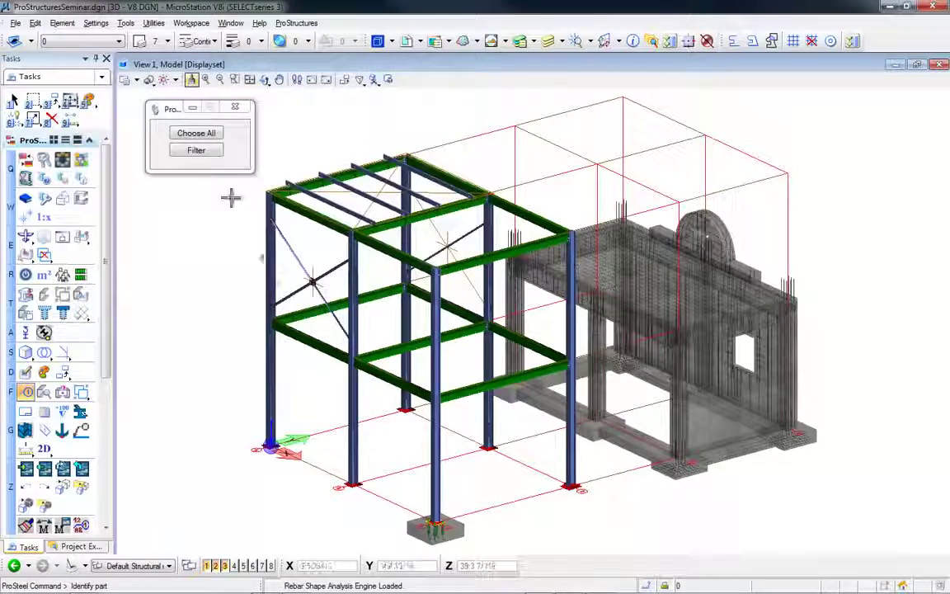
click(209, 137)
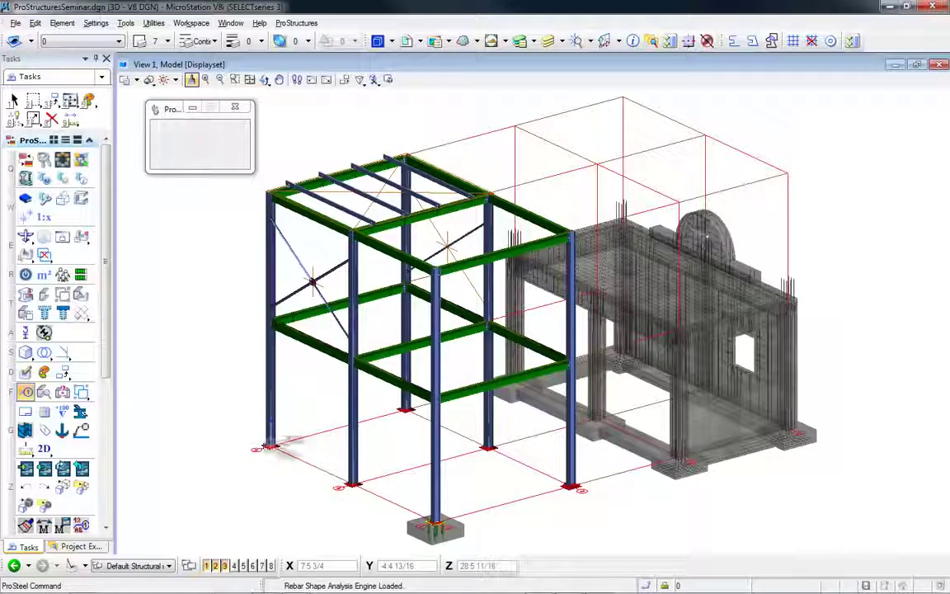
mouse_move(368, 591)
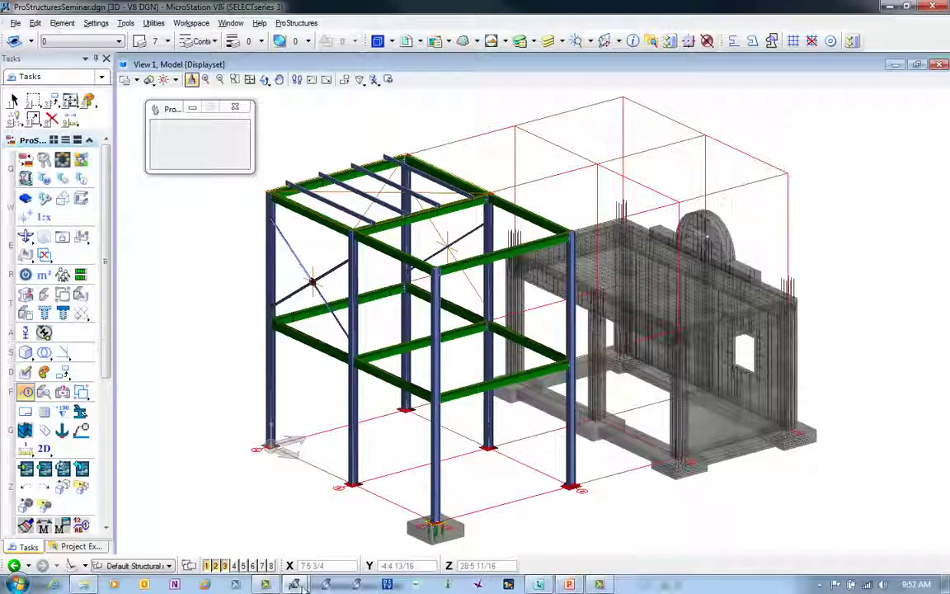
click(371, 502)
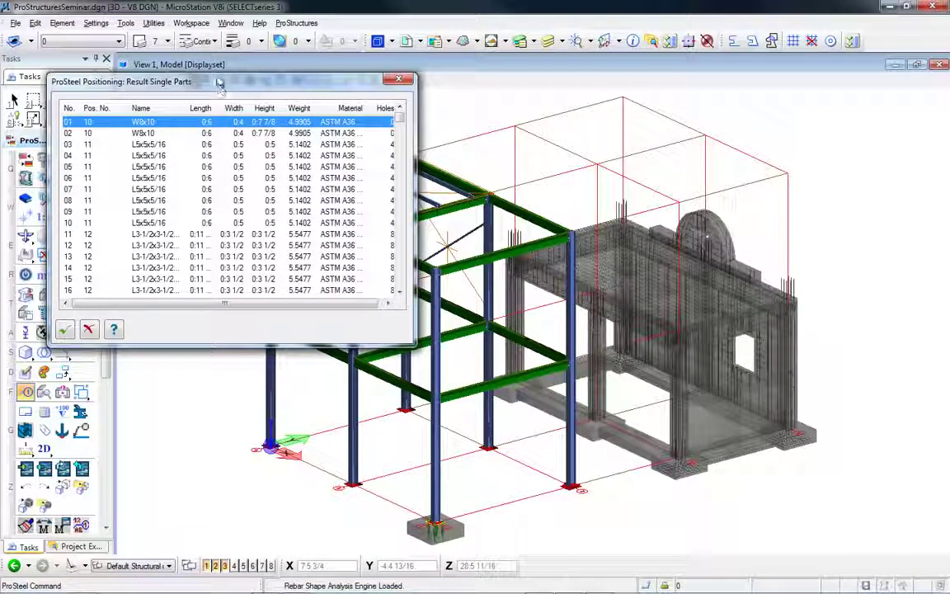
- Review the steel positioning results for single parts and for groups, and accept both lists
drag(401, 121, 404, 297)
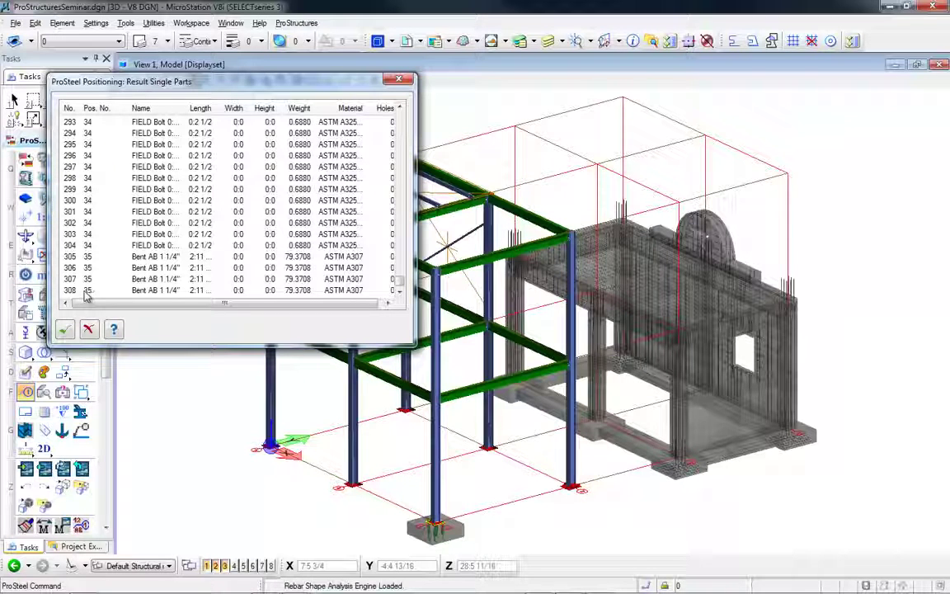
click(64, 329)
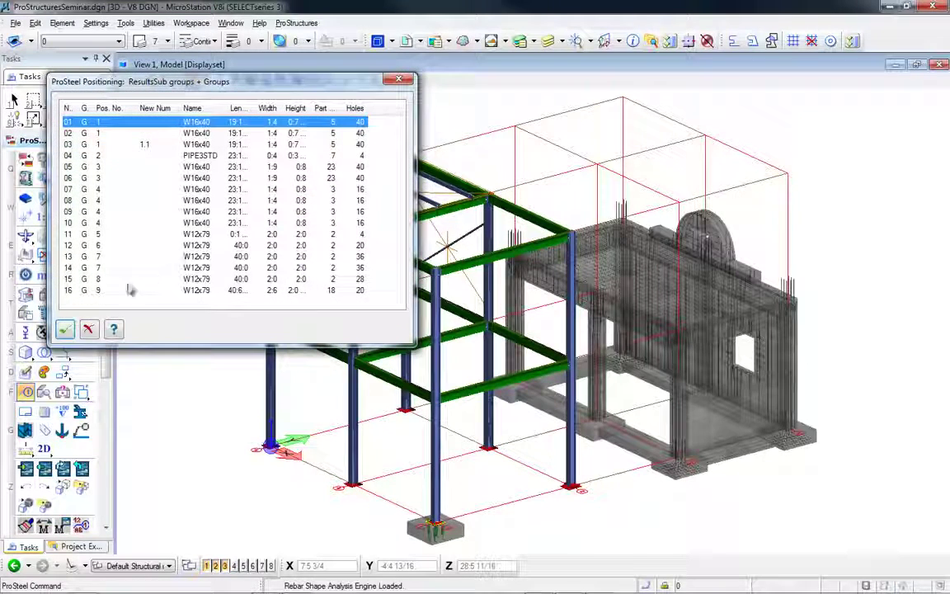
click(73, 291)
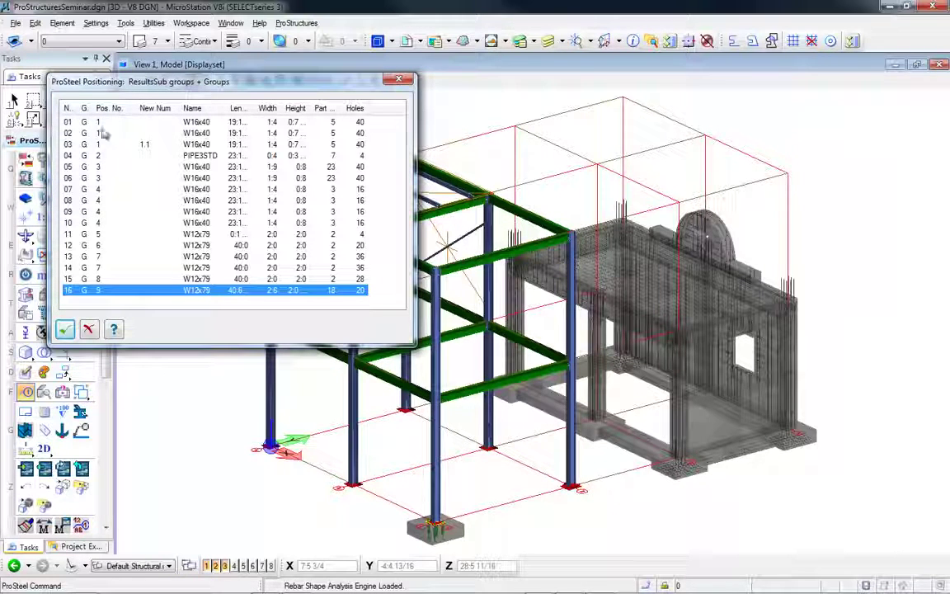
click(67, 331)
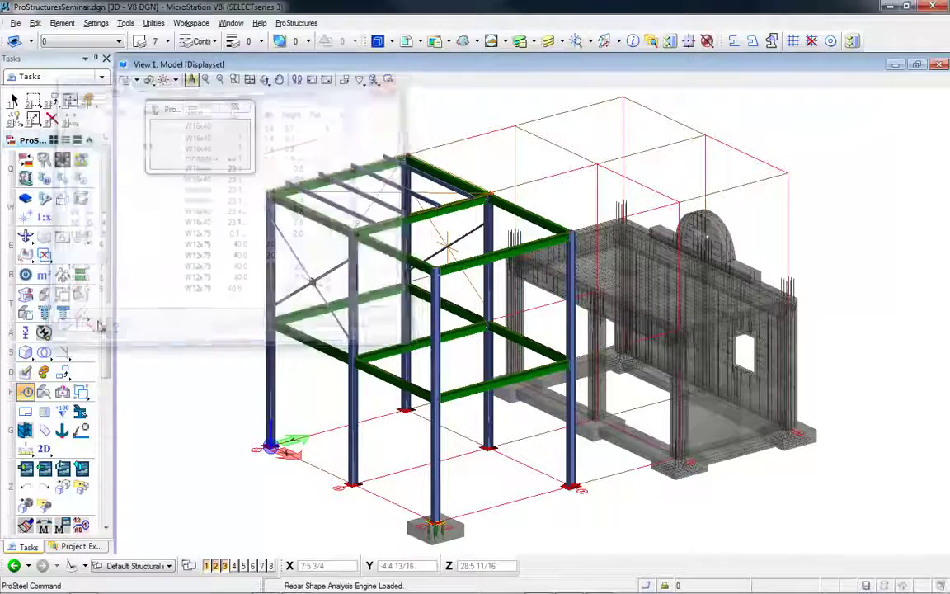
click(66, 331)
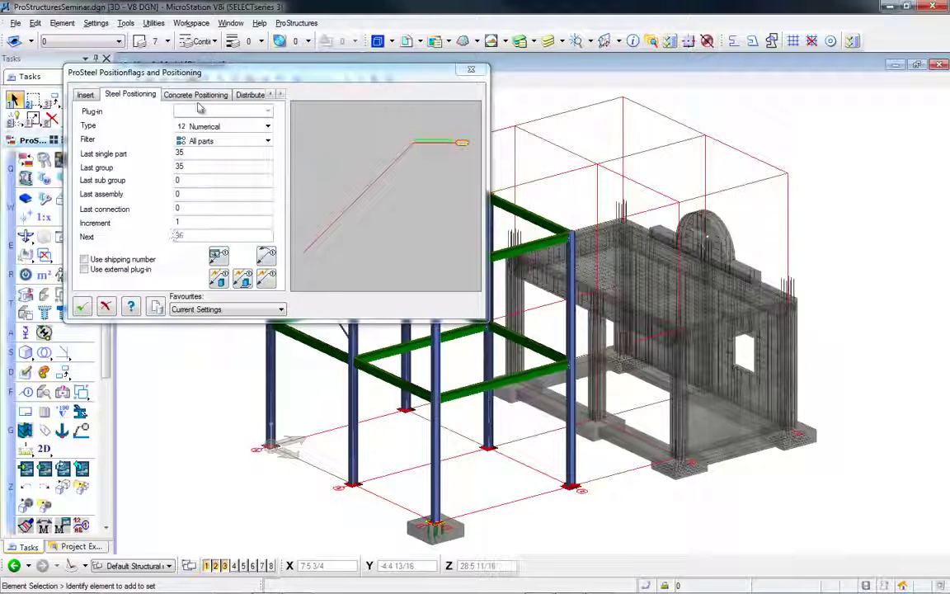
- For concrete positioning, enable bar mark assignment and load RebarShapes_ACI.rsf as the shape definition file
click(197, 96)
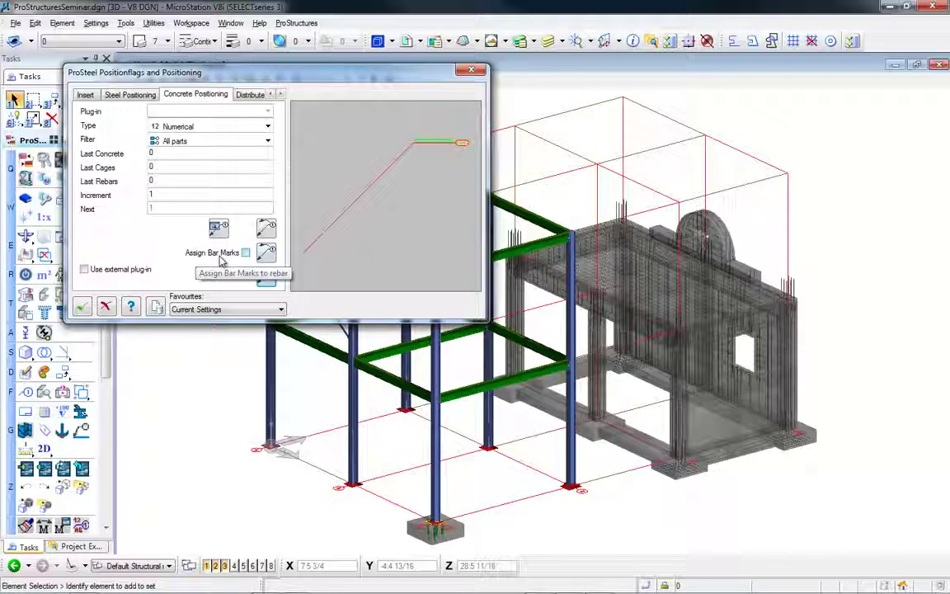
click(269, 256)
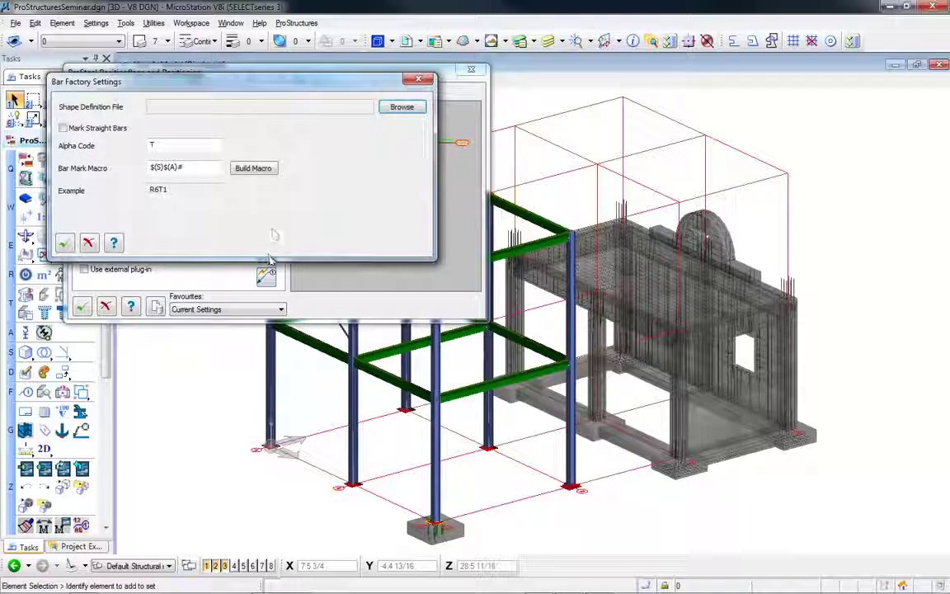
click(402, 108)
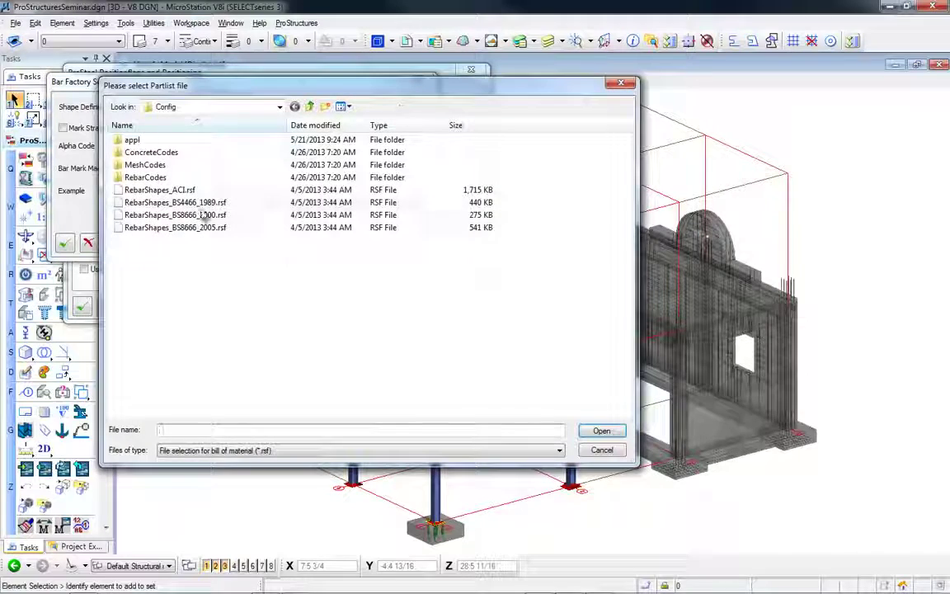
double_click(165, 190)
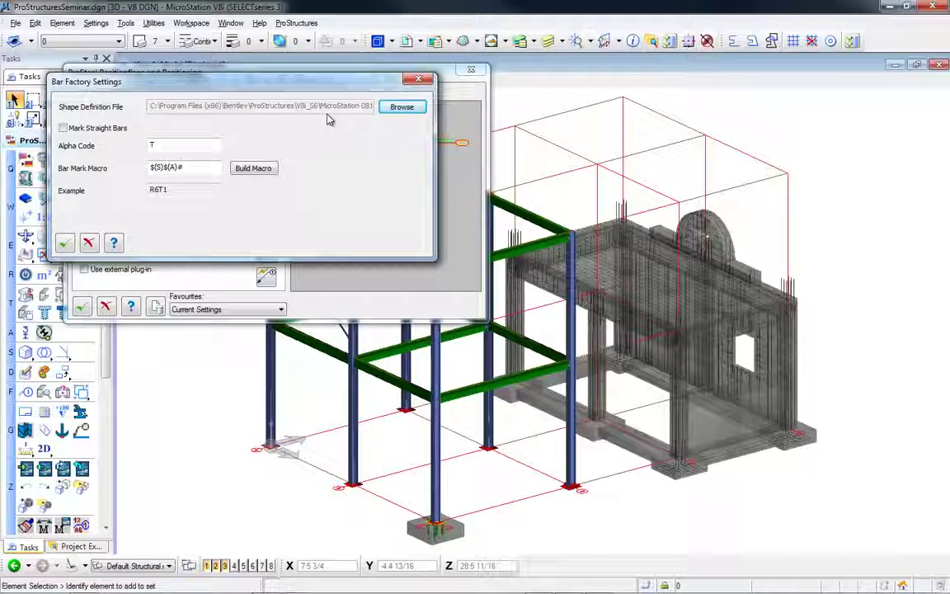
click(65, 244)
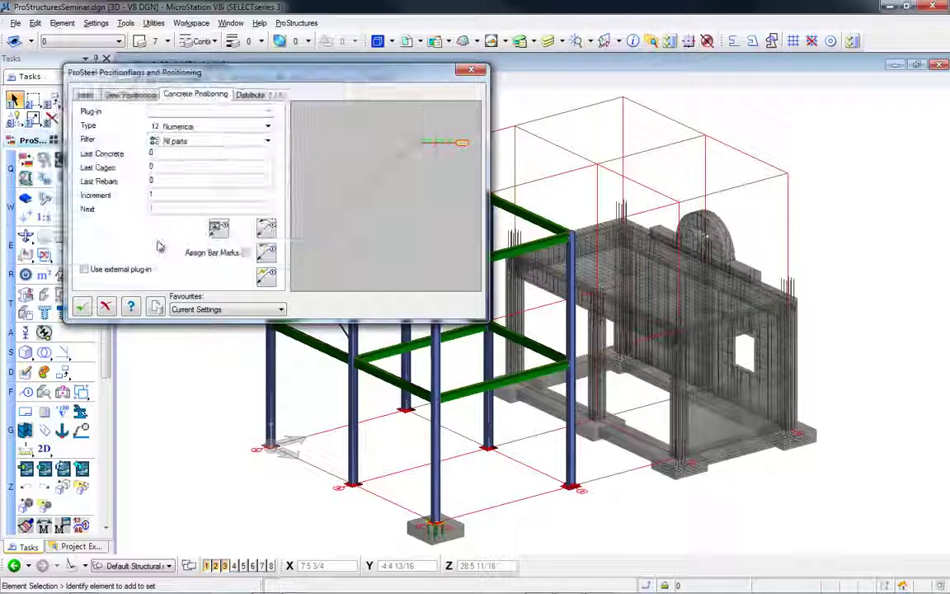
- Run concrete positioning on all parts, then review and accept the concrete part and cage results
click(266, 275)
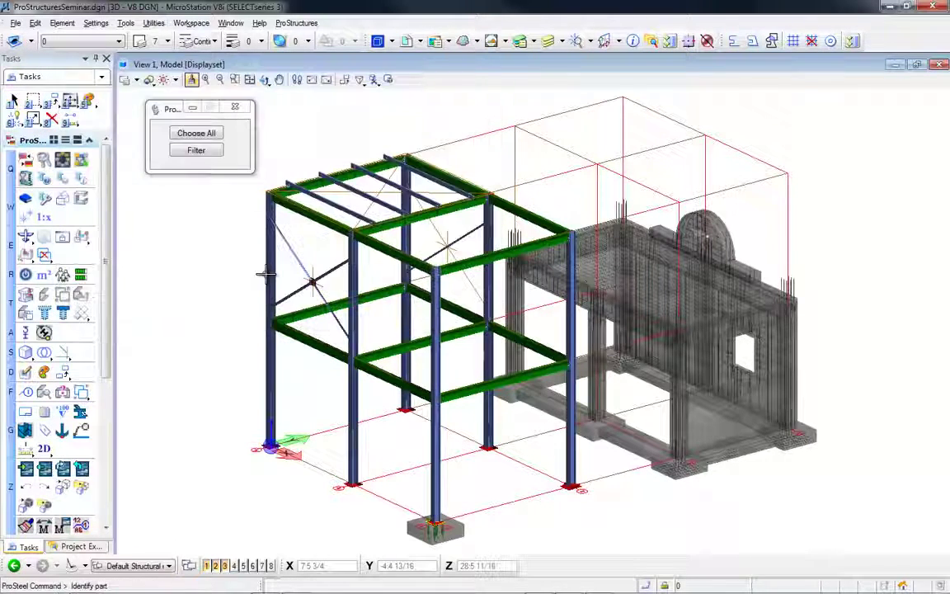
click(197, 137)
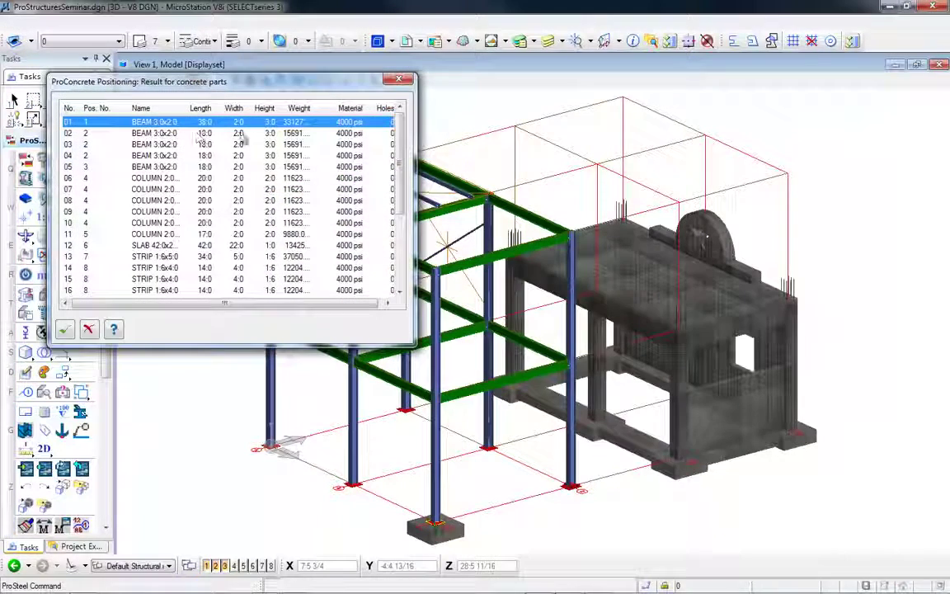
scroll(399, 169, down, 1)
scroll(399, 169, down, 3)
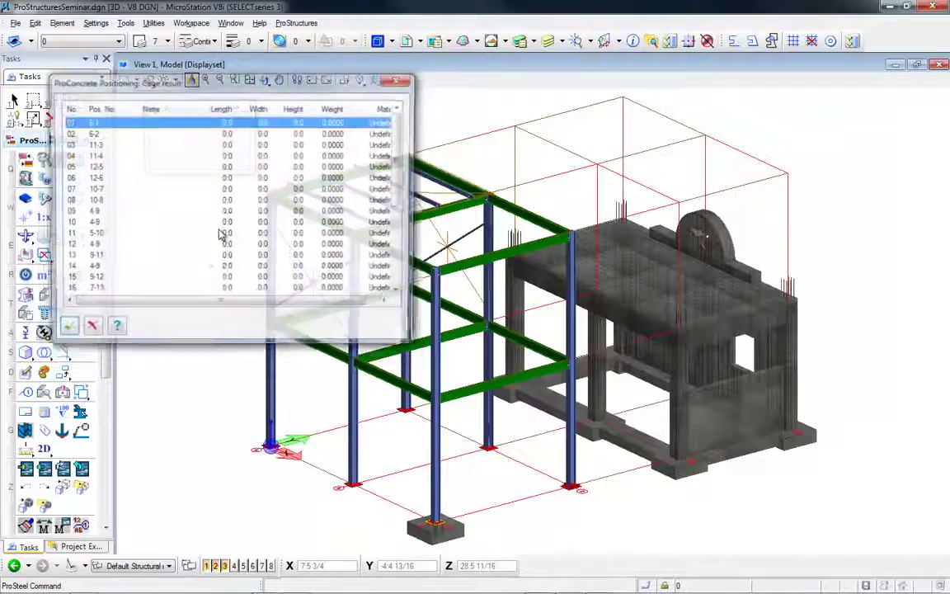
click(65, 329)
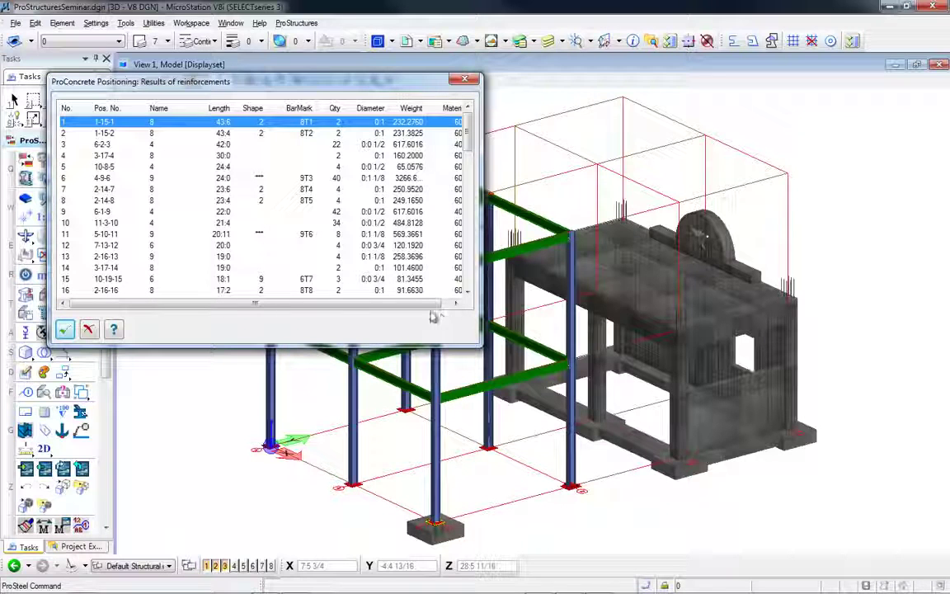
- Change the bend shape of bar mark 8T1 to the alternative shape 17 in the reinforcement results
double_click(260, 126)
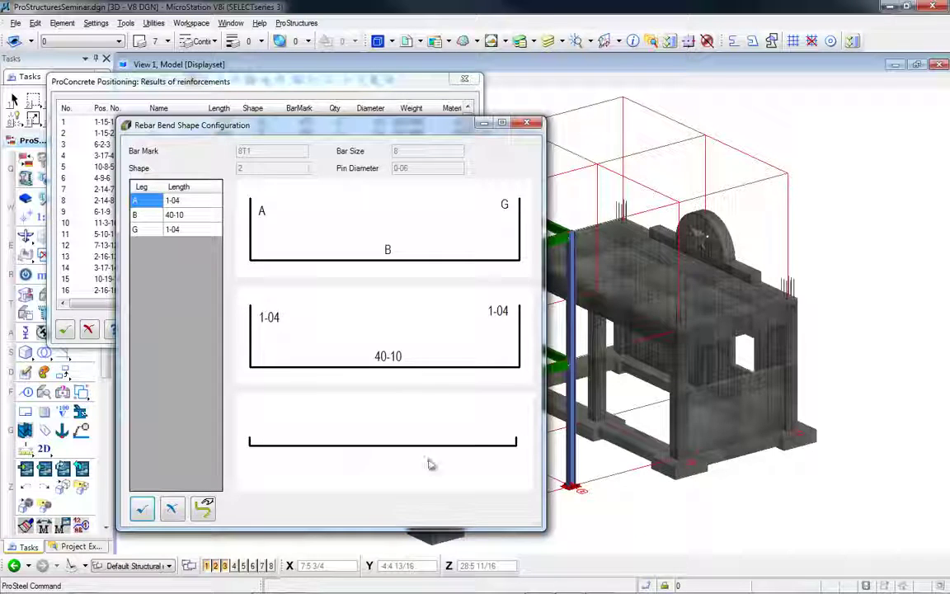
click(206, 517)
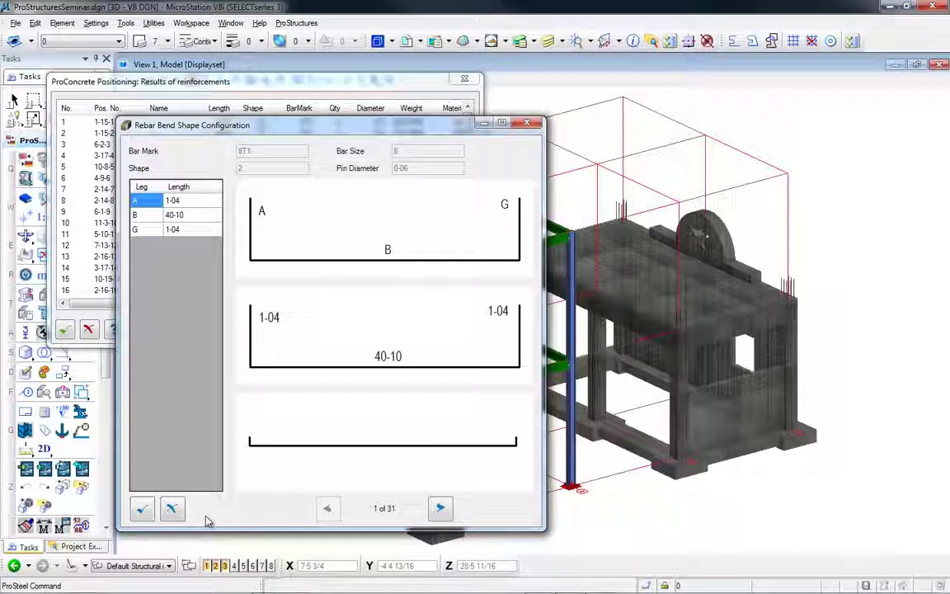
click(440, 509)
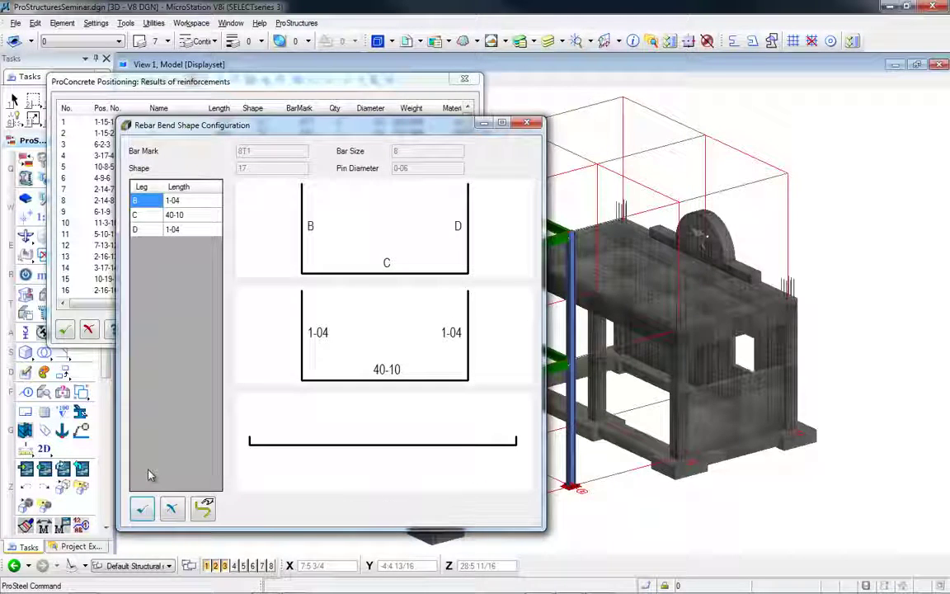
click(142, 509)
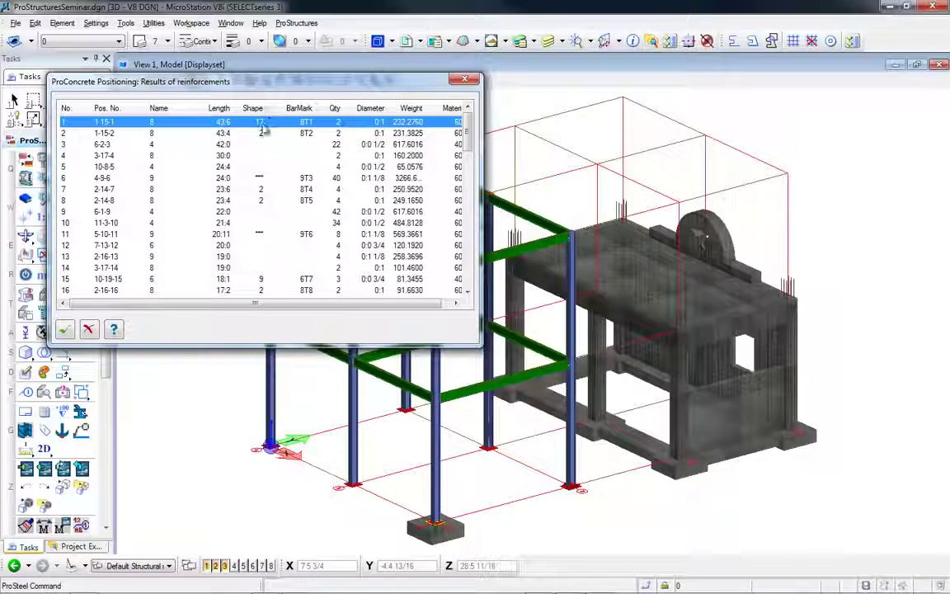
- Review the bend shapes of bar marks 6T7, 4T10 and 4T12, accept the reinforcement results and close positioning
click(262, 280)
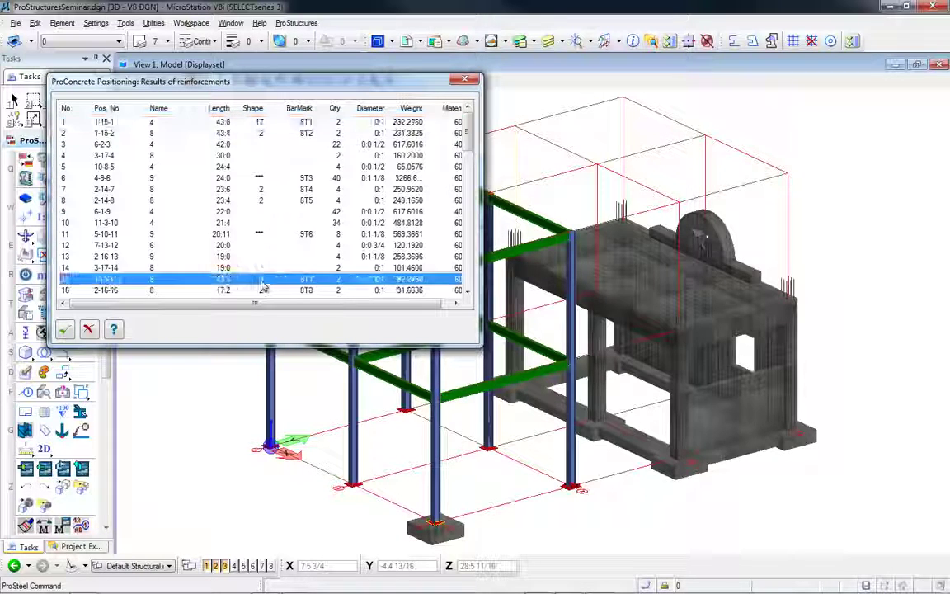
double_click(262, 284)
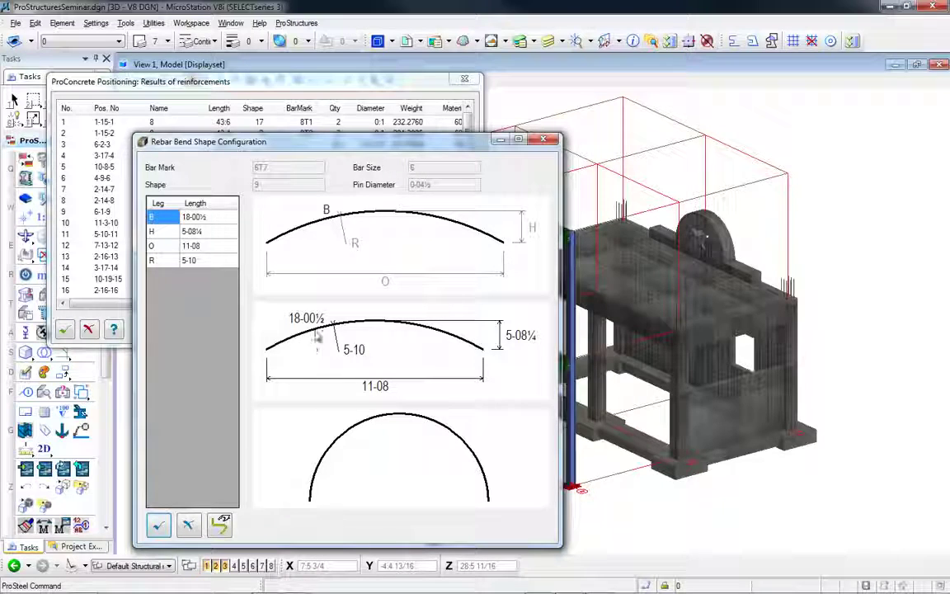
click(158, 525)
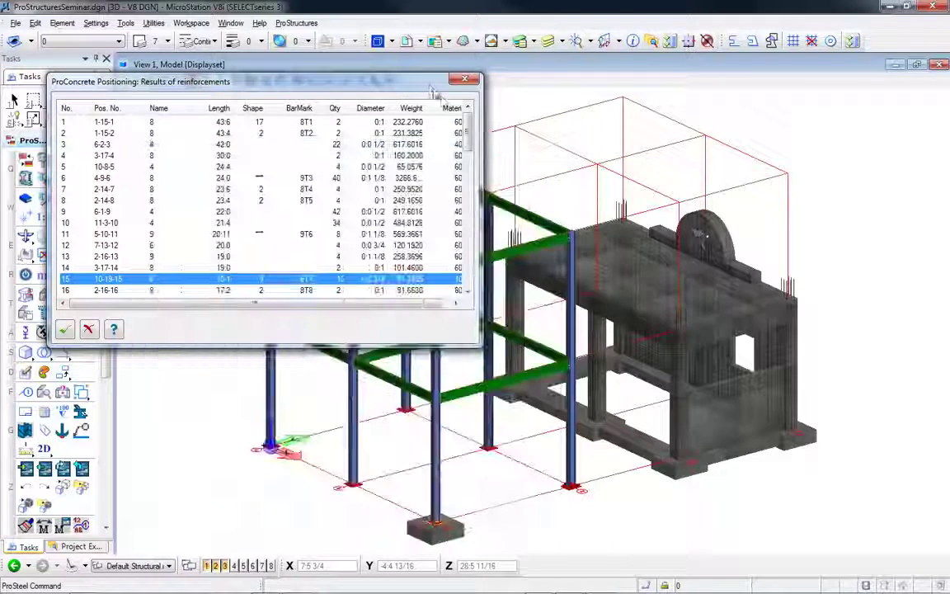
scroll(472, 140, down, 4)
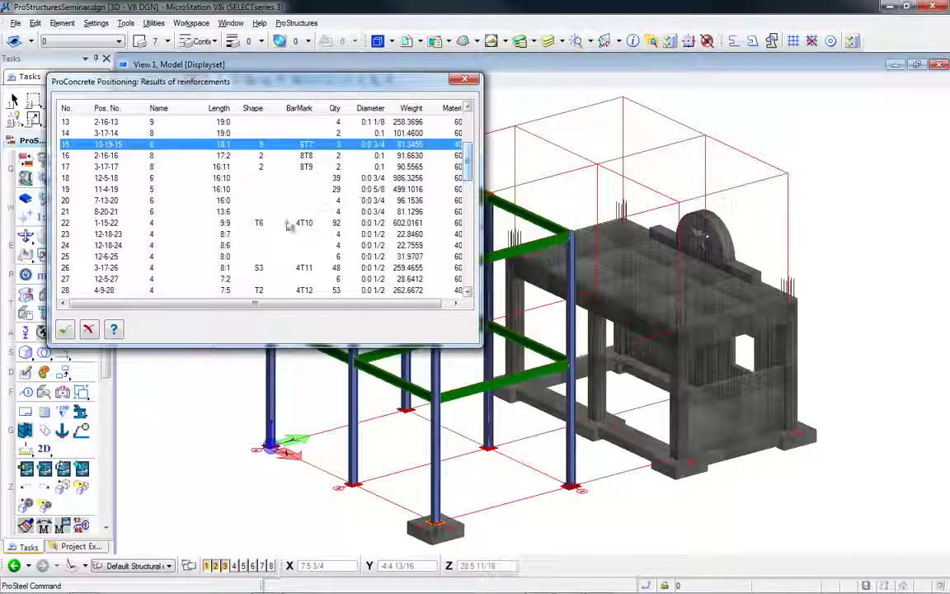
click(269, 230)
double_click(269, 230)
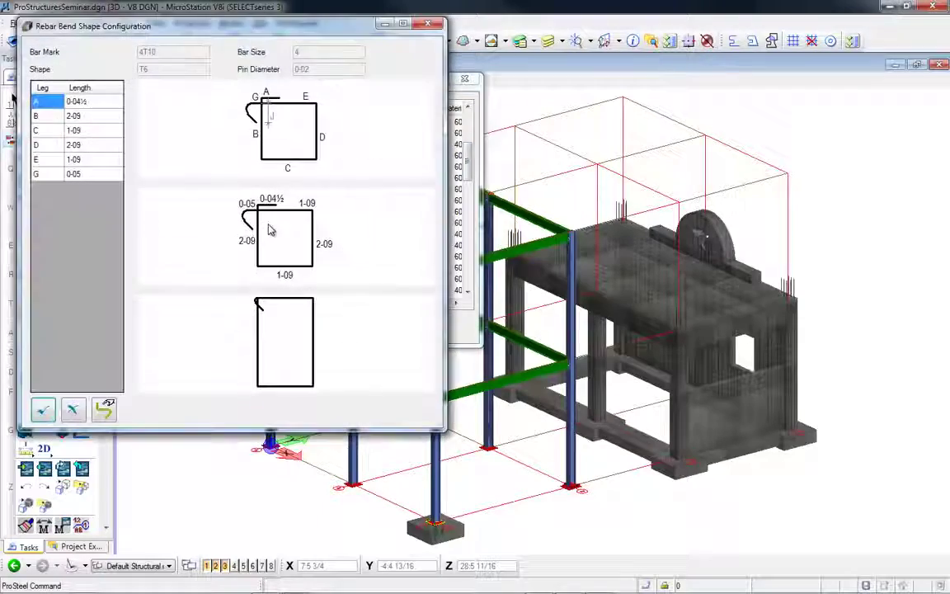
click(45, 412)
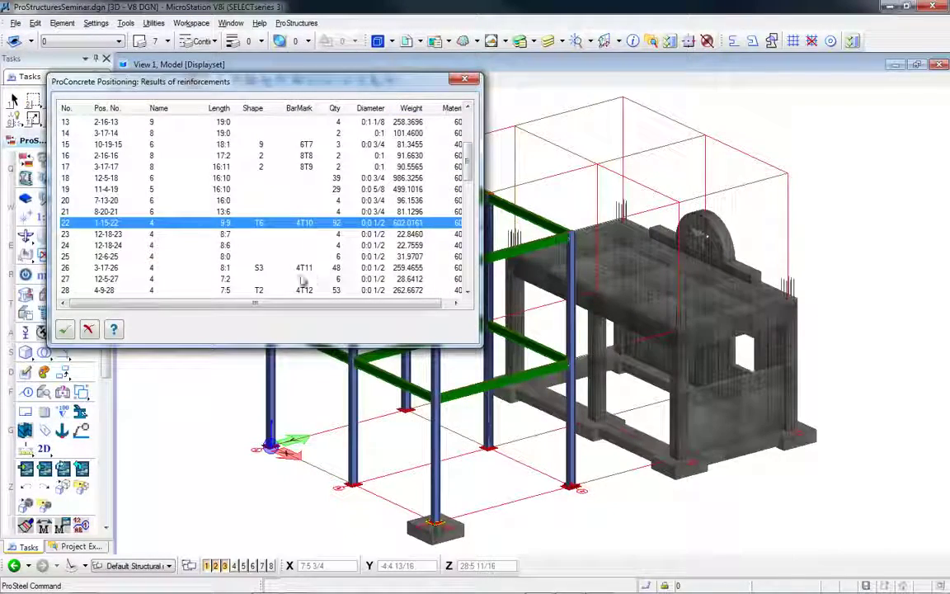
double_click(257, 291)
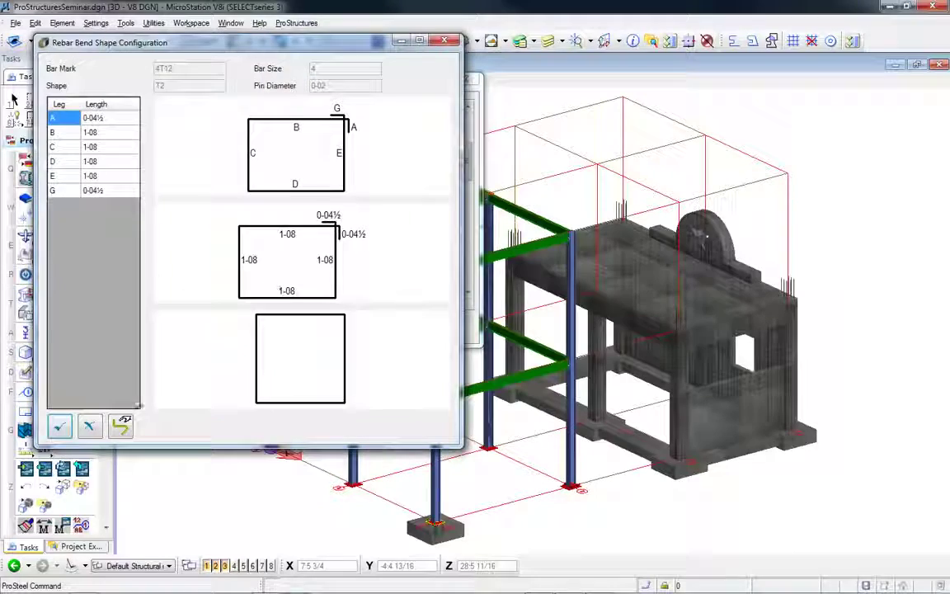
click(58, 426)
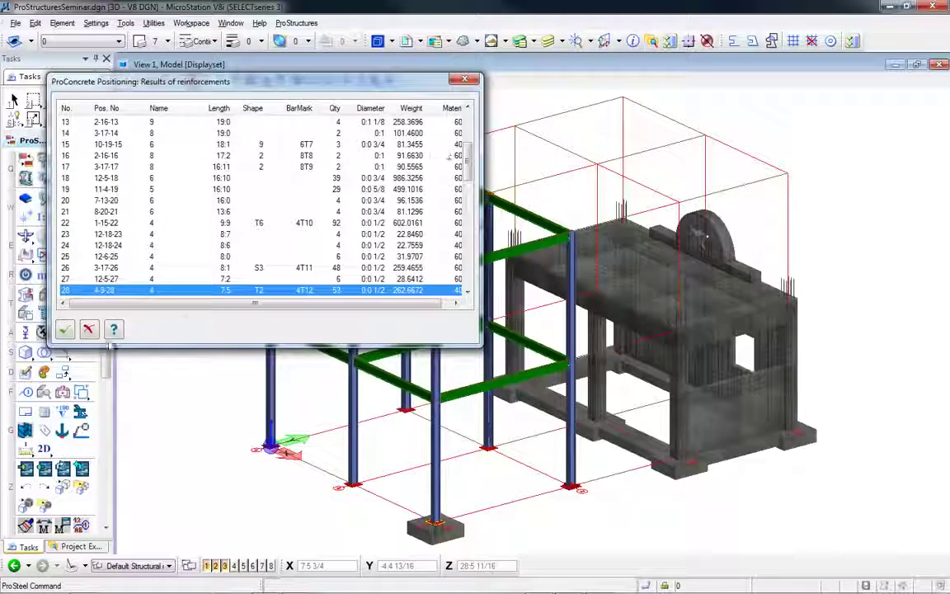
click(65, 330)
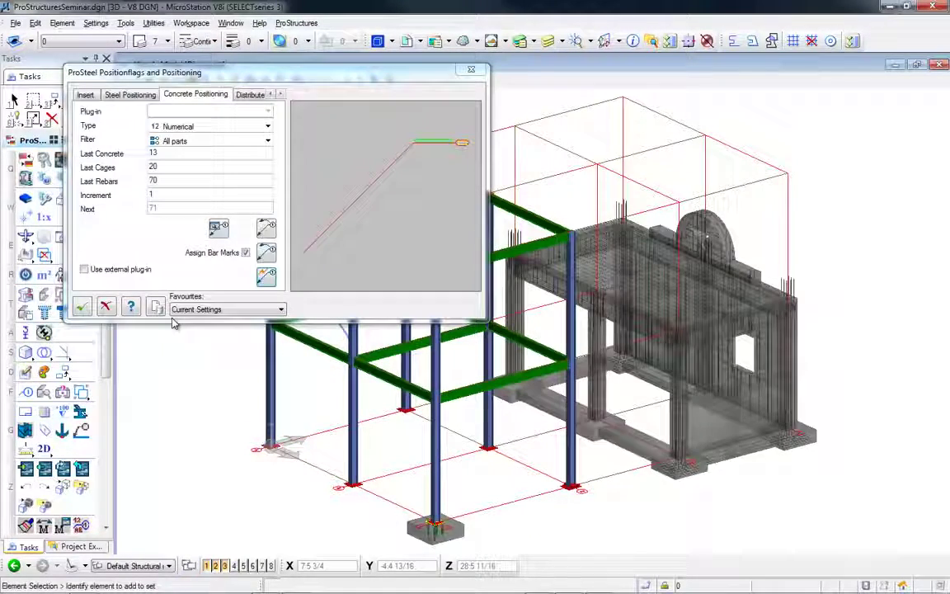
click(106, 309)
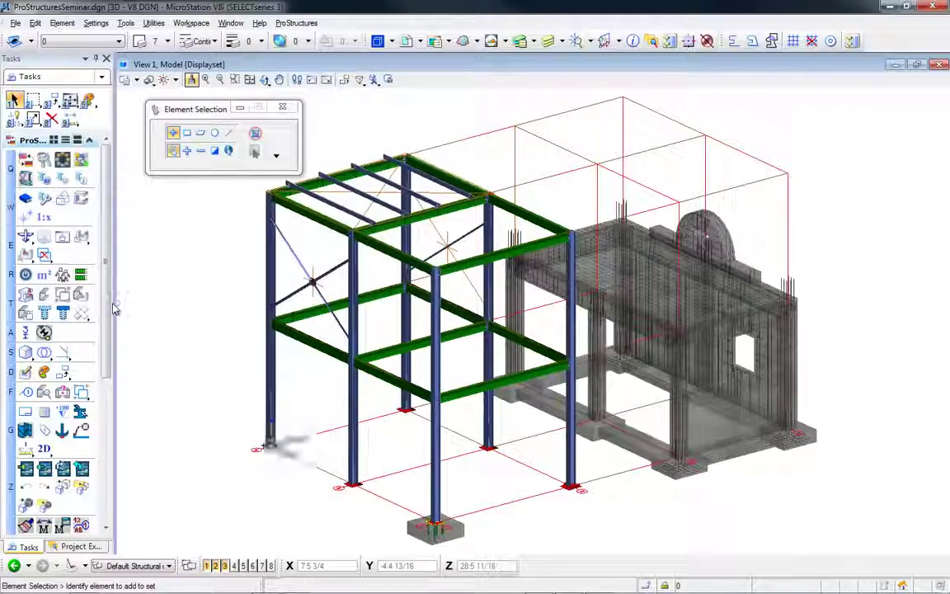
- Create a steel partlist database from the entire 3D model with output file Steel.mdb and bring up the ProStructures Partlist window
drag(106, 312, 92, 465)
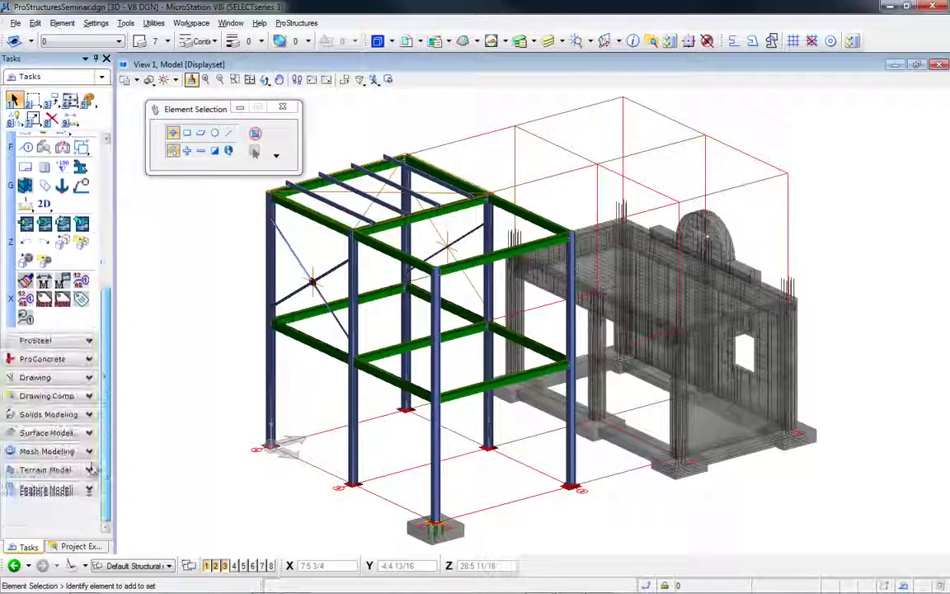
click(47, 342)
click(26, 239)
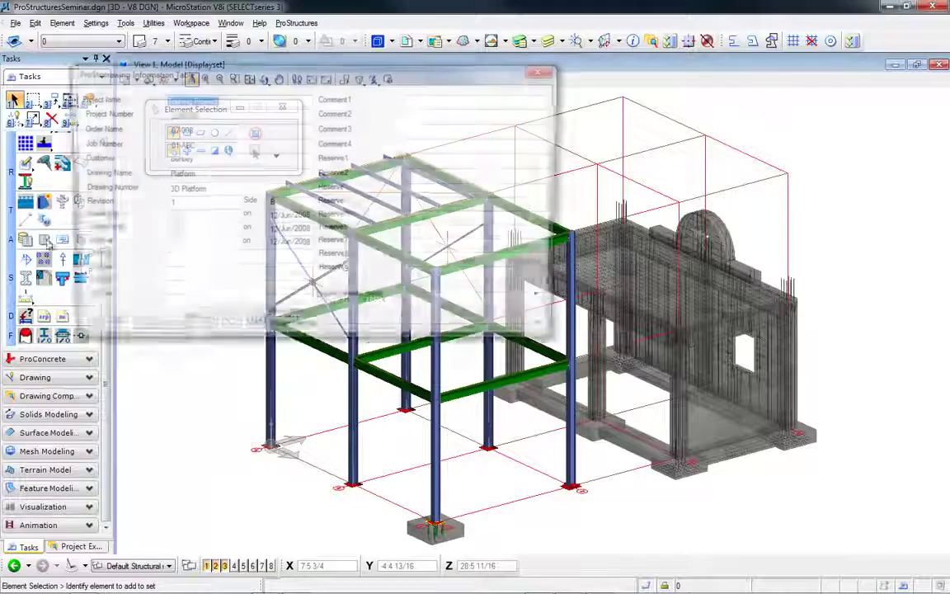
click(81, 329)
click(34, 101)
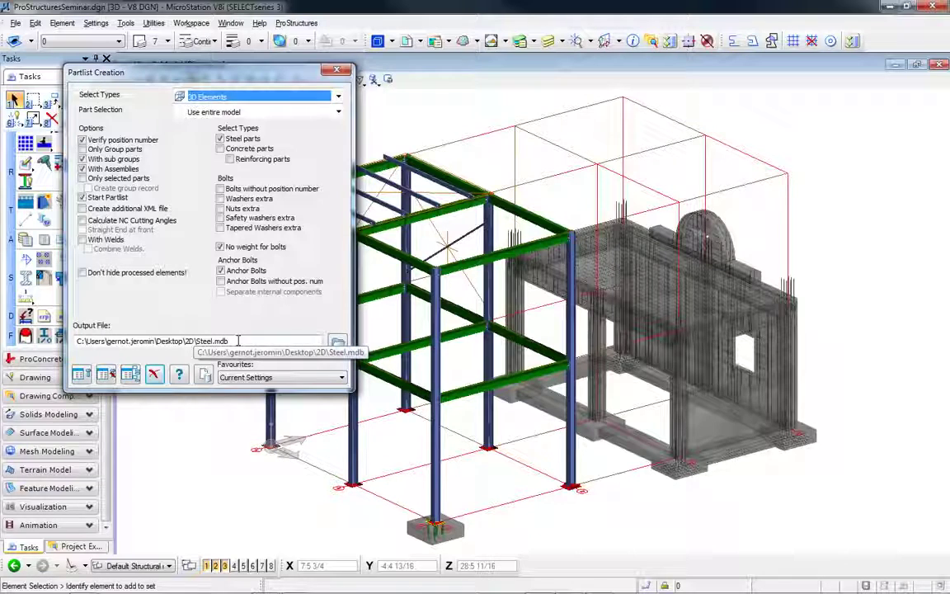
drag(237, 341, 196, 344)
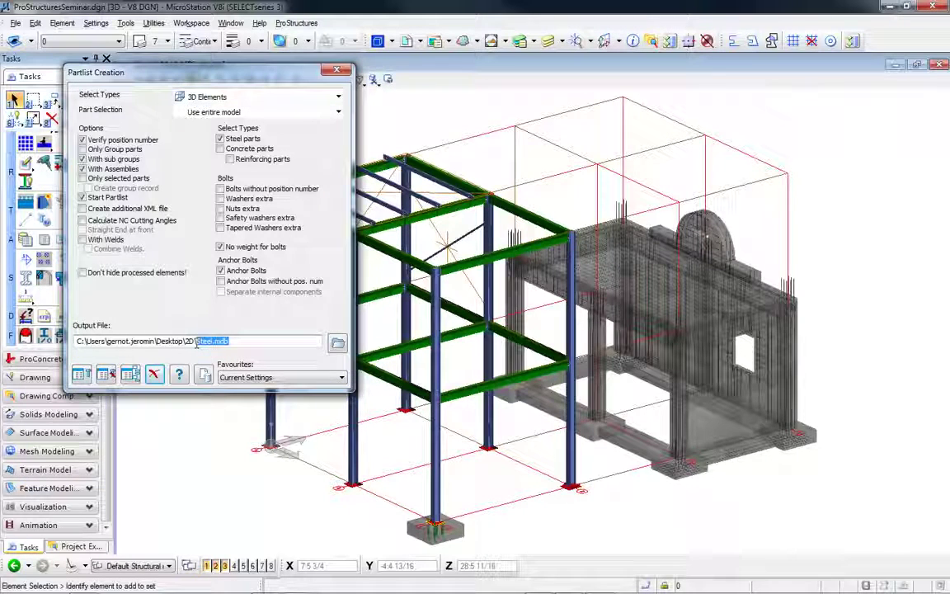
click(103, 373)
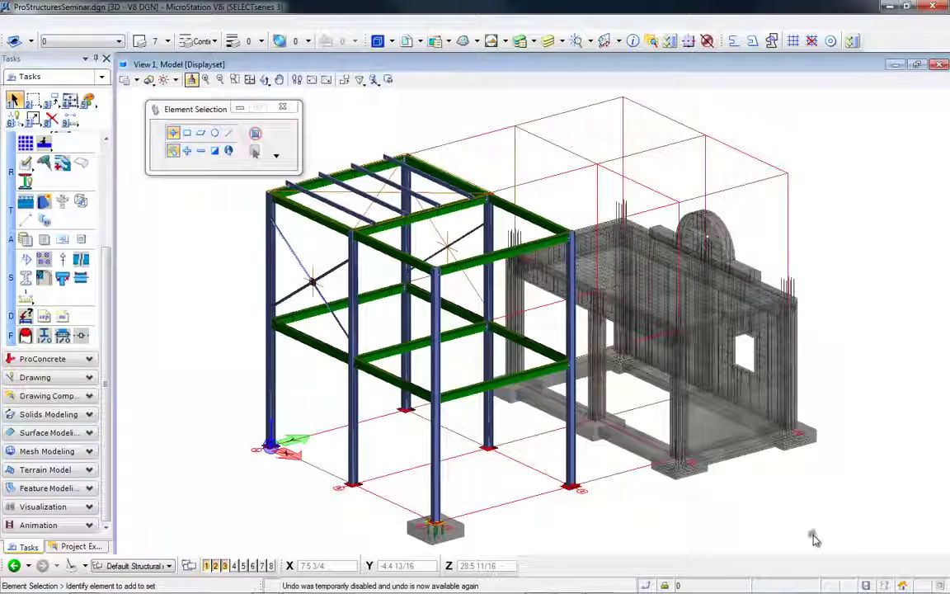
key(alt+Tab)
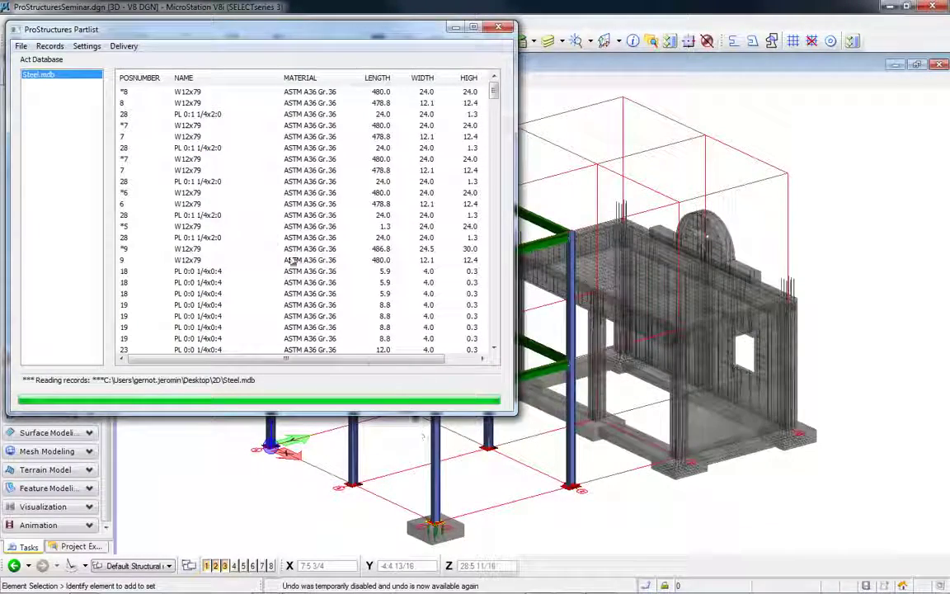
- Generate a single-part list from BEN_Groups_shippinglist_with_bolts_V.lst as a preview, review its header and part rows up close, and close it
click(123, 46)
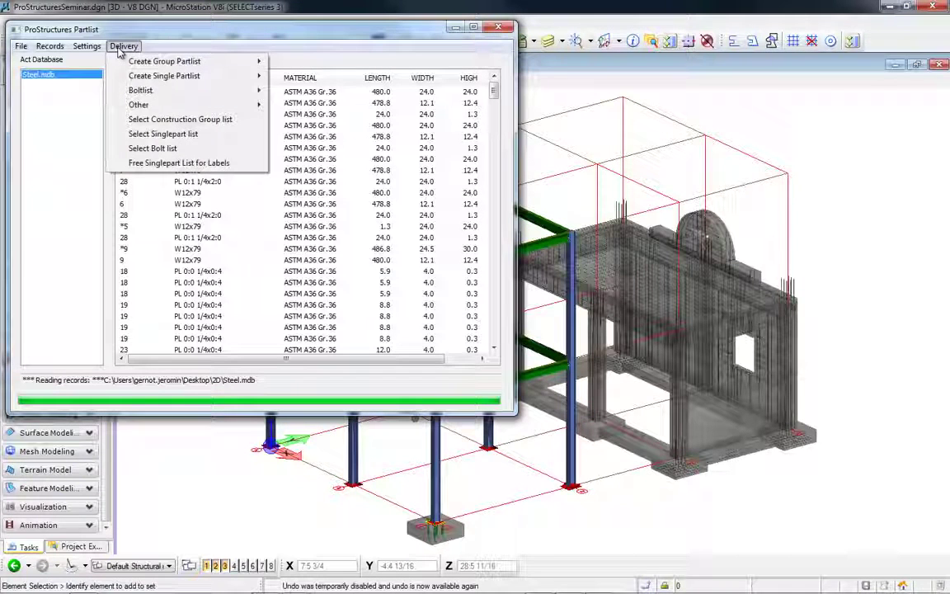
click(163, 134)
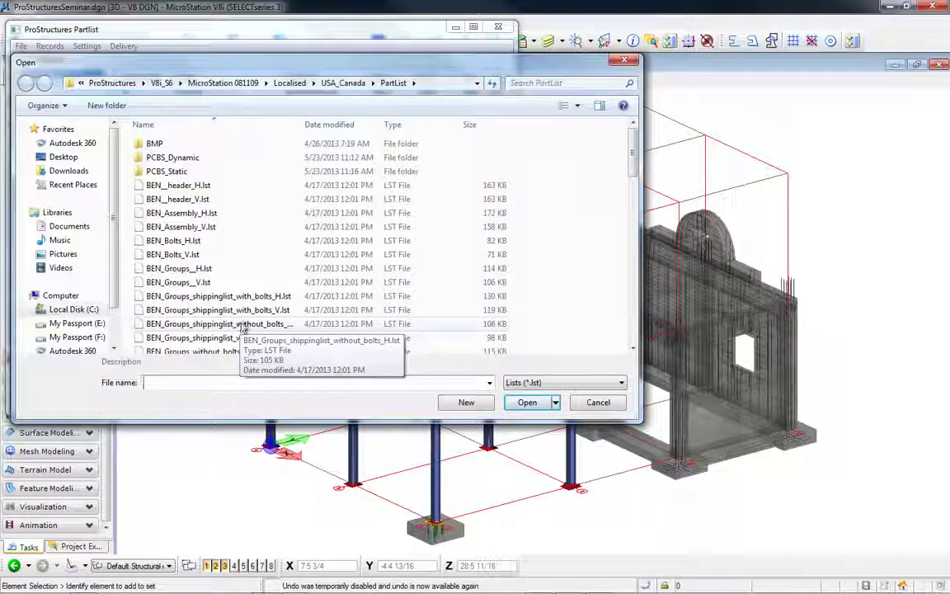
click(247, 310)
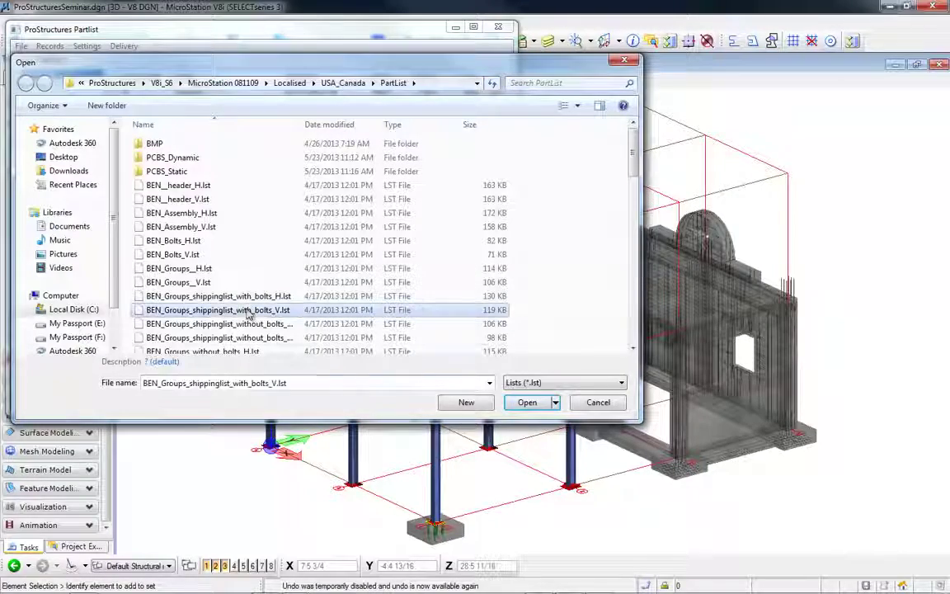
click(522, 402)
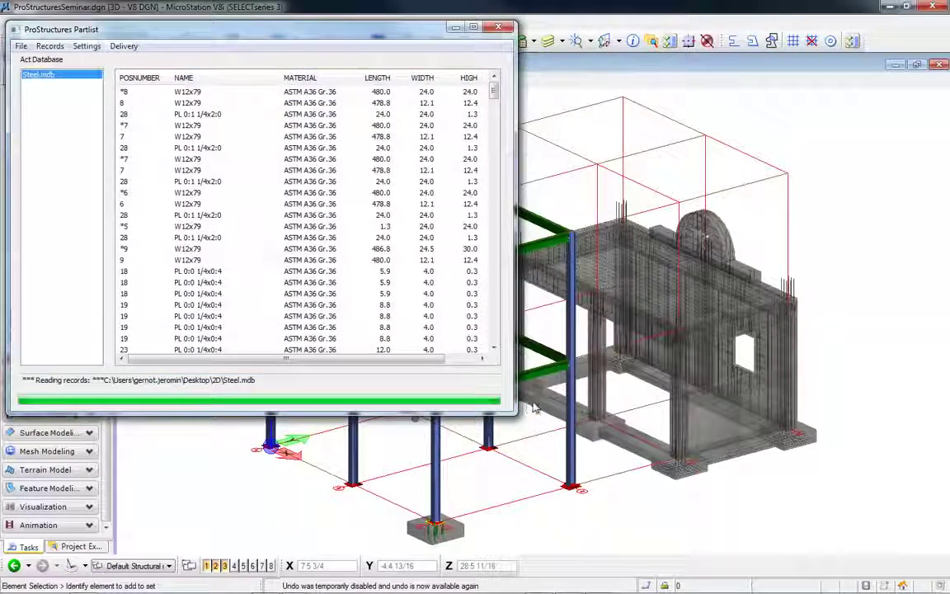
click(281, 133)
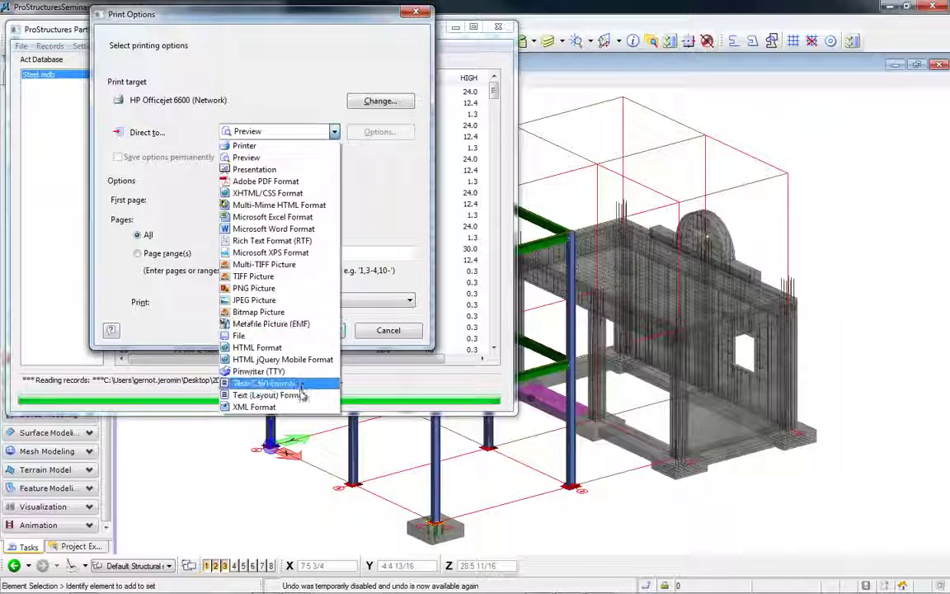
click(246, 157)
click(306, 328)
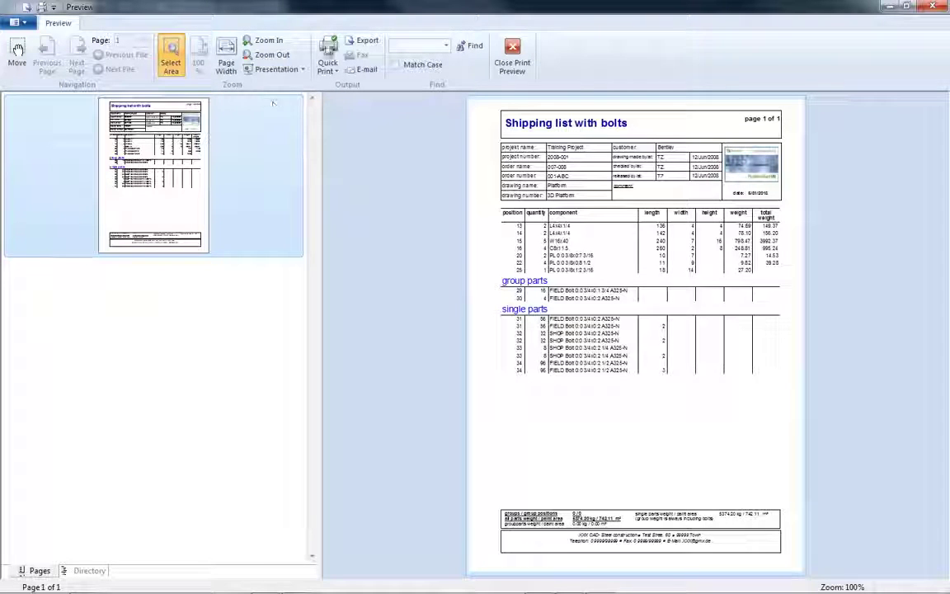
click(264, 40)
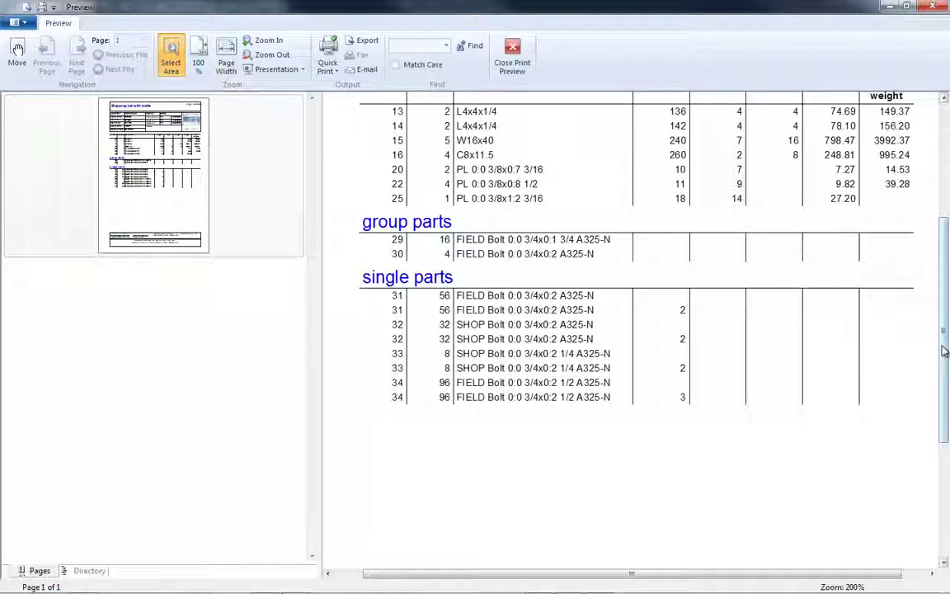
drag(941, 329, 943, 265)
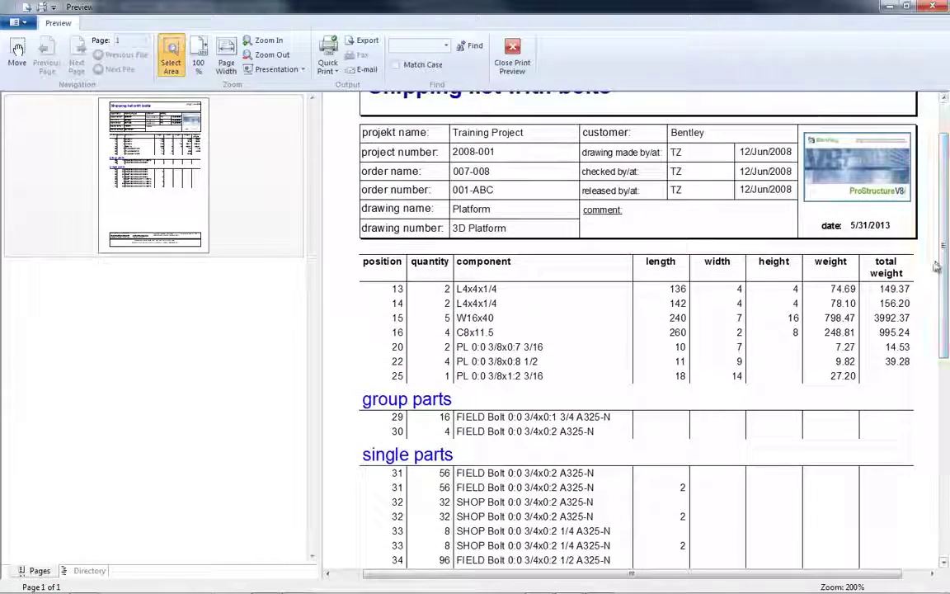
click(933, 7)
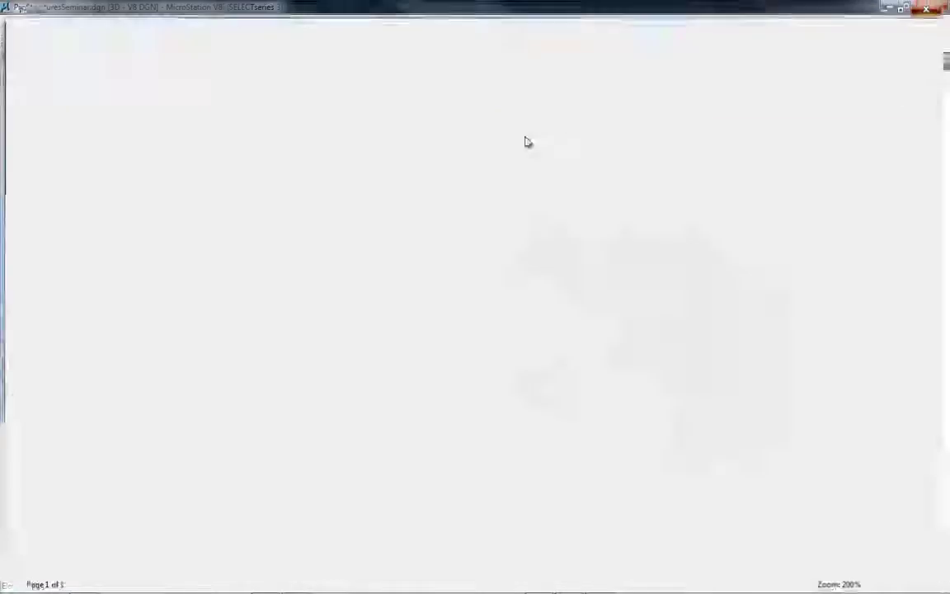
- Generate a single-part list from BEN_Groups_shippinglist_with_bolts_H.lst as a preview, review all its pages, and close the preview and partlist
click(123, 46)
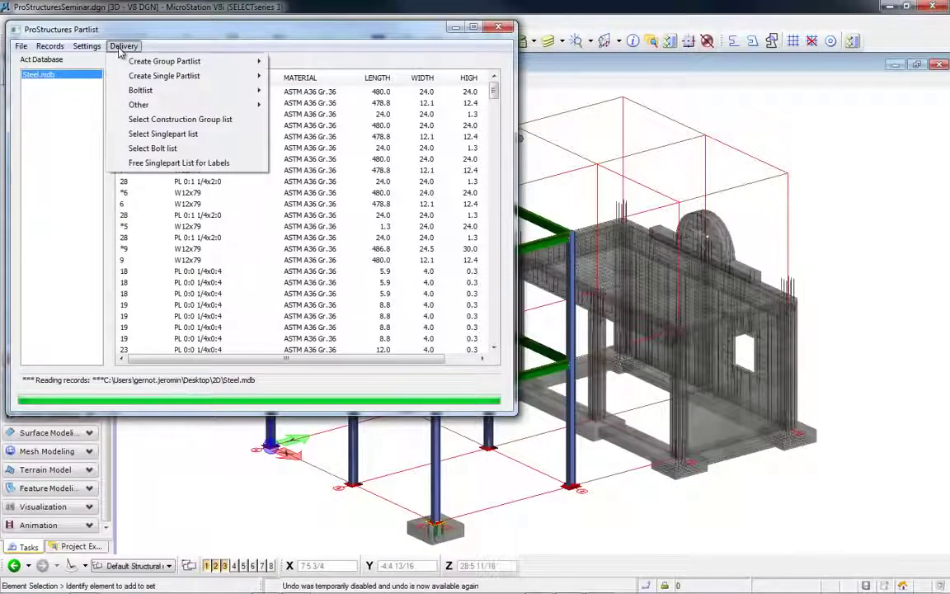
click(169, 134)
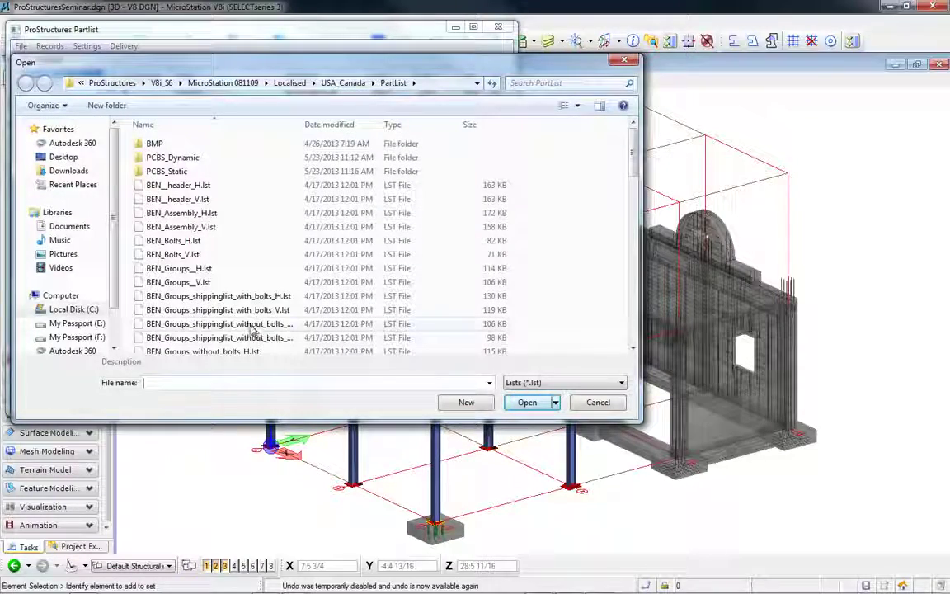
click(252, 296)
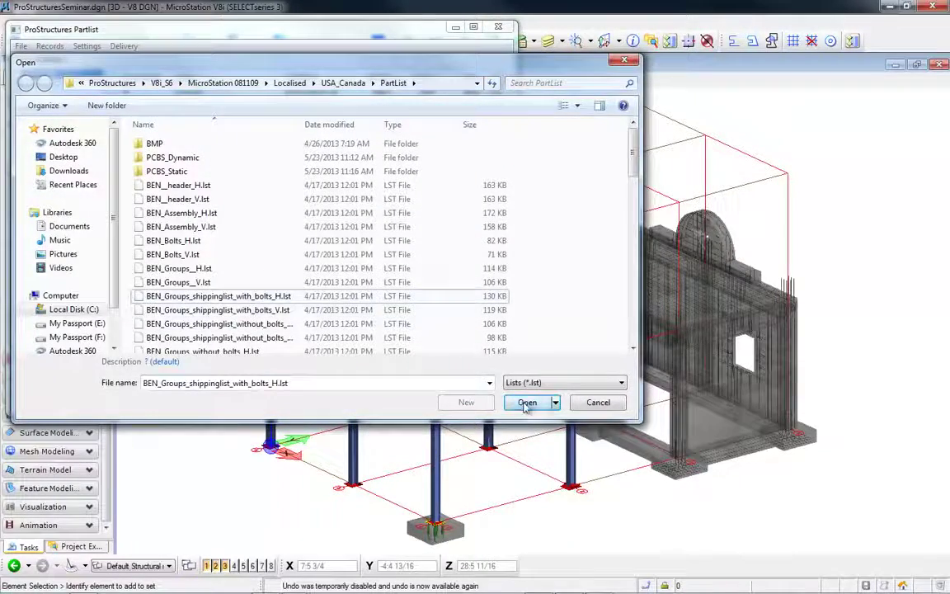
click(526, 403)
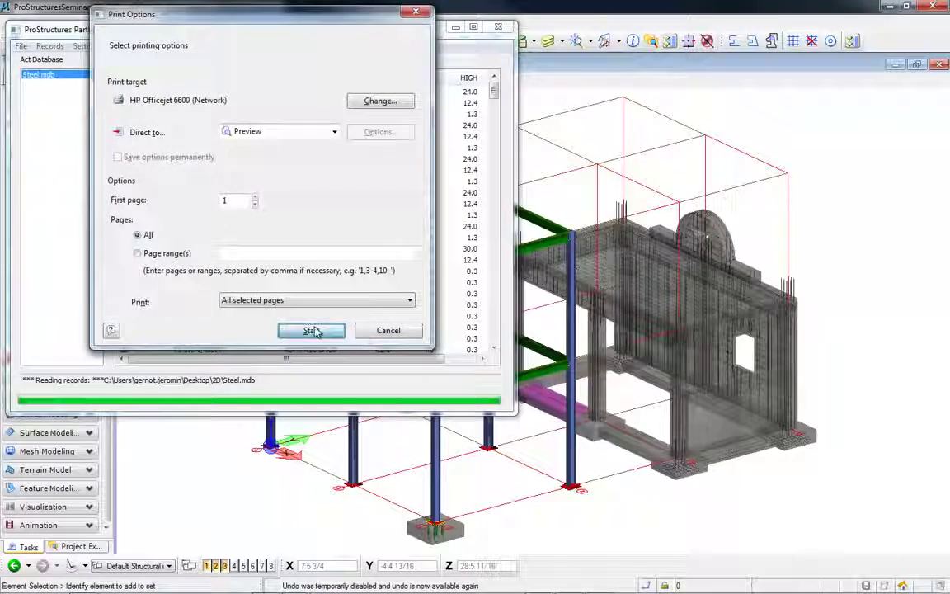
click(312, 329)
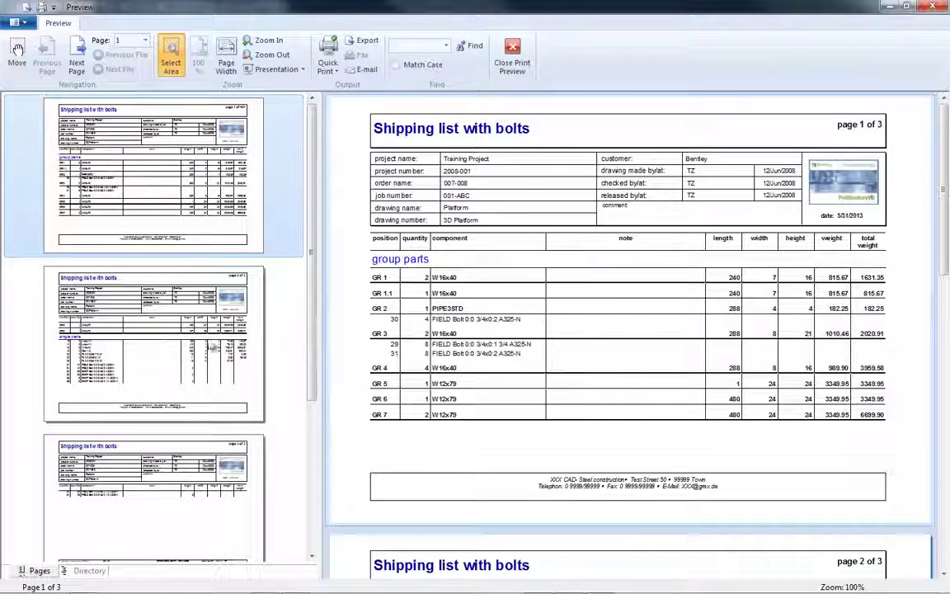
click(186, 314)
click(266, 448)
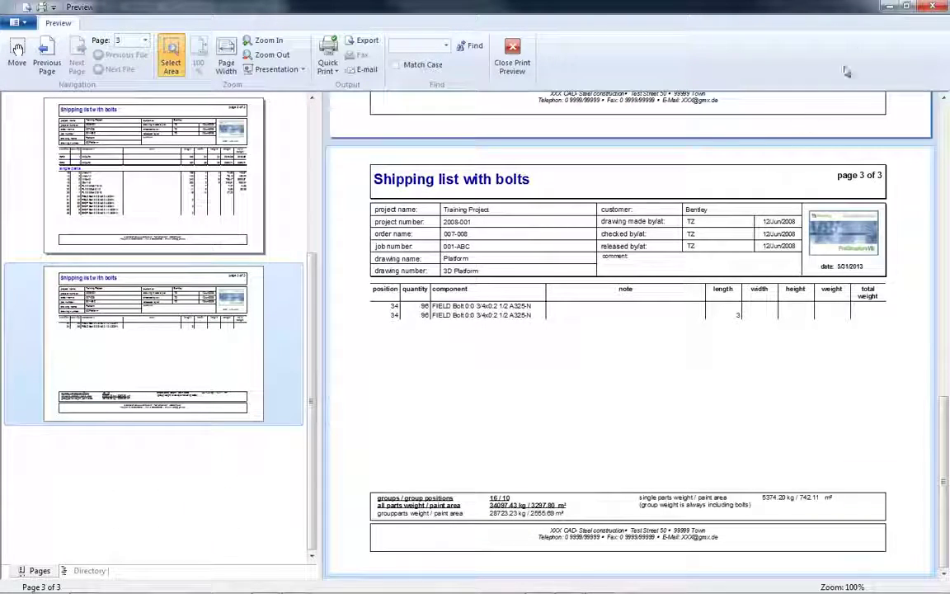
click(932, 8)
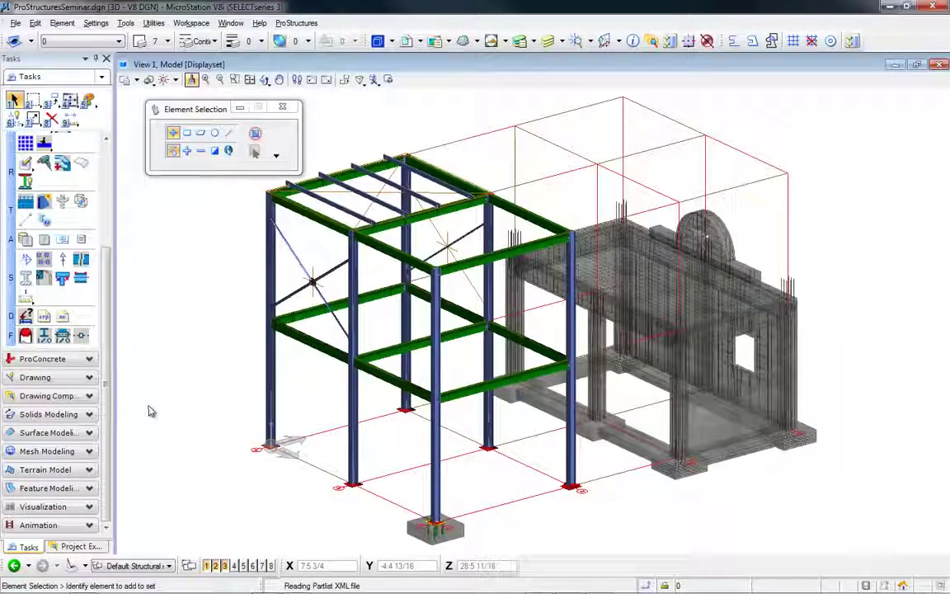
- Create the ProConcrete partlist database BendingBarSchedule.mdb from 3D elements, covering all element types and all parts in the model
click(47, 358)
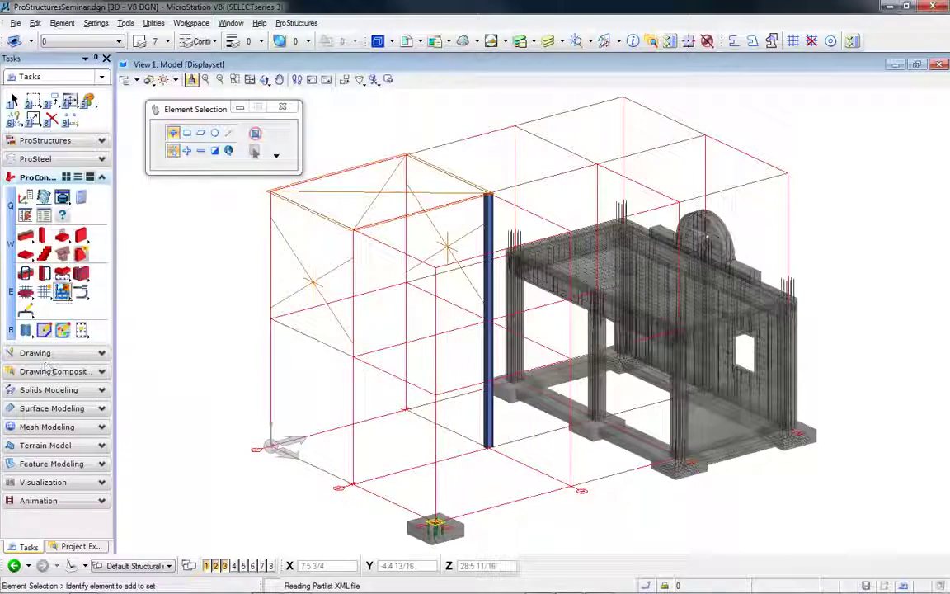
click(63, 198)
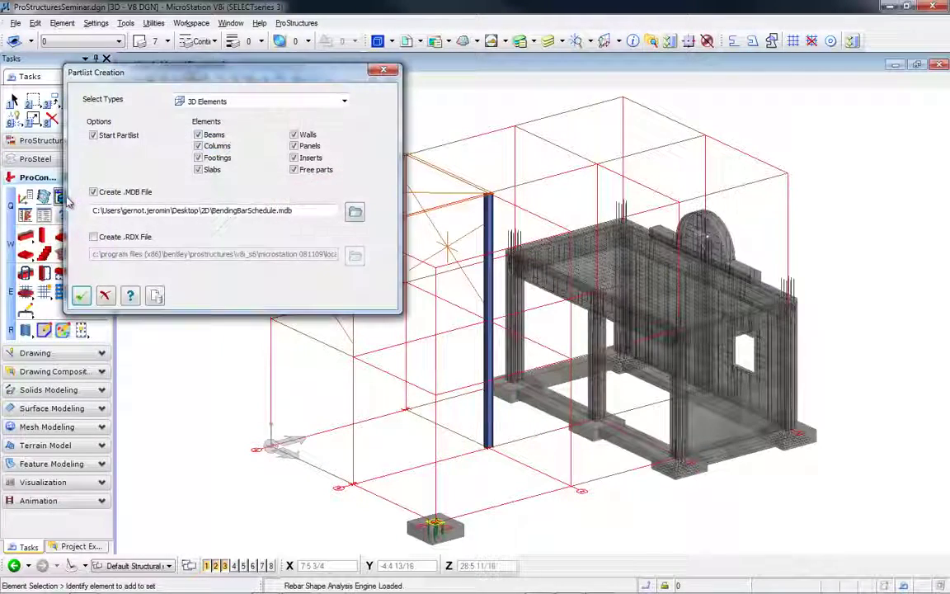
click(81, 295)
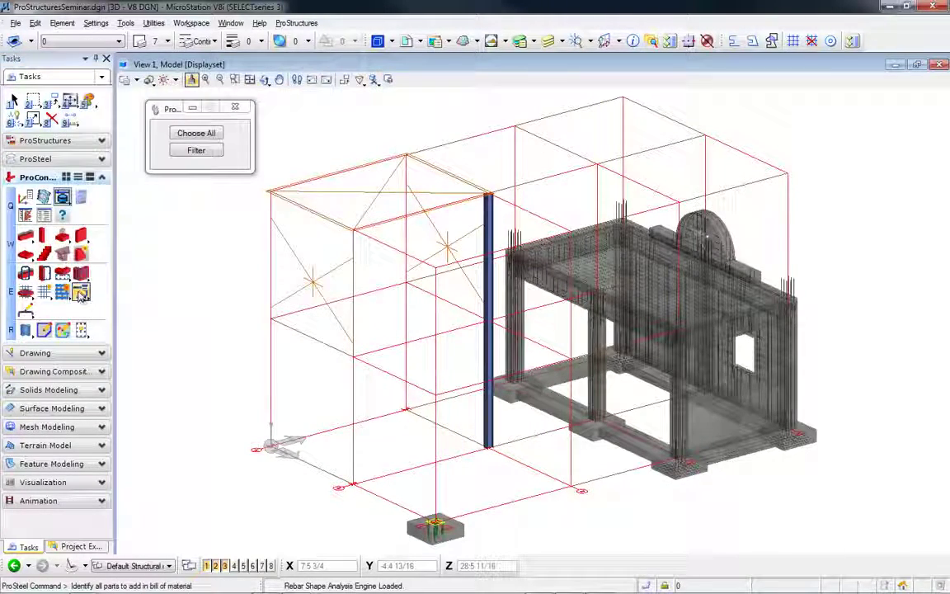
click(206, 134)
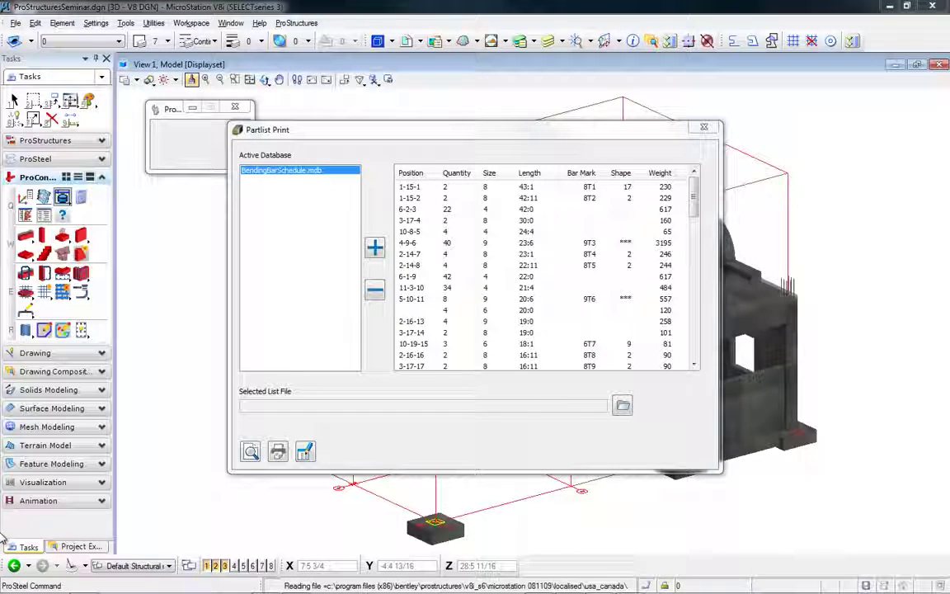
- Load the PC3D Dynamic Bar Bending Schedule - Type 1 list from the PCBS_Dynamic folder and output the schedule as a preview
click(622, 405)
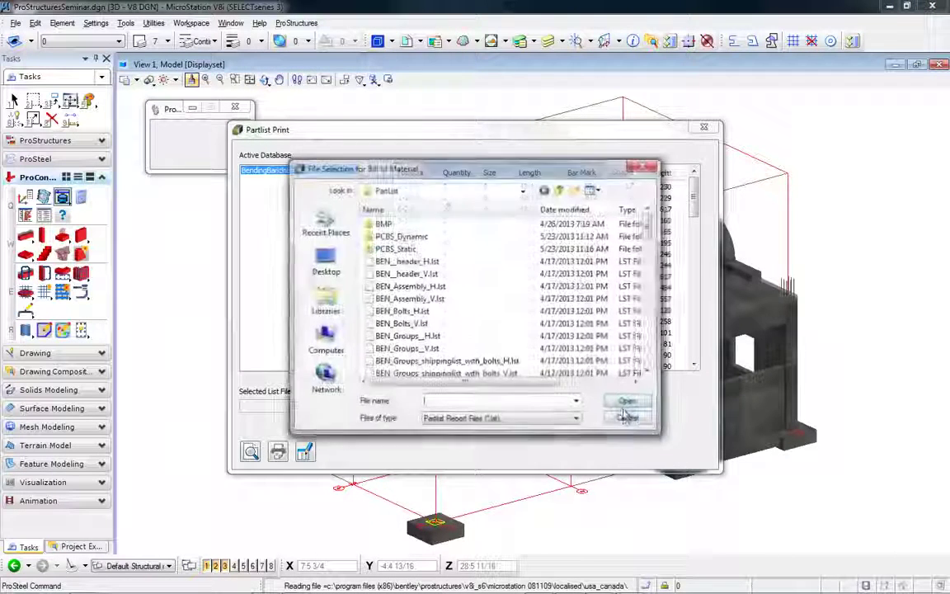
double_click(420, 237)
click(498, 287)
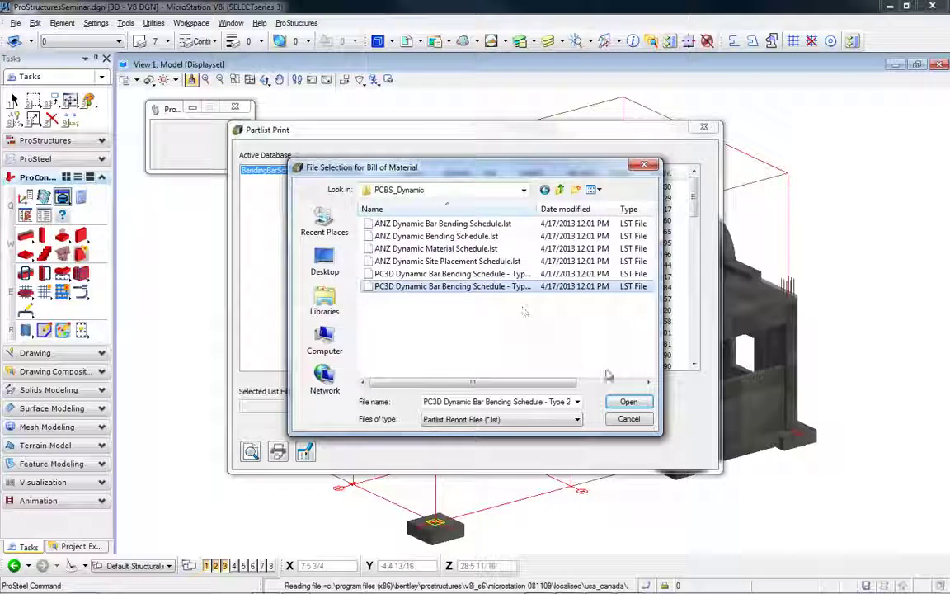
click(474, 273)
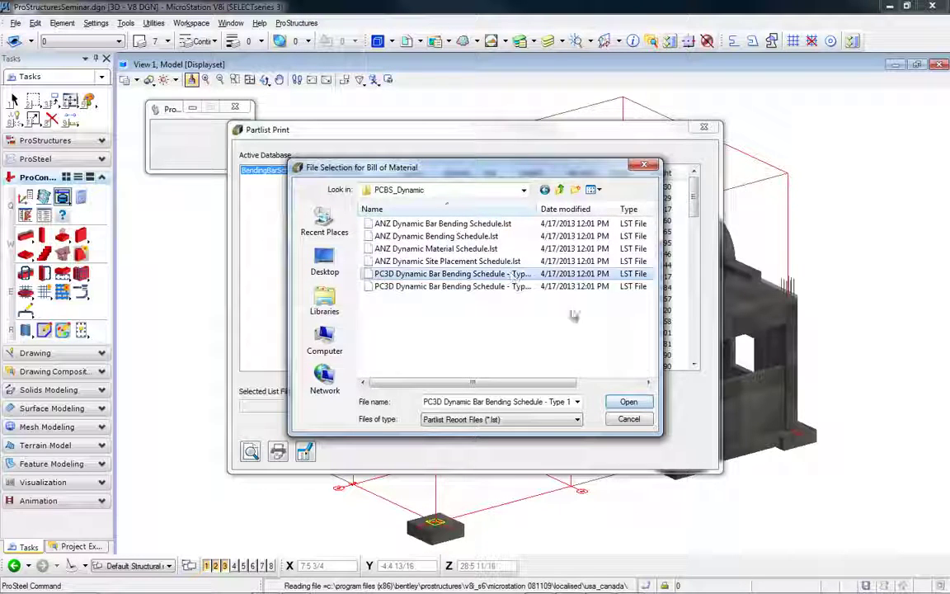
click(629, 402)
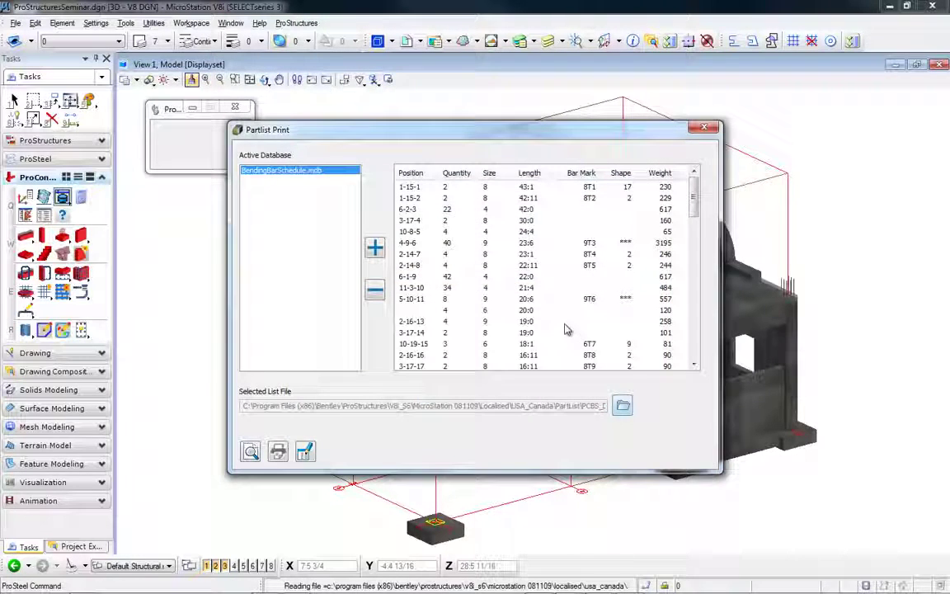
click(277, 451)
click(683, 460)
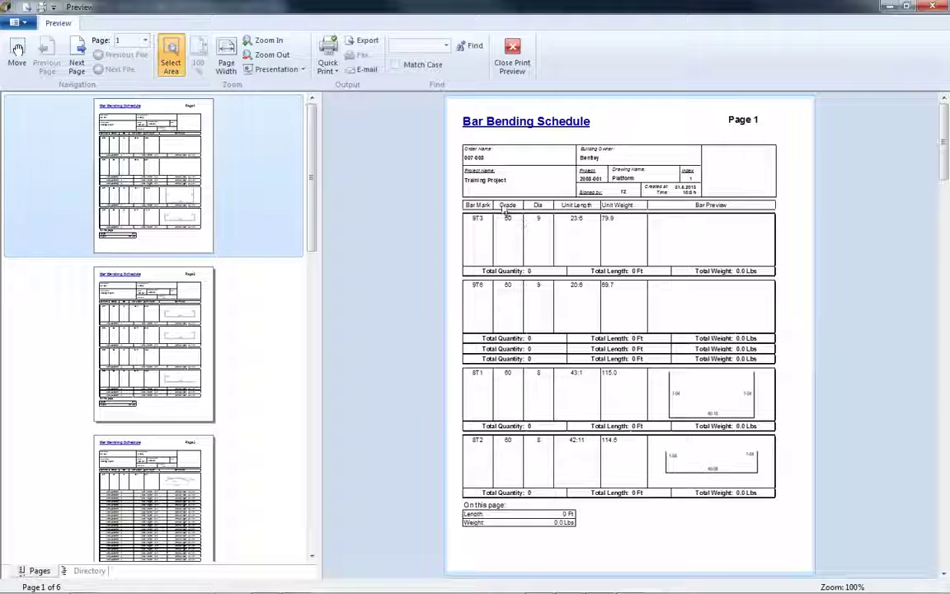
- Examine the bar marks, totals and bar shape drawings on pages 1, 2 and 4 of the bar bending schedule, then leave the preview
click(267, 41)
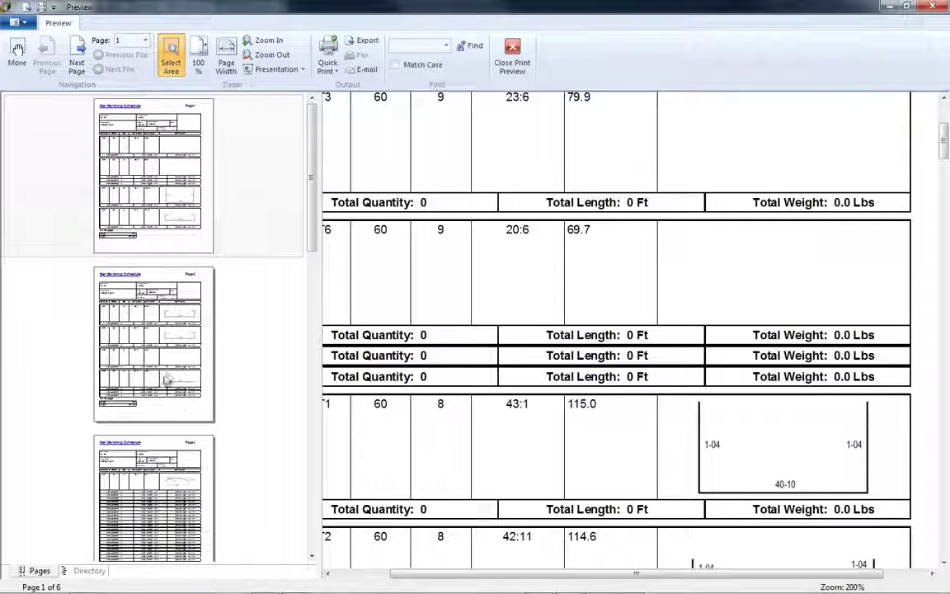
click(153, 340)
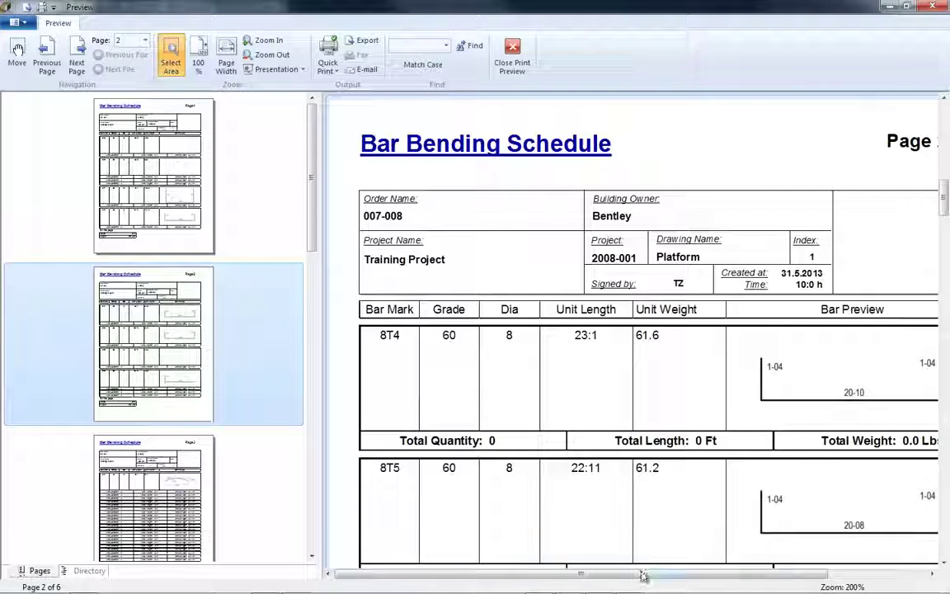
drag(643, 576, 693, 584)
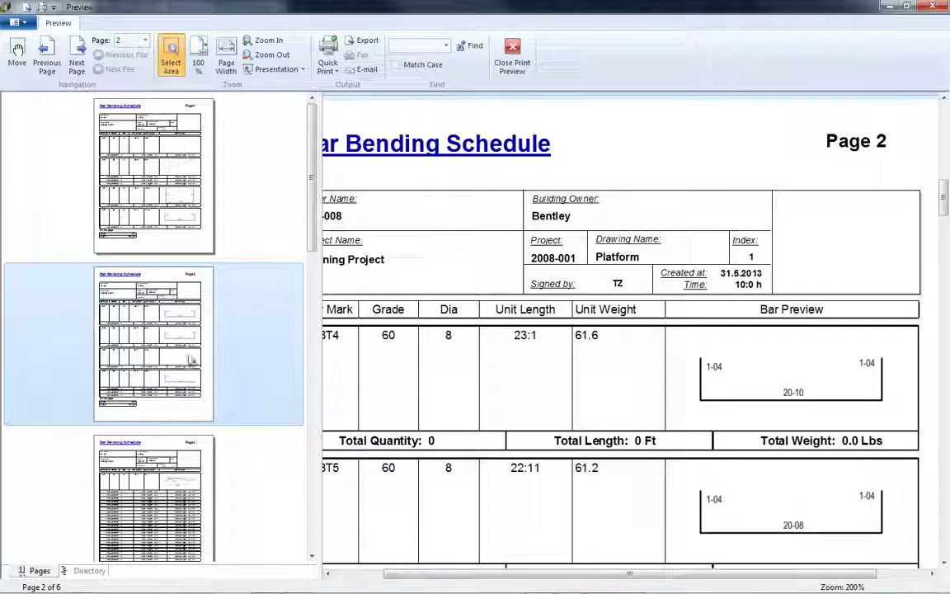
drag(316, 213, 312, 320)
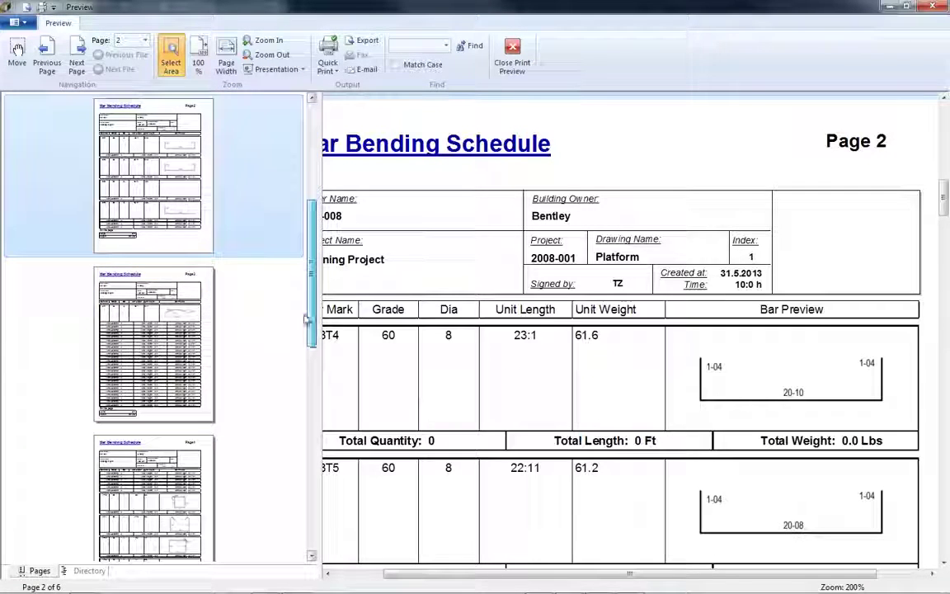
click(144, 385)
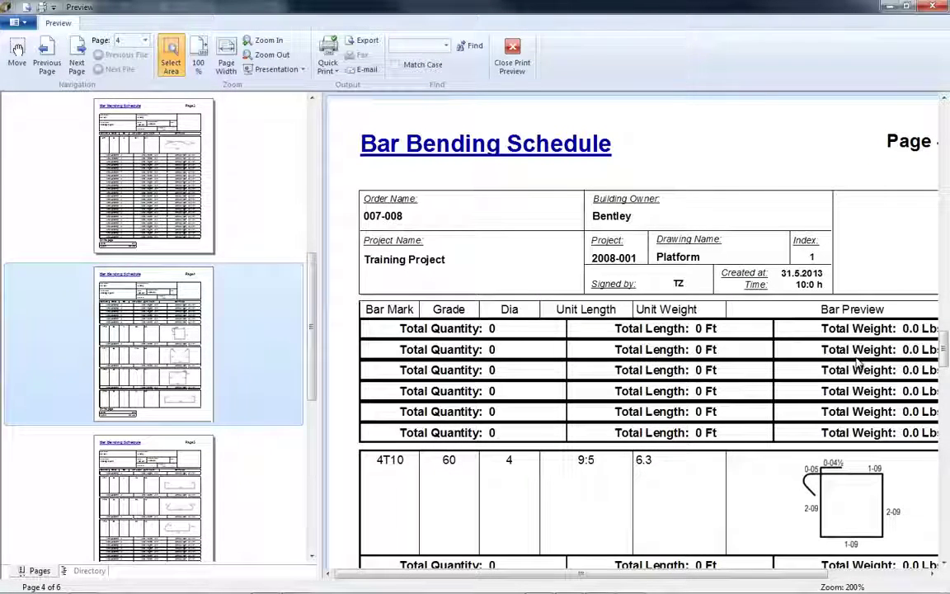
scroll(144, 384, down, 3)
drag(945, 340, 945, 398)
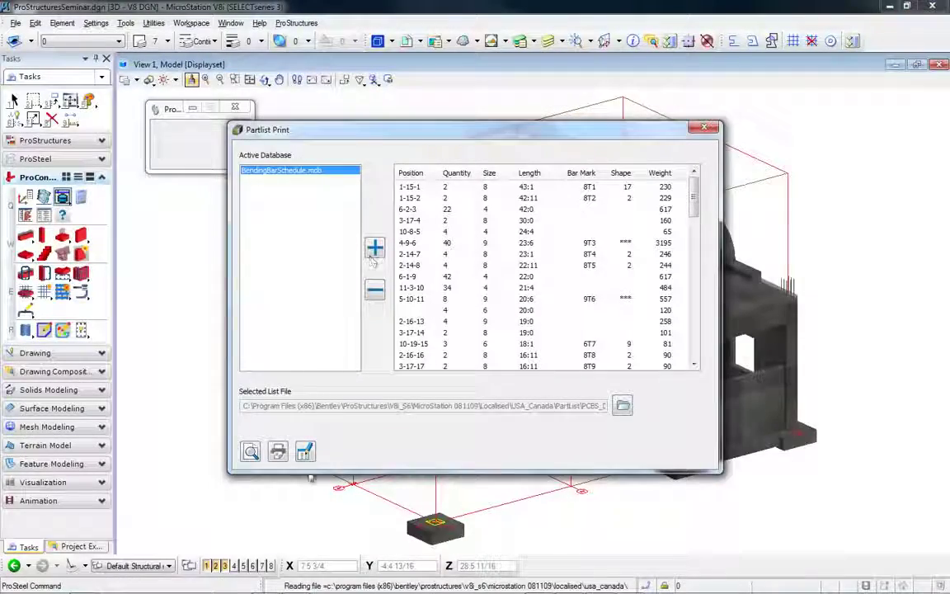
- In the bar bending schedule's list layout, replace the header picture with BentleyLOGO_4C_complete.tif from the Bentley pictures folder, and save and close the layout
click(305, 451)
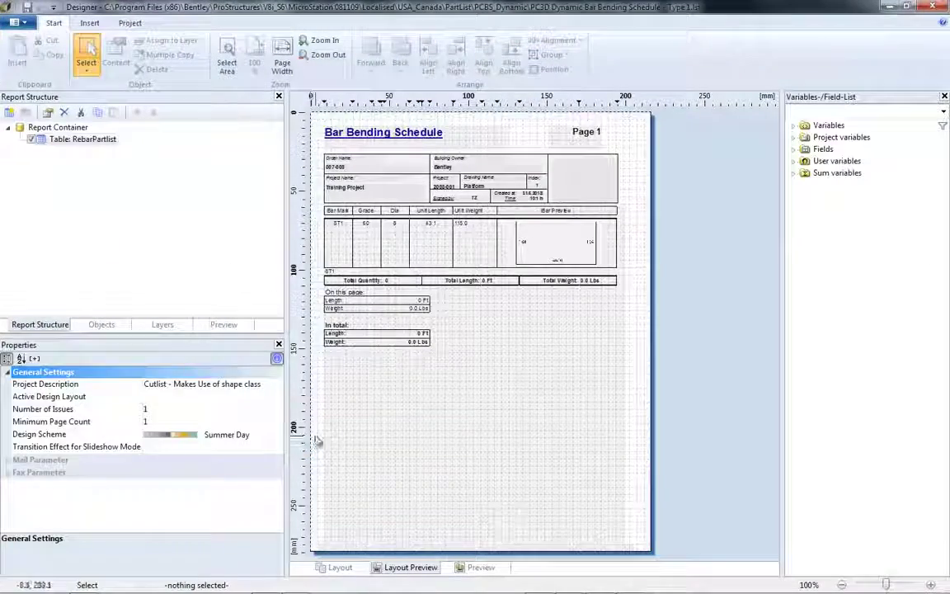
double_click(586, 176)
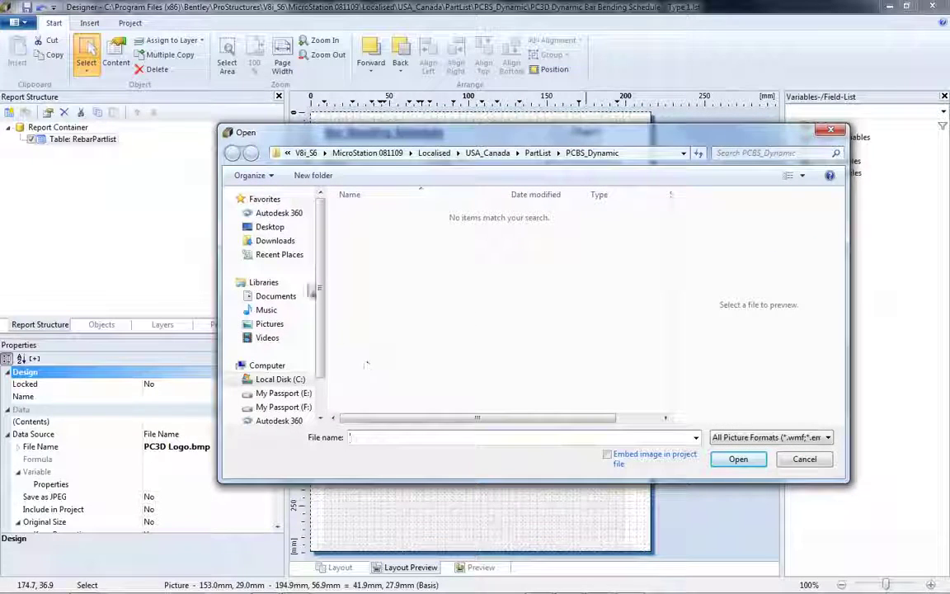
click(252, 226)
double_click(581, 289)
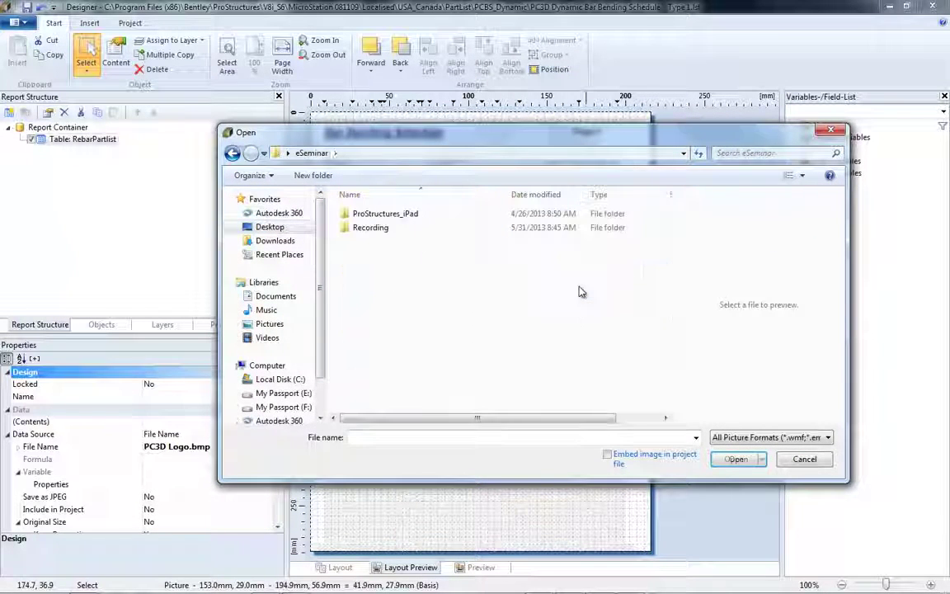
click(279, 326)
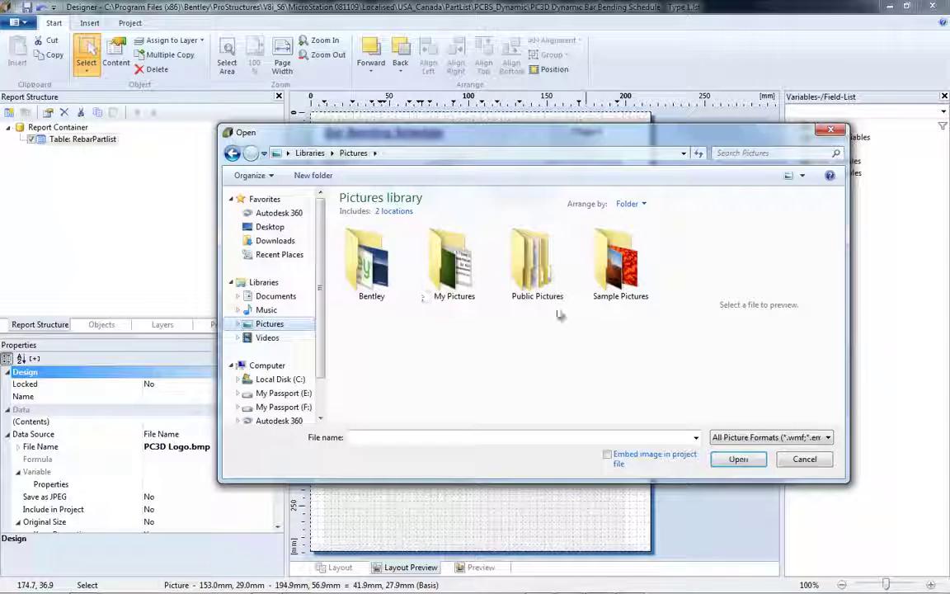
double_click(372, 293)
click(371, 265)
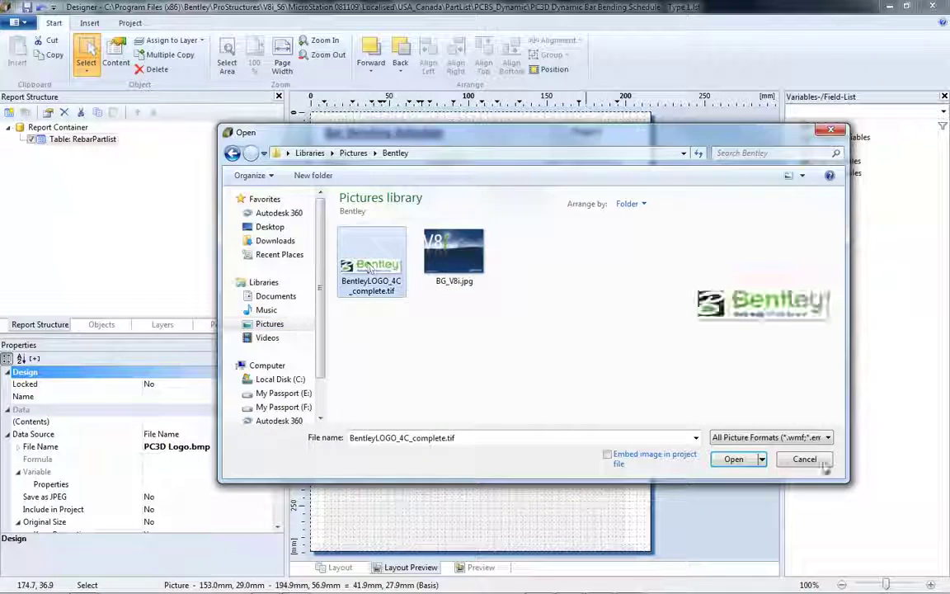
click(747, 459)
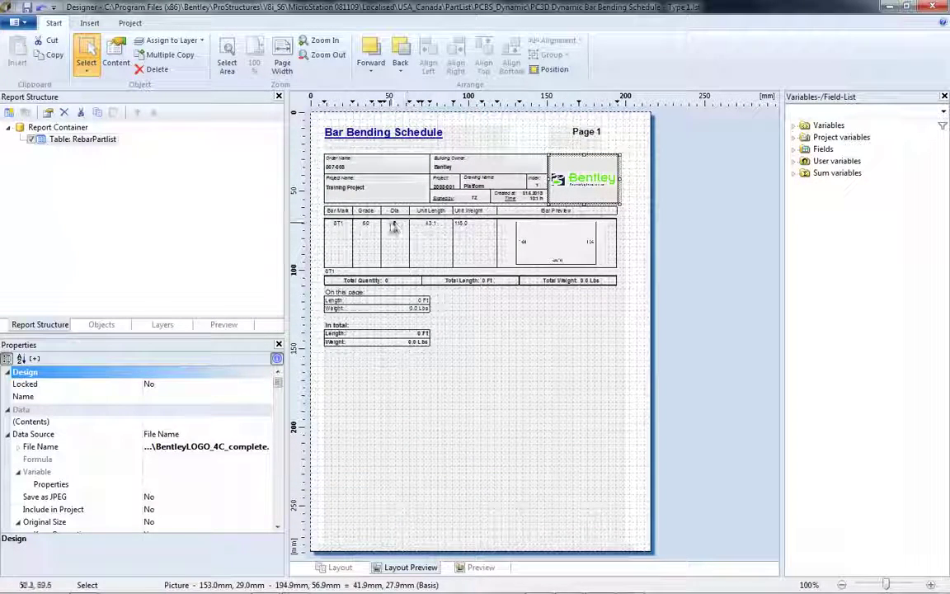
click(932, 7)
click(472, 314)
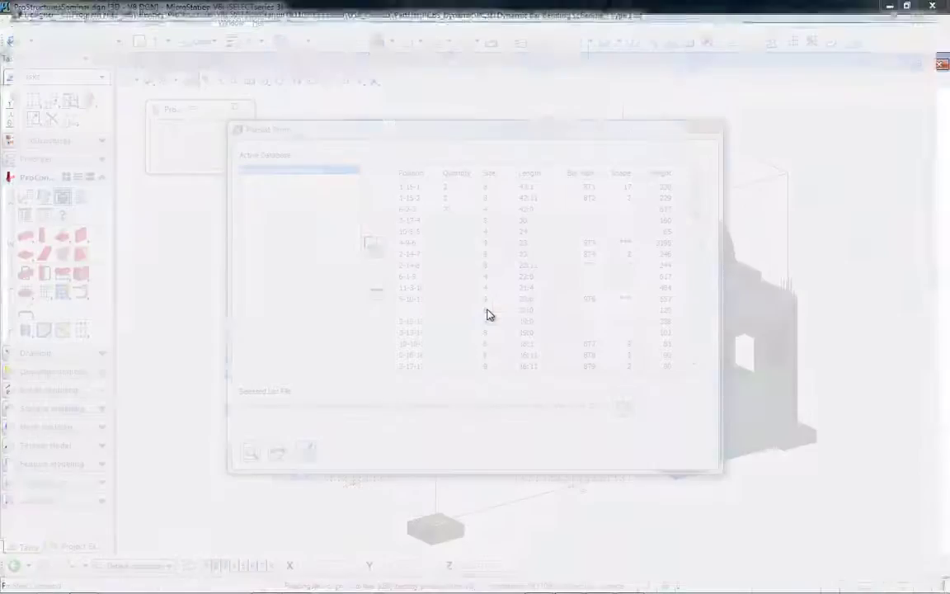
- Generate the bar bending schedule preview again to check the header logo, and close the preview and the partlist output
click(251, 452)
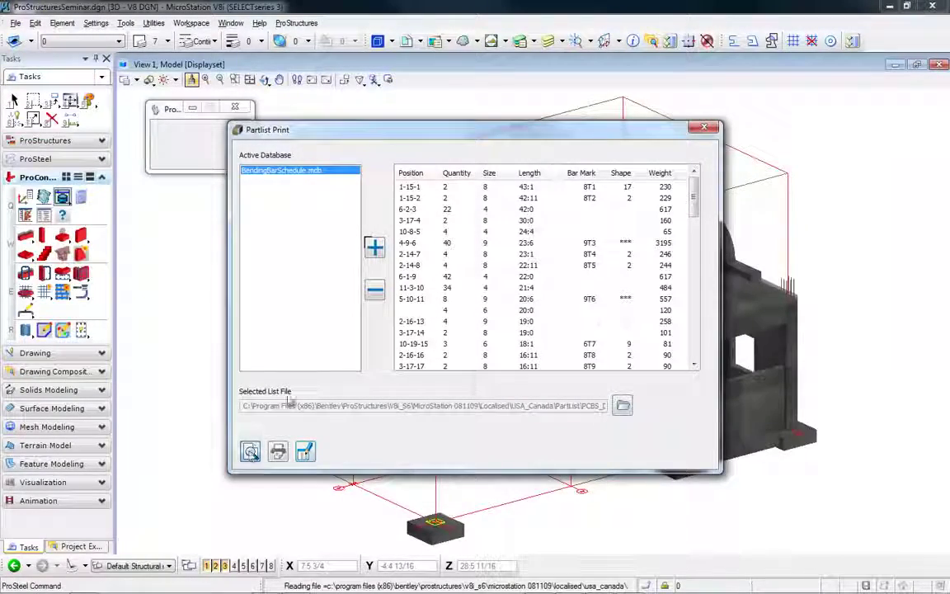
click(683, 460)
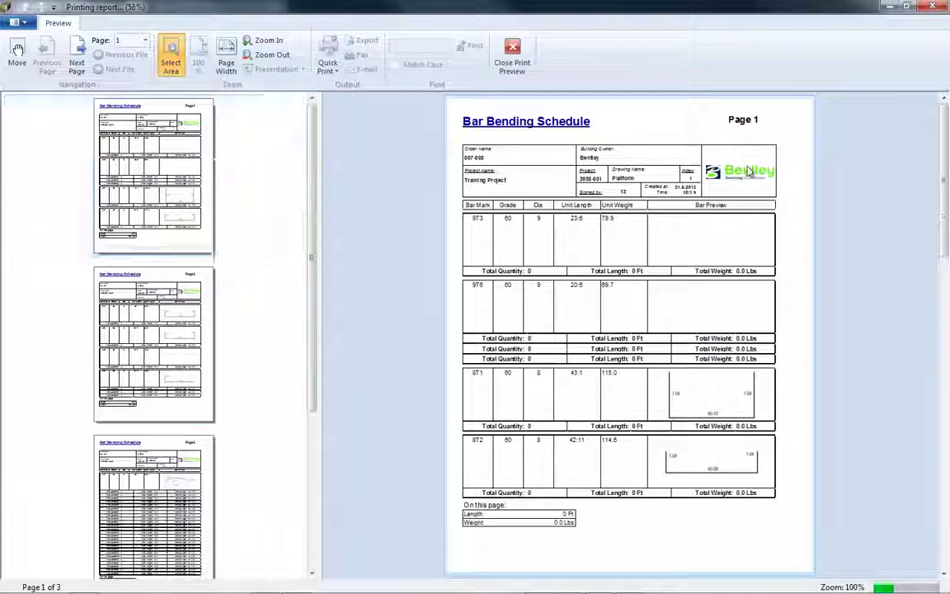
click(930, 7)
click(704, 126)
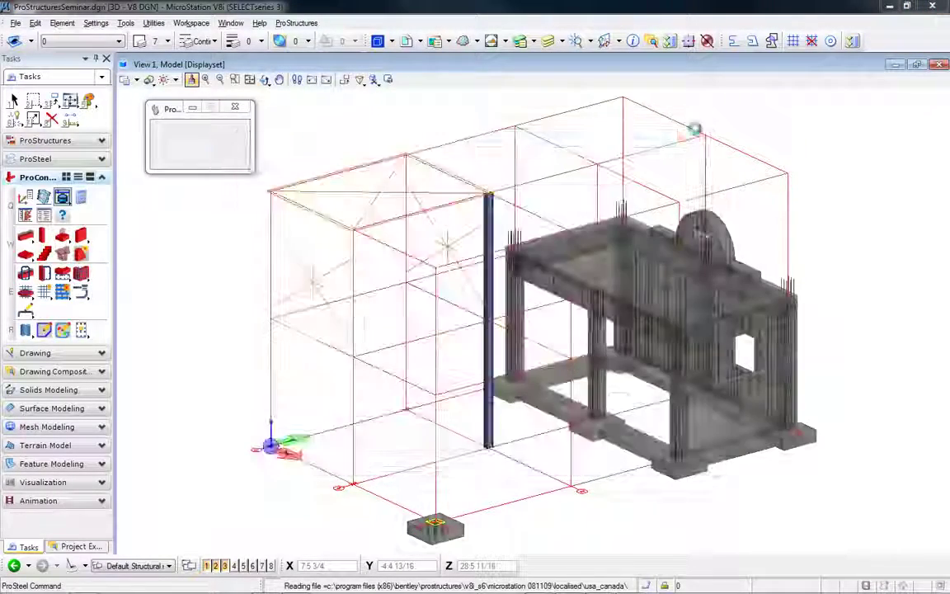
- Bring all hidden steel parts back into display in the model
click(51, 159)
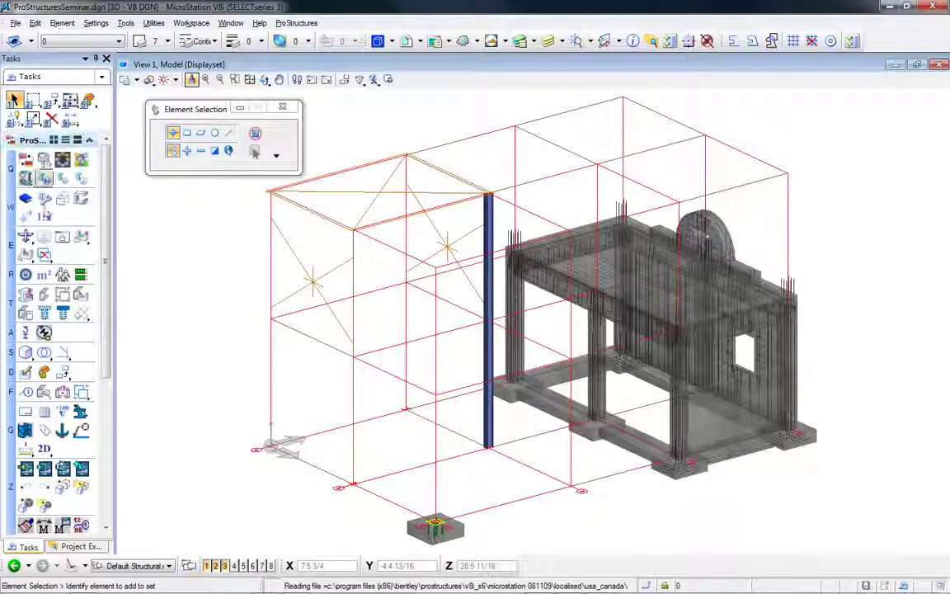
click(25, 294)
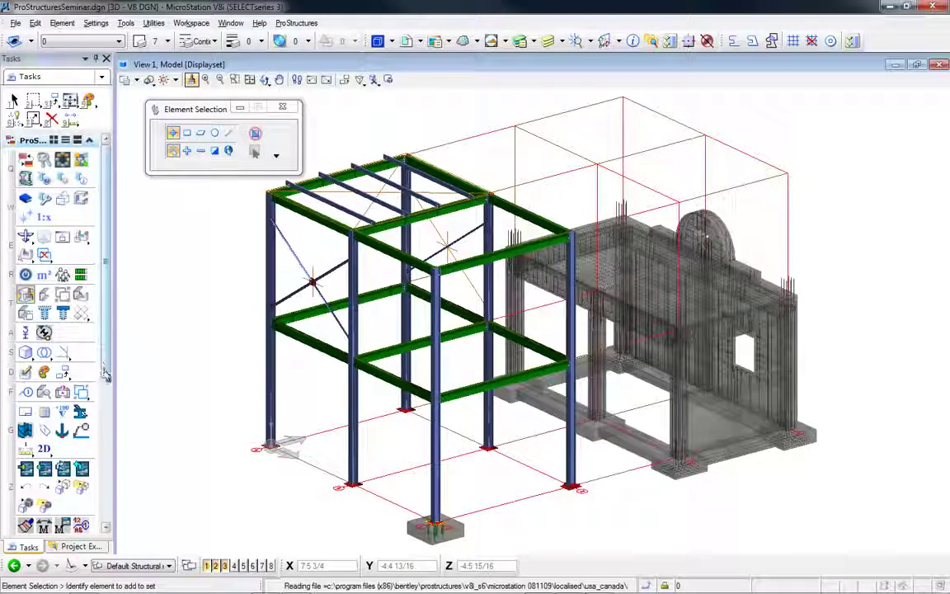
scroll(103, 408, down, 3)
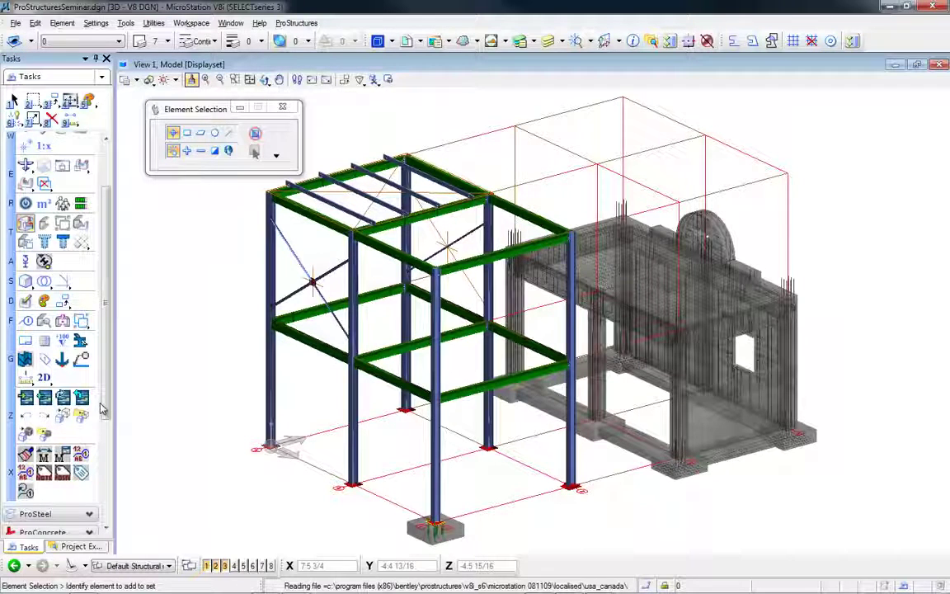
drag(103, 406, 105, 429)
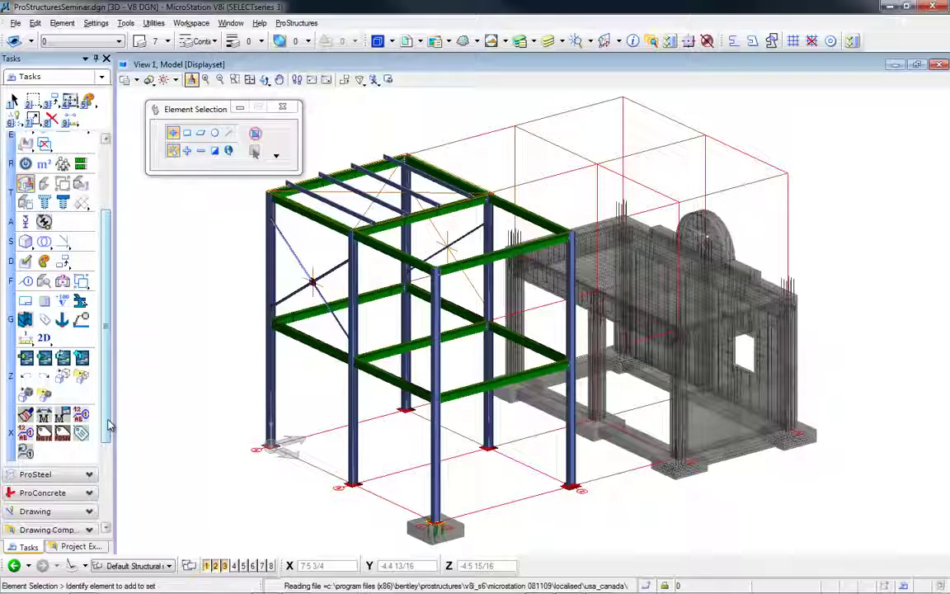
drag(110, 425, 105, 306)
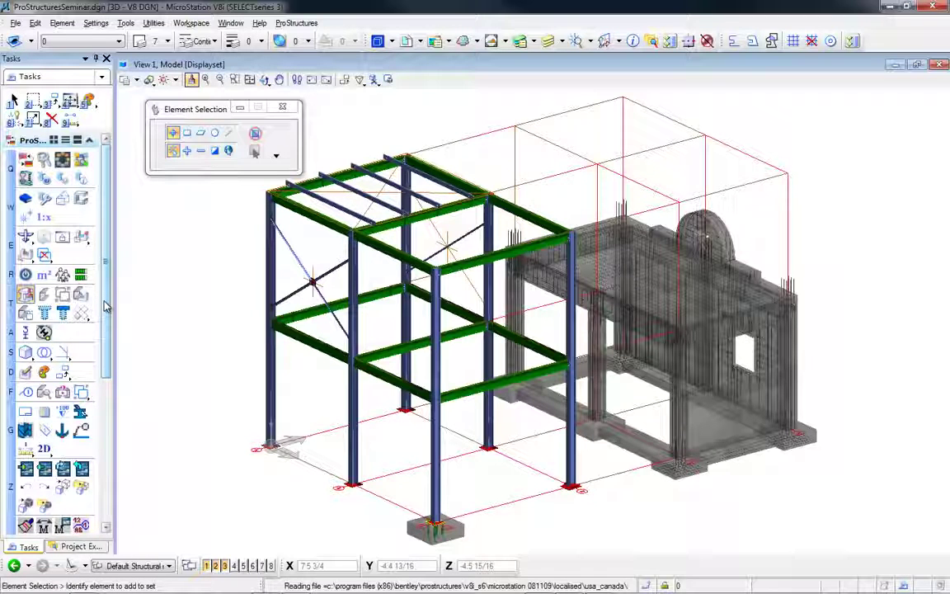
- Open the 2D DetailCenter, place it over the task tools and enlarge both its window and its detail style list
click(43, 450)
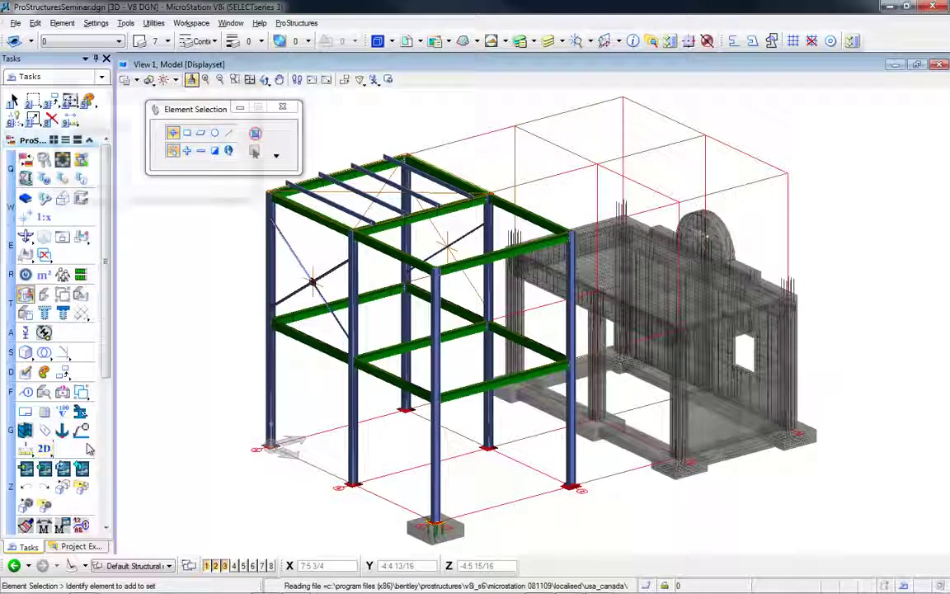
click(65, 190)
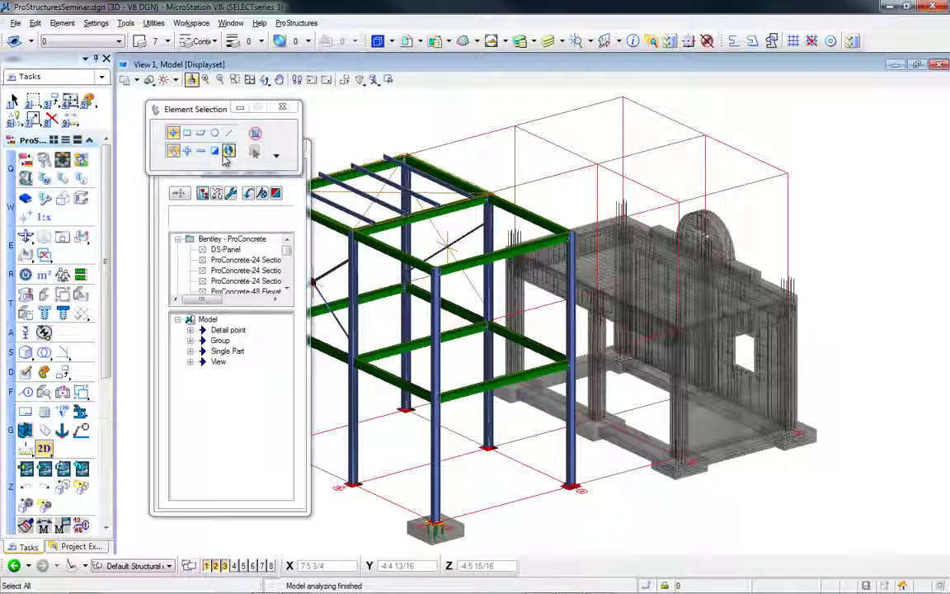
drag(213, 148, 154, 120)
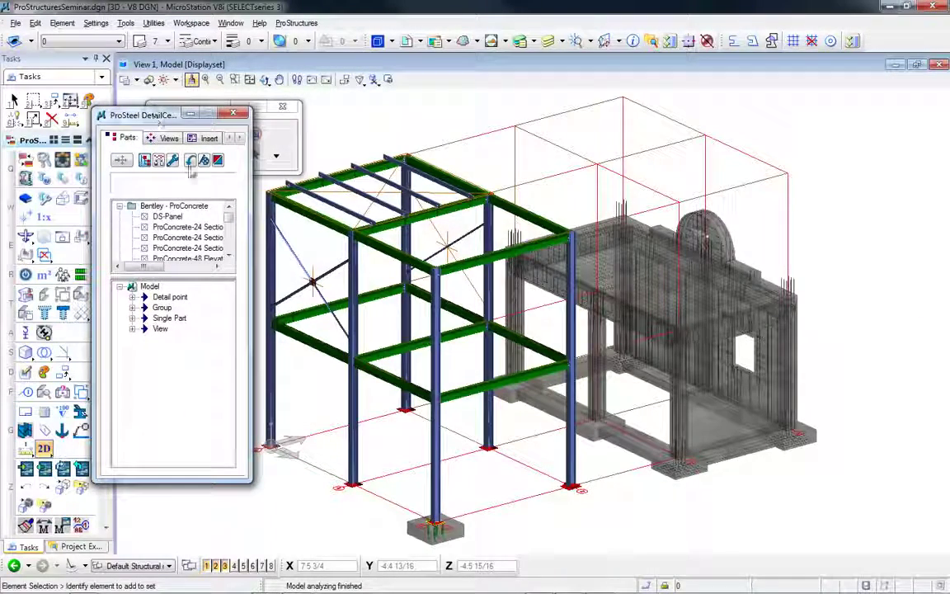
drag(94, 108, 46, 34)
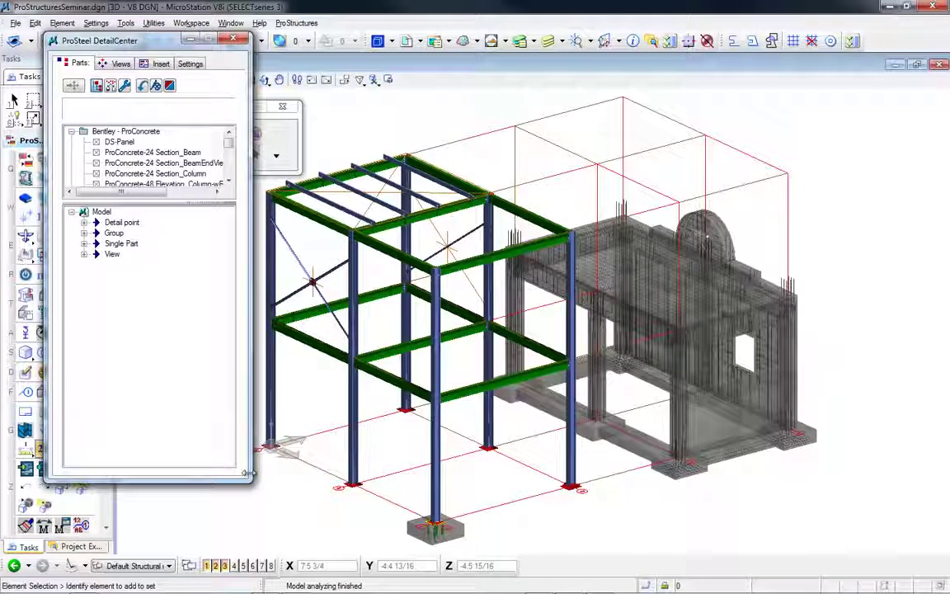
drag(248, 479, 305, 526)
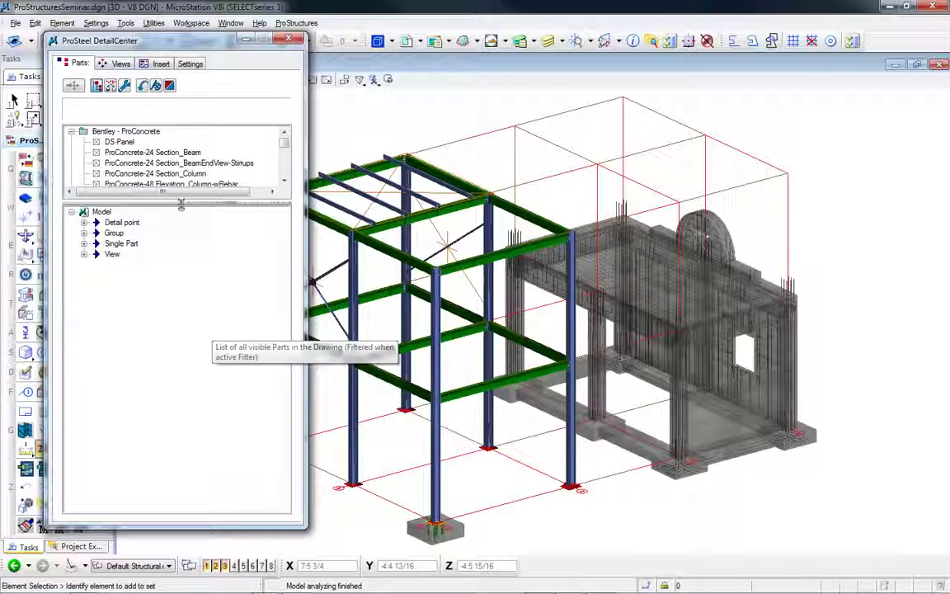
drag(181, 198, 182, 245)
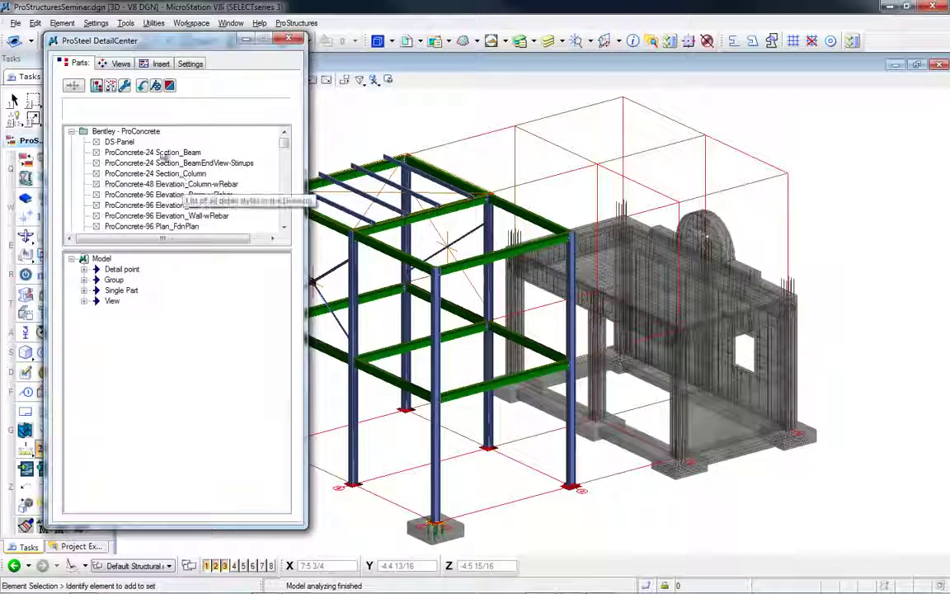
- Examine the View, Group and Single Part entries of the model in the DetailCenter and highlight the parts of view Bentley_Y__1
click(84, 302)
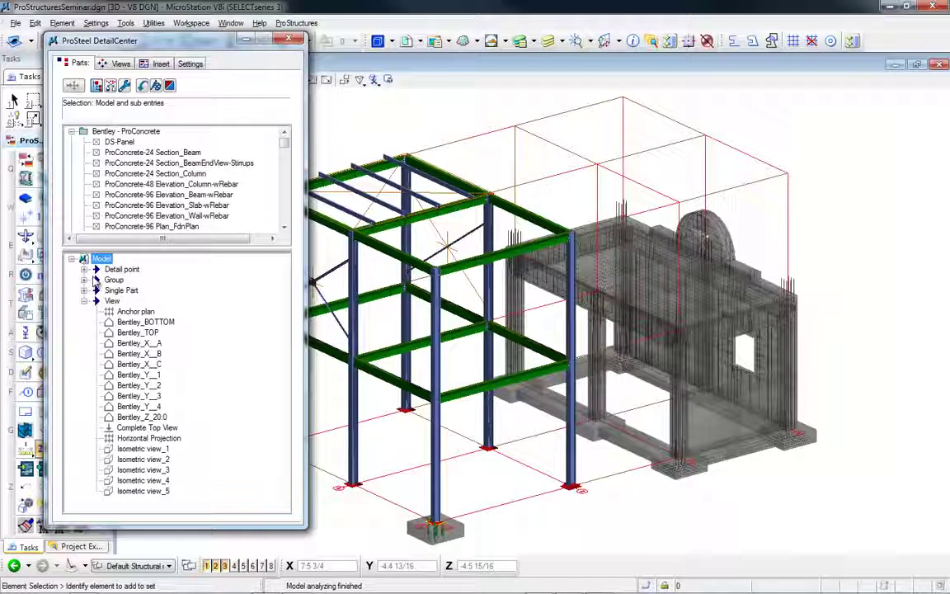
click(84, 279)
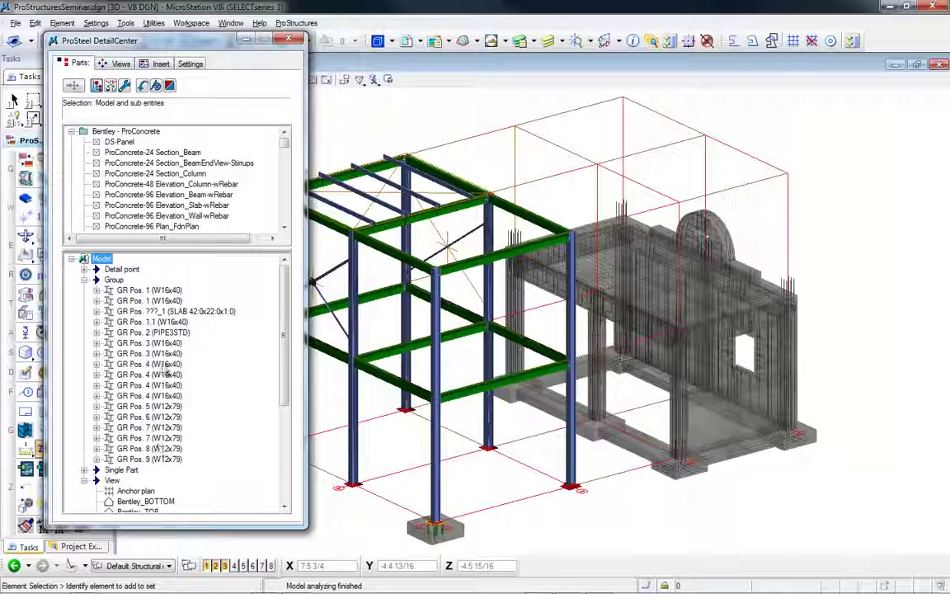
click(84, 280)
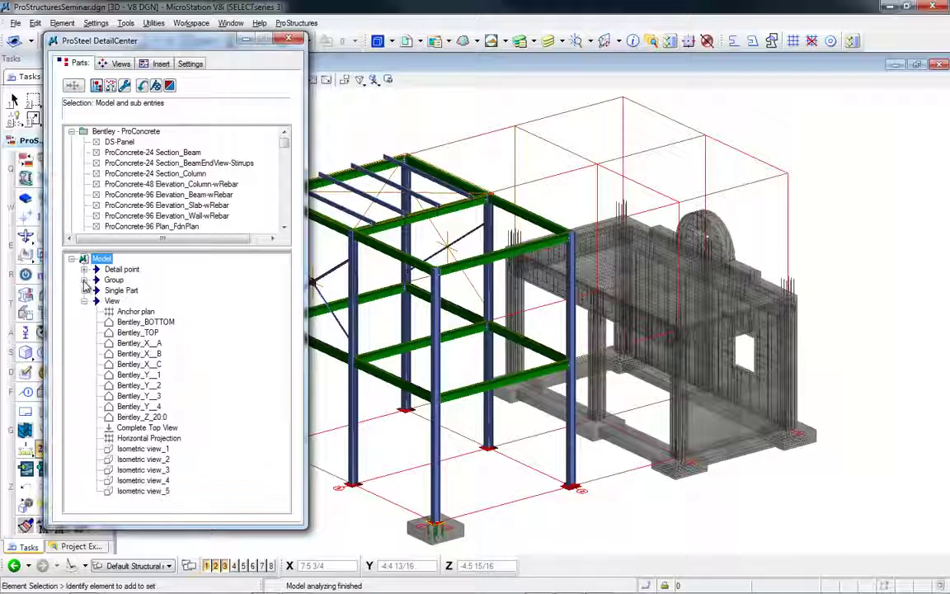
click(84, 291)
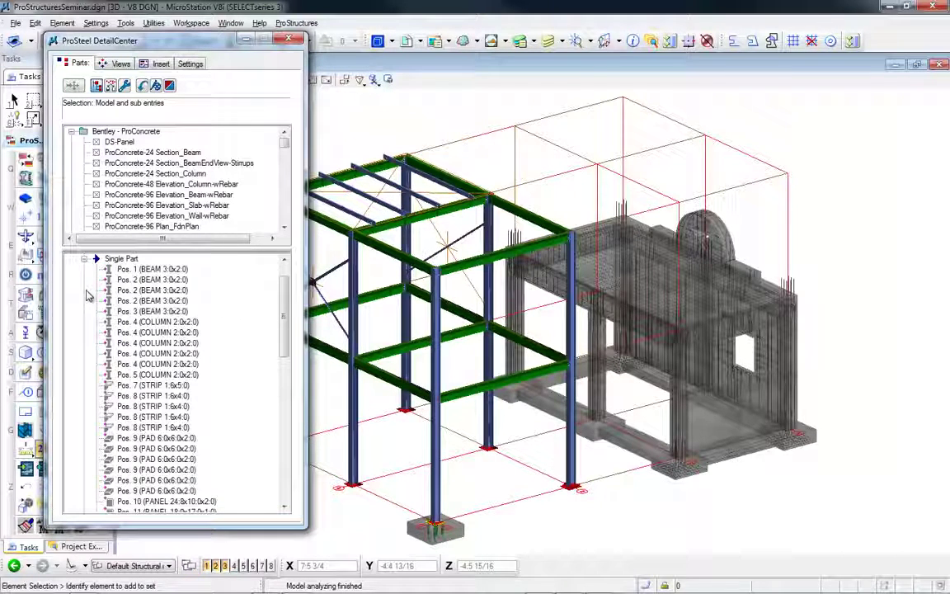
click(84, 259)
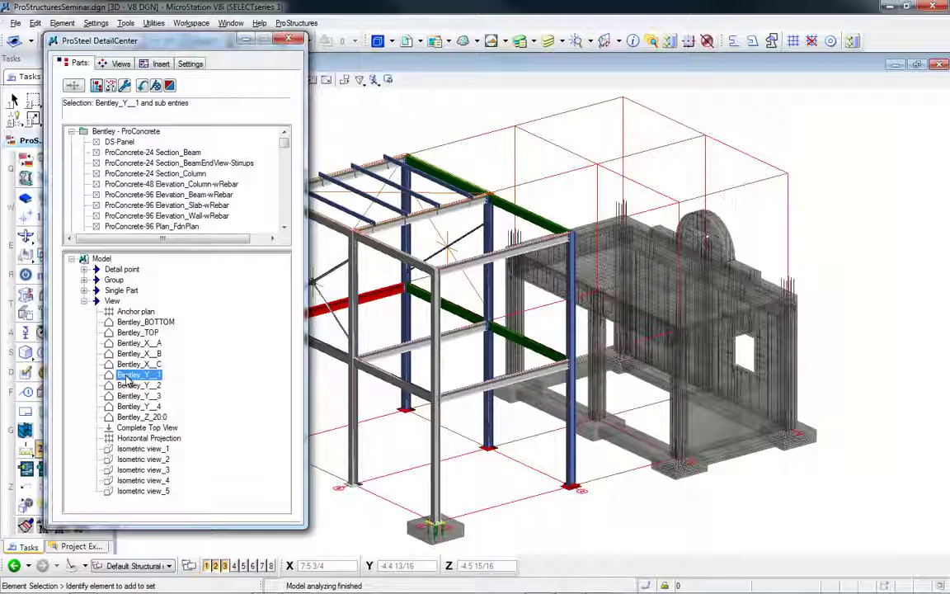
drag(132, 375, 149, 375)
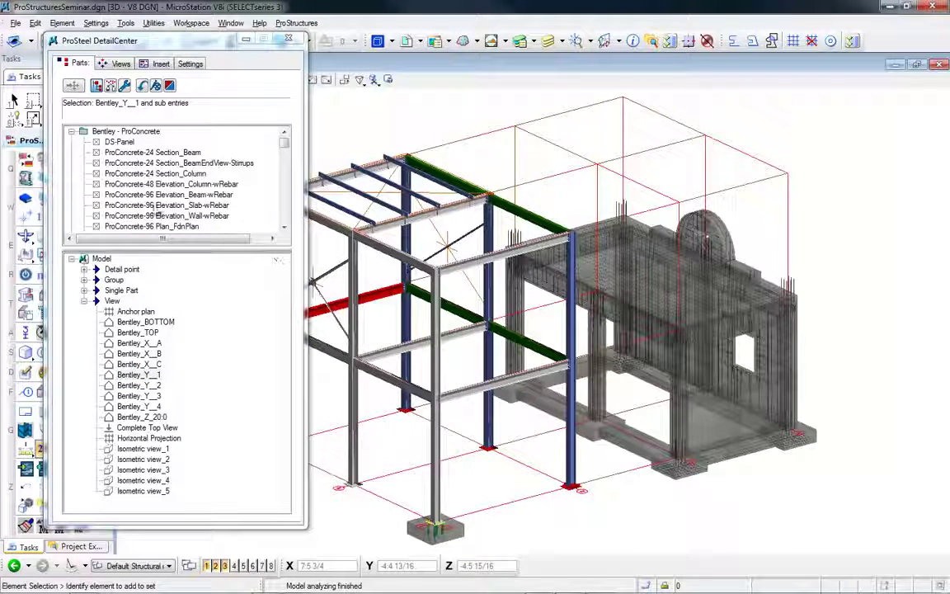
- Remove all unused detail styles from the Bentley - ProConcrete and Bentley - ProSteel themes
click(101, 133)
right_click(116, 130)
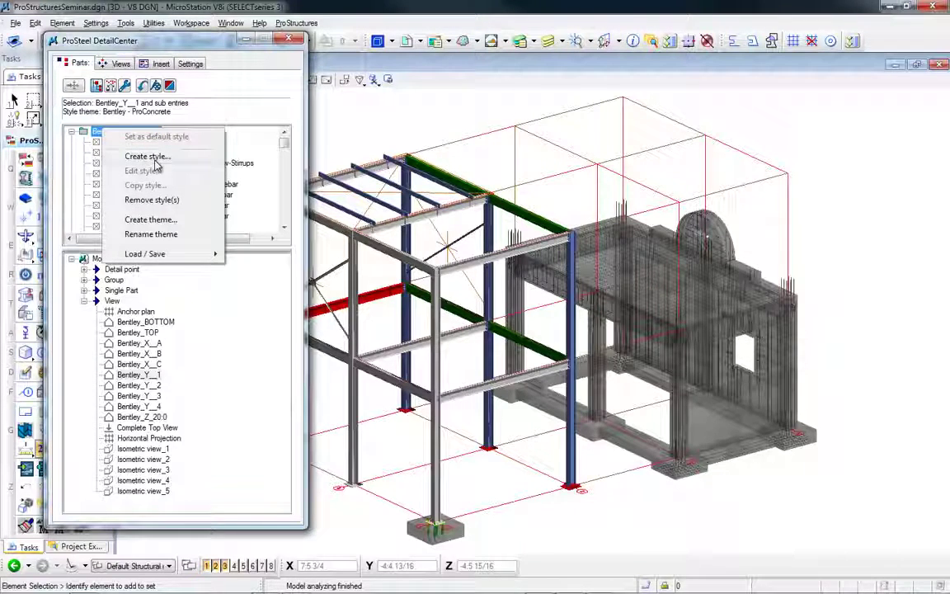
mouse_move(183, 256)
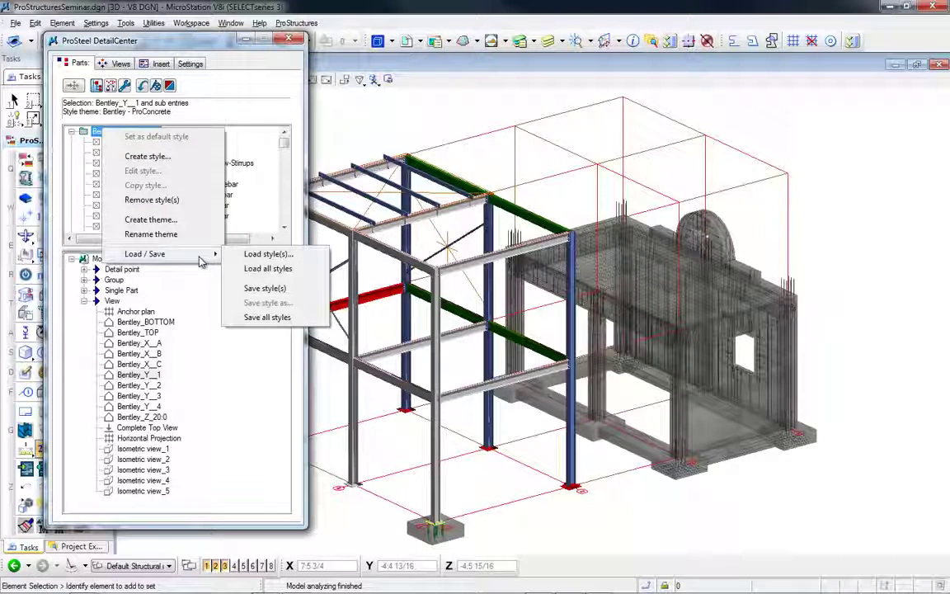
click(169, 200)
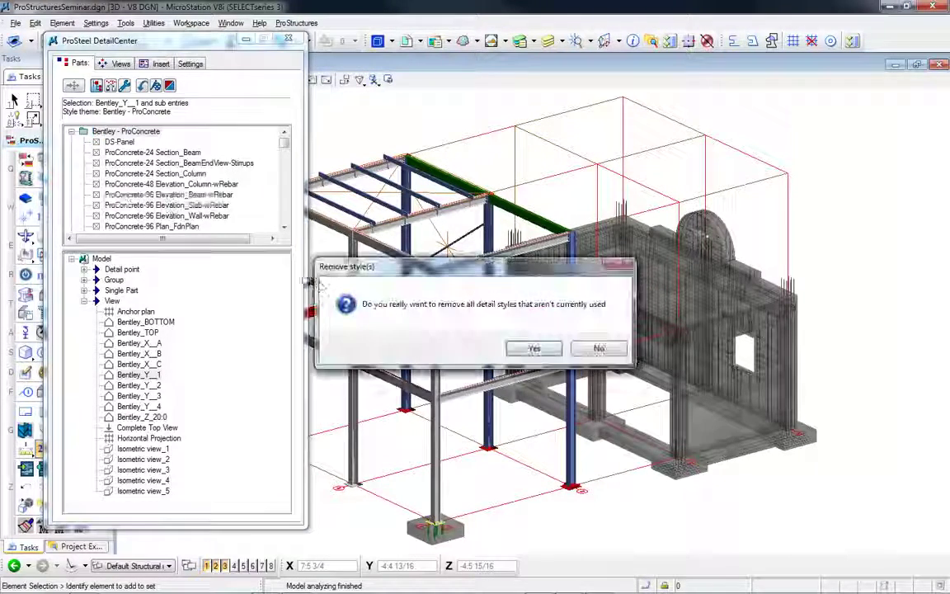
click(528, 348)
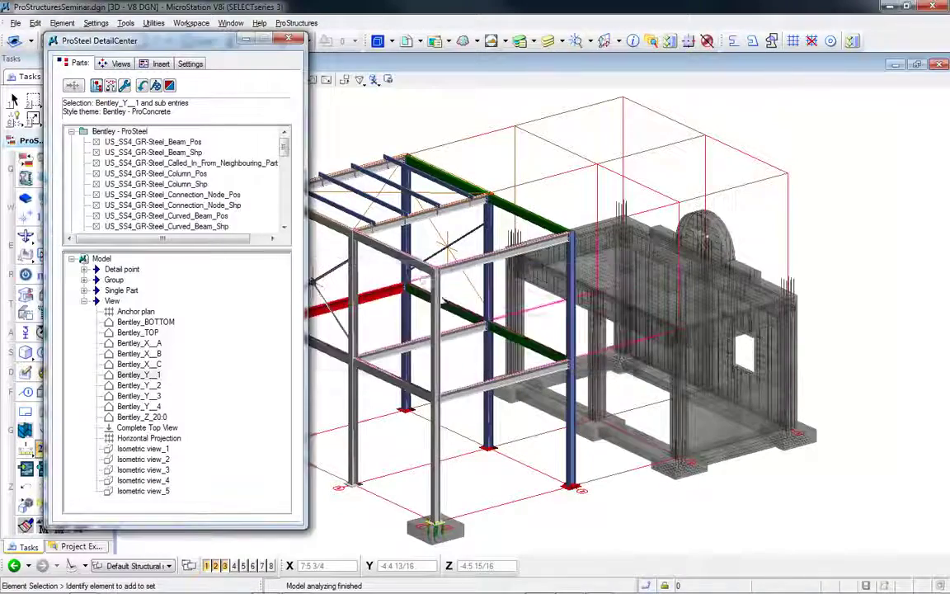
right_click(118, 132)
click(186, 200)
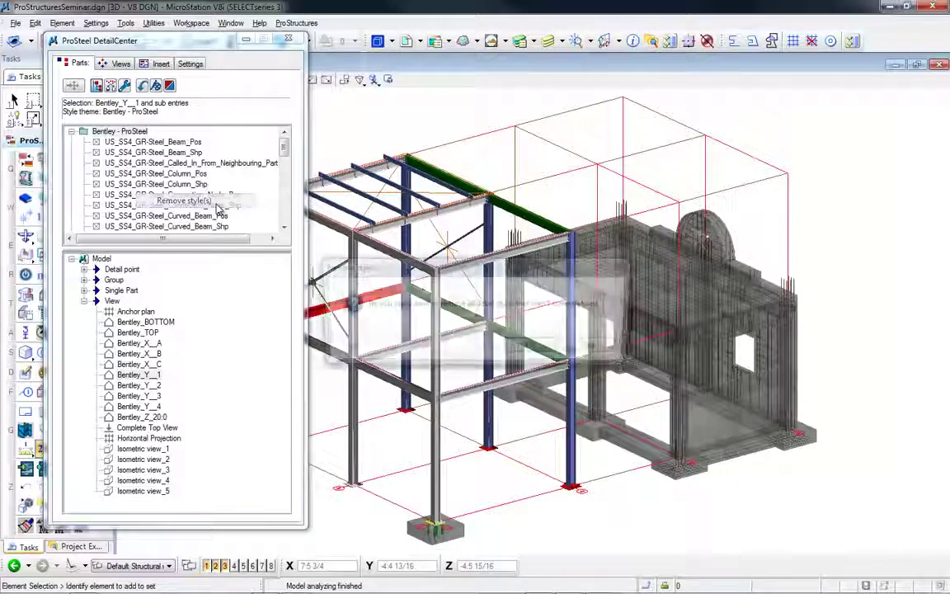
click(528, 351)
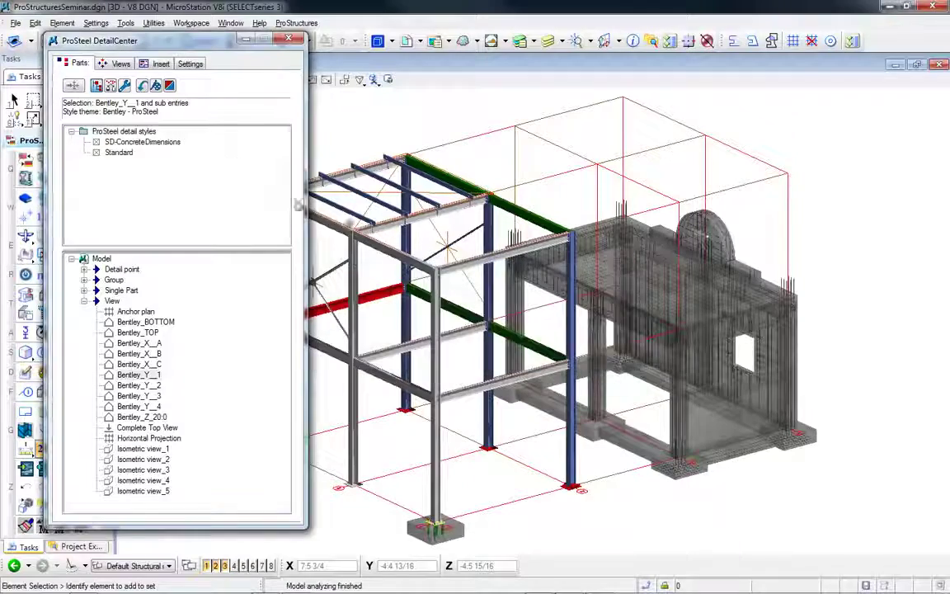
- Load all the eSeminar detail style files, from eSeminar_ISO.stx through eSeminar_Wall_Singlepart.stx, out of the Imperial folder
right_click(132, 132)
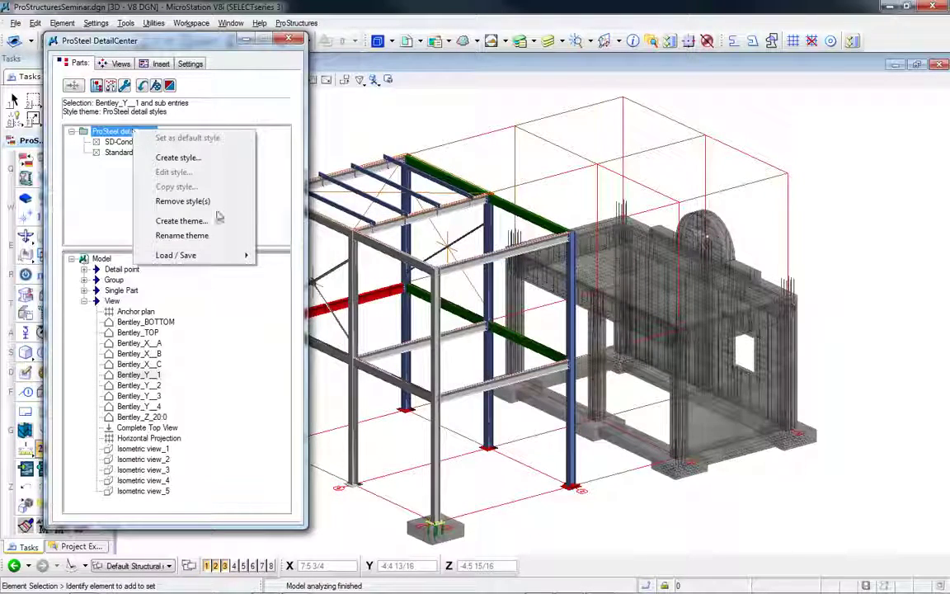
mouse_move(209, 257)
click(285, 256)
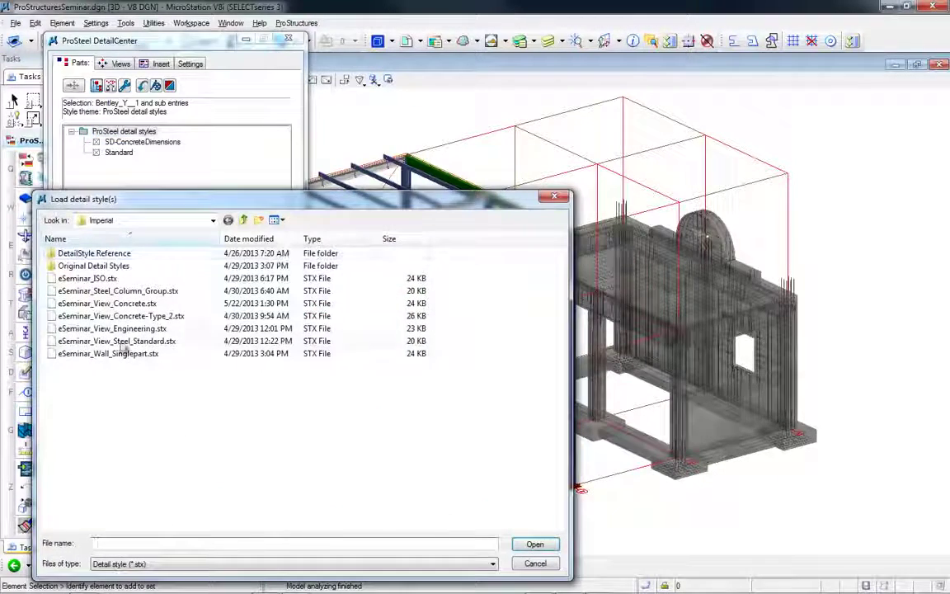
click(87, 278)
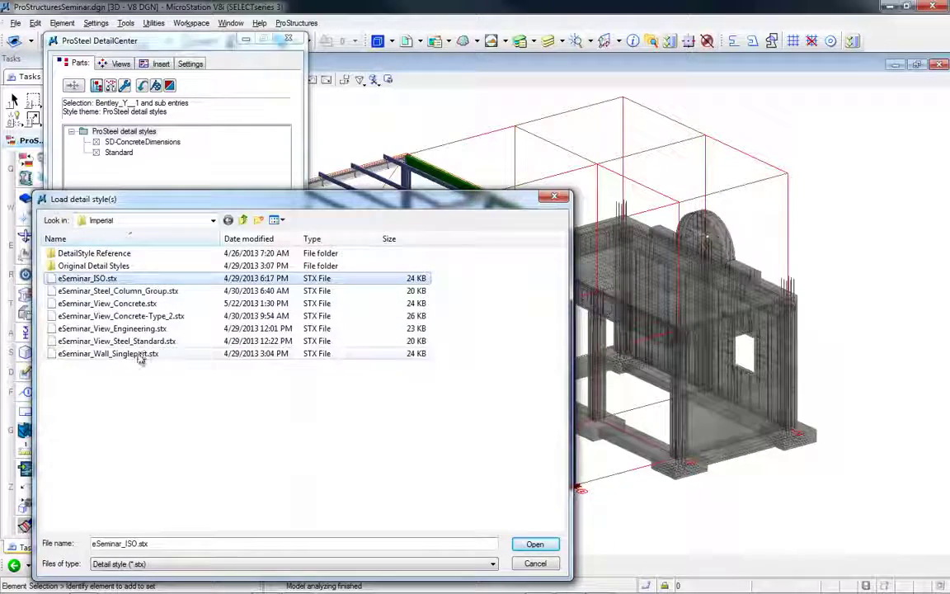
shift+click(140, 354)
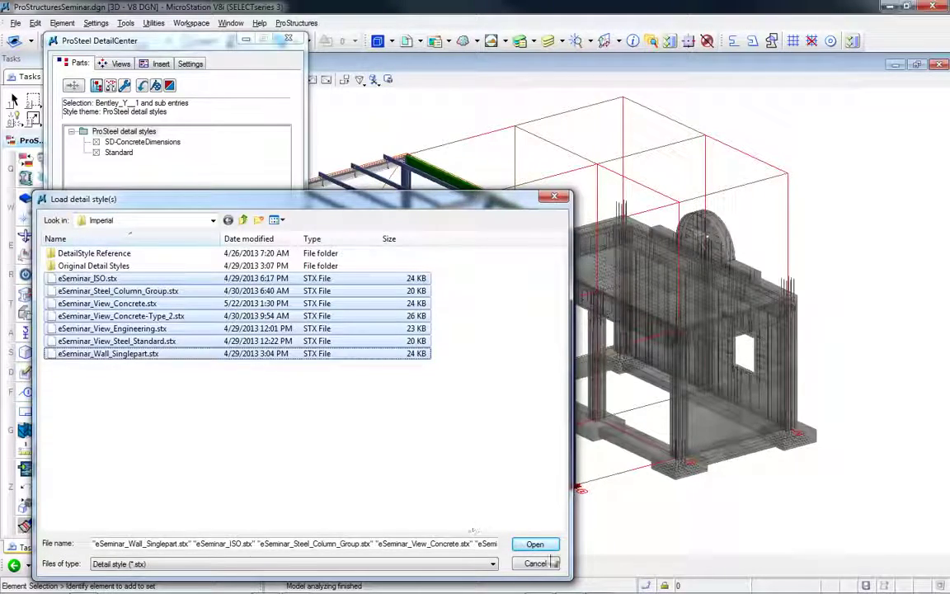
key(Return)
click(65, 217)
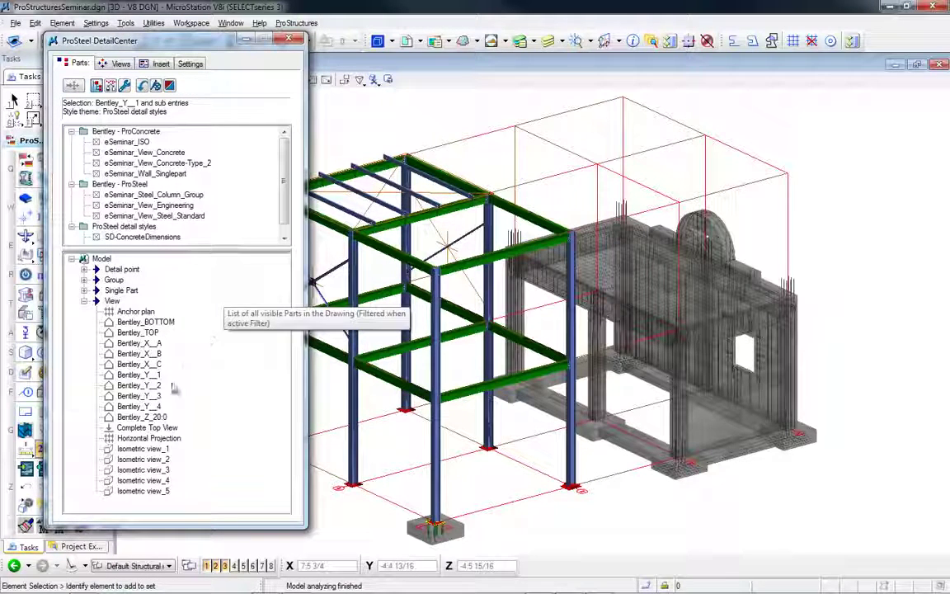
- Assign detail style eSeminar_View_Steel_Standard to view Bentley_Y__1 and eSeminar_View_Engineering to view Bentley_Y__2
click(146, 376)
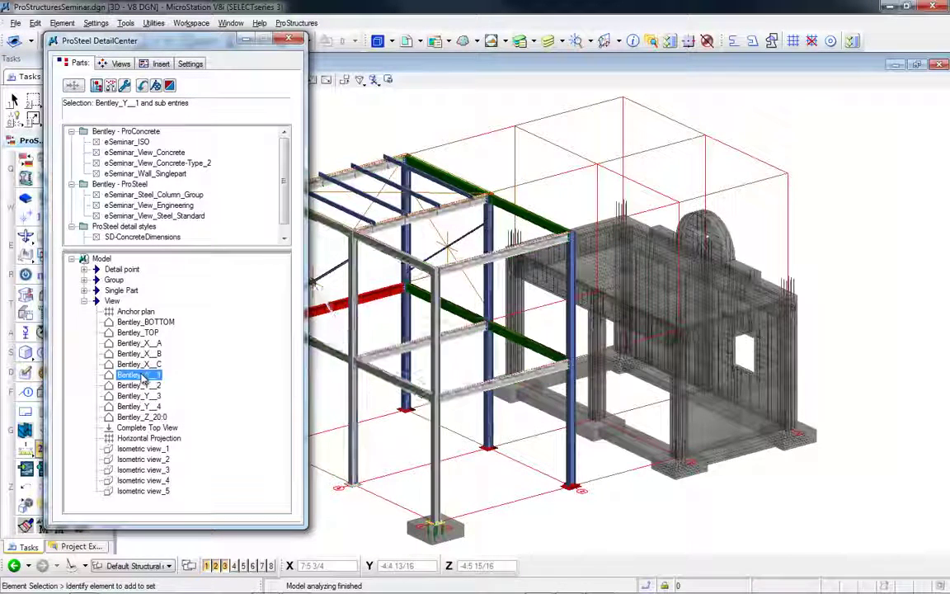
drag(155, 377, 181, 218)
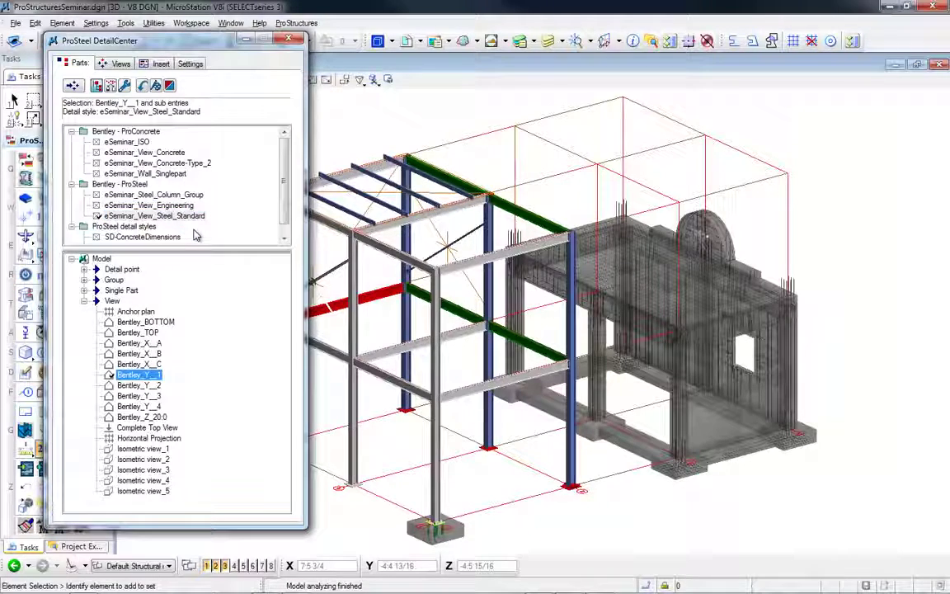
click(148, 386)
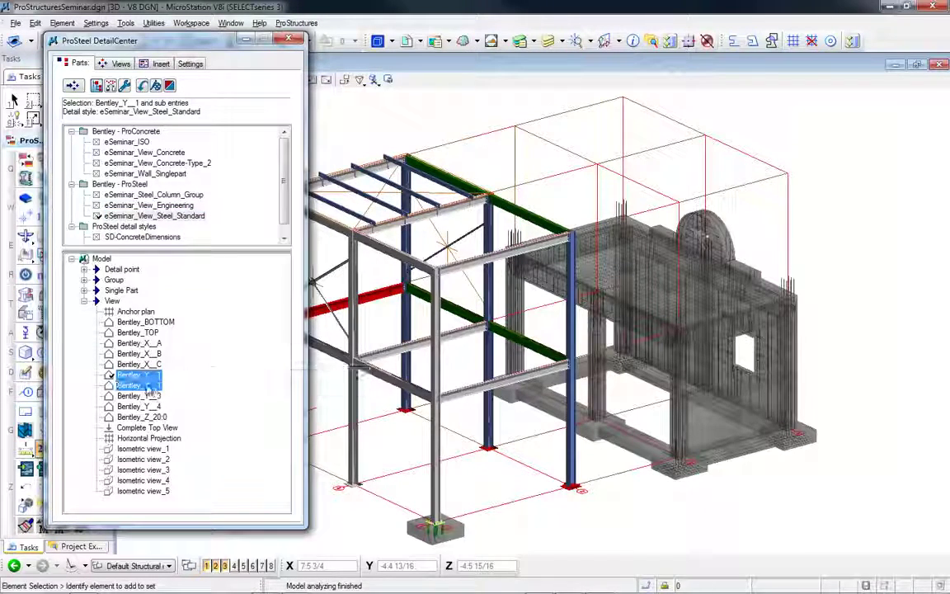
drag(188, 309, 178, 211)
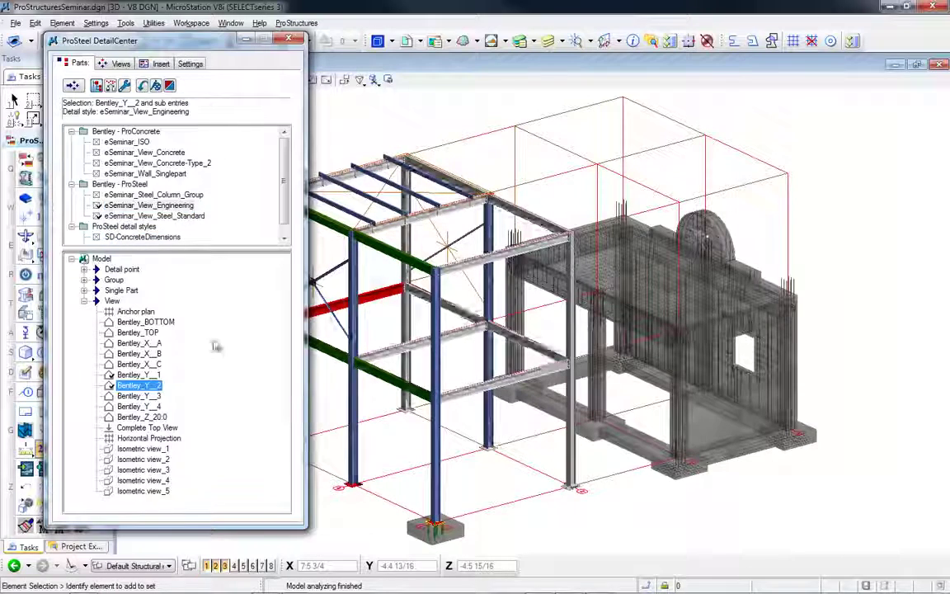
- Assign detail style eSeminar_View_Concrete-Type_2 to view Bentley_Y__3 and eSeminar_Wall_Singlepart to view Bentley_Y__4
click(153, 397)
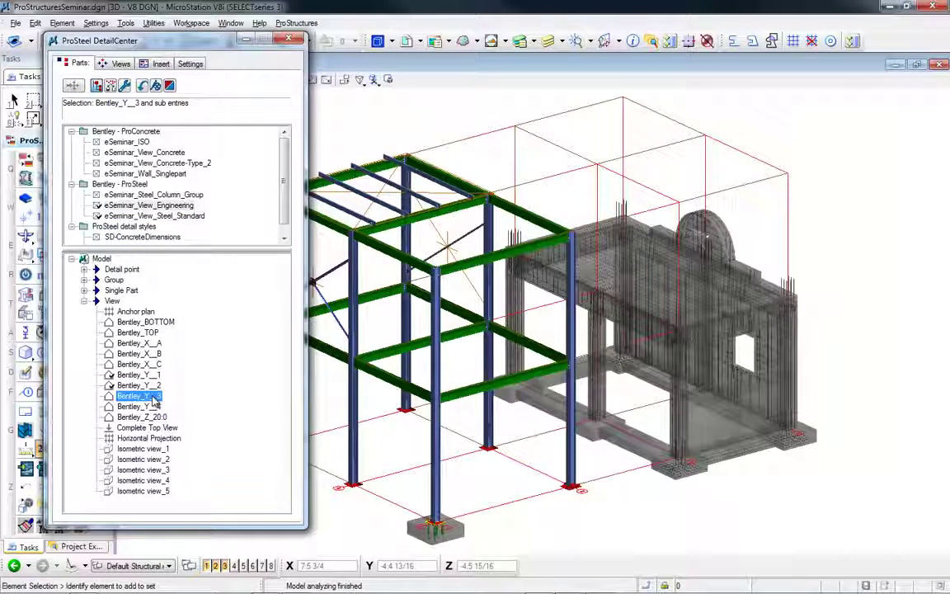
drag(153, 397, 167, 164)
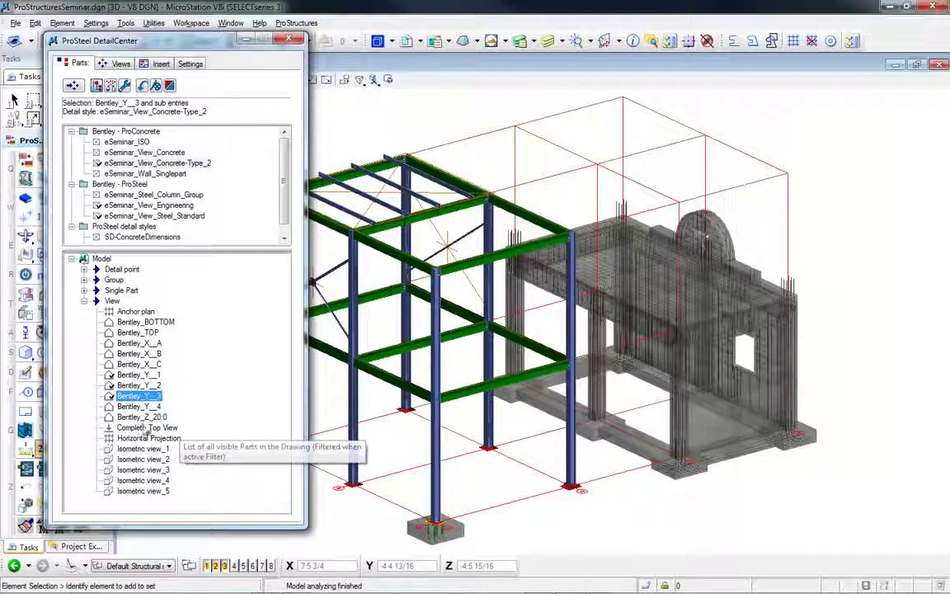
drag(140, 397, 175, 177)
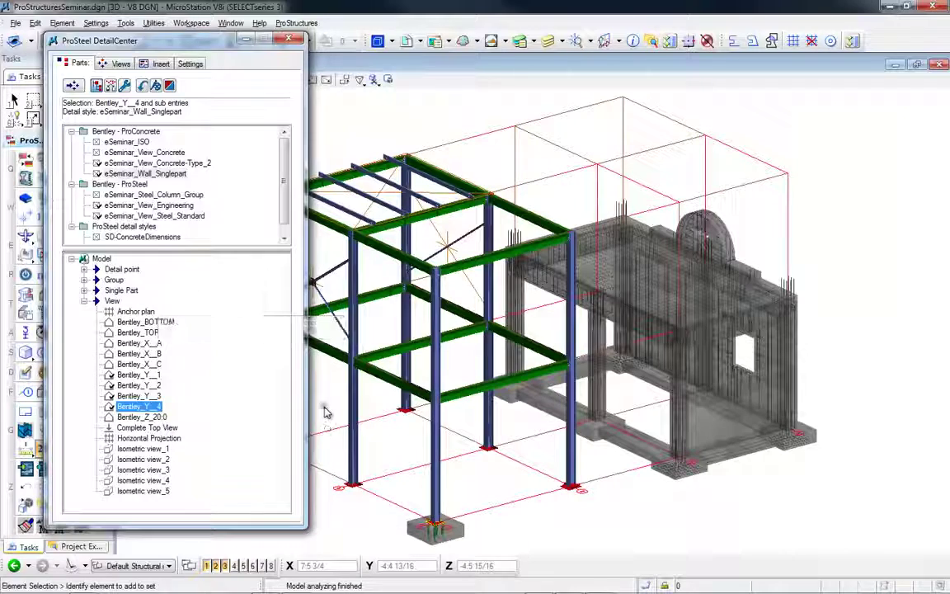
- Assign detail style eSeminar_Steel_Column_Group to both GR Pos. 7 (W12x79) column groups
middle_drag(324, 393, 485, 404)
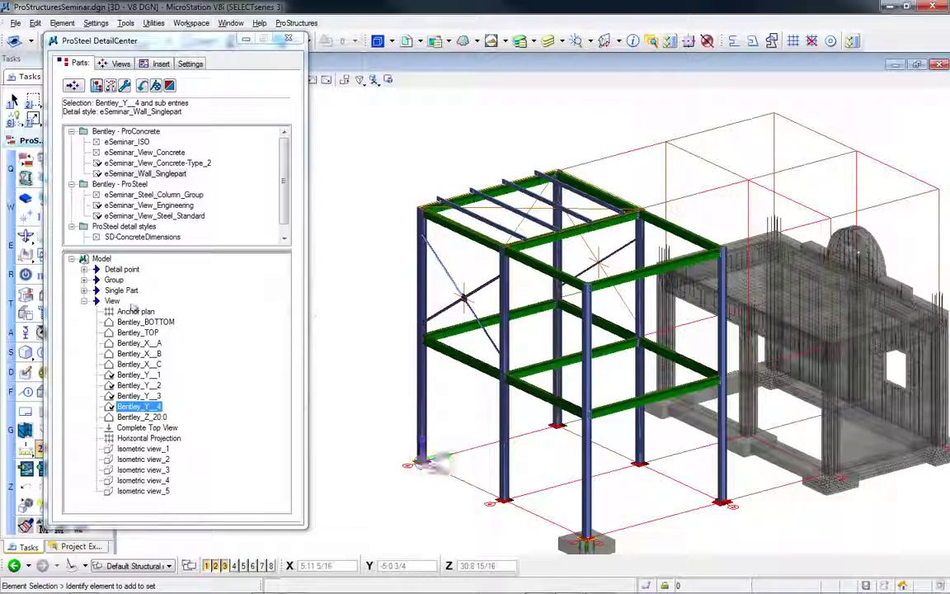
click(83, 279)
click(102, 258)
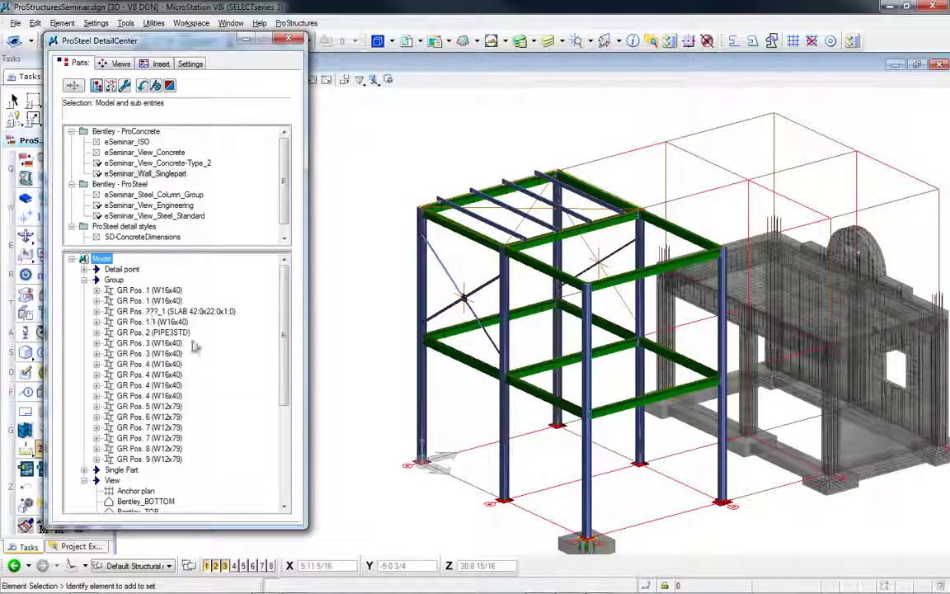
click(162, 428)
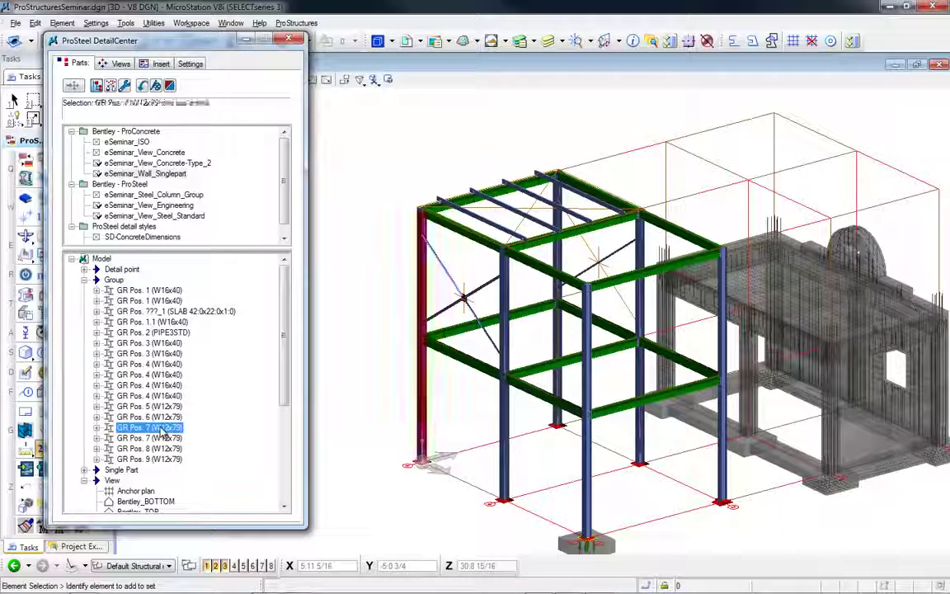
ctrl+click(171, 439)
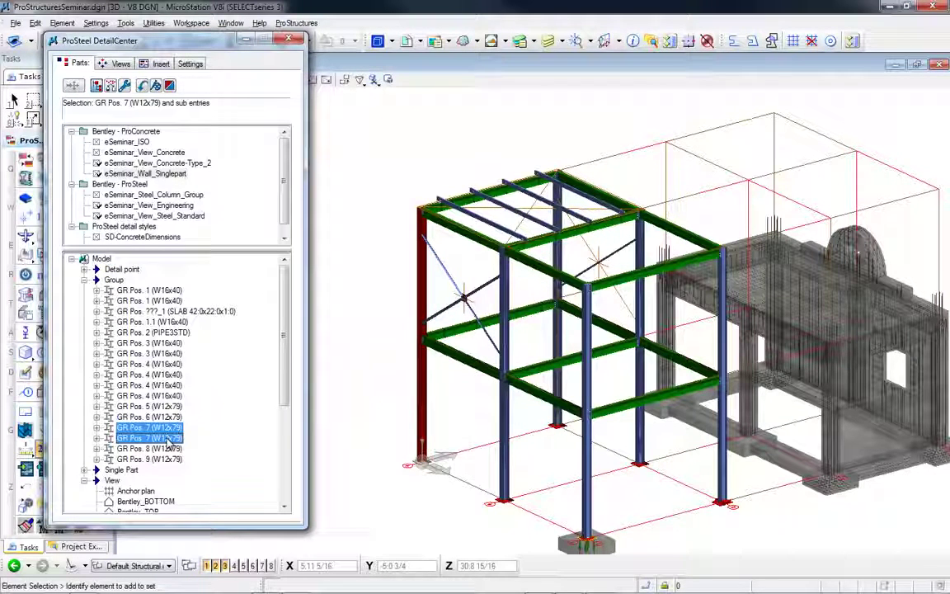
drag(167, 442, 172, 195)
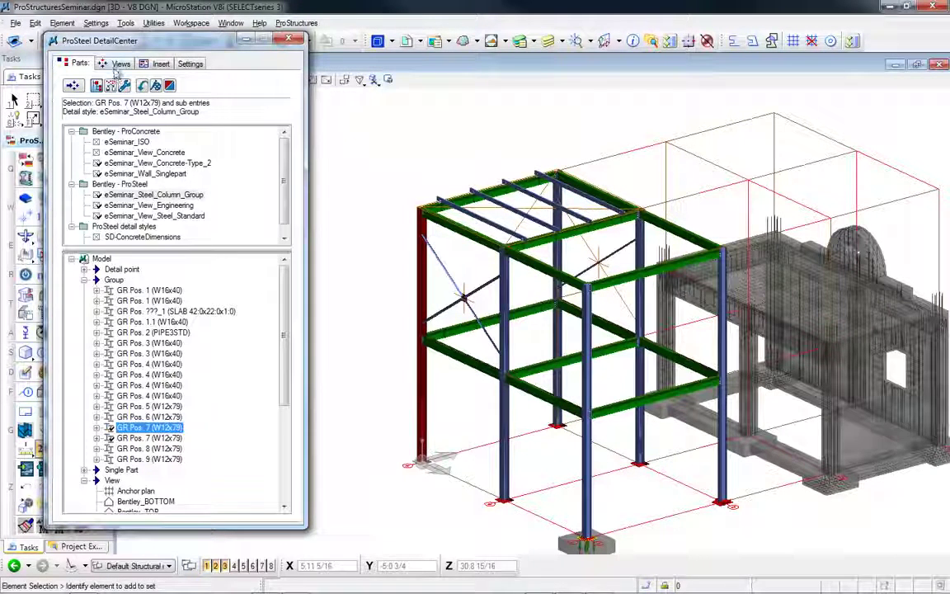
- Run DetailCenter Express to detail all visible parts and automatically create single sheet 2D detail drawings
click(157, 87)
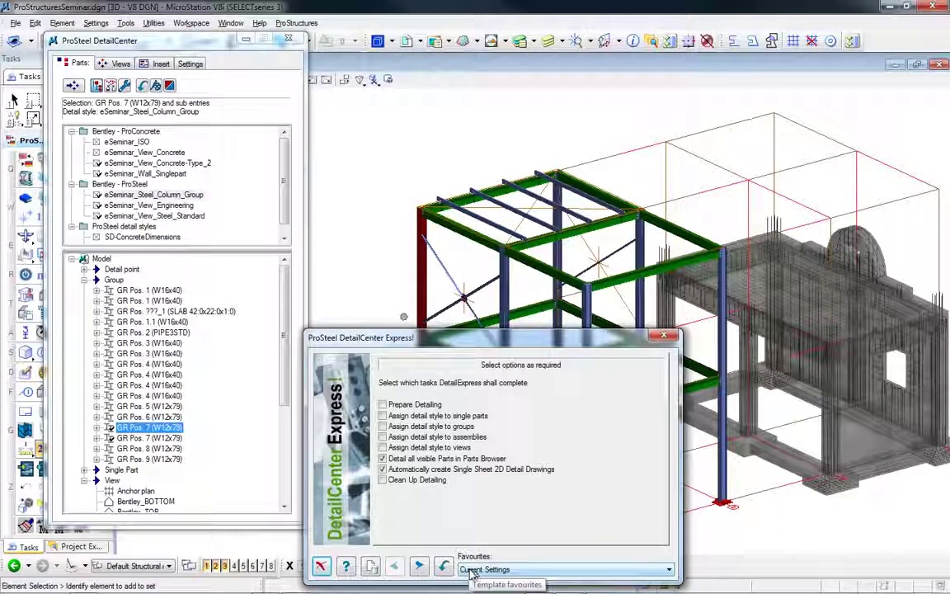
click(444, 568)
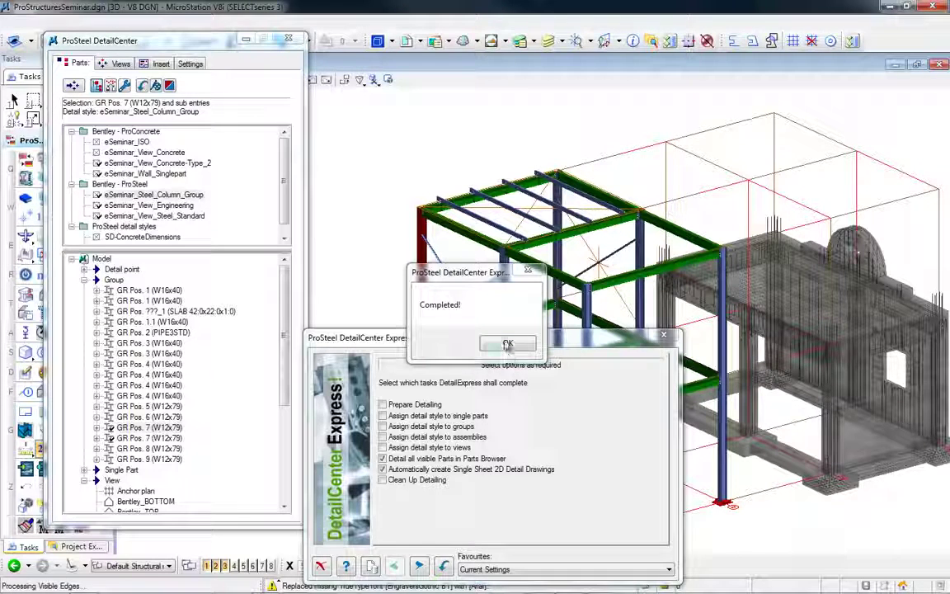
click(507, 344)
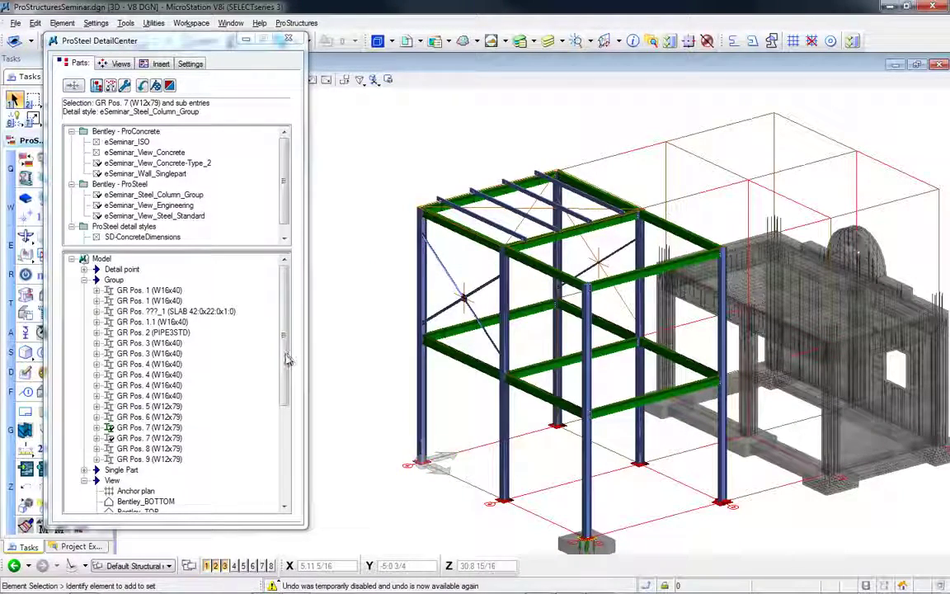
- Open the 2D drawing generated for view Bentley_Y__1
scroll(165, 396, down, 5)
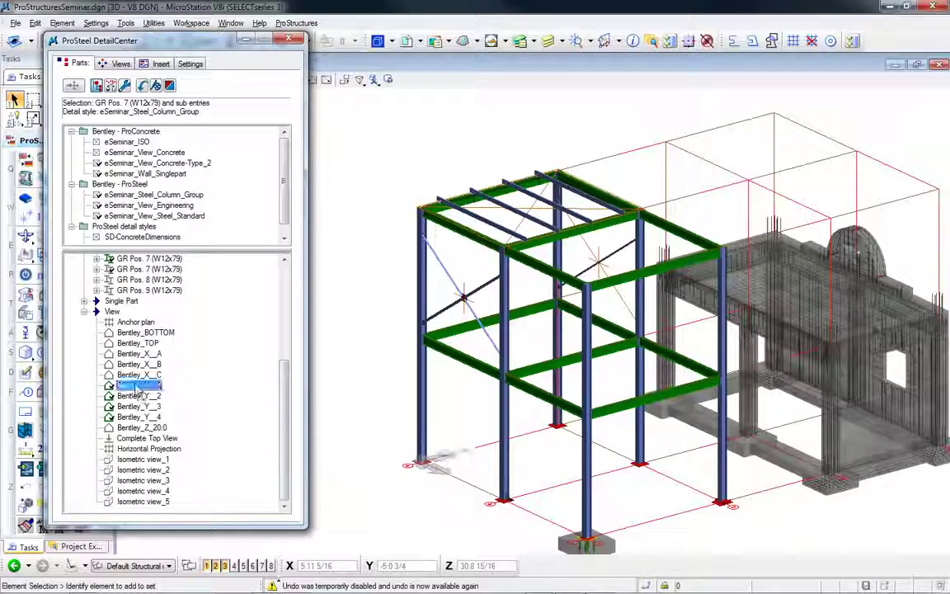
click(132, 385)
right_click(130, 388)
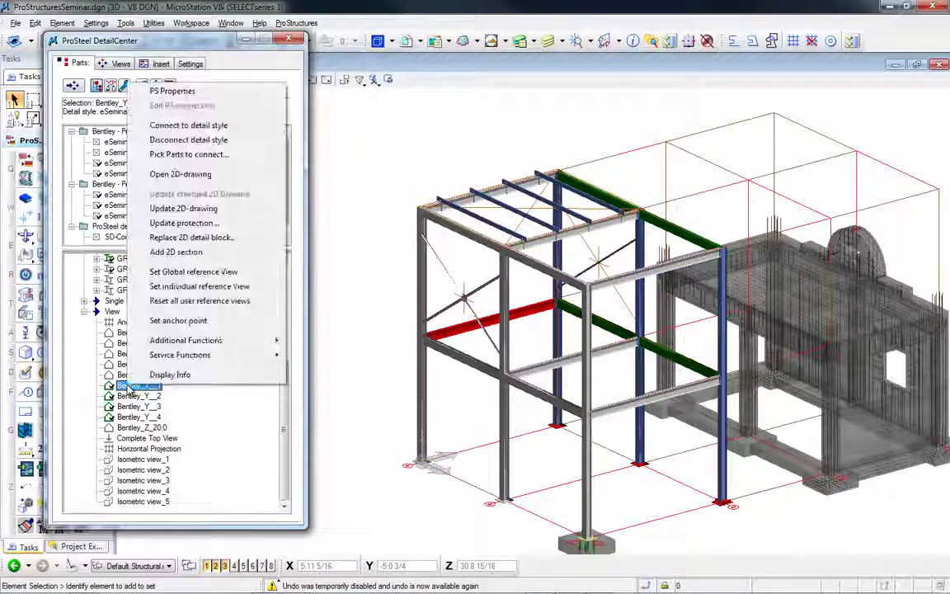
click(181, 174)
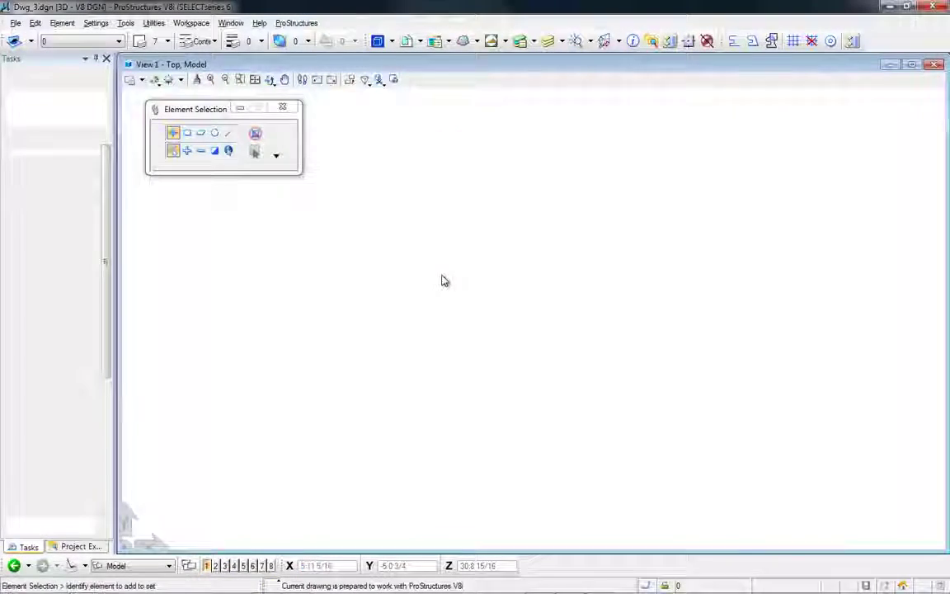
- Examine the steel elevation, the engineering line view and the concrete view on the drawing sheet, including their dimensions and labels
middle_drag(433, 311, 551, 298)
scroll(445, 243, up, 3)
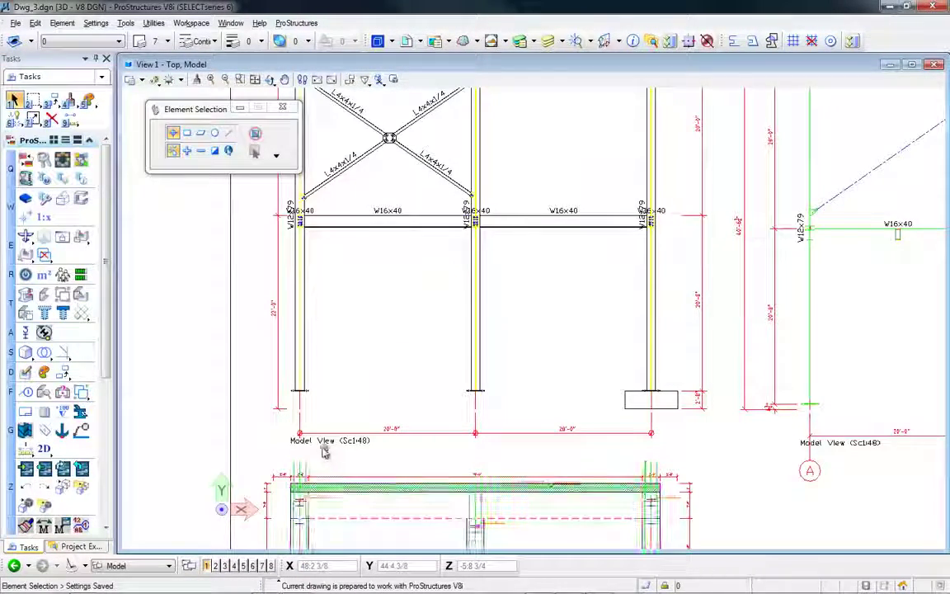
scroll(319, 448, up, 3)
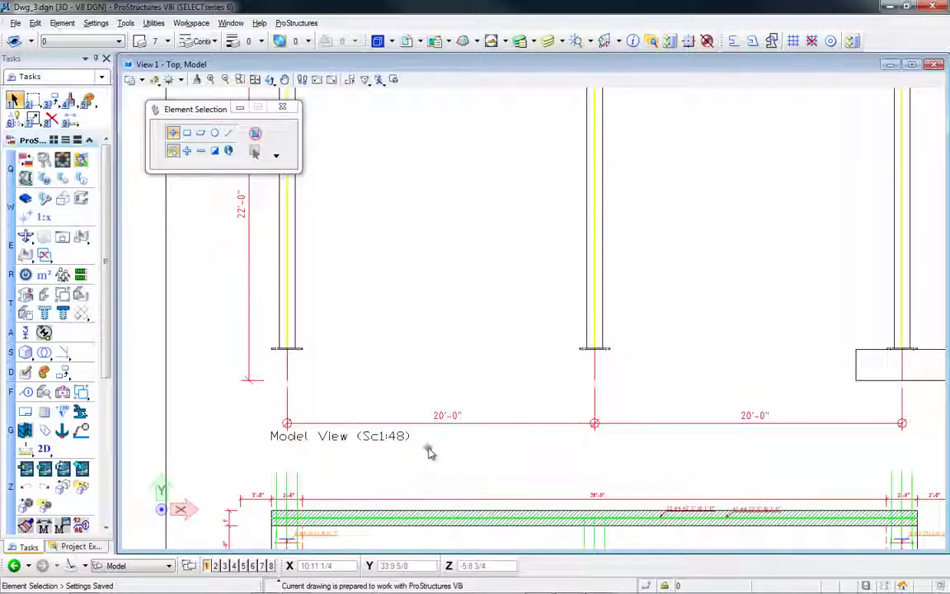
scroll(430, 449, down, 3)
mouse_move(430, 446)
middle_down()
mouse_move(513, 436)
mouse_move(497, 485)
middle_up()
middle_drag(481, 331, 473, 353)
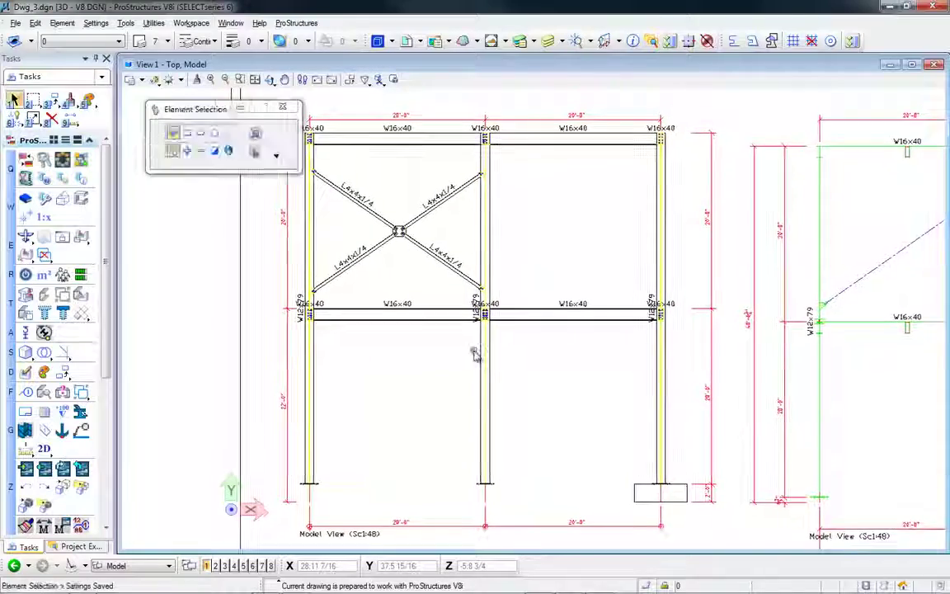
mouse_move(570, 283)
middle_down()
mouse_move(383, 291)
mouse_move(325, 282)
middle_up()
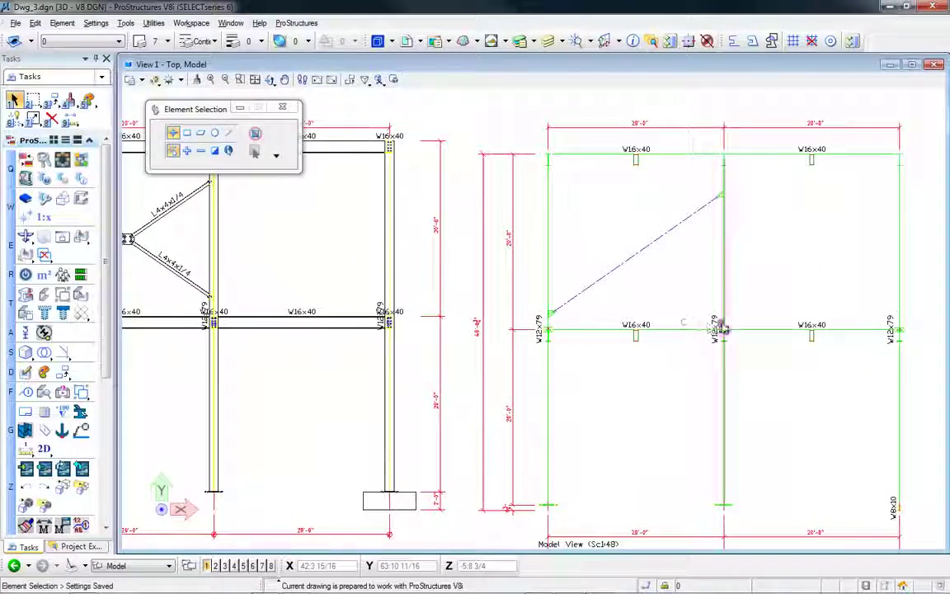
middle_drag(717, 326, 658, 309)
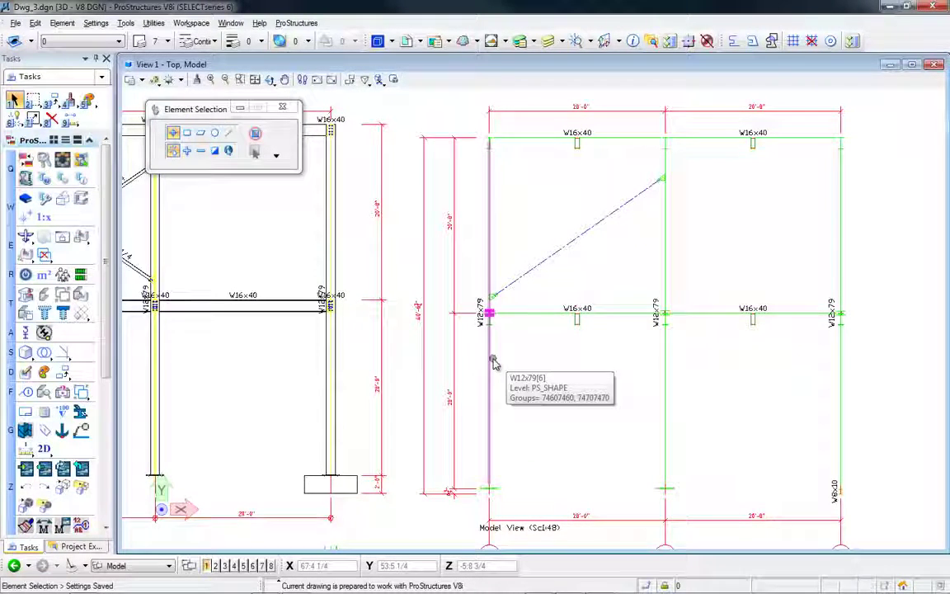
mouse_move(555, 405)
middle_down()
mouse_move(691, 223)
mouse_move(728, 195)
middle_up()
middle_drag(609, 319, 721, 264)
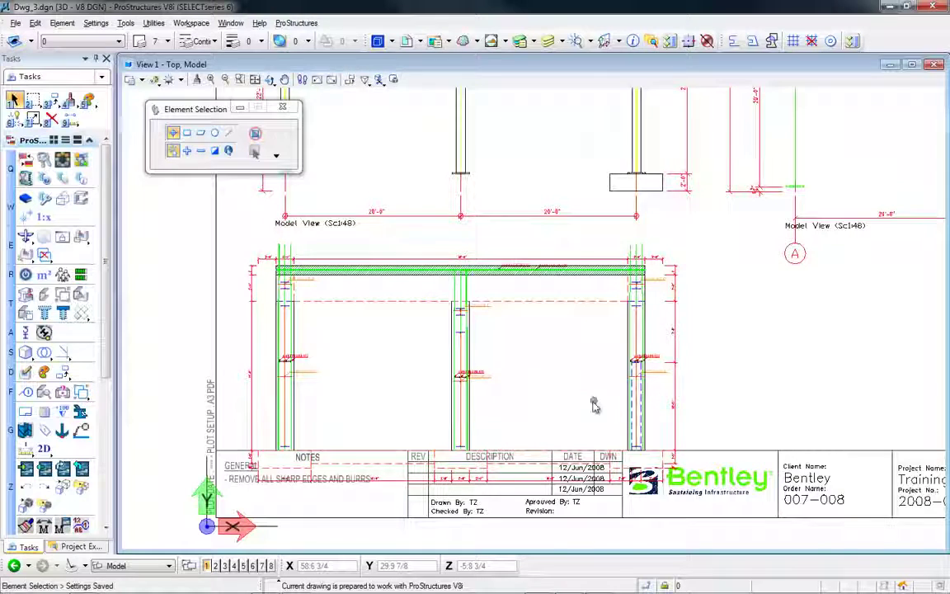
- Examine the rebar labels of the end column in the concrete view on the drawing sheet
scroll(662, 386, up, 6)
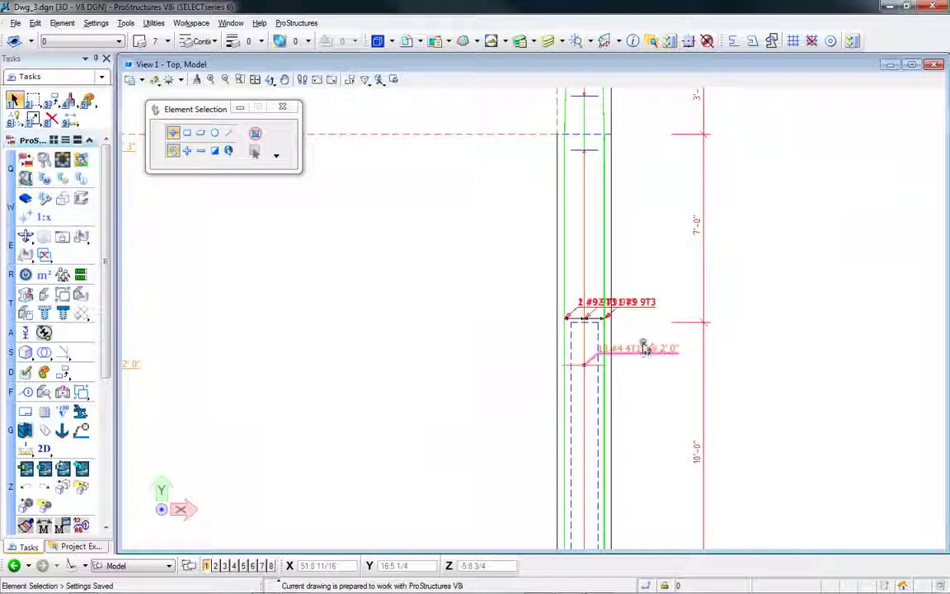
scroll(591, 309, up, 2)
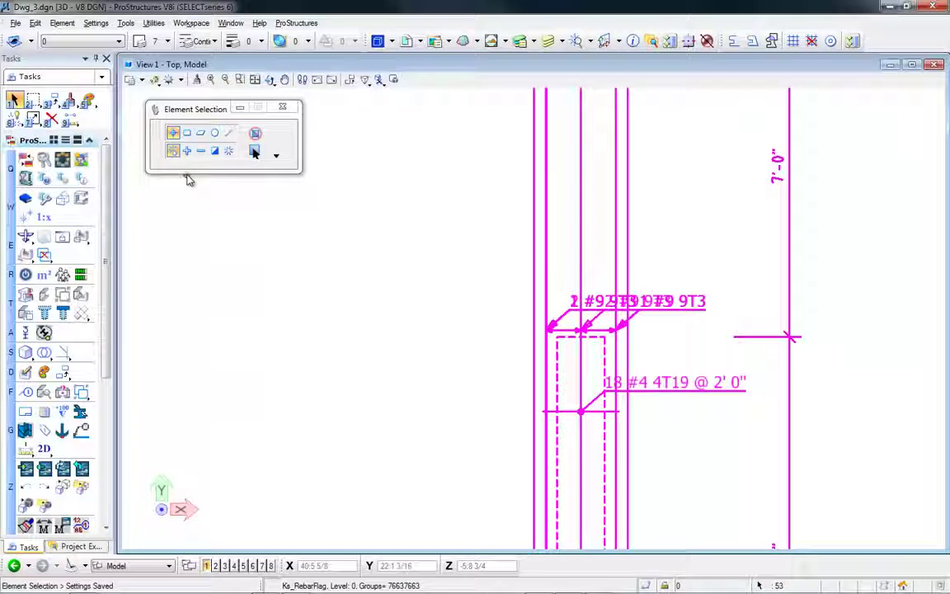
scroll(430, 363, down, 5)
scroll(431, 366, down, 3)
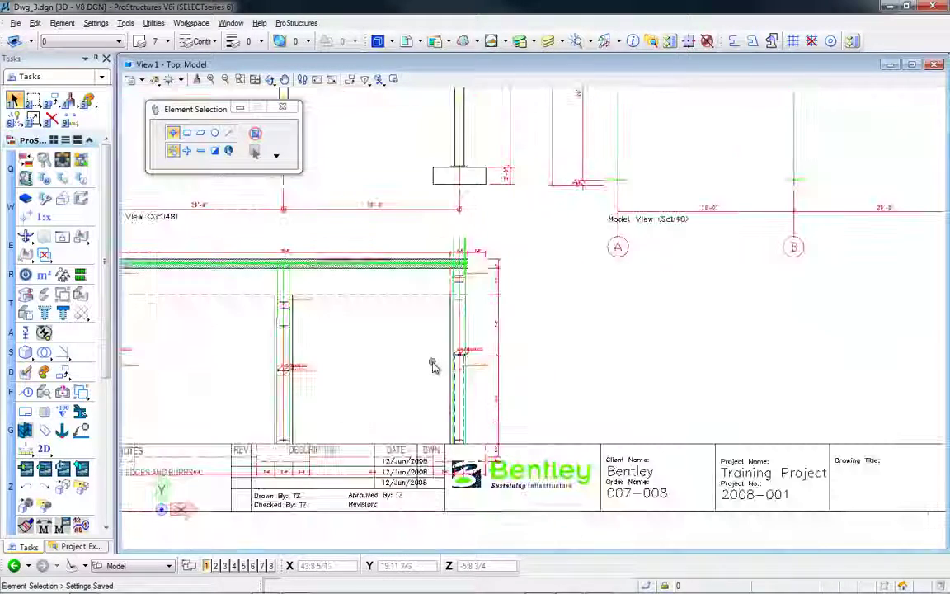
- Move the overlapping W12x79 and W16x40 labels at the steel elevation's middle column apart, below and beside the connection
middle_drag(547, 324, 574, 512)
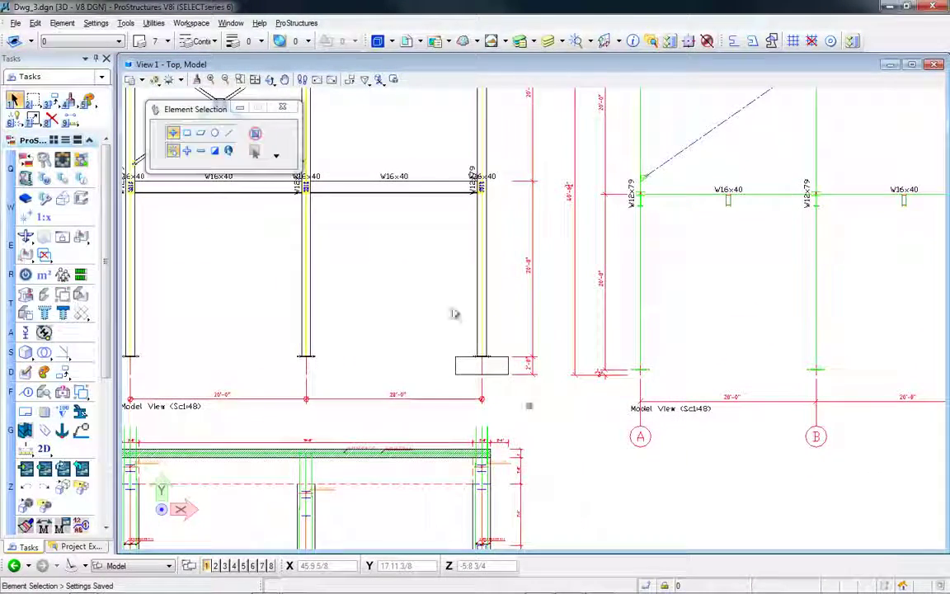
middle_drag(452, 314, 556, 371)
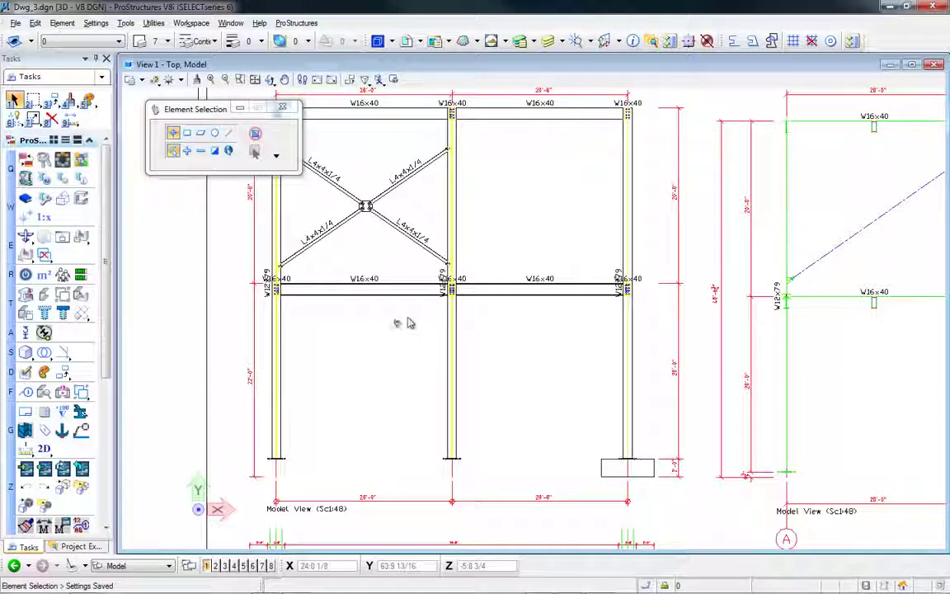
scroll(445, 292, up, 5)
click(458, 289)
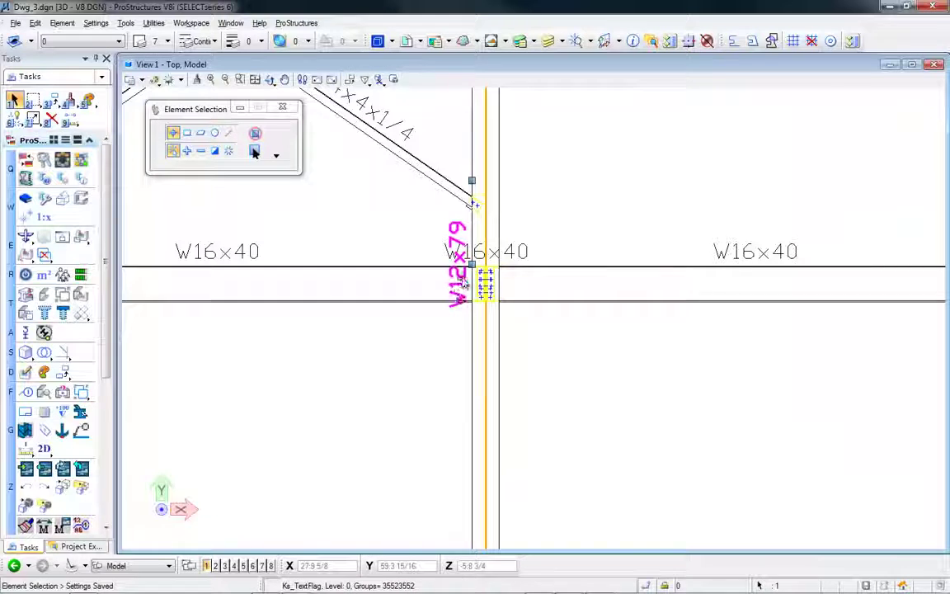
drag(473, 266, 460, 364)
click(485, 262)
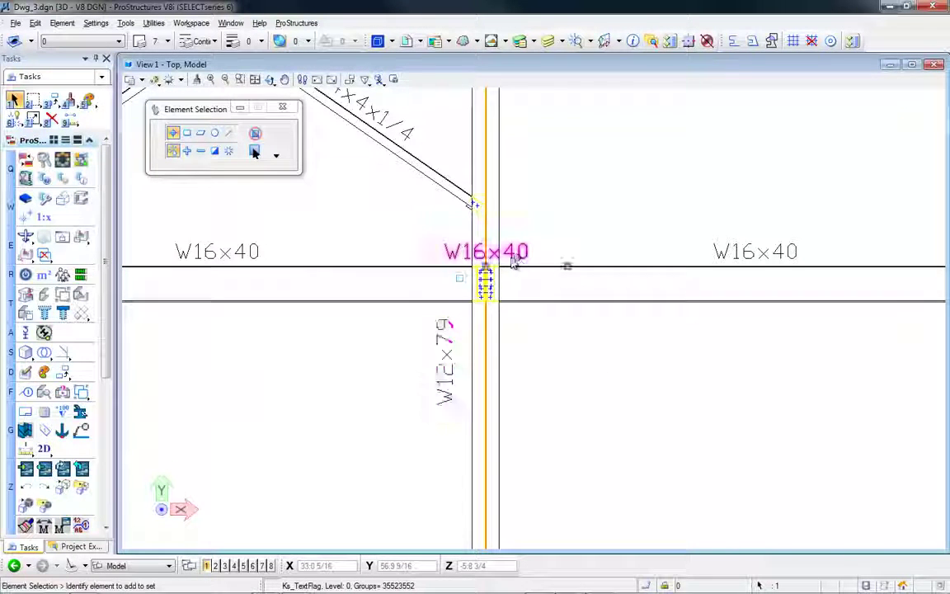
drag(482, 260, 551, 251)
scroll(610, 342, down, 5)
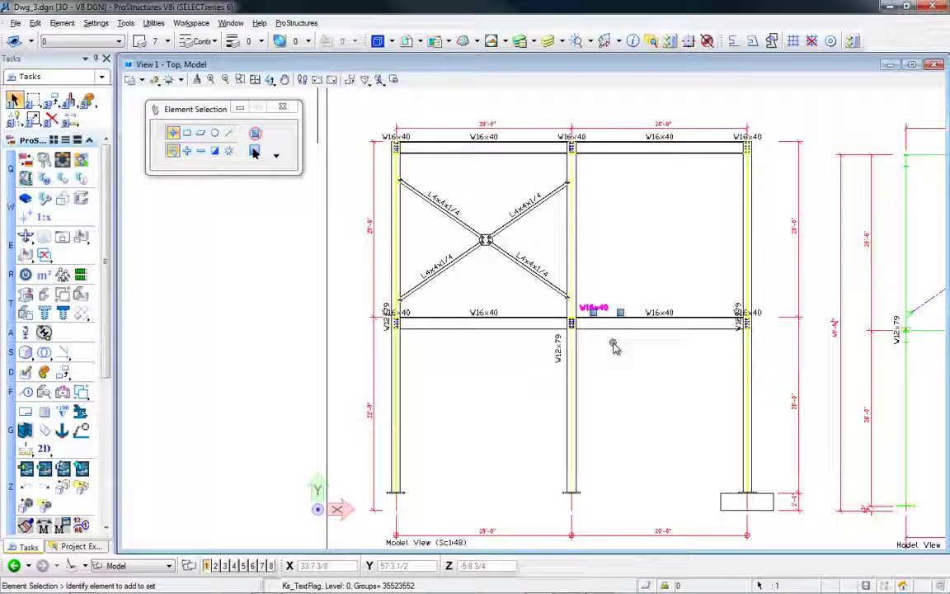
mouse_move(613, 346)
middle_down()
mouse_move(600, 335)
mouse_move(510, 330)
middle_up()
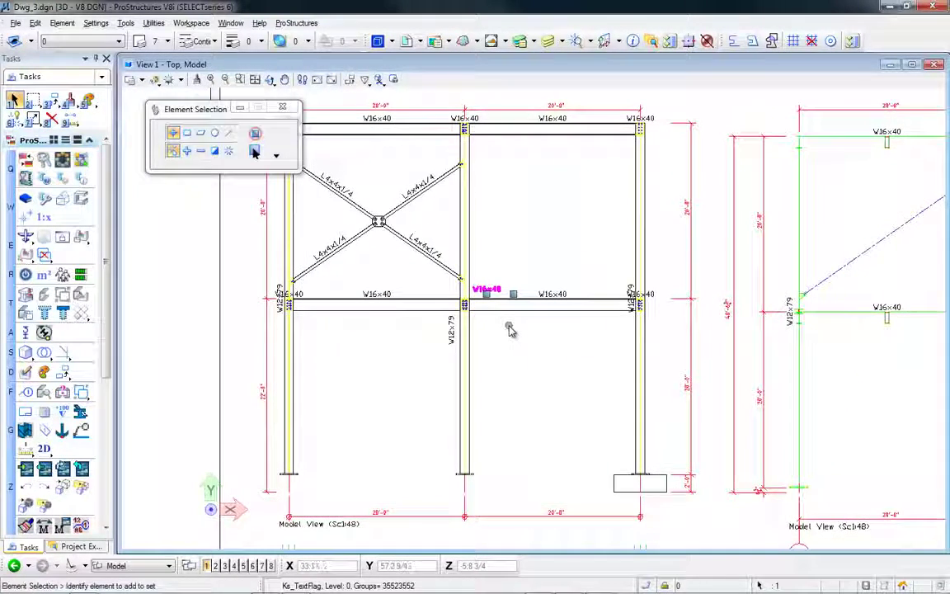
- Return to the ProStructuresSeminar.dgn model and select the W12x79 corner column at the braced bay
click(14, 565)
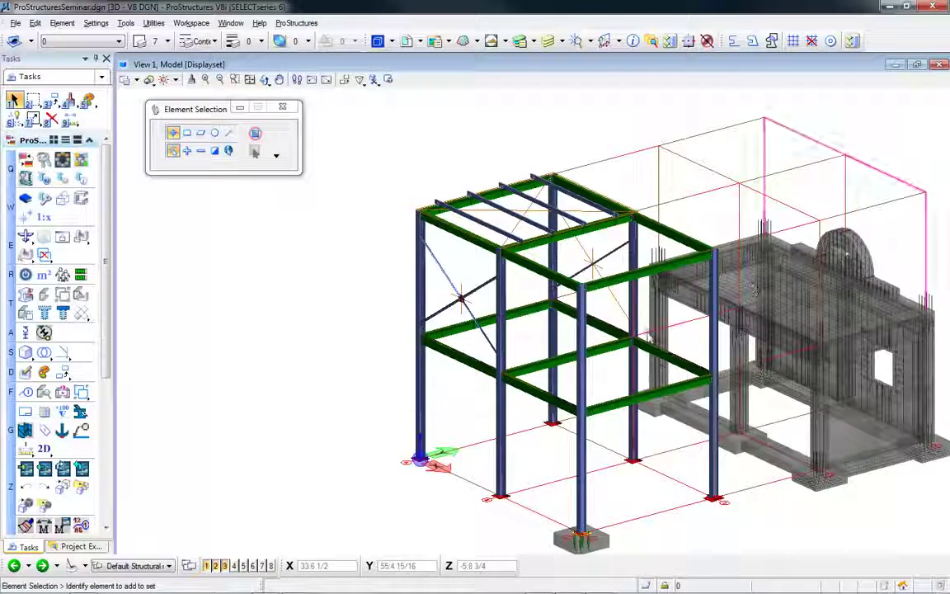
scroll(419, 345, up, 2)
scroll(419, 345, up, 3)
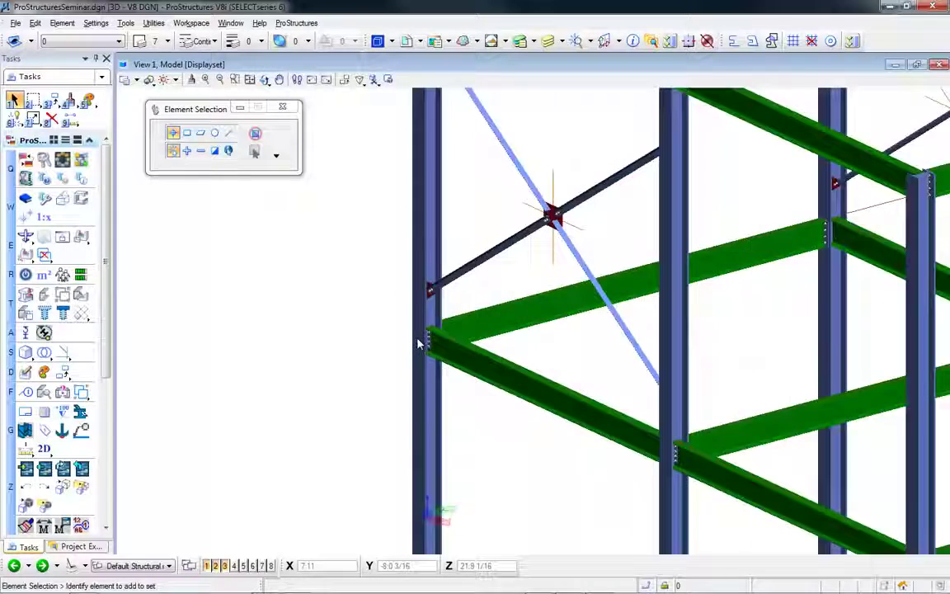
scroll(443, 279, up, 1)
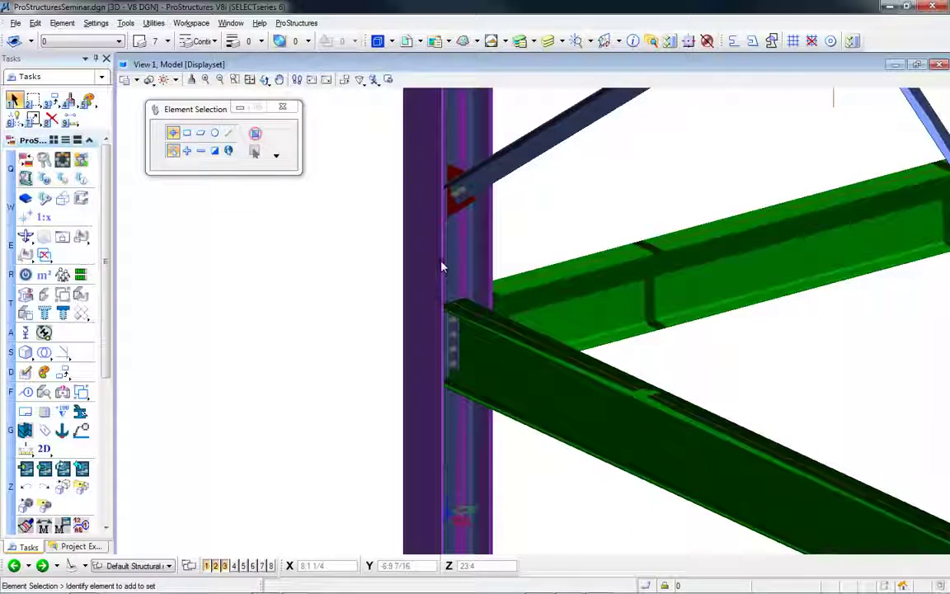
click(443, 266)
right_click(369, 263)
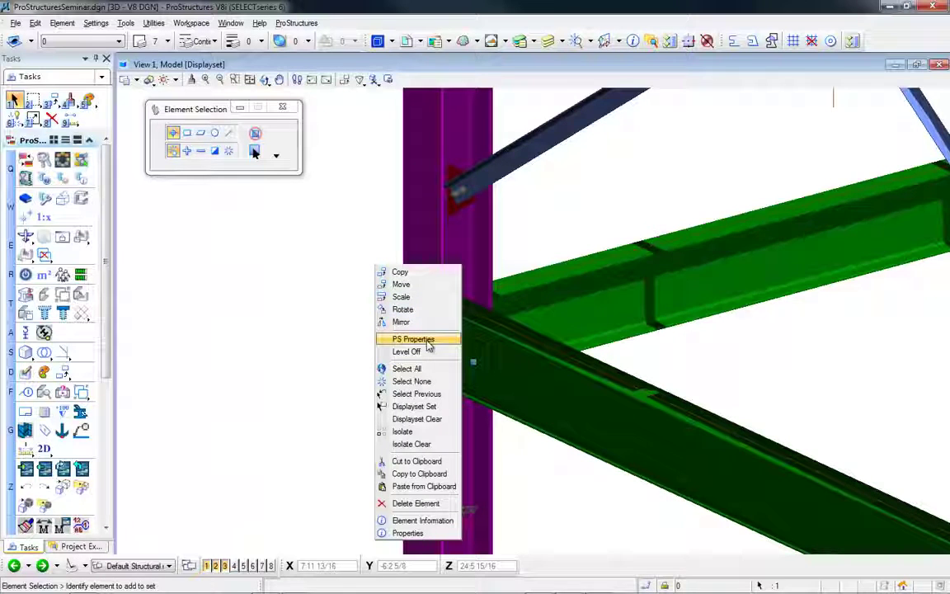
click(327, 263)
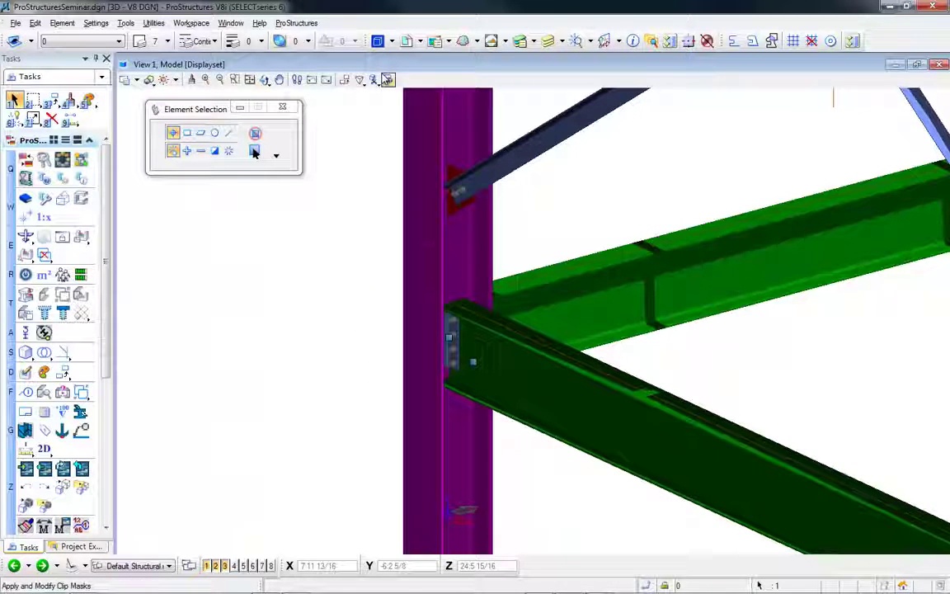
- Shrink View 1 to expose the Top and Front views, fit both, and frame the corner column's connection in the Top view
double_click(381, 66)
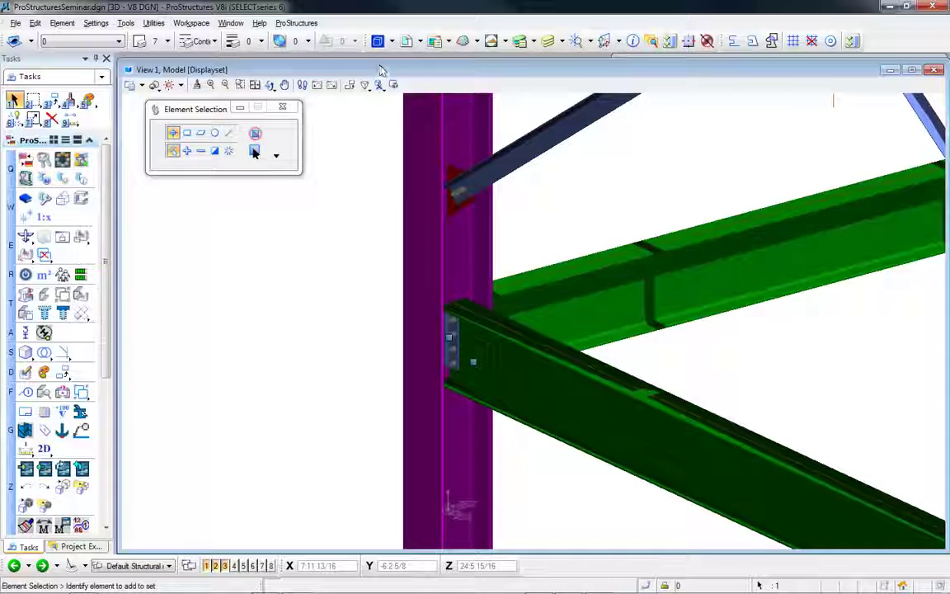
drag(945, 120, 605, 128)
click(827, 174)
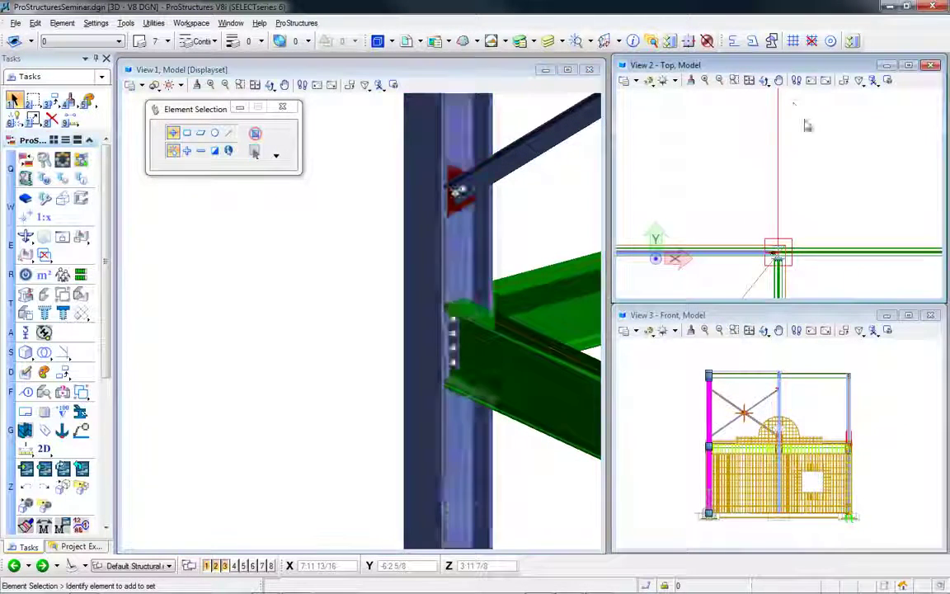
click(750, 80)
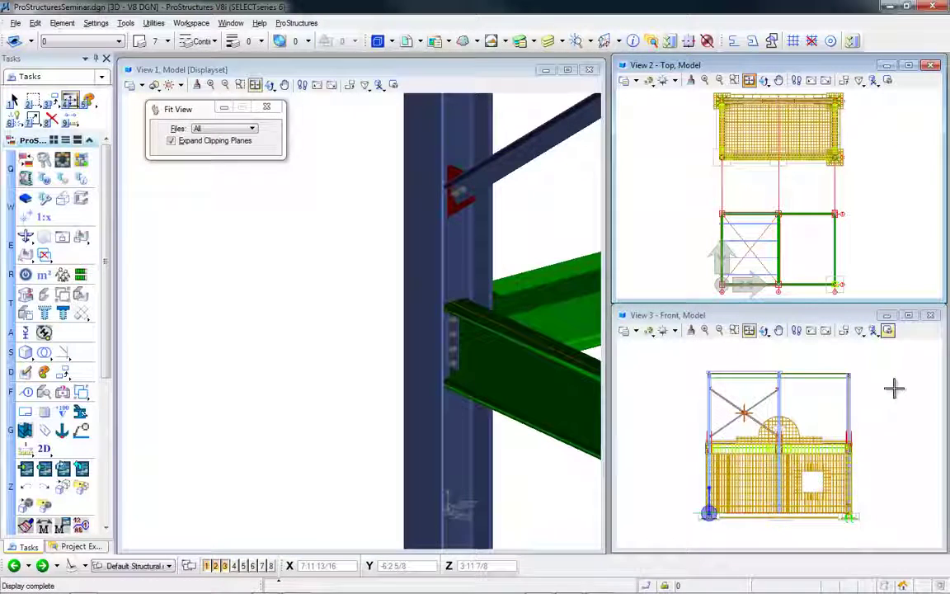
click(851, 367)
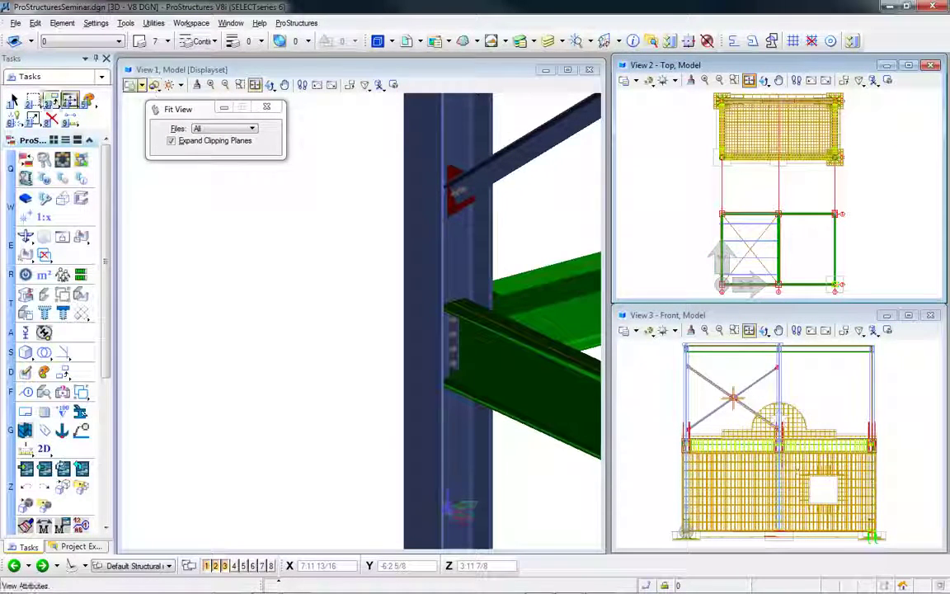
click(16, 100)
middle_drag(679, 270, 673, 227)
scroll(740, 247, up, 6)
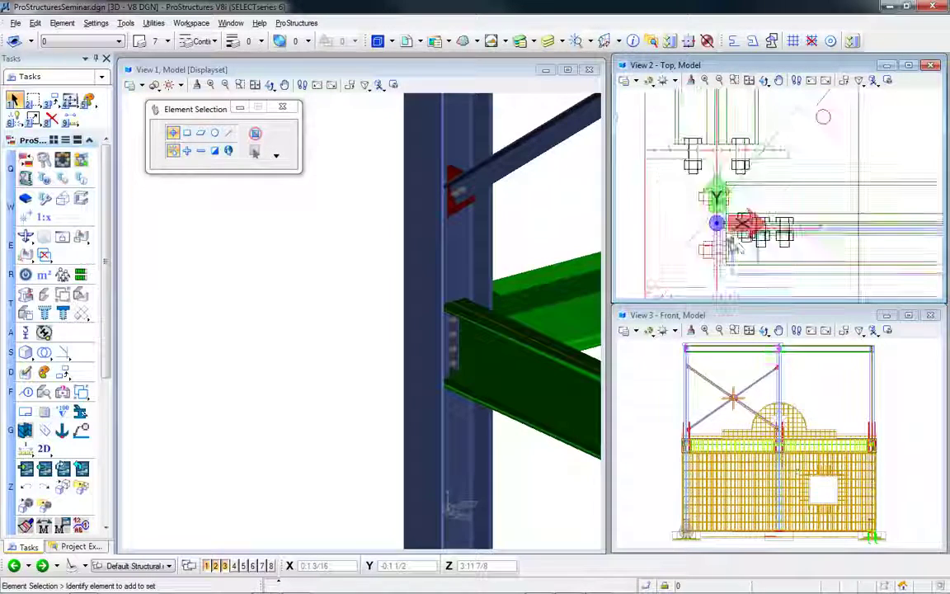
middle_drag(739, 247, 727, 190)
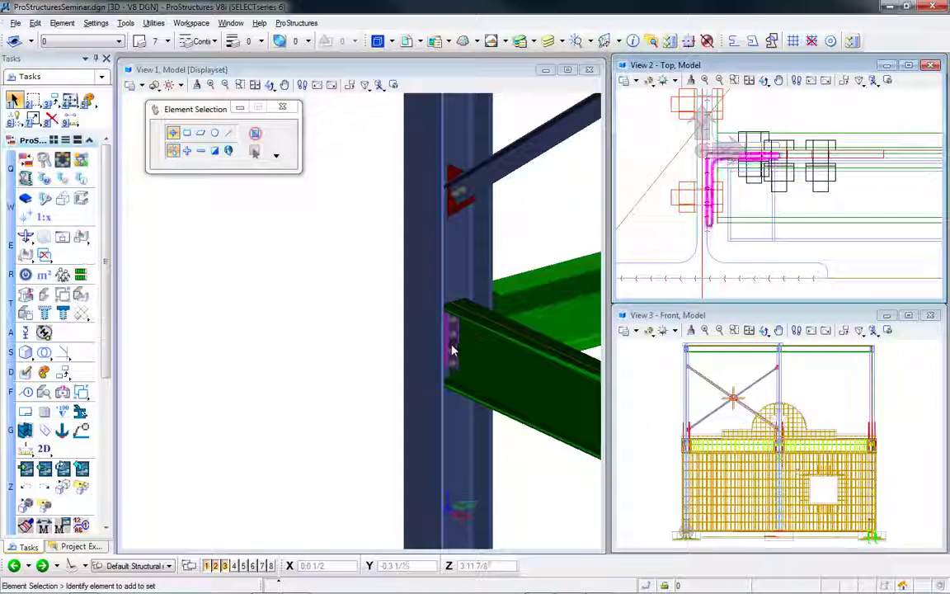
- Rotate the W12x79 corner column by 5 degrees in its shape properties
click(413, 250)
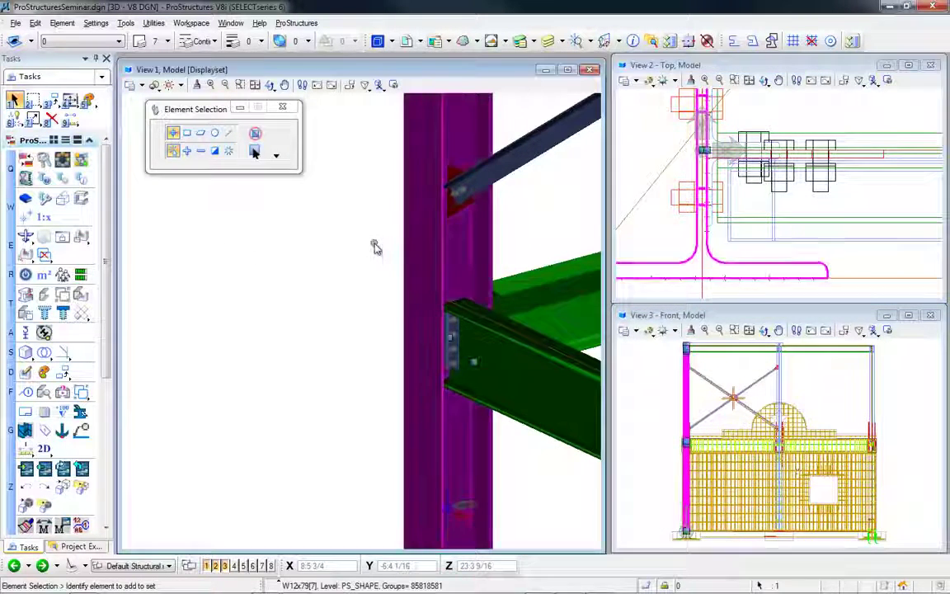
right_click(375, 249)
click(419, 325)
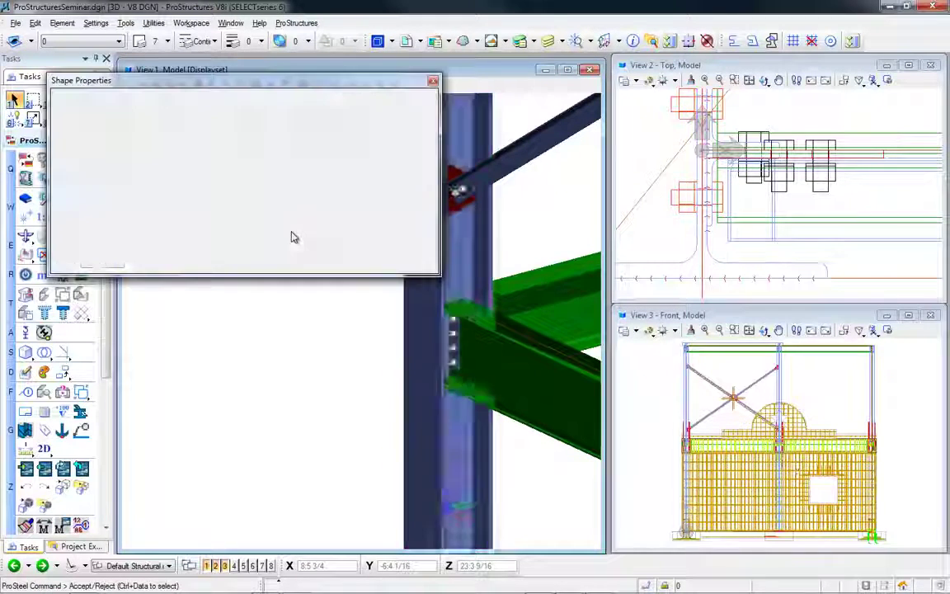
click(97, 132)
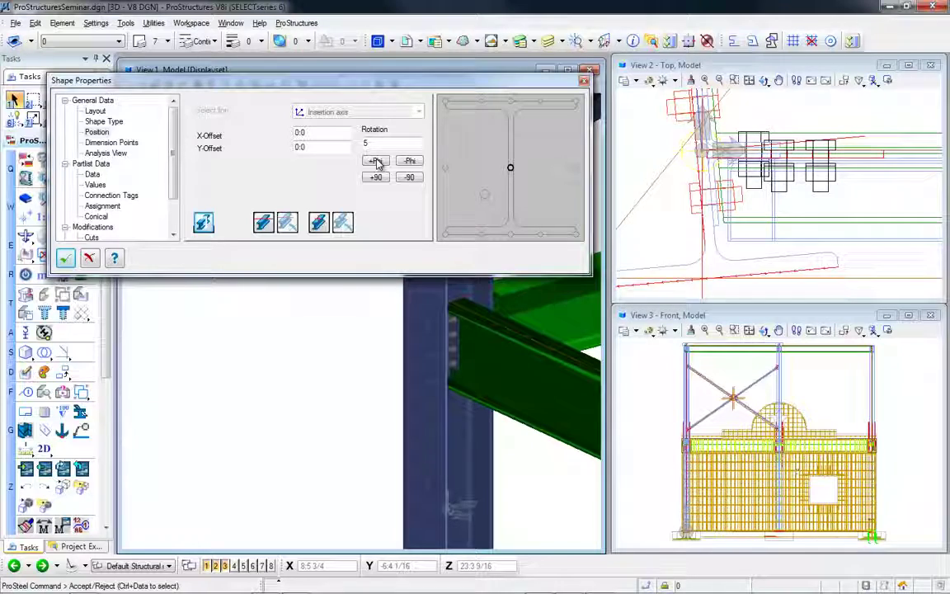
click(61, 261)
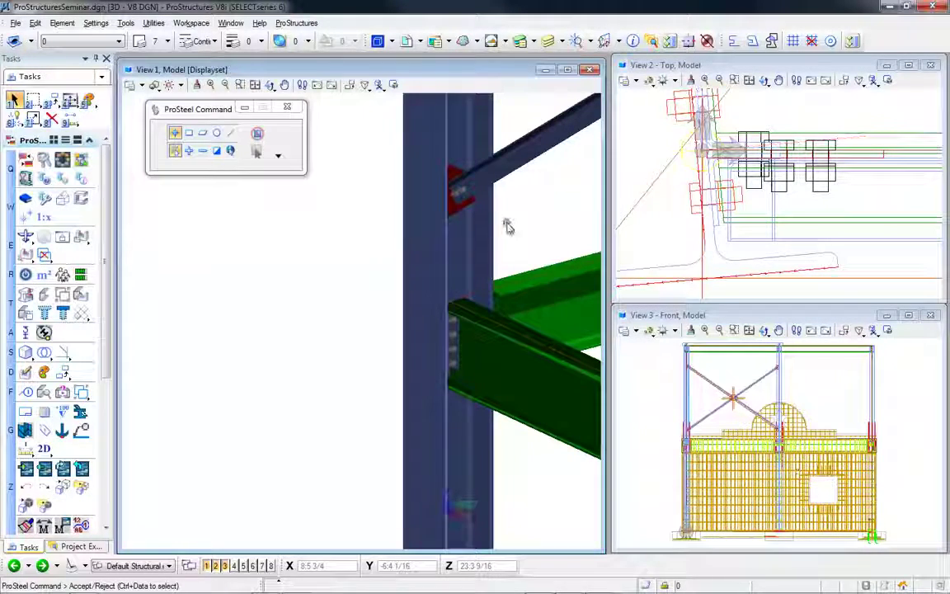
- Examine the web angle connection at the top of the rotated corner column, including its bent plate and bolts
middle_drag(500, 220, 498, 441)
scroll(498, 441, down, 3)
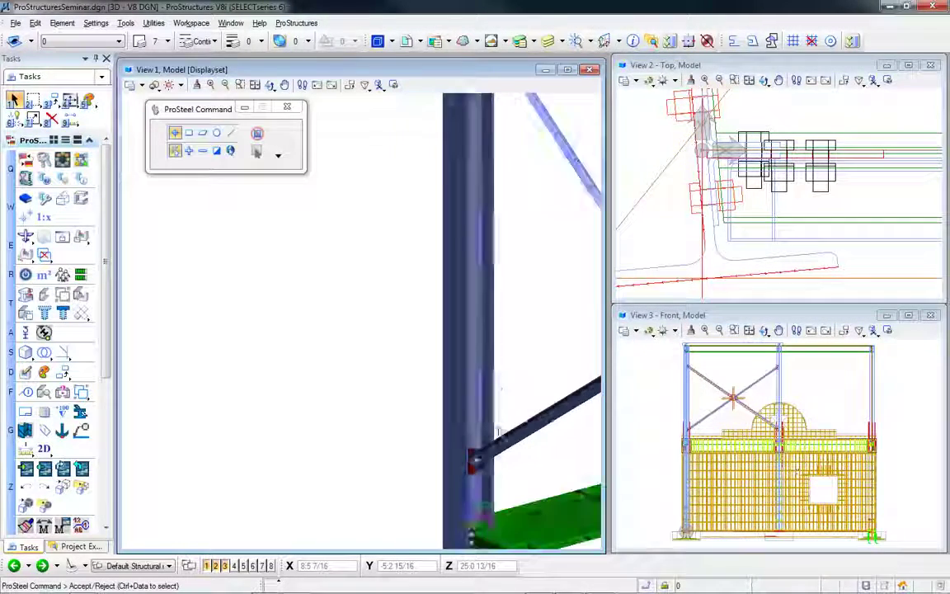
middle_drag(494, 201, 492, 492)
scroll(491, 154, up, 5)
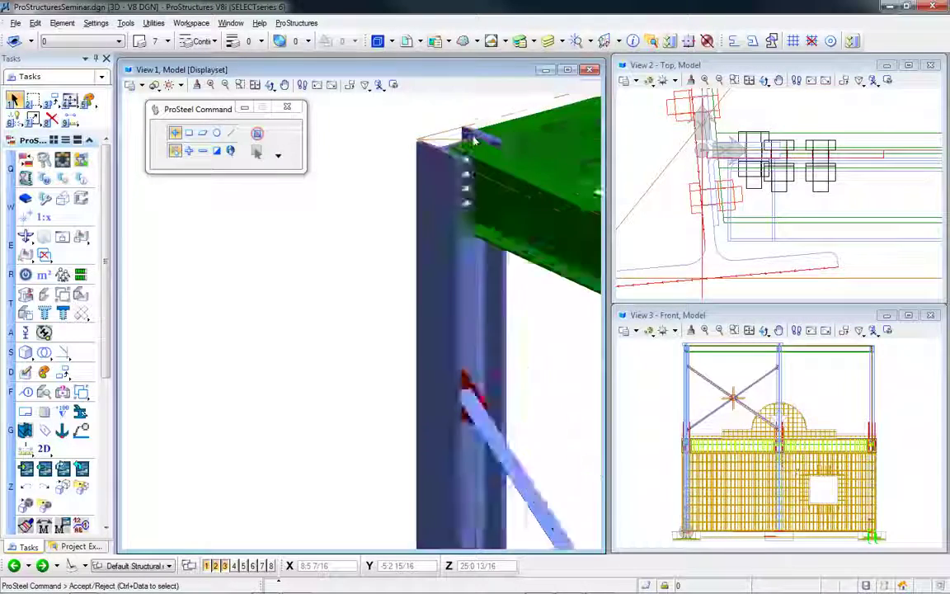
shift+middle_drag(475, 164, 470, 227)
scroll(470, 235, down, 5)
middle_drag(472, 139, 472, 141)
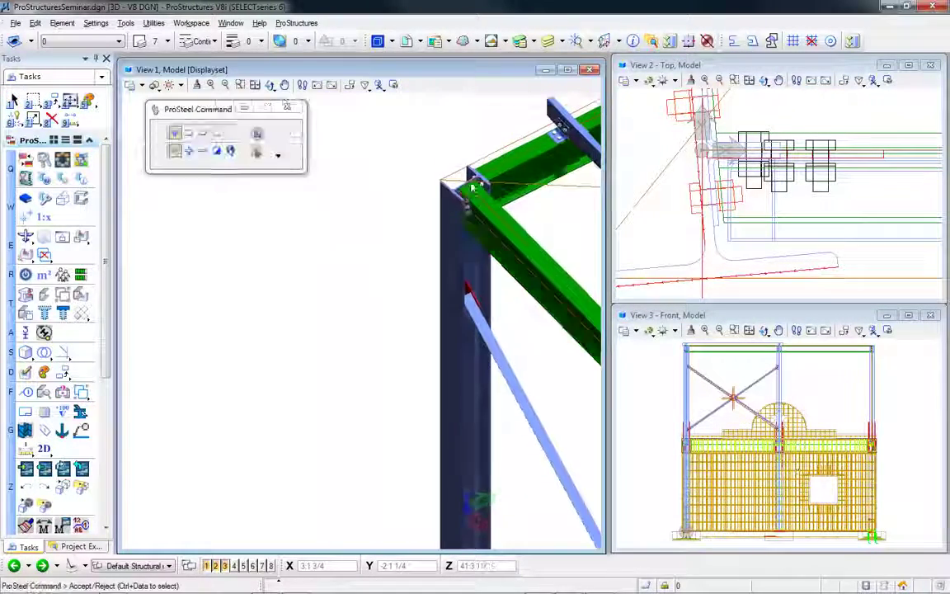
scroll(476, 144, up, 5)
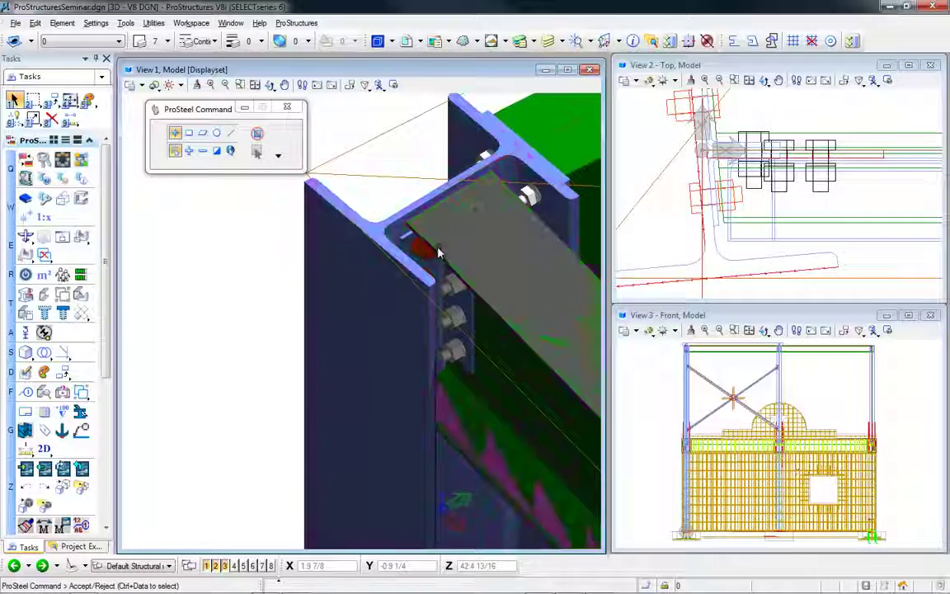
middle_drag(434, 251, 396, 174)
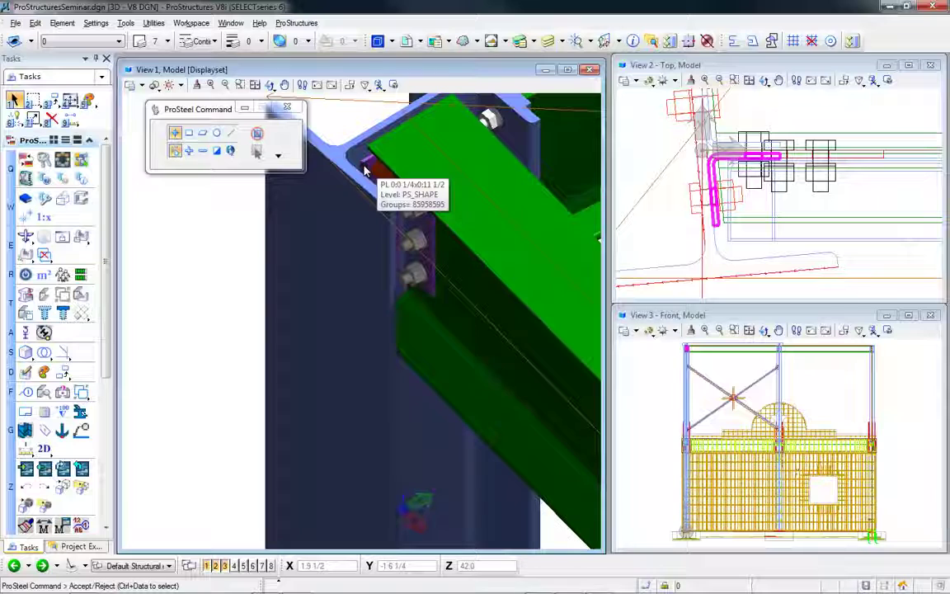
- Open the web angle connection settings of the corner column's bent plate for review and accept them as they are
click(722, 223)
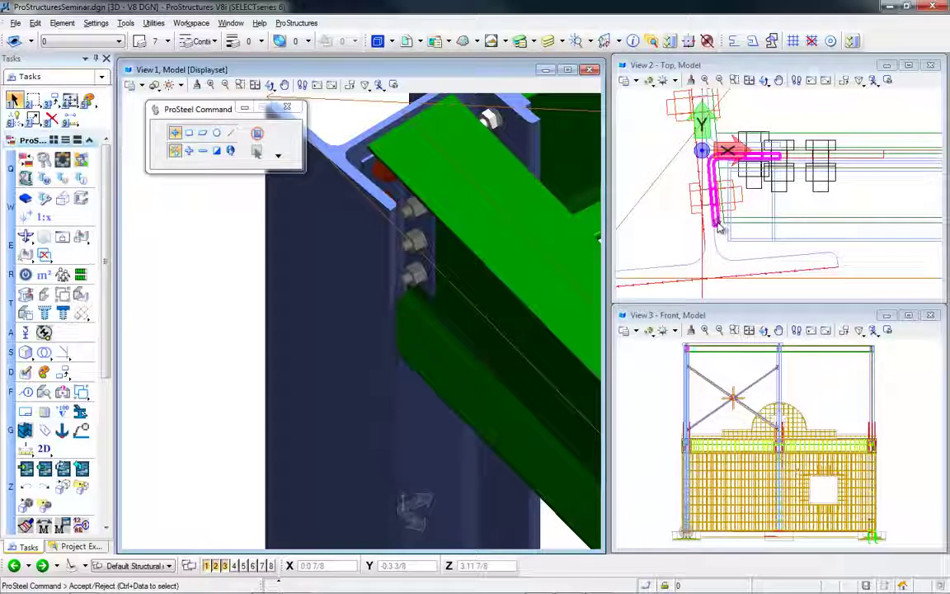
right_click(719, 228)
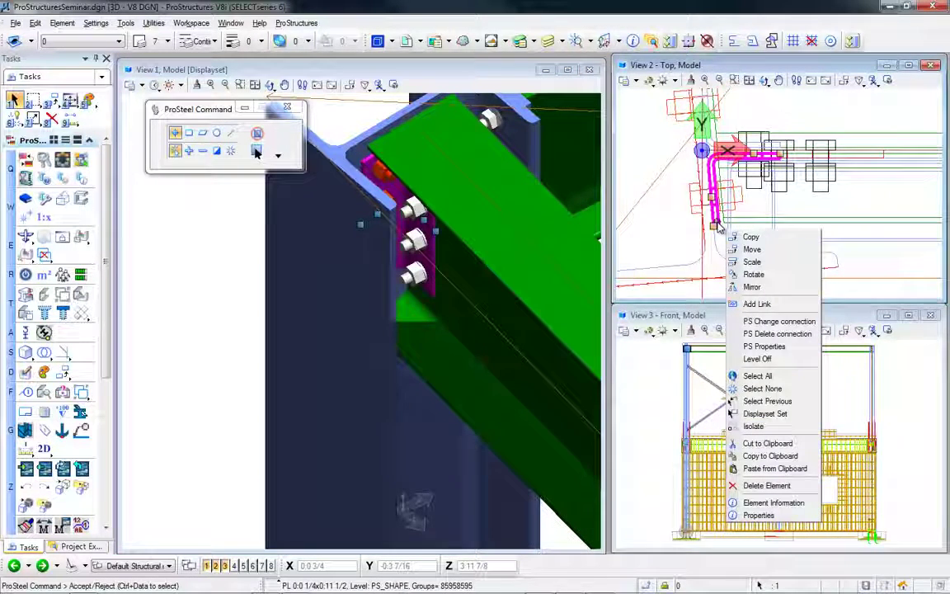
click(784, 321)
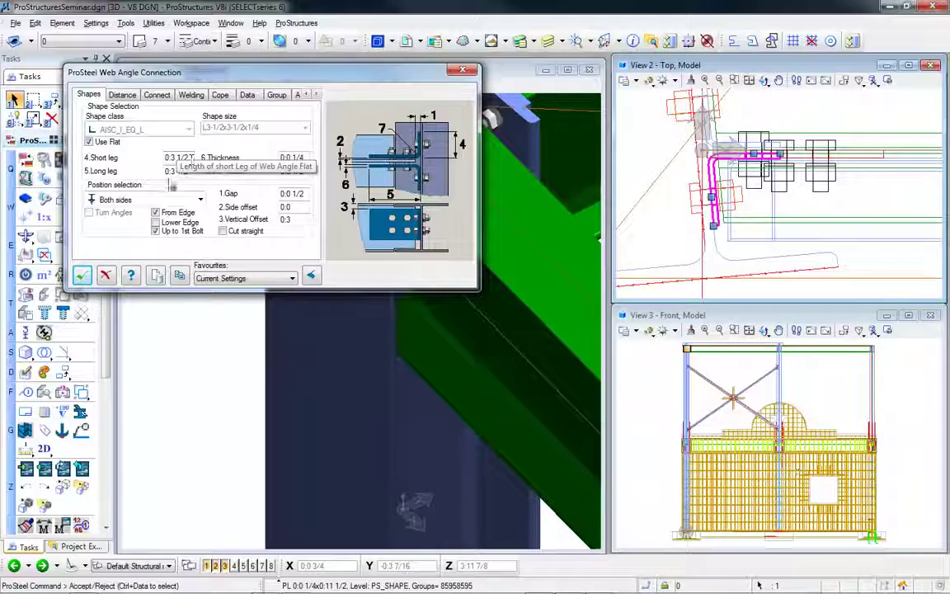
click(82, 275)
middle_click(214, 247)
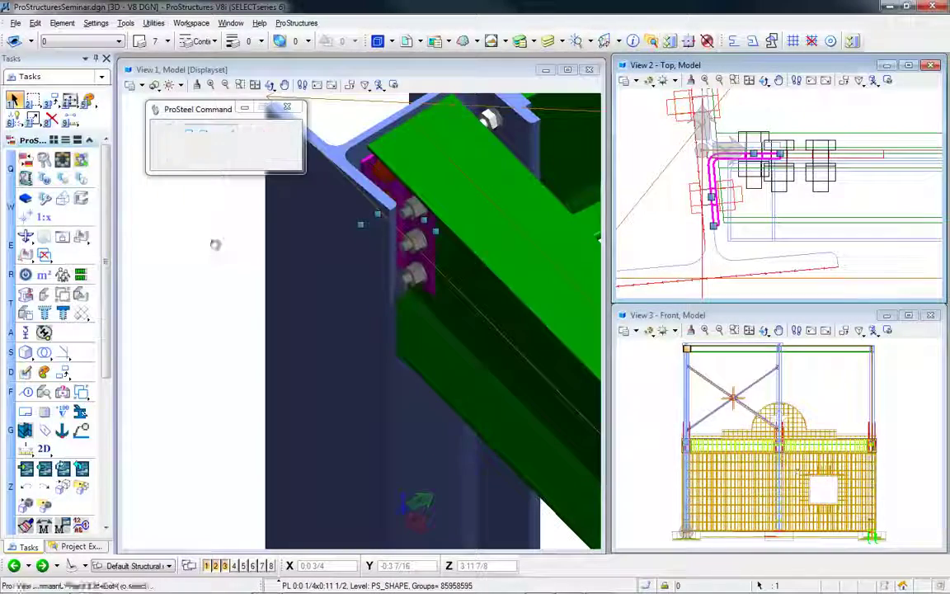
middle_click(214, 247)
- Open DetailCenter for the model, list its views and highlight the changed views Bentley_Y__1 and Bentley_Y__2 for comparison
click(256, 152)
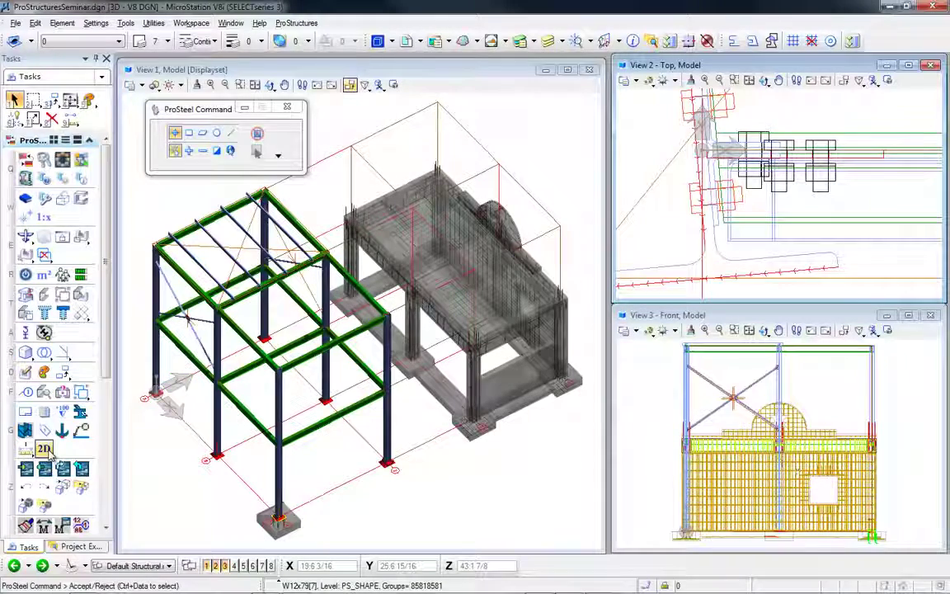
click(43, 410)
click(65, 191)
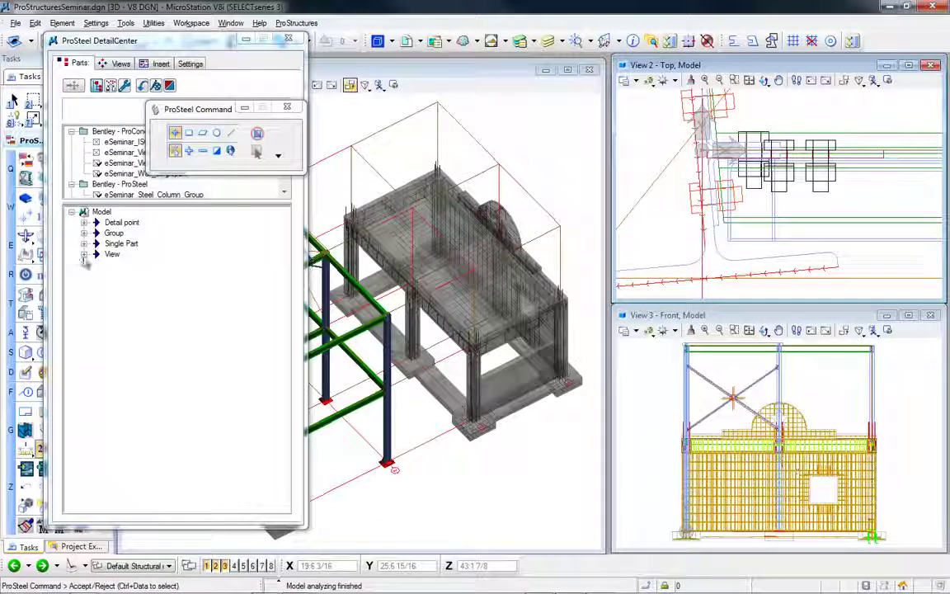
click(84, 256)
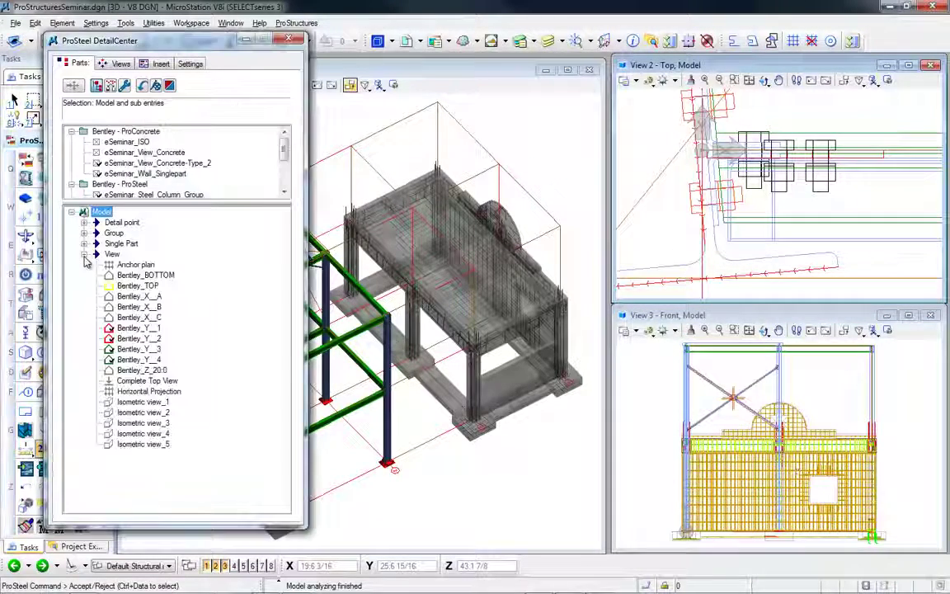
click(124, 330)
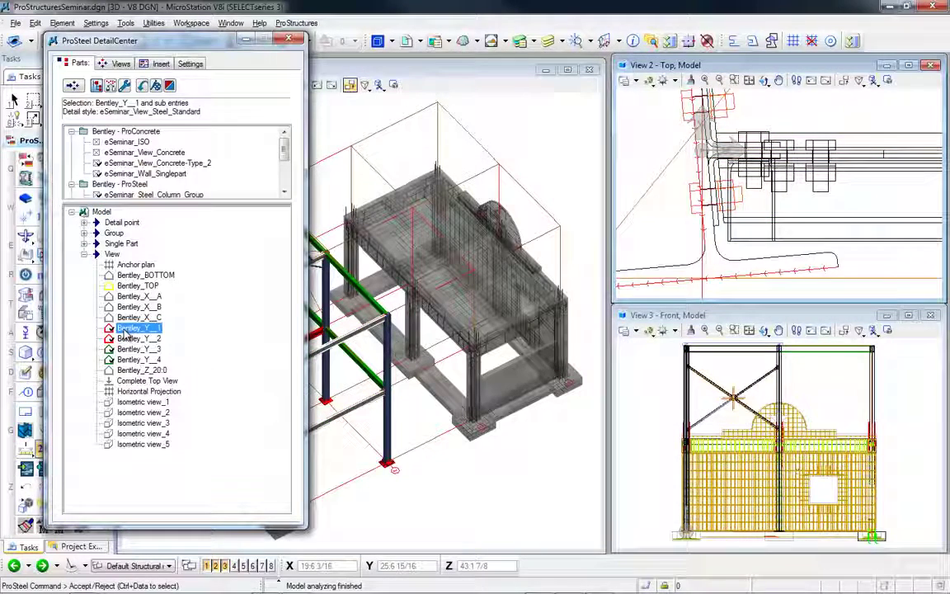
click(124, 339)
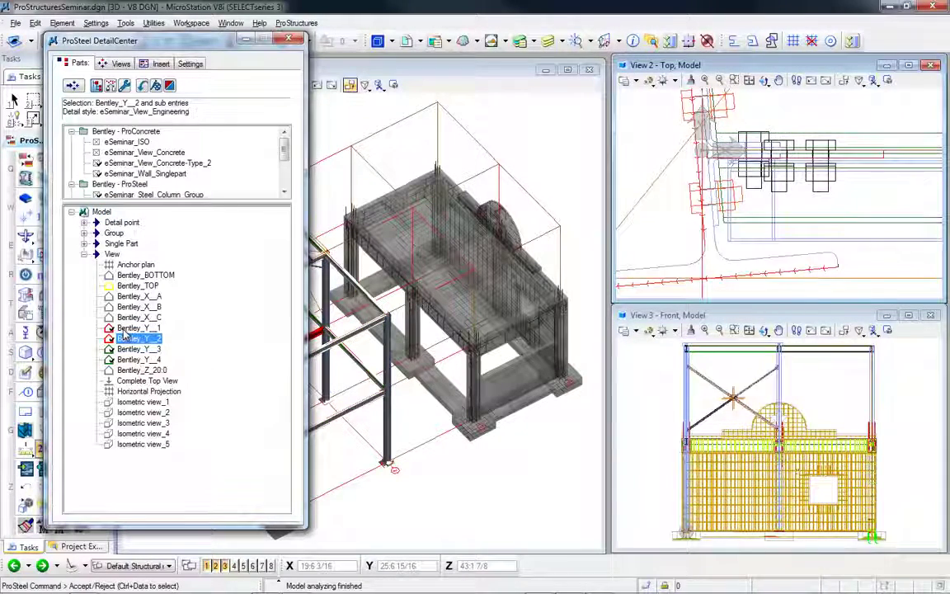
click(123, 330)
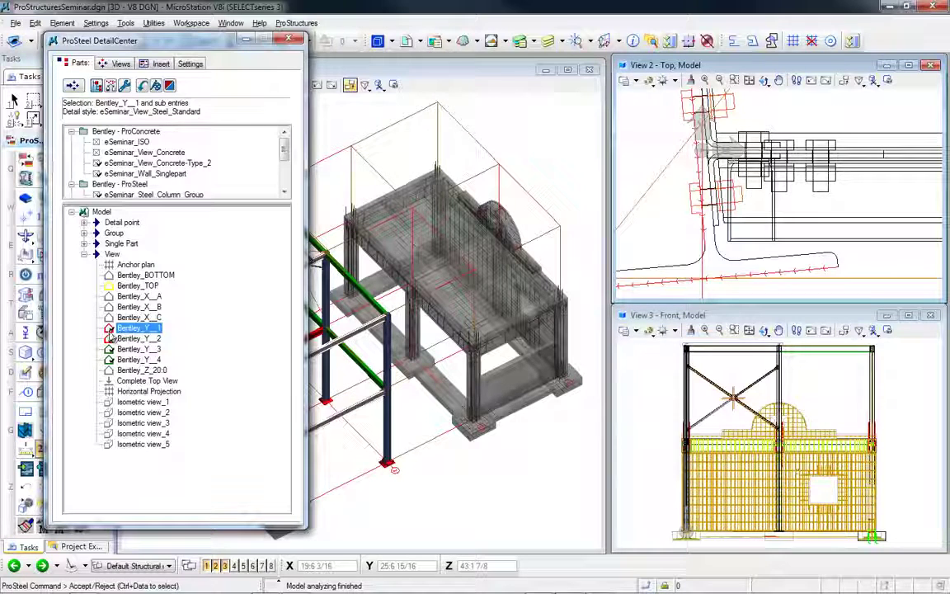
- Update the changed 2D drawings of the flagged column group GR Pos. 7 (W12x79) and the views Bentley_Y__1 and Bentley_Y__2
click(84, 233)
click(141, 381)
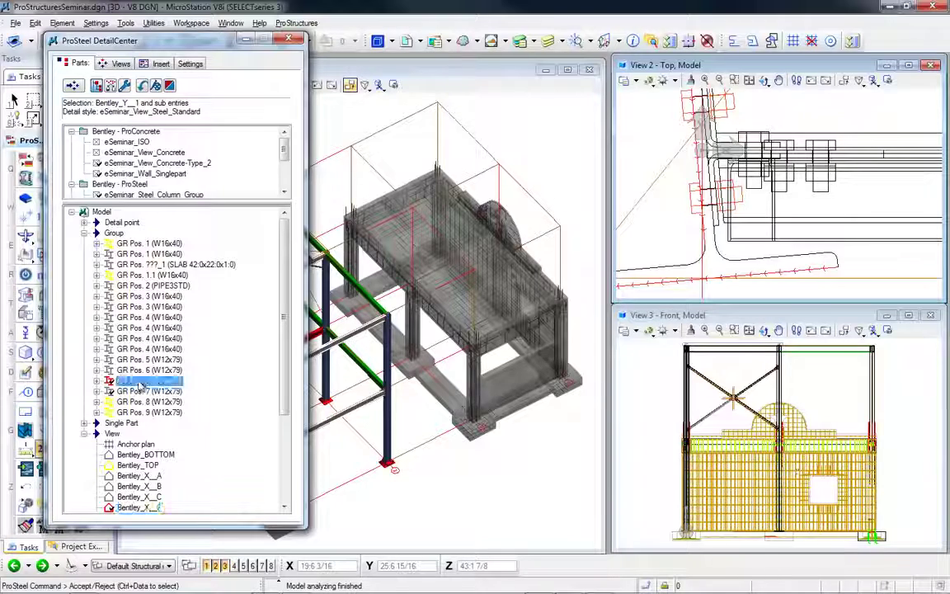
scroll(136, 437, down, 1)
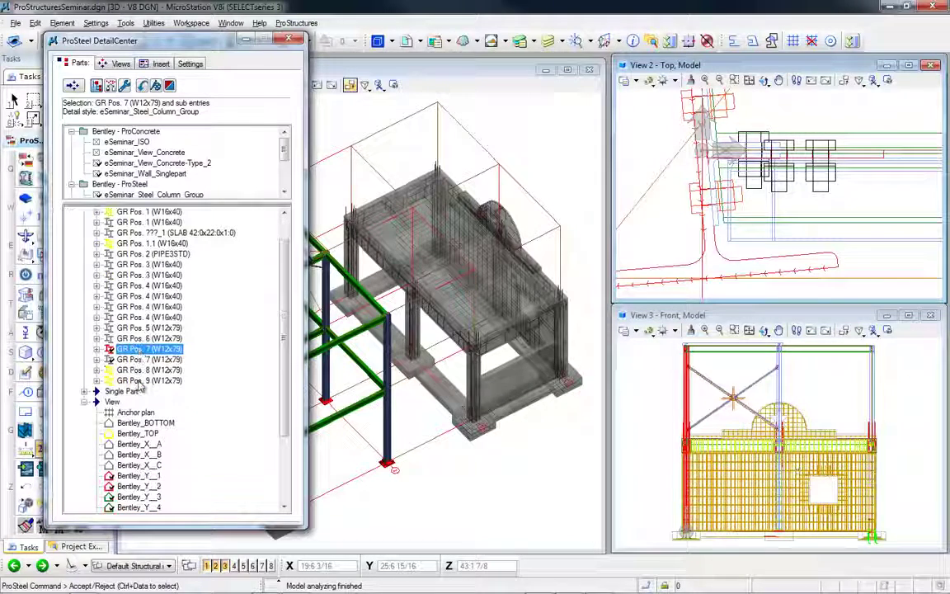
click(128, 477)
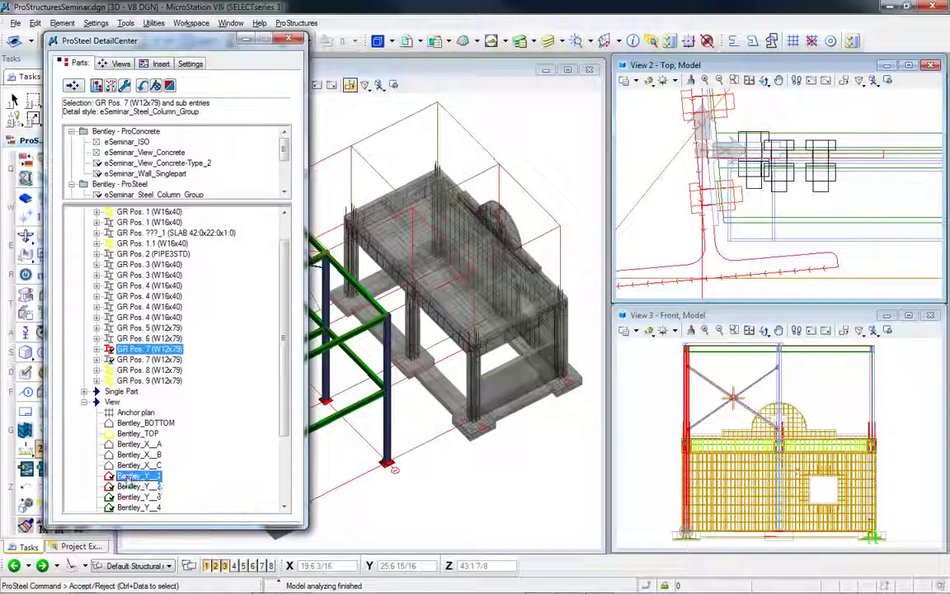
right_click(130, 485)
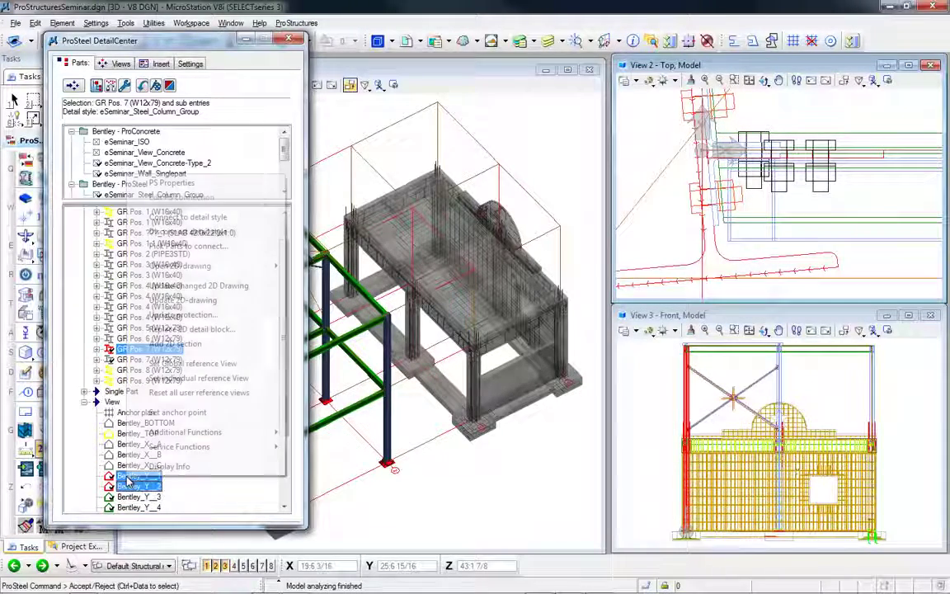
click(212, 290)
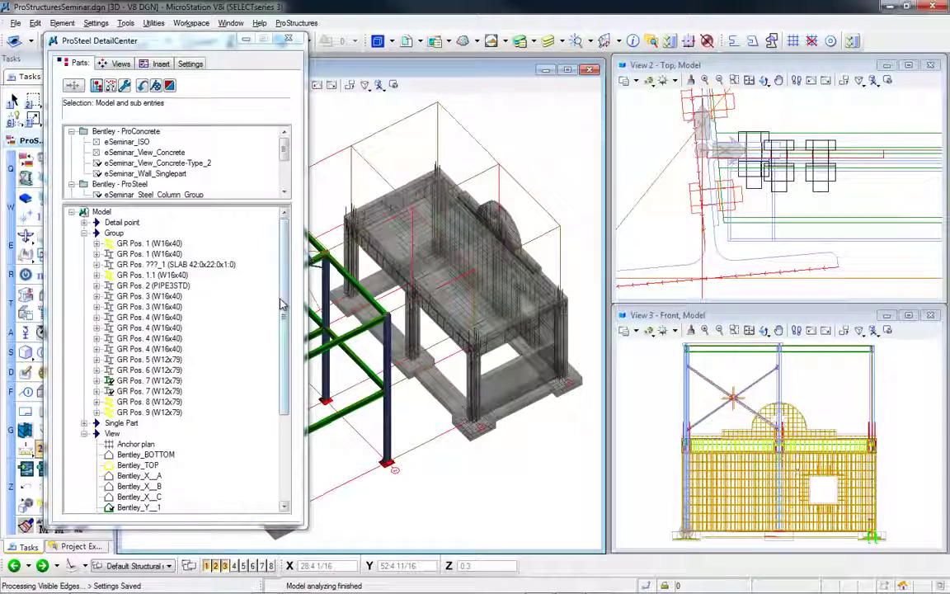
- Open the 2D drawing of view Bentley_Y__1 and examine the rotated corner column from its base plate upward
drag(283, 315, 284, 363)
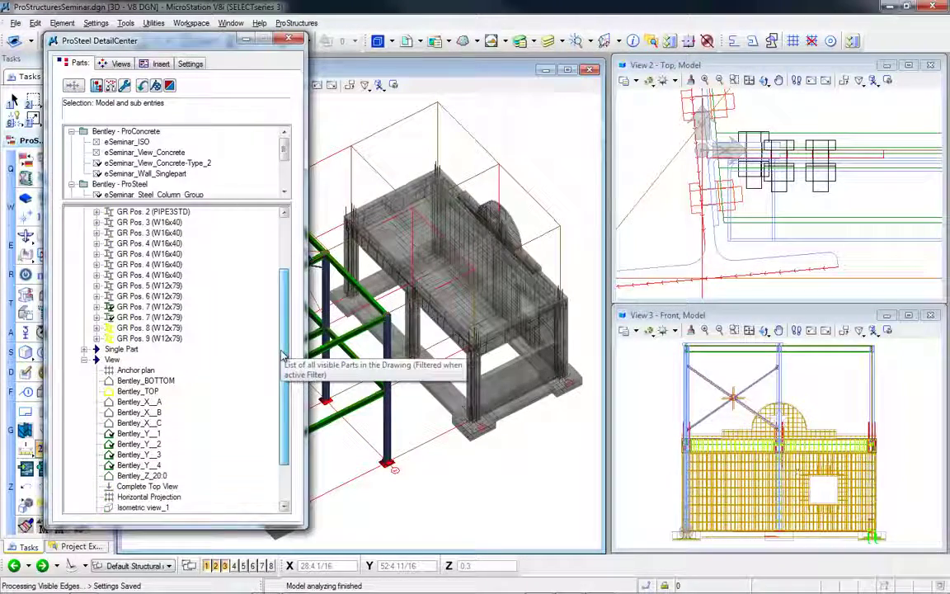
right_click(139, 433)
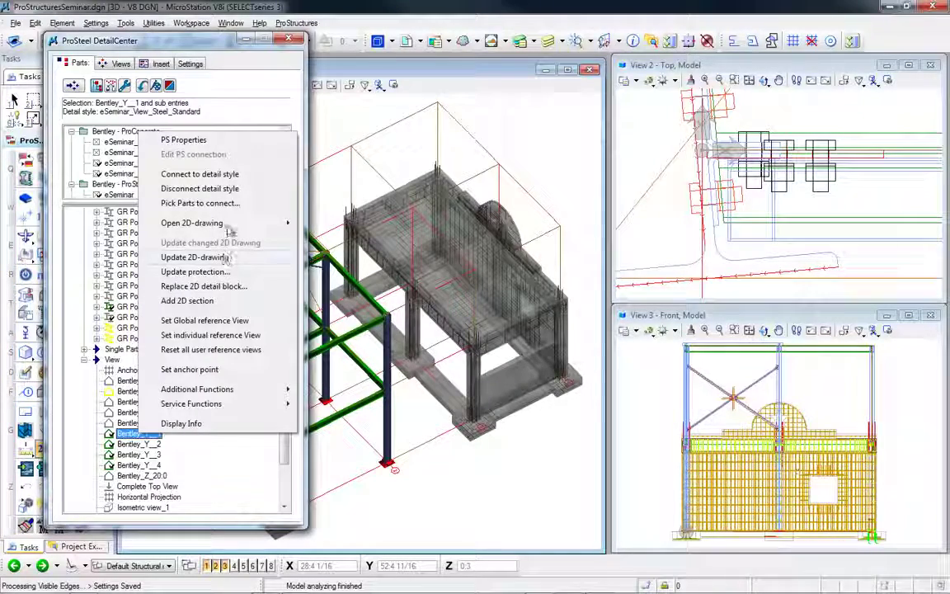
mouse_move(256, 225)
click(309, 216)
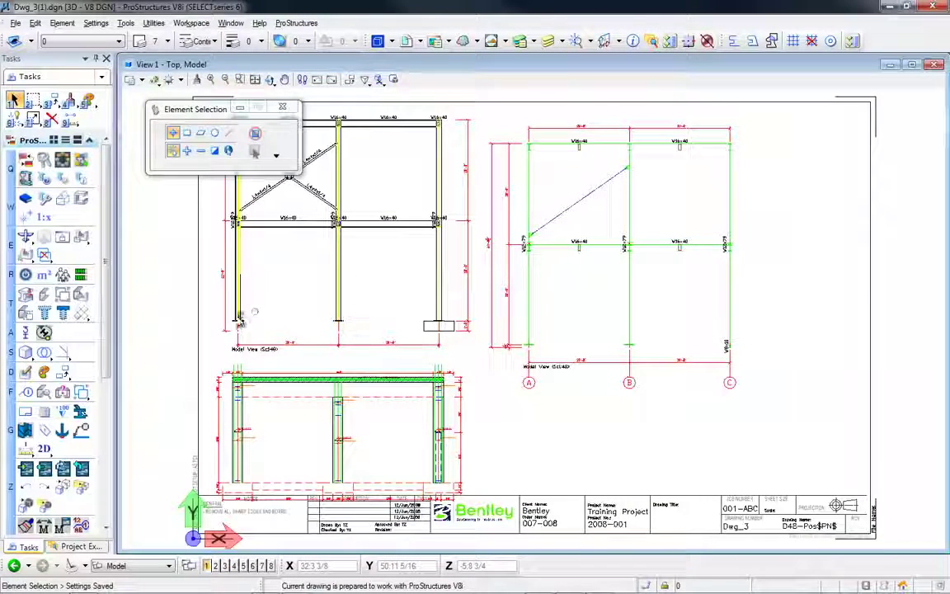
scroll(233, 322, up, 5)
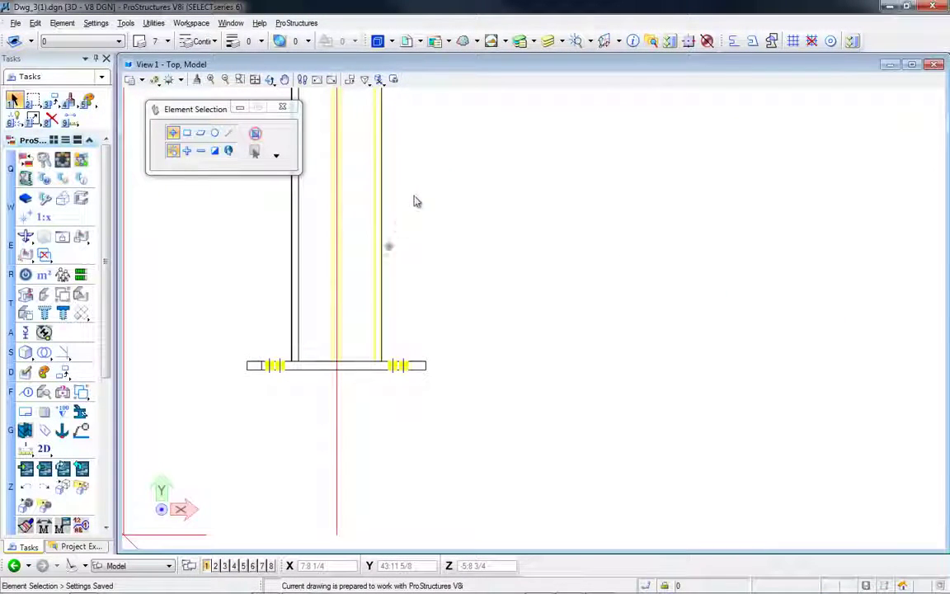
middle_drag(426, 183, 453, 523)
scroll(452, 523, down, 2)
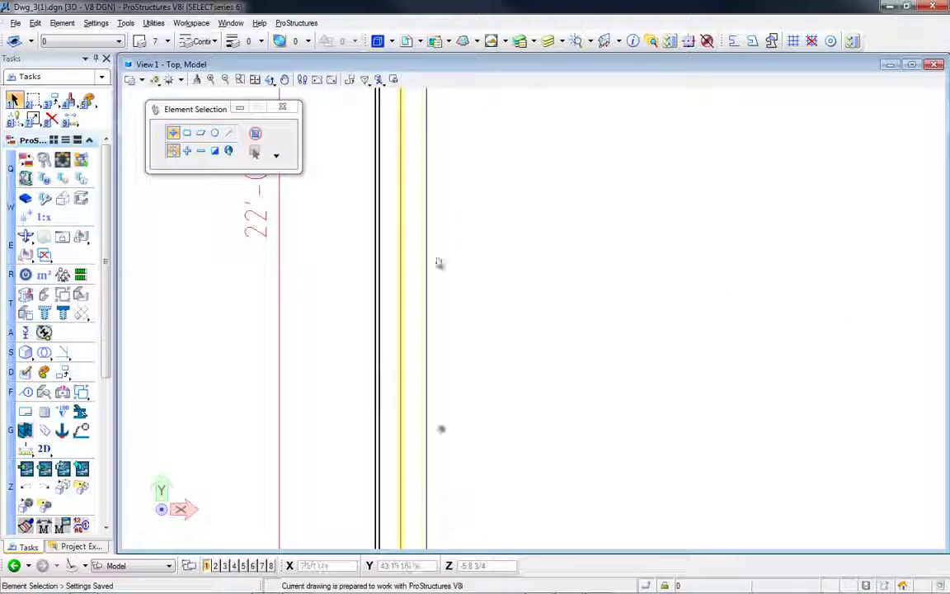
middle_drag(439, 211, 451, 548)
scroll(447, 536, down, 2)
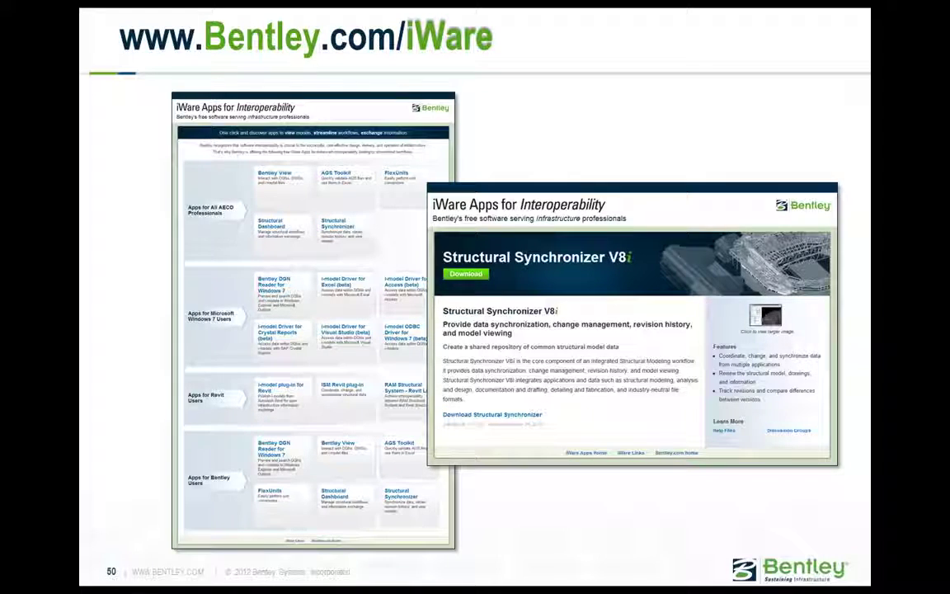
key(Right)
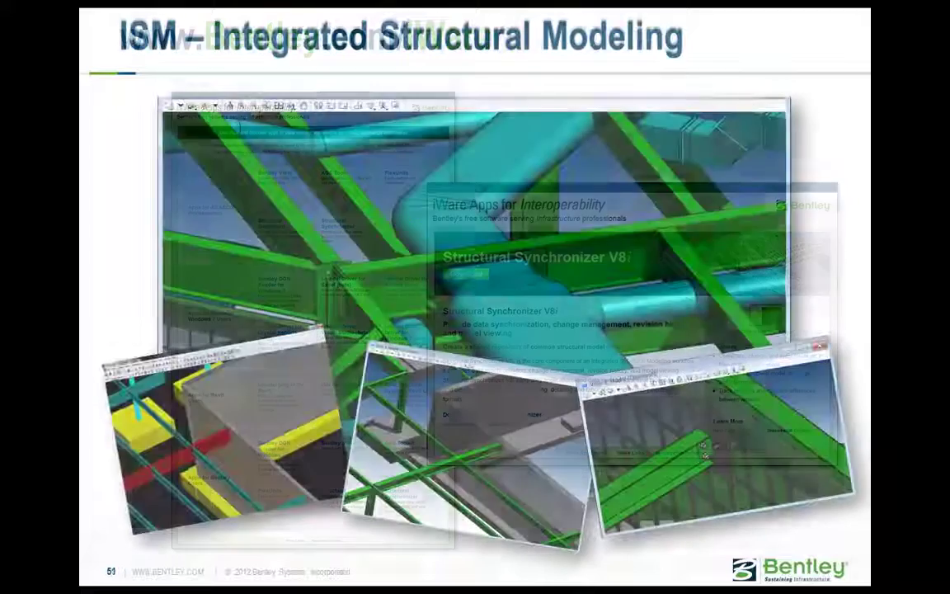